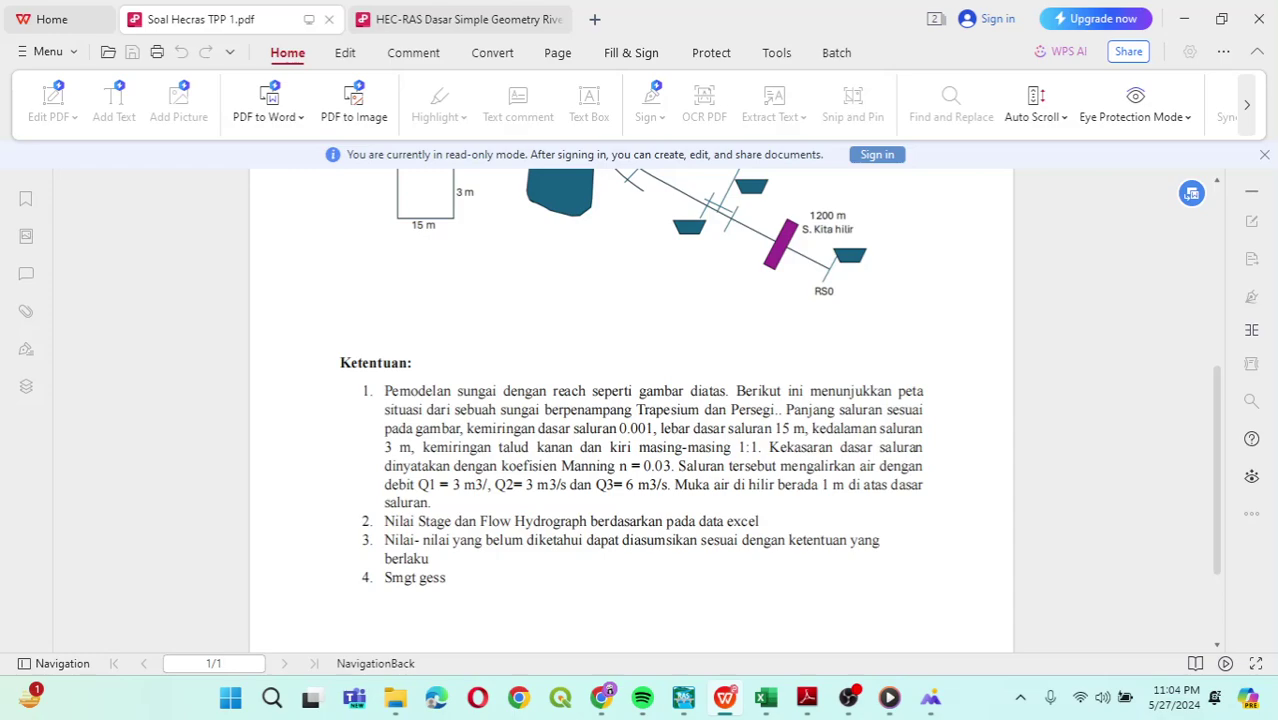
Examine the river network diagram, the channel cross-section dimensions and the modelling requirements in the problem sheet.
{"action": "scroll", "coordinate": [630, 405], "scroll_direction": "up", "scroll_amount": 1}
{"action": "scroll", "coordinate": [630, 405], "scroll_direction": "up", "scroll_amount": 3}
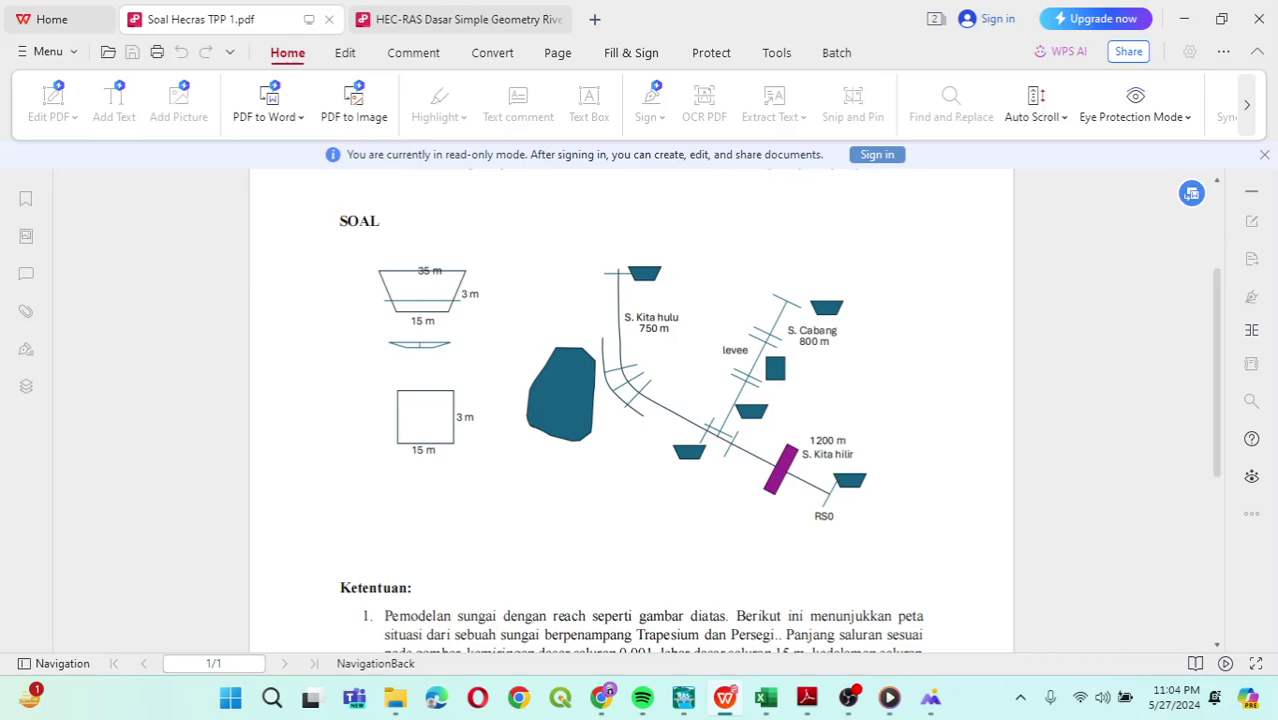
{"action": "scroll", "coordinate": [632, 410], "scroll_direction": "down", "scroll_amount": 1}
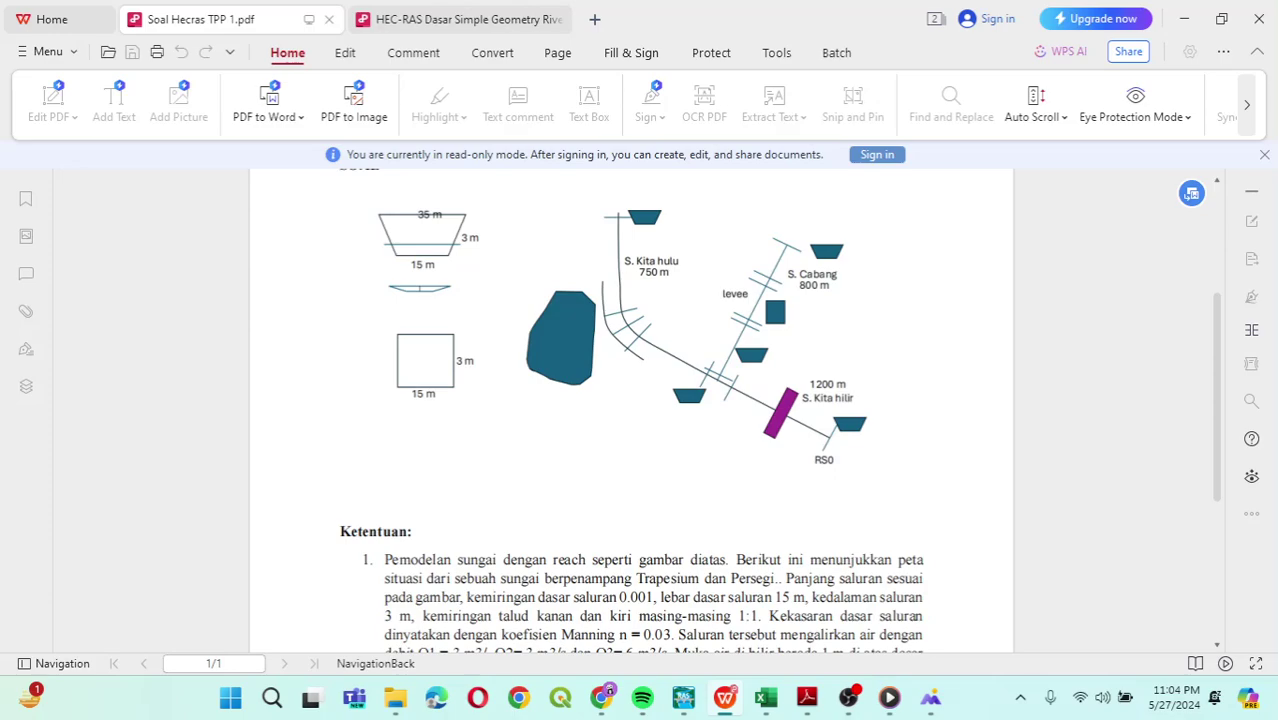
{"action": "scroll", "coordinate": [446, 614], "scroll_direction": "down", "scroll_amount": 2}
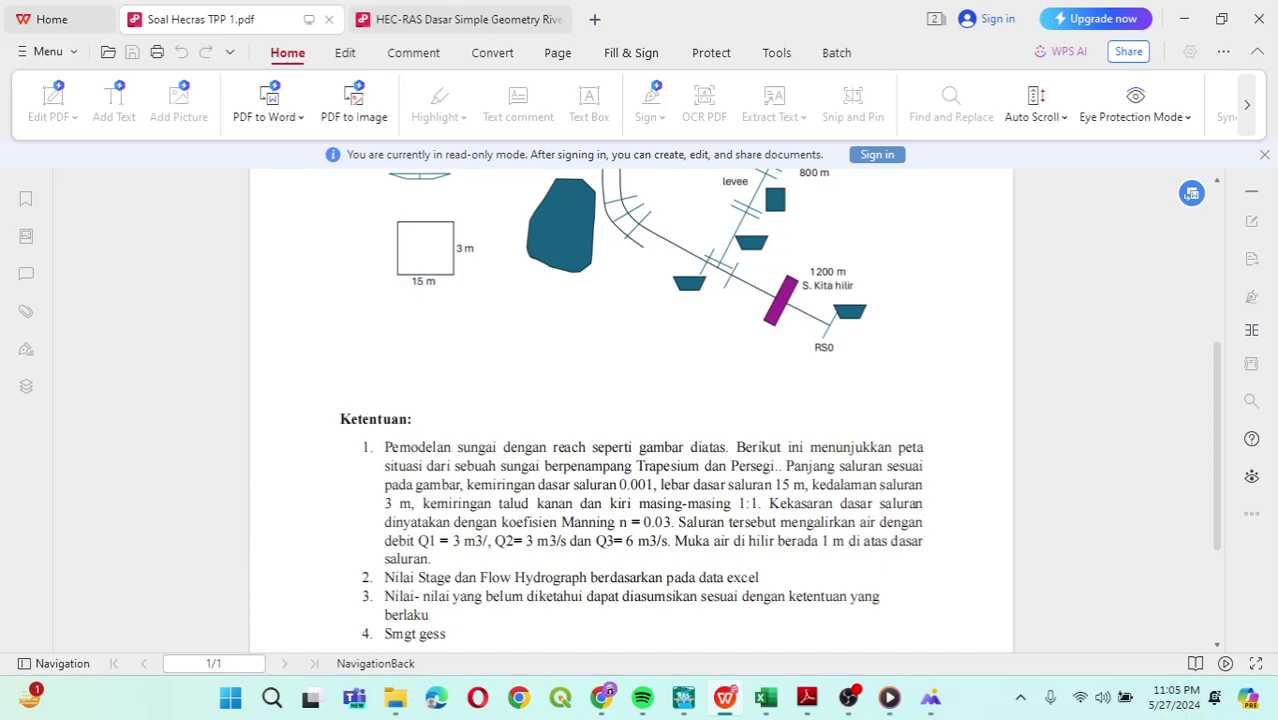
Look up the main-channel roughness coefficients in Manning Values.pdf in Adobe Reader and return to the problem sheet.
{"action": "mouse_move", "coordinate": [807, 697]}
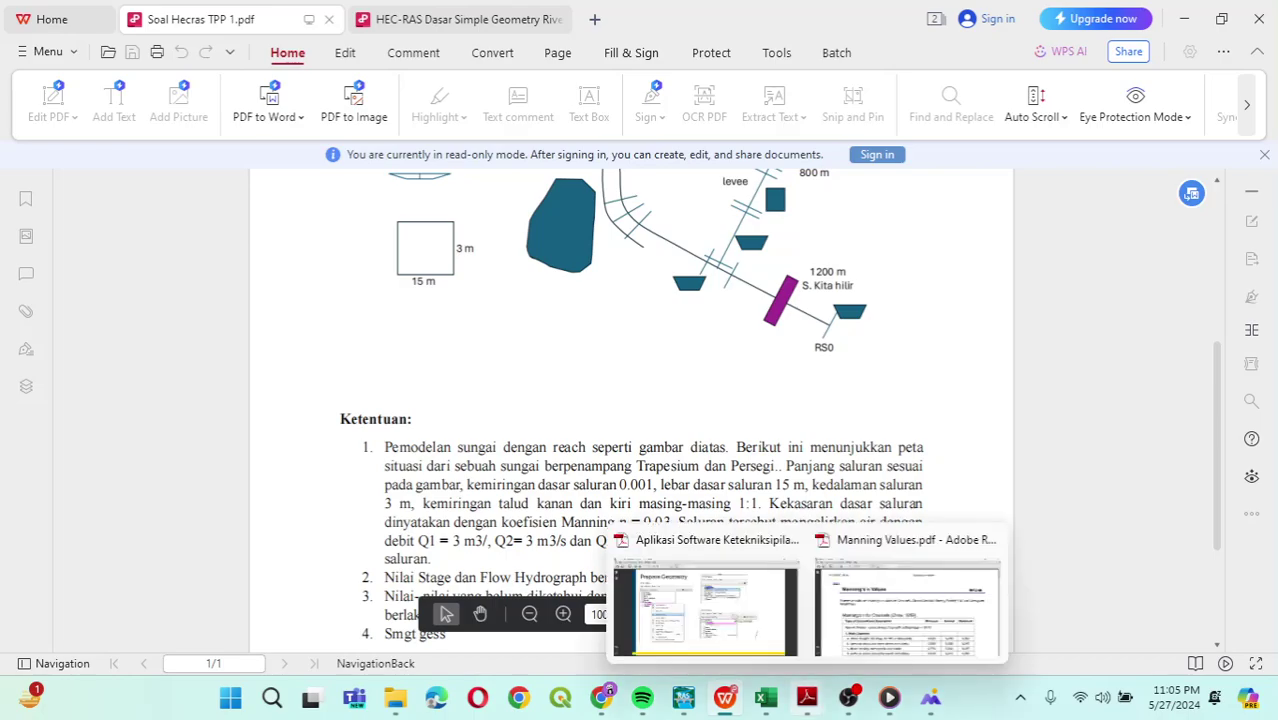
{"action": "left_click", "coordinate": [907, 607]}
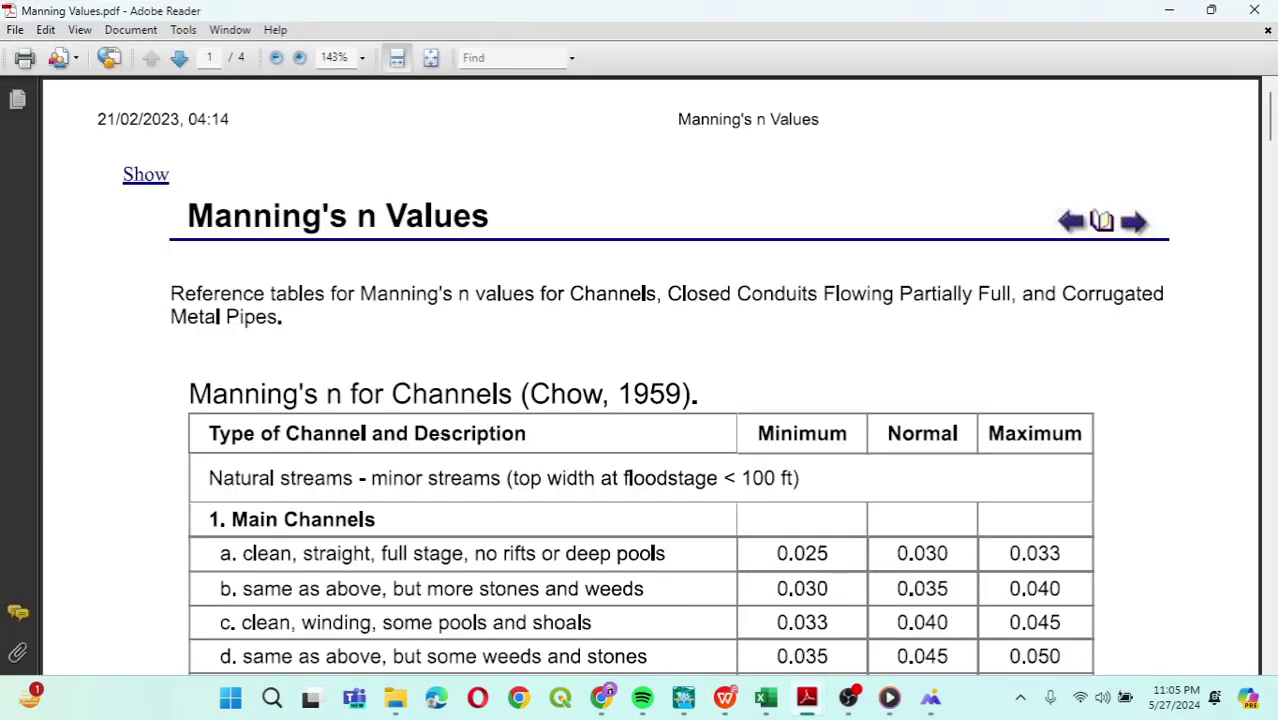
{"action": "scroll", "coordinate": [645, 376], "scroll_direction": "down", "scroll_amount": 1}
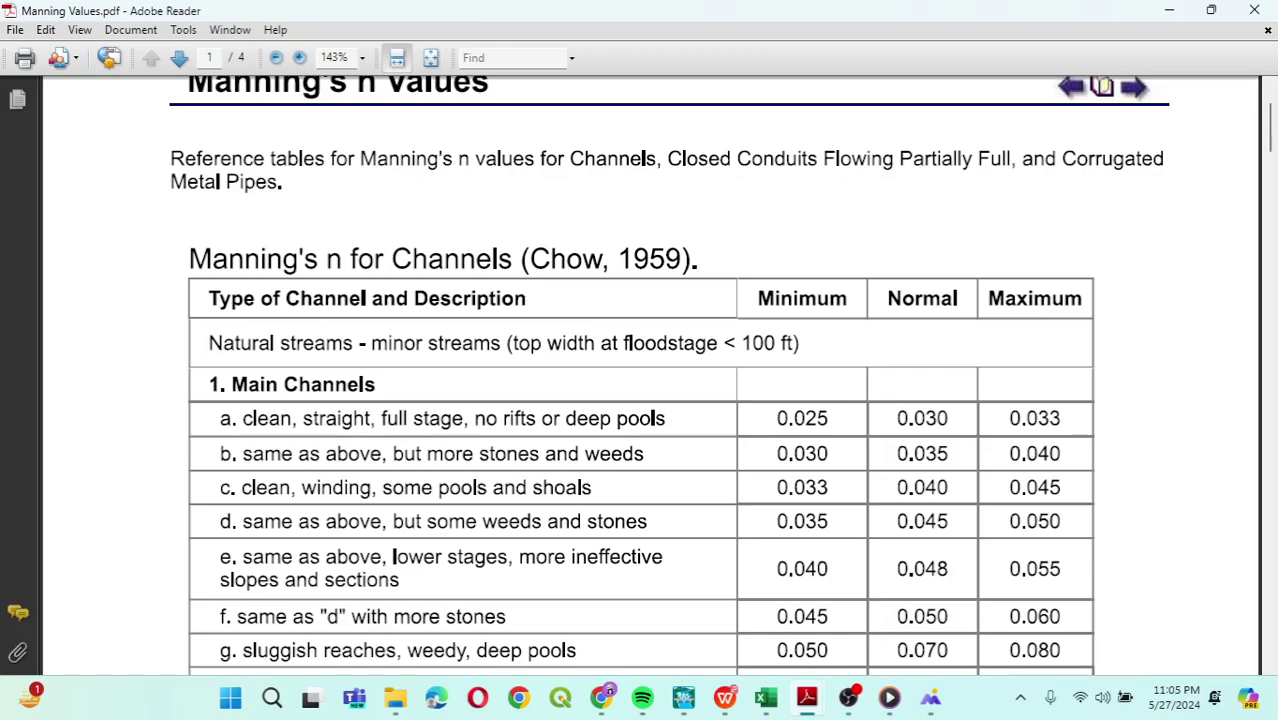
{"action": "scroll", "coordinate": [645, 376], "scroll_direction": "down", "scroll_amount": 1}
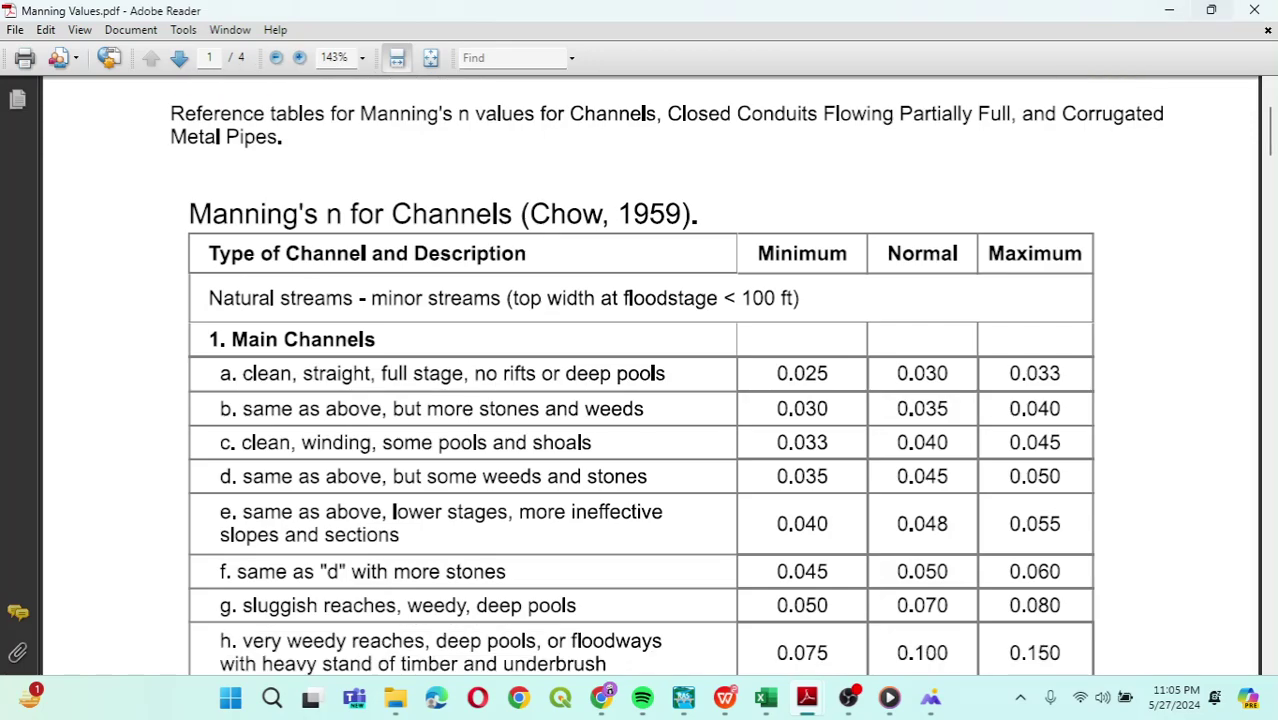
{"action": "left_click", "coordinate": [1169, 10]}
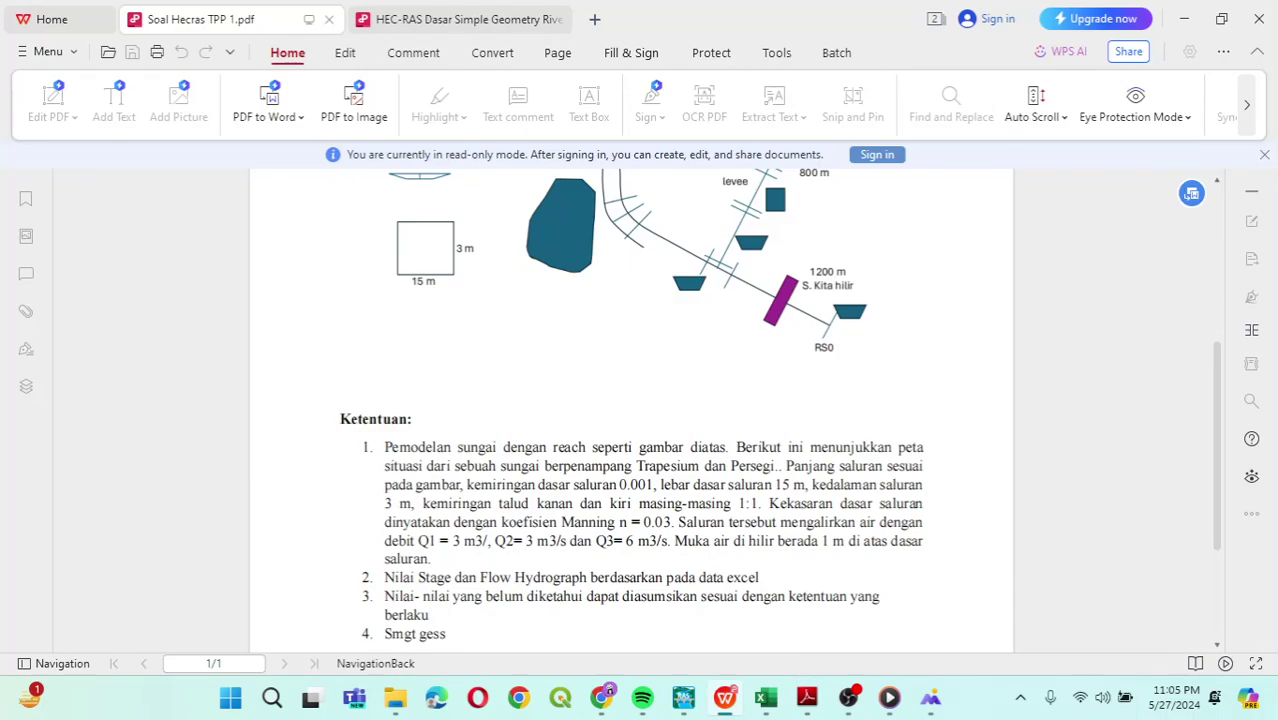
Read the Q1, Q2 and Q3 discharges in the first requirement, selecting that text temporarily.
{"action": "scroll", "coordinate": [645, 405], "scroll_direction": "down", "scroll_amount": 1}
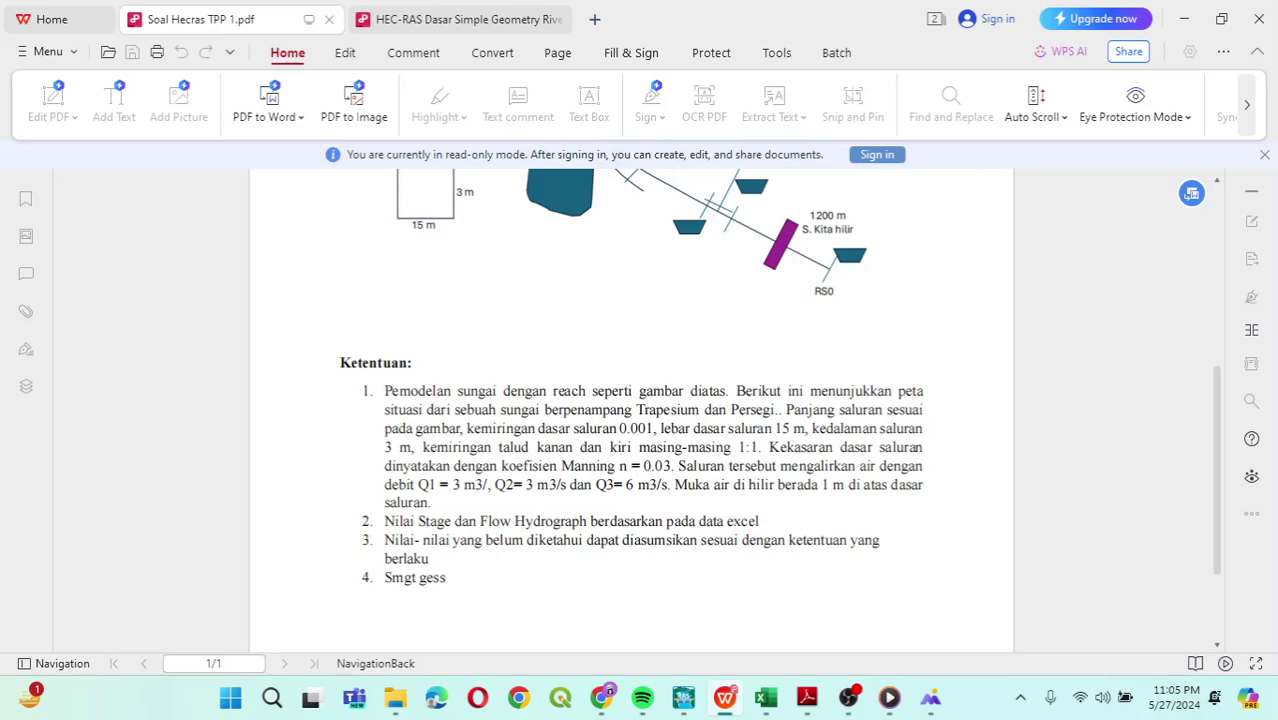
{"action": "left_click_drag", "start_coordinate": [412, 484], "coordinate": [668, 484]}
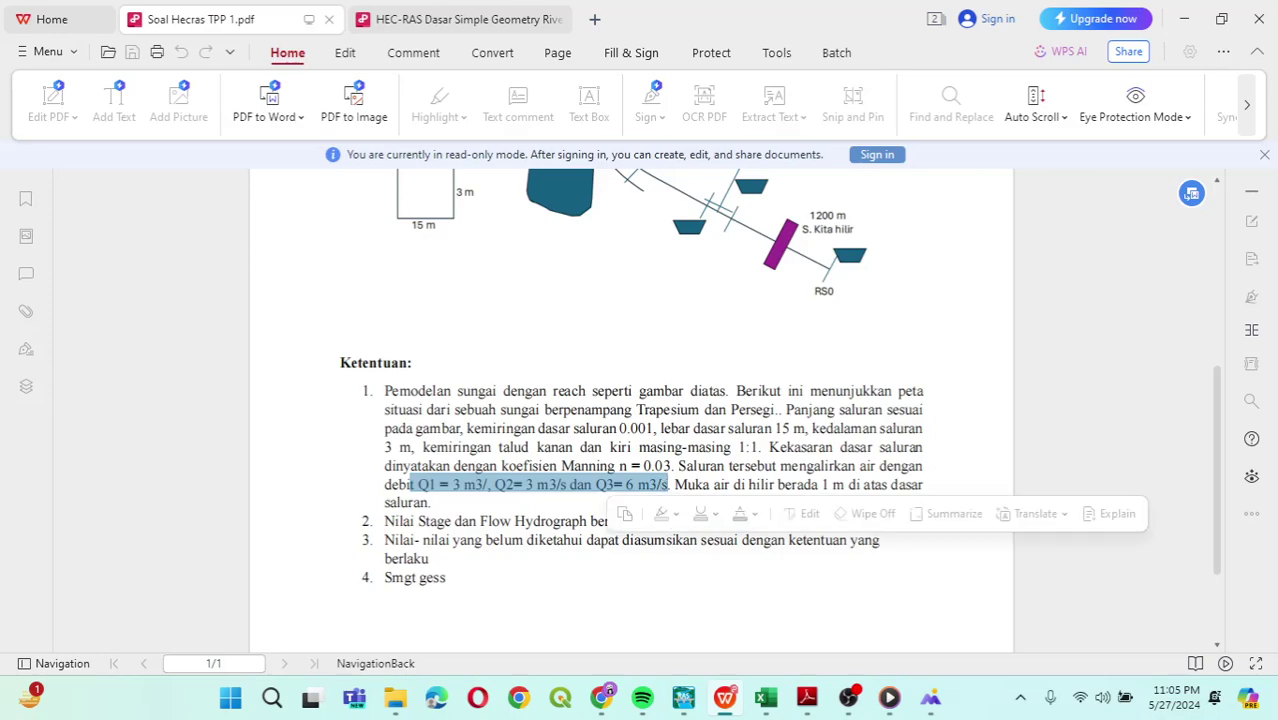
{"action": "left_click", "coordinate": [676, 485]}
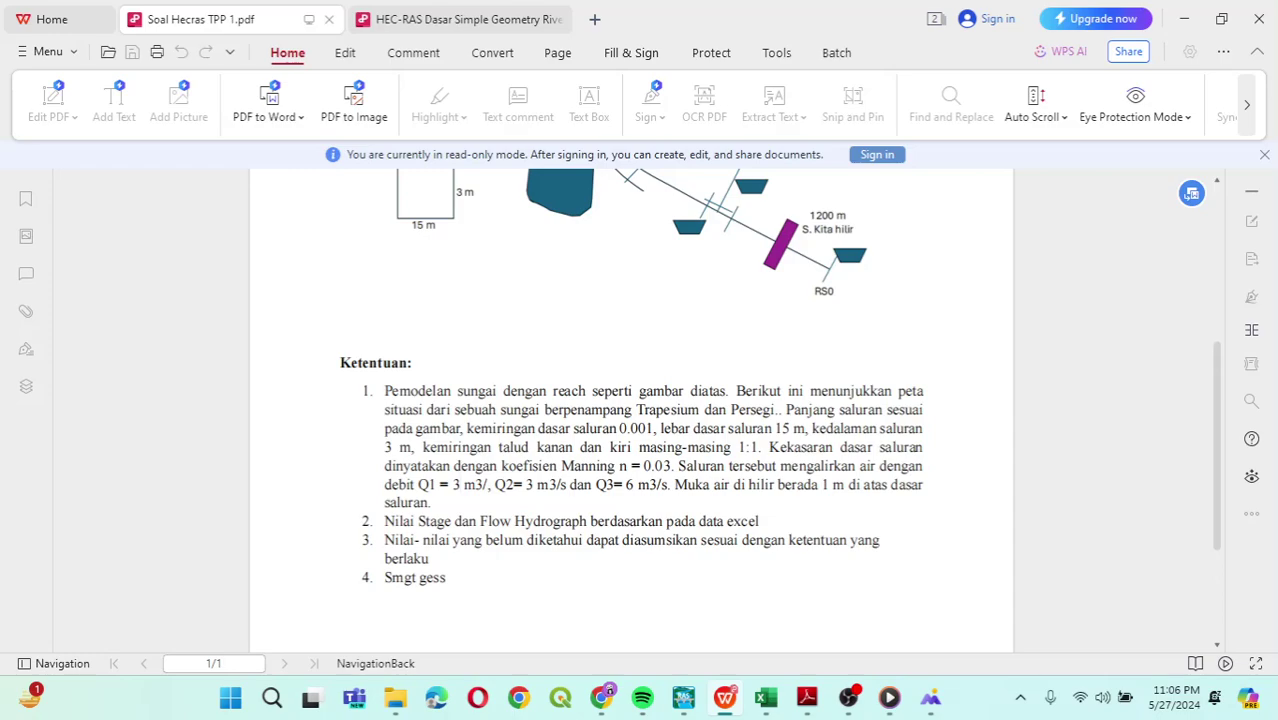
Compare the river reaches, cross sections and structures in the SOAL diagram with the requirements listed under Ketentuan.
{"action": "scroll", "coordinate": [630, 410], "scroll_direction": "up", "scroll_amount": 3}
{"action": "scroll", "coordinate": [630, 410], "scroll_direction": "down", "scroll_amount": 1}
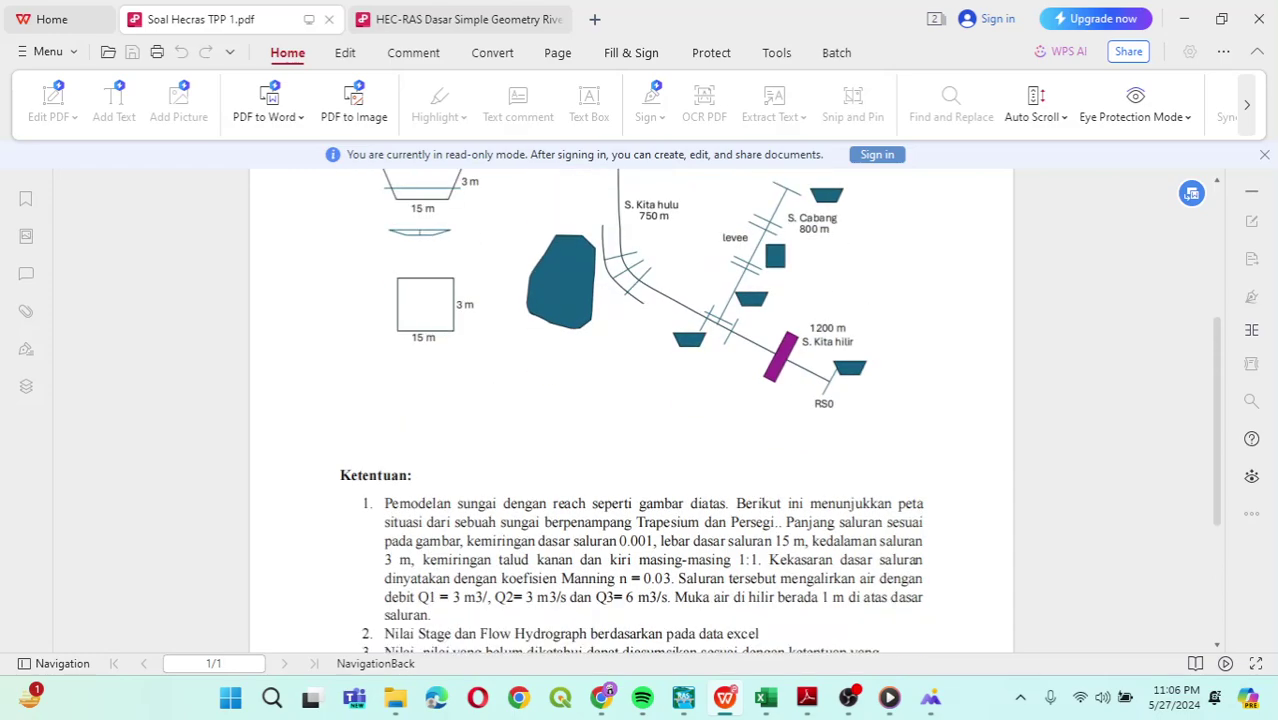
{"action": "scroll", "coordinate": [630, 410], "scroll_direction": "up", "scroll_amount": 1}
{"action": "scroll", "coordinate": [630, 410], "scroll_direction": "down", "scroll_amount": 1}
{"action": "scroll", "coordinate": [630, 410], "scroll_direction": "up", "scroll_amount": 1}
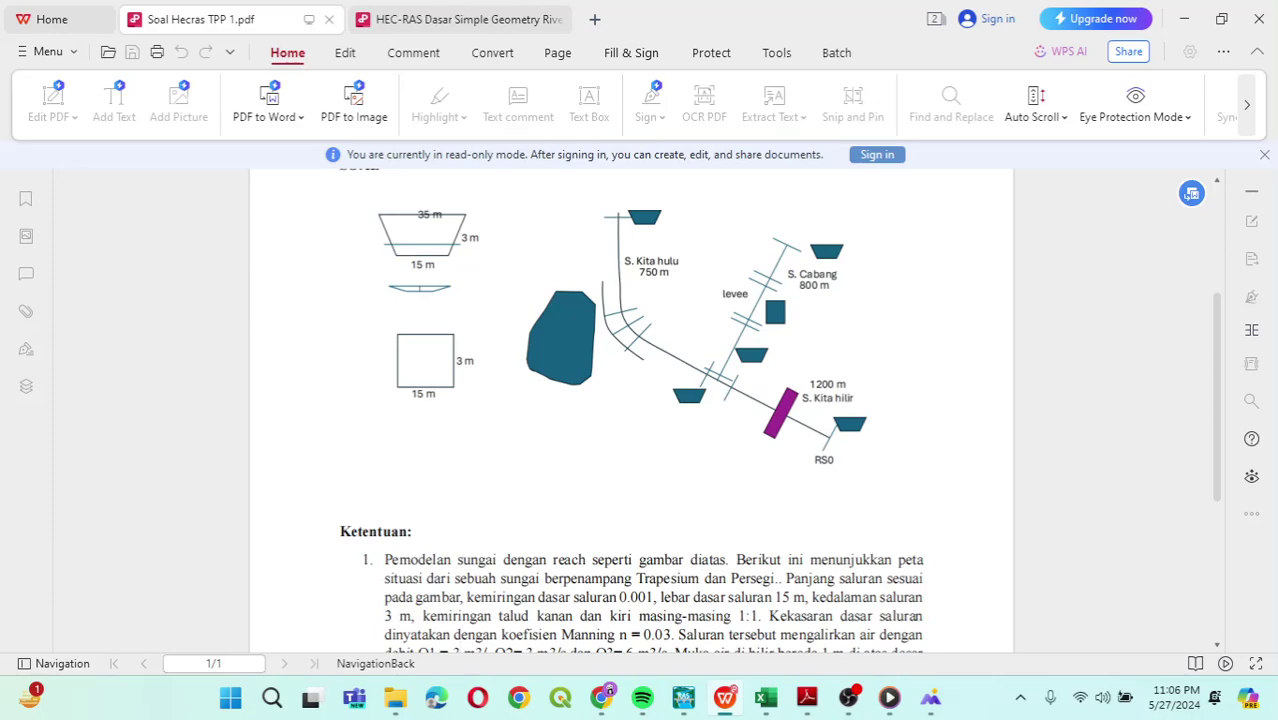
{"action": "scroll", "coordinate": [630, 410], "scroll_direction": "down", "scroll_amount": 1}
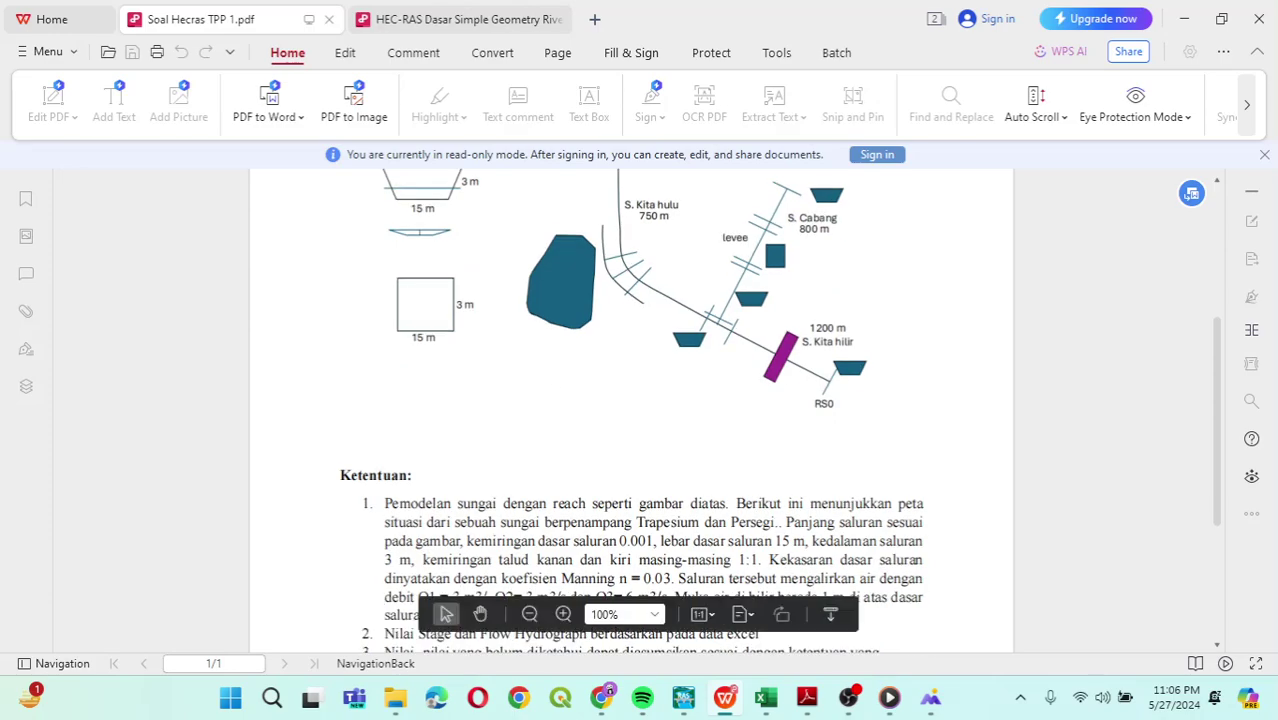
{"action": "scroll", "coordinate": [630, 410], "scroll_direction": "down", "scroll_amount": 1}
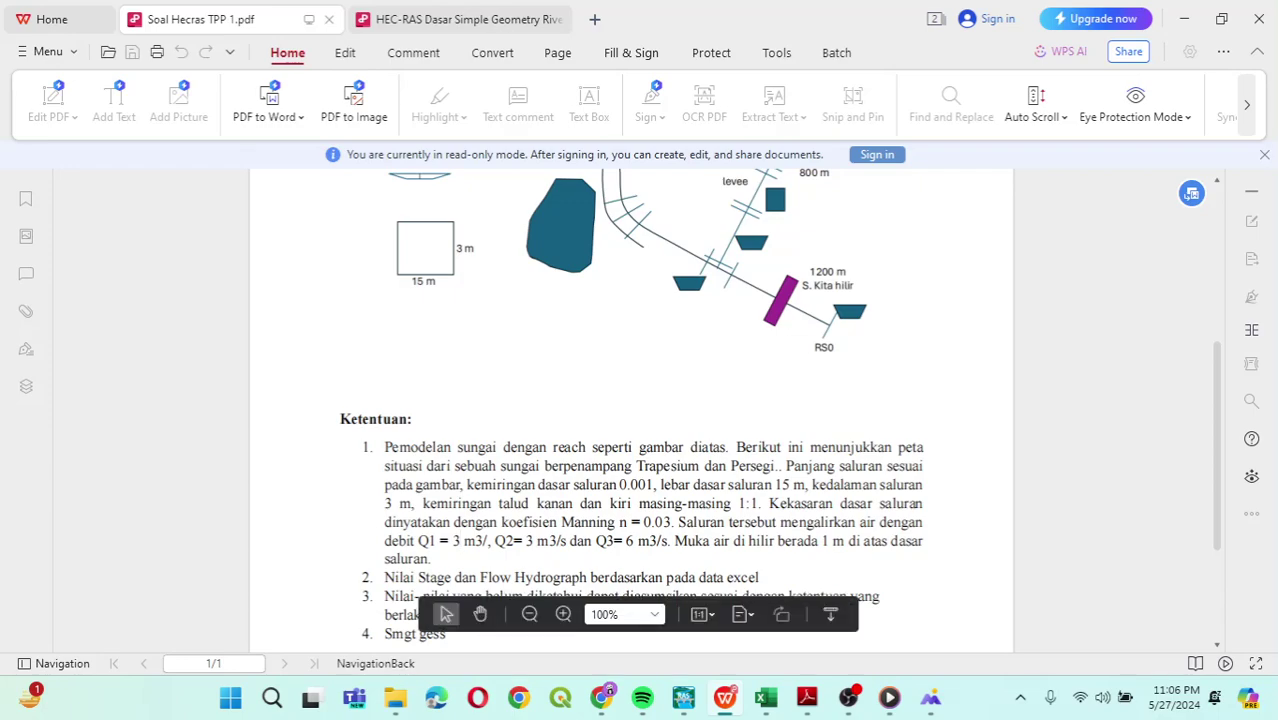
{"action": "scroll", "coordinate": [630, 410], "scroll_direction": "up", "scroll_amount": 1}
{"action": "scroll", "coordinate": [630, 410], "scroll_direction": "up", "scroll_amount": 1}
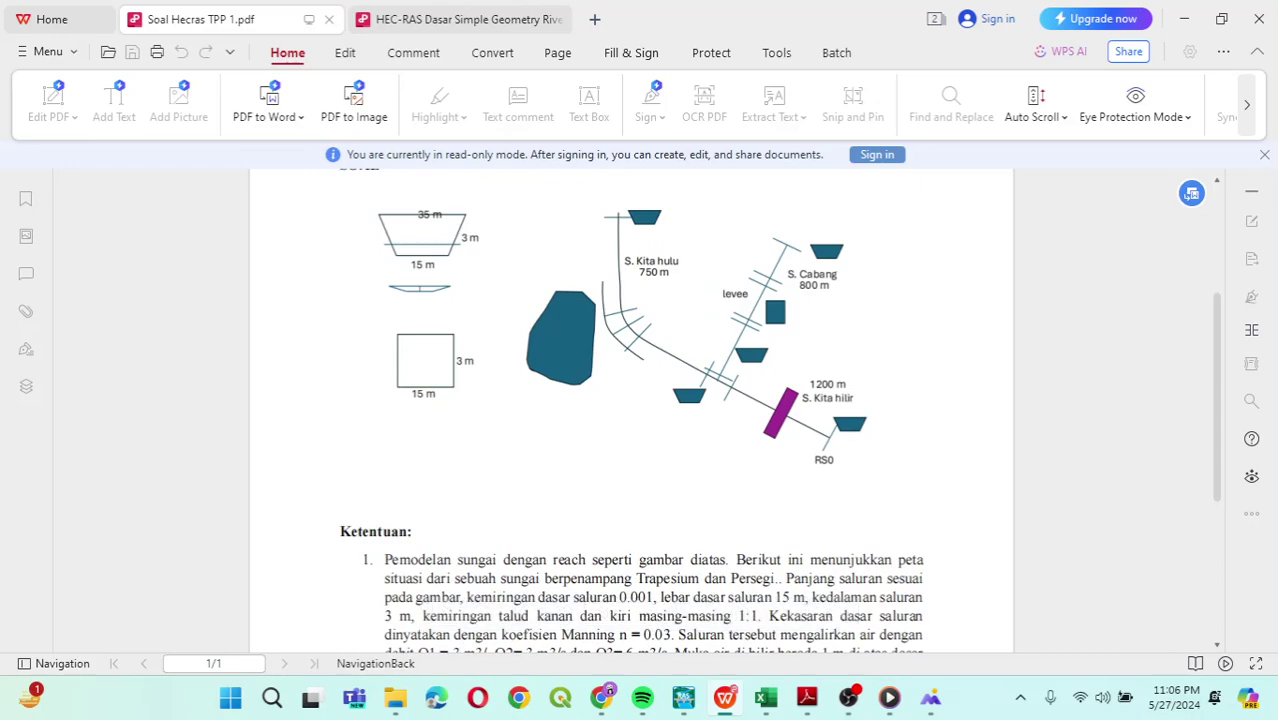
{"action": "scroll", "coordinate": [460, 647], "scroll_direction": "down", "scroll_amount": 1}
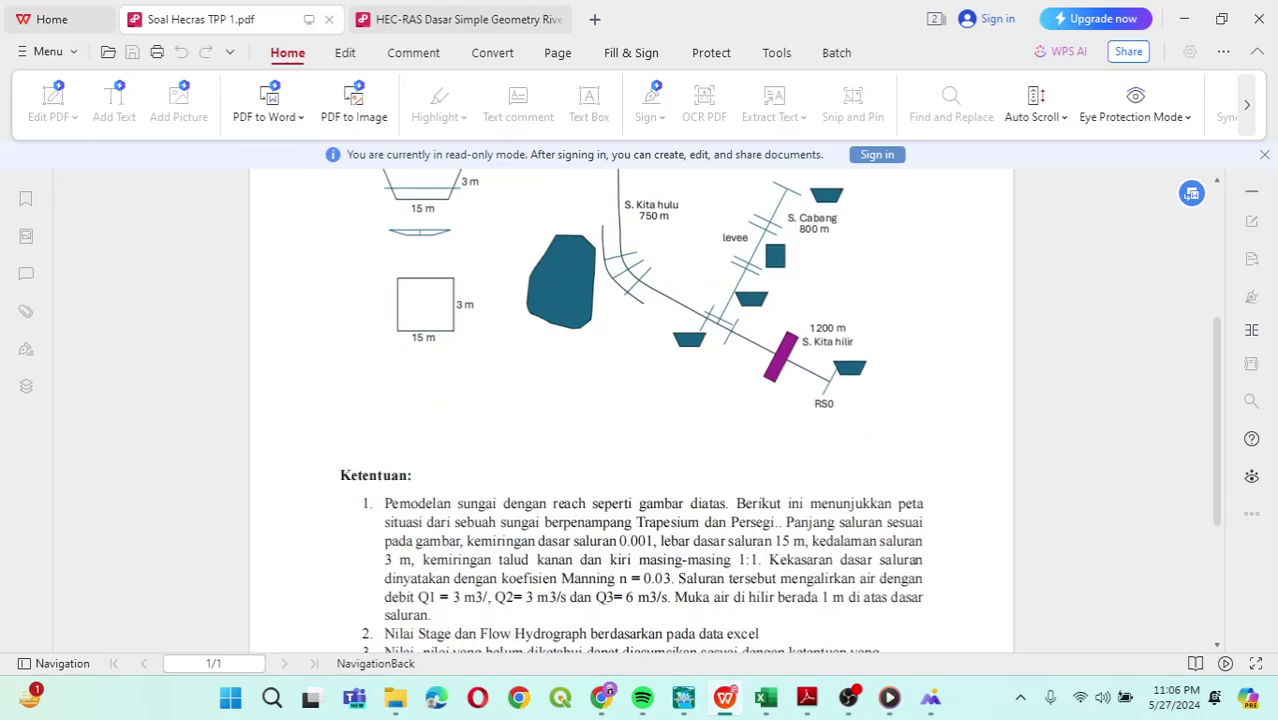
{"action": "scroll", "coordinate": [460, 595], "scroll_direction": "up", "scroll_amount": 1}
{"action": "scroll", "coordinate": [460, 594], "scroll_direction": "down", "scroll_amount": 1}
{"action": "scroll", "coordinate": [460, 594], "scroll_direction": "up", "scroll_amount": 1}
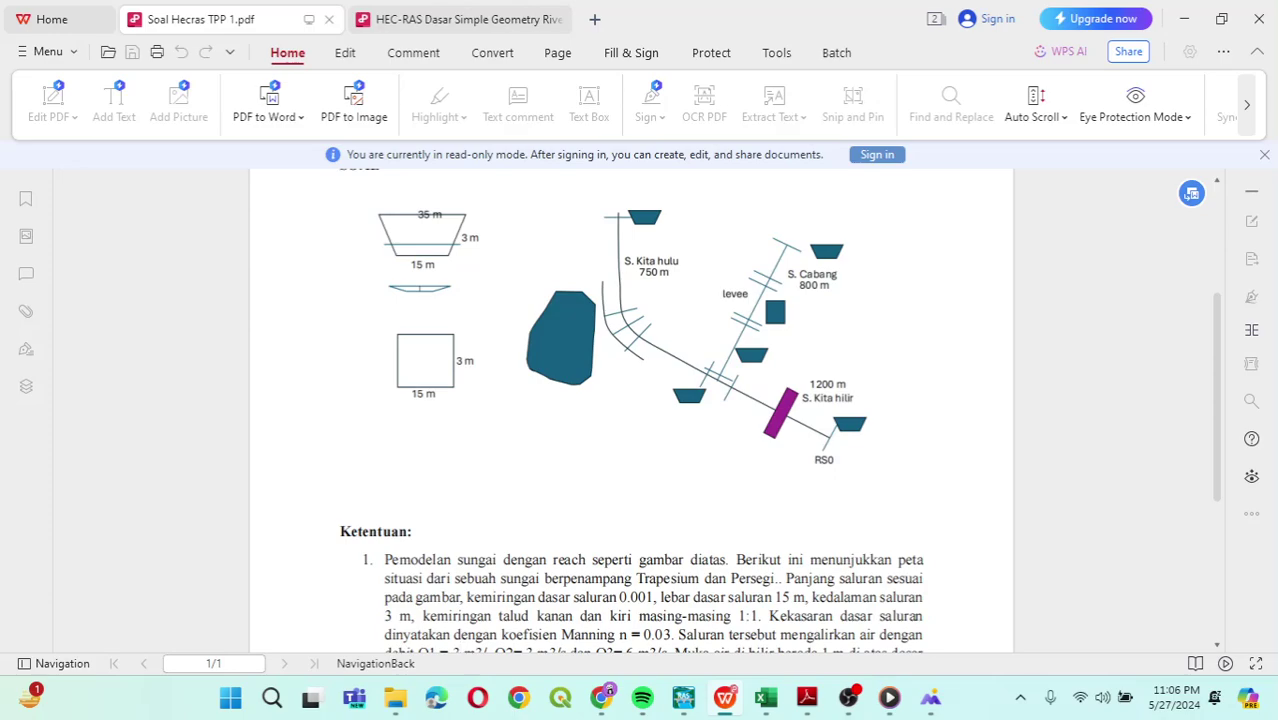
{"action": "scroll", "coordinate": [631, 410], "scroll_direction": "down", "scroll_amount": 1}
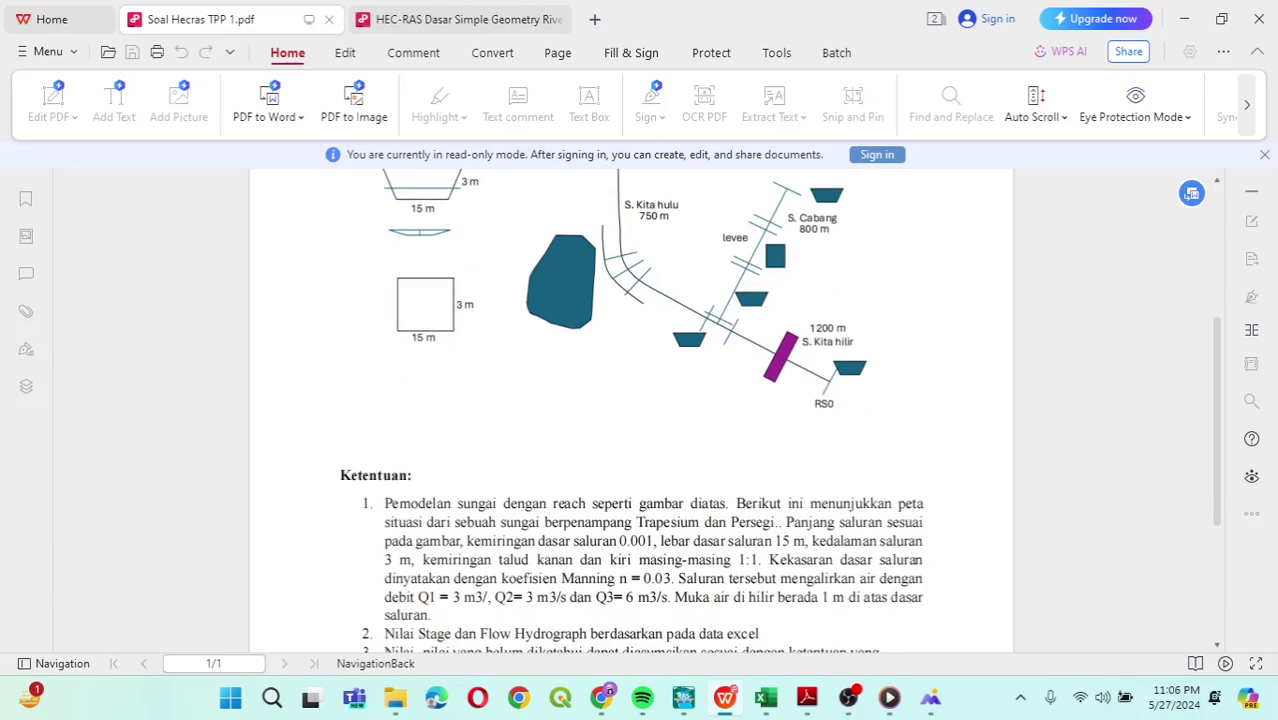
{"action": "scroll", "coordinate": [631, 410], "scroll_direction": "down", "scroll_amount": 1}
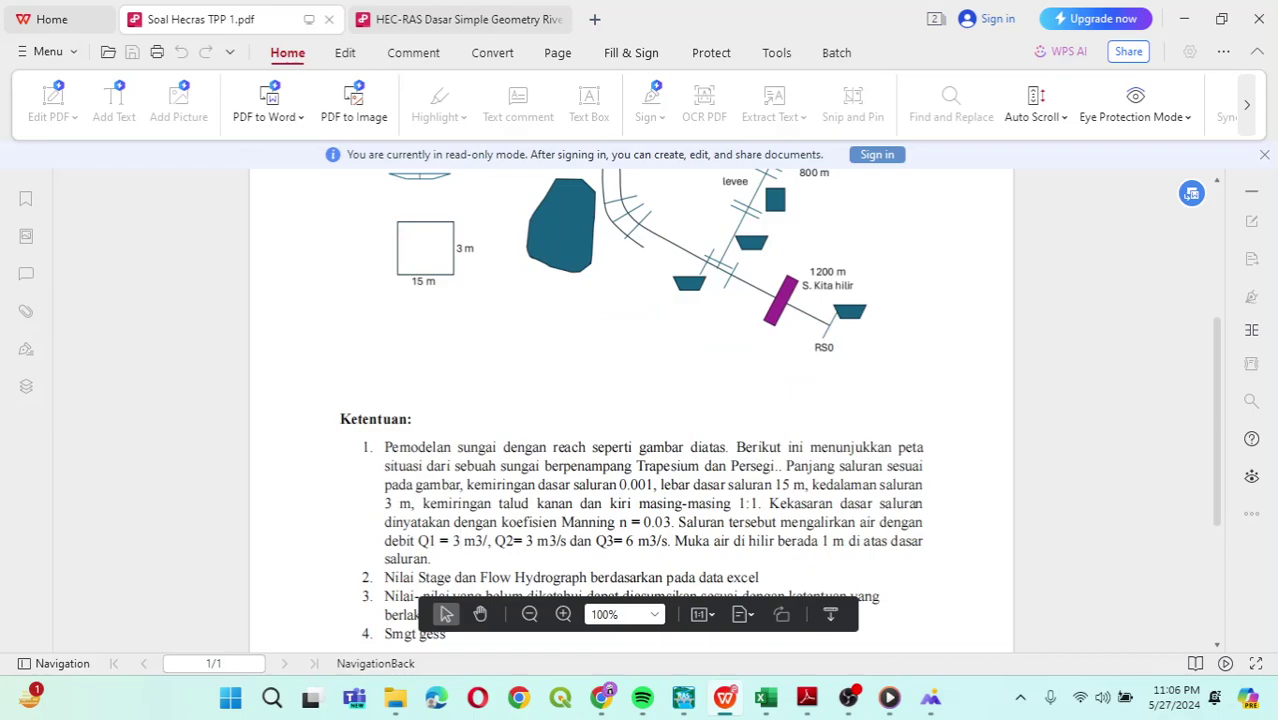
{"action": "scroll", "coordinate": [631, 410], "scroll_direction": "up", "scroll_amount": 2}
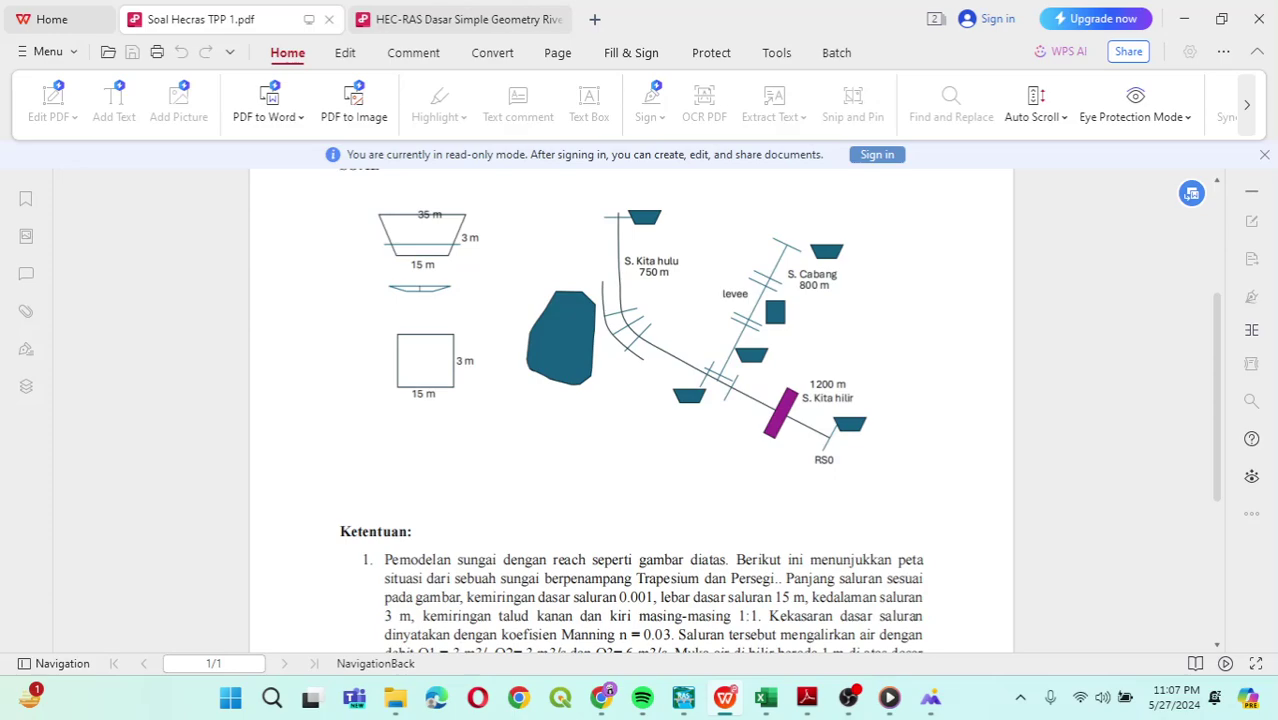
{"action": "scroll", "coordinate": [631, 410], "scroll_direction": "down", "scroll_amount": 2}
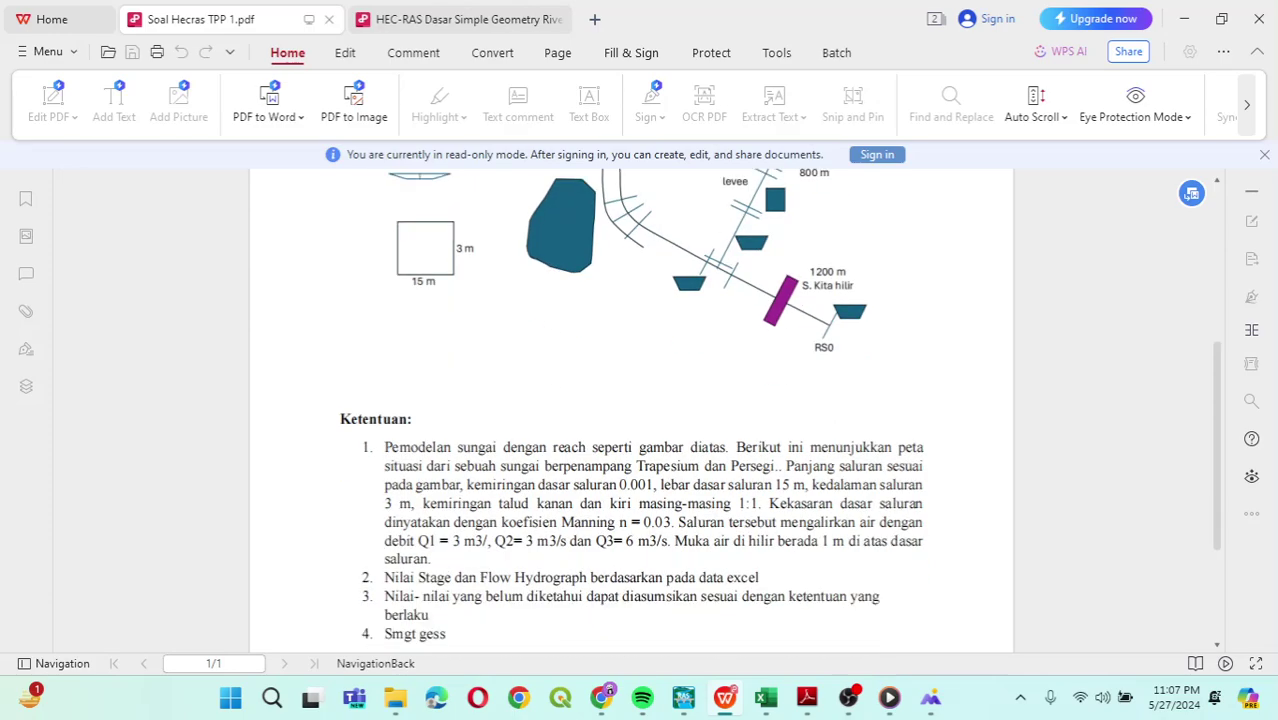
{"action": "scroll", "coordinate": [631, 410], "scroll_direction": "down", "scroll_amount": 1}
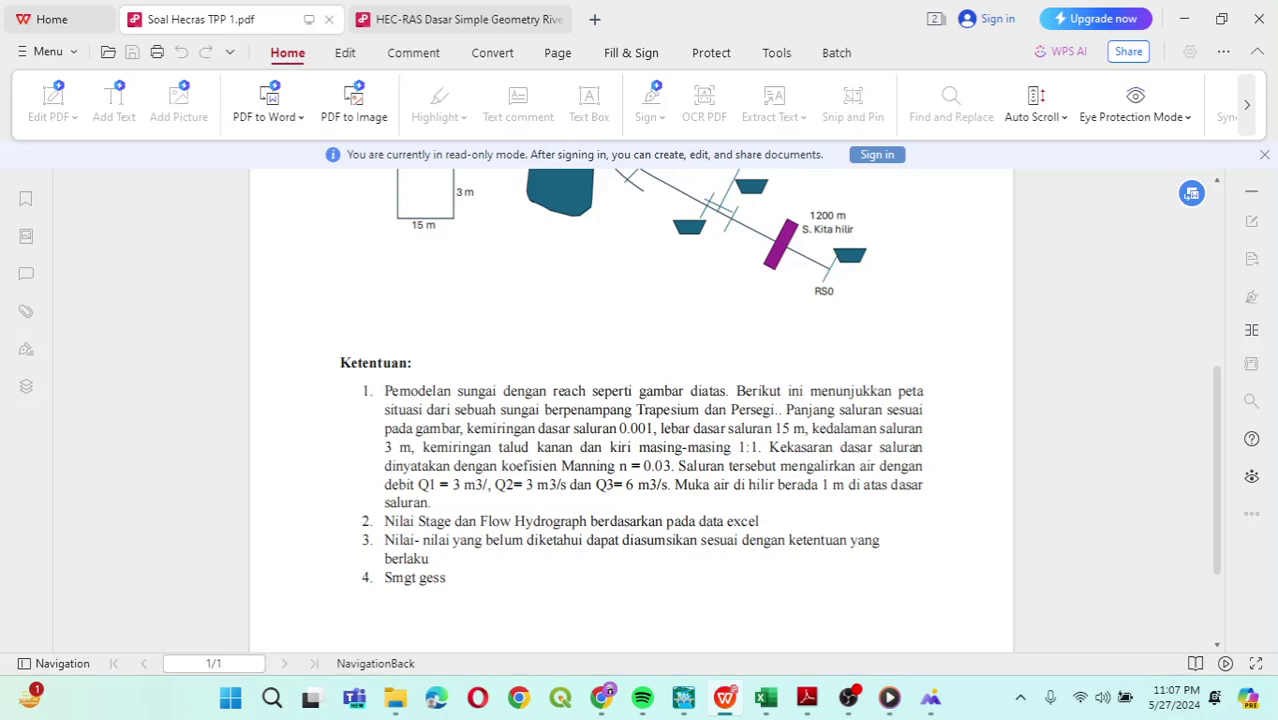
Switch to the Data Debit workbook in Excel, check its steady and unsteady flow data, and return to the problem sheet.
{"action": "key", "text": "alt+Tab"}
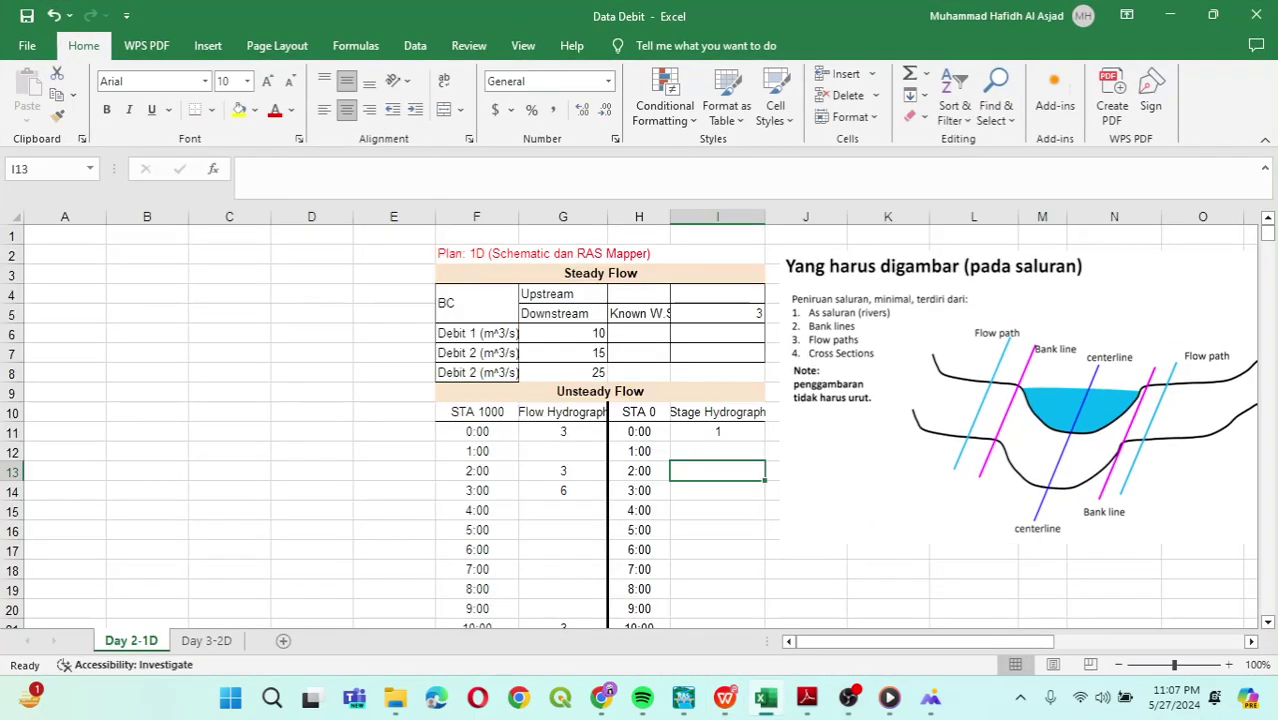
{"action": "scroll", "coordinate": [640, 420], "scroll_direction": "down", "scroll_amount": 2}
{"action": "scroll", "coordinate": [640, 420], "scroll_direction": "up", "scroll_amount": 2}
{"action": "left_click_drag", "start_coordinate": [563, 333], "coordinate": [563, 372]}
{"action": "left_click", "coordinate": [1018, 400]}
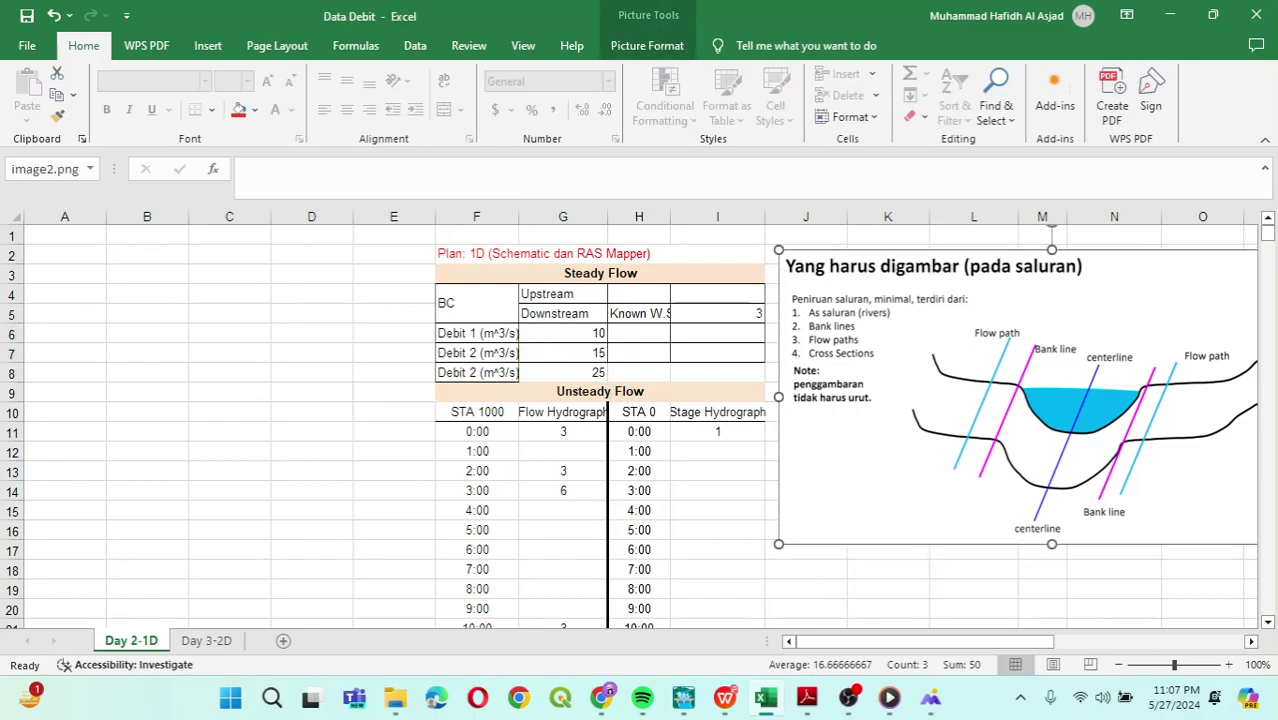
{"action": "left_click", "coordinate": [1170, 14]}
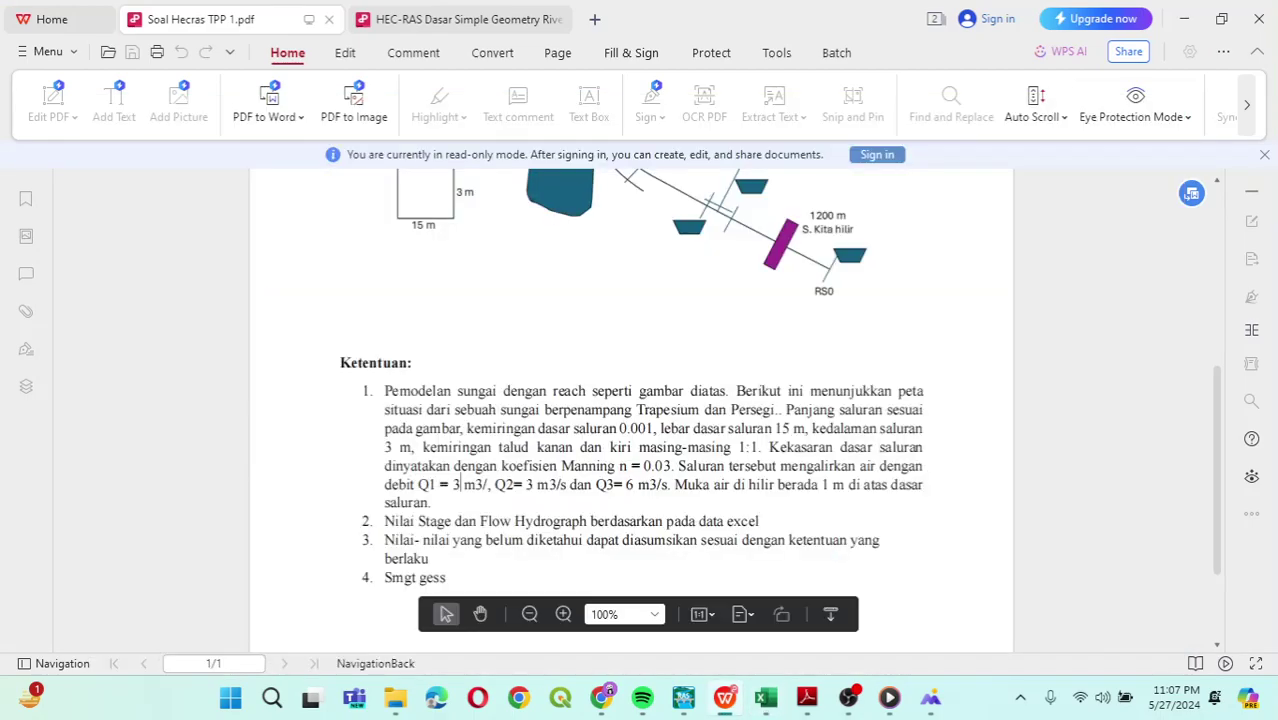
Review the end of the requirements and switch to the "APLIKASI SOFTWERE : HEC RAS" presentation in Chrome.
{"action": "scroll", "coordinate": [638, 400], "scroll_direction": "down", "scroll_amount": 1}
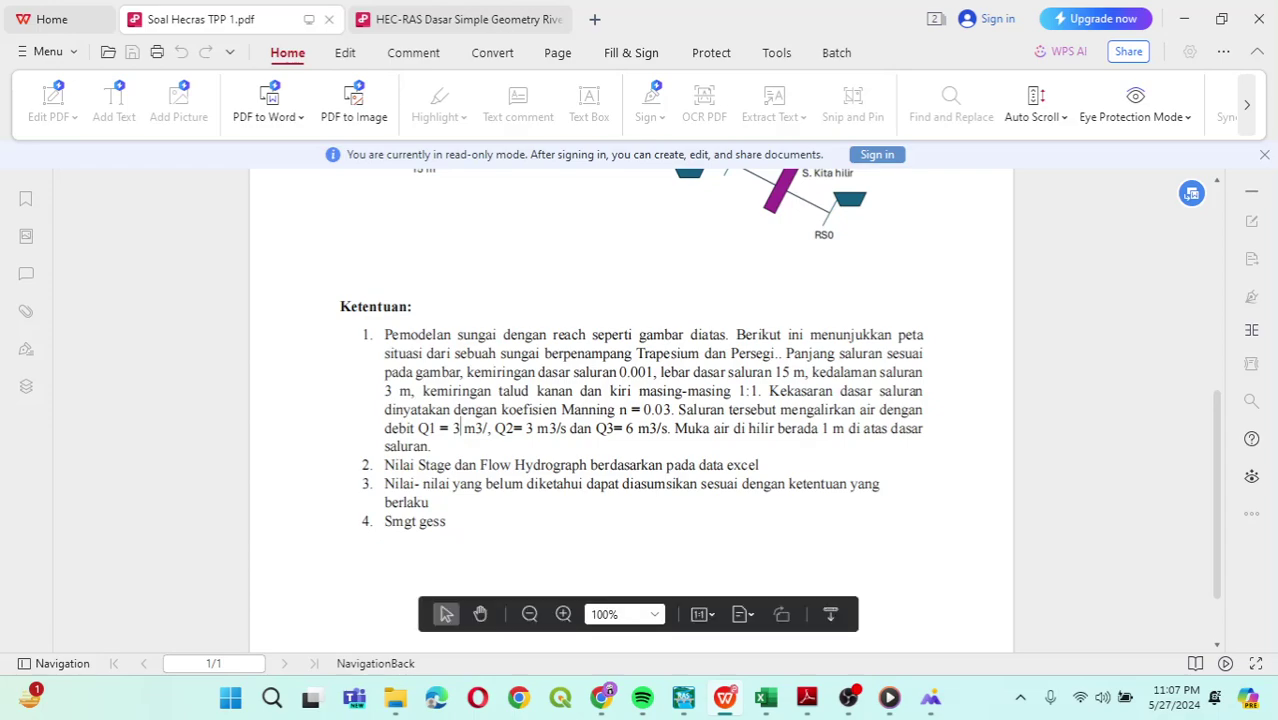
{"action": "mouse_move", "coordinate": [807, 697]}
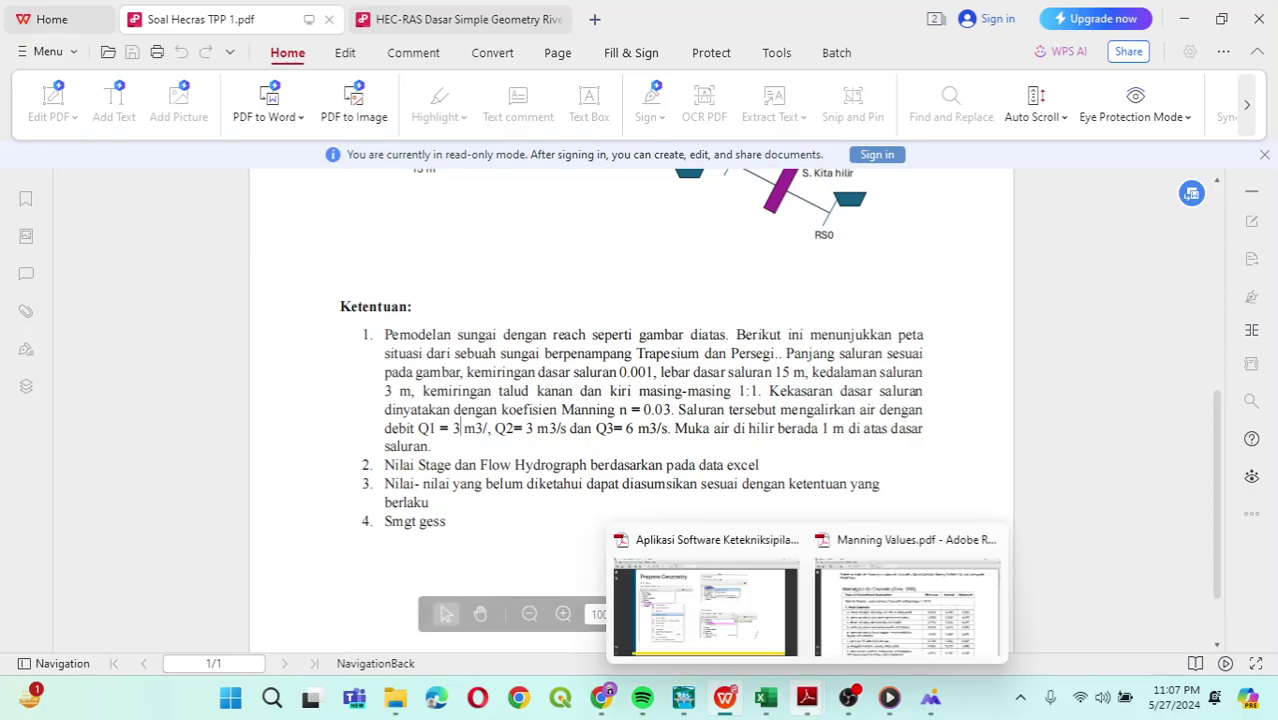
{"action": "mouse_move", "coordinate": [705, 600]}
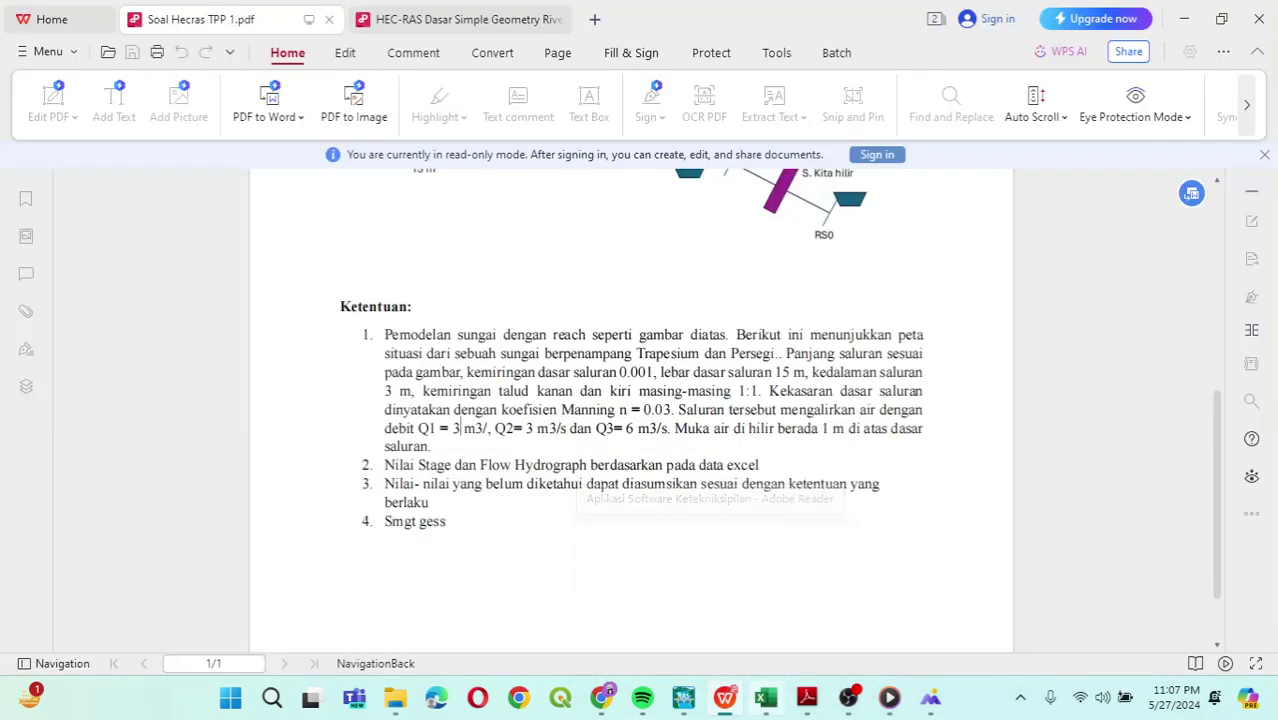
{"action": "mouse_move", "coordinate": [766, 697]}
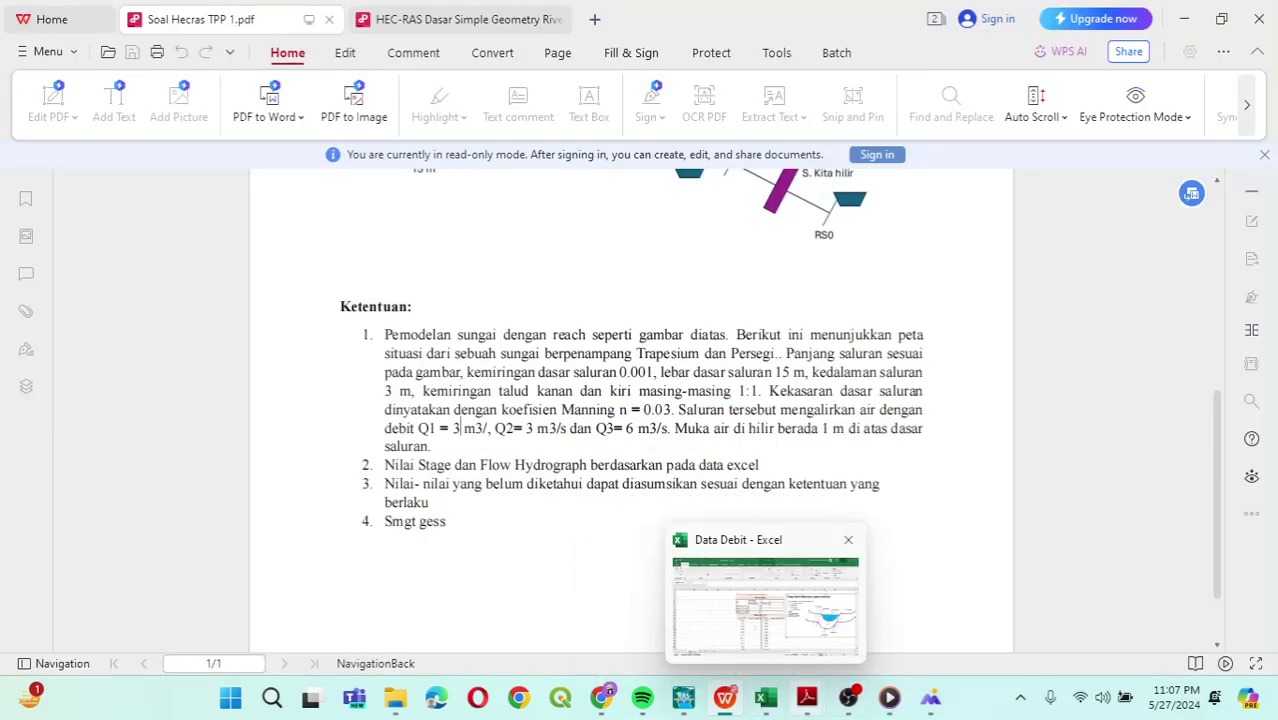
{"action": "mouse_move", "coordinate": [601, 697]}
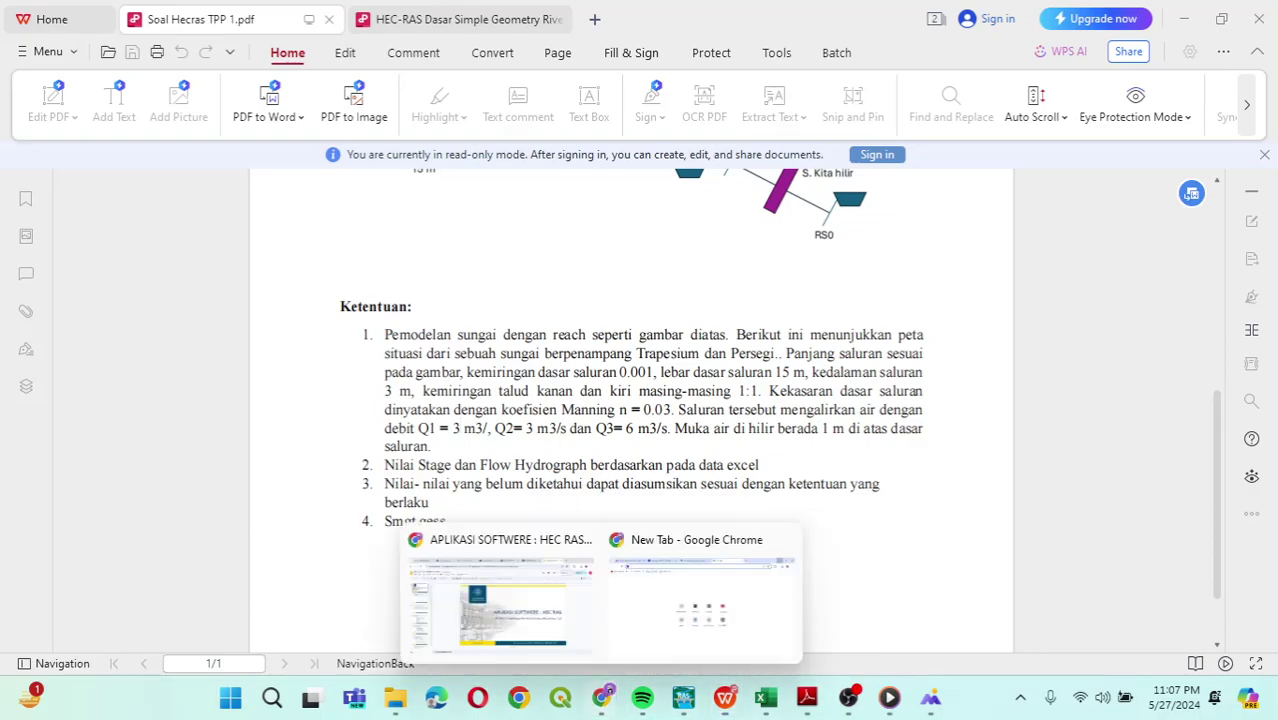
{"action": "left_click", "coordinate": [503, 598]}
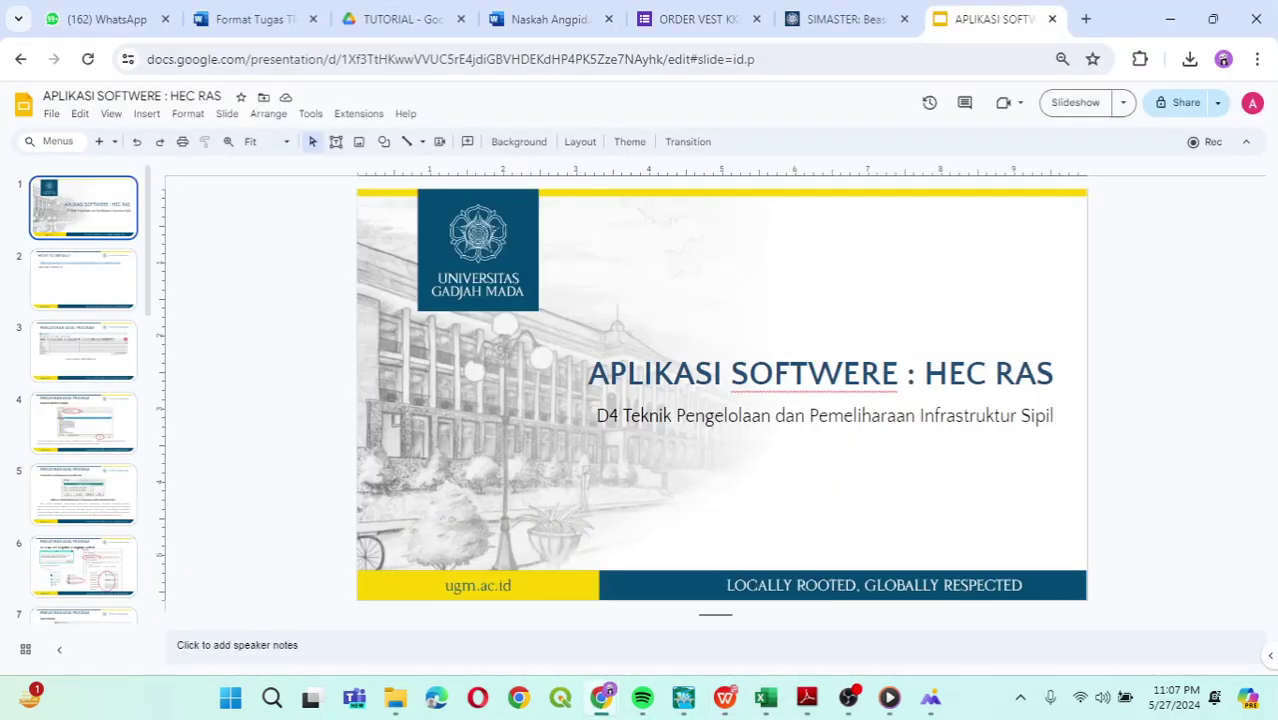
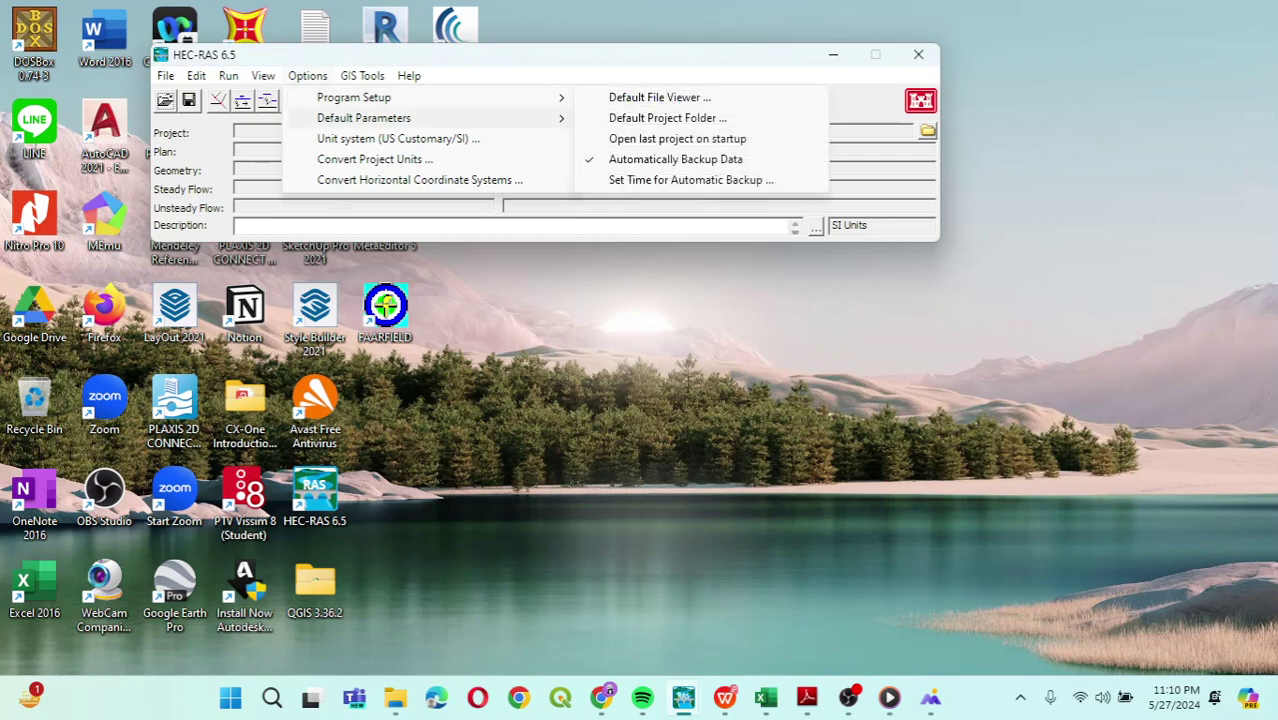
{"action": "mouse_move", "coordinate": [363, 118]}
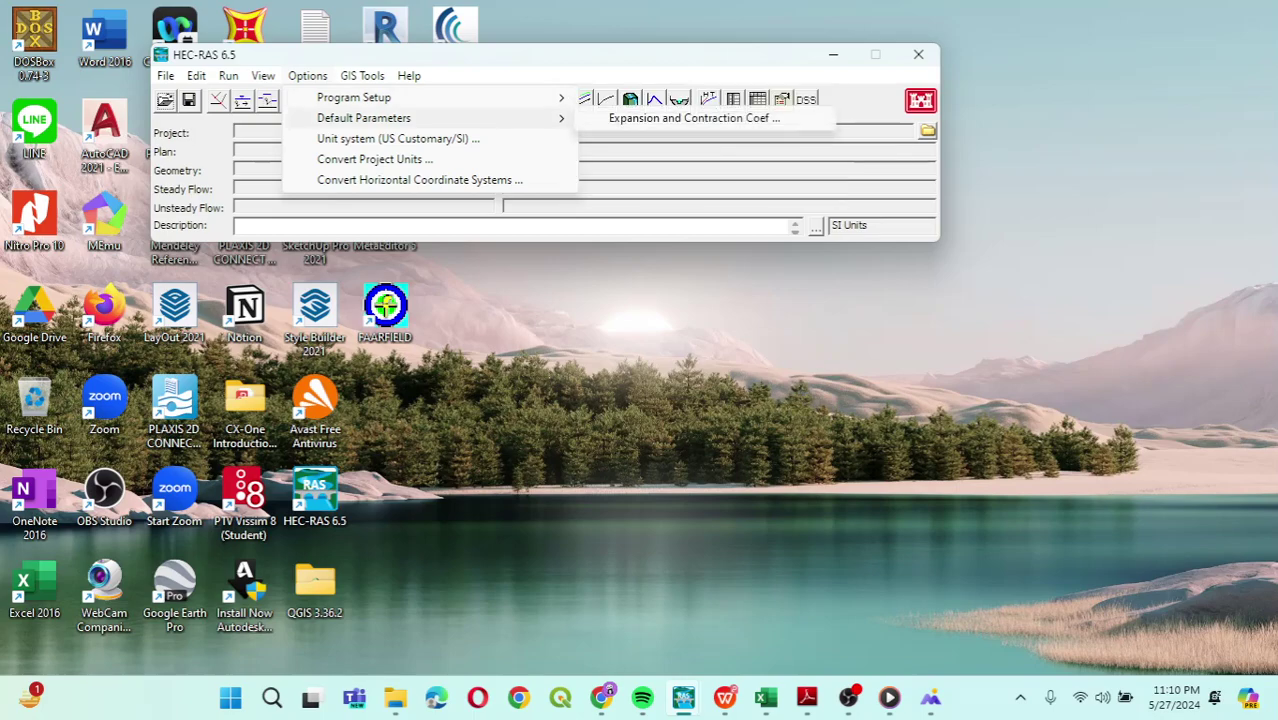
{"action": "mouse_move", "coordinate": [354, 97]}
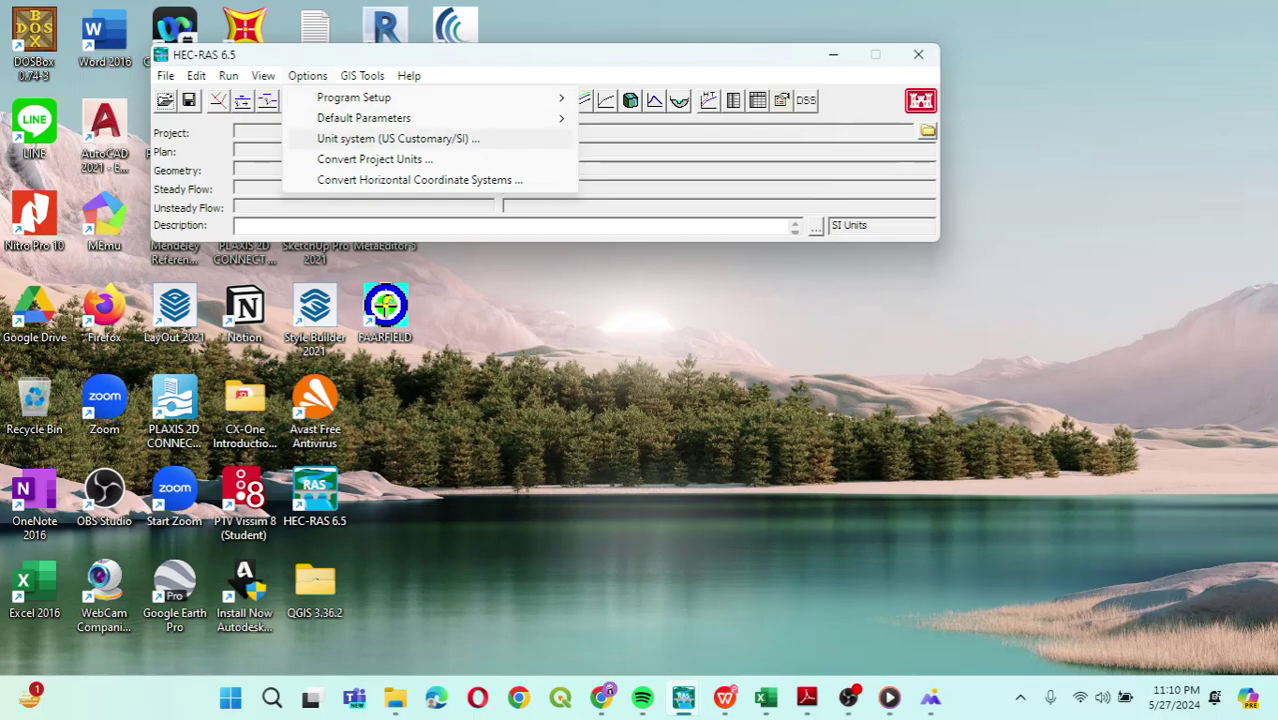
Set the unit system to System International (Metric System) and make it the default for new projects.
{"action": "left_click", "coordinate": [398, 138]}
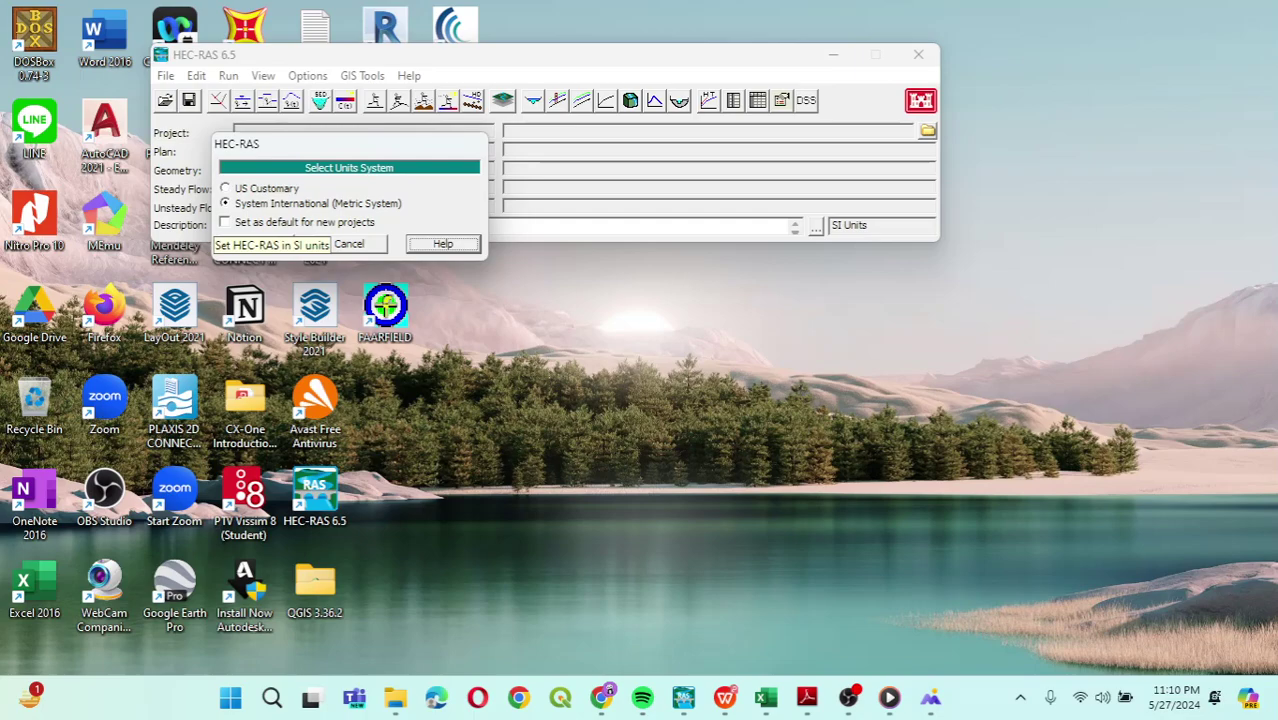
{"action": "left_click", "coordinate": [226, 222]}
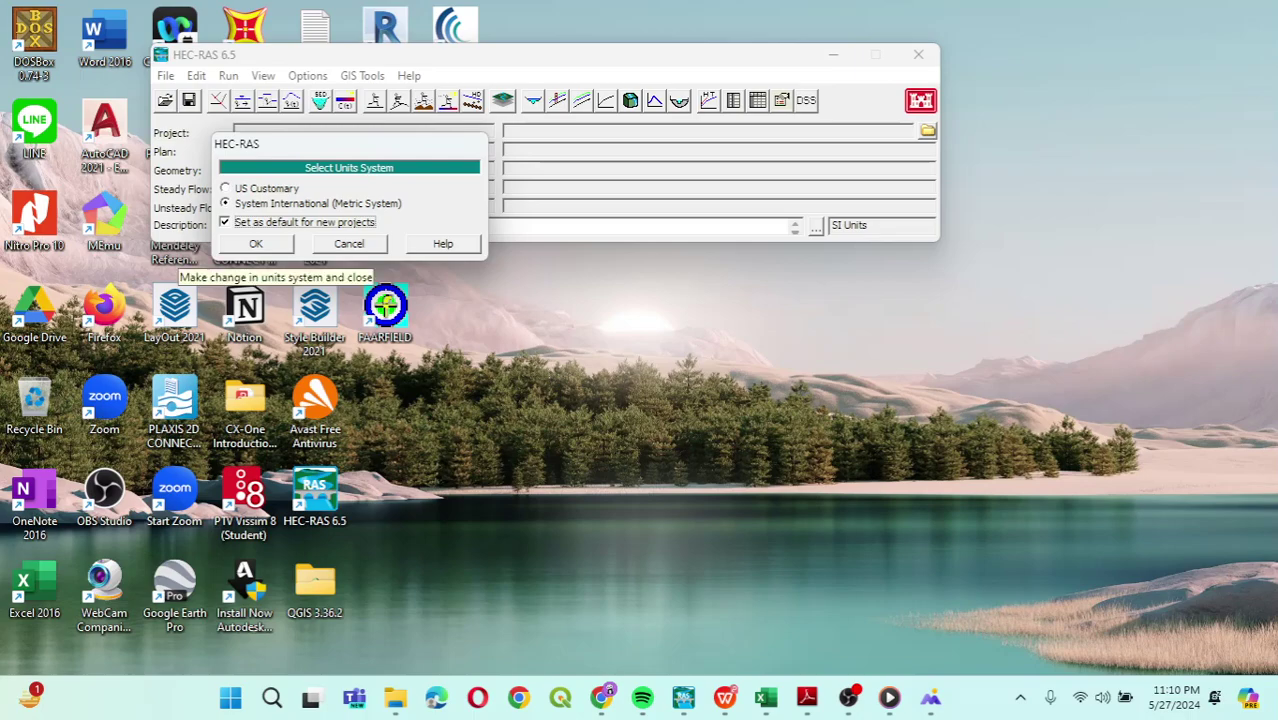
{"action": "left_click", "coordinate": [255, 244]}
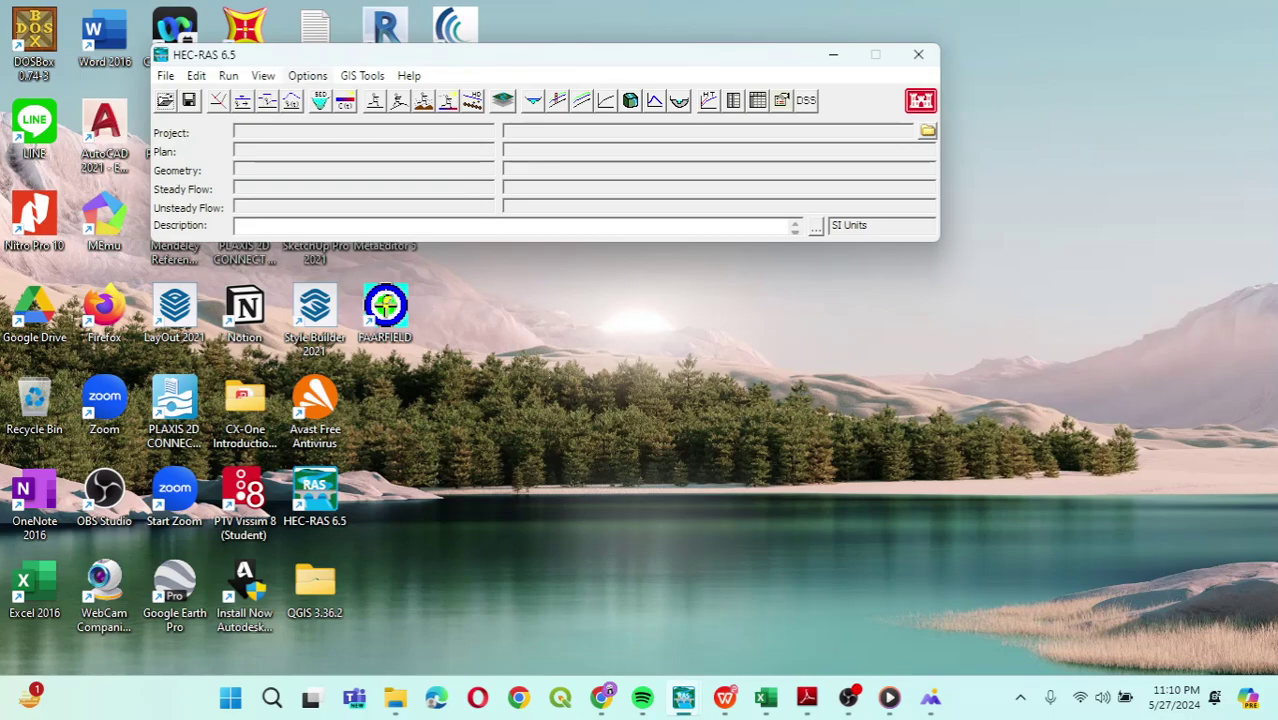
Open the default contraction and expansion coefficients and compare them with the explanation in the "APLIKASI SOFTWERE : HEC RAS" presentation in Chrome.
{"action": "left_click", "coordinate": [307, 76]}
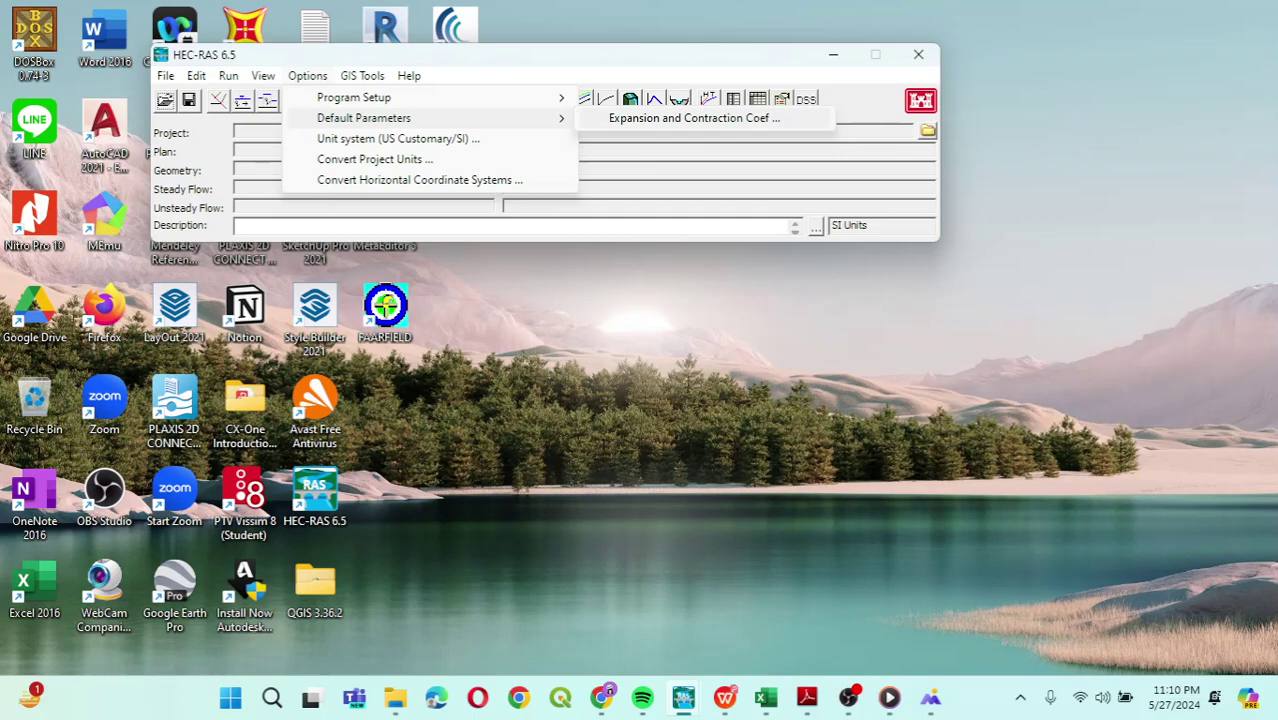
{"action": "key", "text": "Return"}
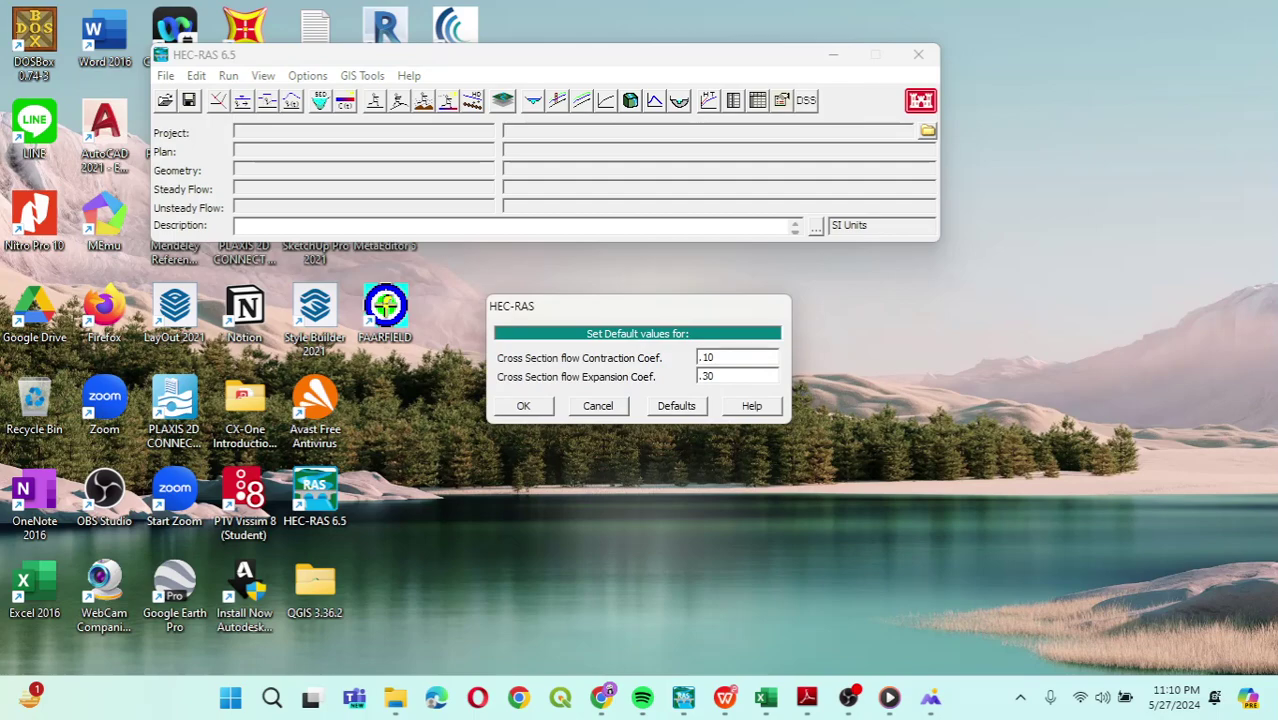
{"action": "mouse_move", "coordinate": [601, 697]}
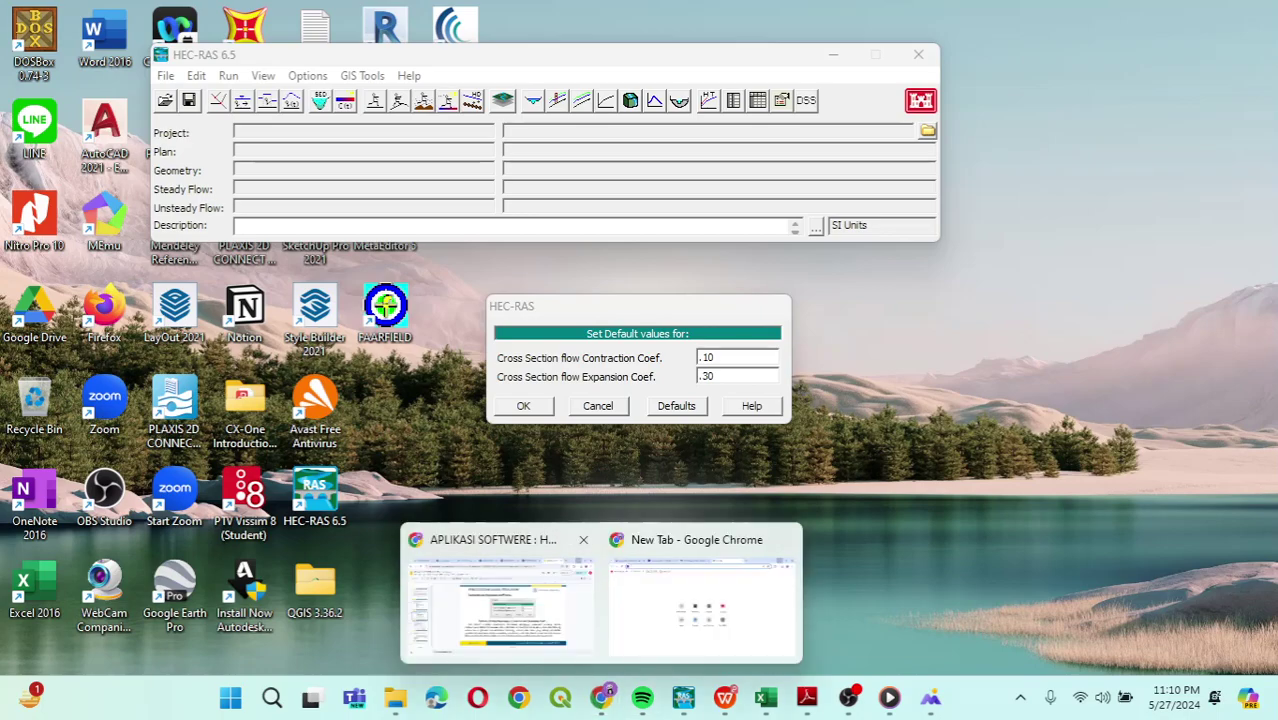
{"action": "left_click", "coordinate": [497, 600]}
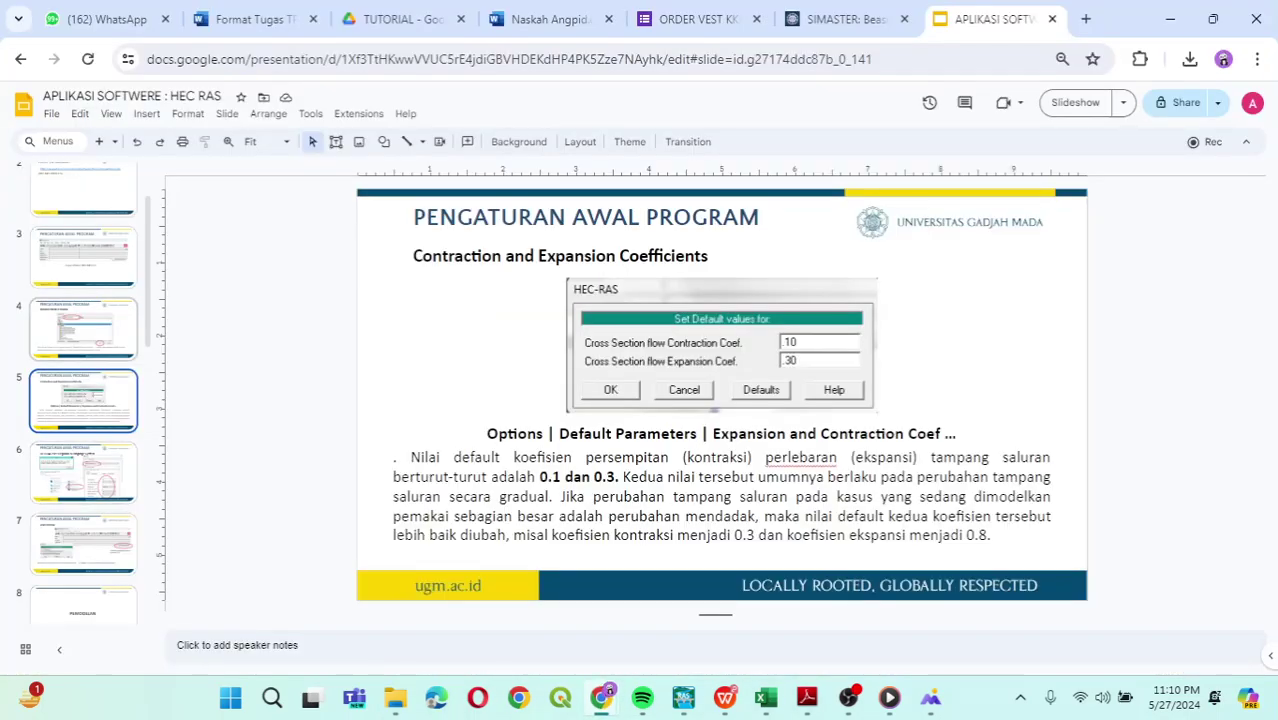
{"action": "left_click", "coordinate": [83, 545]}
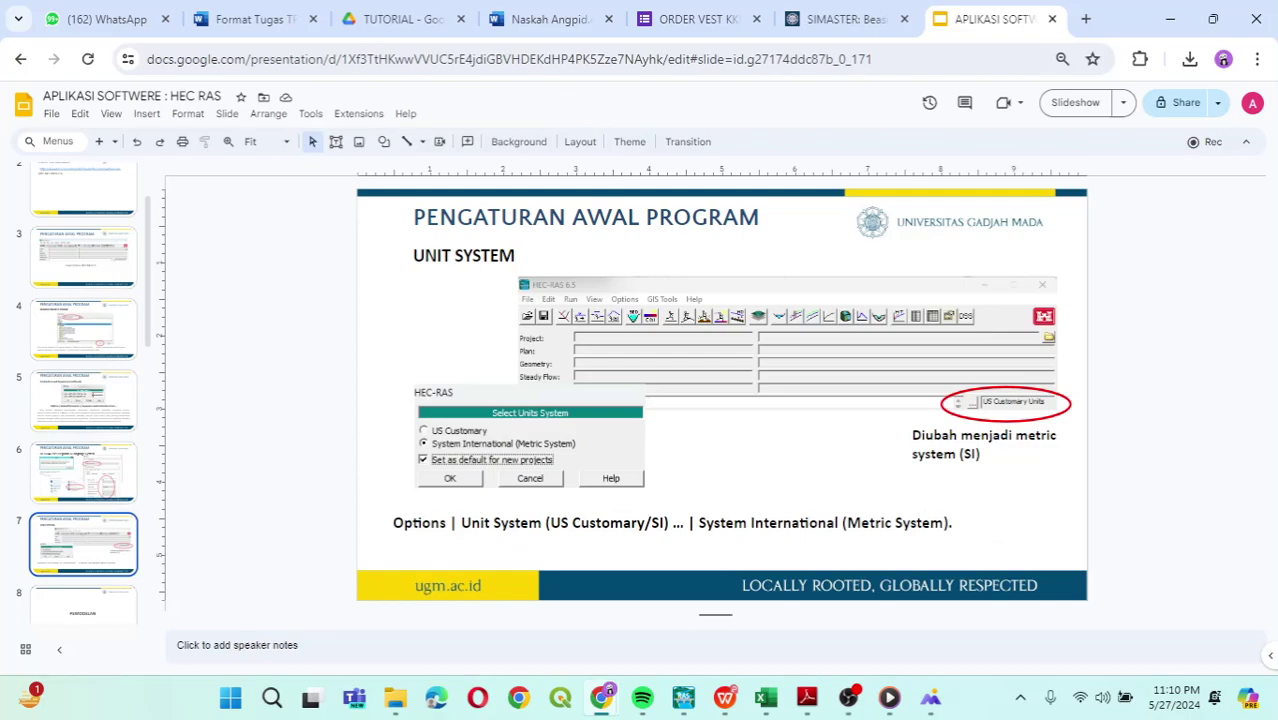
{"action": "left_click", "coordinate": [83, 400]}
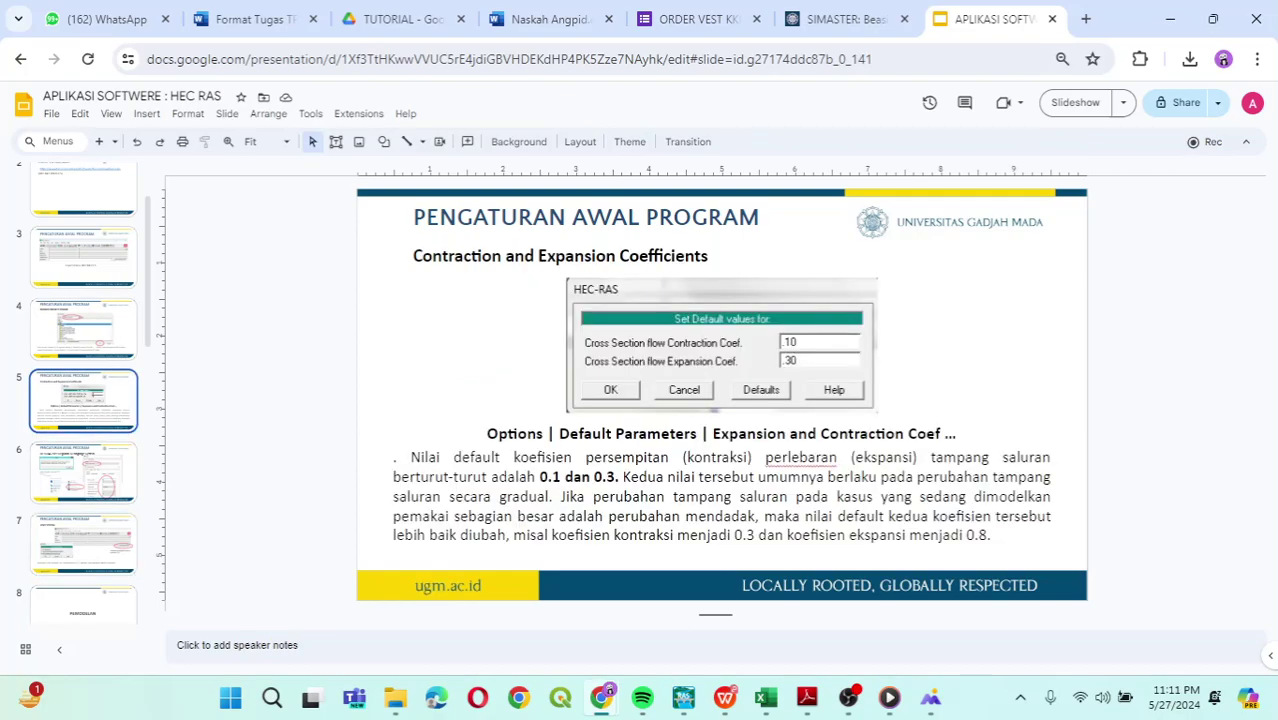
{"action": "left_click_drag", "start_coordinate": [540, 477], "coordinate": [614, 477]}
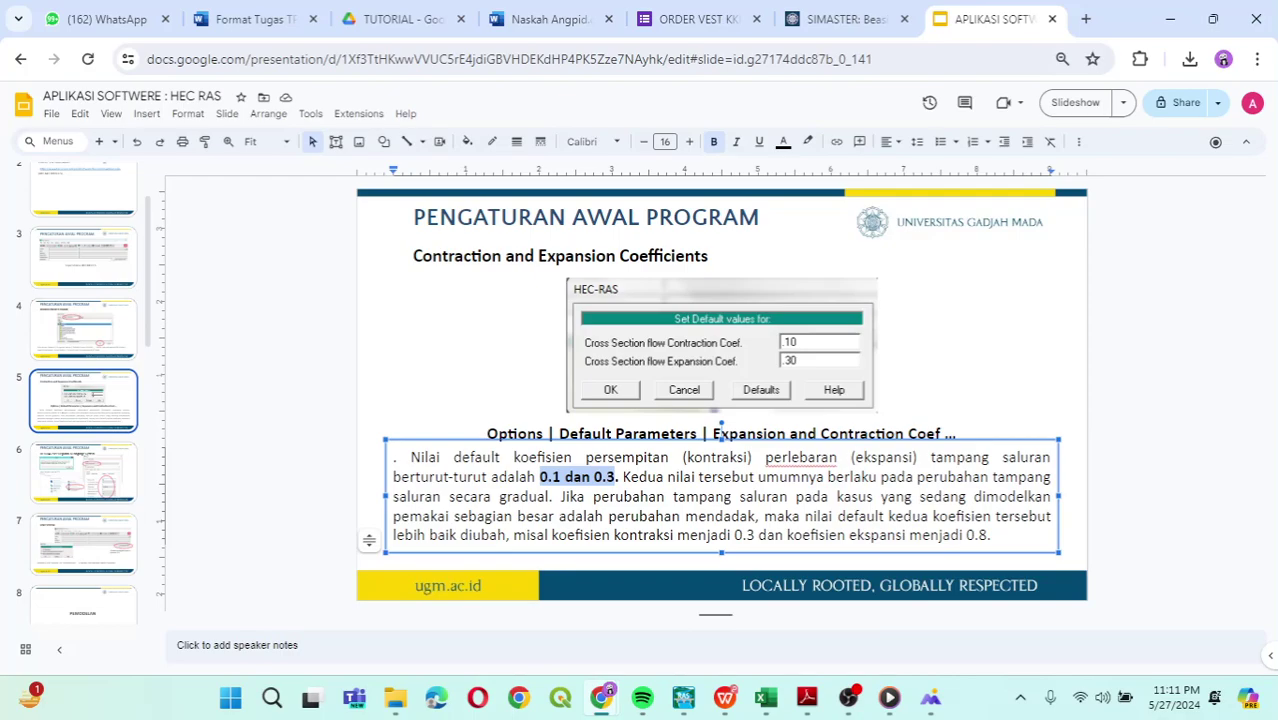
Review the PENGATURAN AWAL PROGRAM slides on the default project folder, coefficients, regional settings and unit system.
{"action": "left_click", "coordinate": [83, 258]}
{"action": "left_click", "coordinate": [83, 328]}
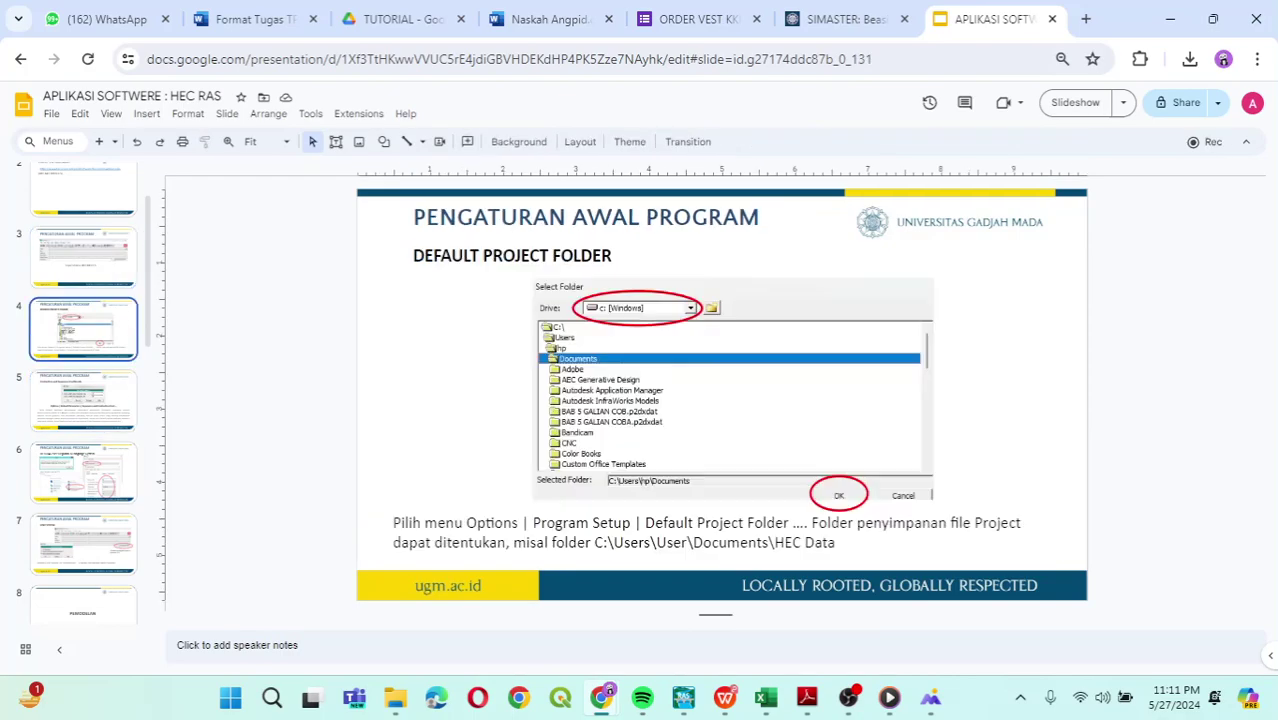
{"action": "left_click", "coordinate": [83, 401]}
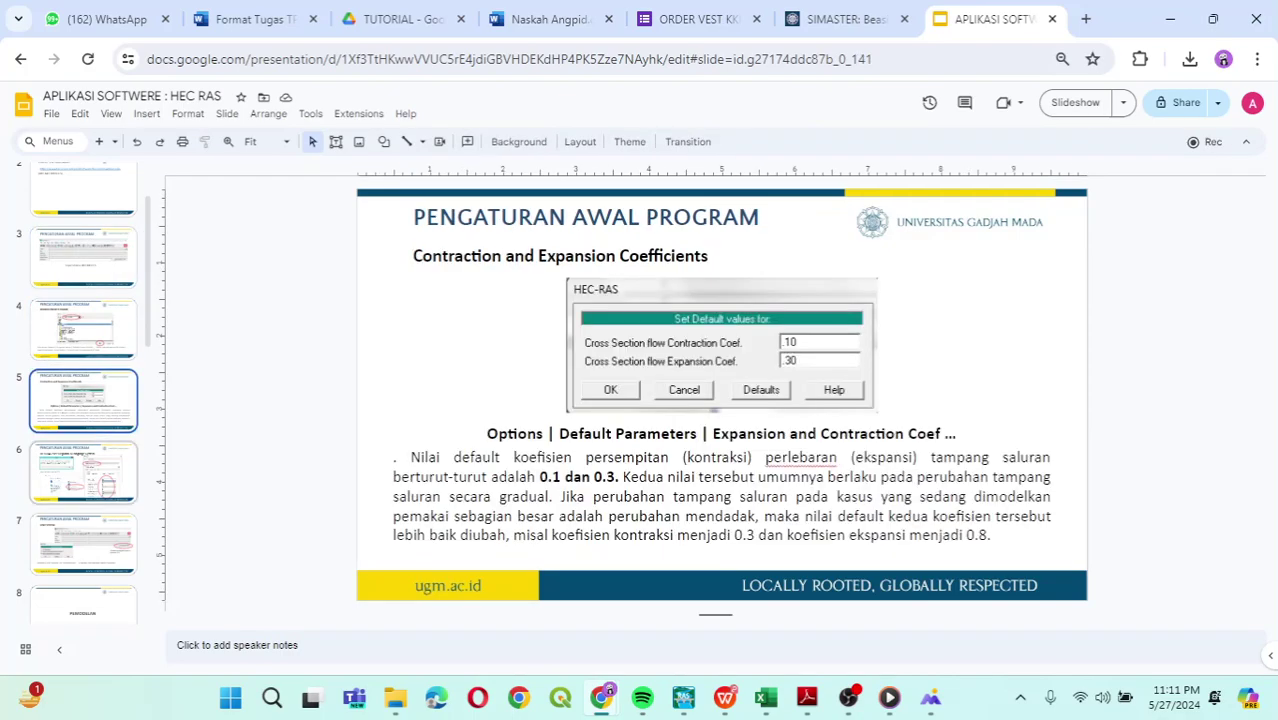
{"action": "left_click", "coordinate": [83, 473]}
{"action": "left_click", "coordinate": [83, 401]}
{"action": "left_click", "coordinate": [83, 473]}
{"action": "left_click", "coordinate": [83, 544]}
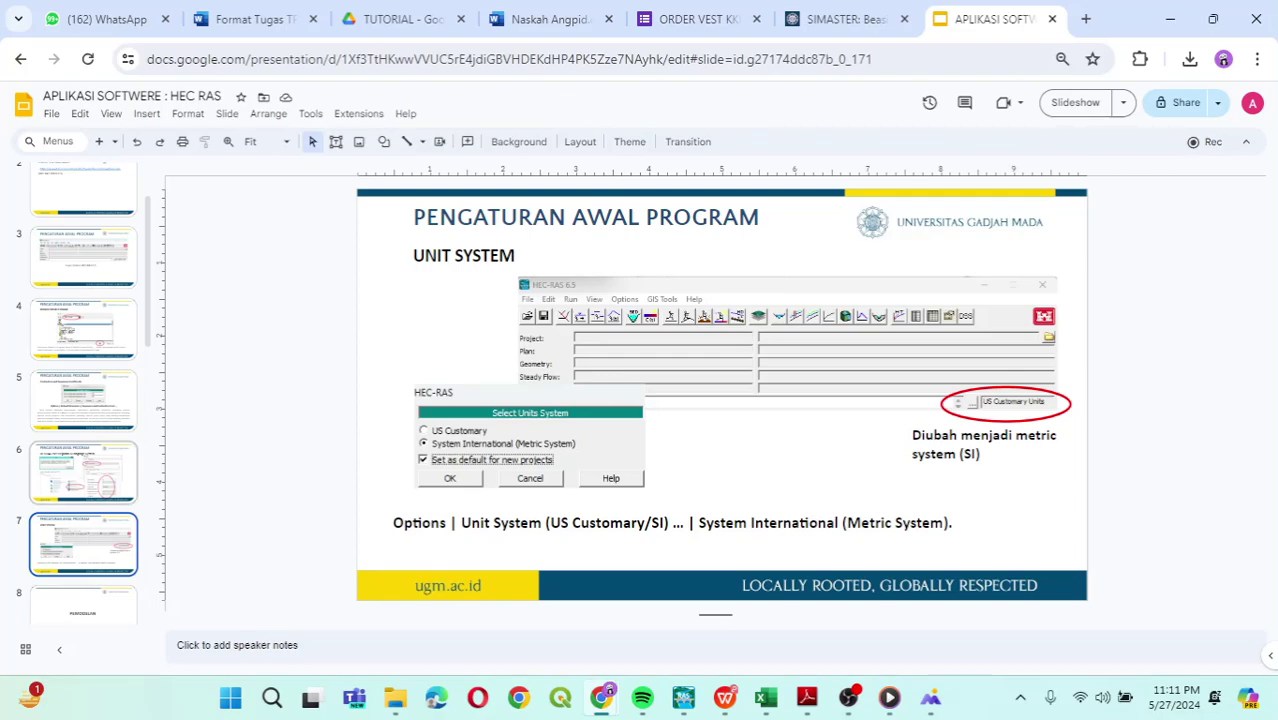
{"action": "left_click", "coordinate": [83, 473]}
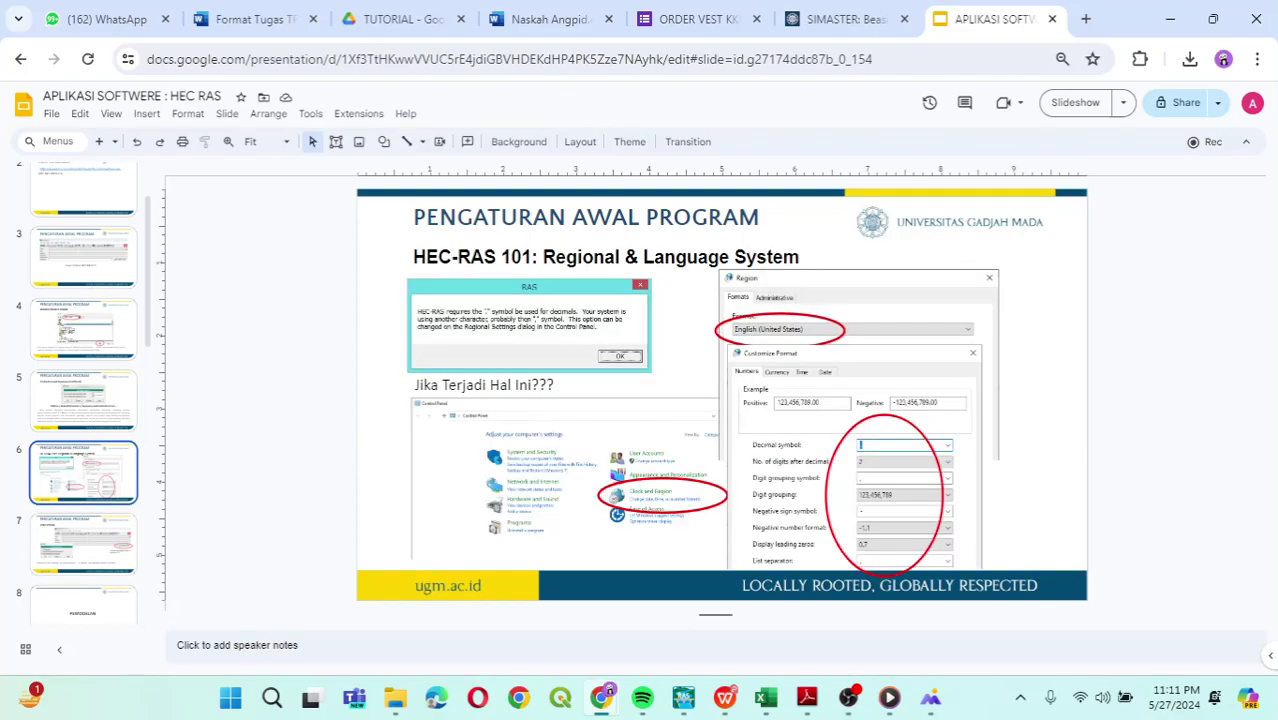
{"action": "key", "text": "Up"}
{"action": "key", "text": "Up"}
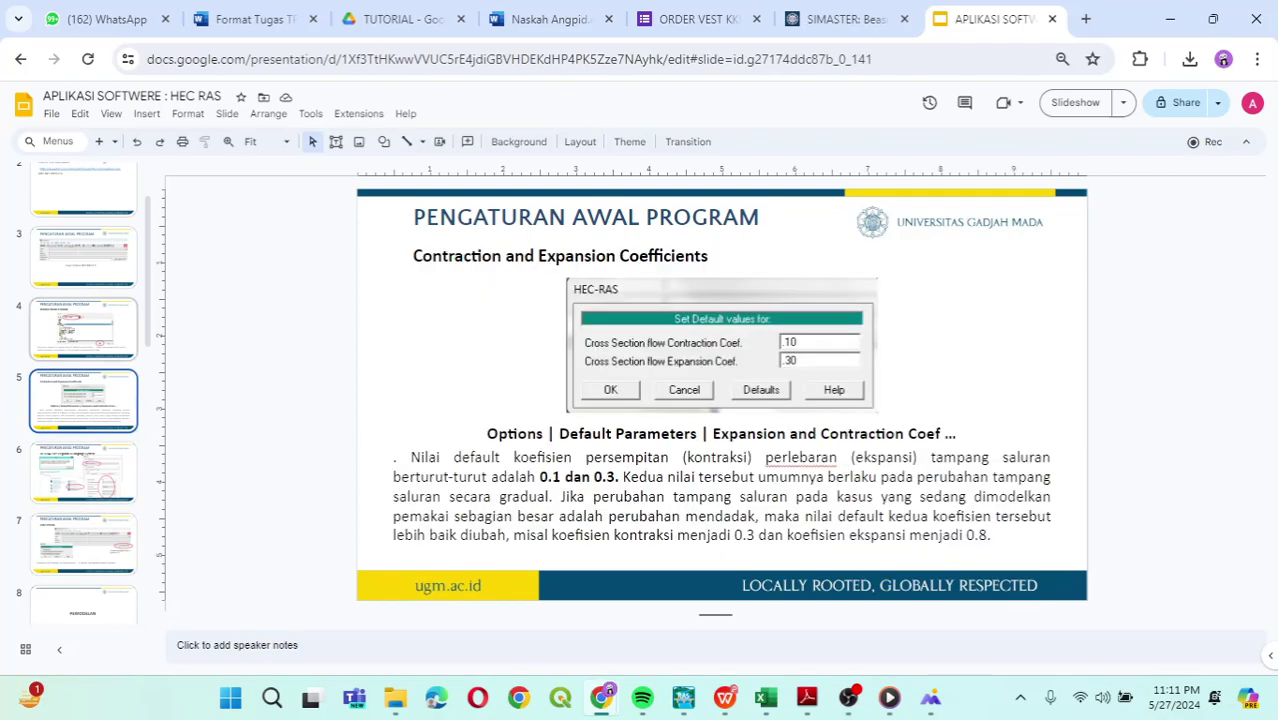
{"action": "scroll", "coordinate": [83, 400], "scroll_direction": "down", "scroll_amount": 1}
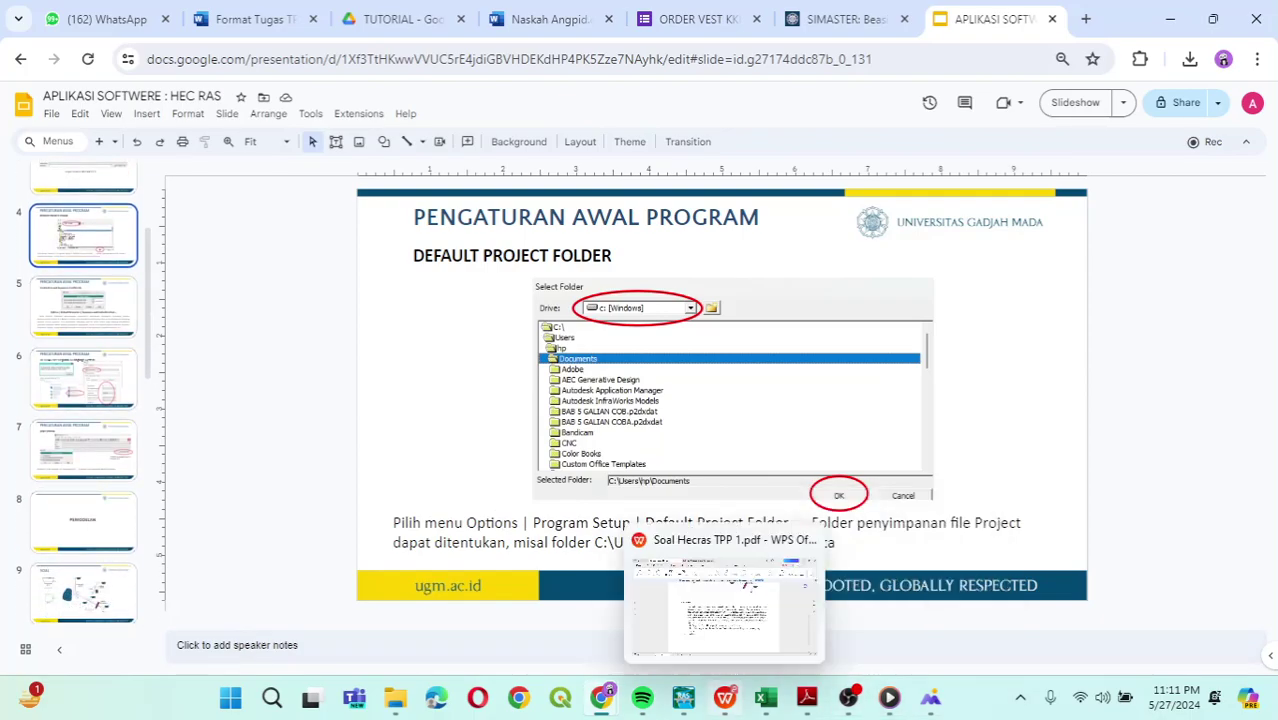
Return to HEC-RAS, cancel the coefficient settings and set the default project folder to C:\Users\hp\Documents.
{"action": "mouse_move", "coordinate": [683, 697]}
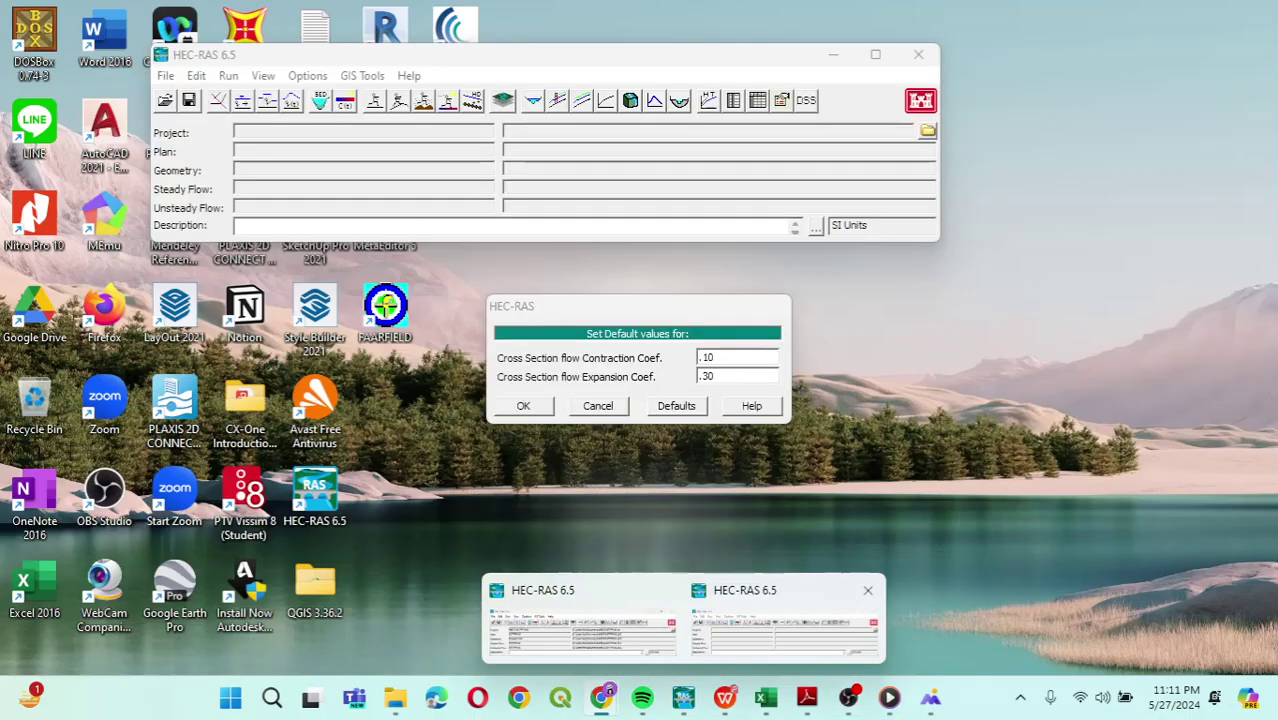
{"action": "left_click", "coordinate": [583, 630]}
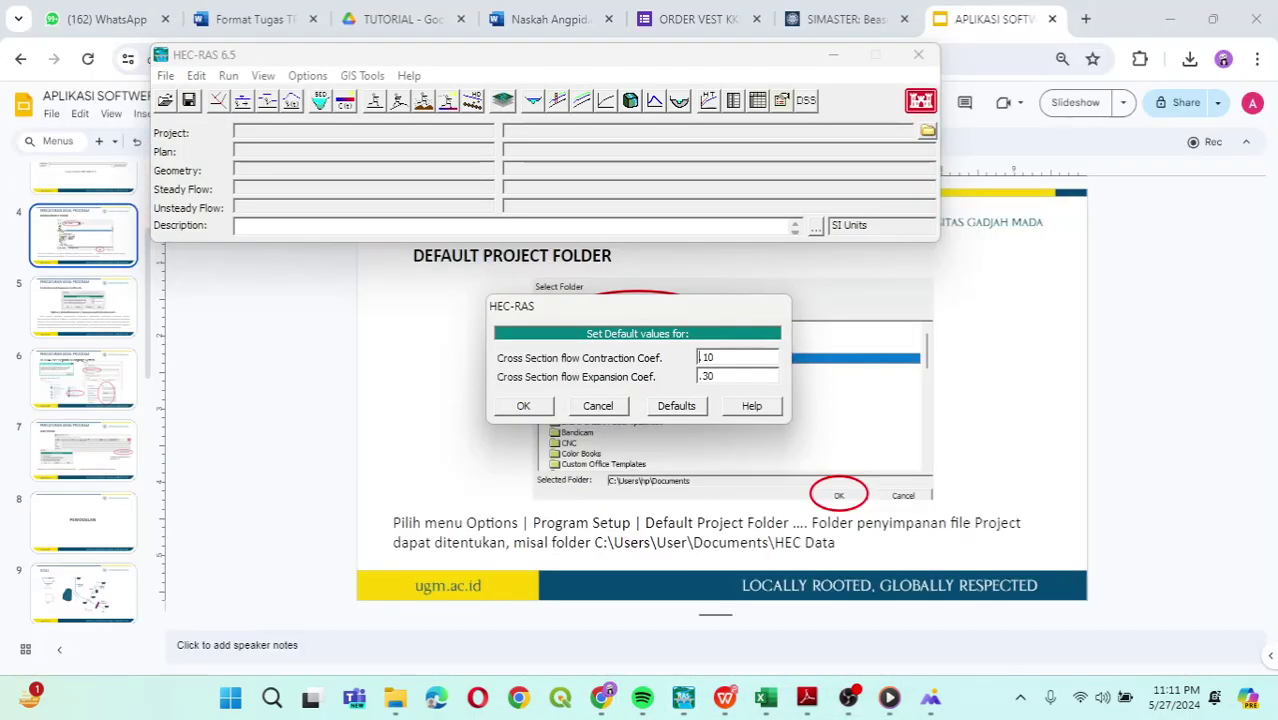
{"action": "left_click", "coordinate": [598, 405]}
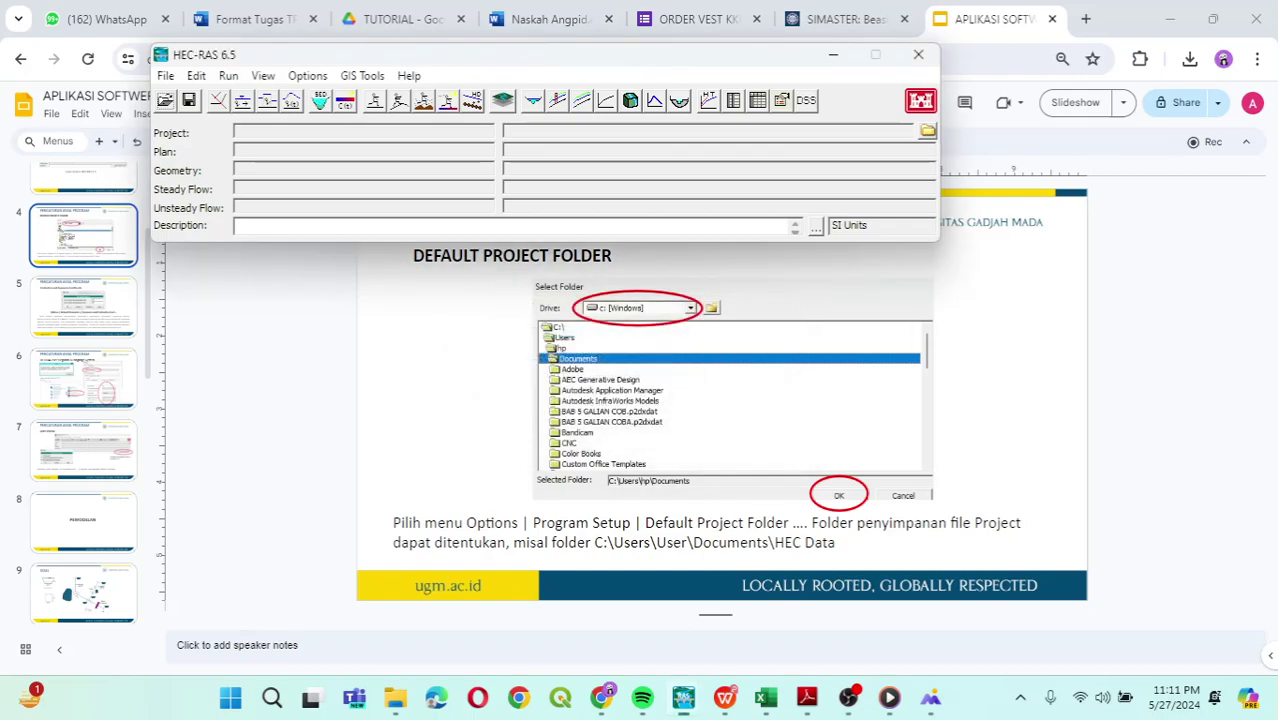
{"action": "left_click", "coordinate": [307, 75]}
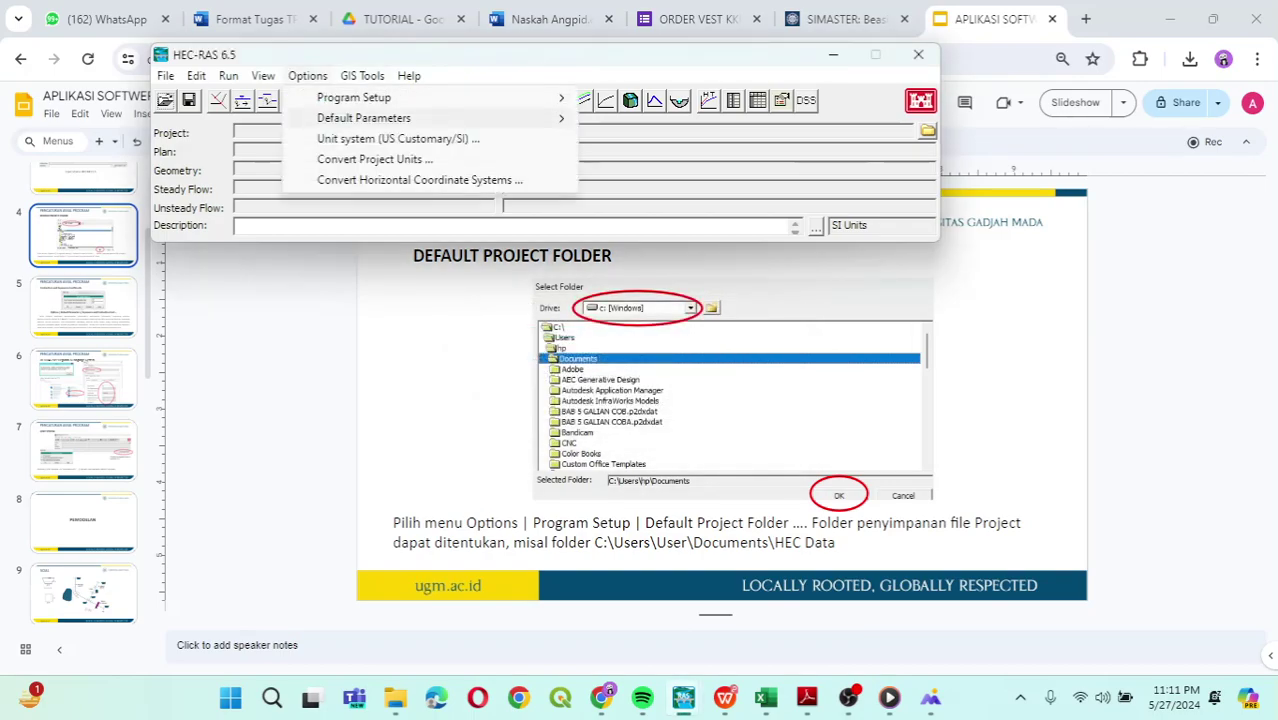
{"action": "mouse_move", "coordinate": [354, 97]}
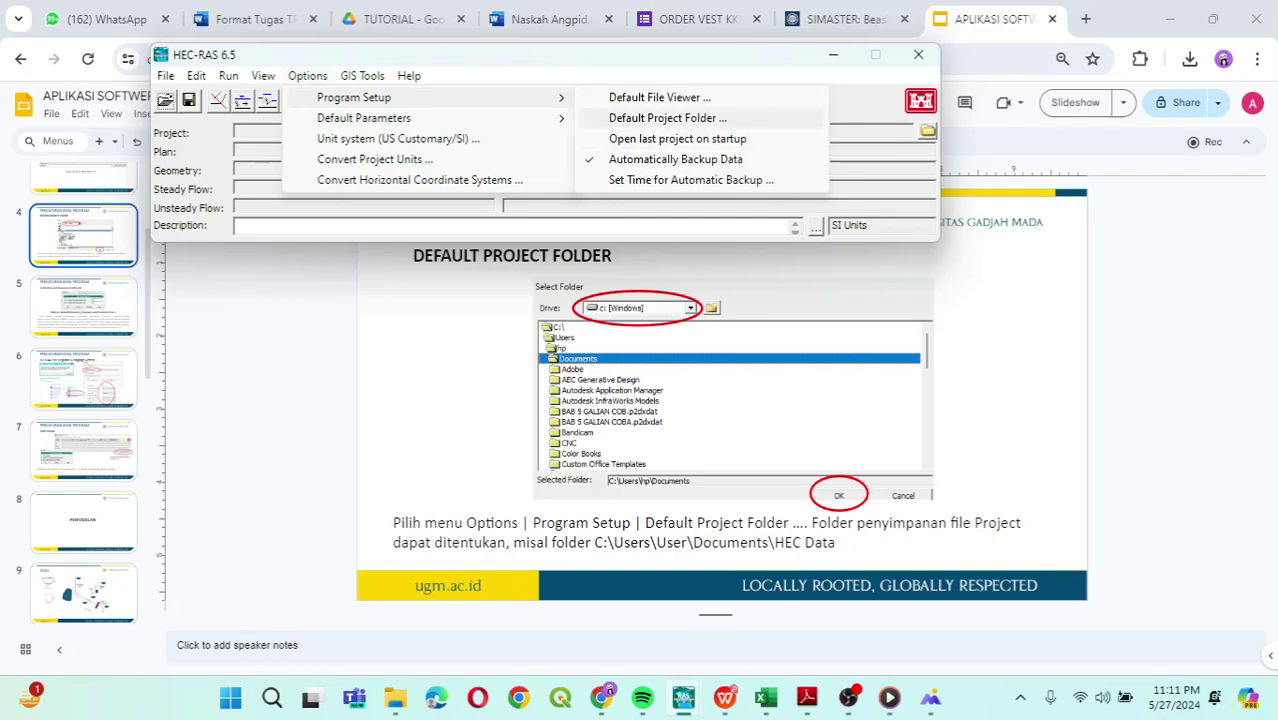
{"action": "left_click", "coordinate": [667, 118]}
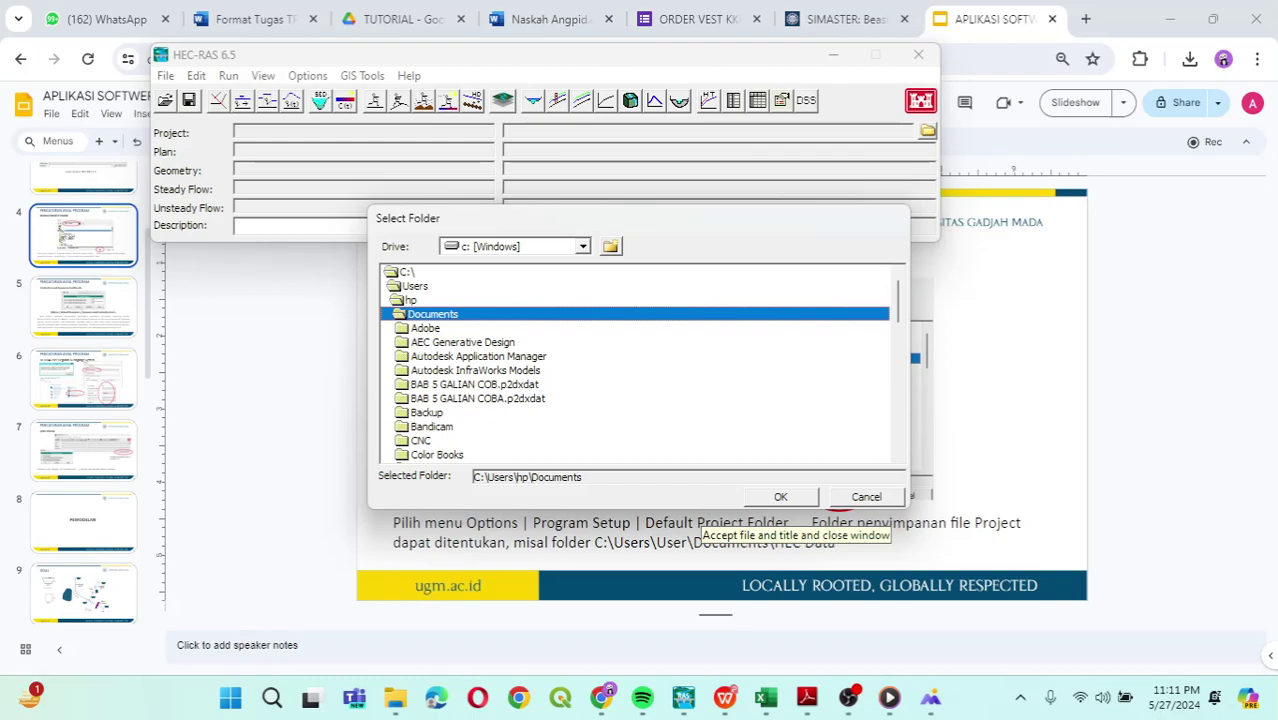
{"action": "left_click", "coordinate": [780, 497]}
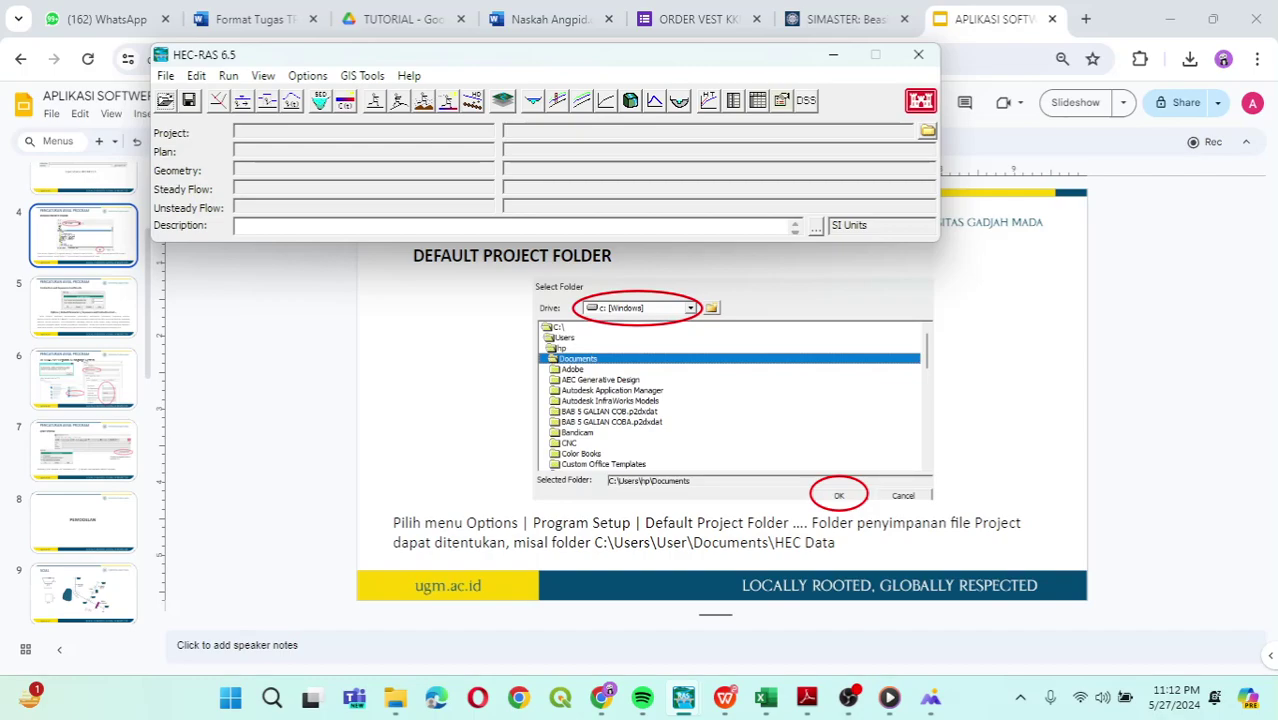
Switch to the Aplikasi Software Ketekniksipilan PDF in Adobe Reader and read its pages on project creation, projection and geometry preparation.
{"action": "left_click", "coordinate": [396, 698]}
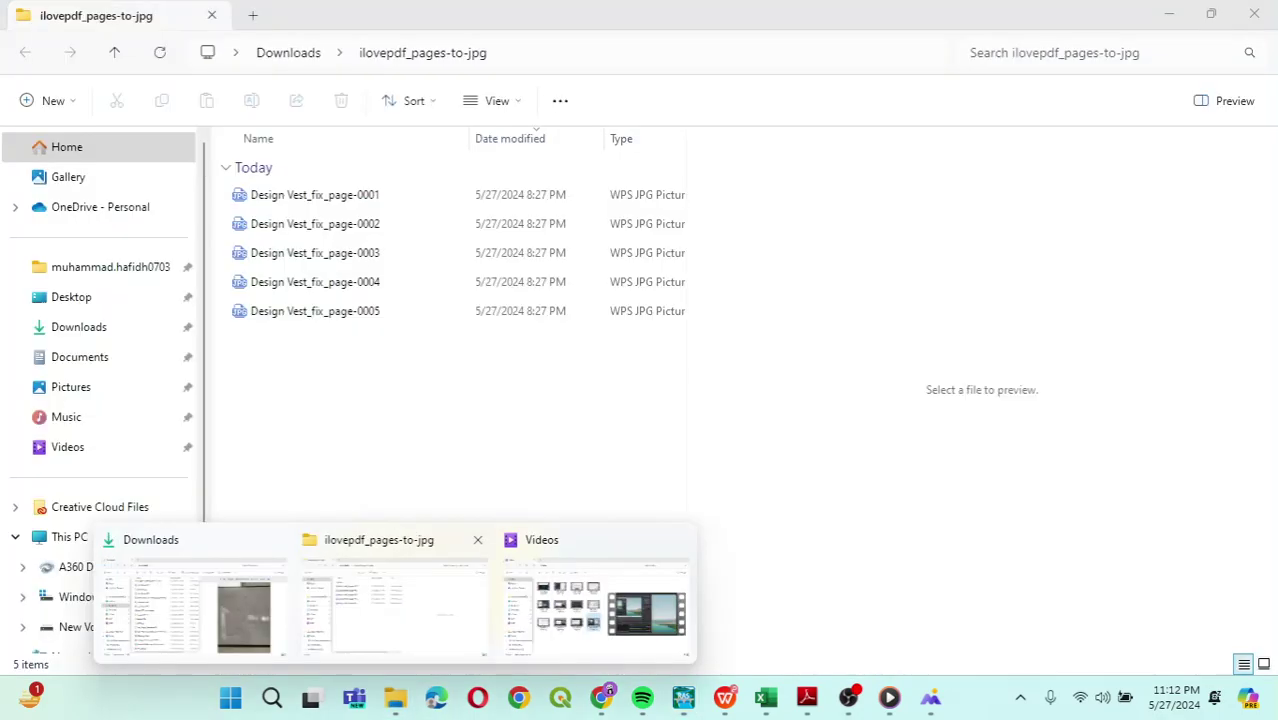
{"action": "left_click", "coordinate": [190, 600]}
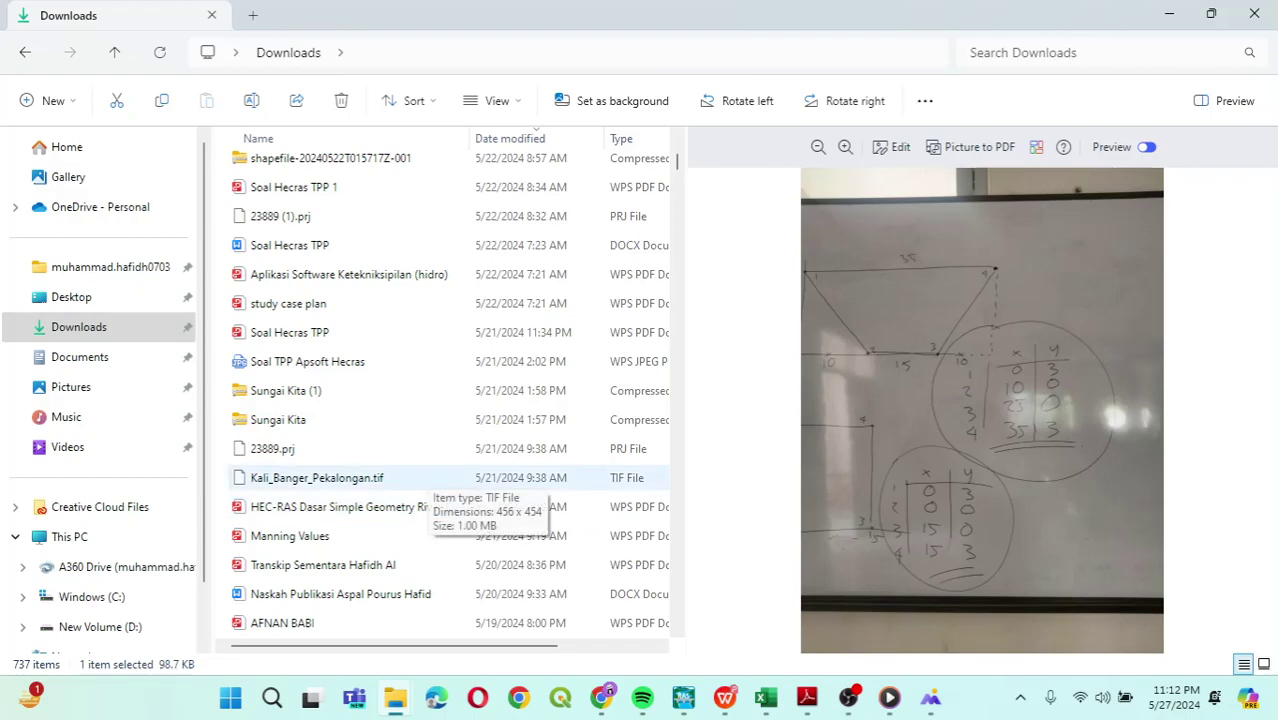
{"action": "mouse_move", "coordinate": [807, 698]}
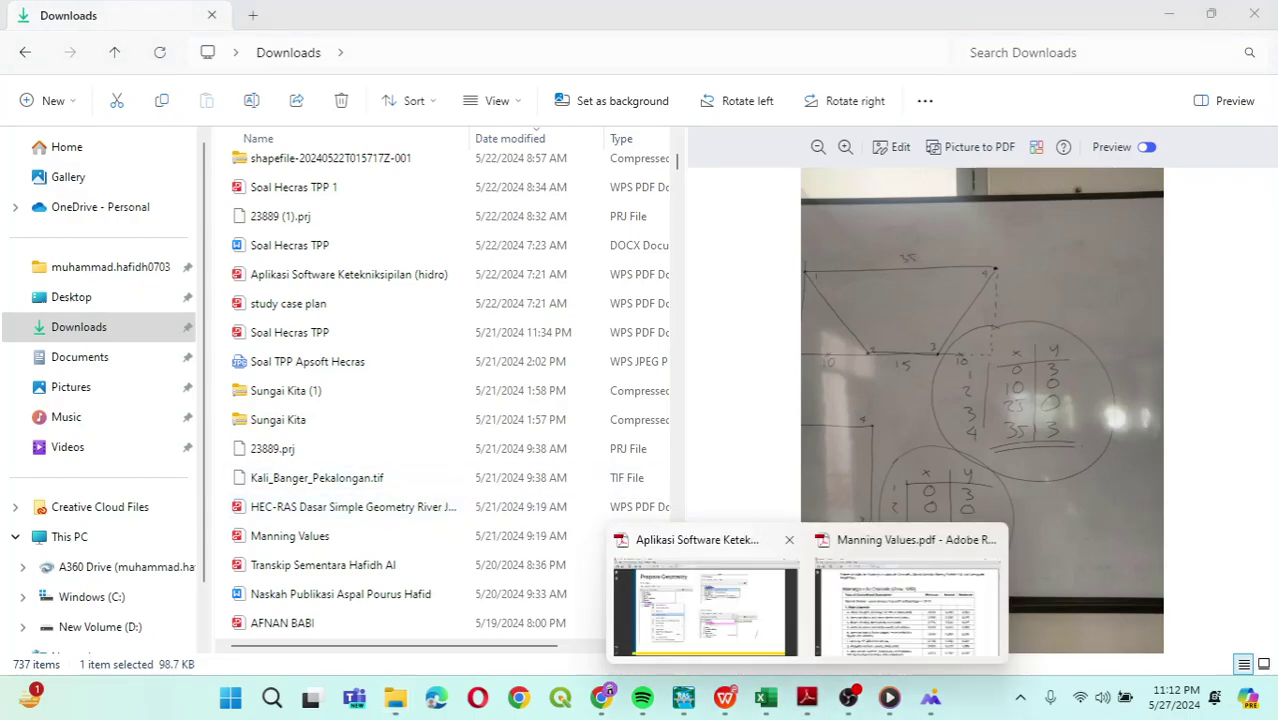
{"action": "left_click", "coordinate": [706, 600]}
{"action": "scroll", "coordinate": [651, 375], "scroll_direction": "down", "scroll_amount": 1}
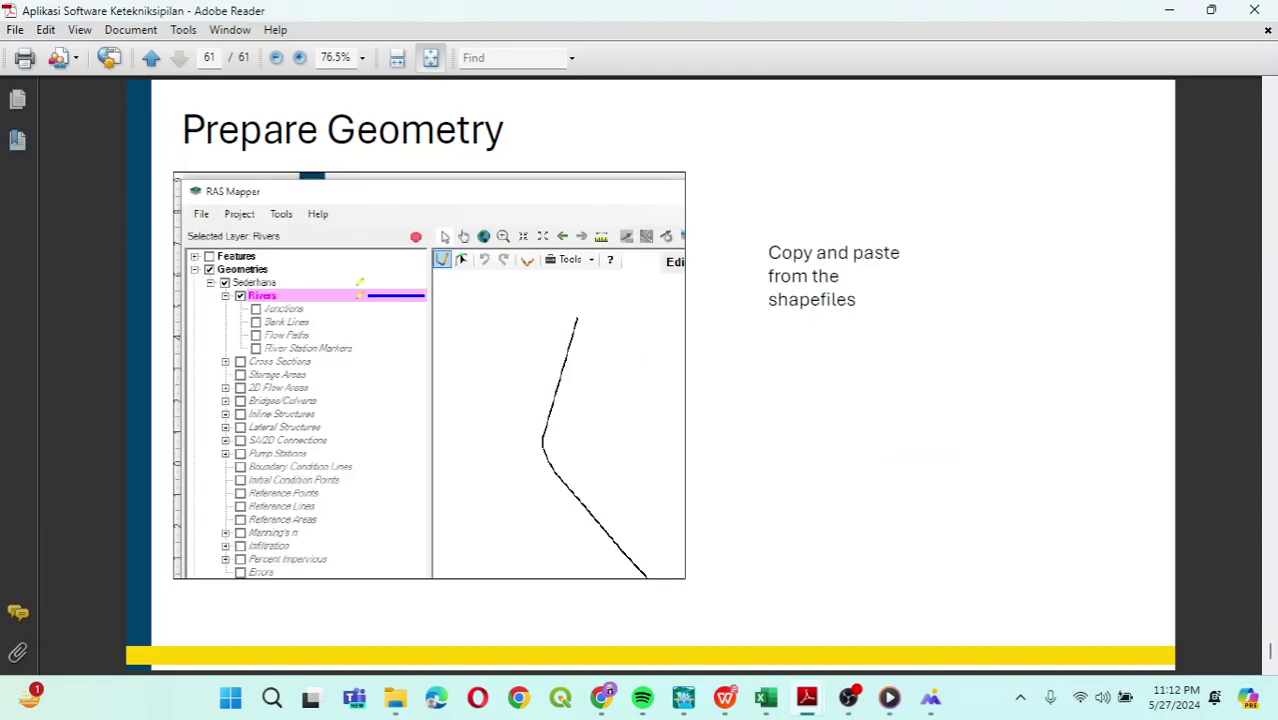
{"action": "scroll", "coordinate": [651, 375], "scroll_direction": "up", "scroll_amount": 5}
{"action": "scroll", "coordinate": [651, 375], "scroll_direction": "down", "scroll_amount": 1}
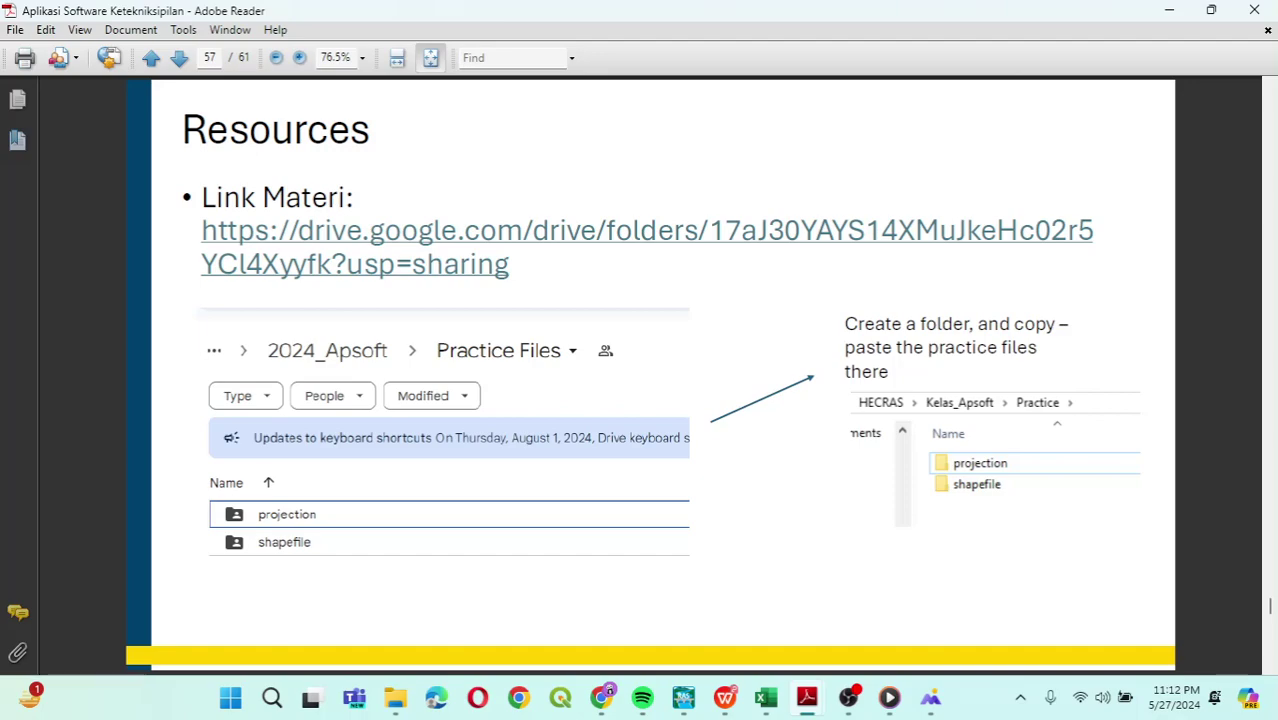
{"action": "scroll", "coordinate": [651, 375], "scroll_direction": "down", "scroll_amount": 1}
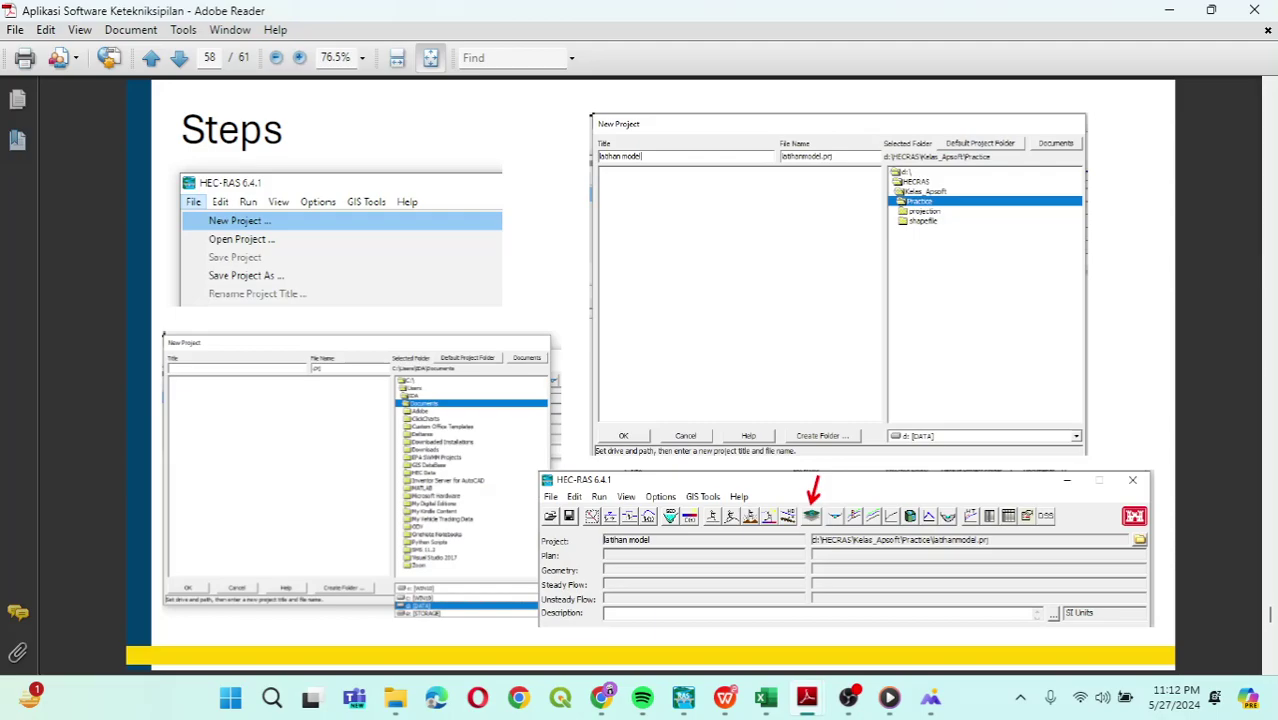
{"action": "scroll", "coordinate": [651, 375], "scroll_direction": "down", "scroll_amount": 1}
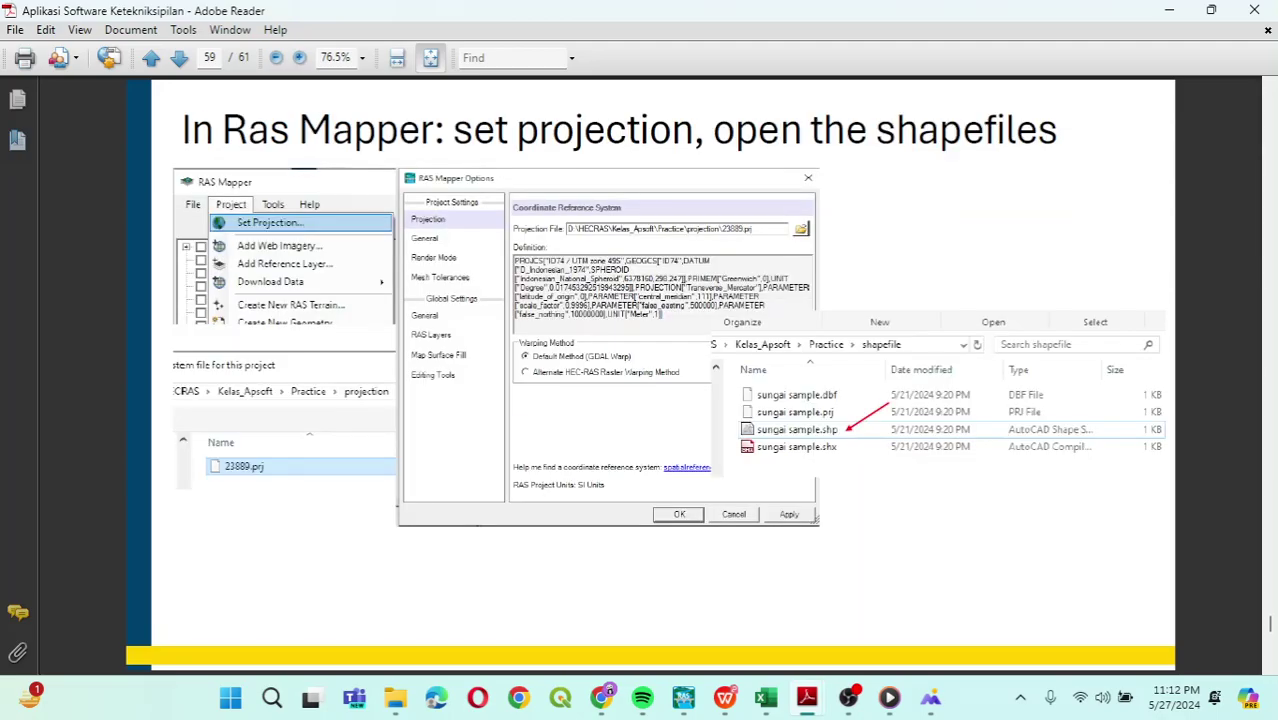
{"action": "scroll", "coordinate": [651, 375], "scroll_direction": "down", "scroll_amount": 1}
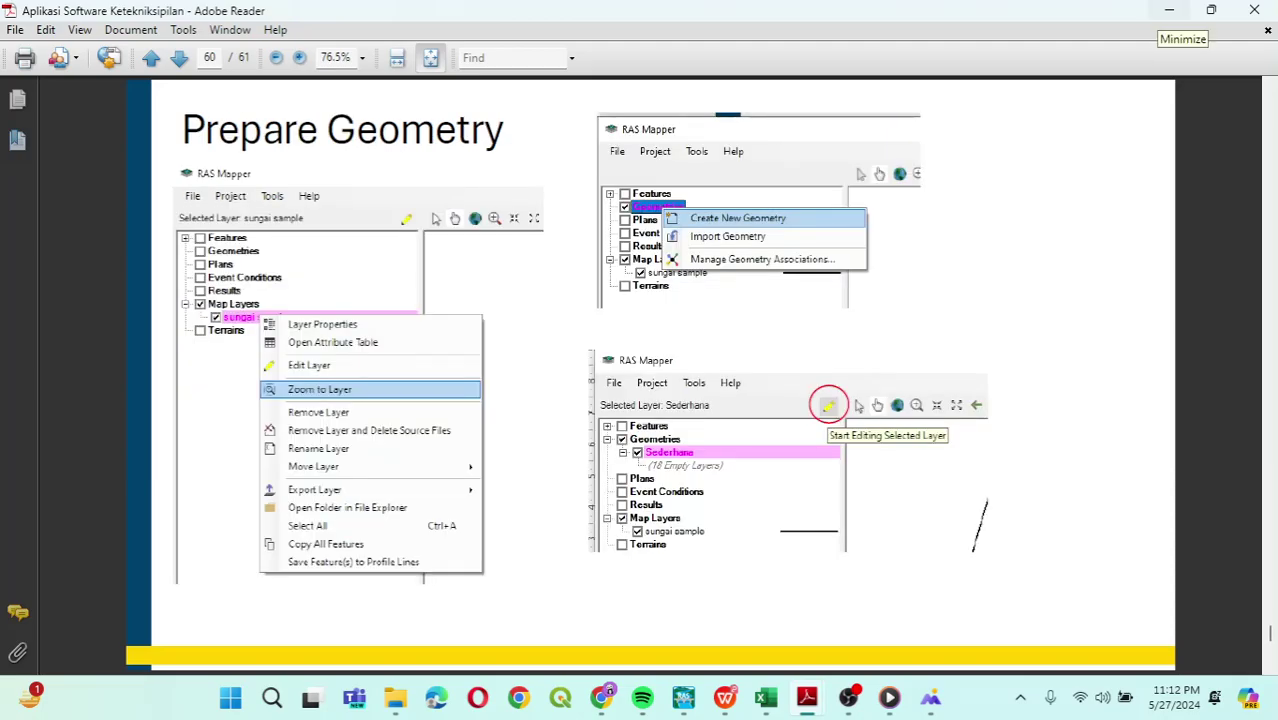
{"action": "left_click", "coordinate": [1168, 12]}
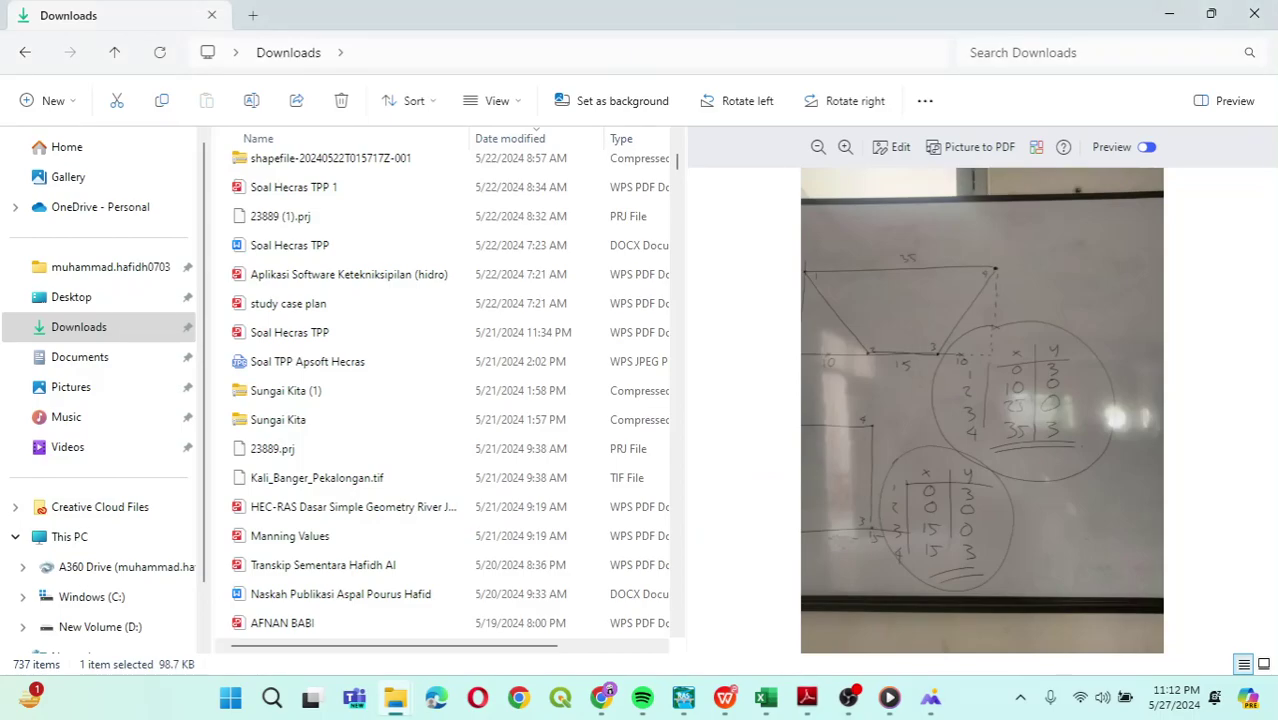
Switch to the HEC-RAS 6.5 window without a loaded project and begin a new project titled "Tugas TPPIS 21".
{"action": "mouse_move", "coordinate": [724, 697]}
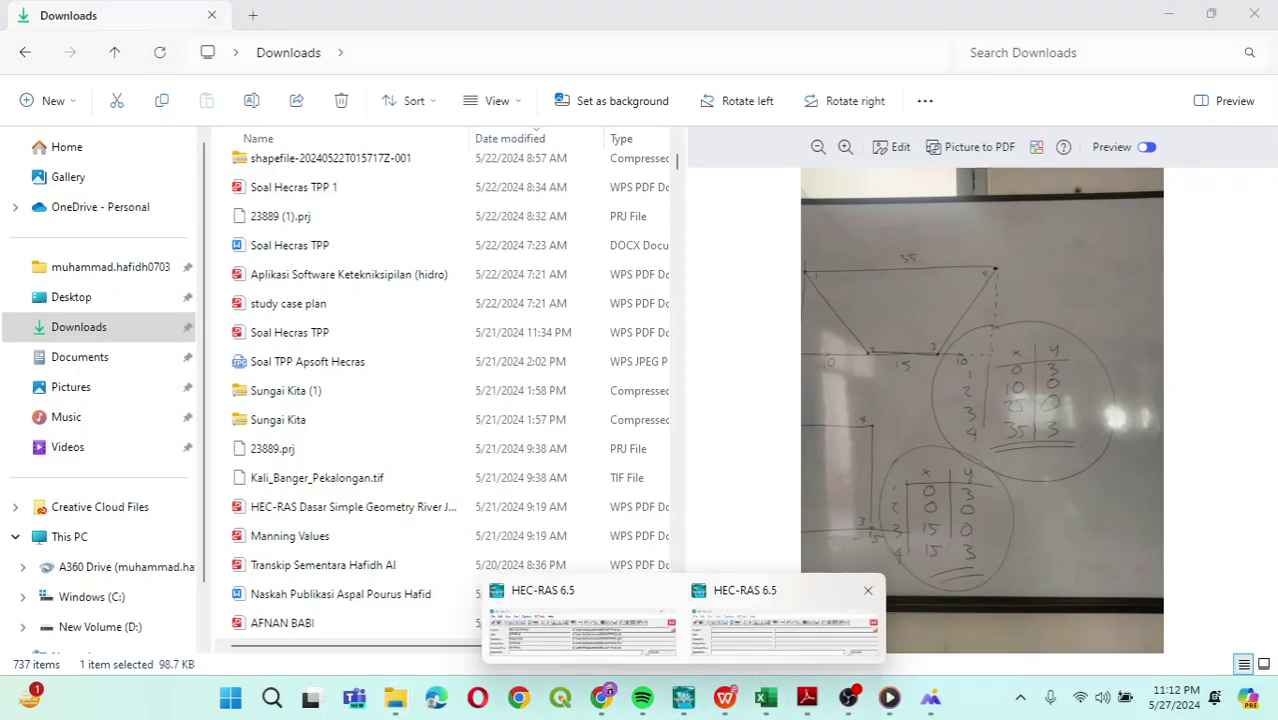
{"action": "left_click", "coordinate": [867, 591]}
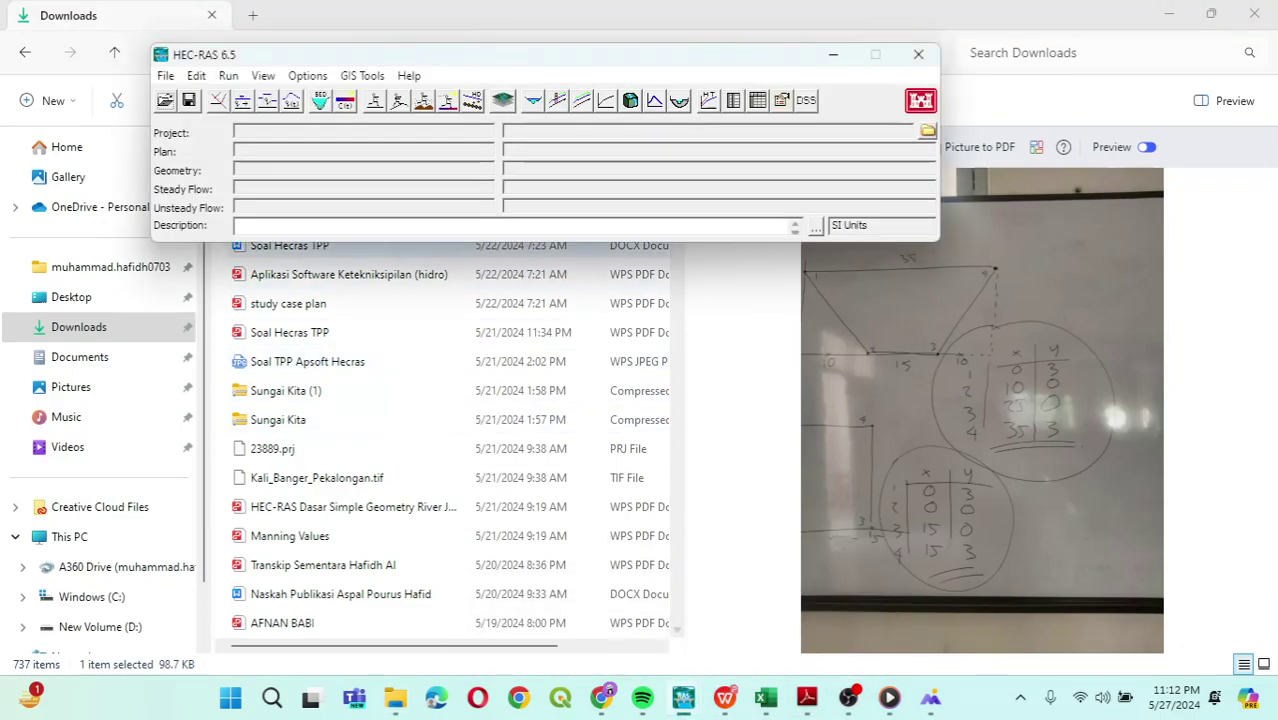
{"action": "key", "text": "alt+f"}
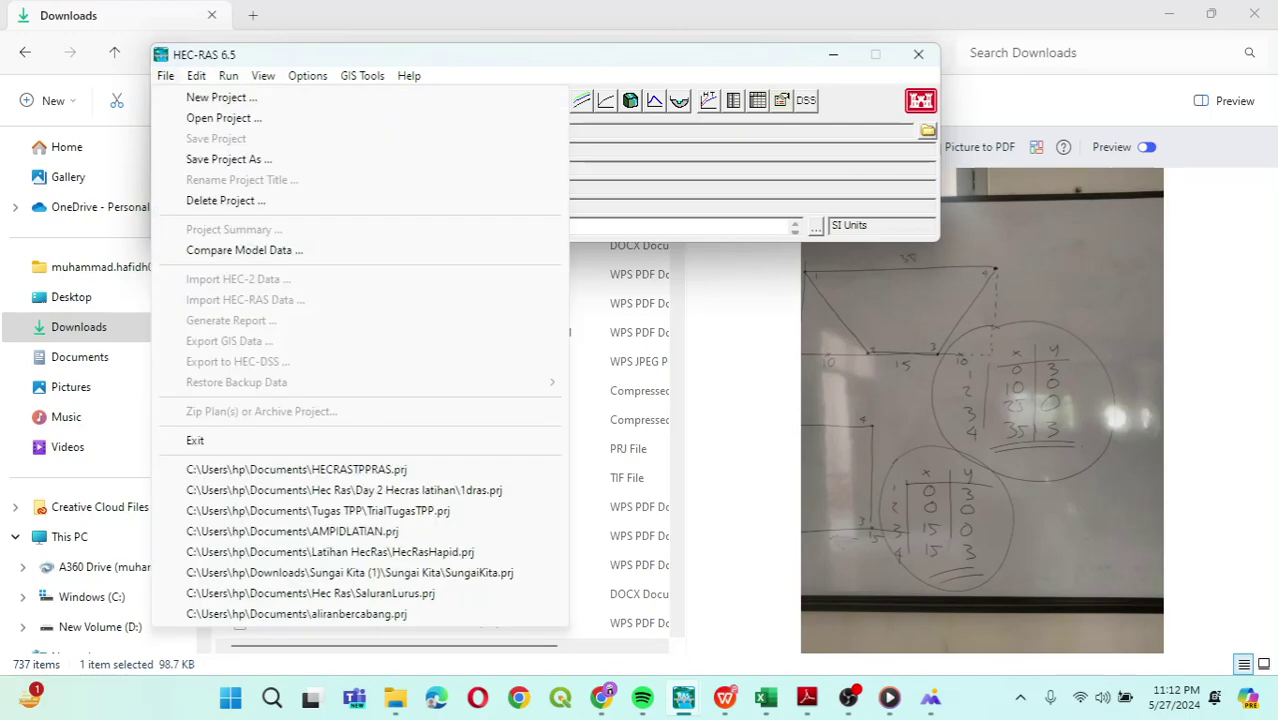
{"action": "key", "text": "Right"}
{"action": "key", "text": "Left"}
{"action": "key", "text": "Right"}
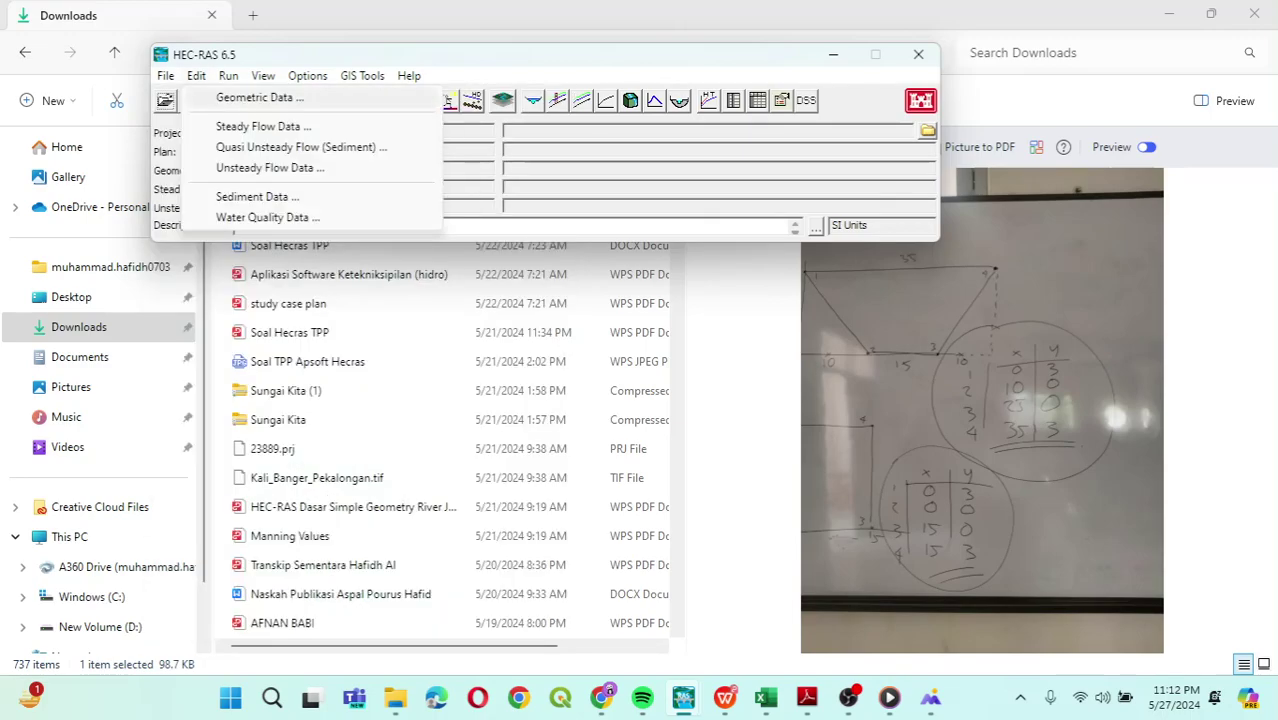
{"action": "key", "text": "Left"}
{"action": "key", "text": "Down"}
{"action": "key", "text": "Return"}
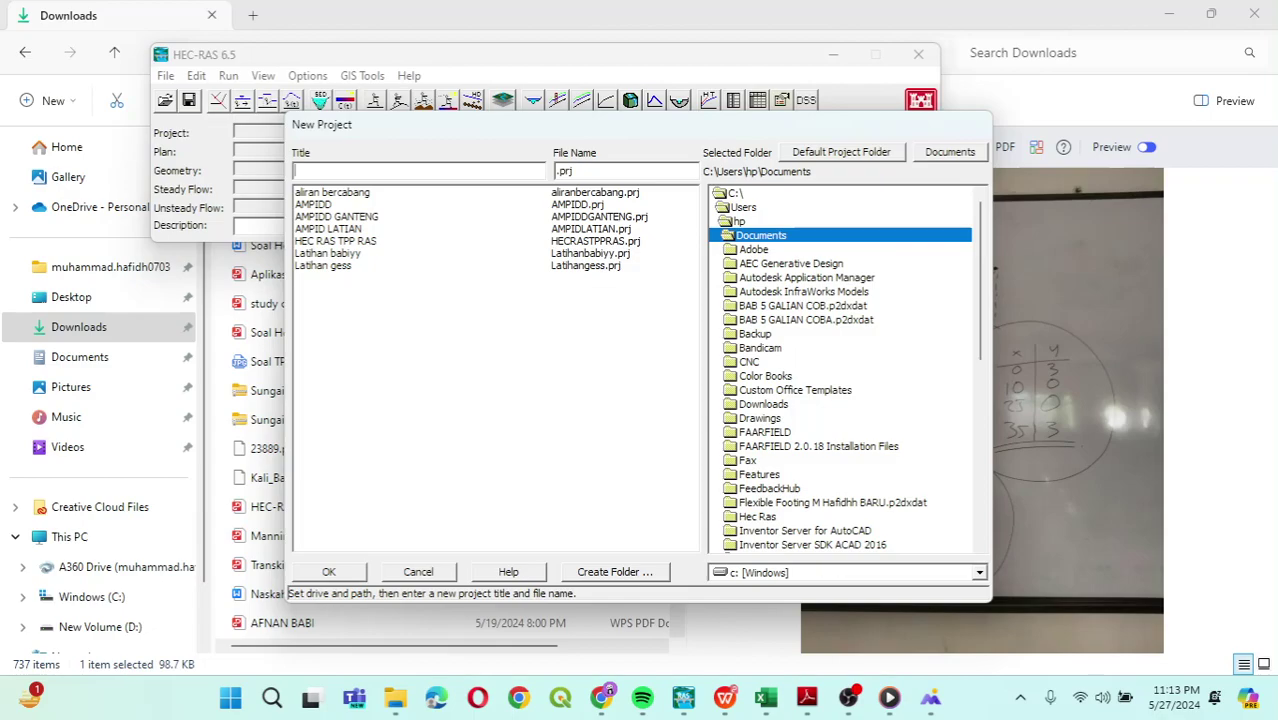
{"action": "type", "text": "Tugas TPPIS"}
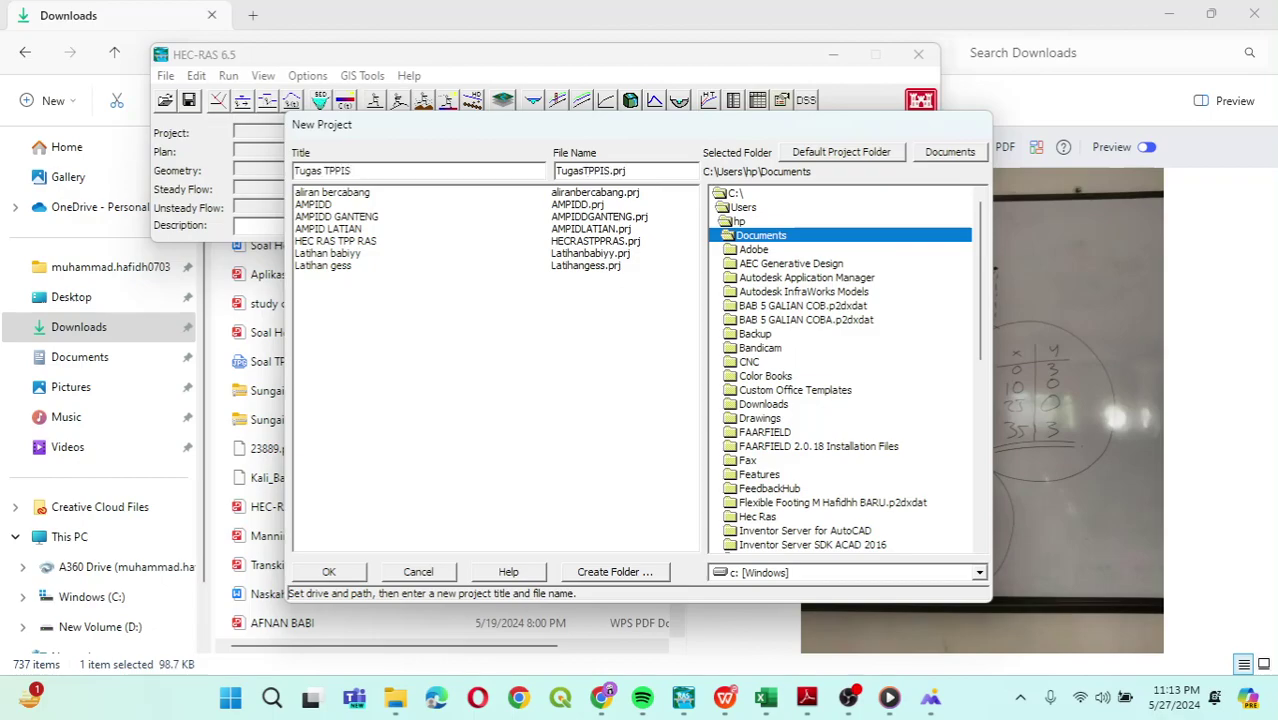
{"action": "type", "text": " 21"}
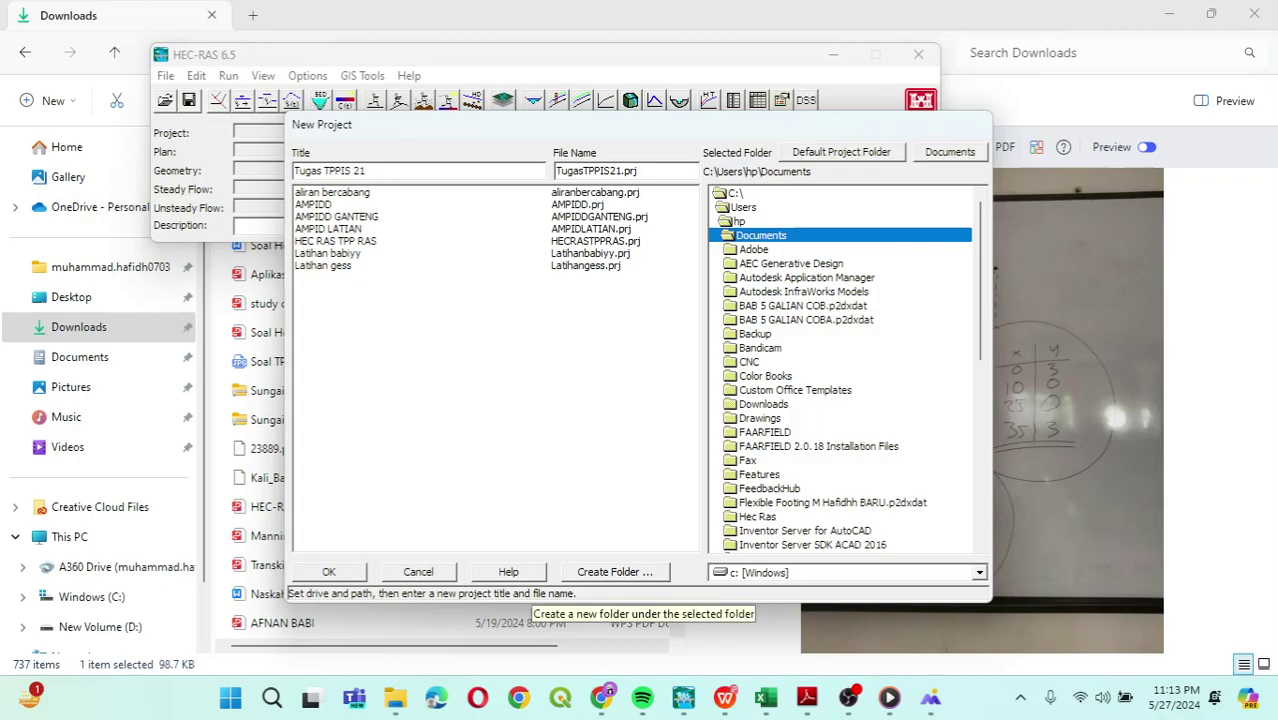
Create a project folder named "TPPIS TUGAS" under C:\Users\hp\Documents for the new project.
{"action": "left_click", "coordinate": [614, 572]}
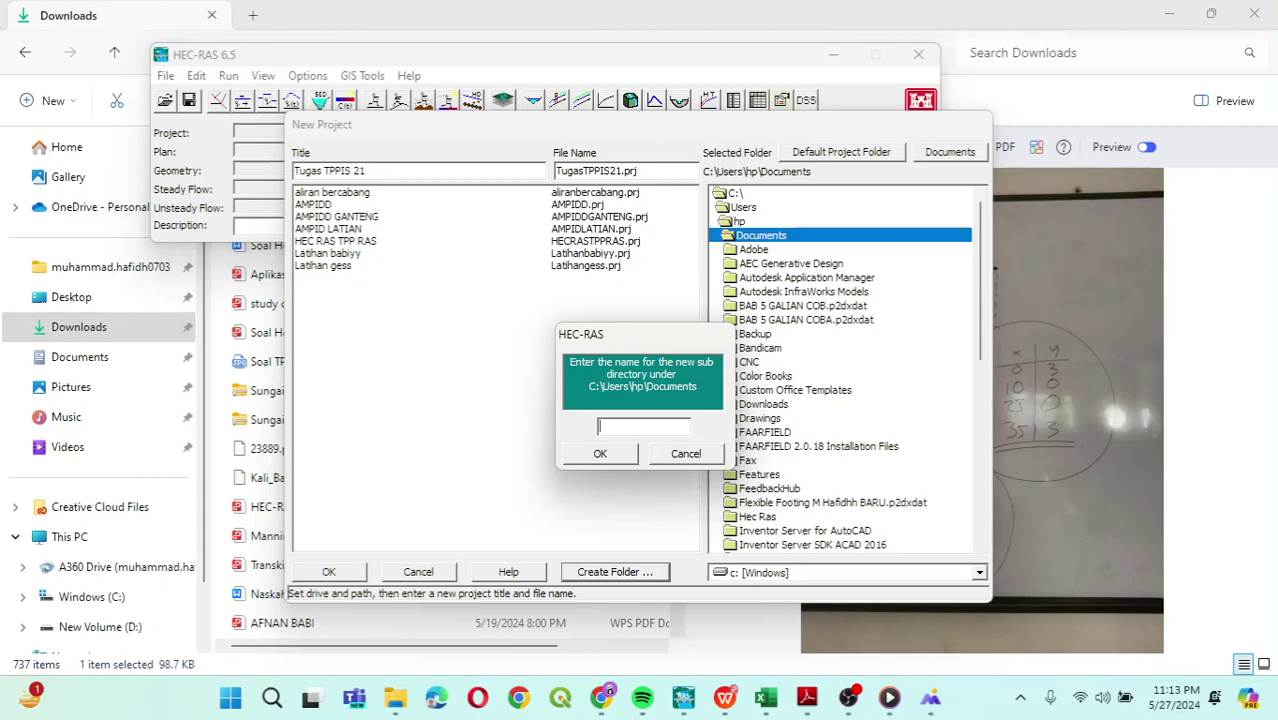
{"action": "type", "text": "TPPIS TUGAS"}
{"action": "key", "text": "Return"}
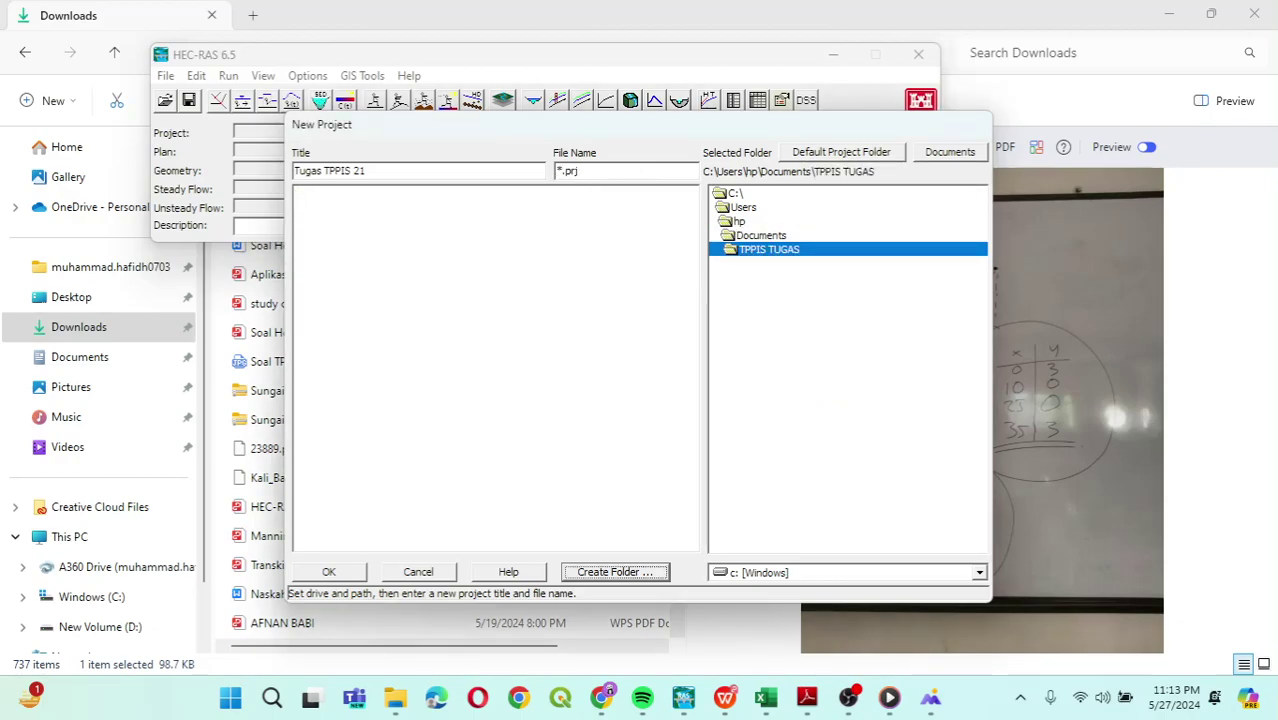
Change the project title to "Tugas TPPIS 21." and create the project as TugasTPPIS21.prj in the TPPIS TUGAS folder.
{"action": "left_click", "coordinate": [329, 571]}
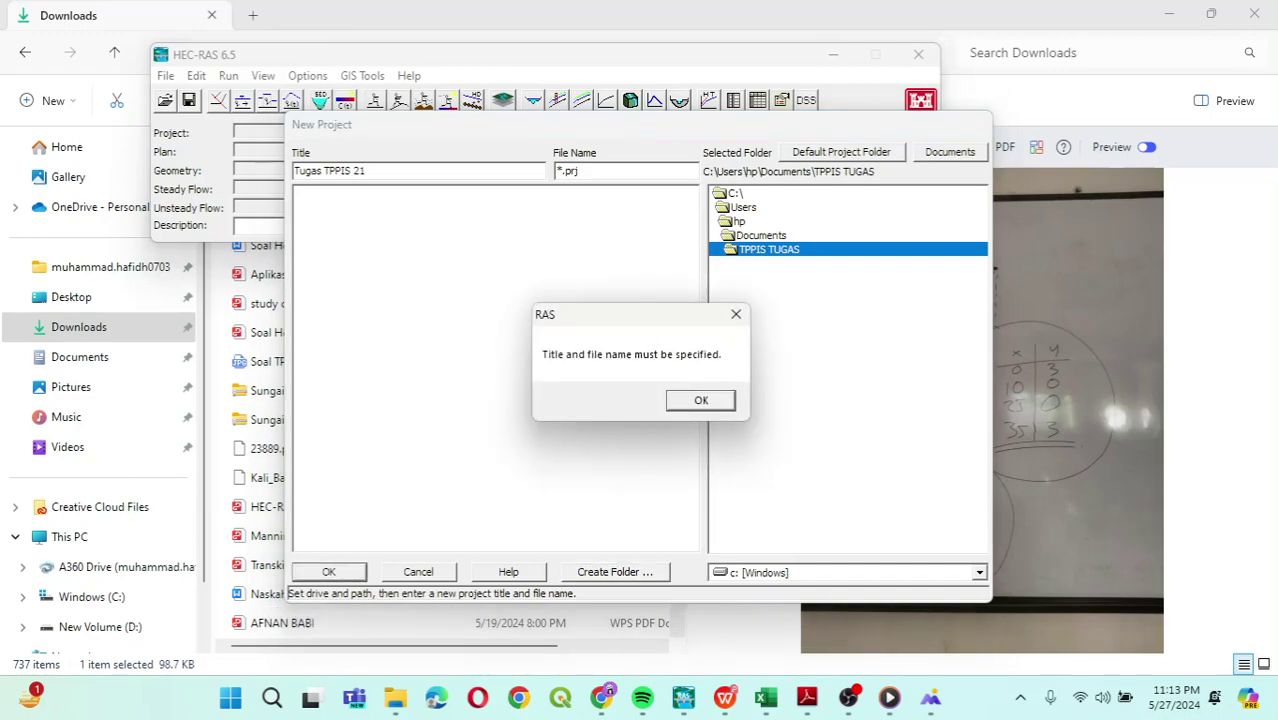
{"action": "key", "text": "Return"}
{"action": "left_click", "coordinate": [366, 171]}
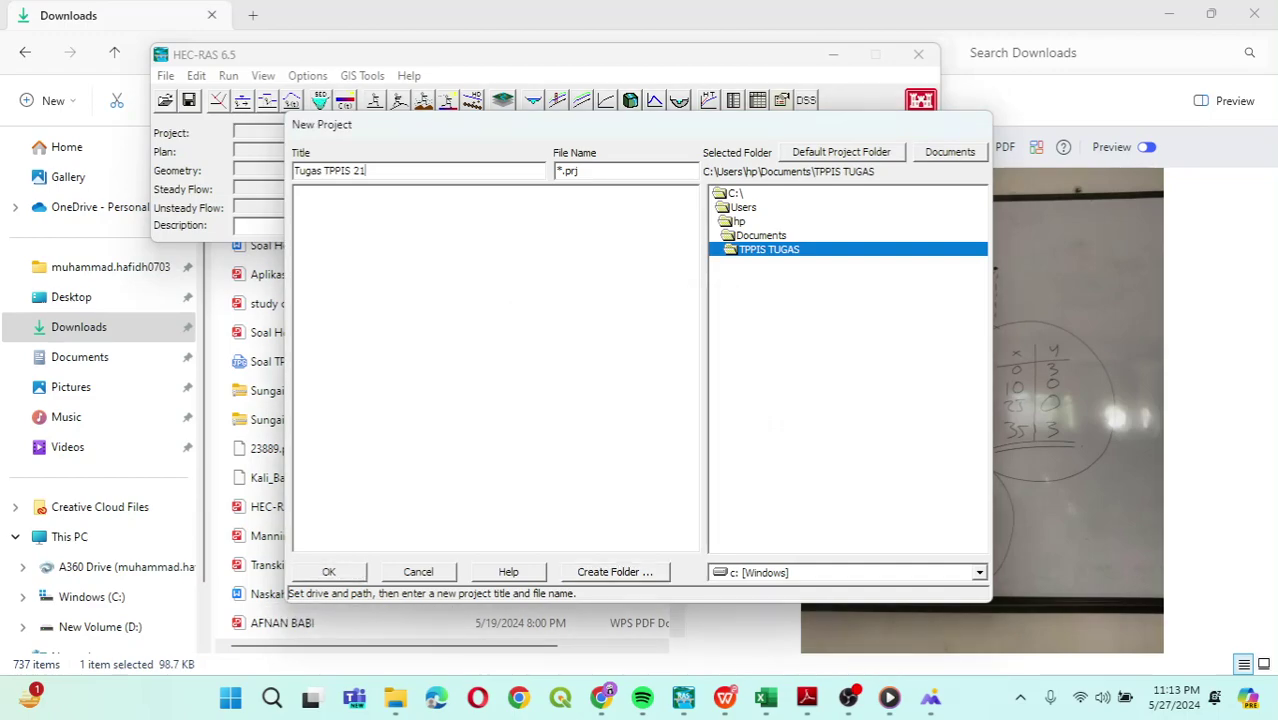
{"action": "key", "text": "Return"}
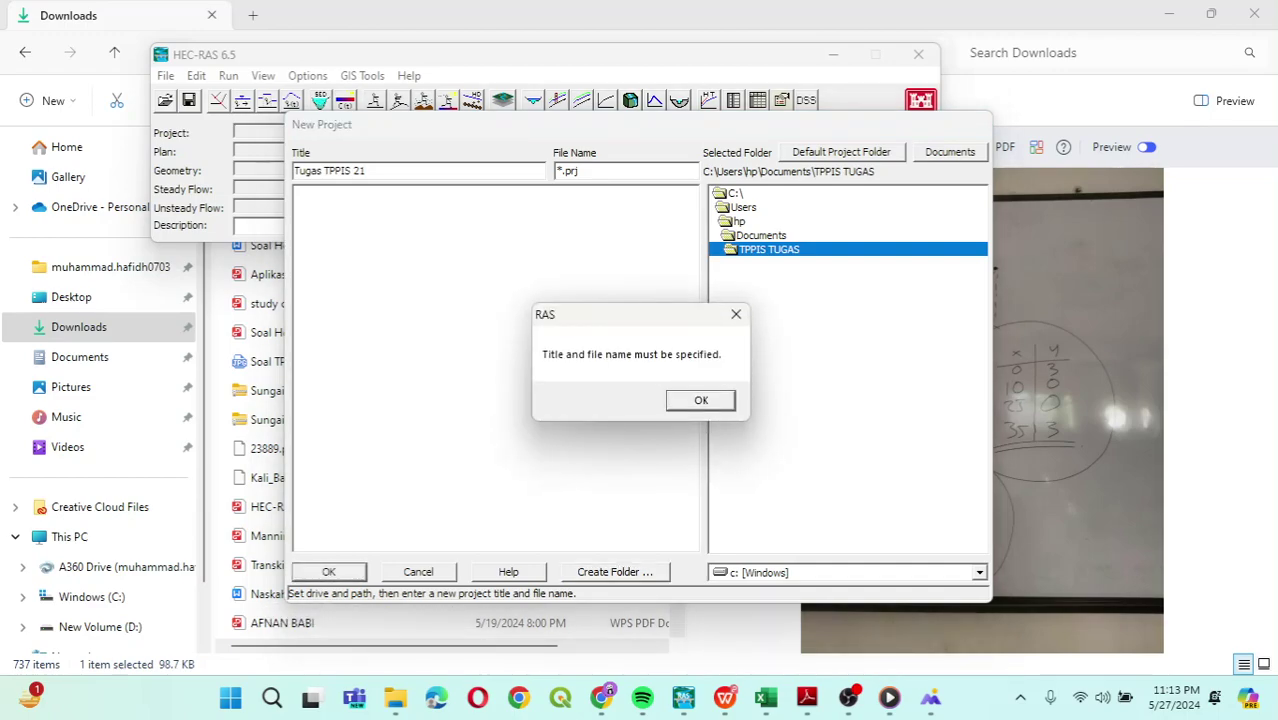
{"action": "key", "text": "Return"}
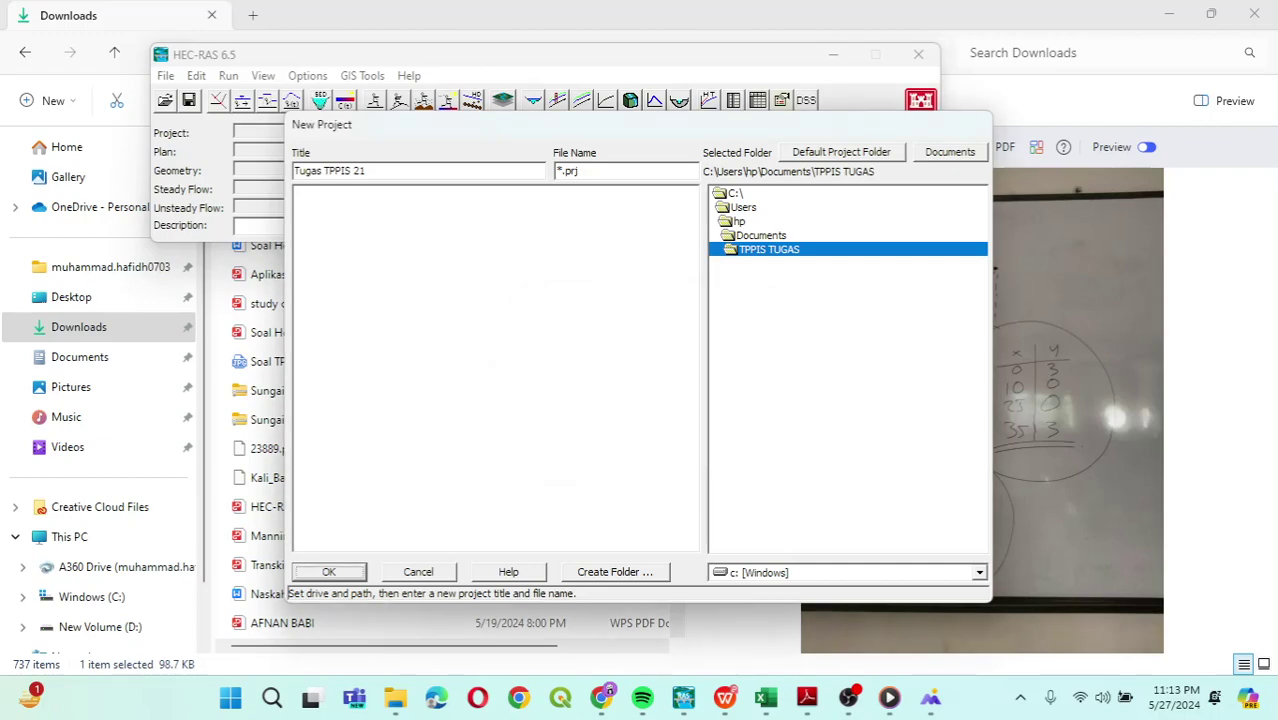
{"action": "left_click", "coordinate": [366, 171]}
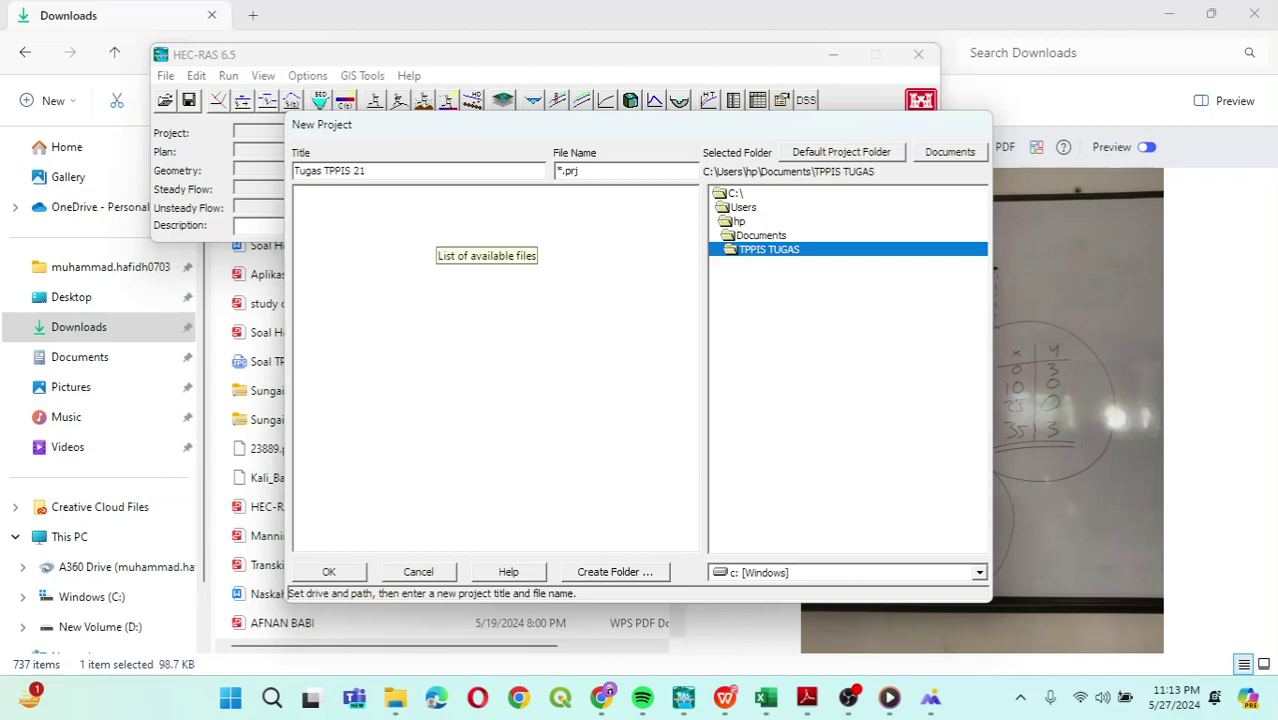
{"action": "type", "text": "."}
{"action": "key", "text": "Return"}
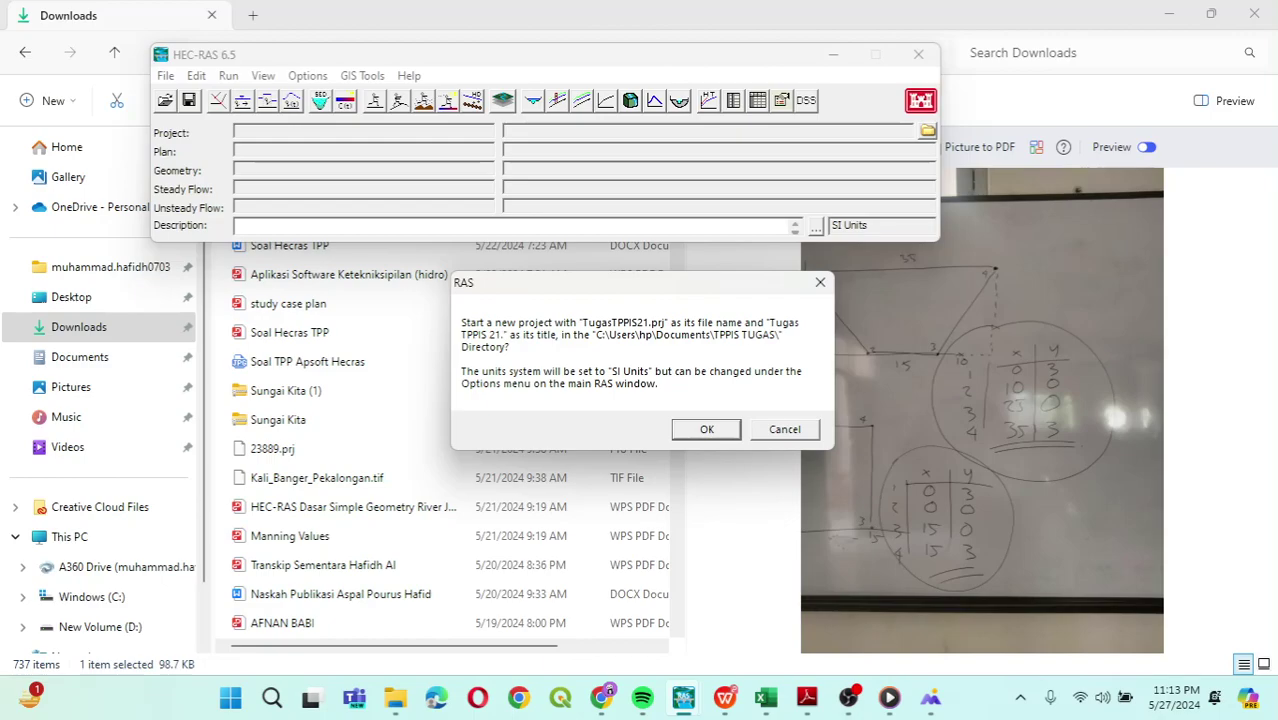
{"action": "left_click", "coordinate": [706, 429]}
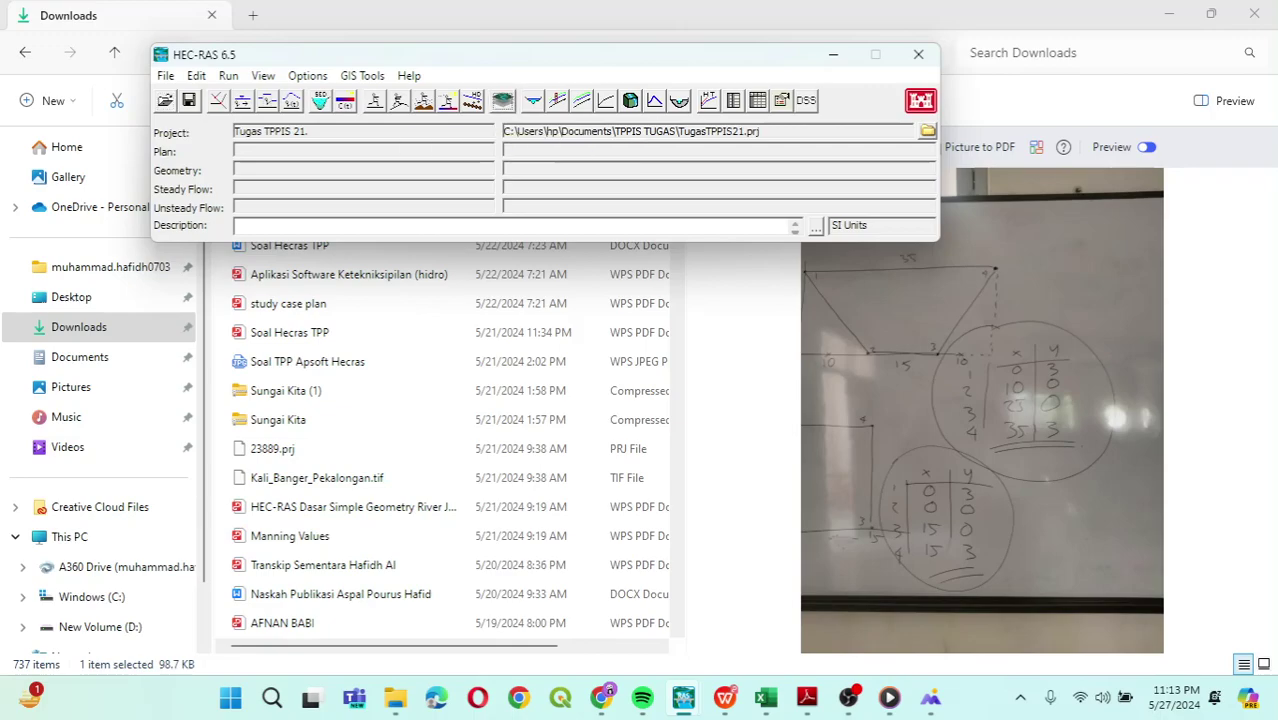
Open RAS Mapper and set the project's projection to 23889.prj from the Downloads folder.
{"action": "left_click", "coordinate": [630, 100]}
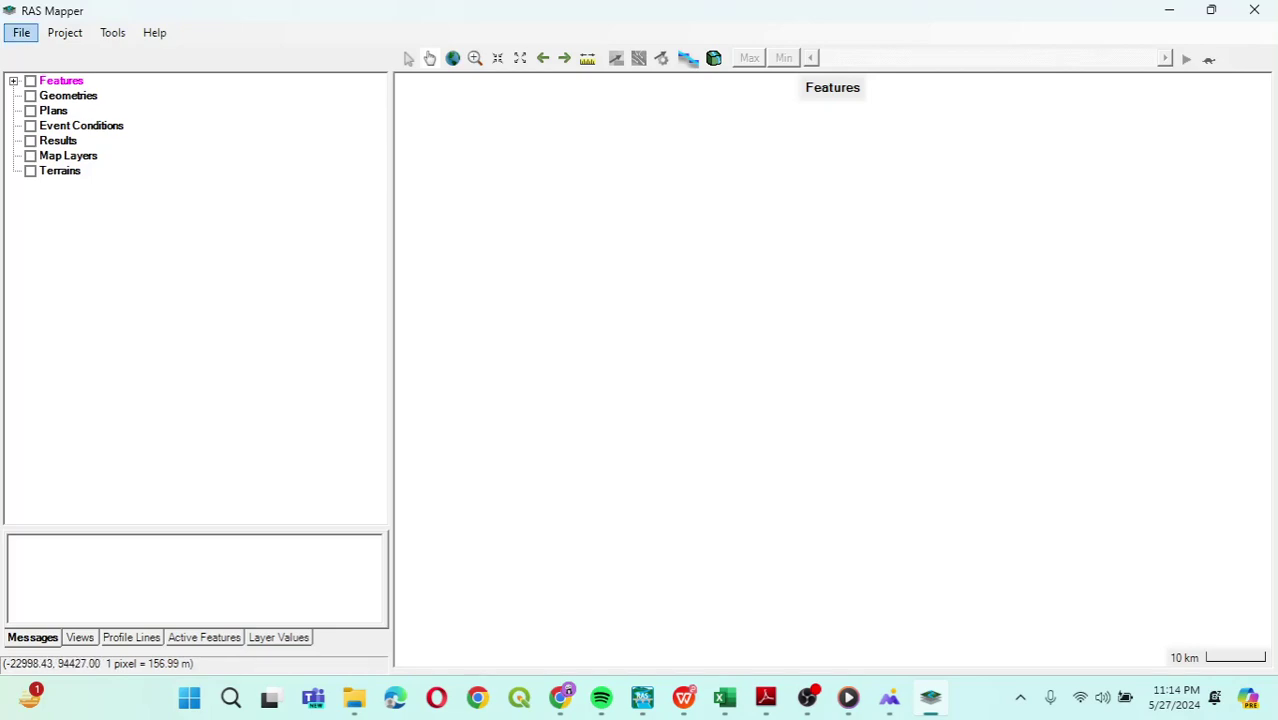
{"action": "left_click", "coordinate": [21, 32]}
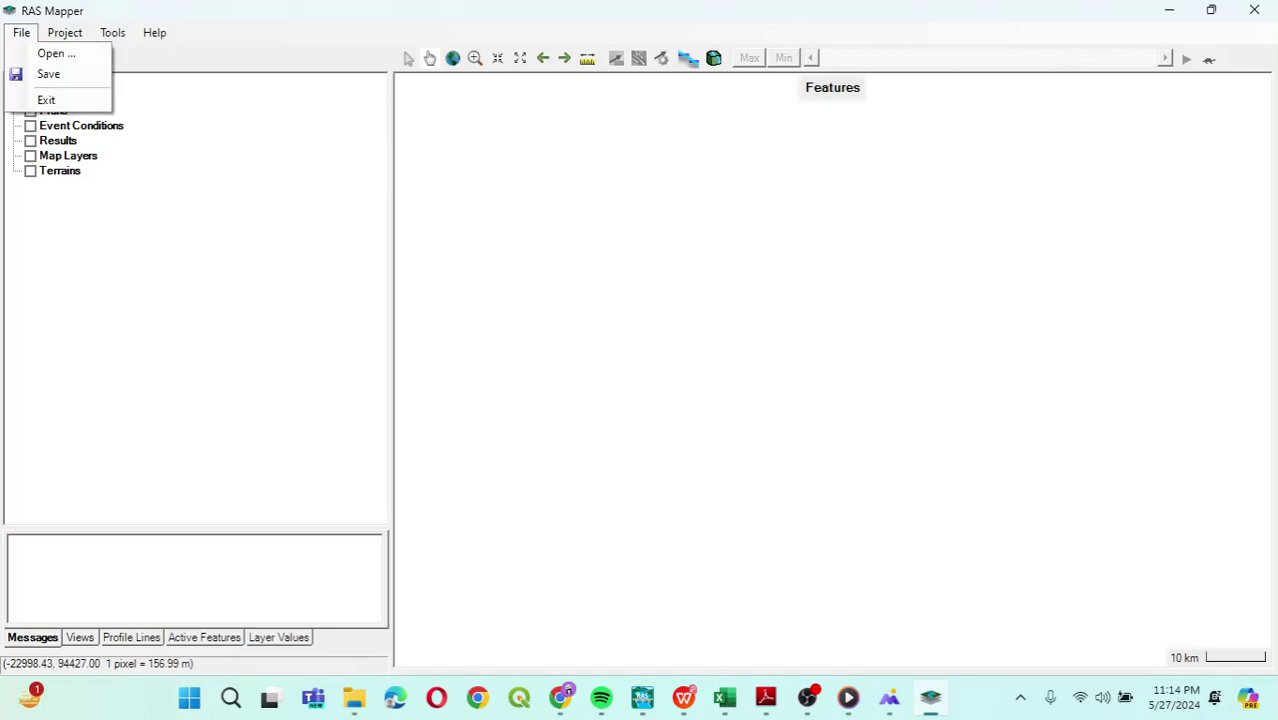
{"action": "left_click", "coordinate": [65, 33]}
{"action": "left_click", "coordinate": [65, 33]}
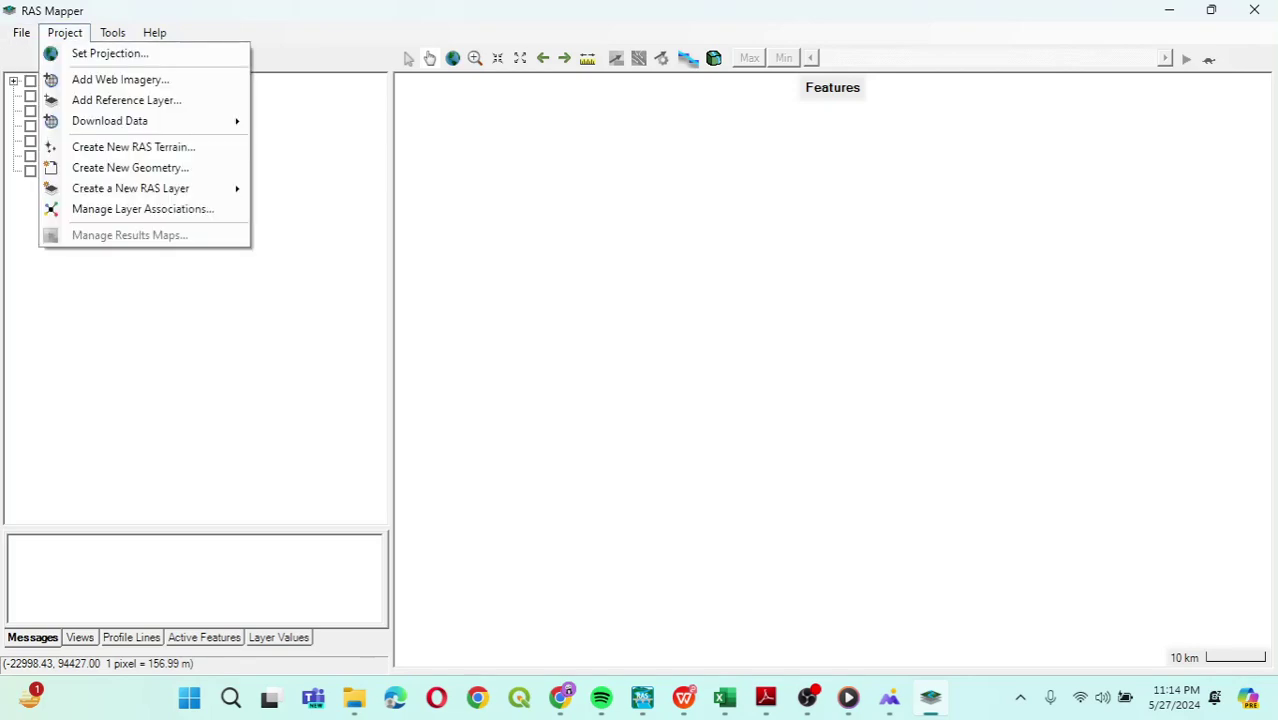
{"action": "left_click", "coordinate": [108, 54]}
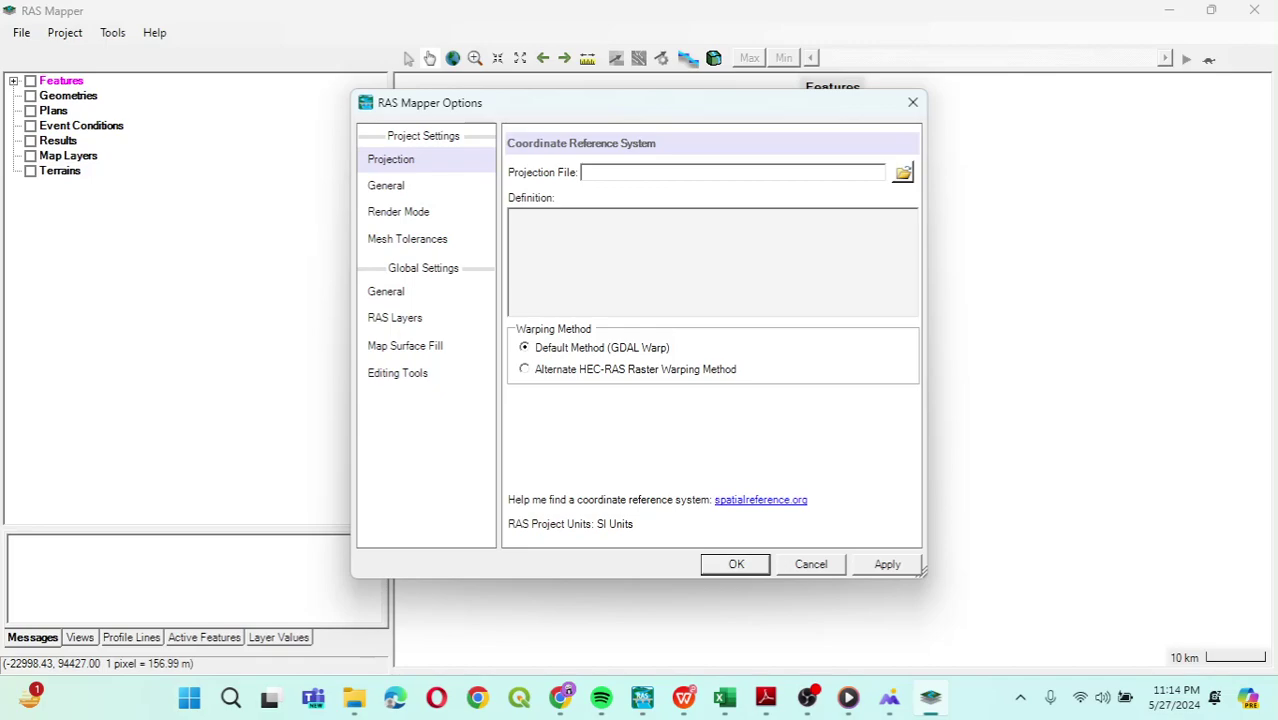
{"action": "left_click", "coordinate": [903, 172]}
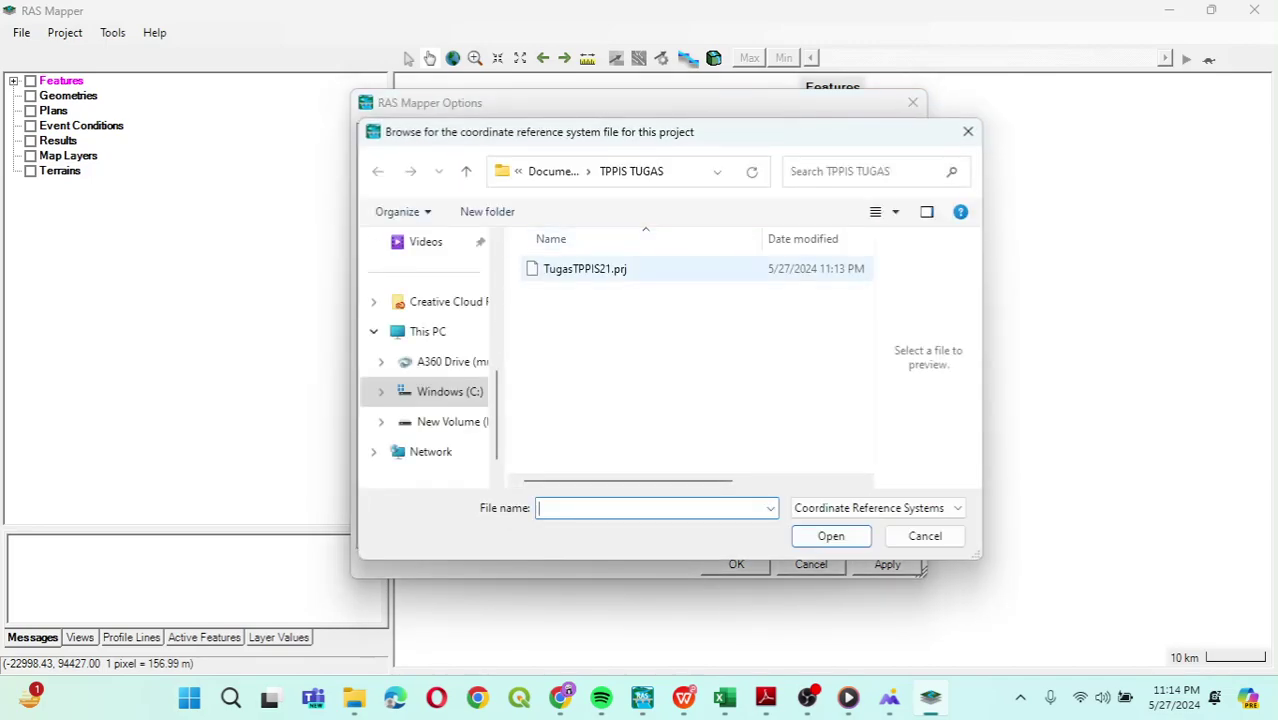
{"action": "scroll", "coordinate": [425, 390], "scroll_direction": "up", "scroll_amount": 5}
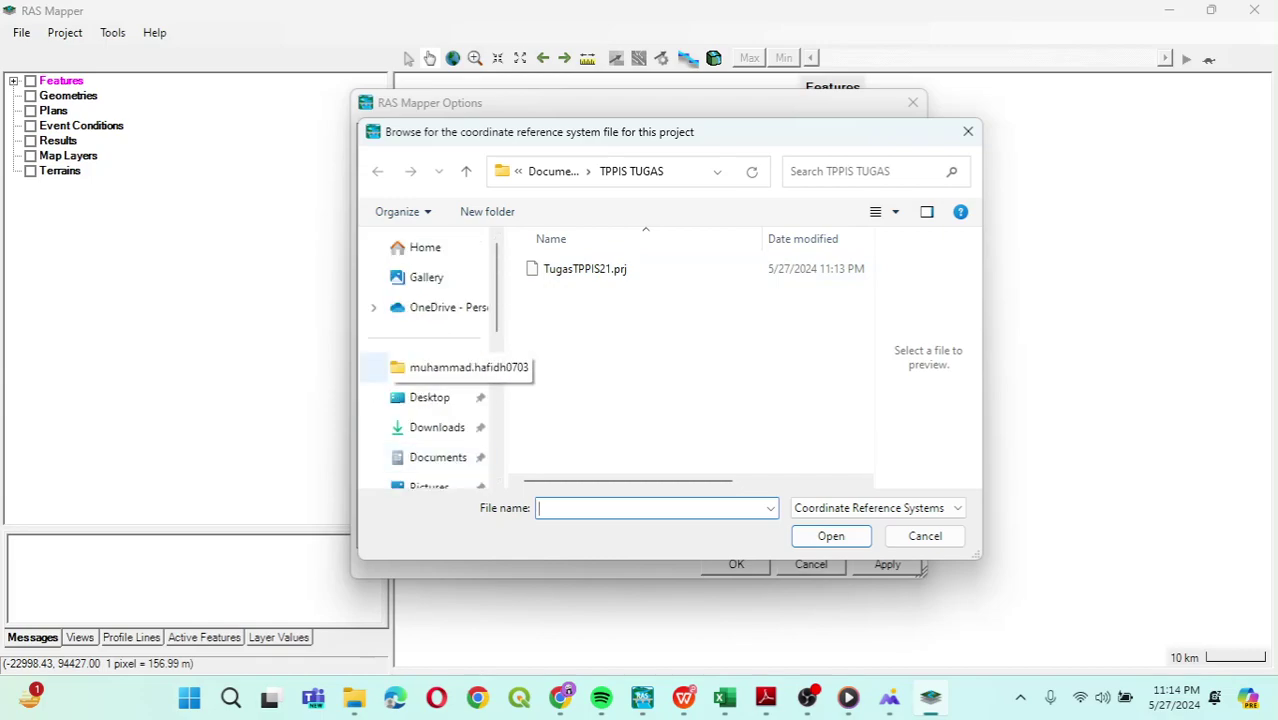
{"action": "left_click", "coordinate": [437, 427]}
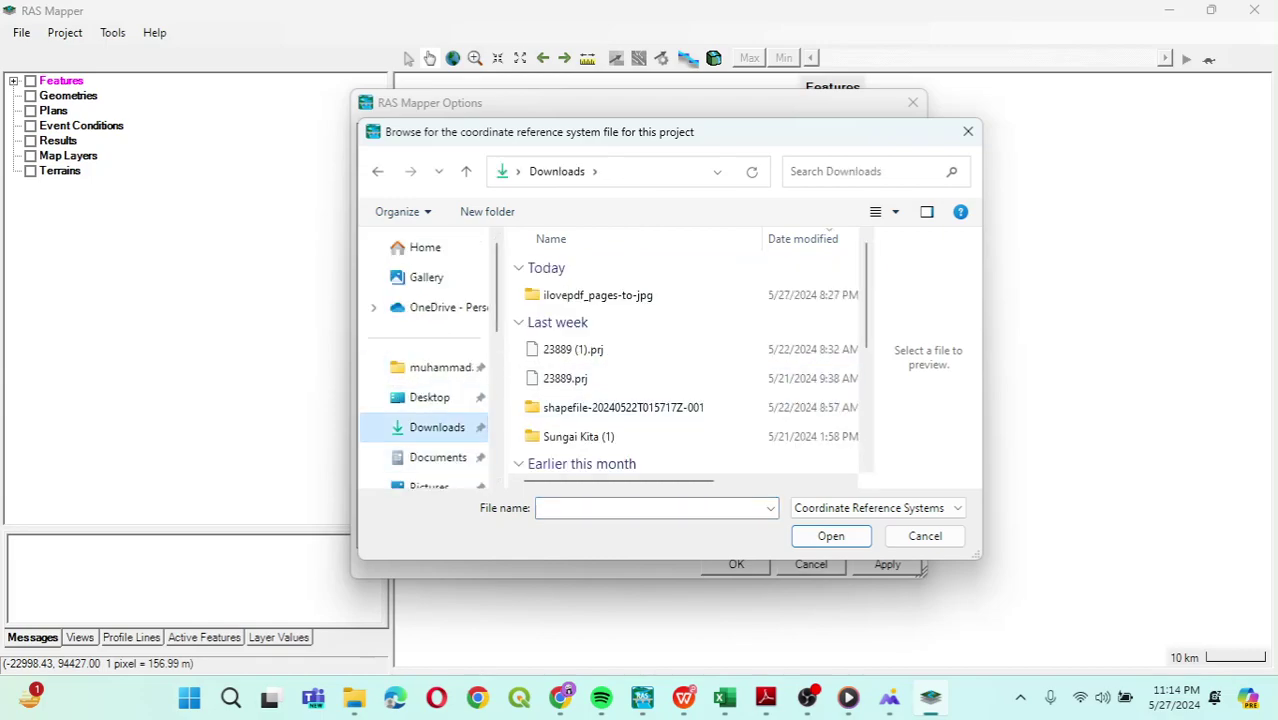
{"action": "left_click", "coordinate": [565, 378]}
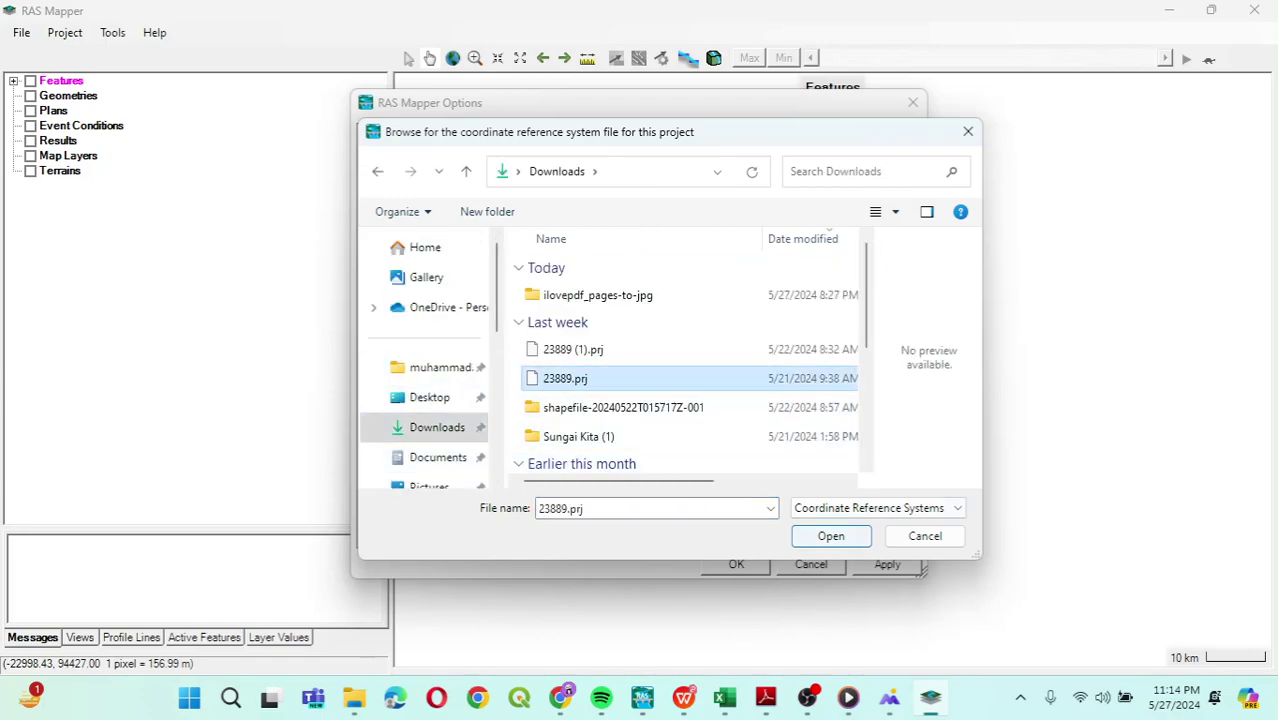
{"action": "left_click", "coordinate": [831, 536]}
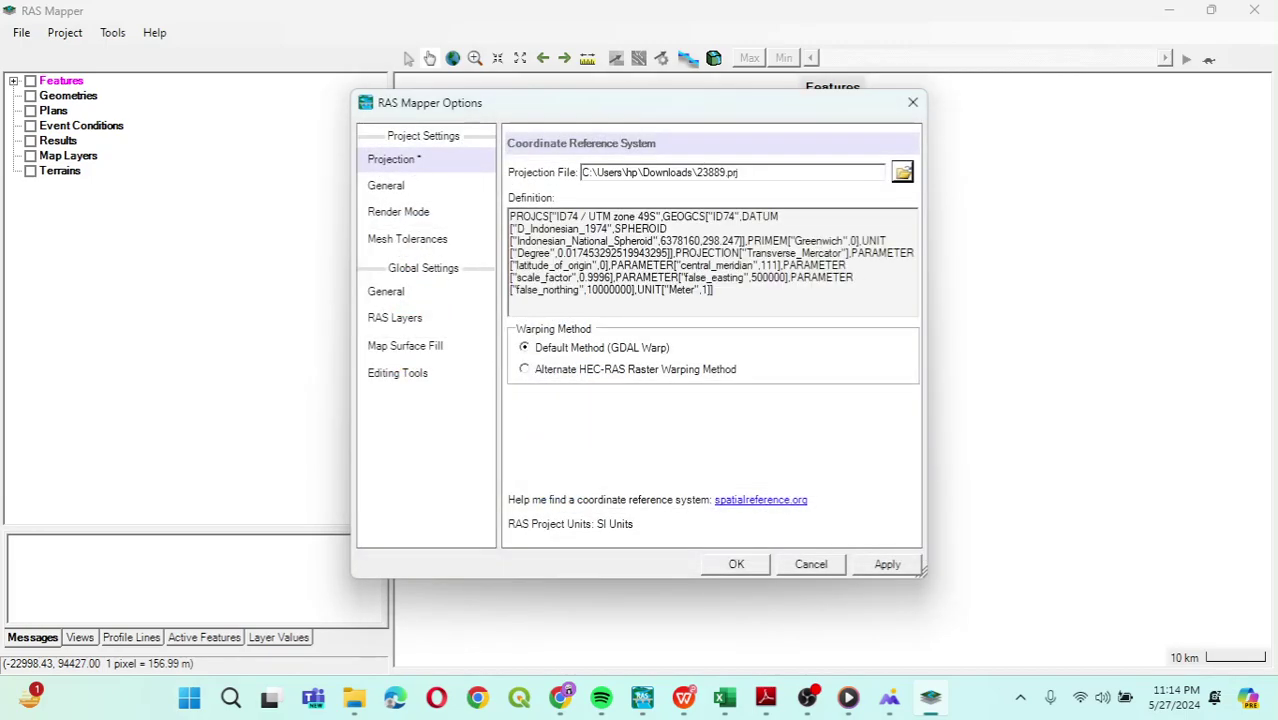
{"action": "left_click", "coordinate": [887, 564]}
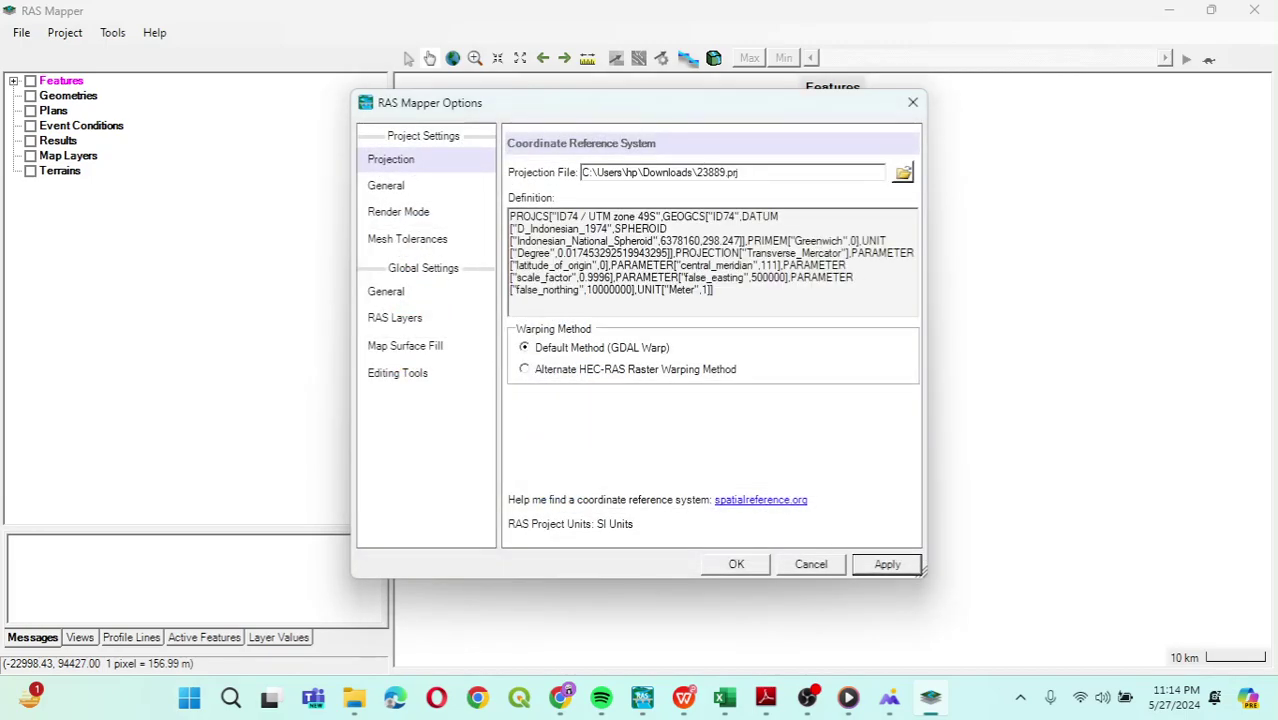
{"action": "left_click", "coordinate": [736, 564]}
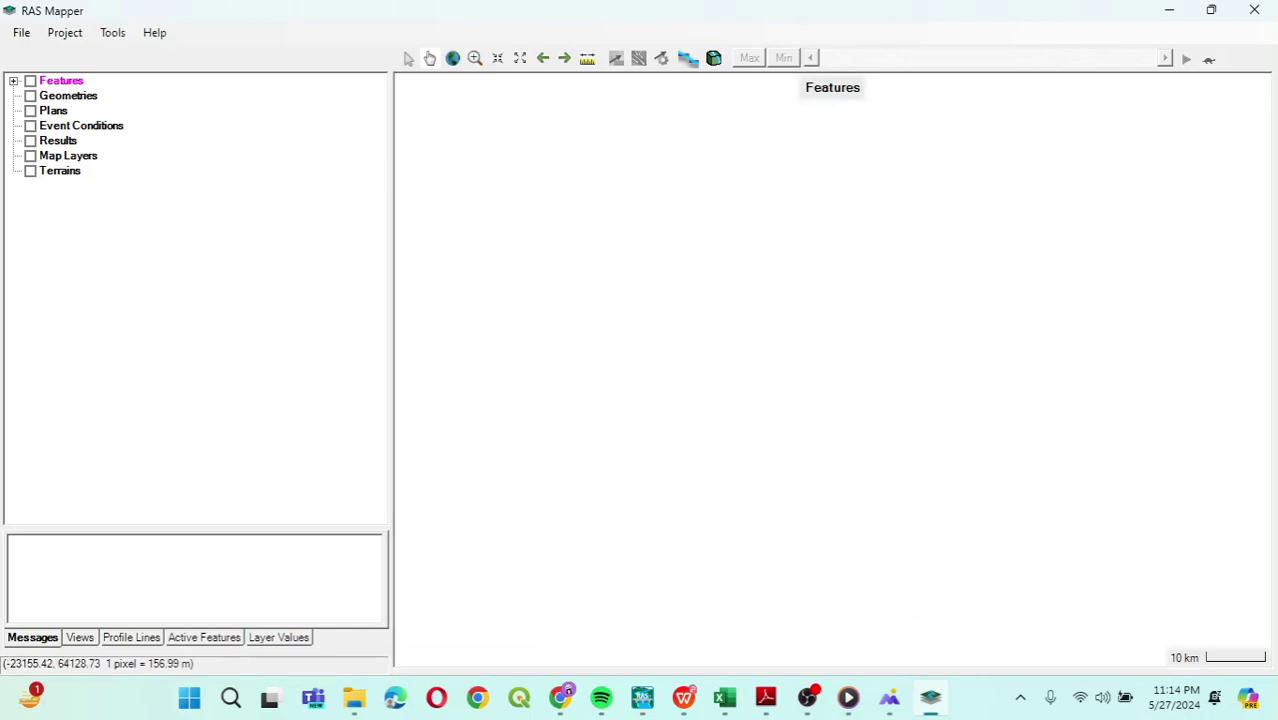
Turn on the Features and Geometries layers, create a new geometry named "Sungai Code", and close its layer associations.
{"action": "left_click", "coordinate": [30, 81]}
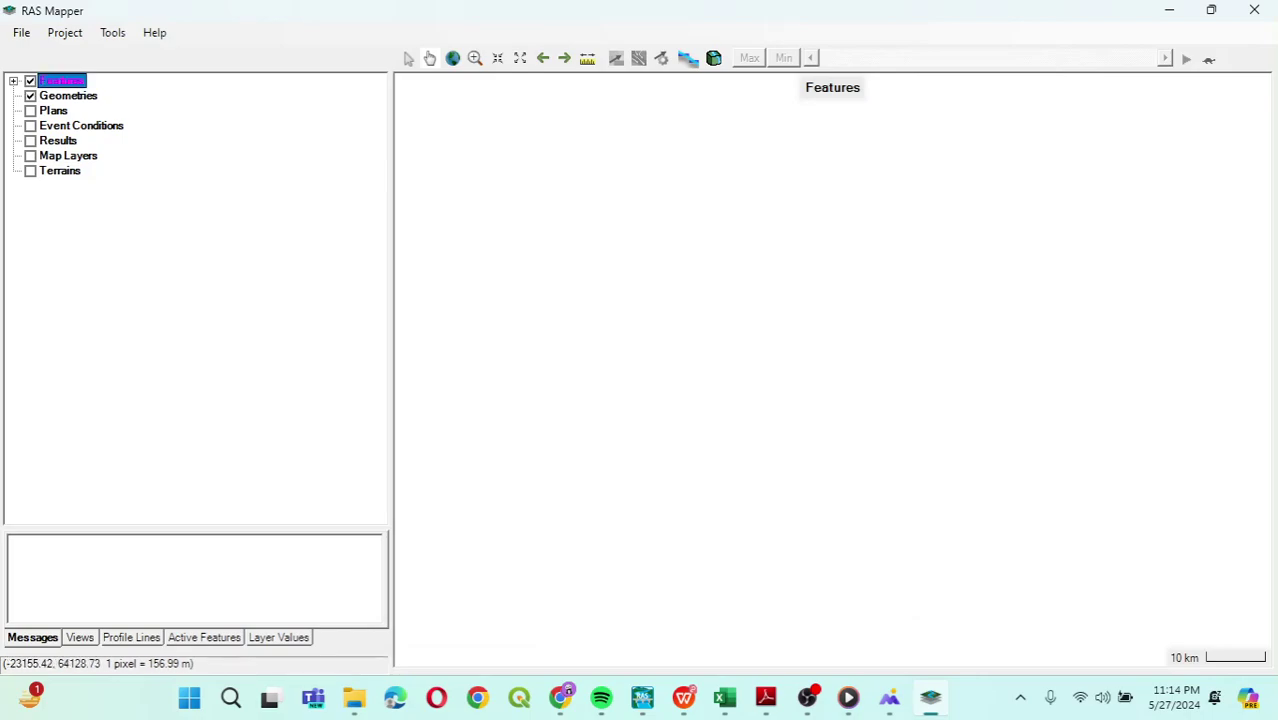
{"action": "left_click", "coordinate": [62, 96]}
{"action": "right_click", "coordinate": [60, 96]}
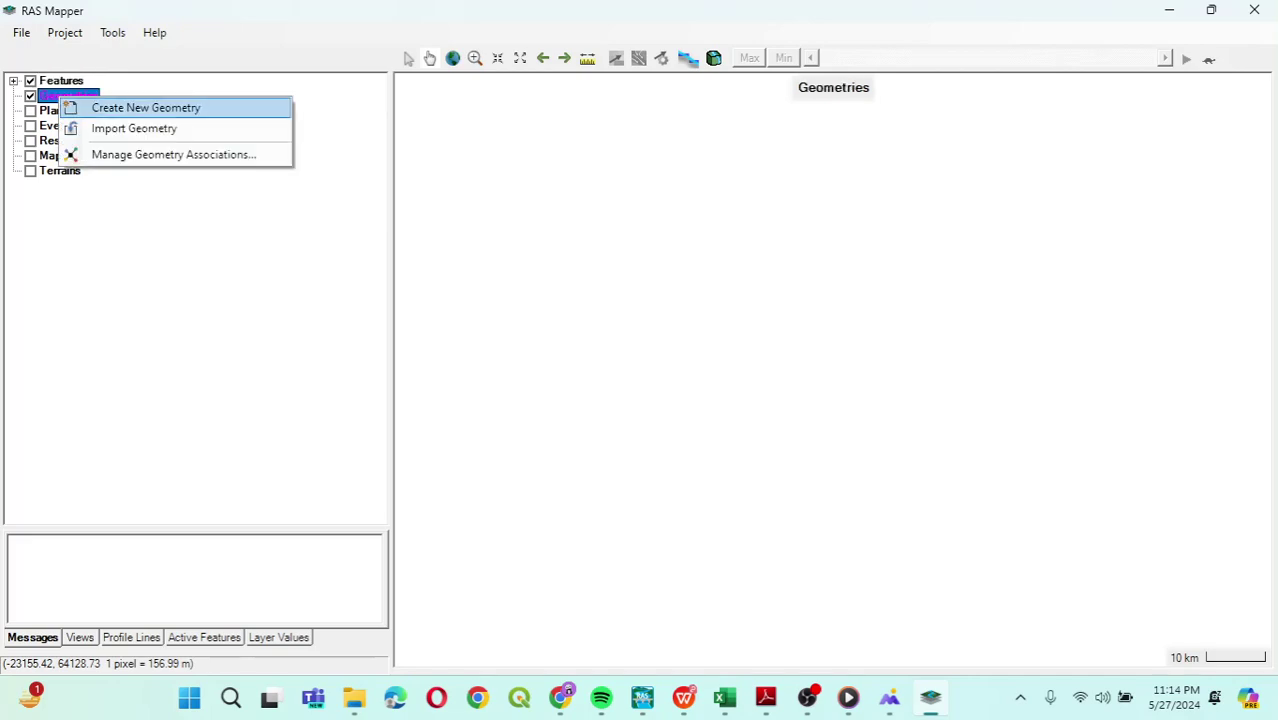
{"action": "left_click", "coordinate": [145, 107]}
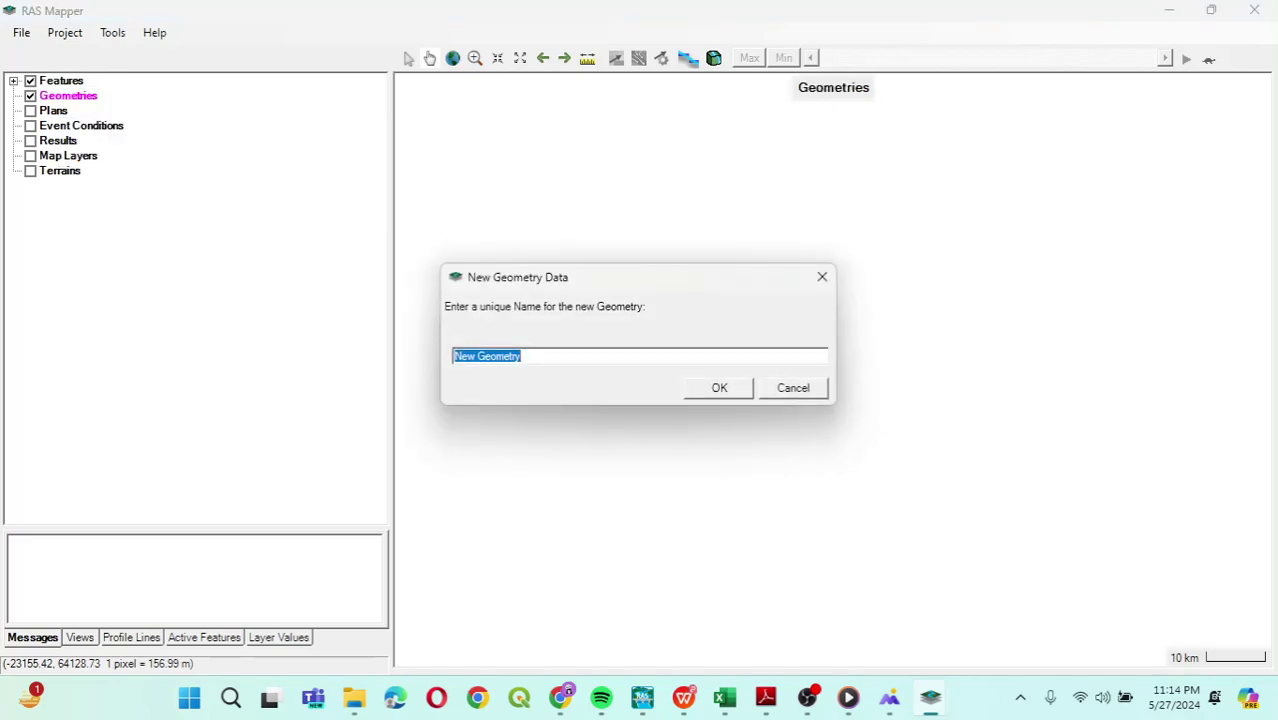
{"action": "key", "text": "BackSpace"}
{"action": "type", "text": "S"}
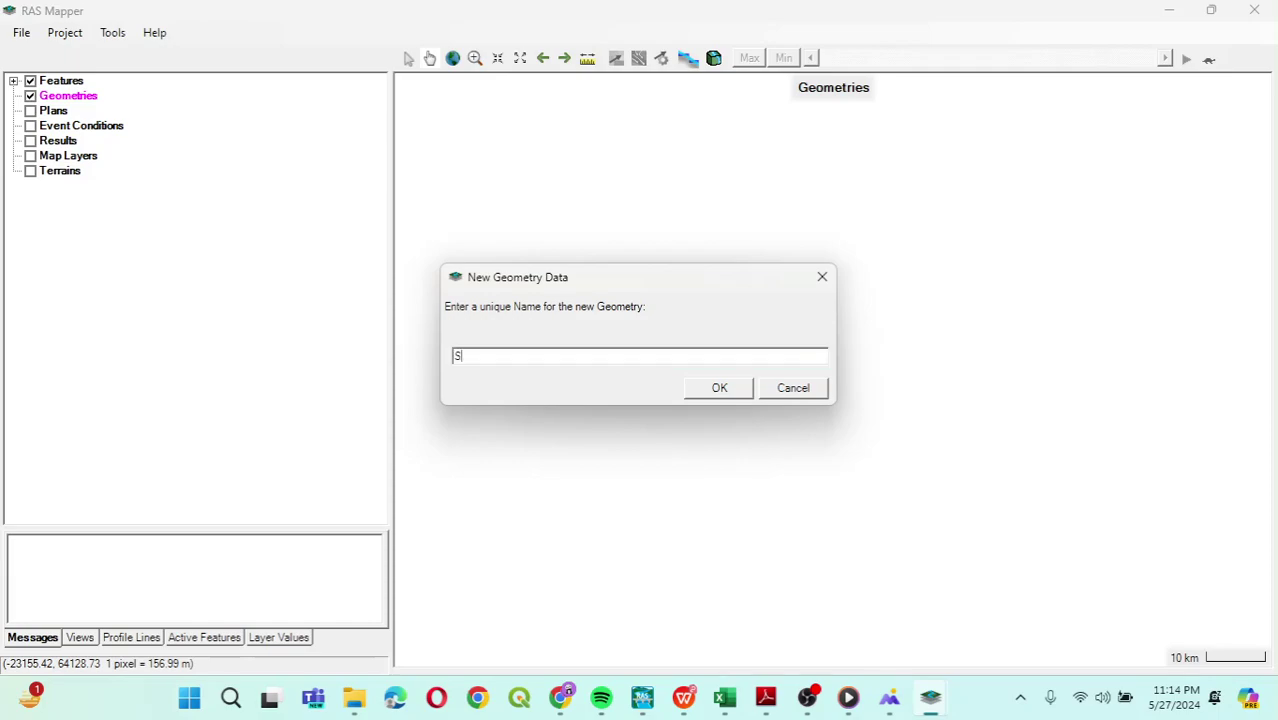
{"action": "type", "text": "ungai Kita"}
{"action": "key", "text": "BackSpace"}
{"action": "key", "text": "BackSpace"}
{"action": "key", "text": "BackSpace"}
{"action": "key", "text": "BackSpace"}
{"action": "type", "text": "Code"}
{"action": "key", "text": "Return"}
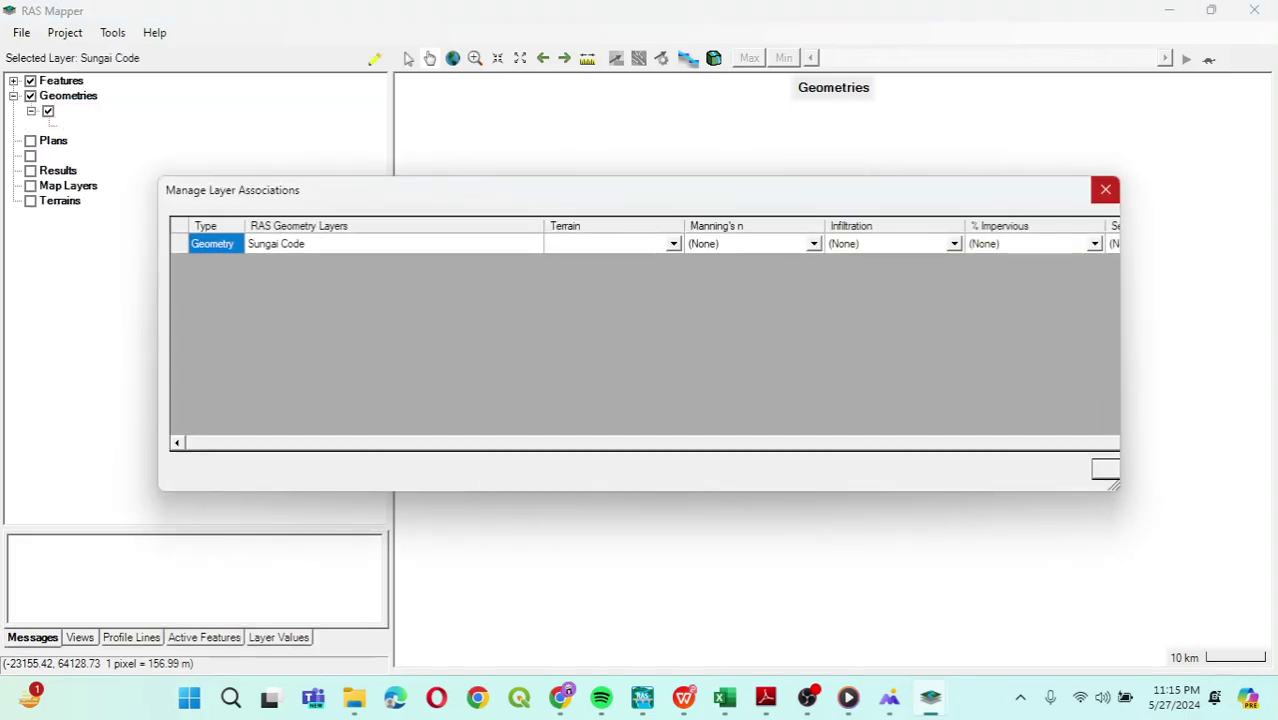
{"action": "left_click", "coordinate": [1105, 189]}
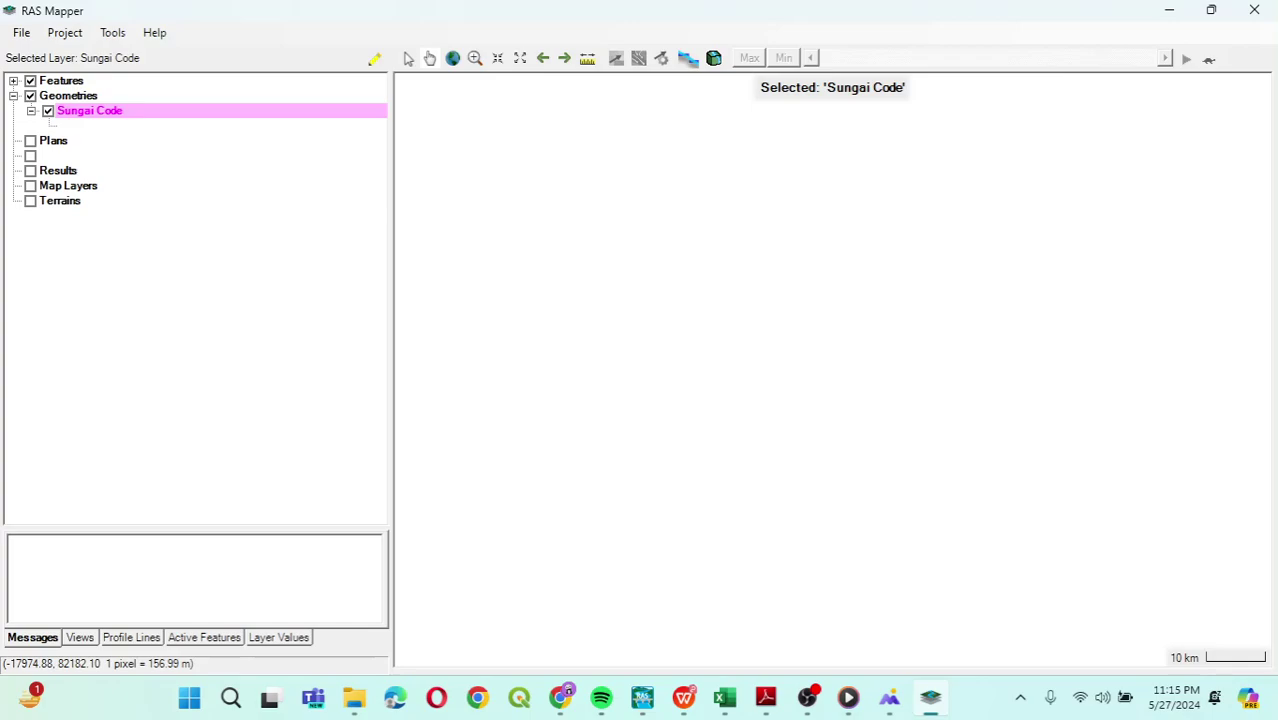
Turn on the Map Layers and Terrains groups and place RAS Mapper side by side with the Downloads folder.
{"action": "left_click", "coordinate": [30, 186]}
{"action": "key", "text": "super+Right"}
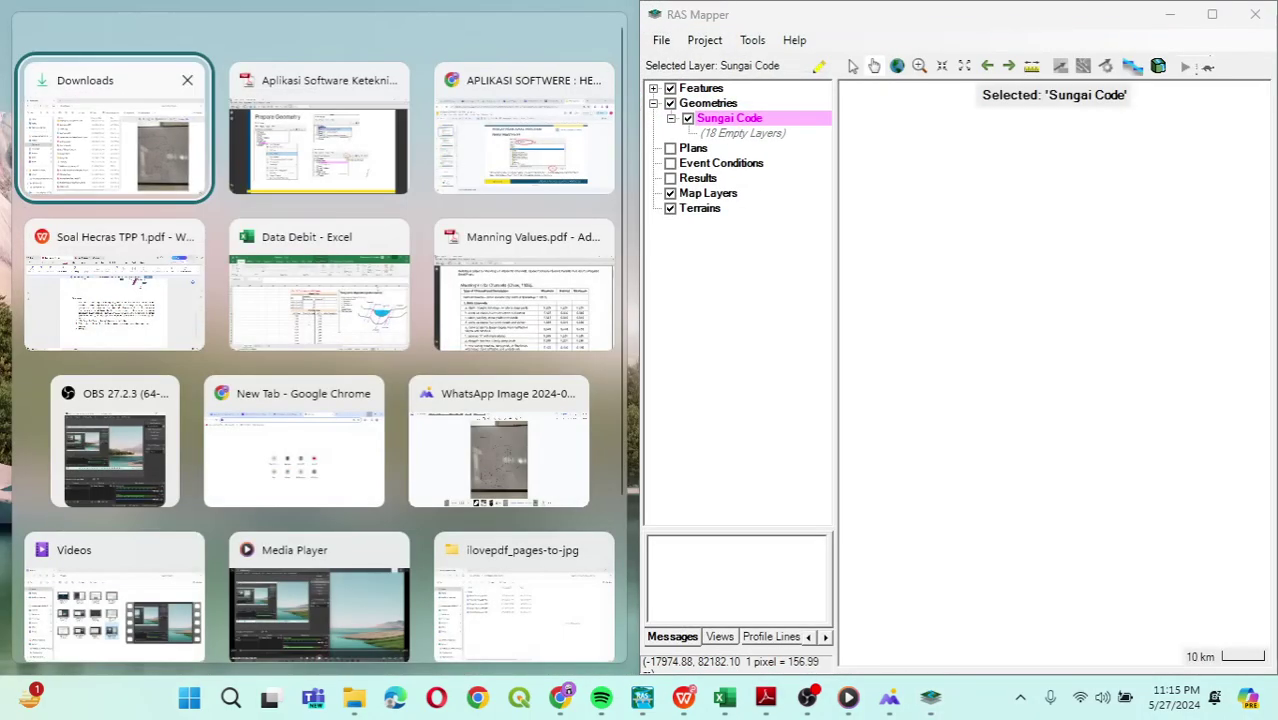
{"action": "key", "text": "Return"}
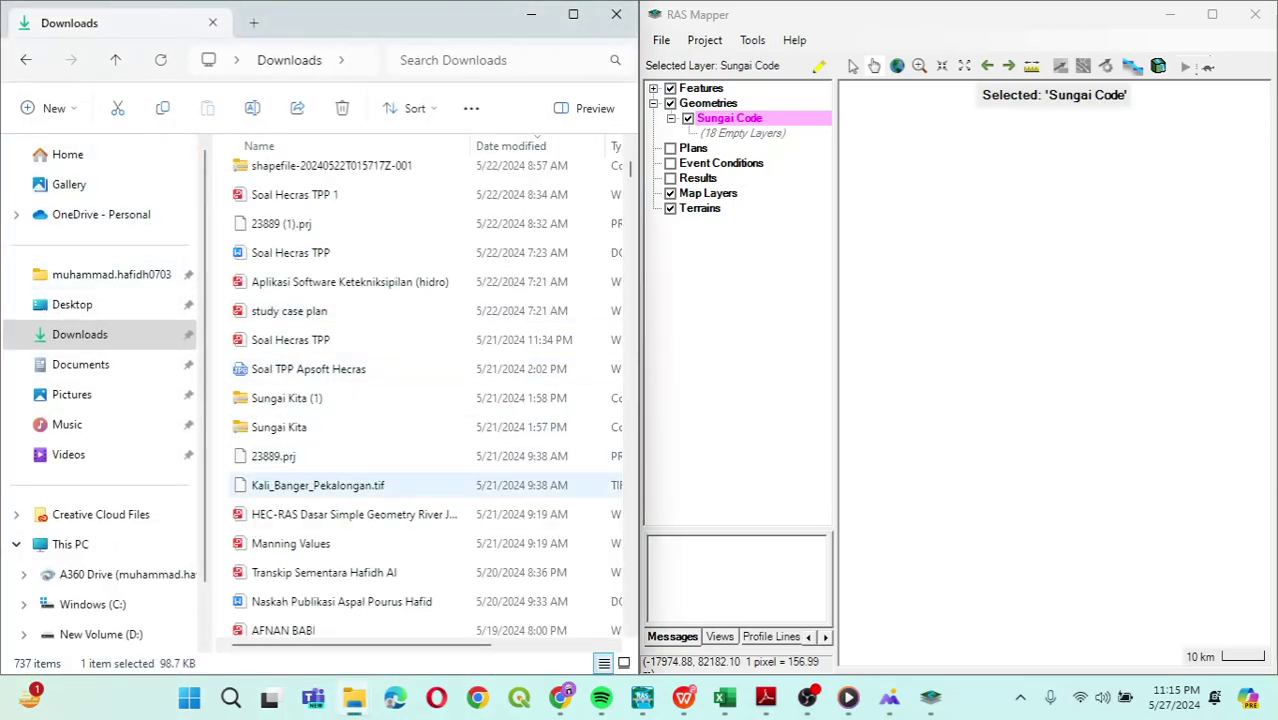
Add the sungai sample shapefile from the shapefile-20240522T015717Z-001 download folder to the Map Layers and maximize RAS Mapper.
{"action": "scroll", "coordinate": [320, 485], "scroll_direction": "down", "scroll_amount": 3}
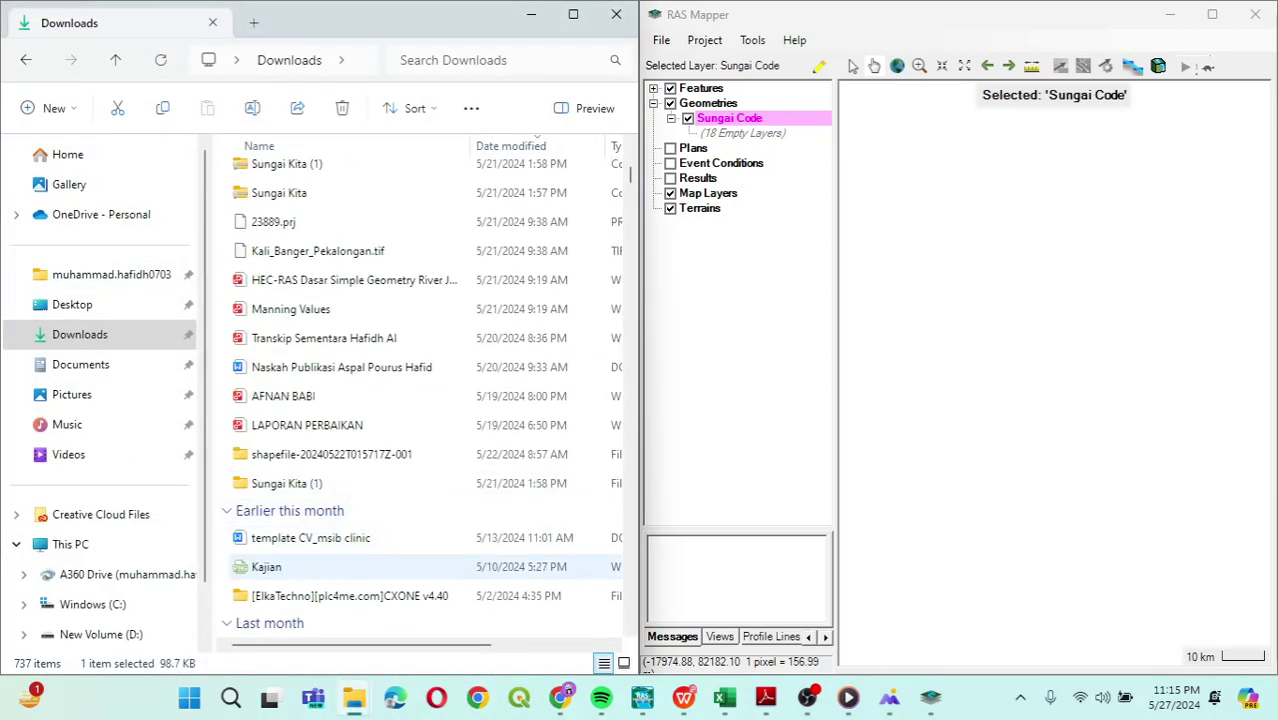
{"action": "double_click", "coordinate": [300, 454]}
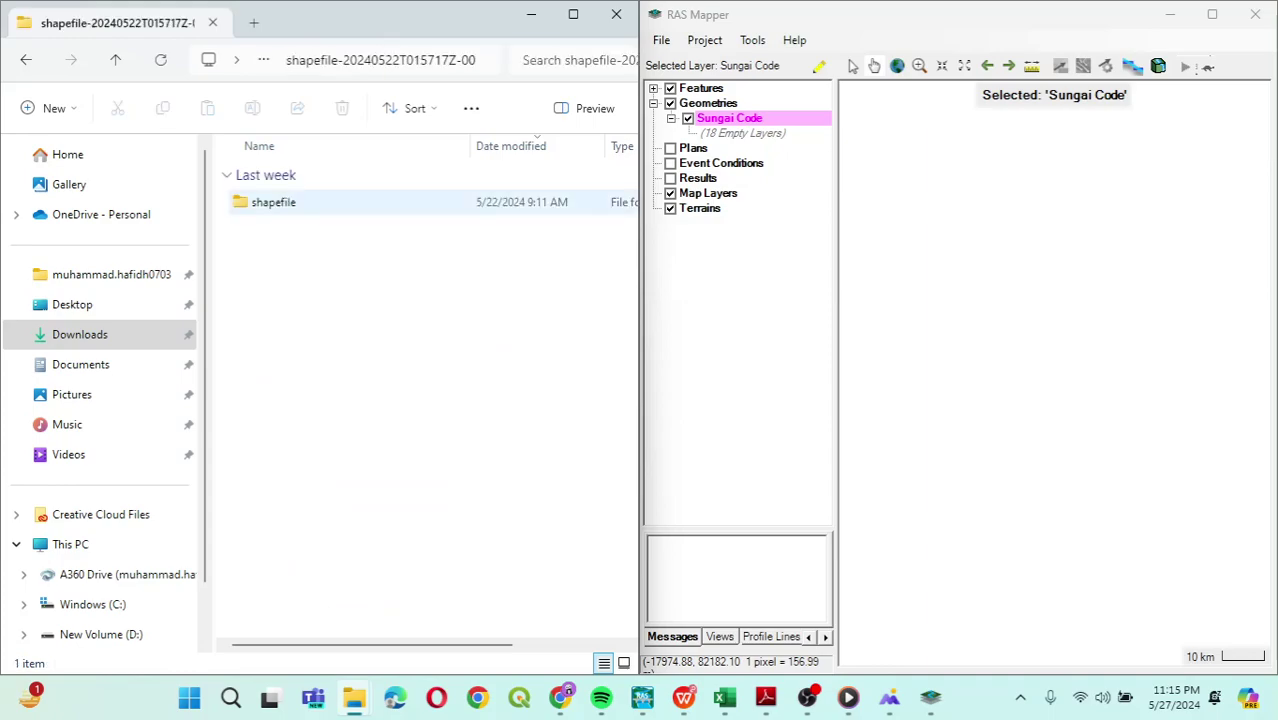
{"action": "double_click", "coordinate": [273, 202]}
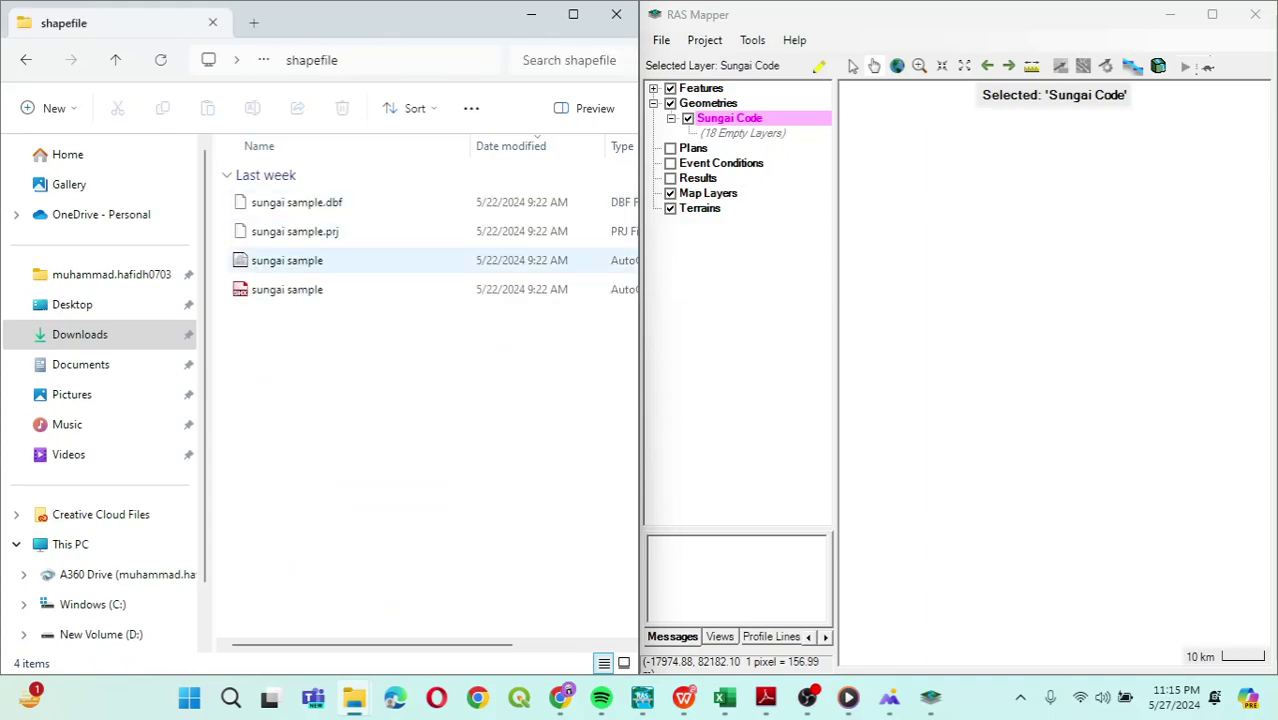
{"action": "left_click", "coordinate": [300, 260]}
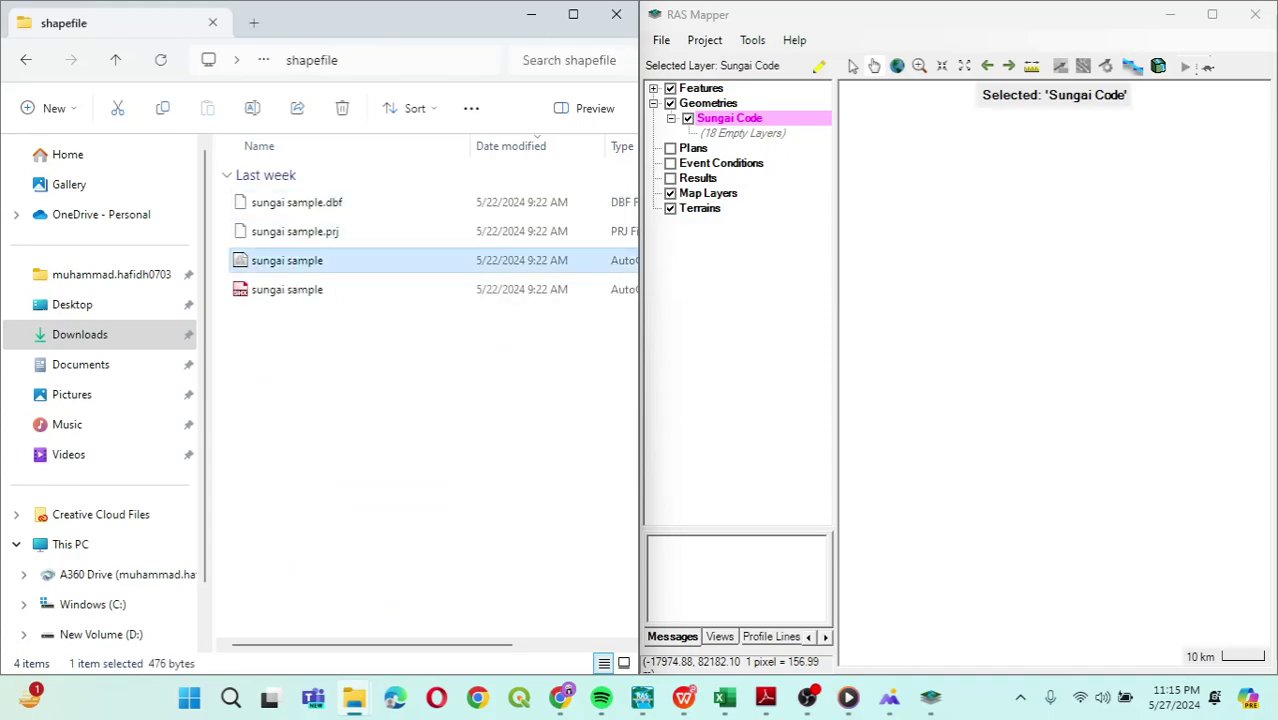
{"action": "left_click_drag", "start_coordinate": [300, 260], "coordinate": [740, 205]}
{"action": "left_click", "coordinate": [1212, 14]}
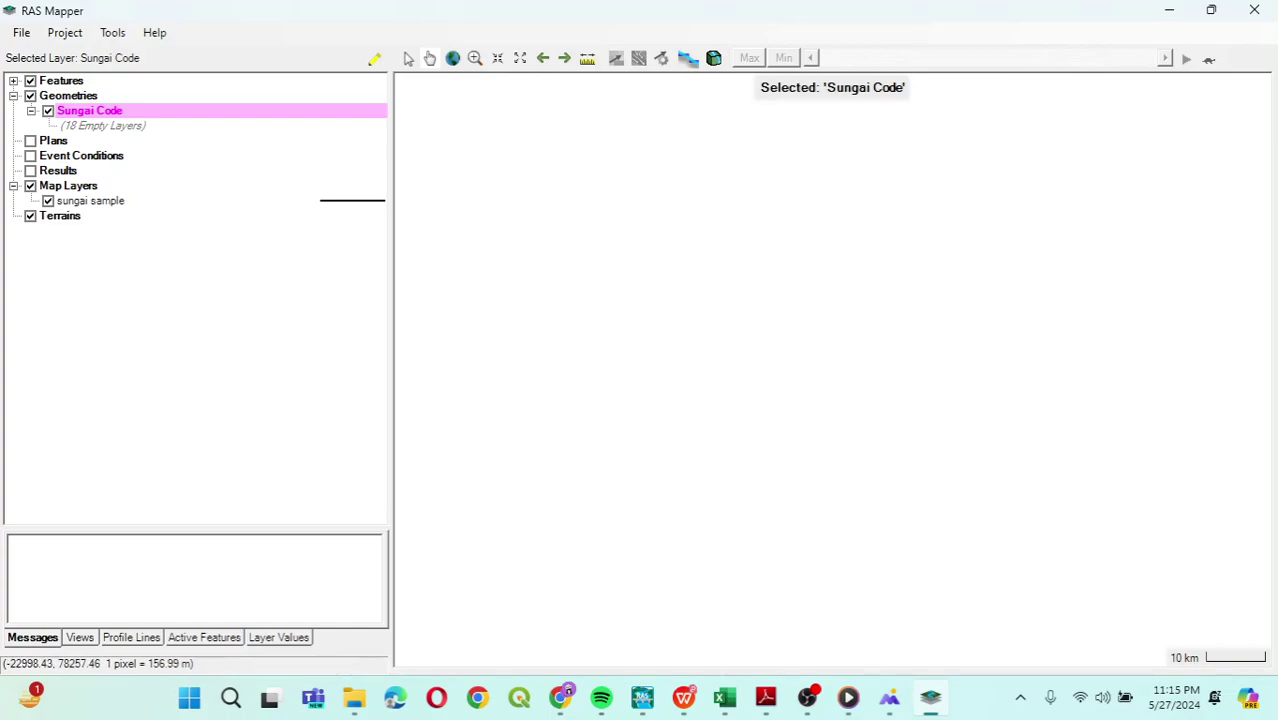
Zoom the map to the sungai sample layer so that all its river lines fit in view.
{"action": "left_click", "coordinate": [204, 201]}
{"action": "right_click", "coordinate": [204, 201]}
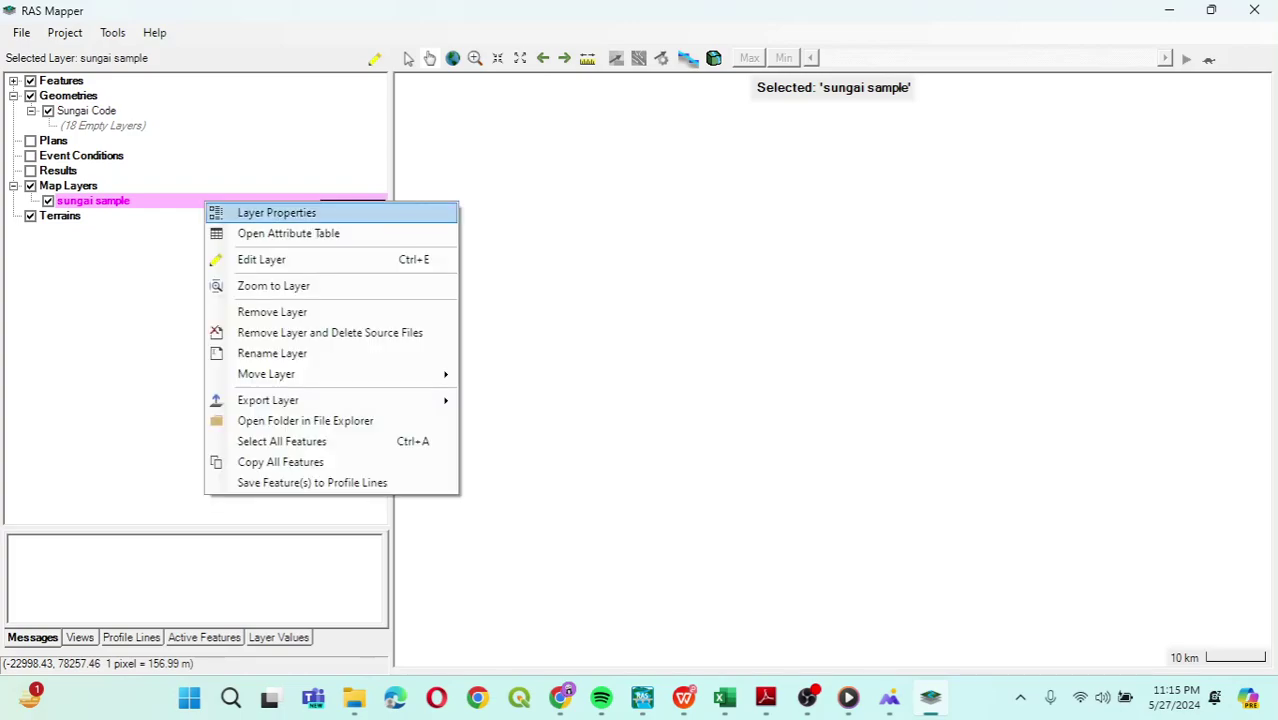
{"action": "key", "text": "Down"}
{"action": "key", "text": "Down"}
{"action": "key", "text": "Return"}
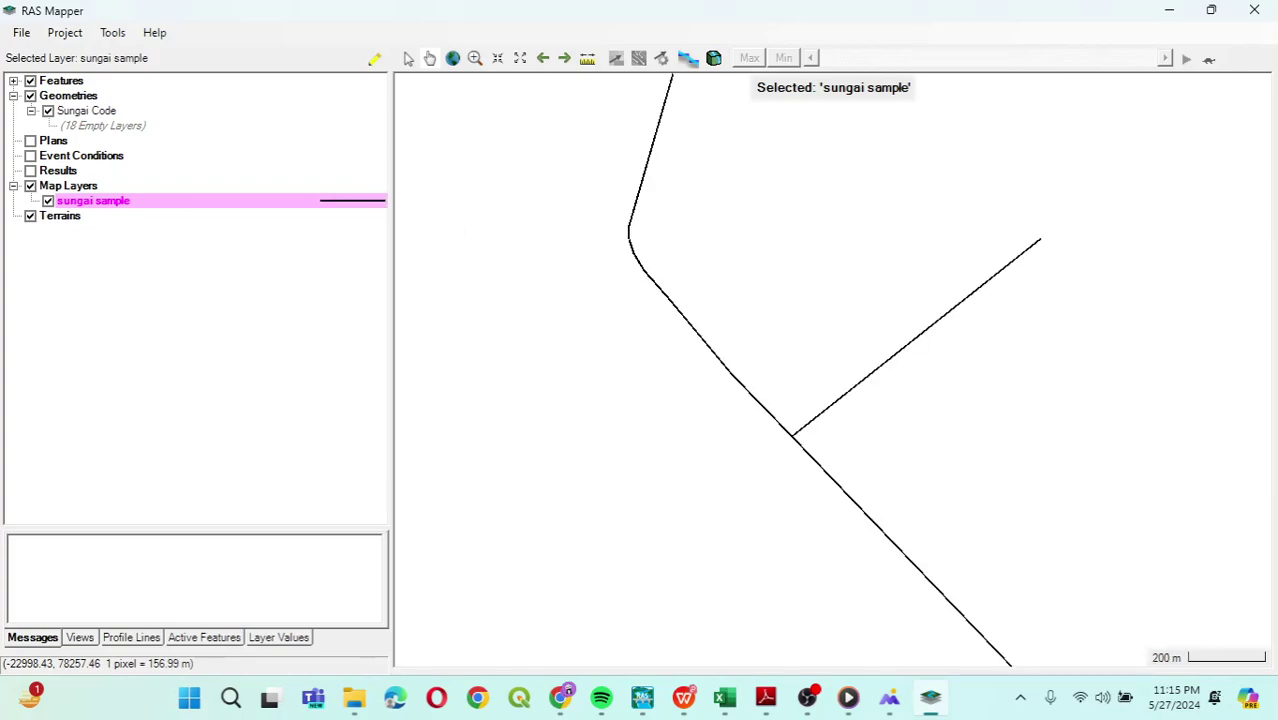
{"action": "scroll", "coordinate": [701, 318], "scroll_direction": "down", "scroll_amount": 2}
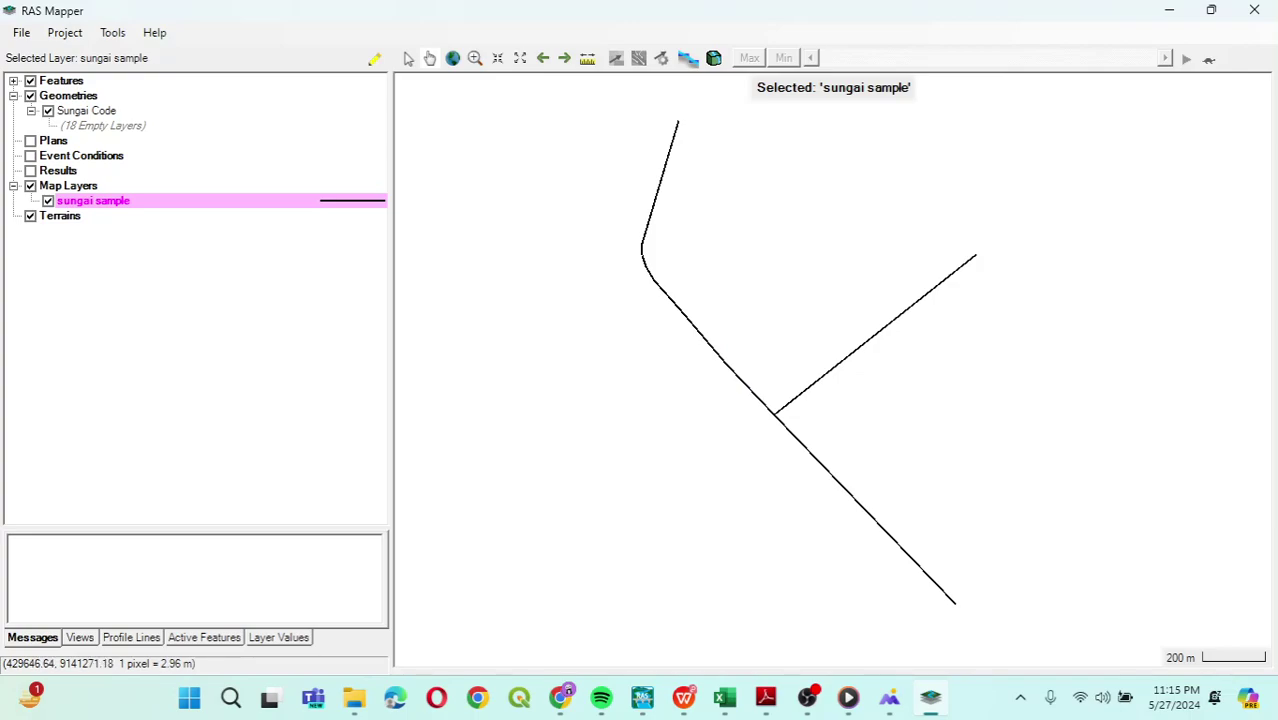
{"action": "right_click", "coordinate": [178, 201]}
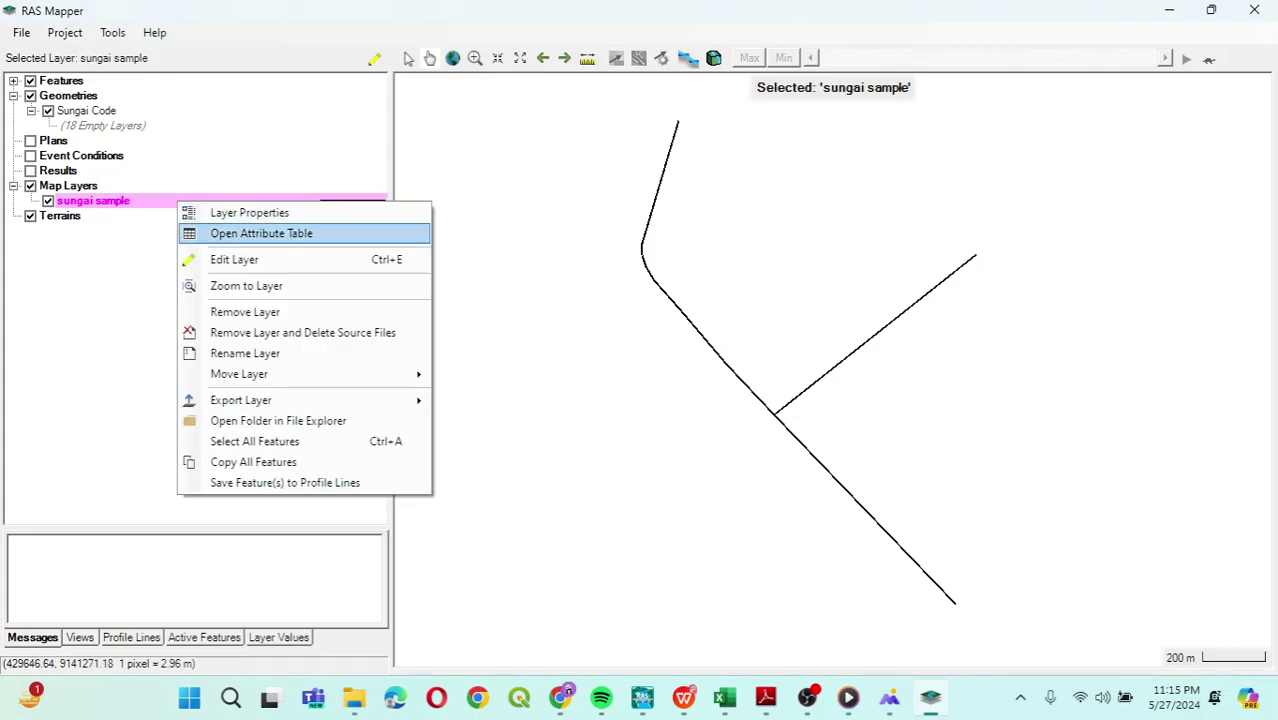
{"action": "left_click", "coordinate": [253, 462]}
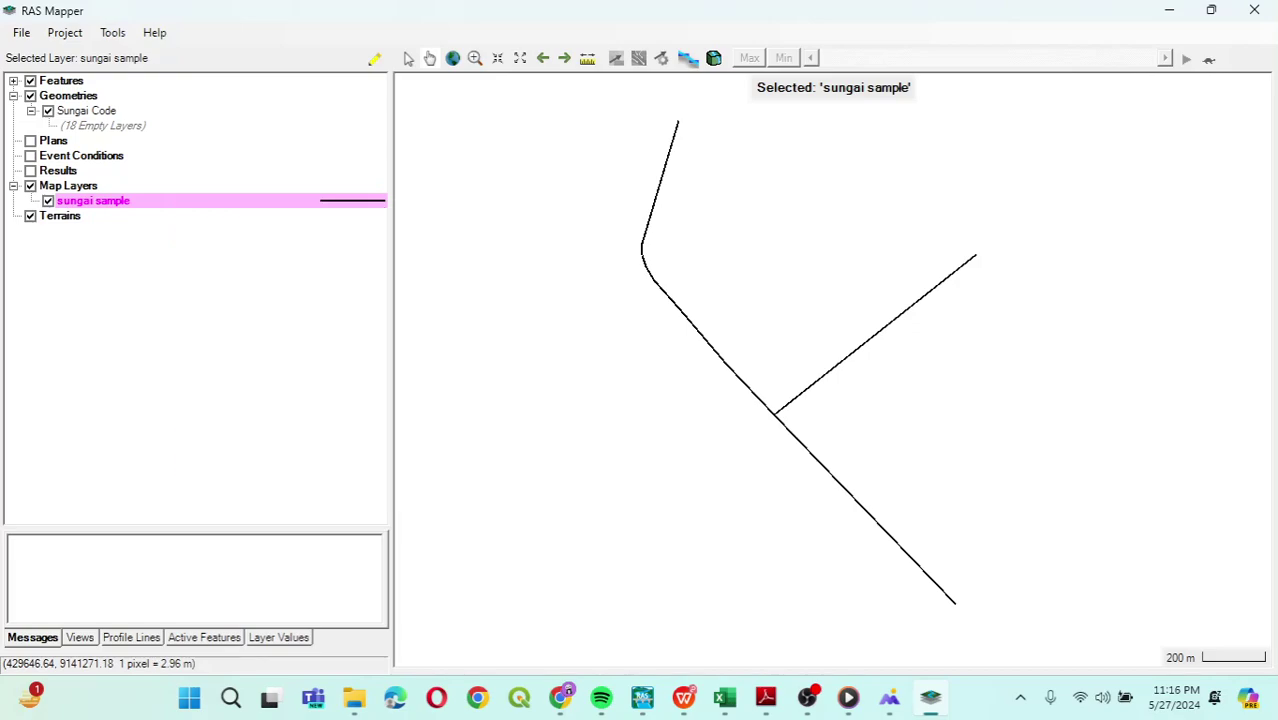
{"action": "left_click", "coordinate": [80, 83]}
{"action": "right_click", "coordinate": [80, 83]}
{"action": "left_click", "coordinate": [160, 116]}
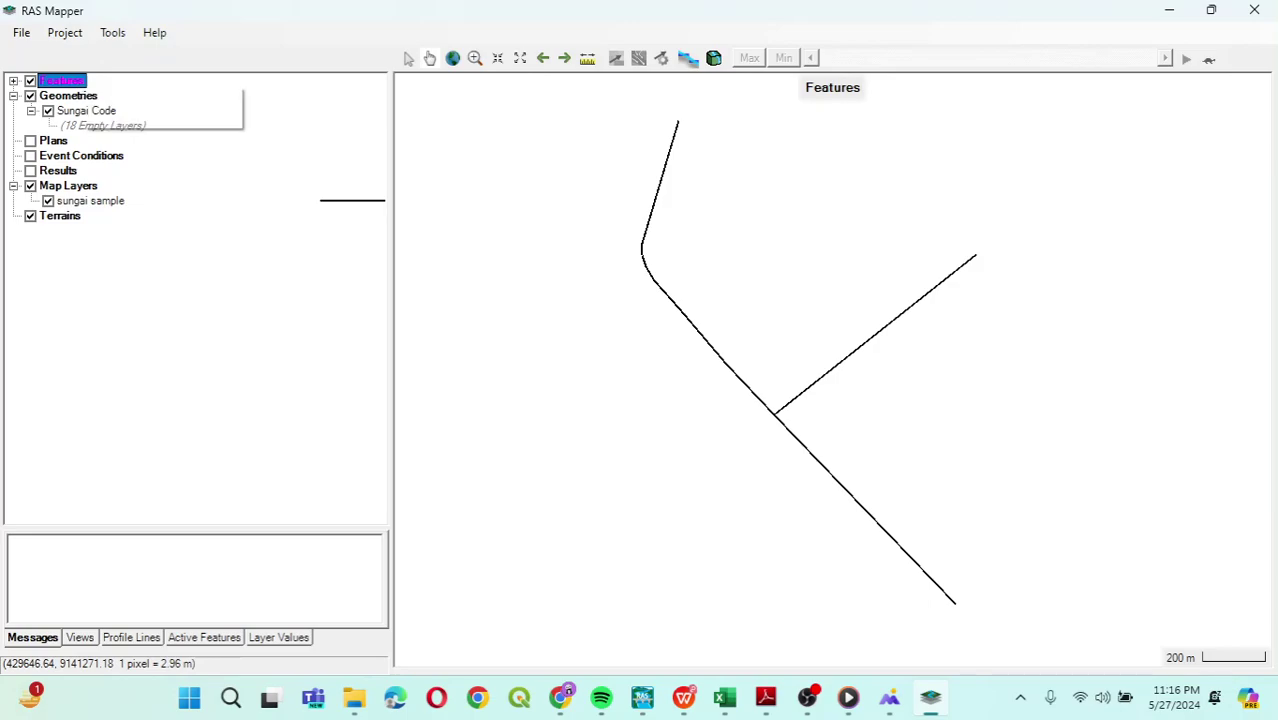
{"action": "left_click", "coordinate": [88, 111]}
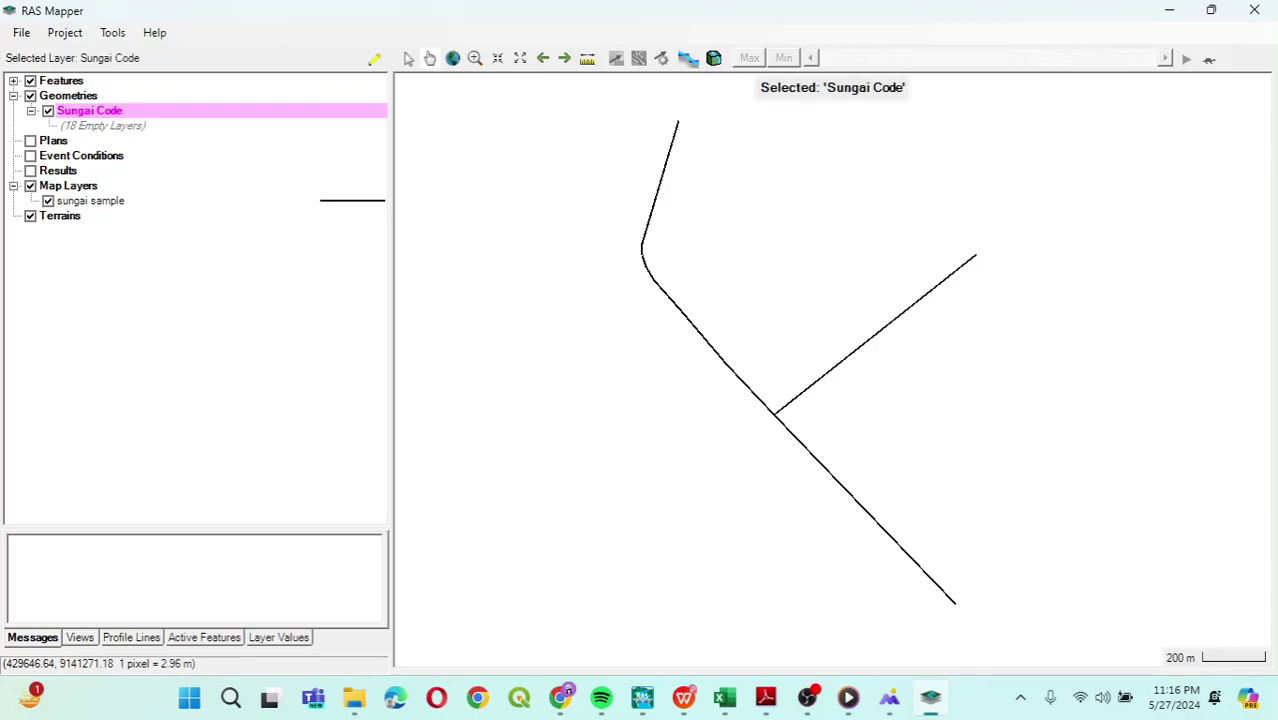
{"action": "right_click", "coordinate": [90, 112]}
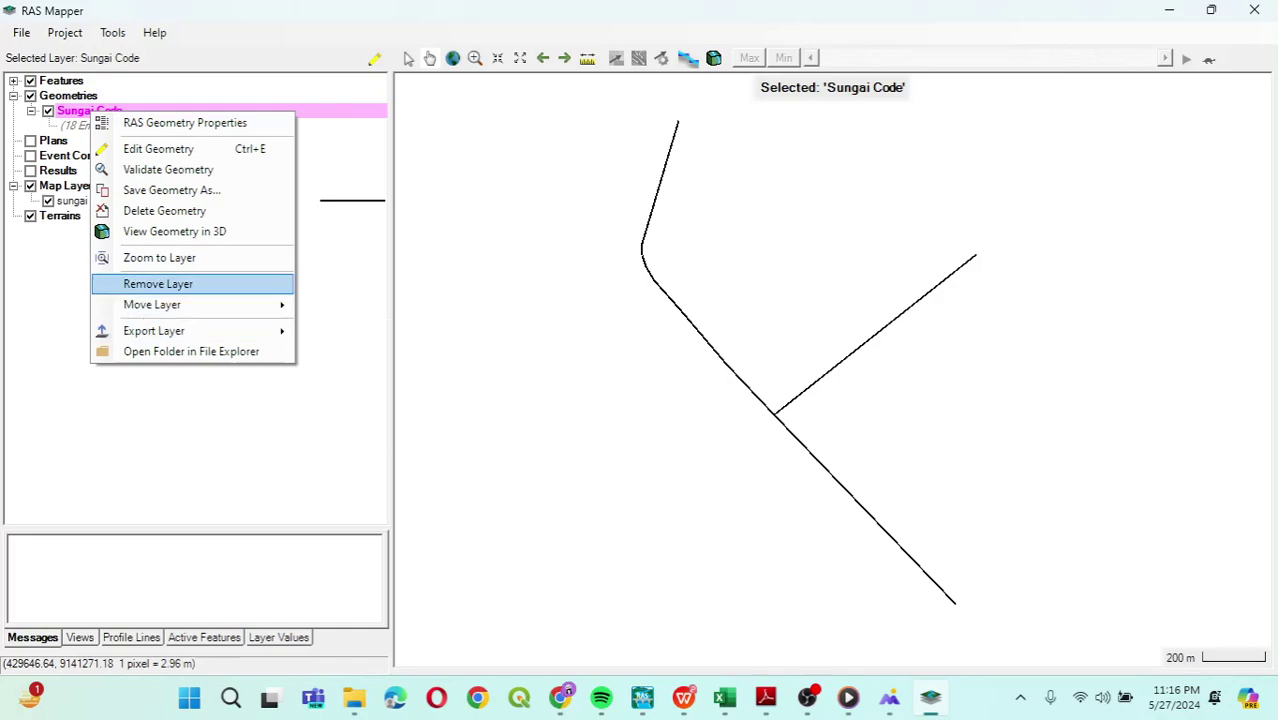
{"action": "mouse_move", "coordinate": [154, 331]}
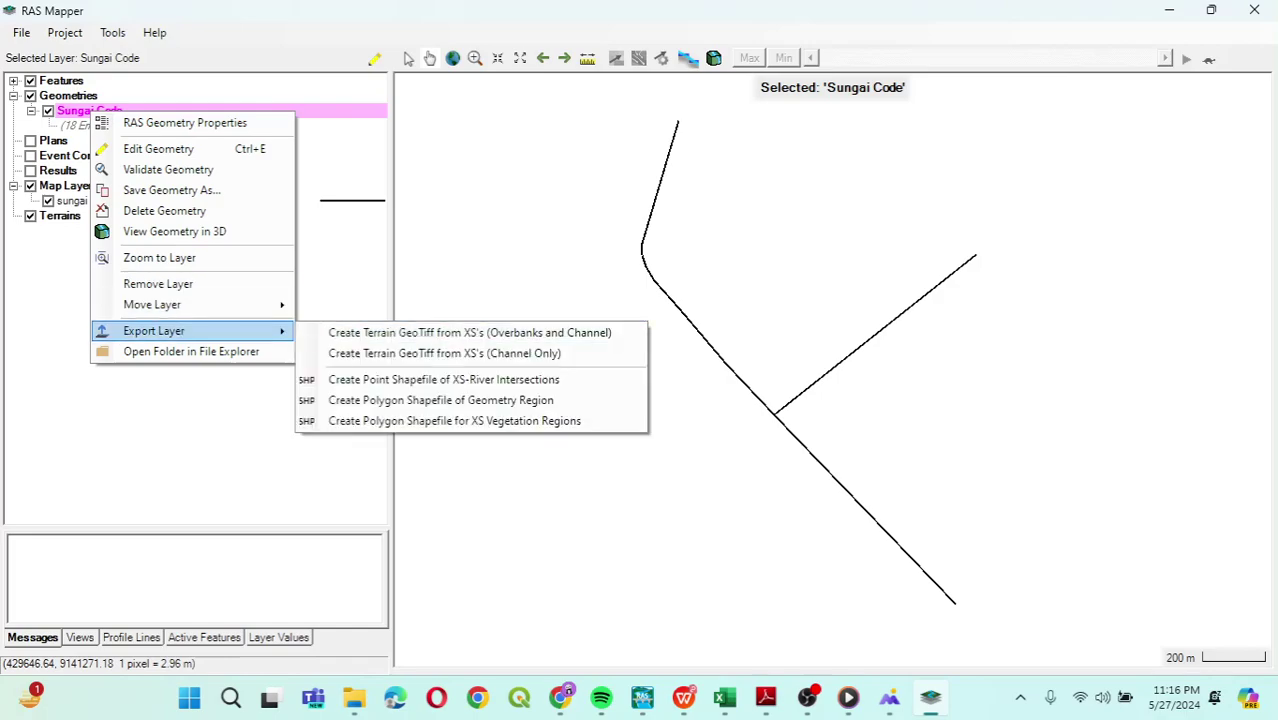
{"action": "left_click", "coordinate": [430, 264]}
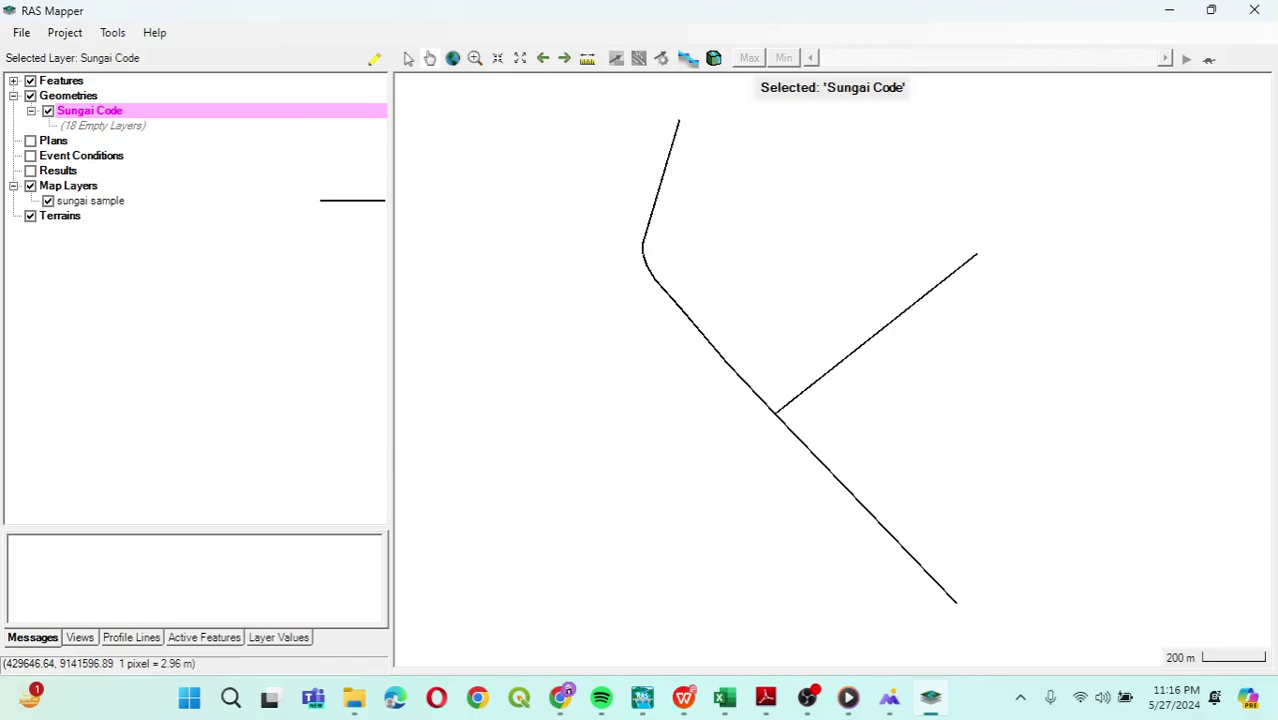
Copy all features of the sungai sample map layer.
{"action": "left_click", "coordinate": [92, 201]}
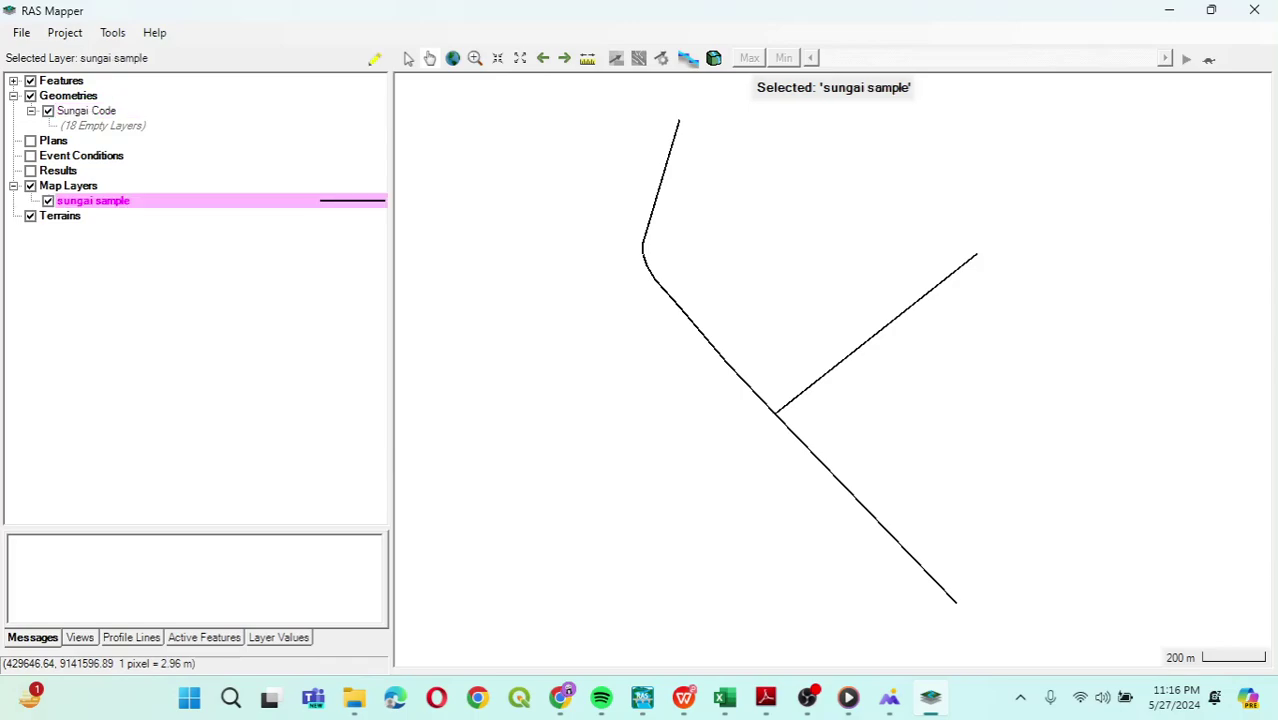
{"action": "right_click", "coordinate": [92, 201]}
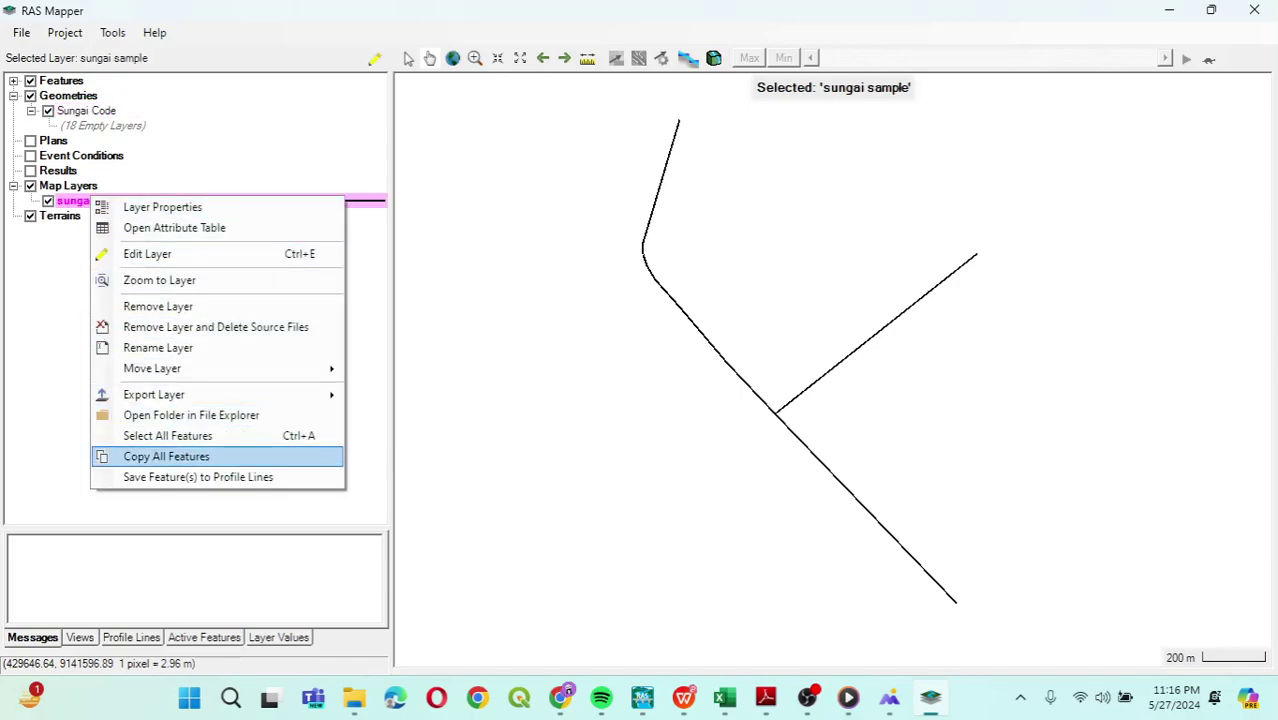
{"action": "left_click", "coordinate": [166, 456]}
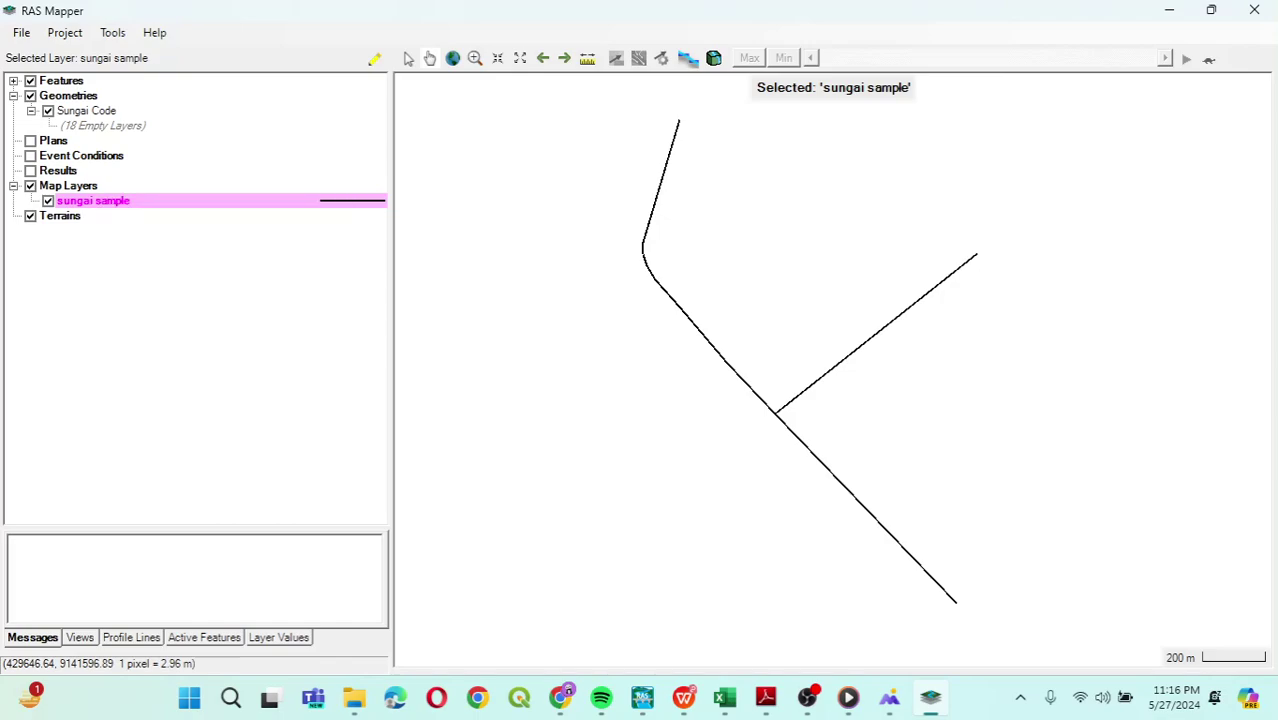
Start editing the Sungai Code geometry, turn on its Rivers layer and paste the copied features into it.
{"action": "left_click", "coordinate": [89, 111]}
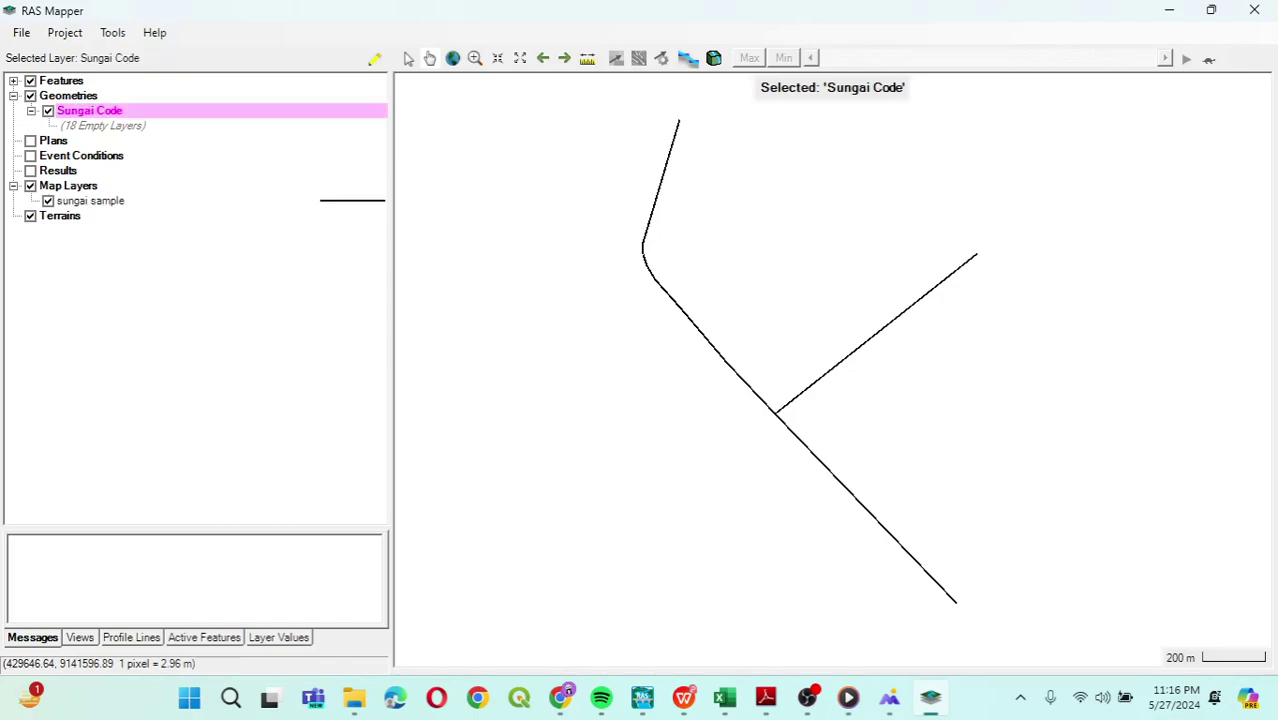
{"action": "left_click", "coordinate": [374, 59]}
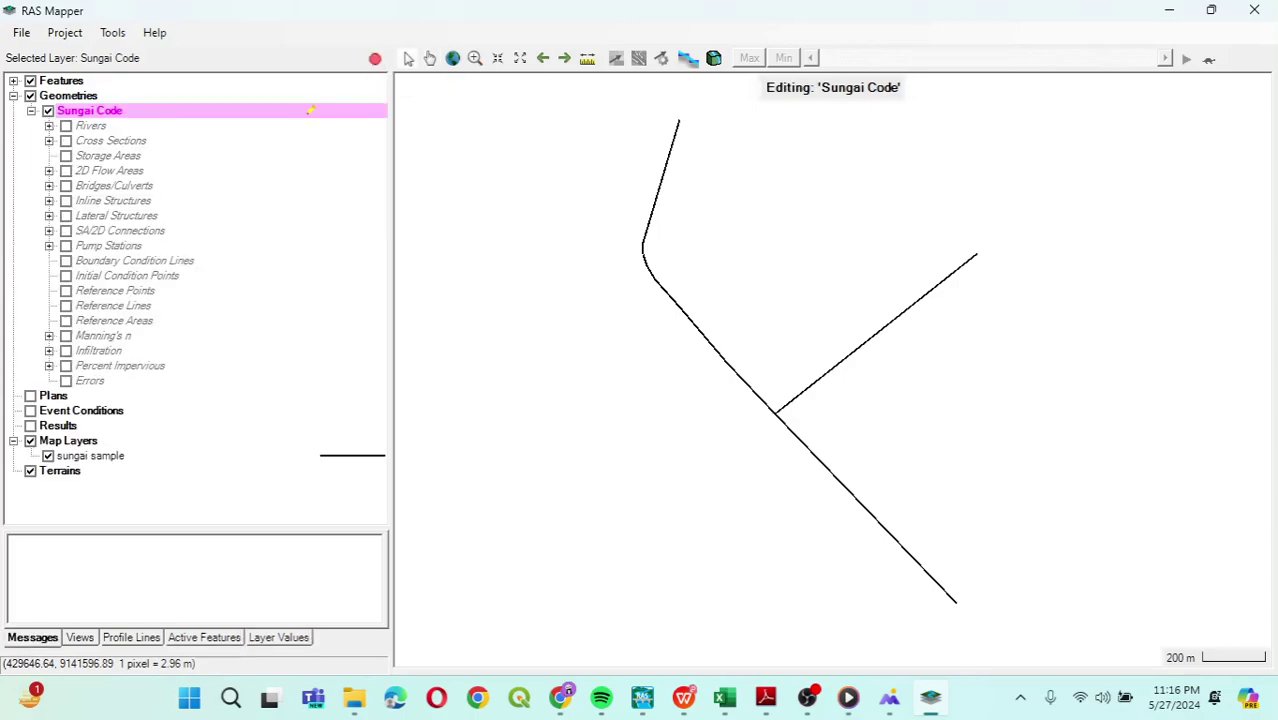
{"action": "left_click", "coordinate": [66, 126]}
{"action": "left_click", "coordinate": [140, 126]}
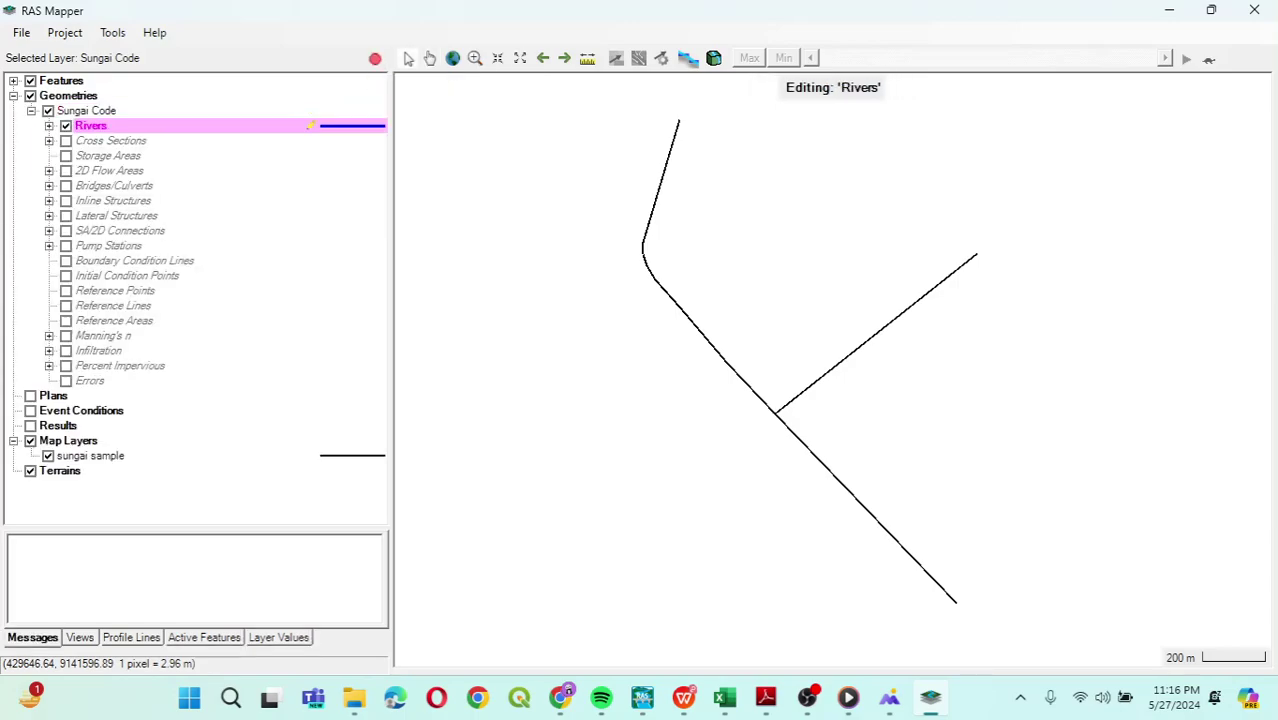
{"action": "right_click", "coordinate": [140, 126]}
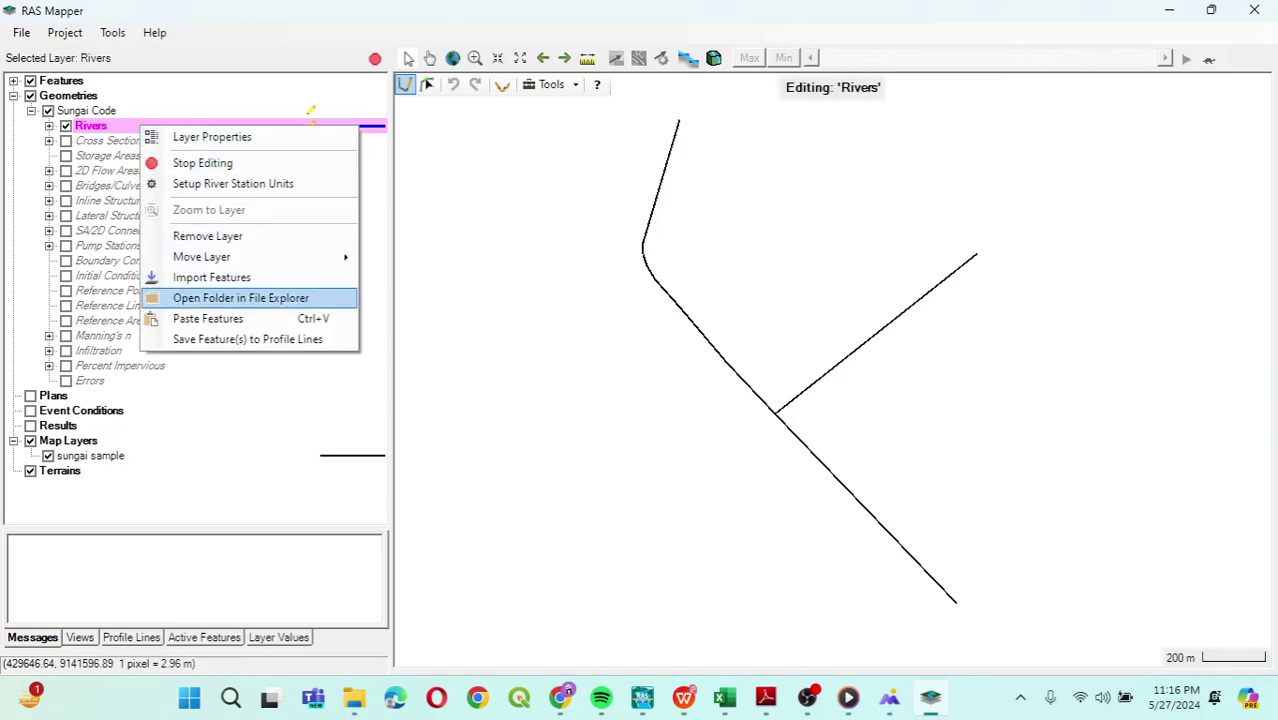
{"action": "left_click", "coordinate": [208, 318]}
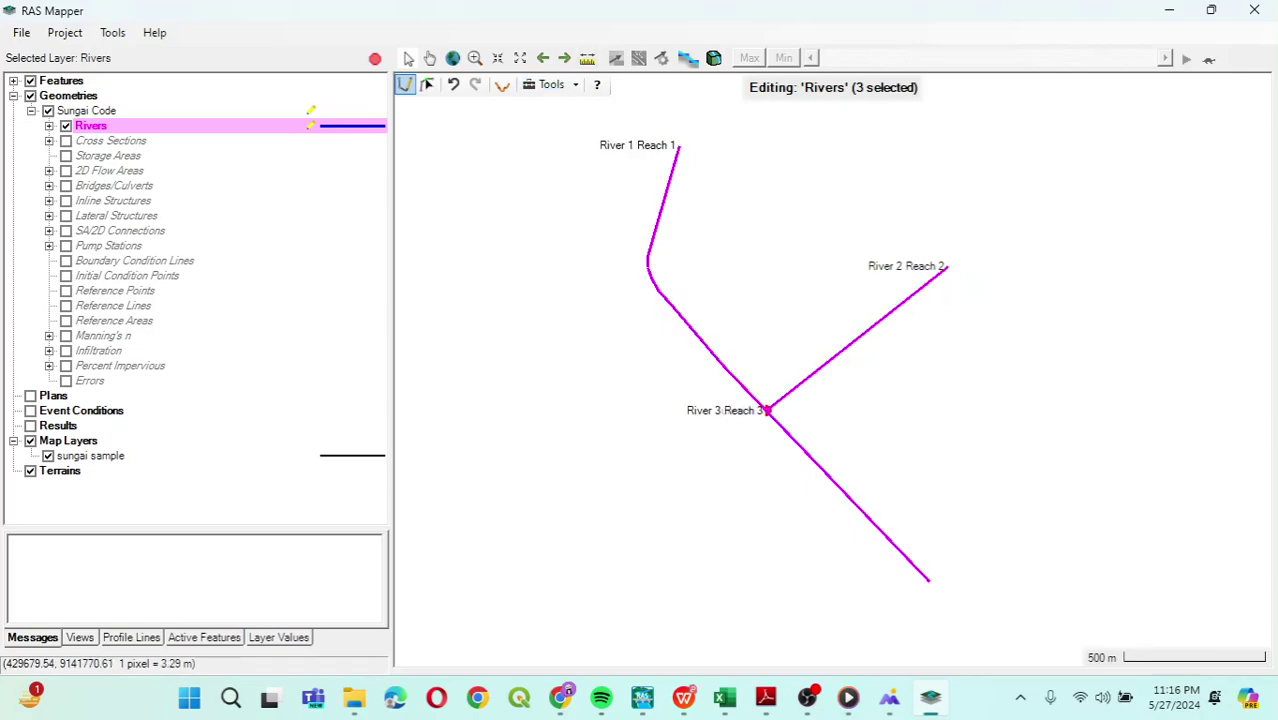
Copy all features of the sungai sample layer again and save that layer's edits.
{"action": "left_click", "coordinate": [100, 456]}
{"action": "right_click", "coordinate": [100, 456]}
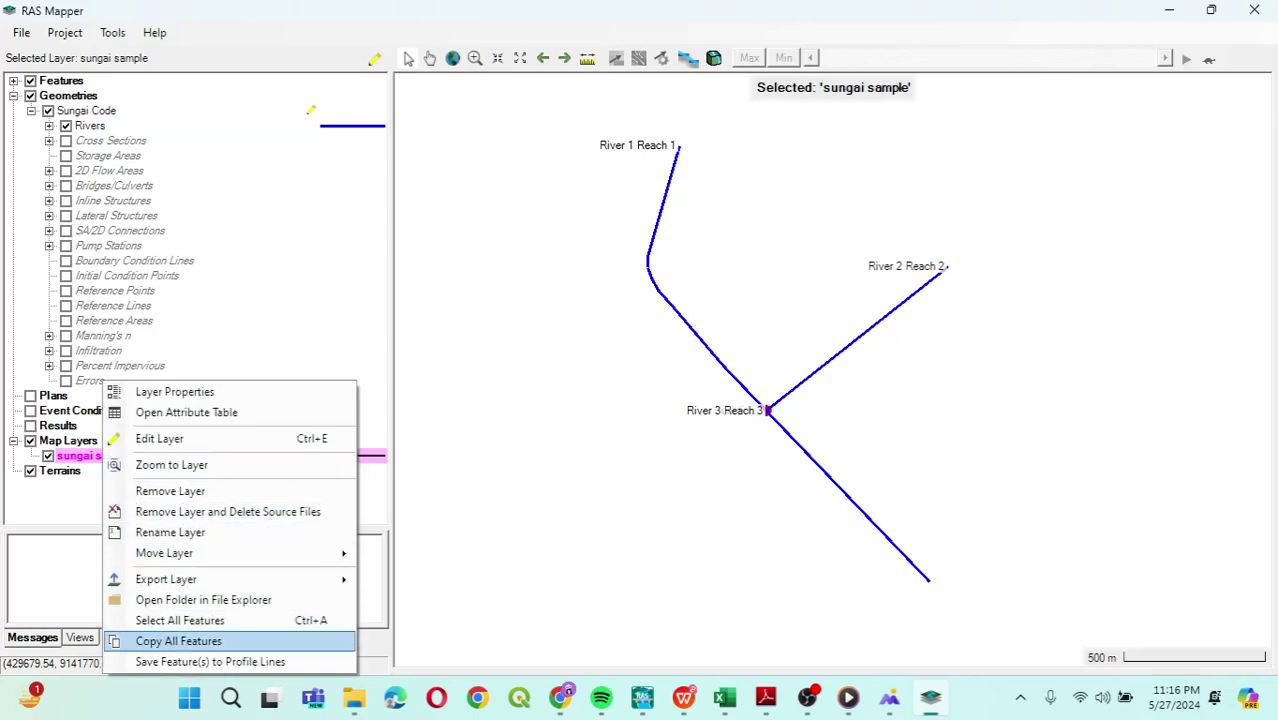
{"action": "left_click", "coordinate": [178, 641]}
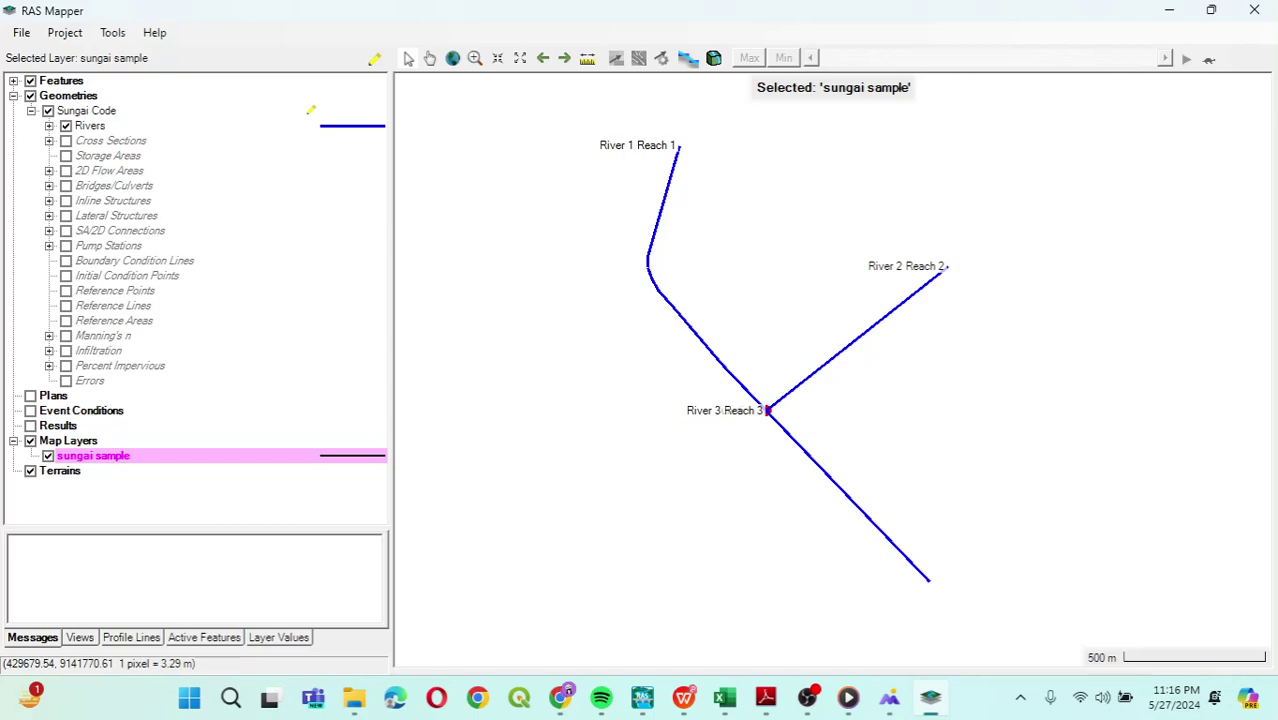
{"action": "left_click", "coordinate": [374, 60]}
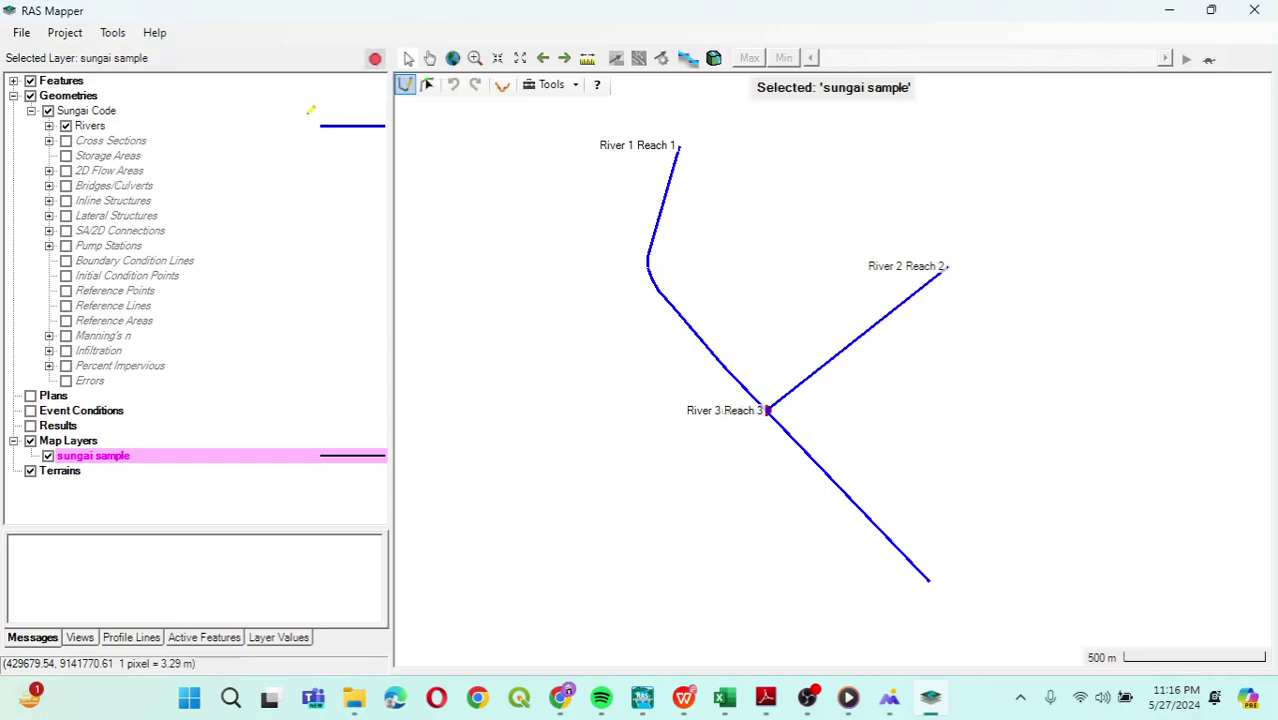
{"action": "left_click", "coordinate": [375, 58]}
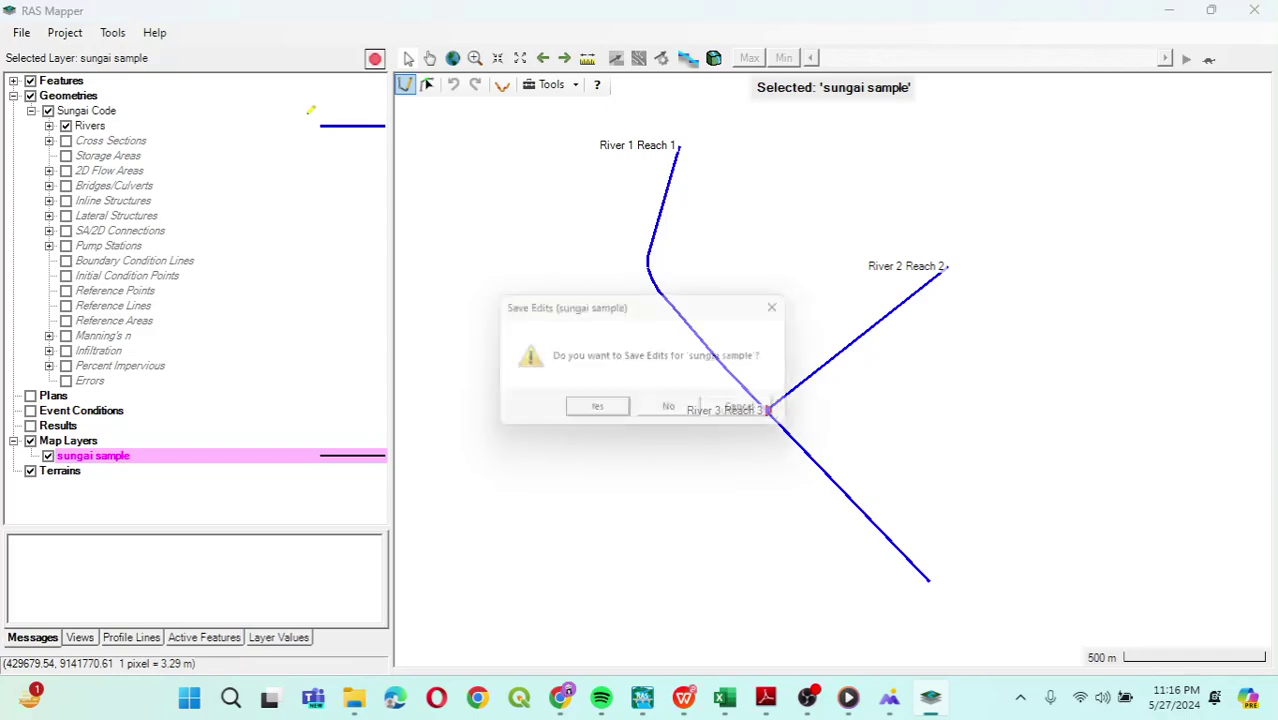
{"action": "key", "text": "Return"}
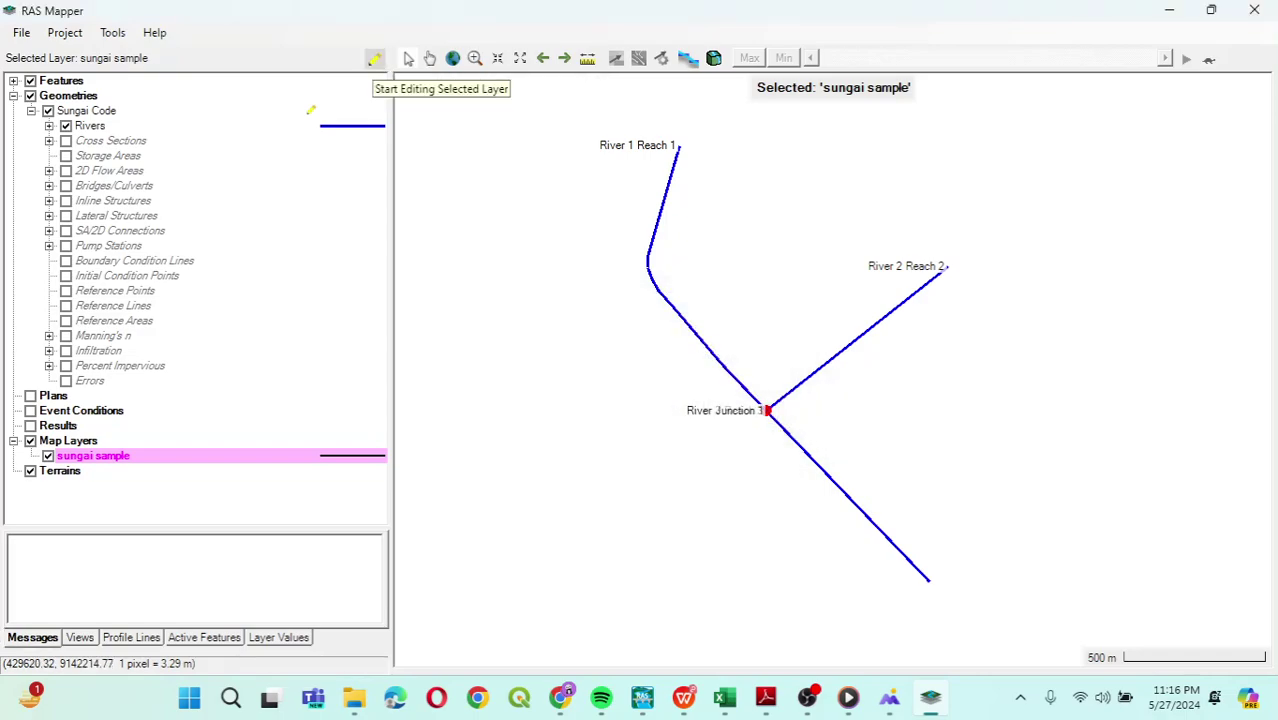
{"action": "left_click", "coordinate": [375, 58]}
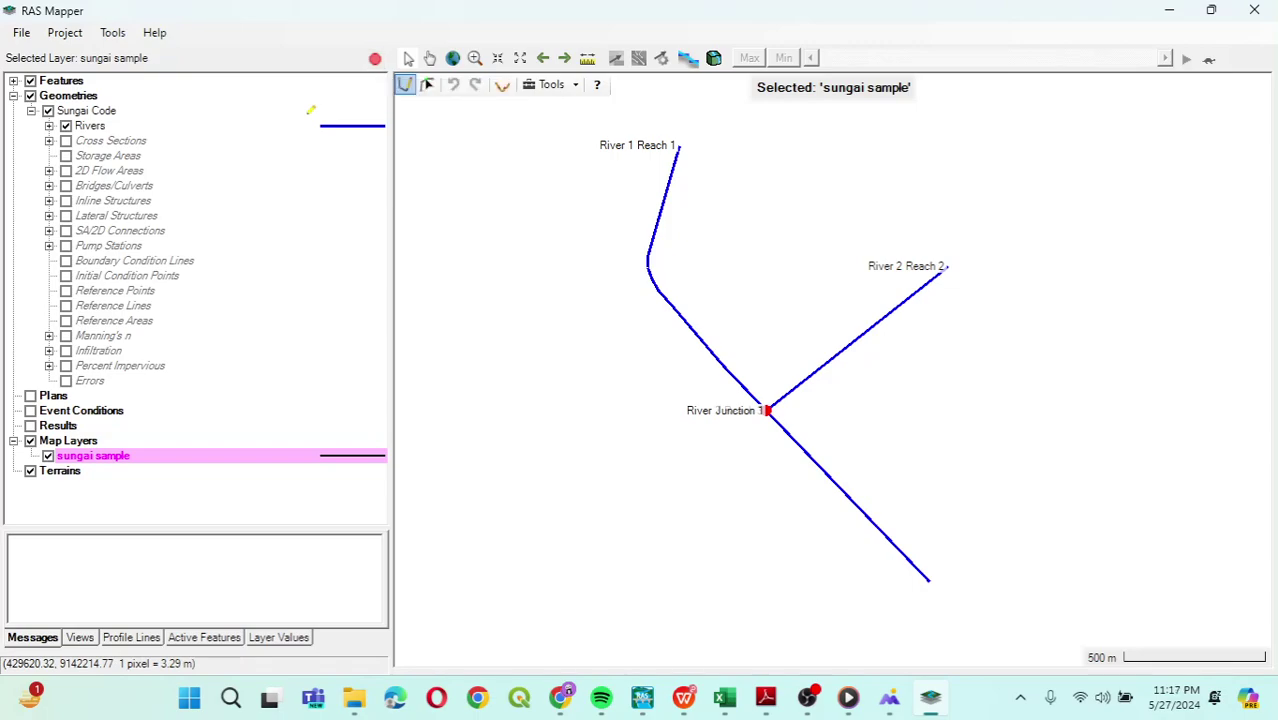
{"action": "left_click", "coordinate": [114, 123]}
{"action": "right_click", "coordinate": [115, 122]}
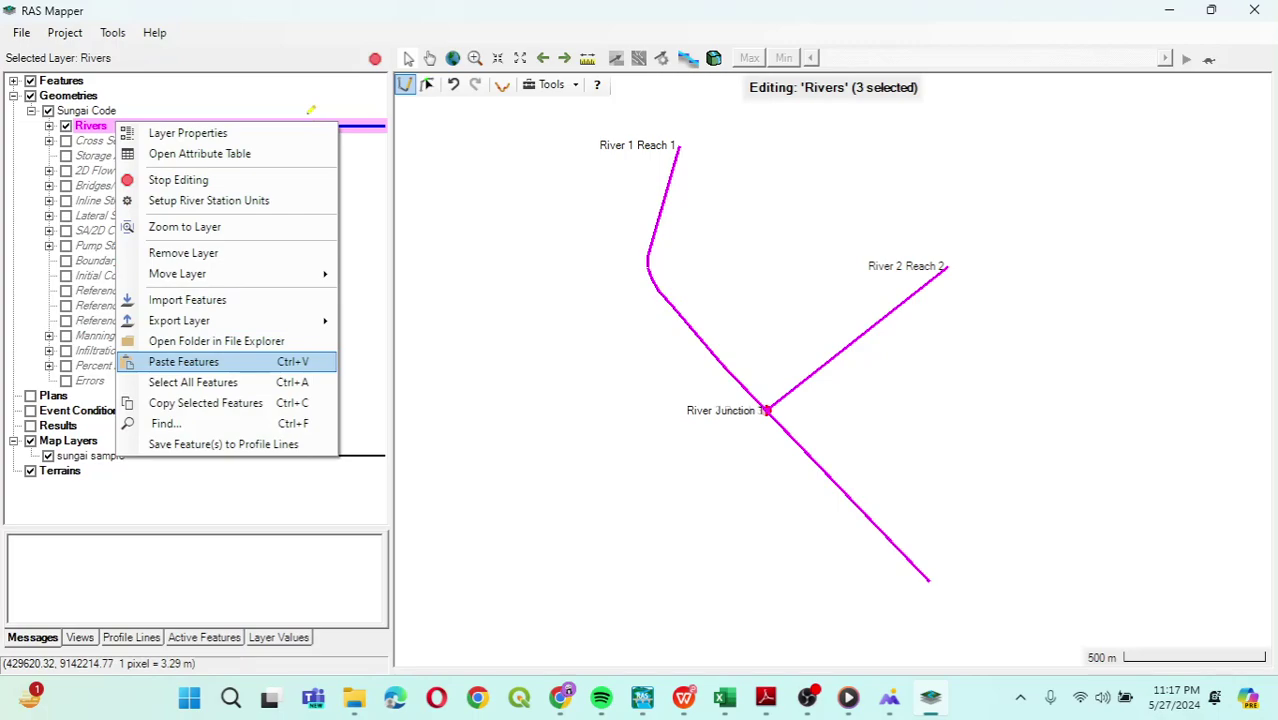
{"action": "left_click", "coordinate": [514, 266]}
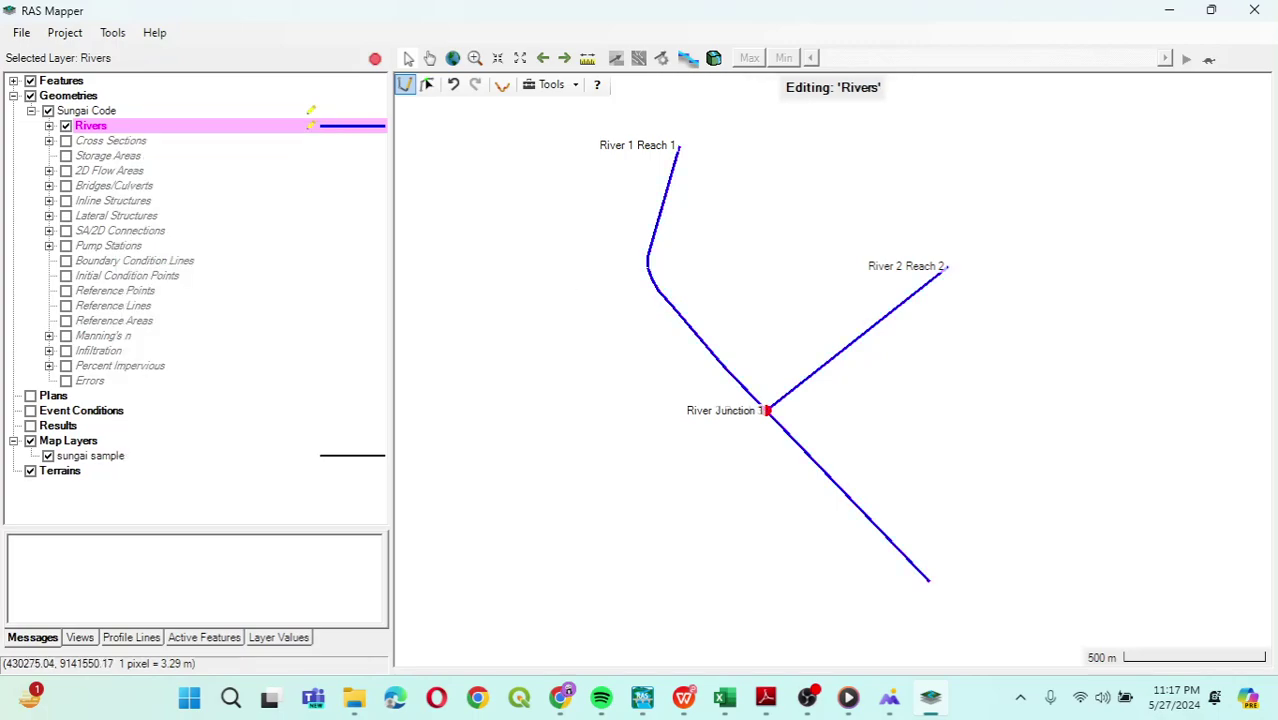
{"action": "left_click", "coordinate": [921, 427]}
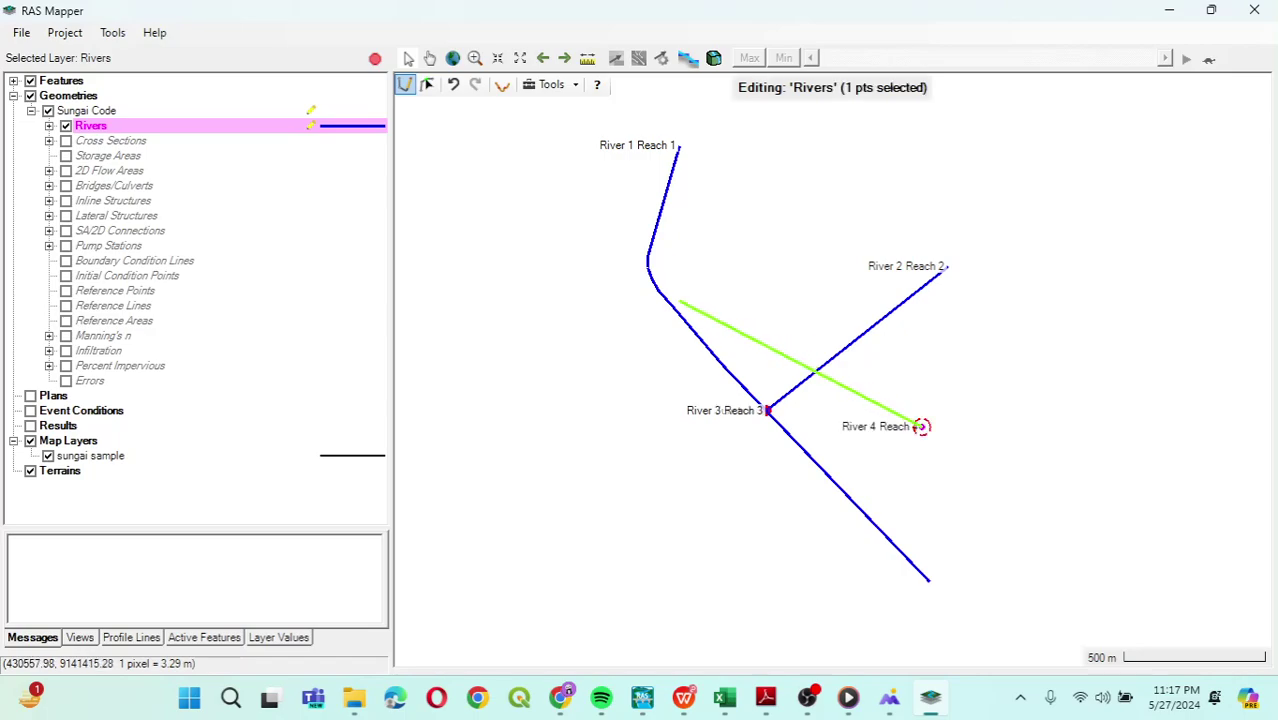
{"action": "key", "text": "Escape"}
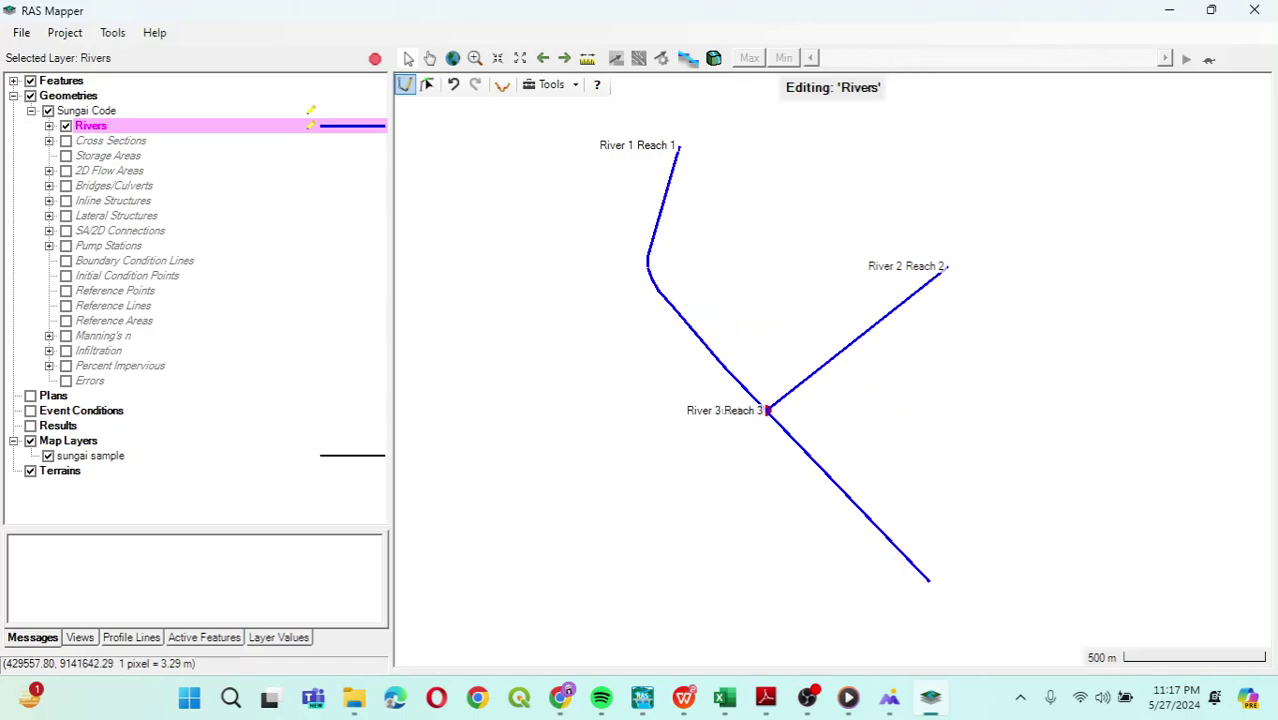
Switch to the PDF document open in WPS Office.
{"action": "left_click", "coordinate": [21, 32]}
{"action": "left_click", "coordinate": [30, 74]}
{"action": "mouse_move", "coordinate": [889, 697]}
{"action": "mouse_move", "coordinate": [766, 697]}
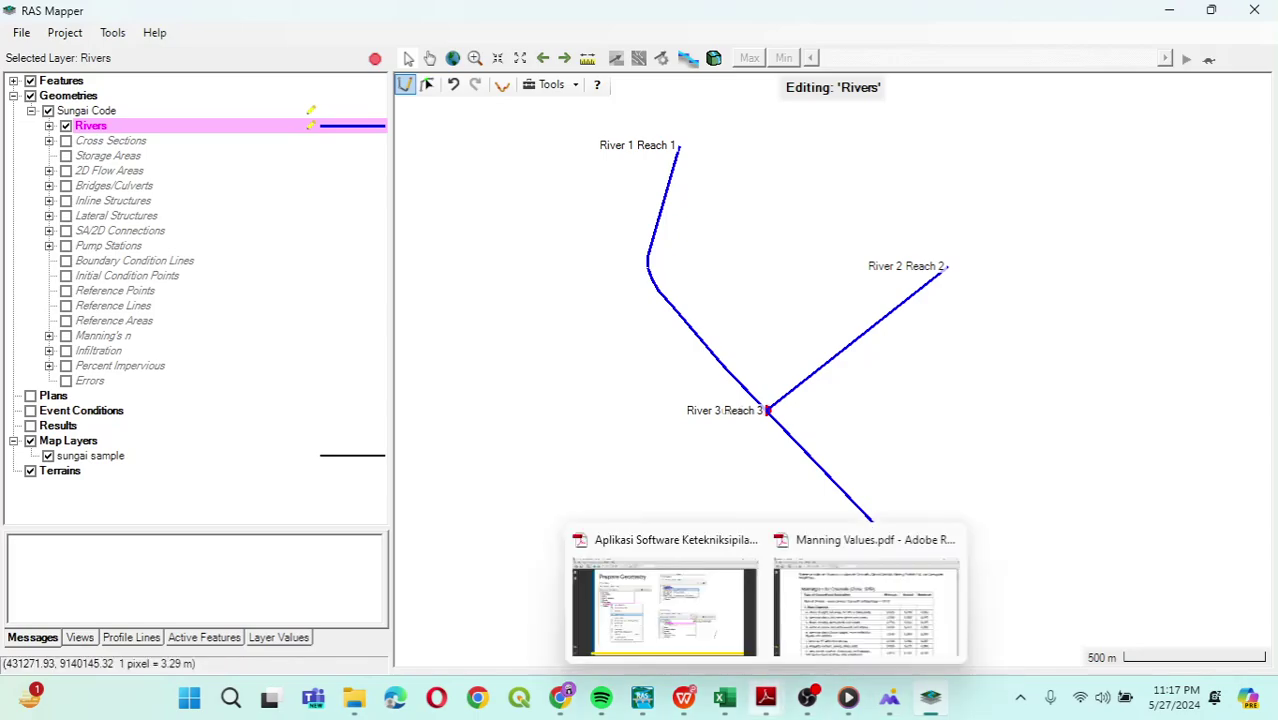
{"action": "left_click", "coordinate": [683, 697]}
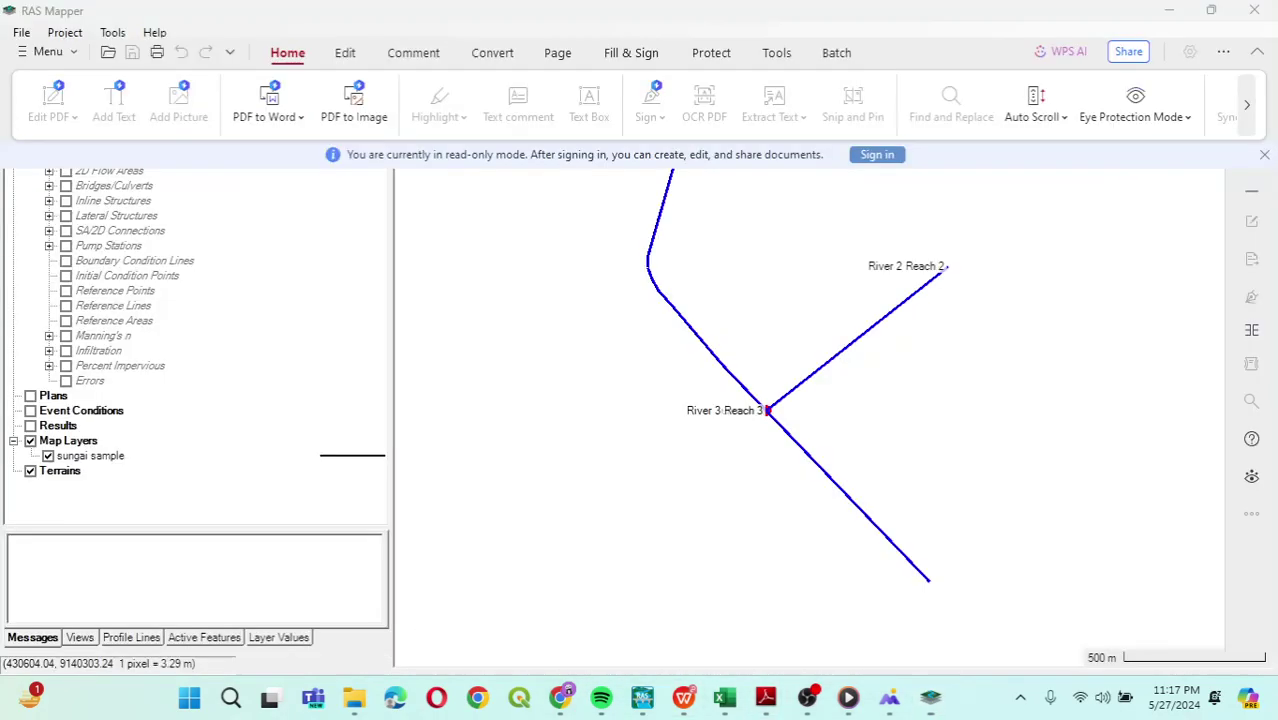
Check the river layout sketch in Soal Hecras TPP 1.pdf and return to the HEC-RAS main window.
{"action": "scroll", "coordinate": [631, 400], "scroll_direction": "up", "scroll_amount": 3}
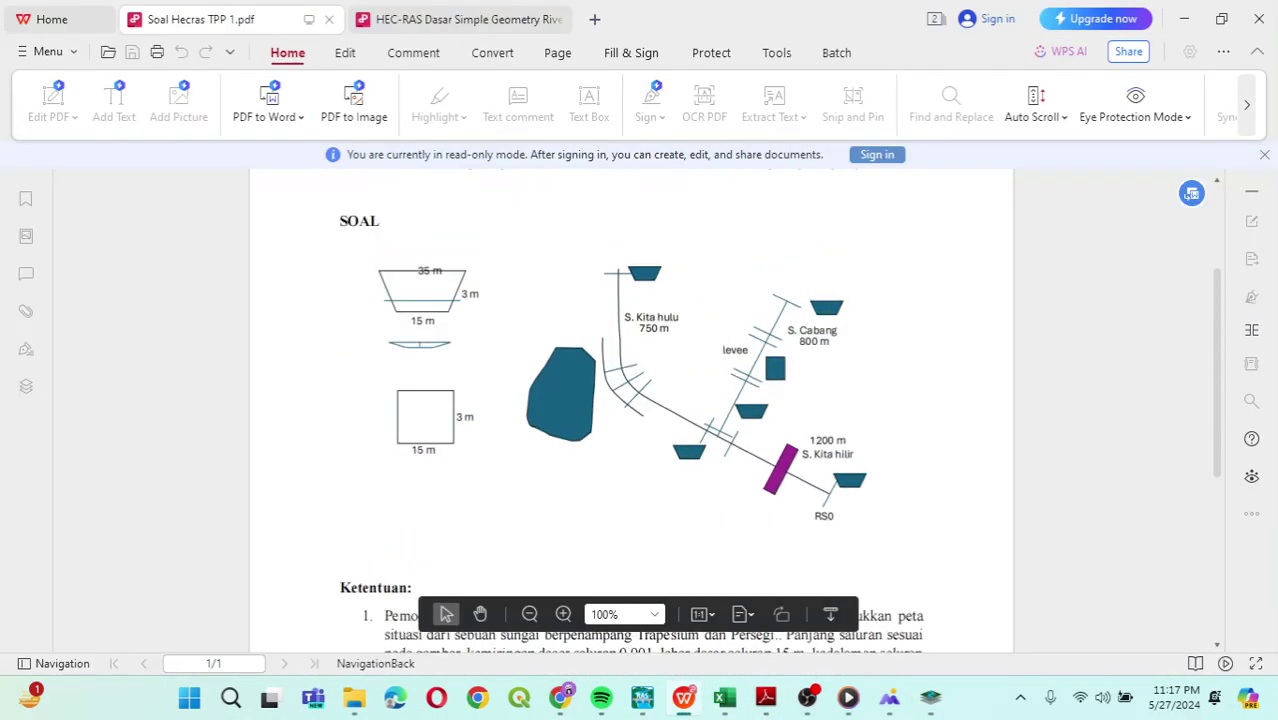
{"action": "left_click", "coordinate": [1183, 18]}
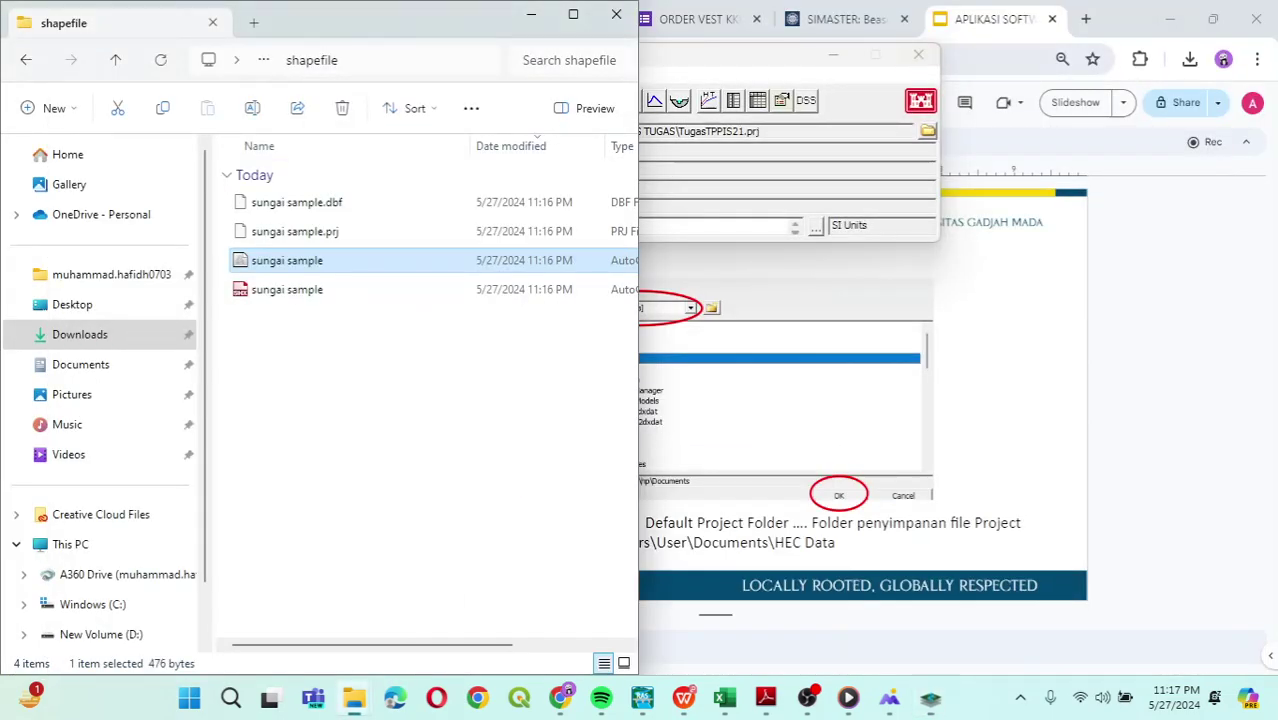
{"action": "key", "text": "alt+Tab"}
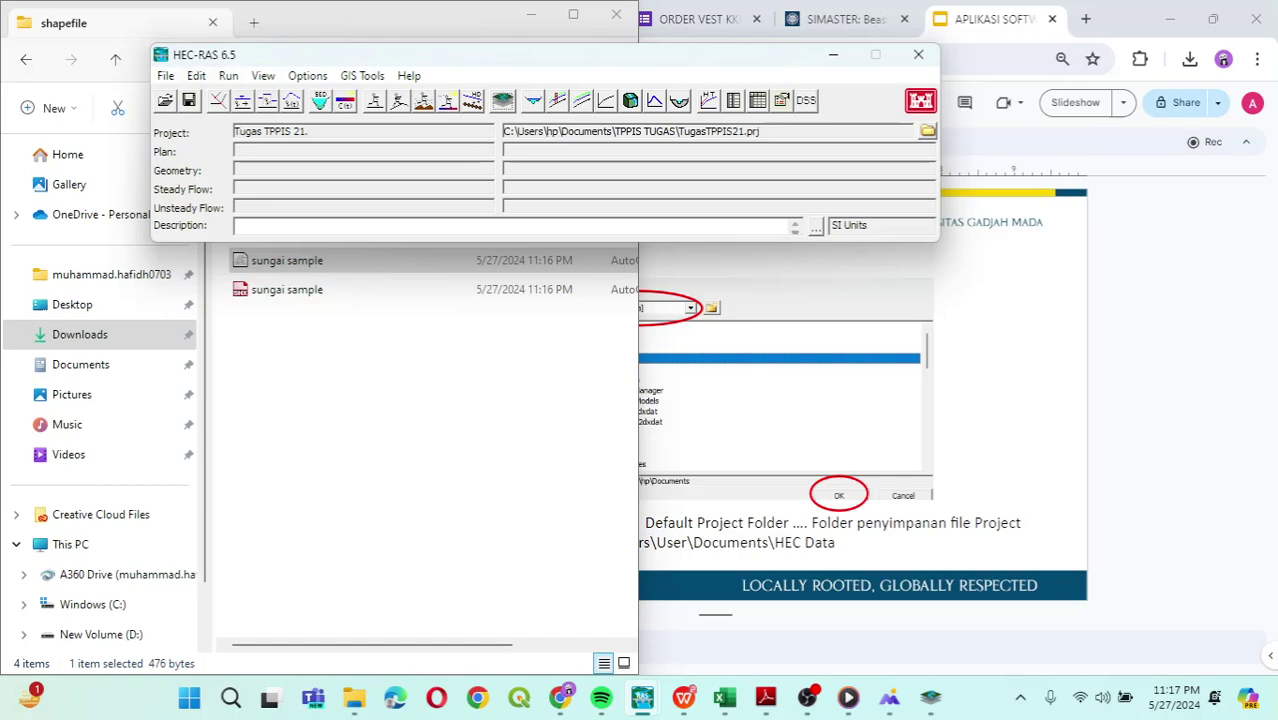
Switch to RAS Mapper, stop editing the Rivers layer with its edits saved, and return to the HEC-RAS main window.
{"action": "left_click", "coordinate": [930, 697]}
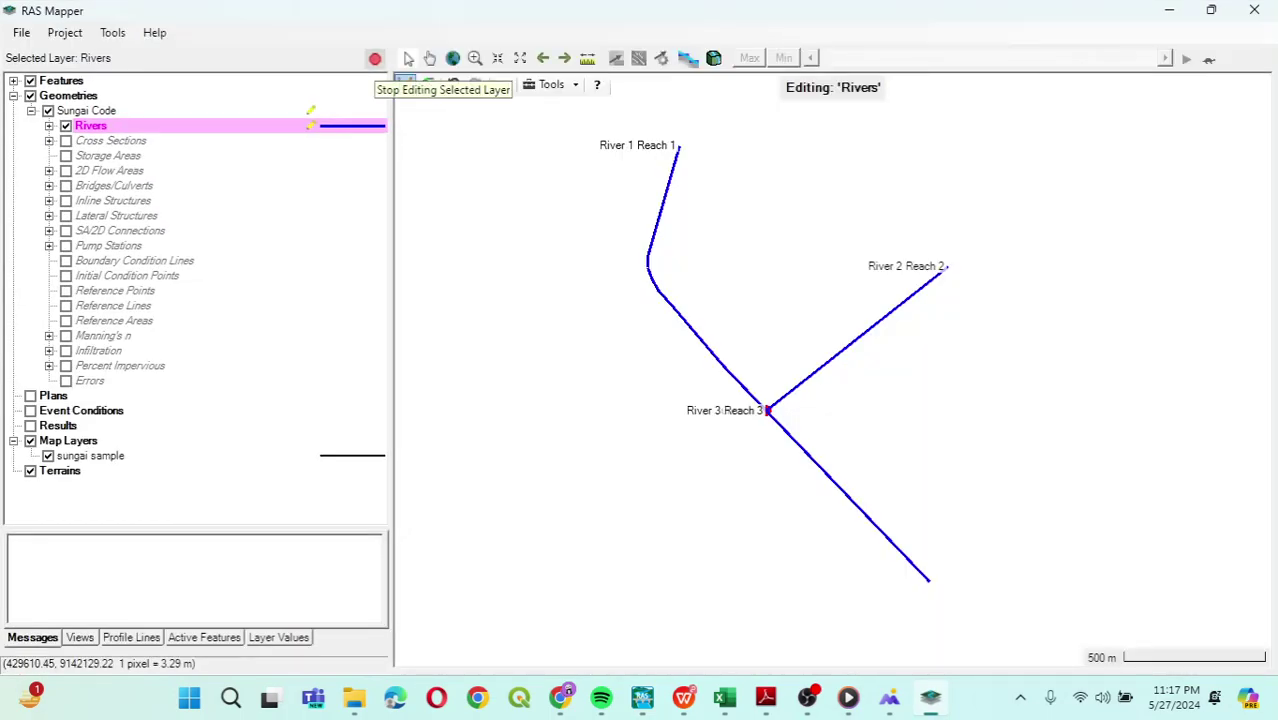
{"action": "left_click", "coordinate": [375, 58]}
{"action": "left_click", "coordinate": [592, 412]}
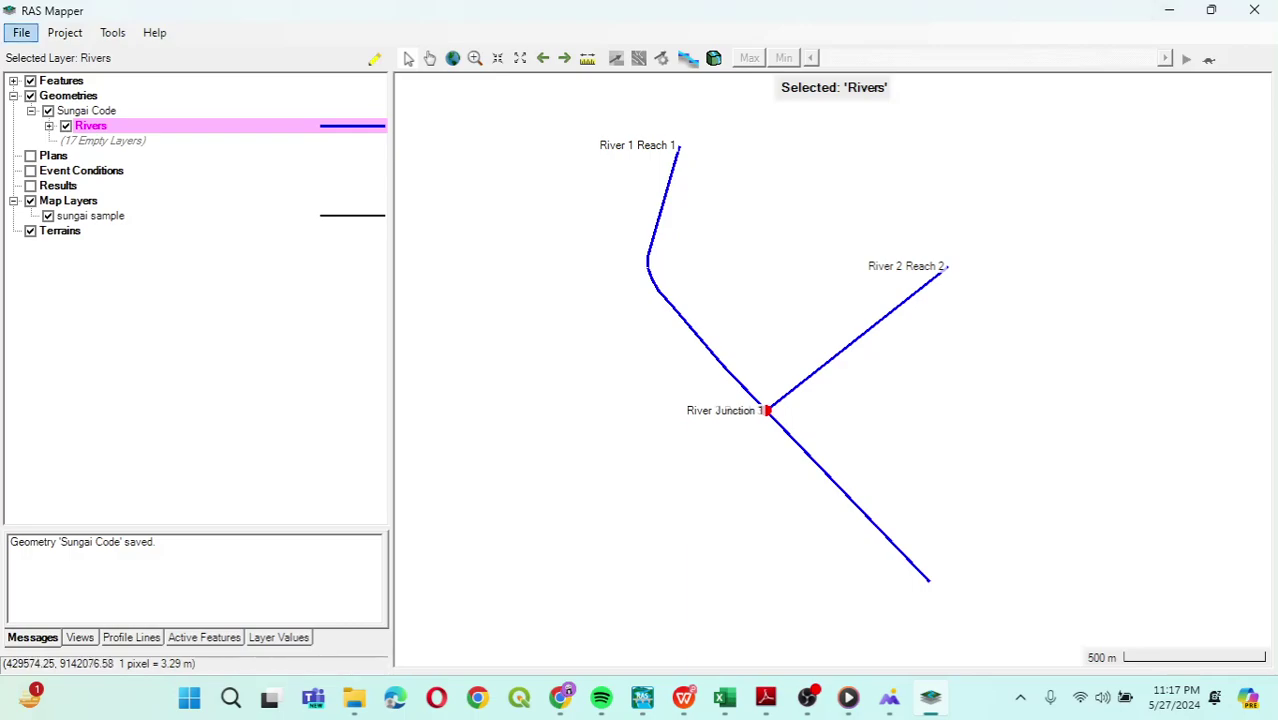
{"action": "left_click", "coordinate": [21, 32]}
{"action": "left_click", "coordinate": [48, 74]}
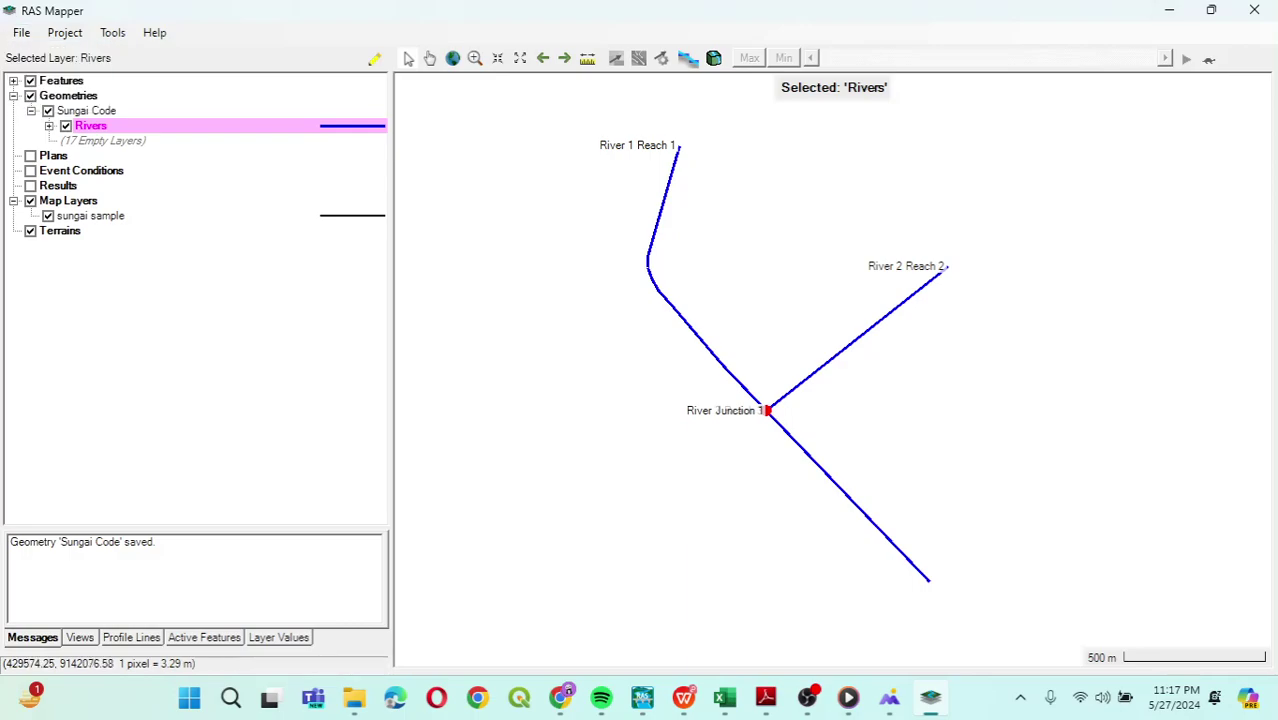
{"action": "left_click", "coordinate": [1169, 10]}
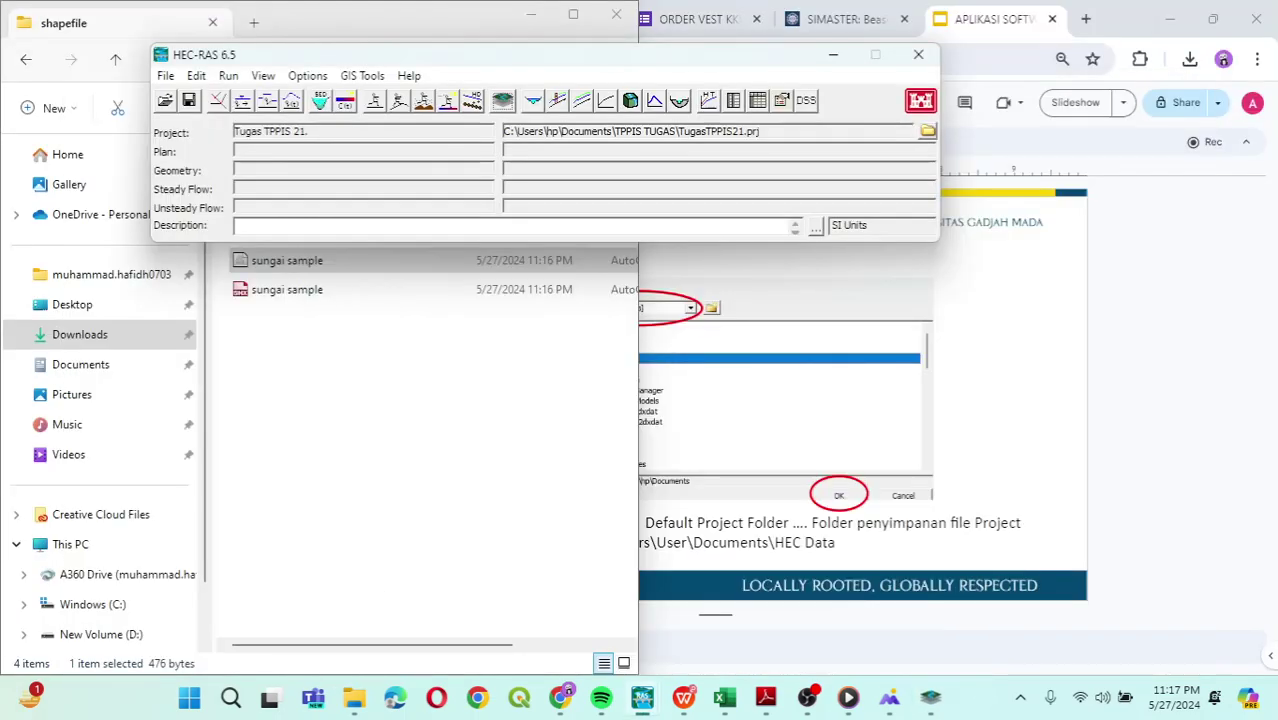
Open the Sungai Code geometry file in the Geometric Data editor.
{"action": "left_click", "coordinate": [196, 76]}
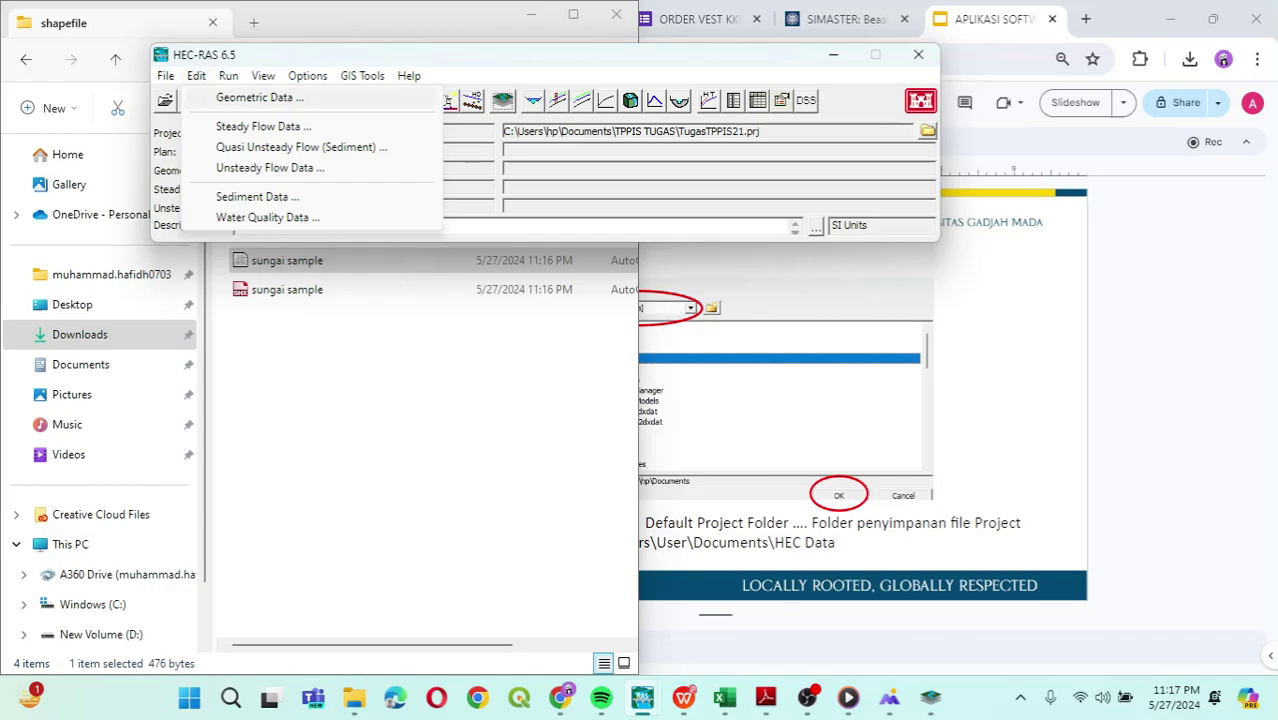
{"action": "left_click", "coordinate": [259, 97]}
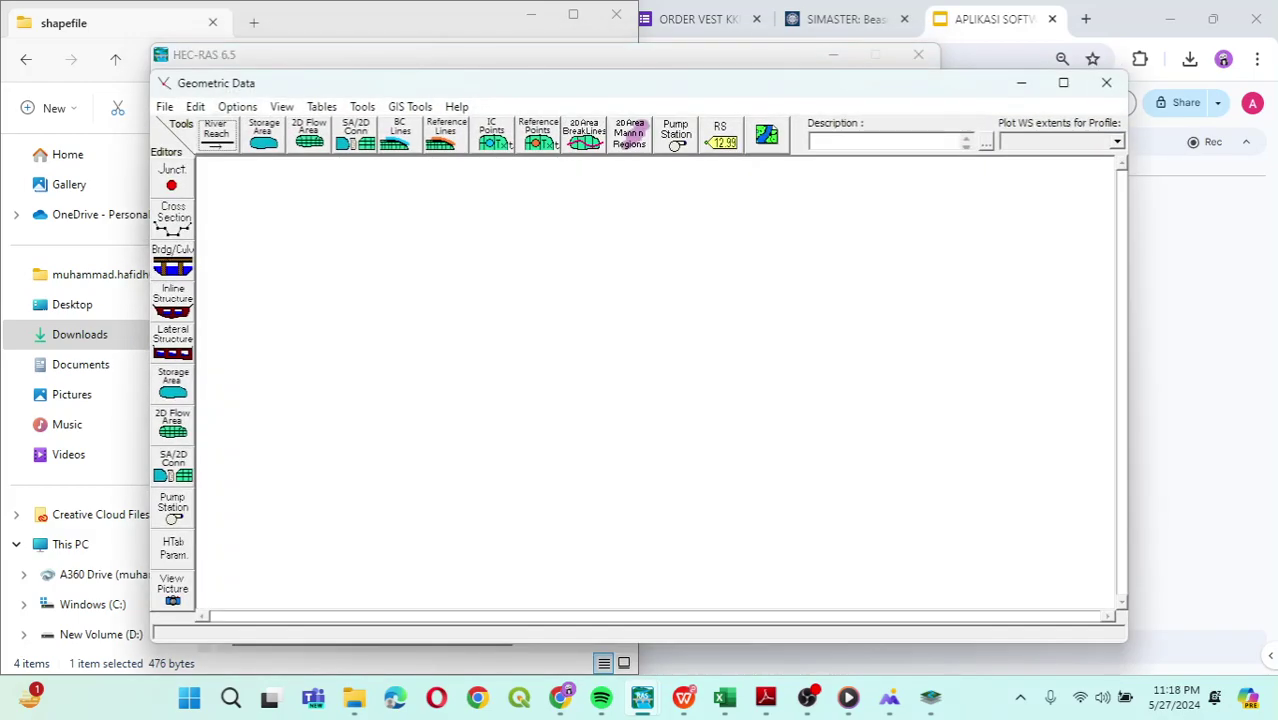
{"action": "left_click", "coordinate": [164, 106]}
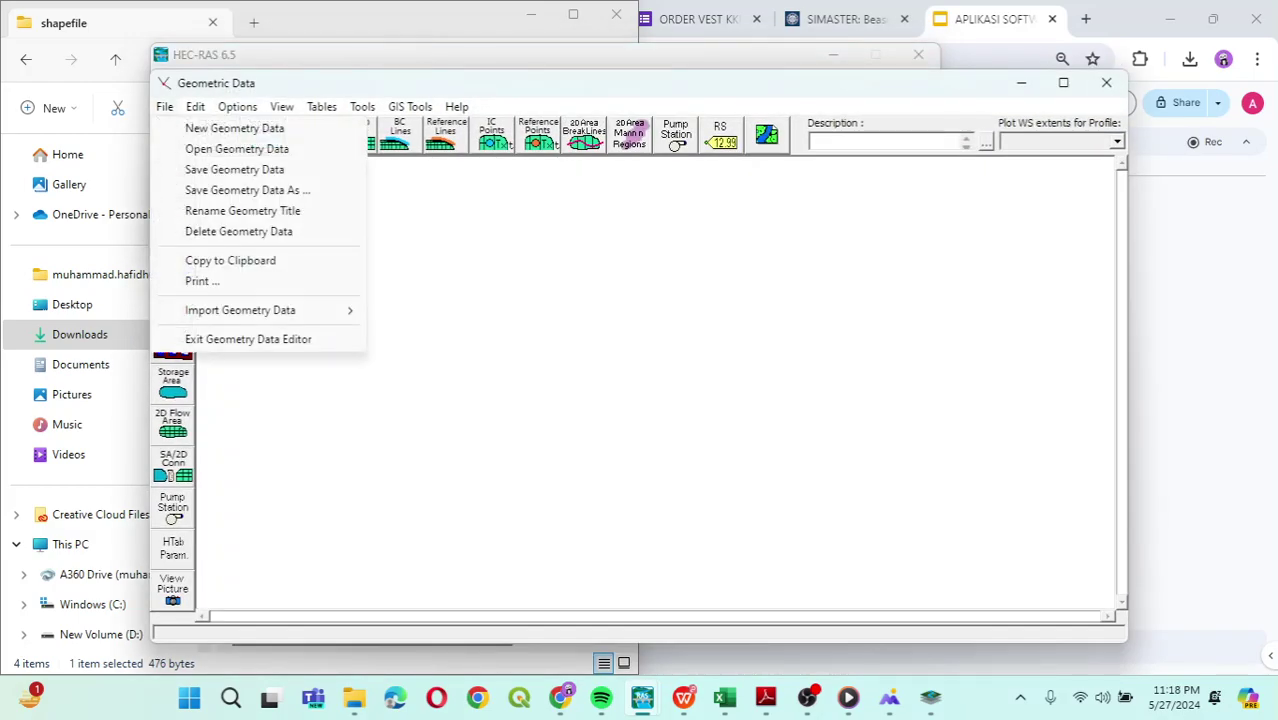
{"action": "left_click", "coordinate": [237, 148]}
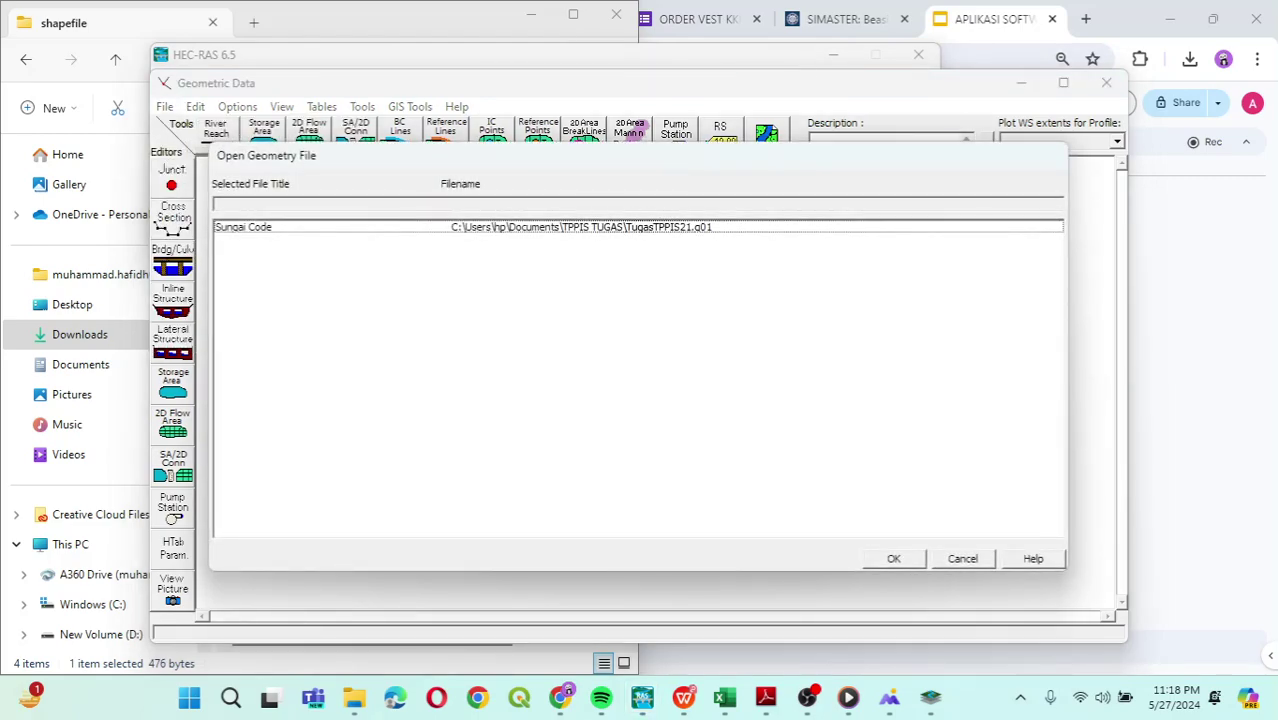
{"action": "left_click", "coordinate": [244, 227]}
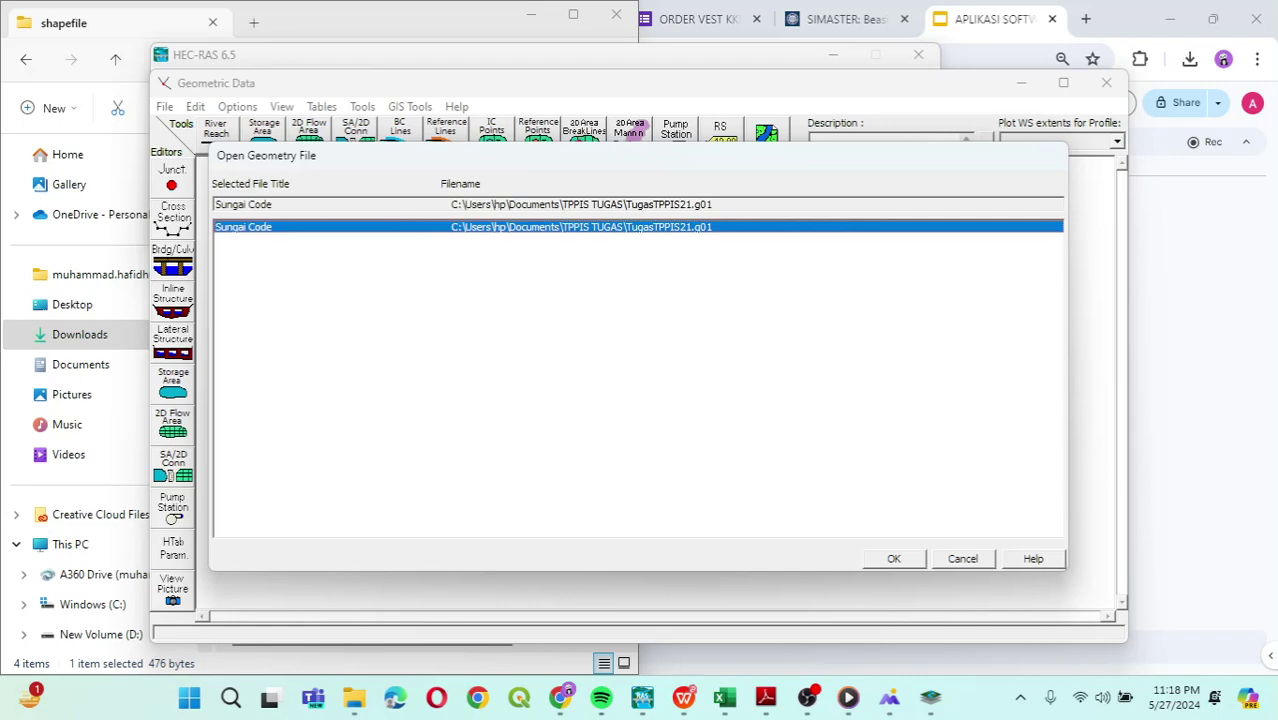
{"action": "key", "text": "Return"}
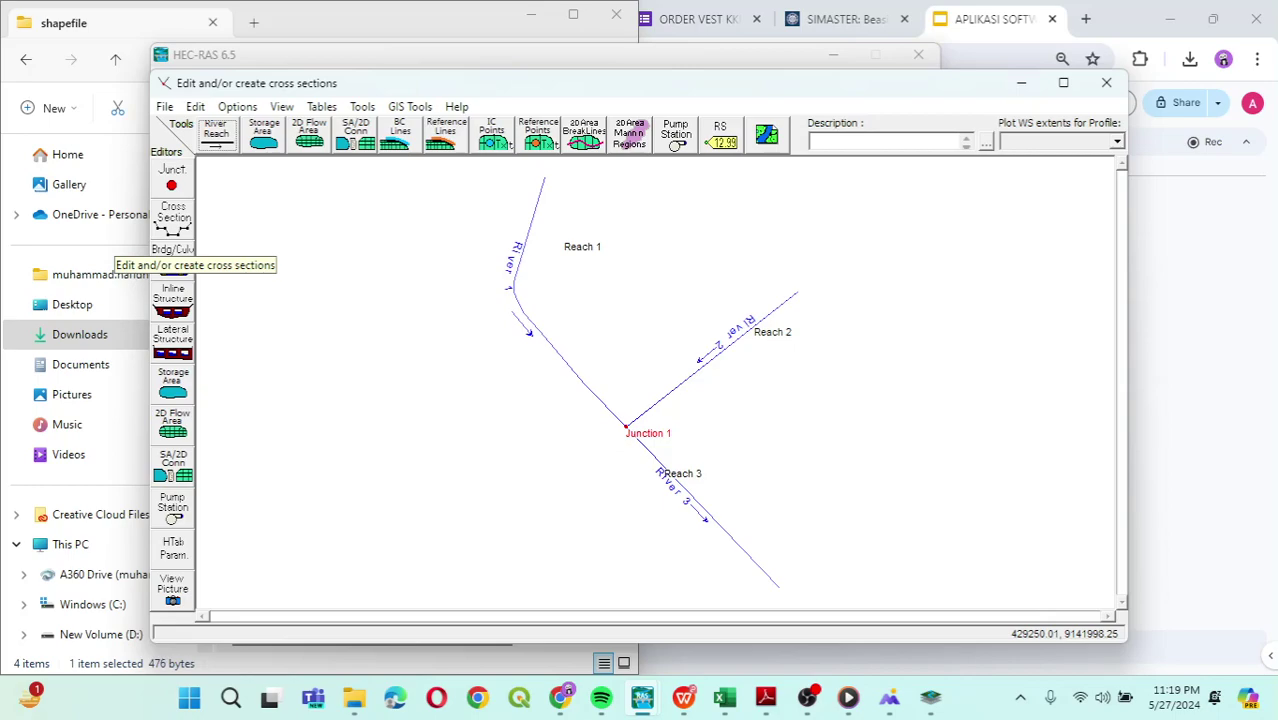
Add a new cross section at river station 750 on River 1, Reach 1, checking the reach length in the assignment PDF.
{"action": "left_click", "coordinate": [173, 222]}
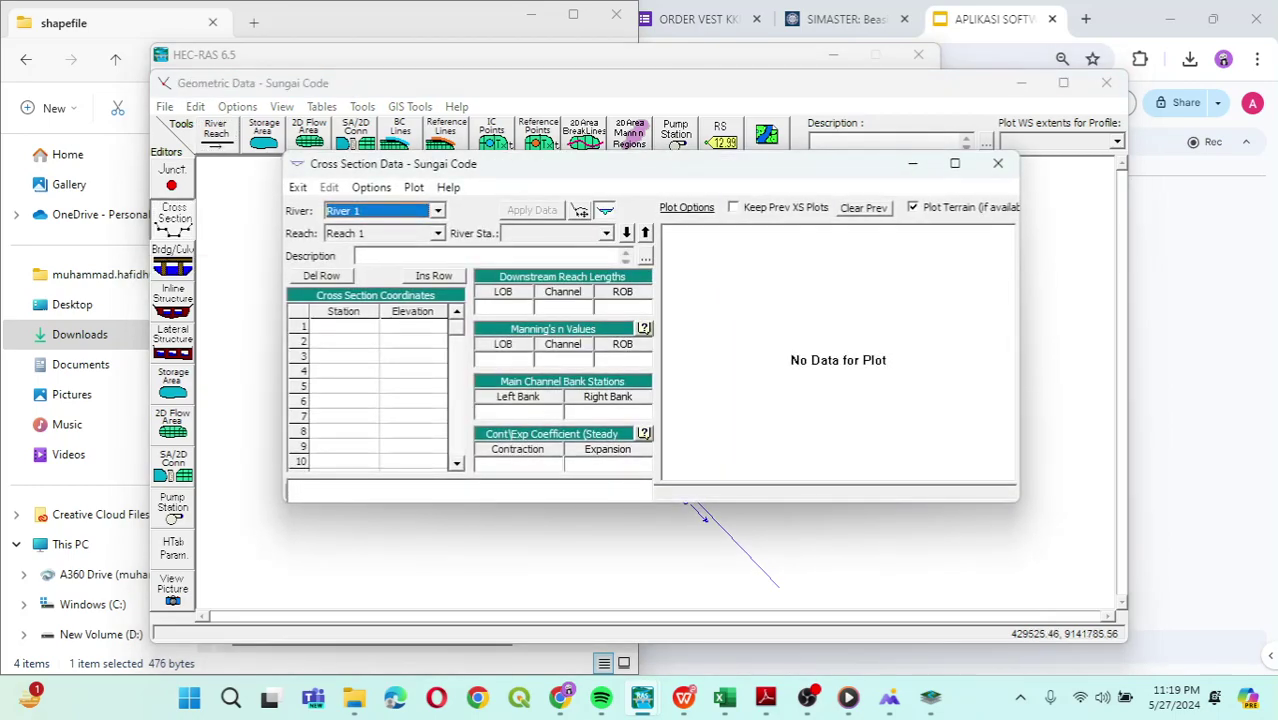
{"action": "left_click_drag", "start_coordinate": [605, 164], "coordinate": [662, 138]}
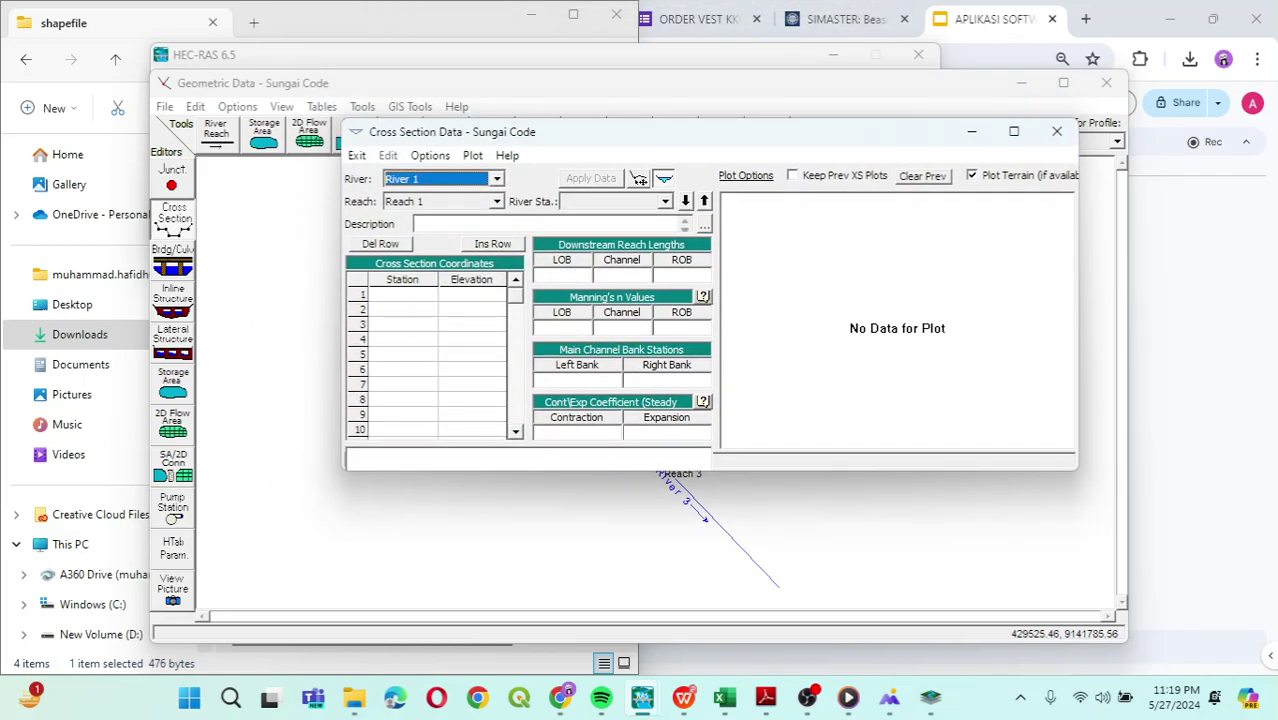
{"action": "left_click_drag", "start_coordinate": [588, 138], "coordinate": [968, 194]}
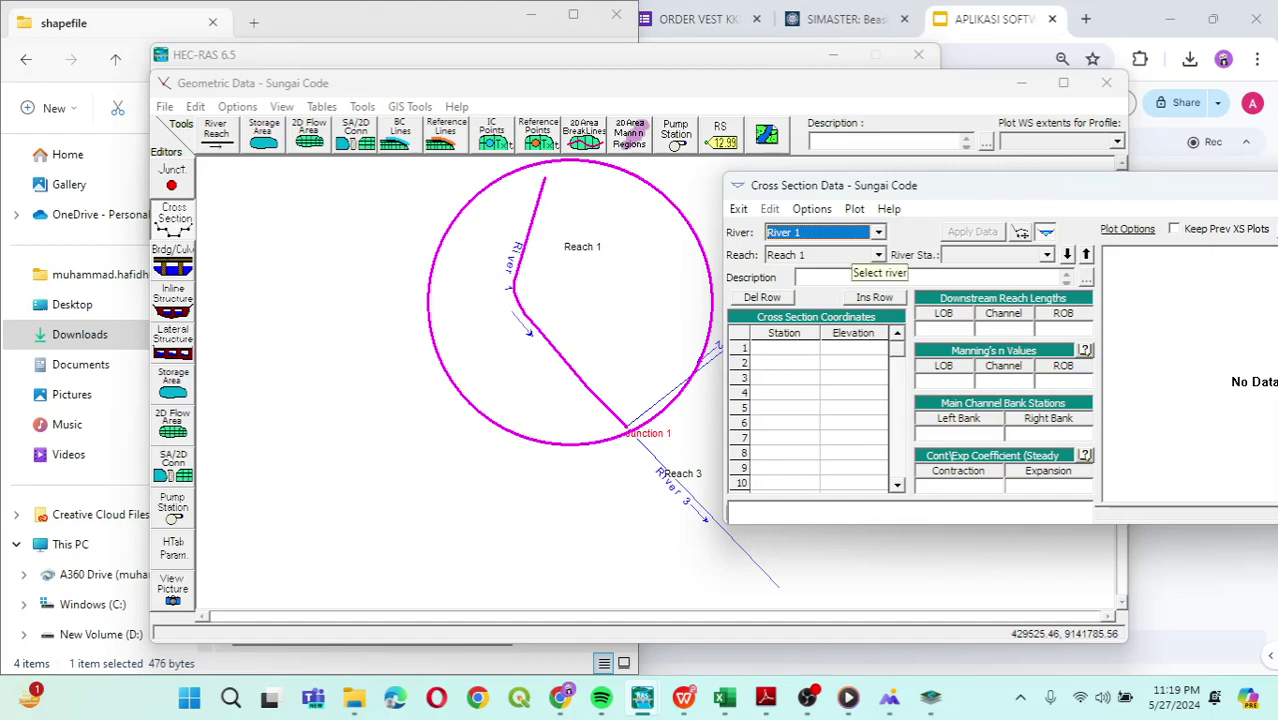
{"action": "left_click", "coordinate": [811, 208]}
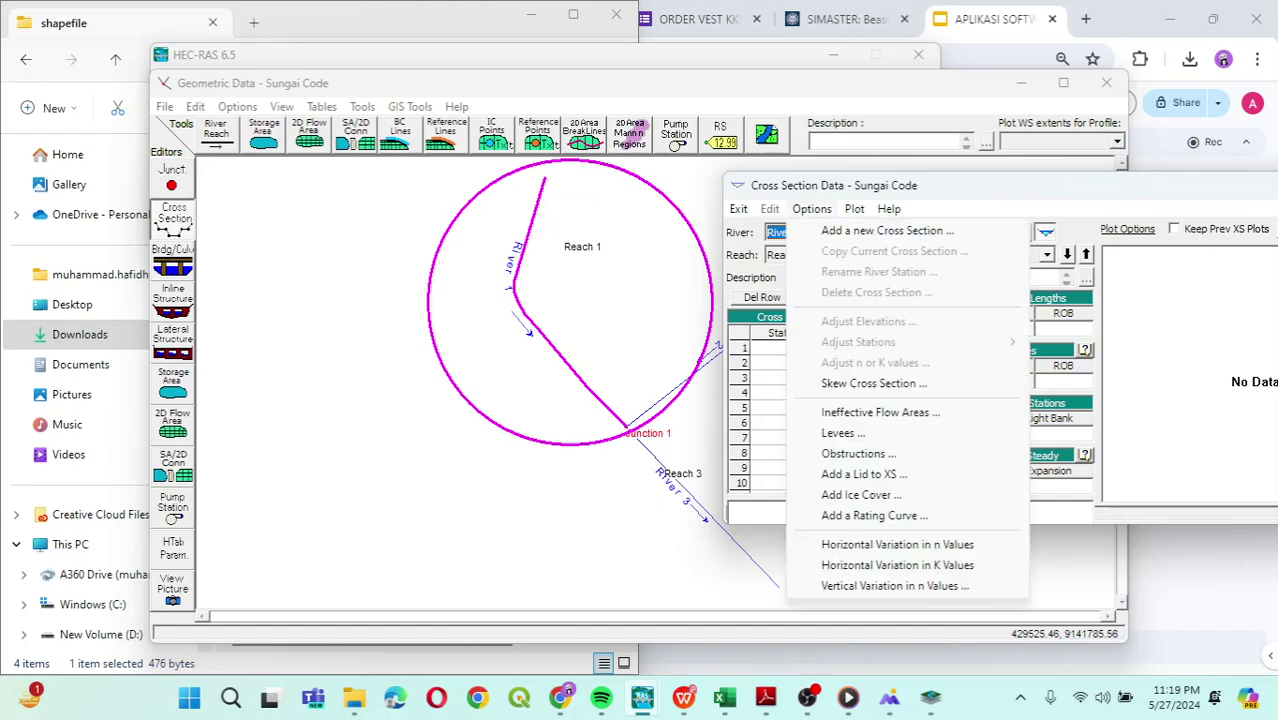
{"action": "left_click", "coordinate": [887, 230]}
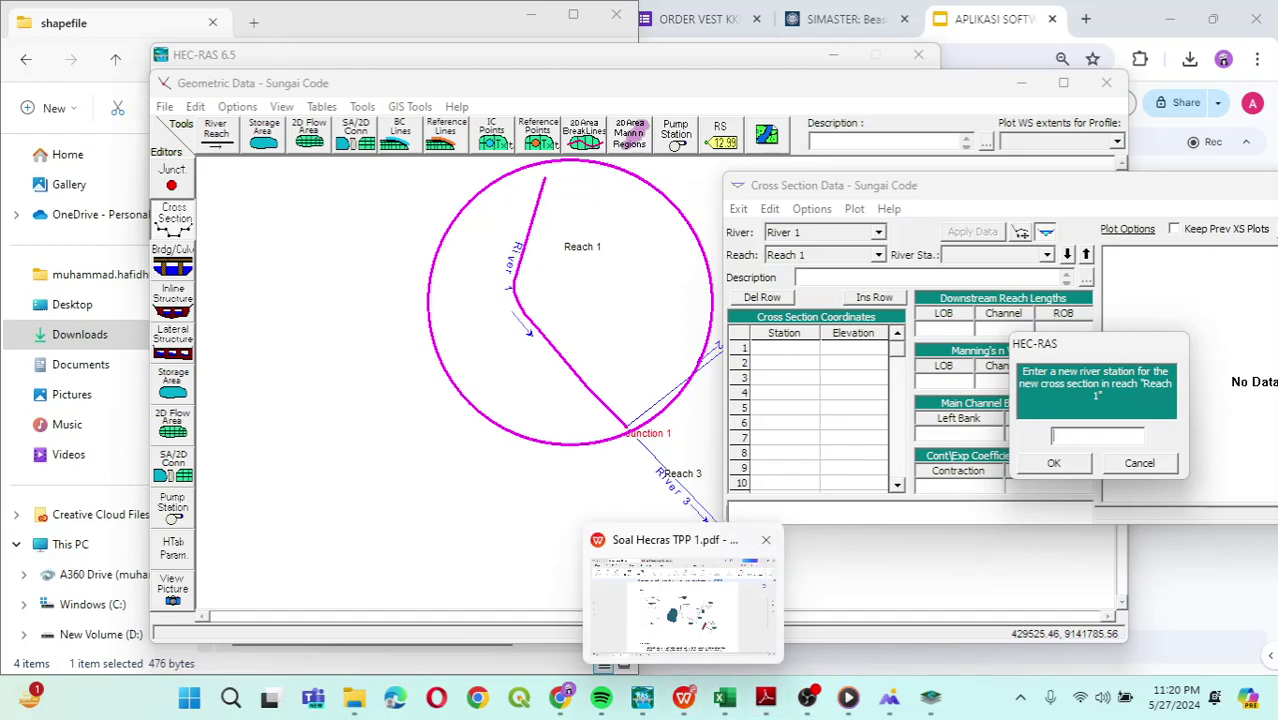
{"action": "left_click", "coordinate": [683, 697]}
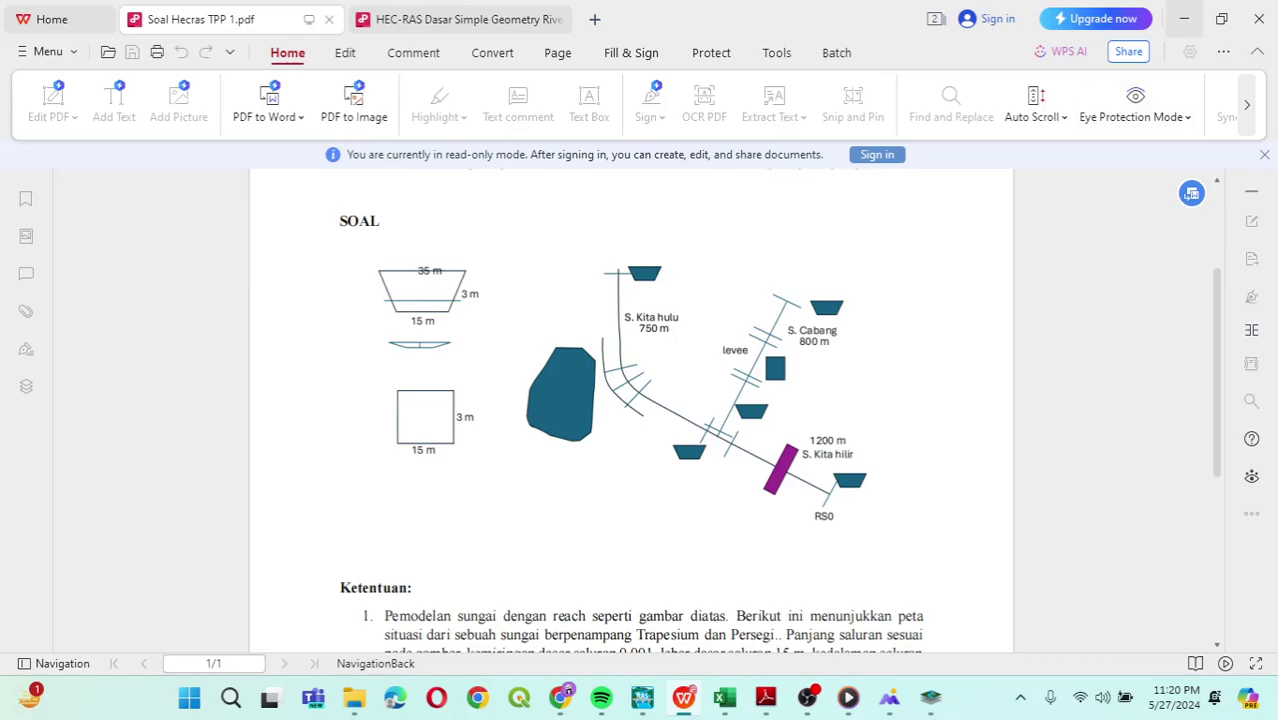
{"action": "left_click", "coordinate": [1183, 18]}
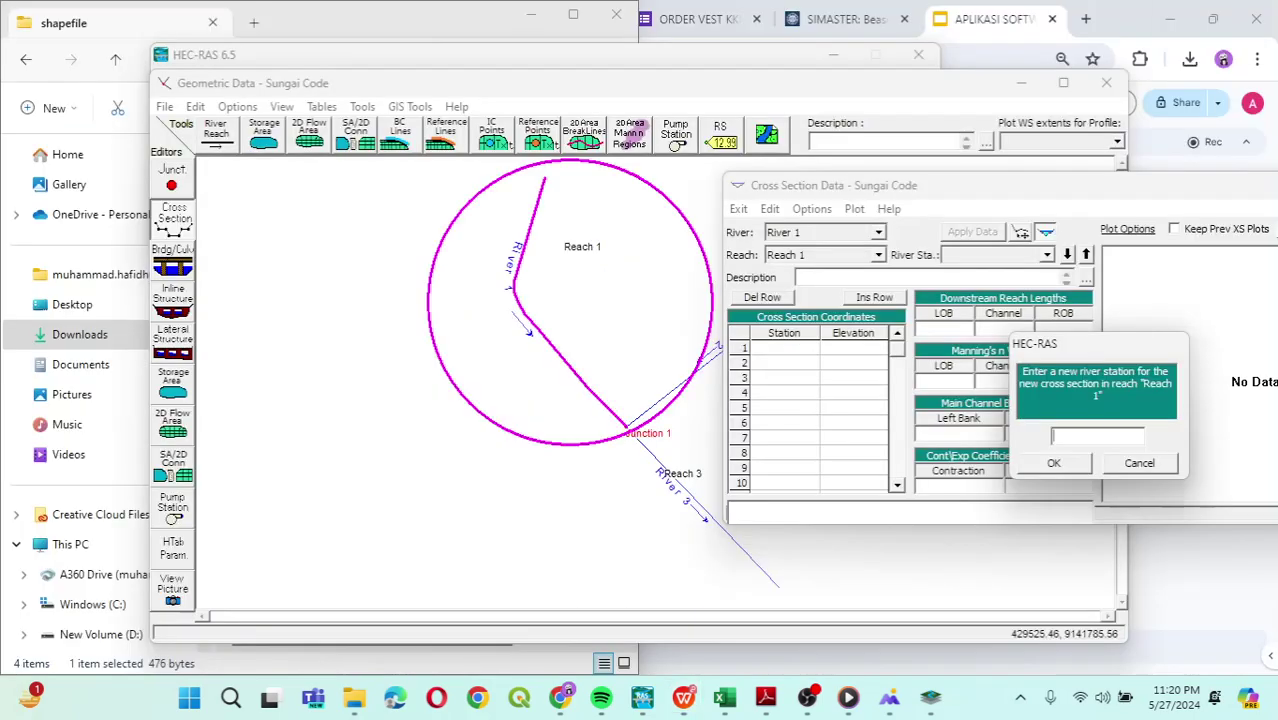
{"action": "type", "text": "750"}
{"action": "key", "text": "Return"}
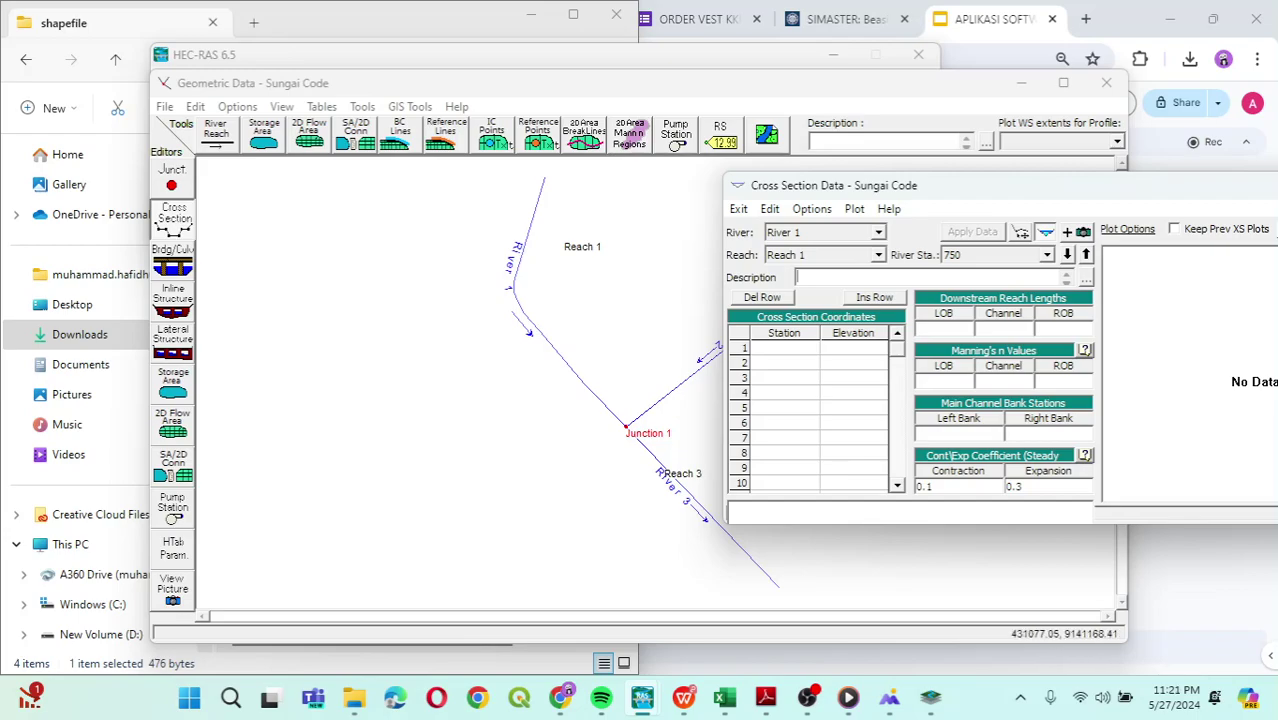
View River 2 and River 3 in the cross section editor and compare them with the schematic, ending on River 1, Reach 1.
{"action": "left_click", "coordinate": [878, 232]}
{"action": "left_click", "coordinate": [820, 261]}
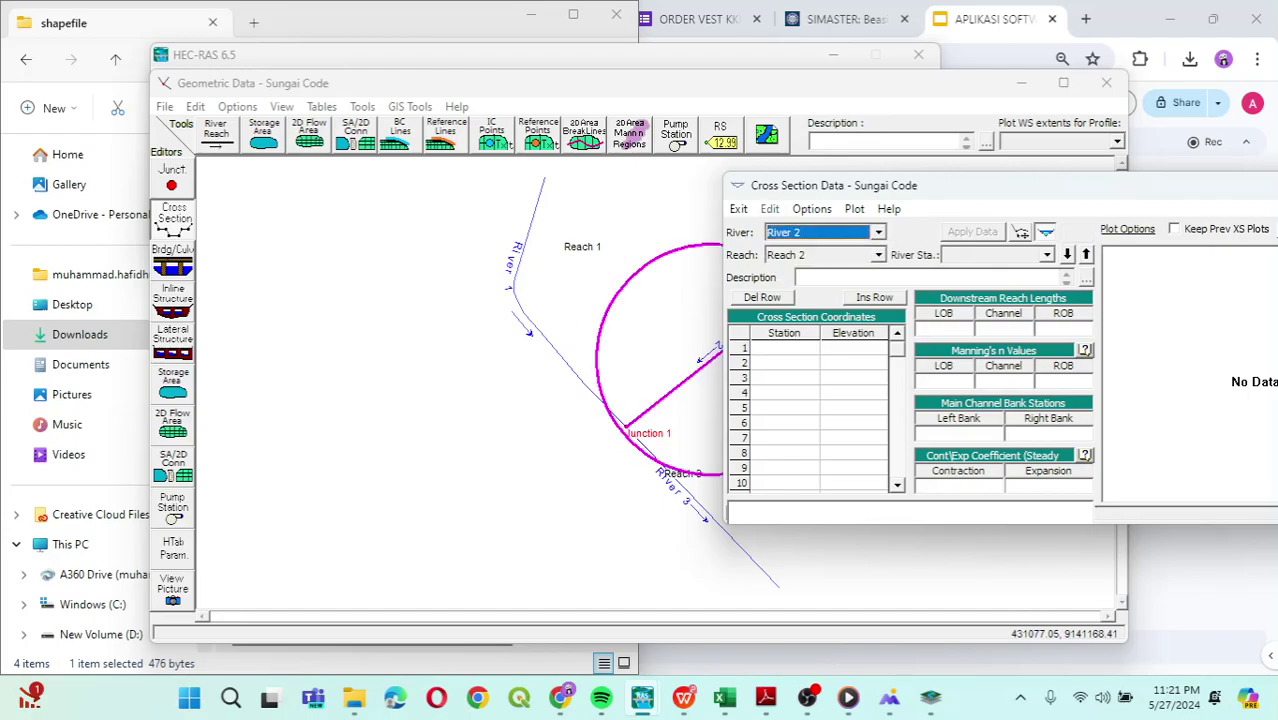
{"action": "left_click", "coordinate": [878, 232]}
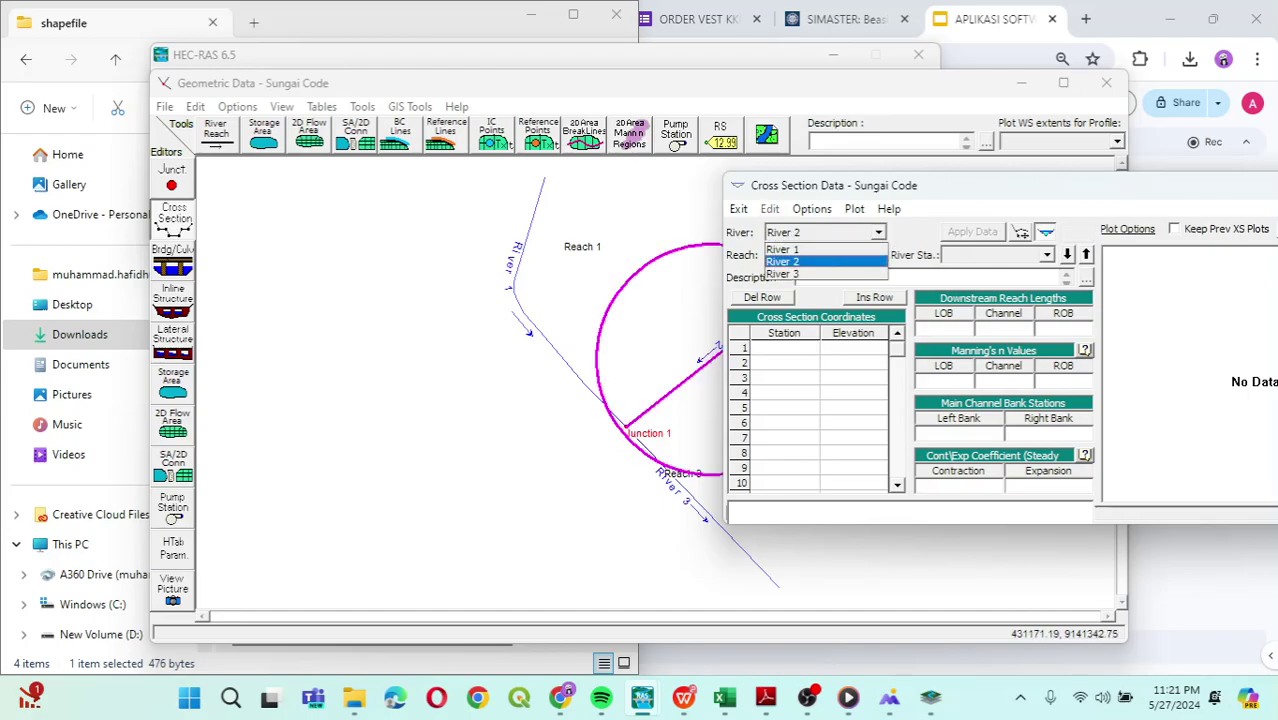
{"action": "left_click", "coordinate": [820, 276]}
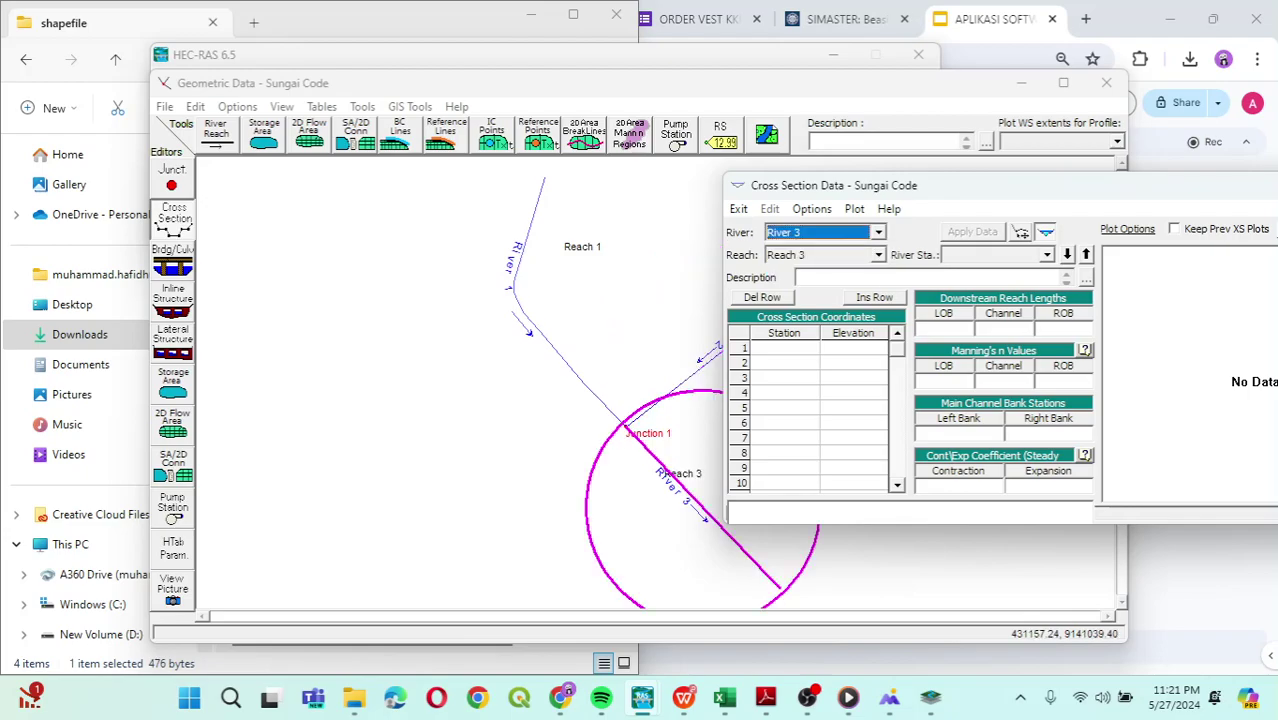
{"action": "left_click_drag", "start_coordinate": [834, 185], "coordinate": [862, 52]}
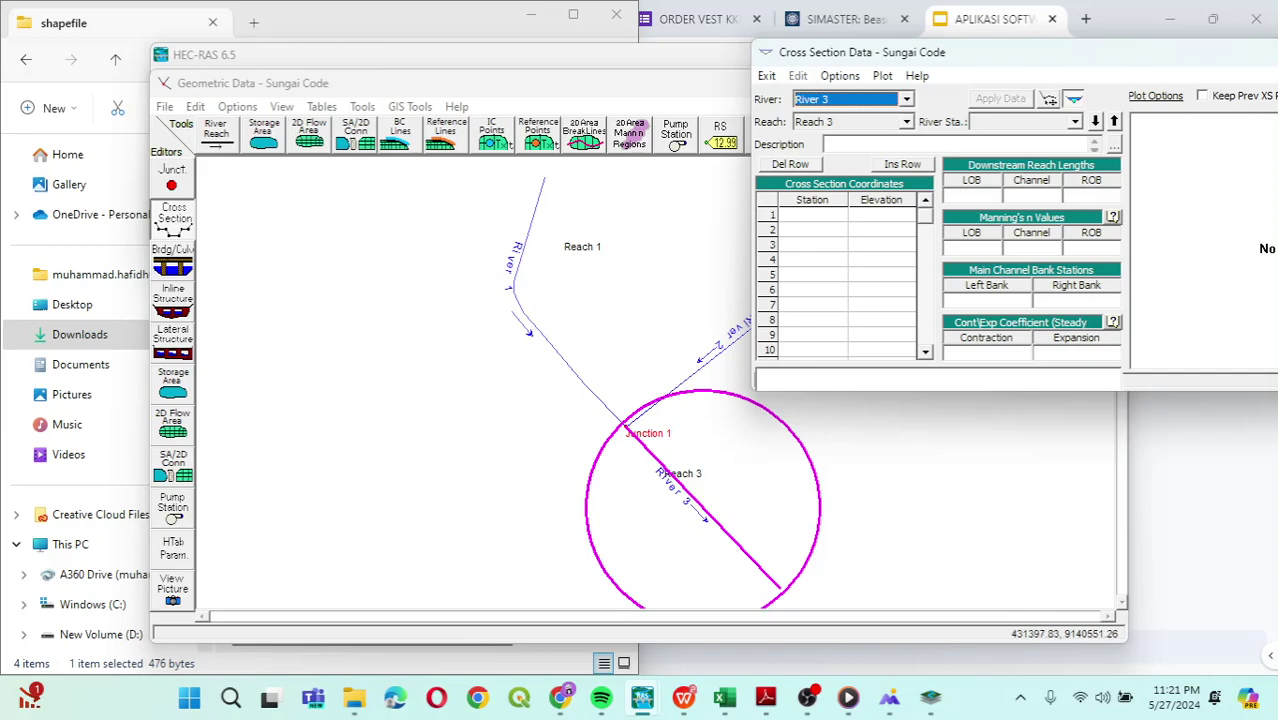
{"action": "left_click_drag", "start_coordinate": [850, 52], "coordinate": [921, 43]}
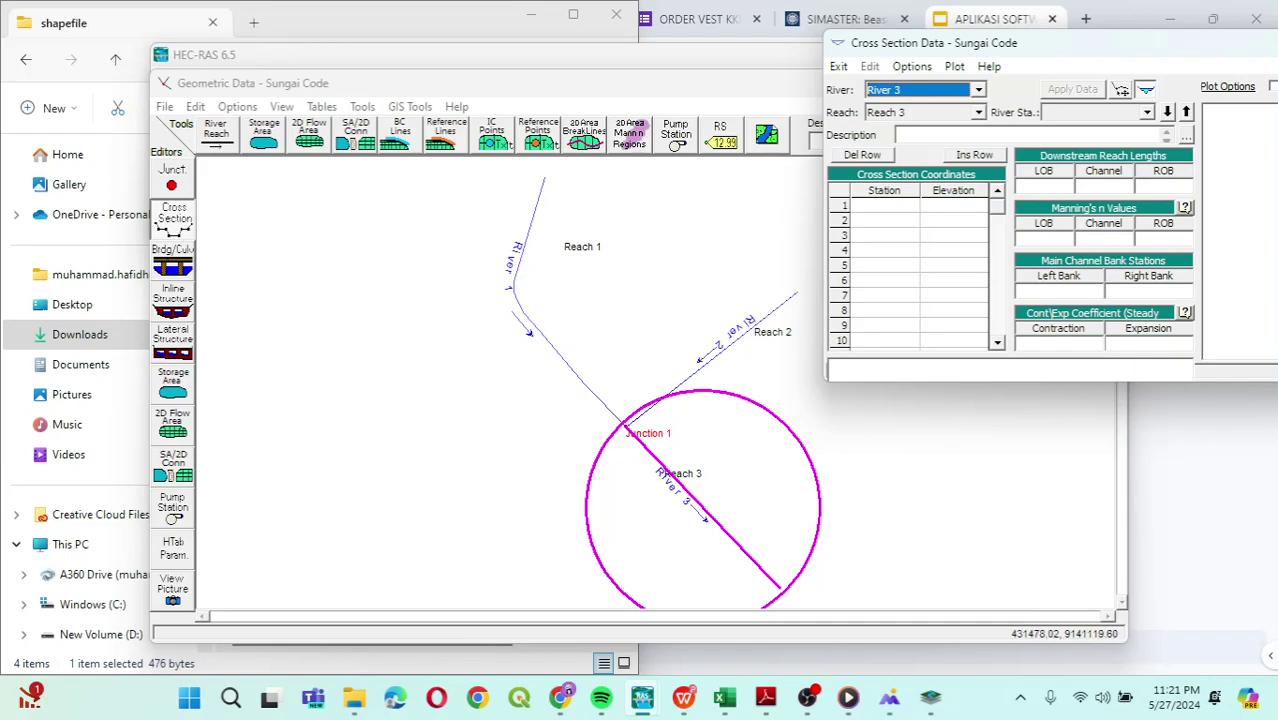
{"action": "left_click_drag", "start_coordinate": [1140, 55], "coordinate": [857, 123]}
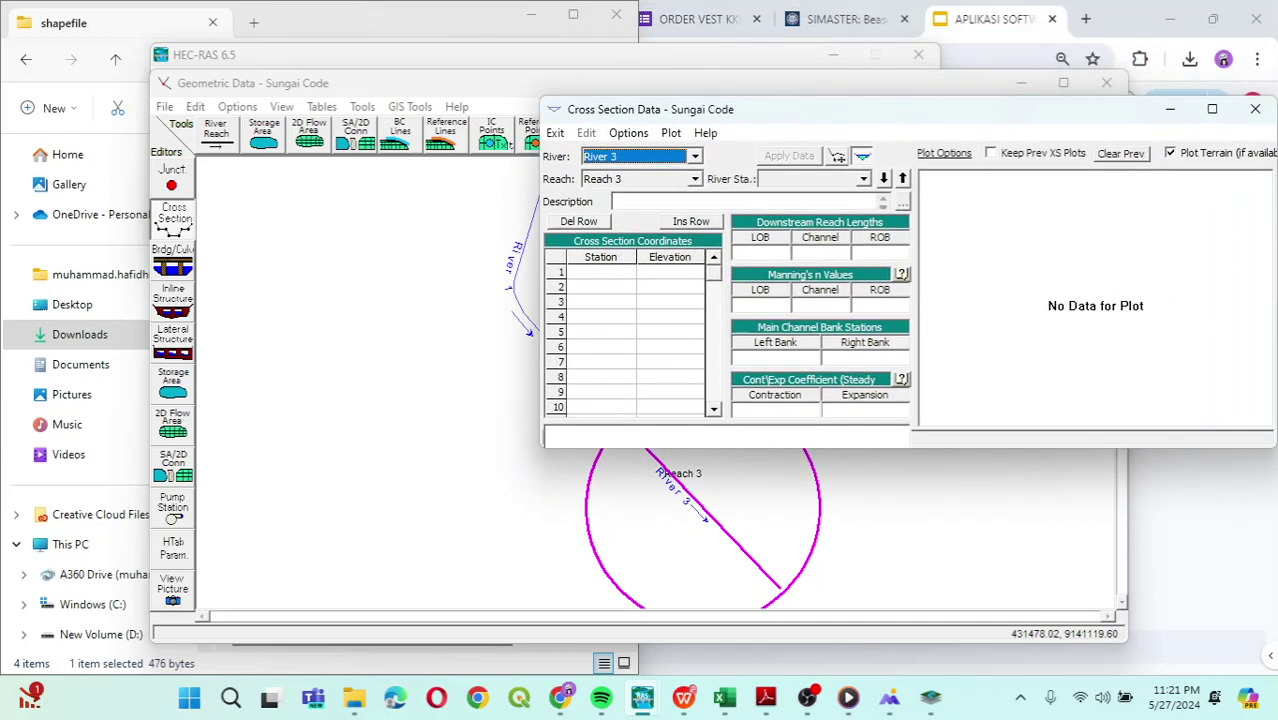
{"action": "key", "text": "alt+Down"}
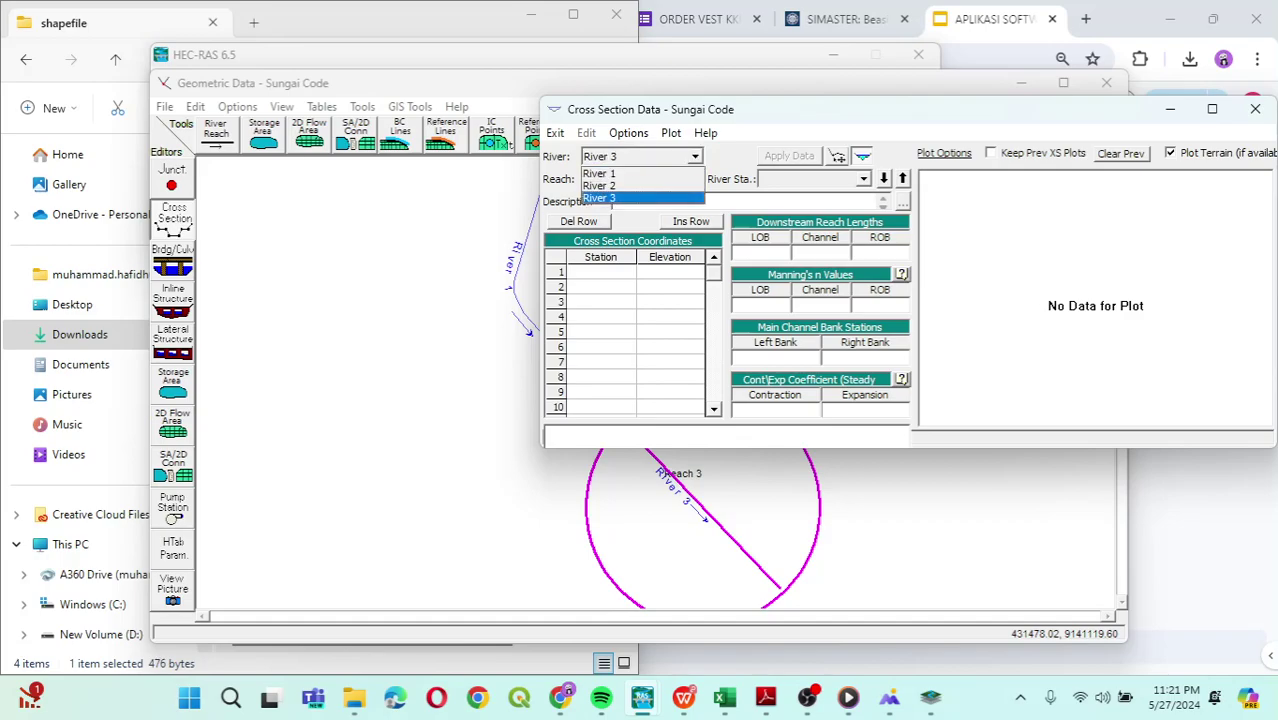
{"action": "key", "text": "Up"}
{"action": "key", "text": "Up"}
{"action": "key", "text": "Return"}
{"action": "left_click", "coordinate": [695, 179]}
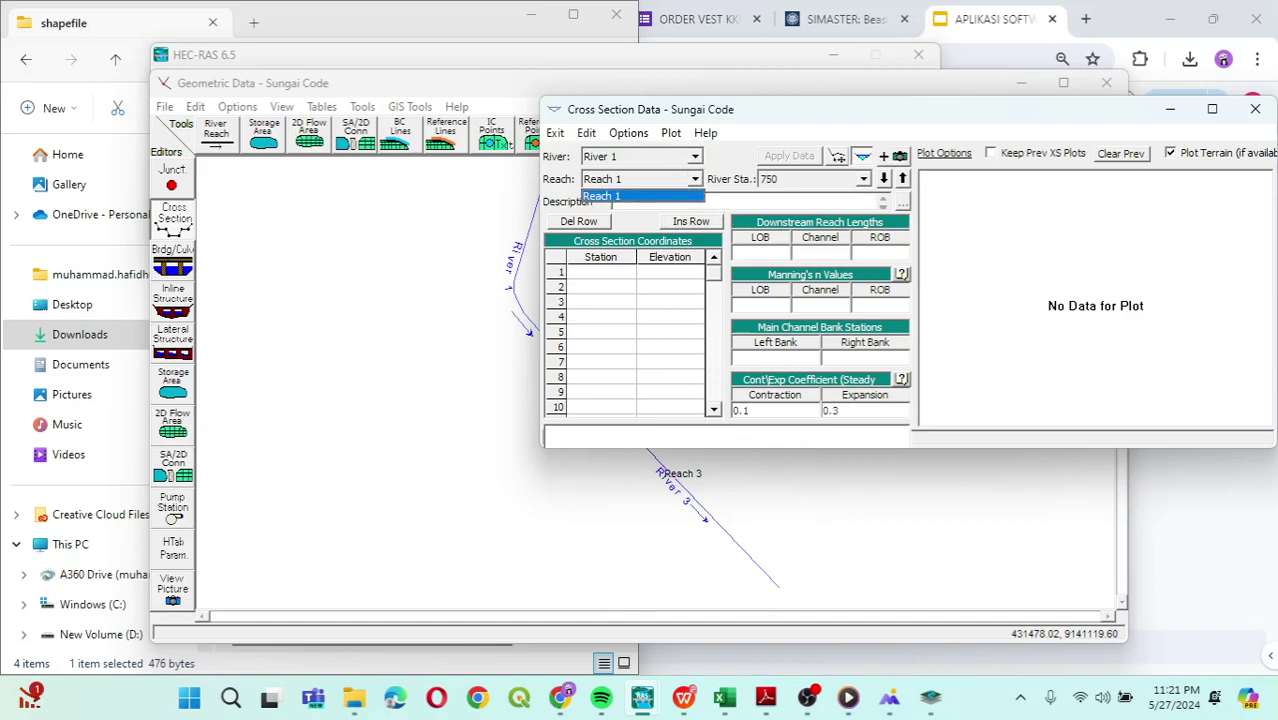
{"action": "left_click", "coordinate": [640, 194]}
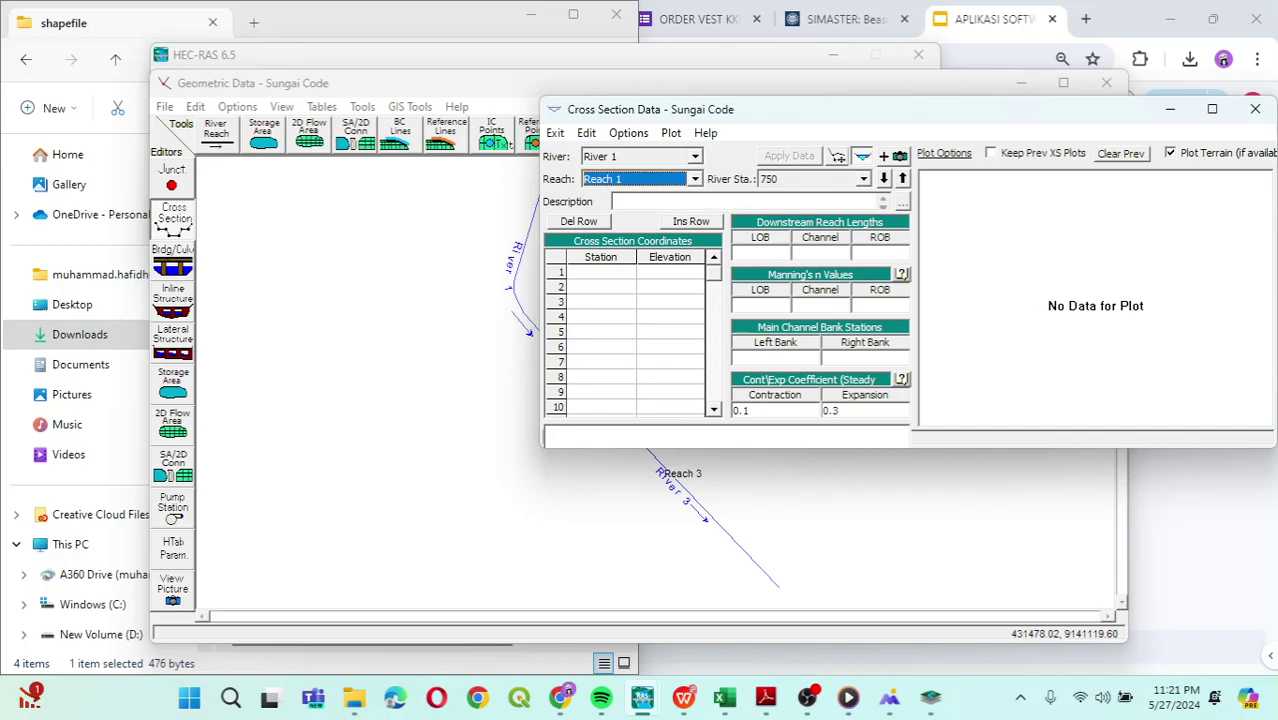
Describe the station 750 cross section as "S. Kita Hulu 750", checking the river name in the assignment PDF.
{"action": "left_click", "coordinate": [702, 201]}
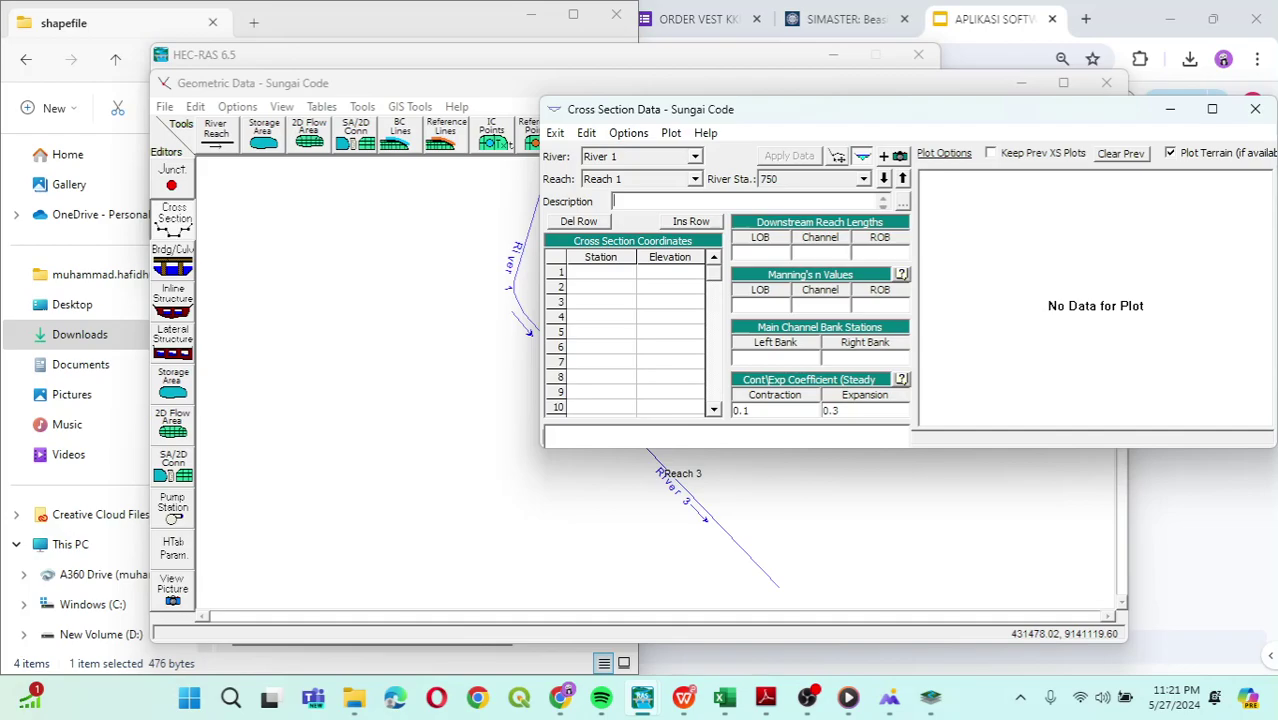
{"action": "mouse_move", "coordinate": [684, 698]}
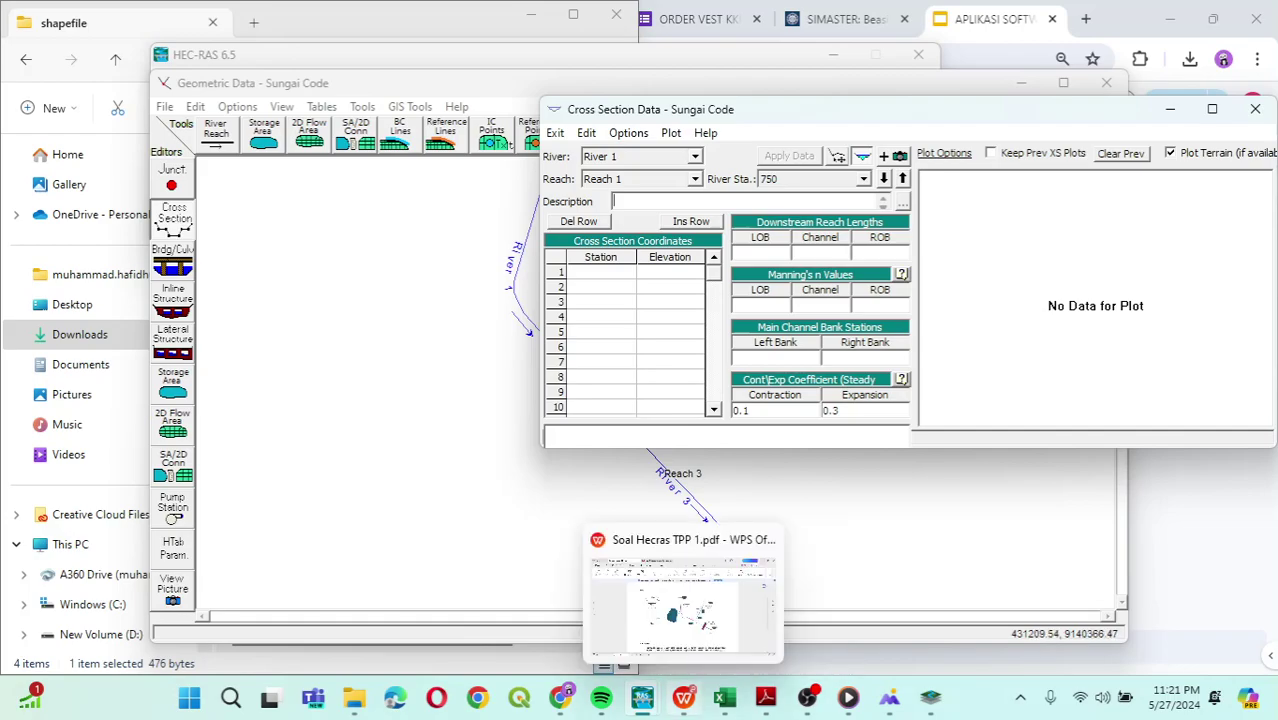
{"action": "mouse_move", "coordinate": [684, 605]}
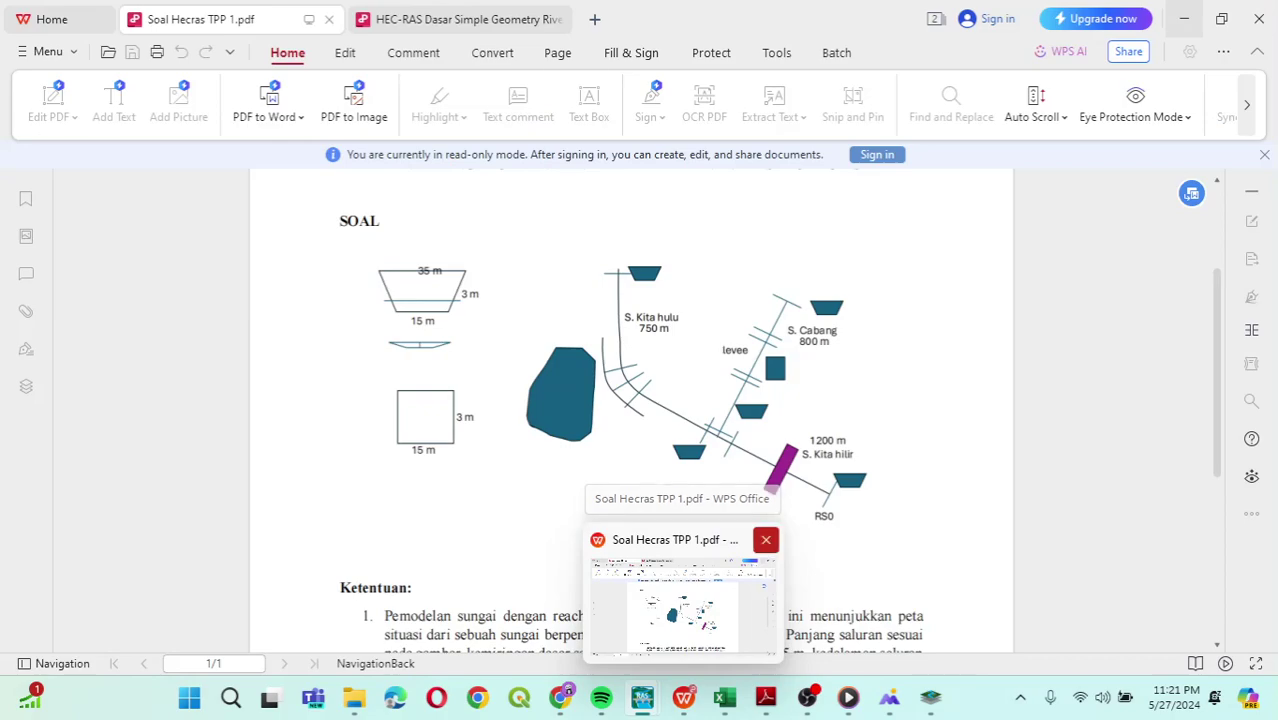
{"action": "type", "text": "S"}
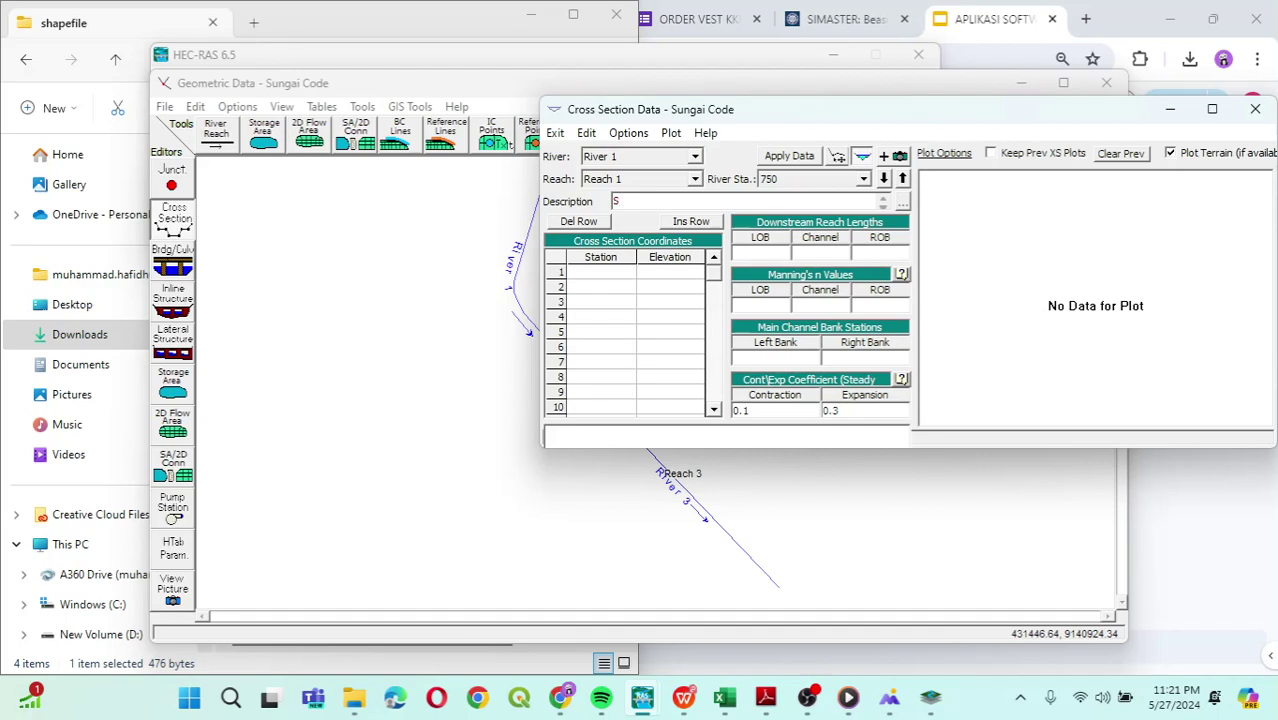
{"action": "type", "text": " . Kita Hulu 750"}
Check the trapezoid coordinates in the whiteboard photo and enter stations 0, 10, 25 and 35 for the station 750 cross section.
{"action": "left_click", "coordinate": [889, 698]}
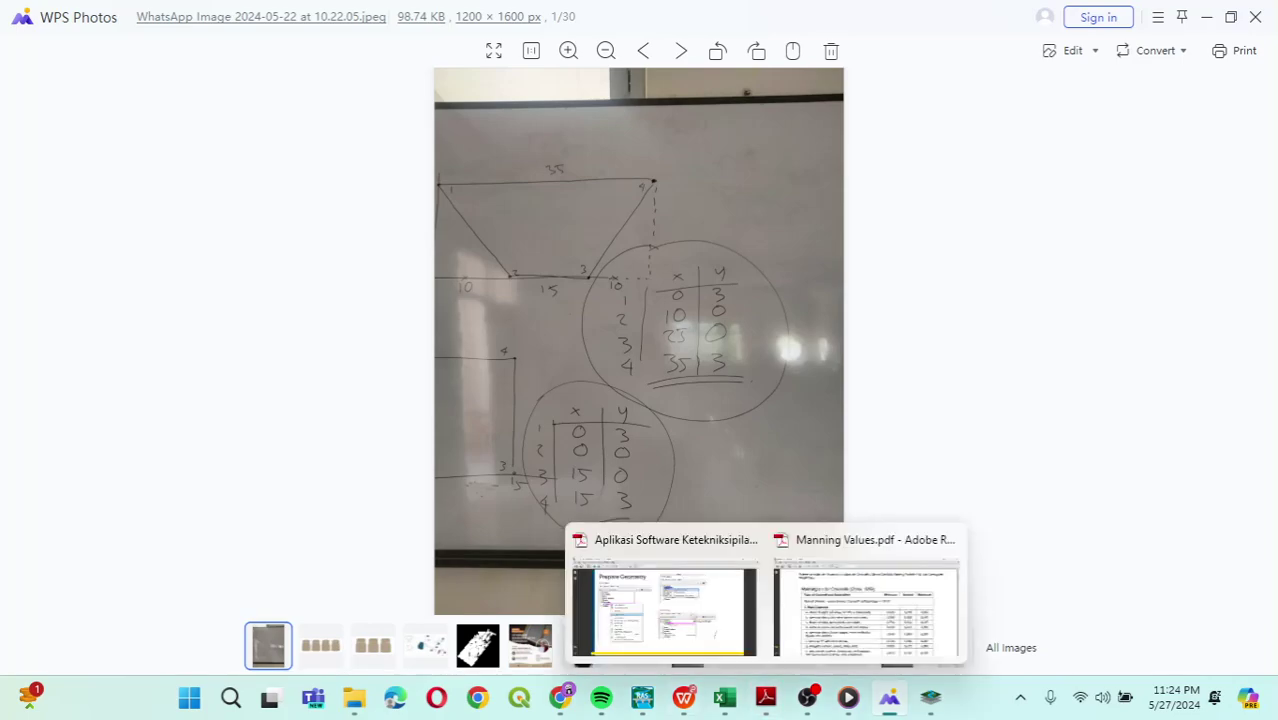
{"action": "left_click", "coordinate": [684, 697]}
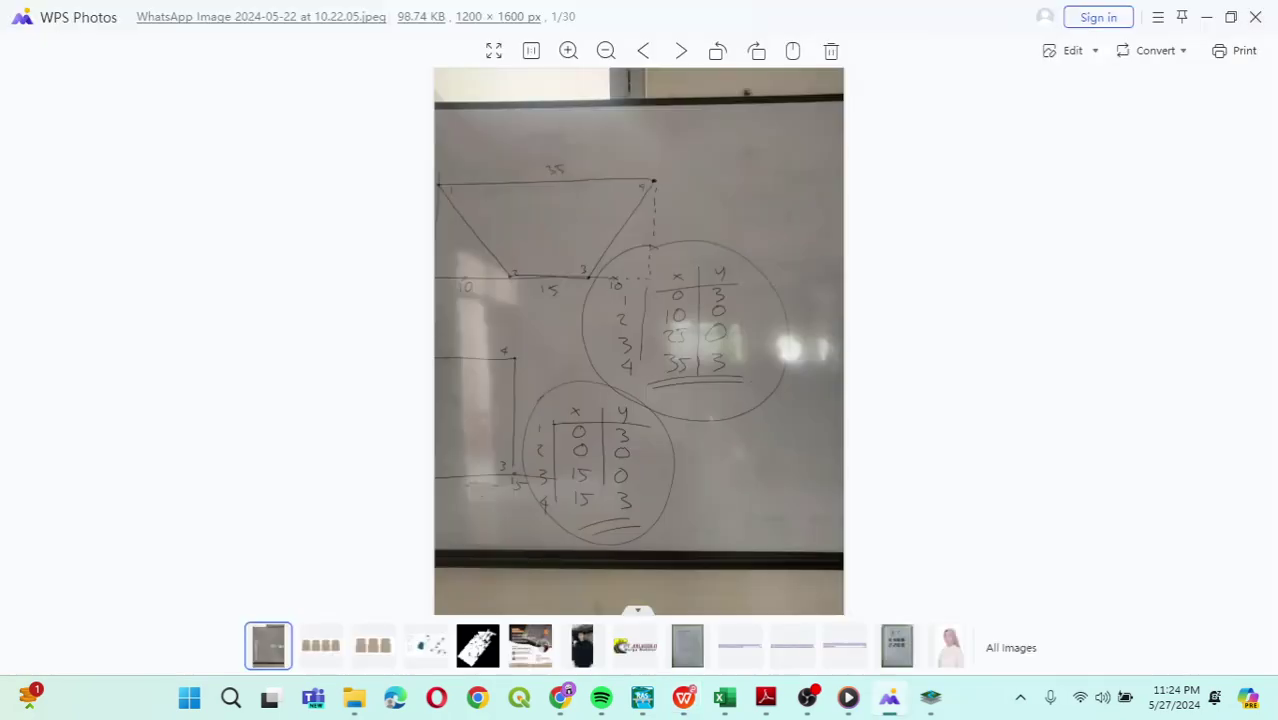
{"action": "left_click", "coordinate": [1184, 18]}
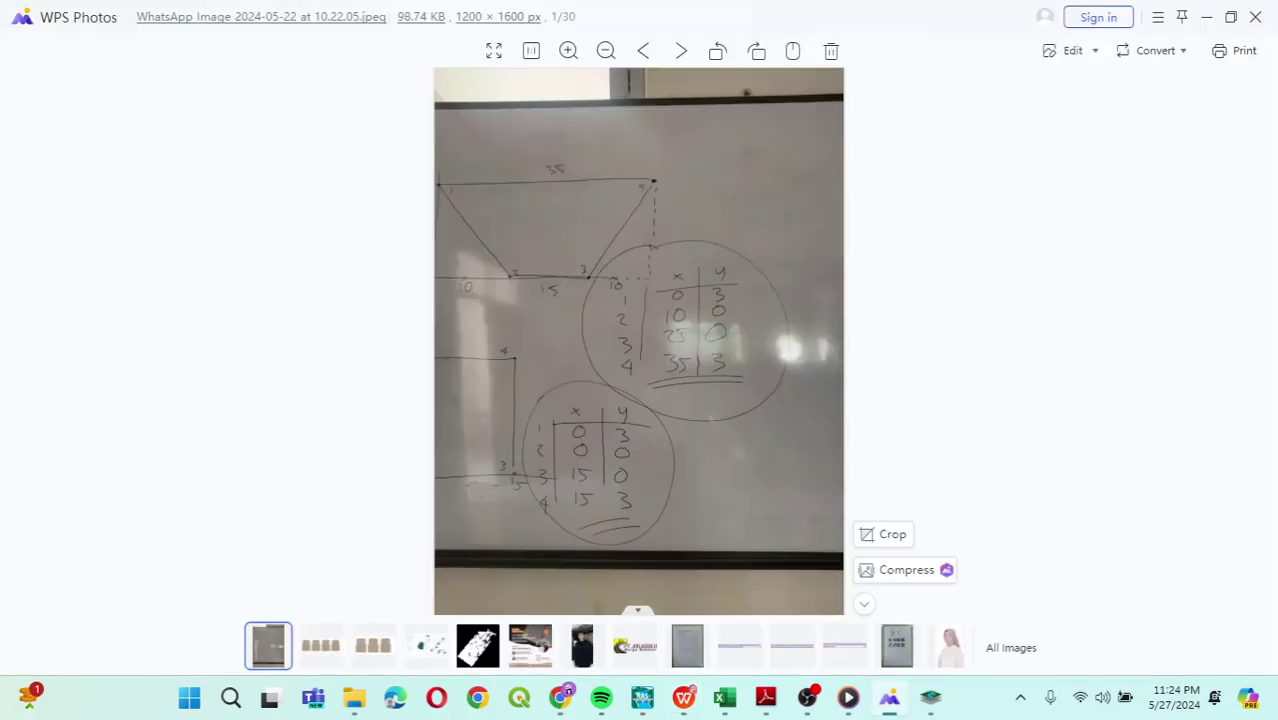
{"action": "mouse_move", "coordinate": [642, 697]}
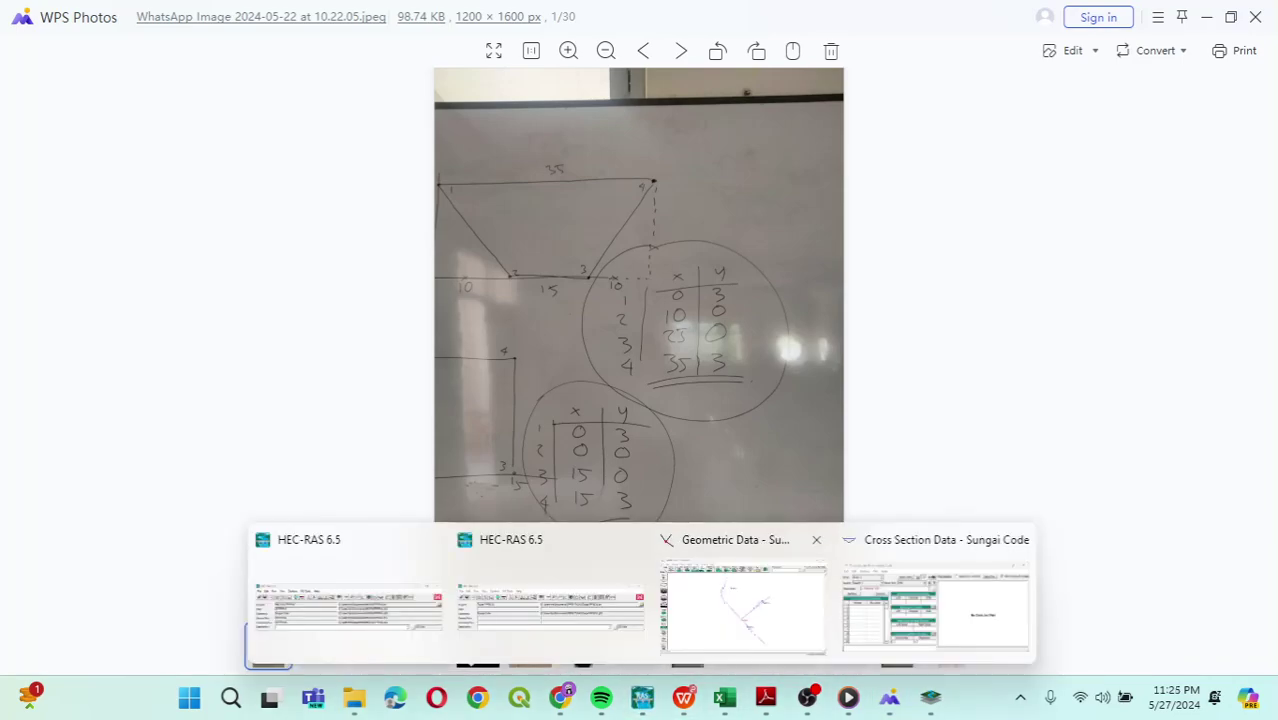
{"action": "left_click", "coordinate": [935, 605]}
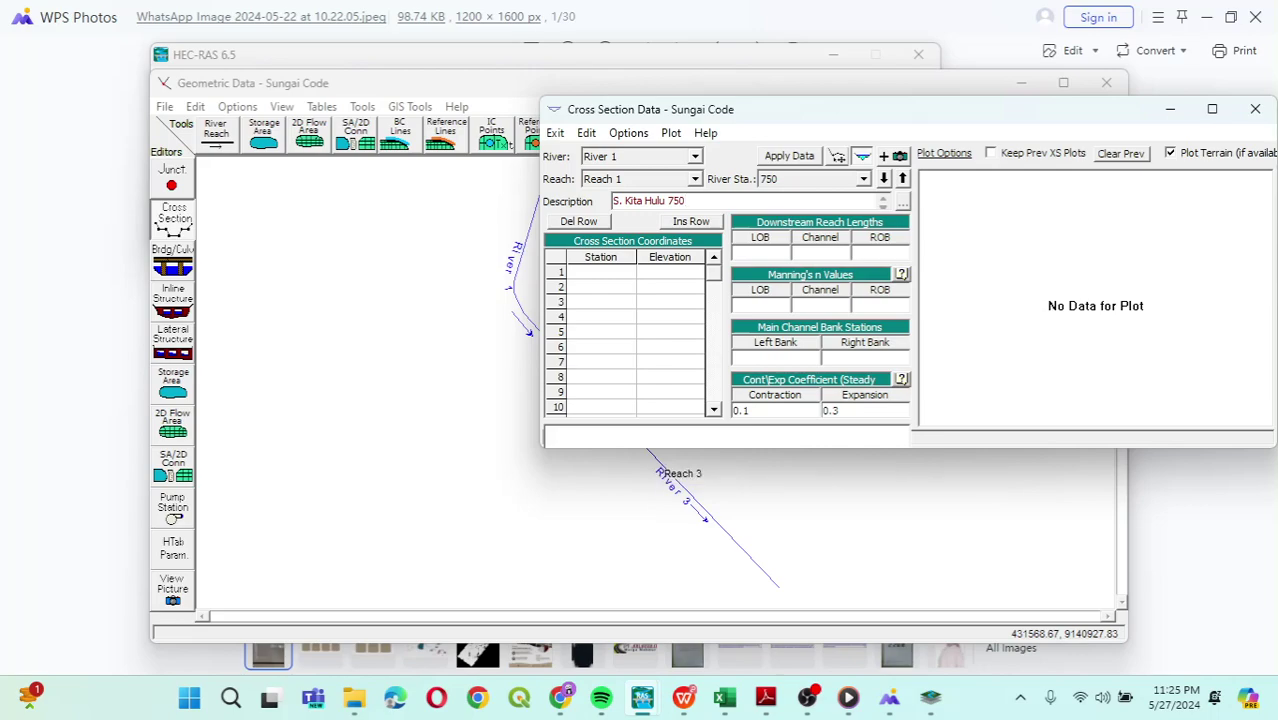
{"action": "left_click", "coordinate": [601, 272]}
{"action": "type", "text": "0"}
{"action": "key", "text": "Return"}
{"action": "type", "text": "10"}
{"action": "key", "text": "Return"}
{"action": "type", "text": "25"}
{"action": "key", "text": "Return"}
{"action": "type", "text": "35"}
Enter elevations 4, 1, 1 and 4 for the four points of the station 750 cross section.
{"action": "left_click", "coordinate": [670, 272]}
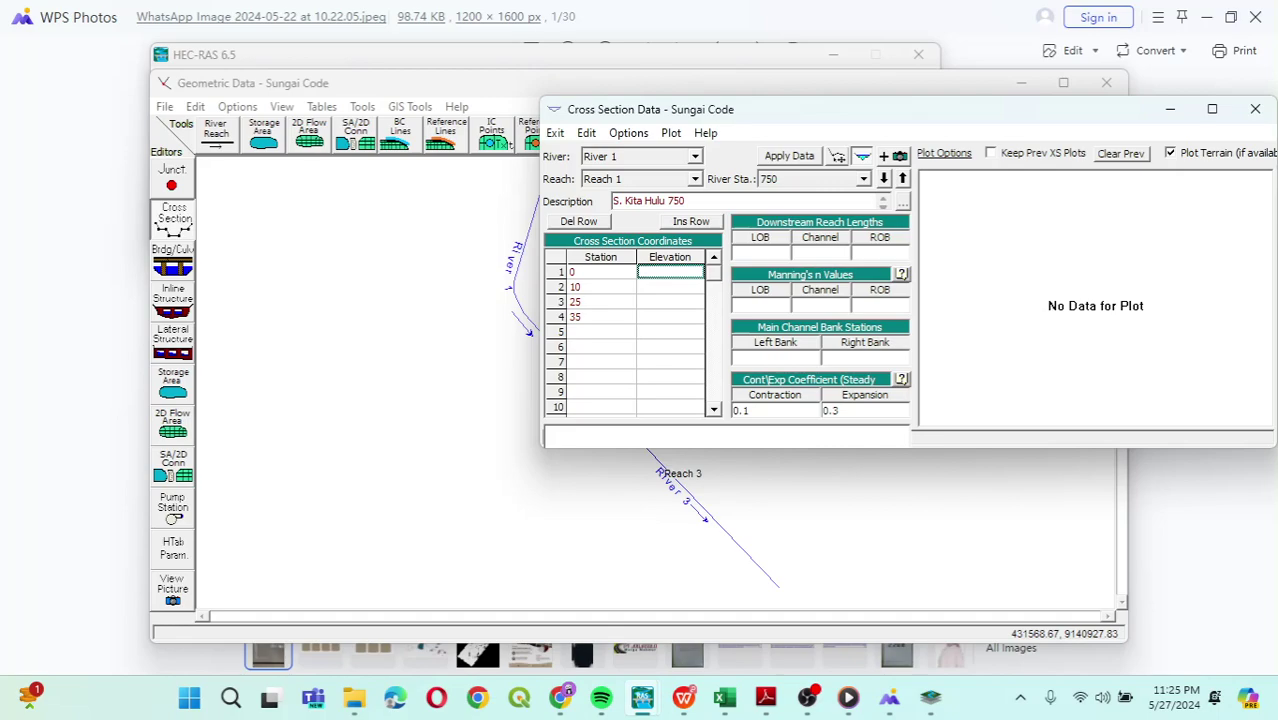
{"action": "key", "text": "Return"}
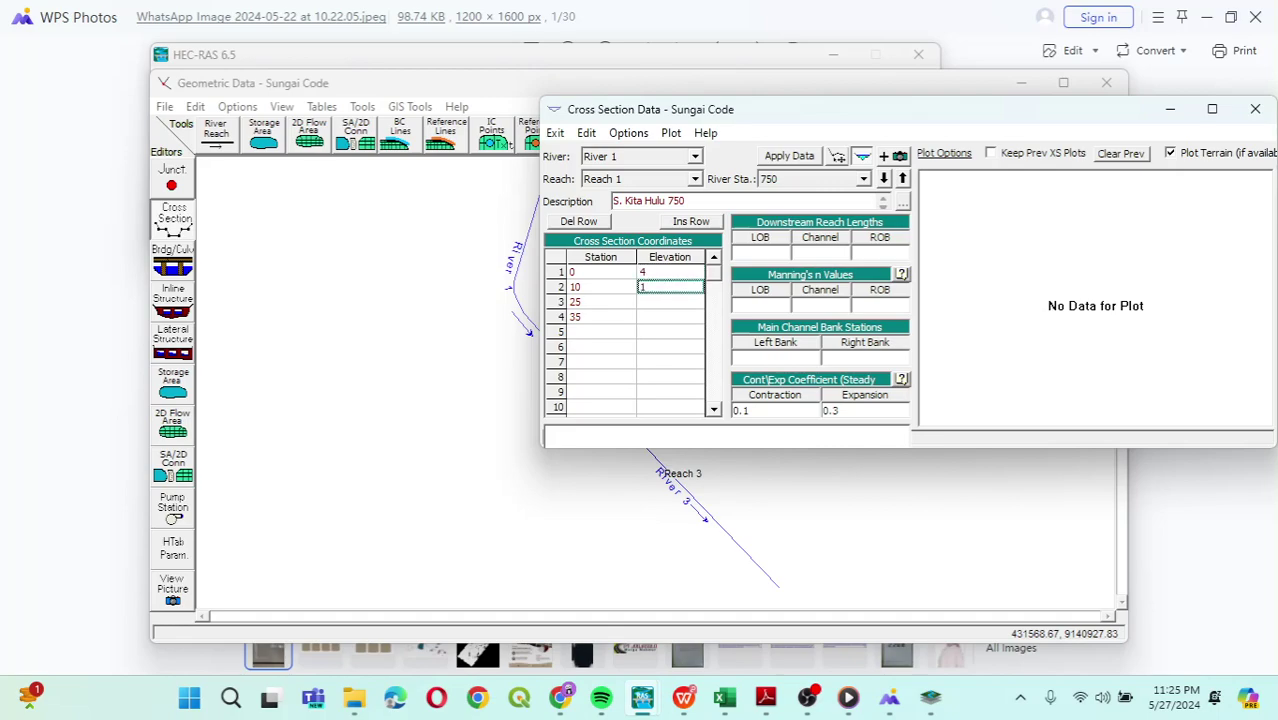
{"action": "key", "text": "Return"}
{"action": "key", "text": "Return"}
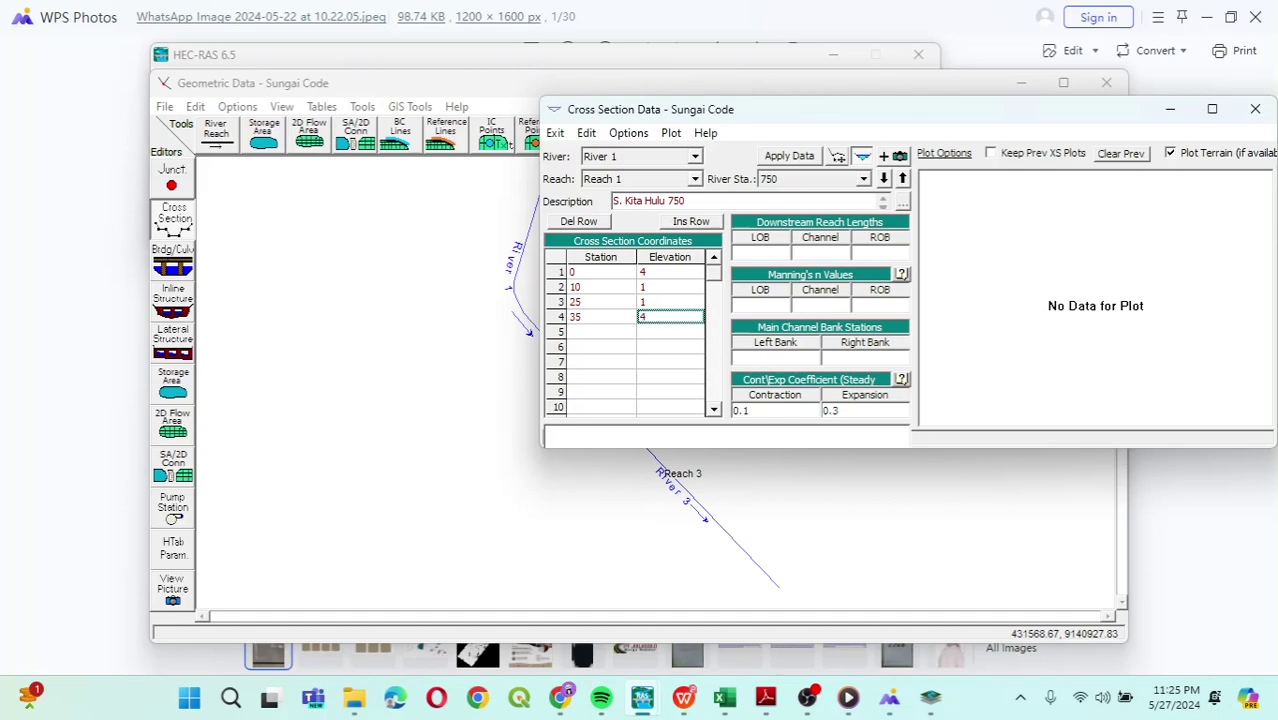
{"action": "key", "text": "Return"}
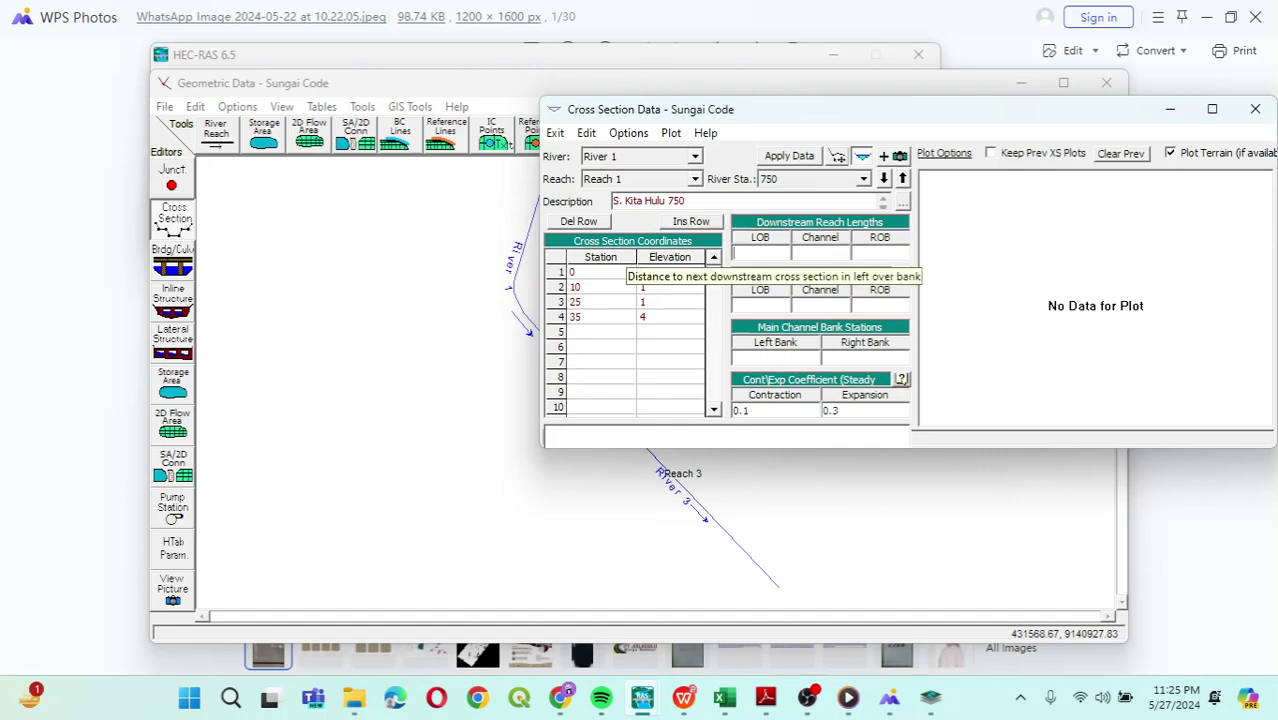
Set the station 750 cross section's downstream reach lengths to 750 for the left overbank, channel and right overbank.
{"action": "type", "text": "750"}
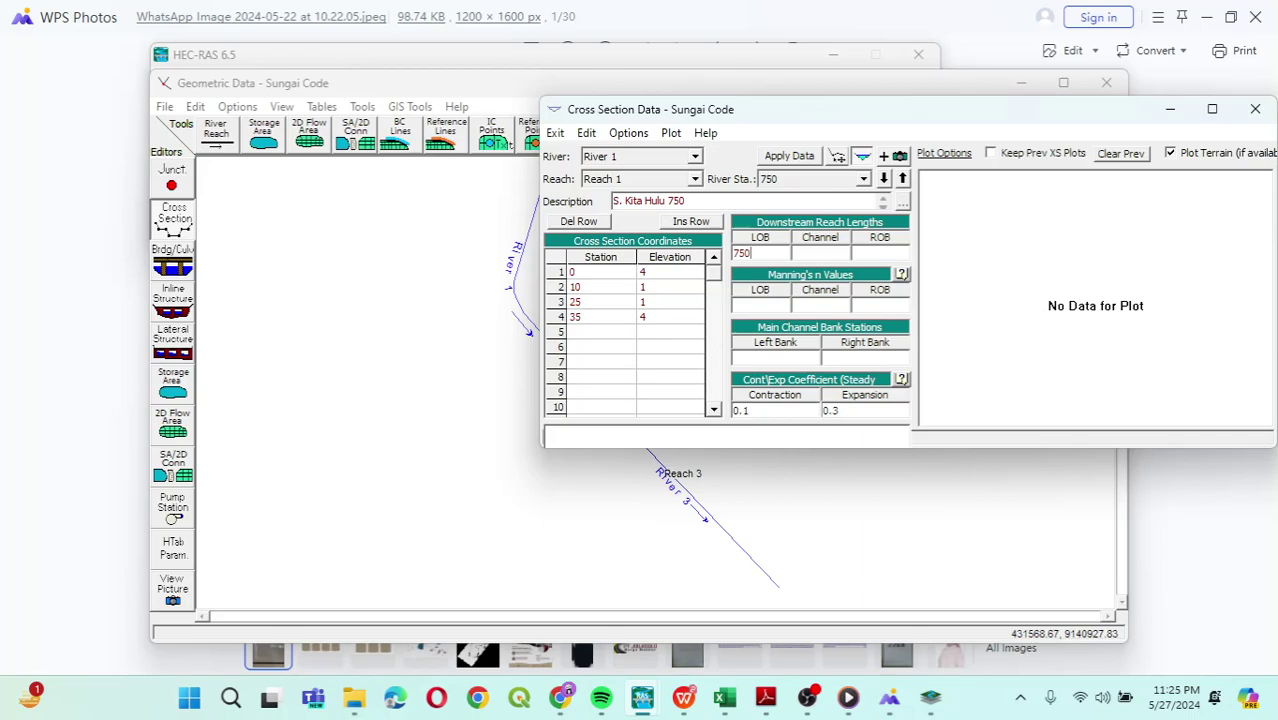
{"action": "key", "text": "shift+Left"}
{"action": "key", "text": "shift+Left"}
{"action": "mouse_move", "coordinate": [683, 697]}
{"action": "key", "text": "shift+Left"}
{"action": "key", "text": "ctrl+c"}
{"action": "key", "text": "Tab"}
{"action": "key", "text": "ctrl+v"}
{"action": "key", "text": "Tab"}
{"action": "key", "text": "ctrl+v"}
Set Manning's n to 0.03 for the left overbank, channel and right overbank of the station 750 cross section.
{"action": "key", "text": "Tab"}
{"action": "type", "text": "0.03"}
{"action": "key", "text": "Tab"}
{"action": "type", "text": "0."}
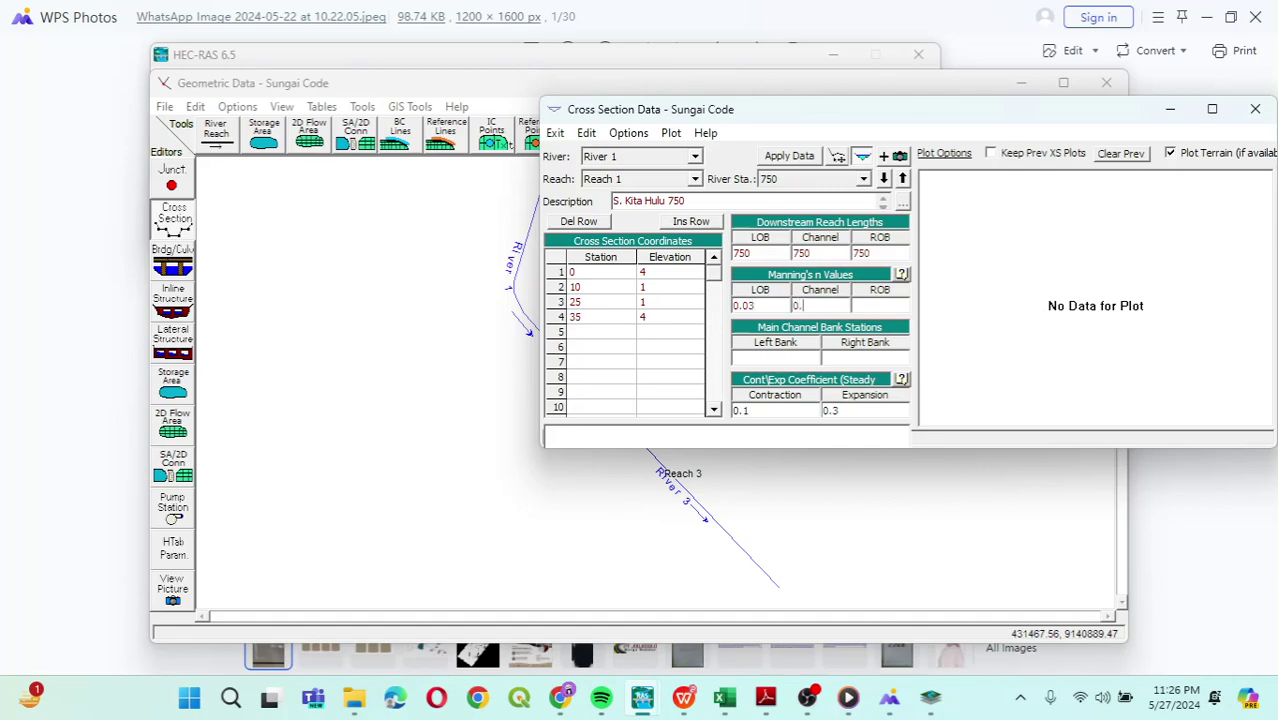
{"action": "type", "text": "03"}
{"action": "key", "text": "Tab"}
{"action": "type", "text": "0.03"}
Set the main channel bank stations to 0 on the left and 35 on the right, and apply the data.
{"action": "left_click", "coordinate": [770, 358]}
{"action": "type", "text": "0"}
{"action": "left_click", "coordinate": [864, 358]}
{"action": "type", "text": "35"}
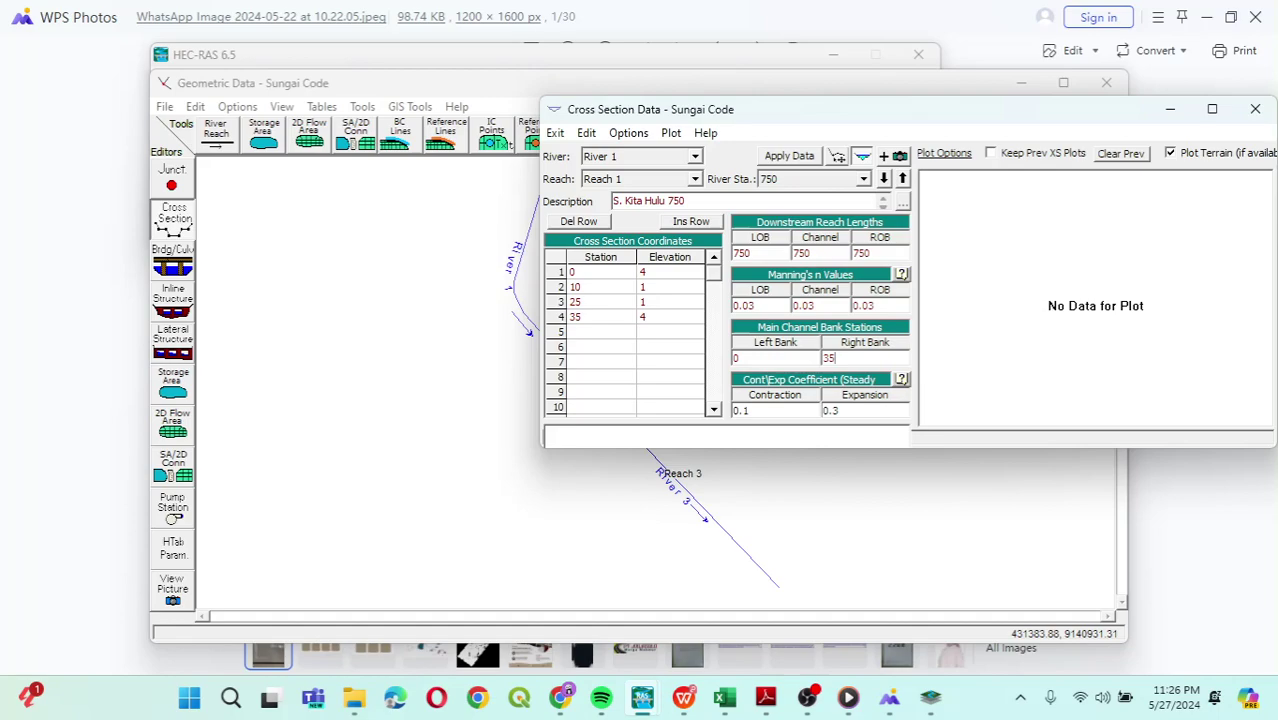
{"action": "left_click", "coordinate": [789, 156]}
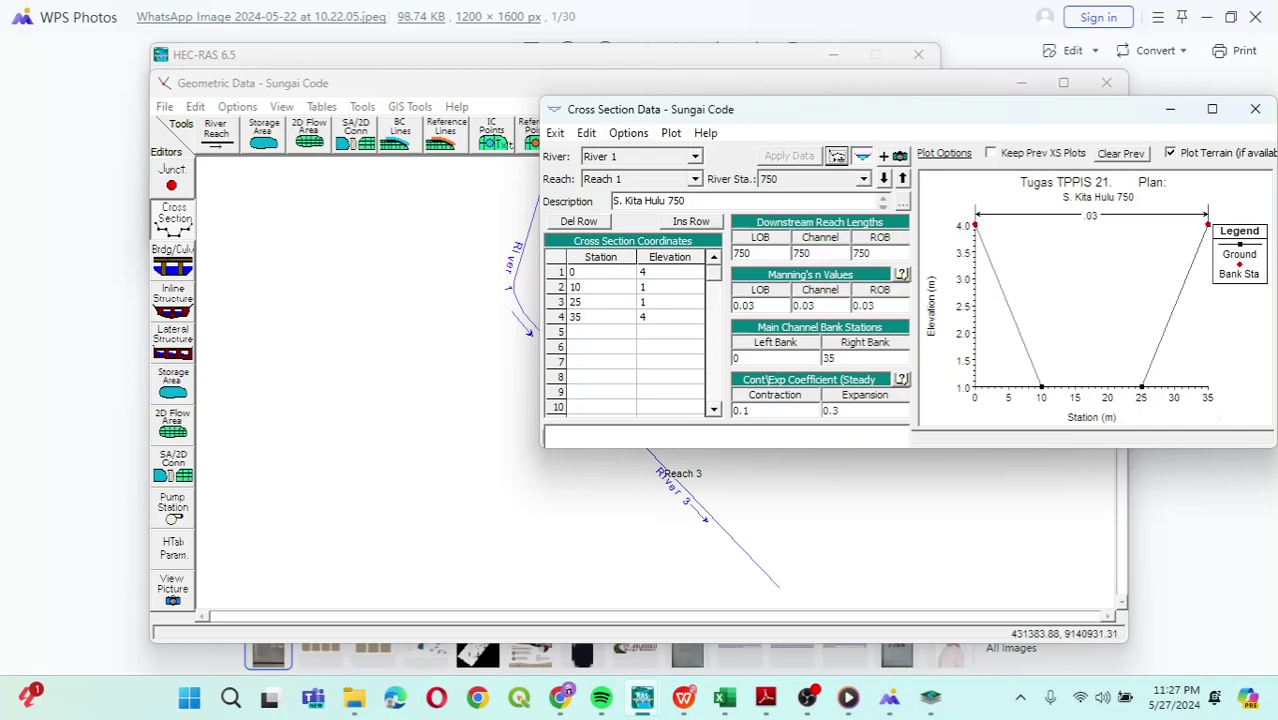
Copy the station 750 cross section to river station 0 on River 1, Reach 1.
{"action": "left_click", "coordinate": [628, 132]}
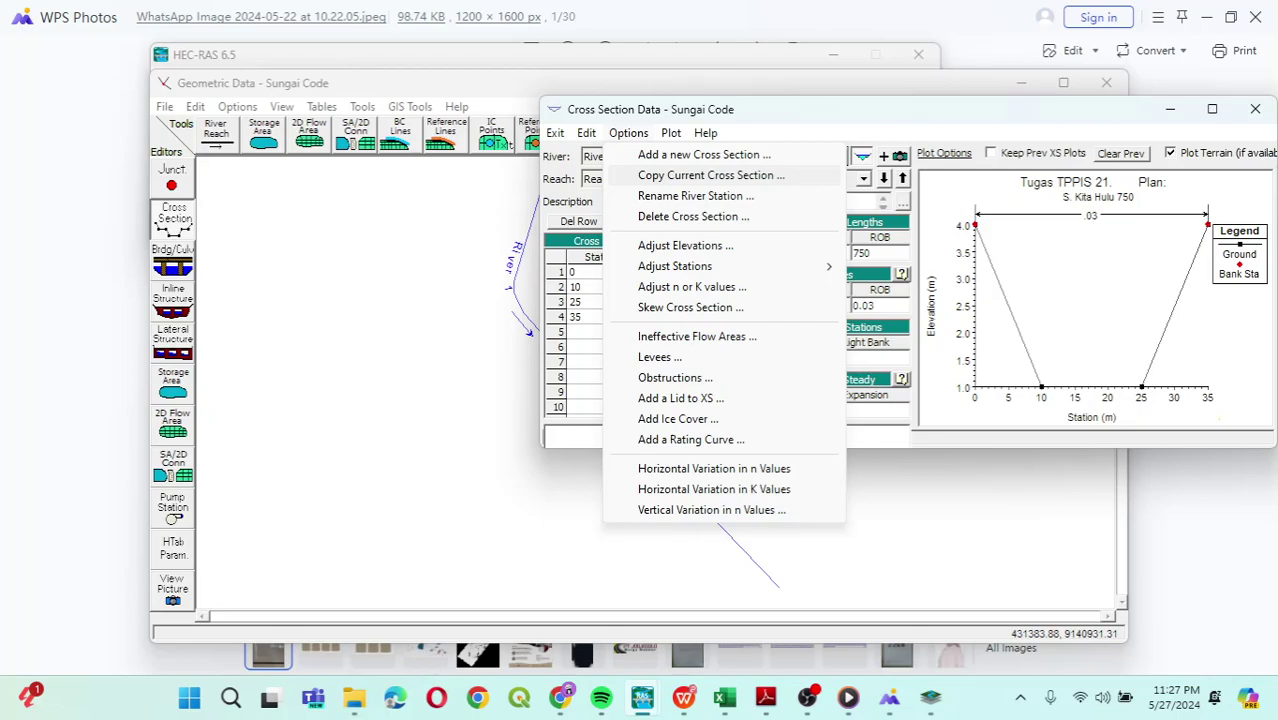
{"action": "left_click", "coordinate": [711, 175]}
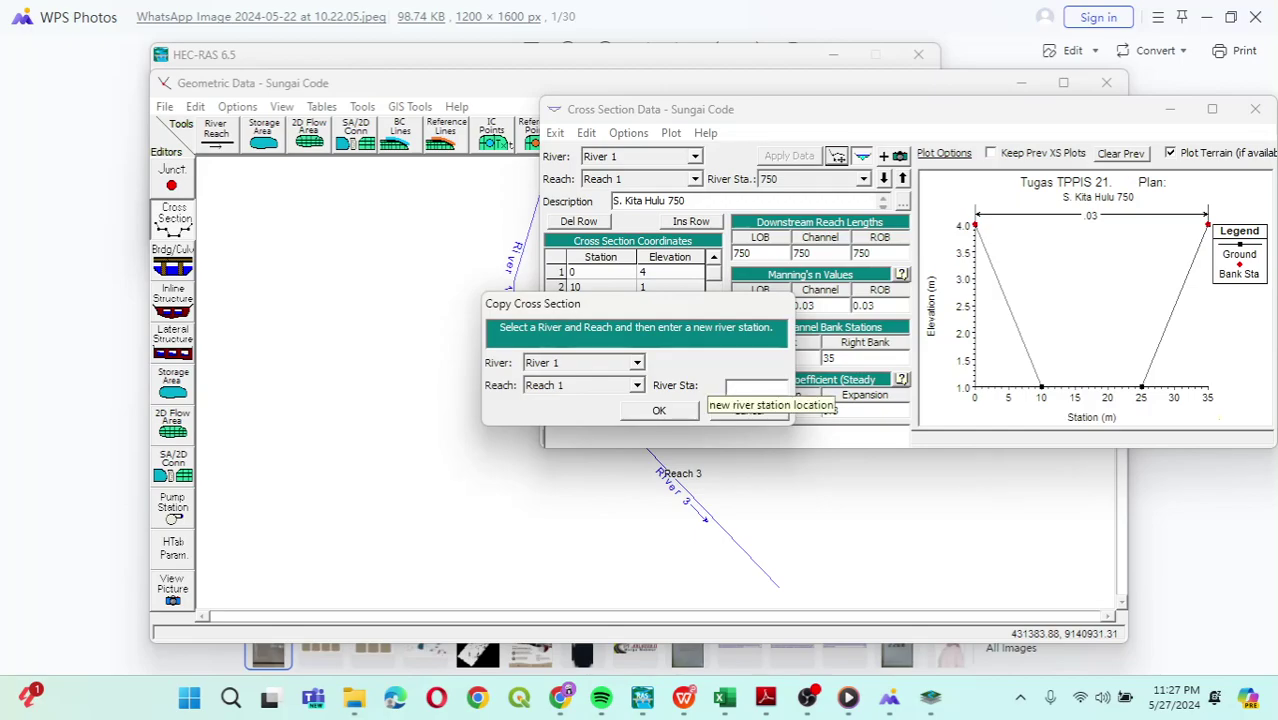
{"action": "type", "text": "0"}
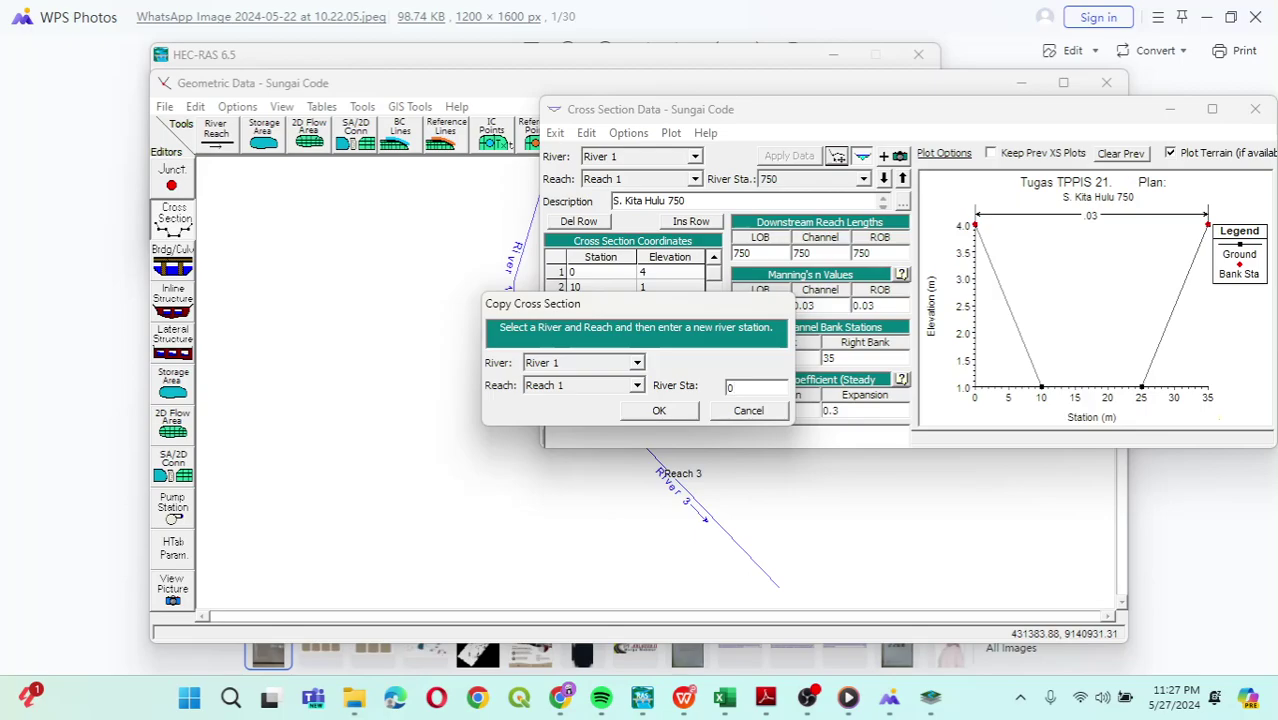
{"action": "left_click", "coordinate": [659, 410]}
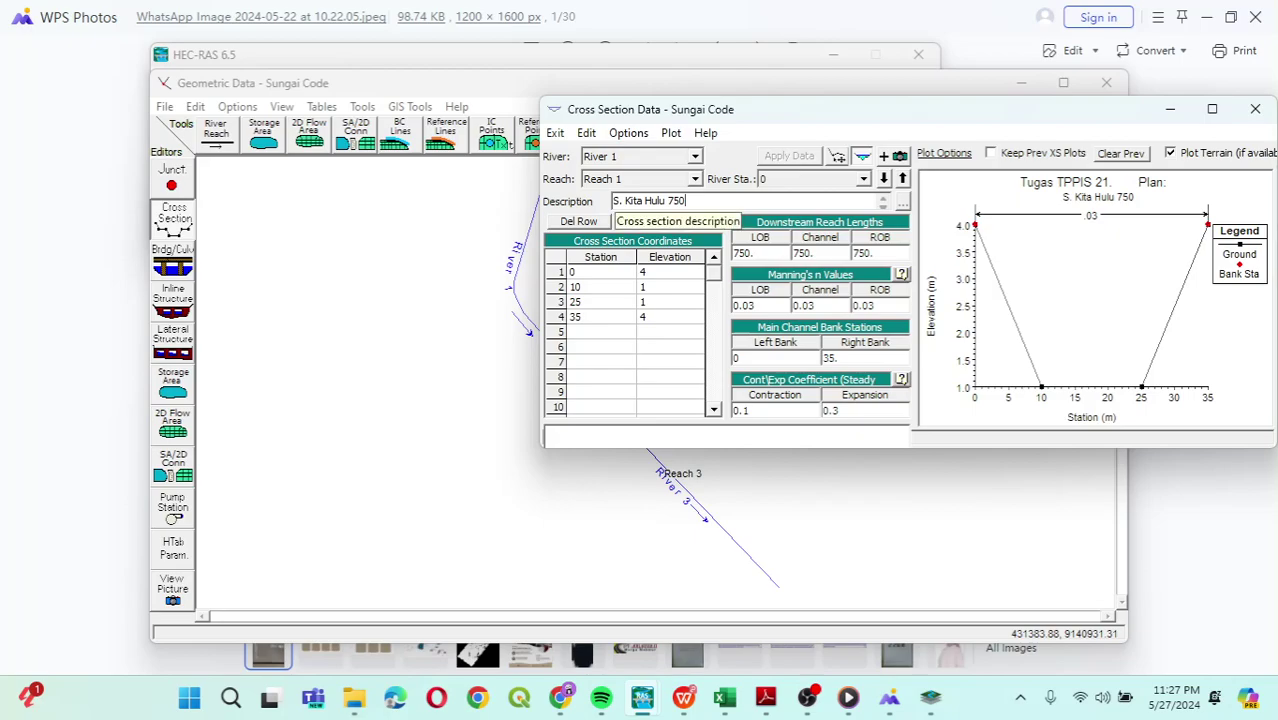
Change the description of the station 0 cross section to "S. Kita Hulu 0".
{"action": "key", "text": "BackSpace"}
{"action": "key", "text": "BackSpace"}
{"action": "key", "text": "BackSpace"}
{"action": "type", "text": "0"}
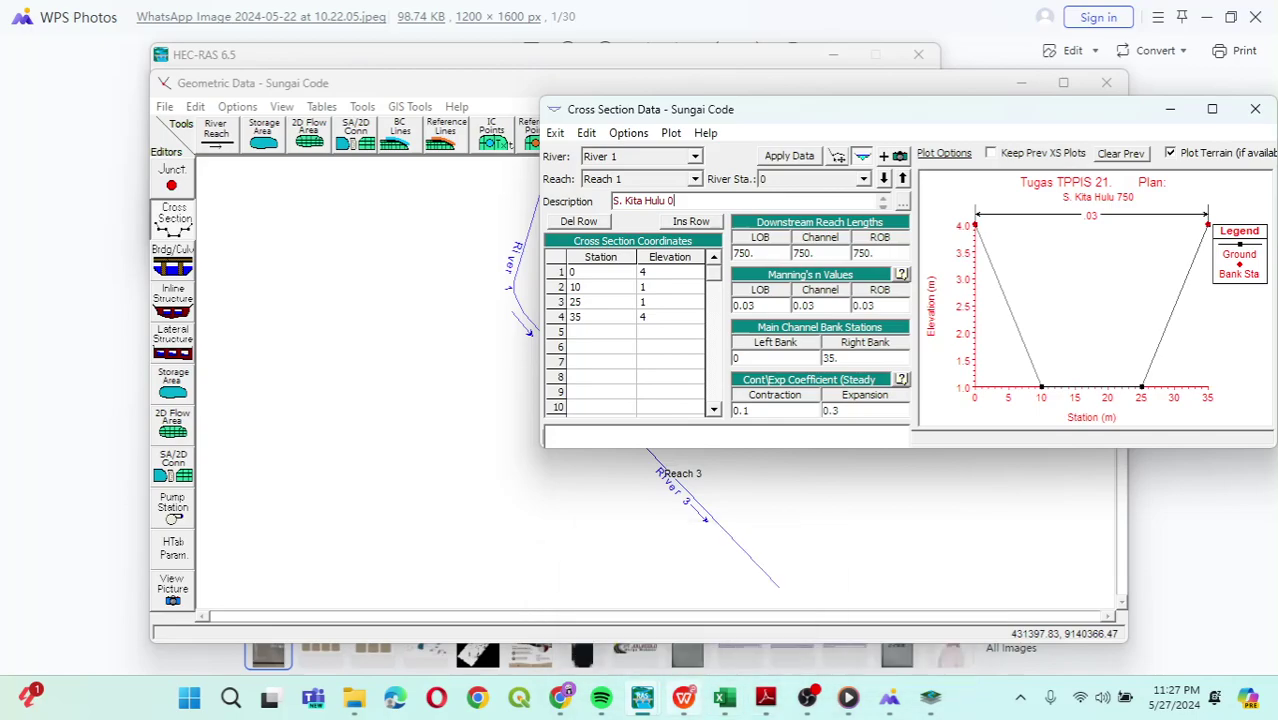
Check the assignment PDF sketch and set the station 0 cross section's elevations to 3.5, 0.5, 0.5 and 3.5.
{"action": "left_click", "coordinate": [683, 697]}
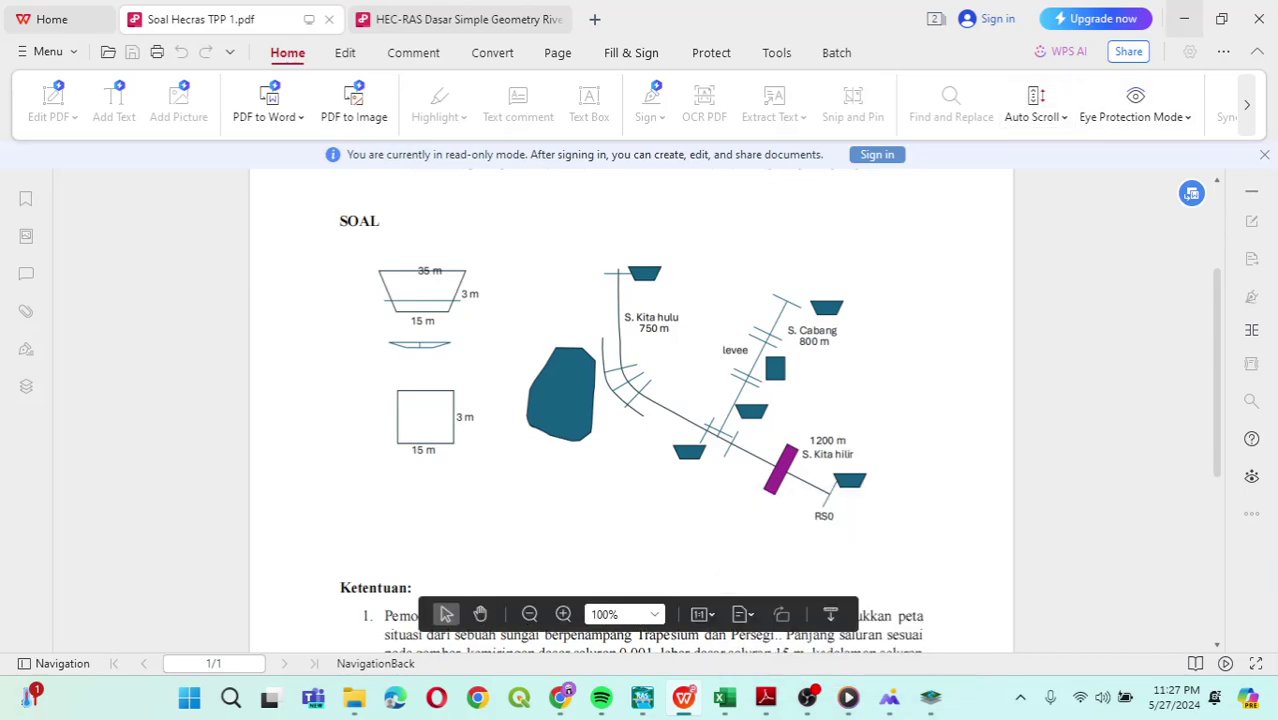
{"action": "left_click", "coordinate": [1184, 18]}
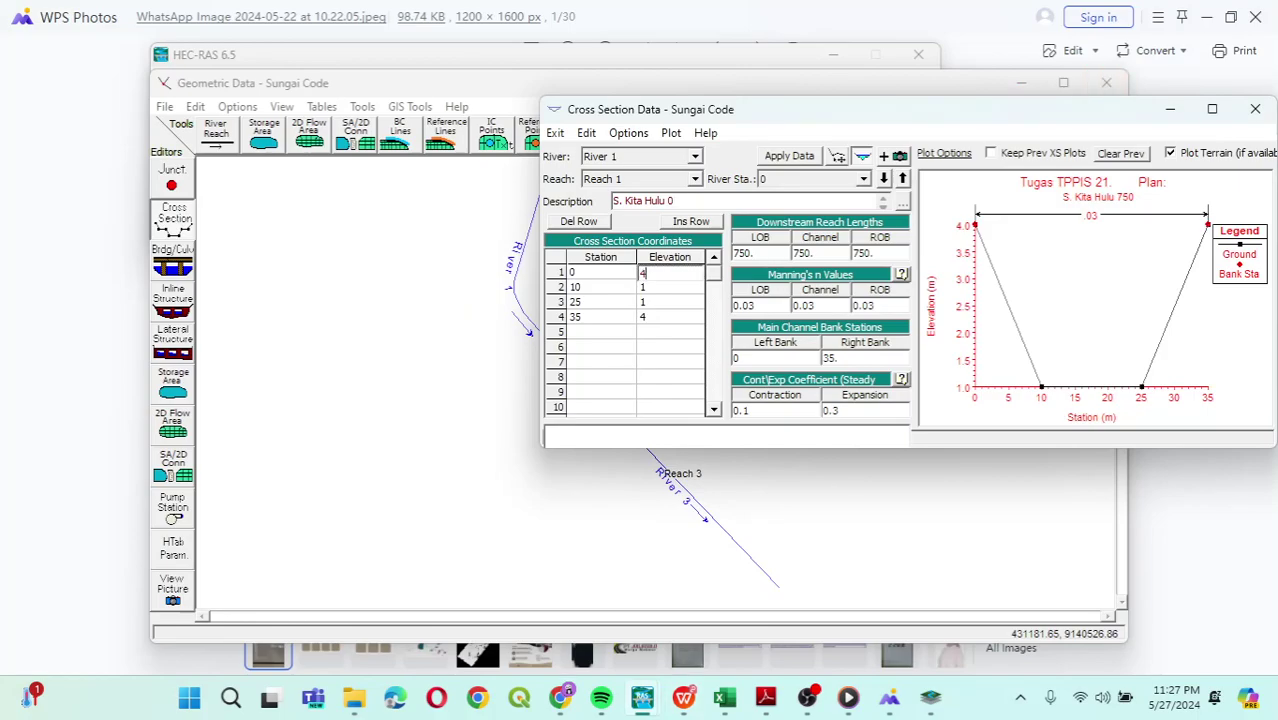
{"action": "key", "text": "BackSpace"}
{"action": "type", "text": "3.5"}
{"action": "key", "text": "Down"}
{"action": "key", "text": "BackSpace"}
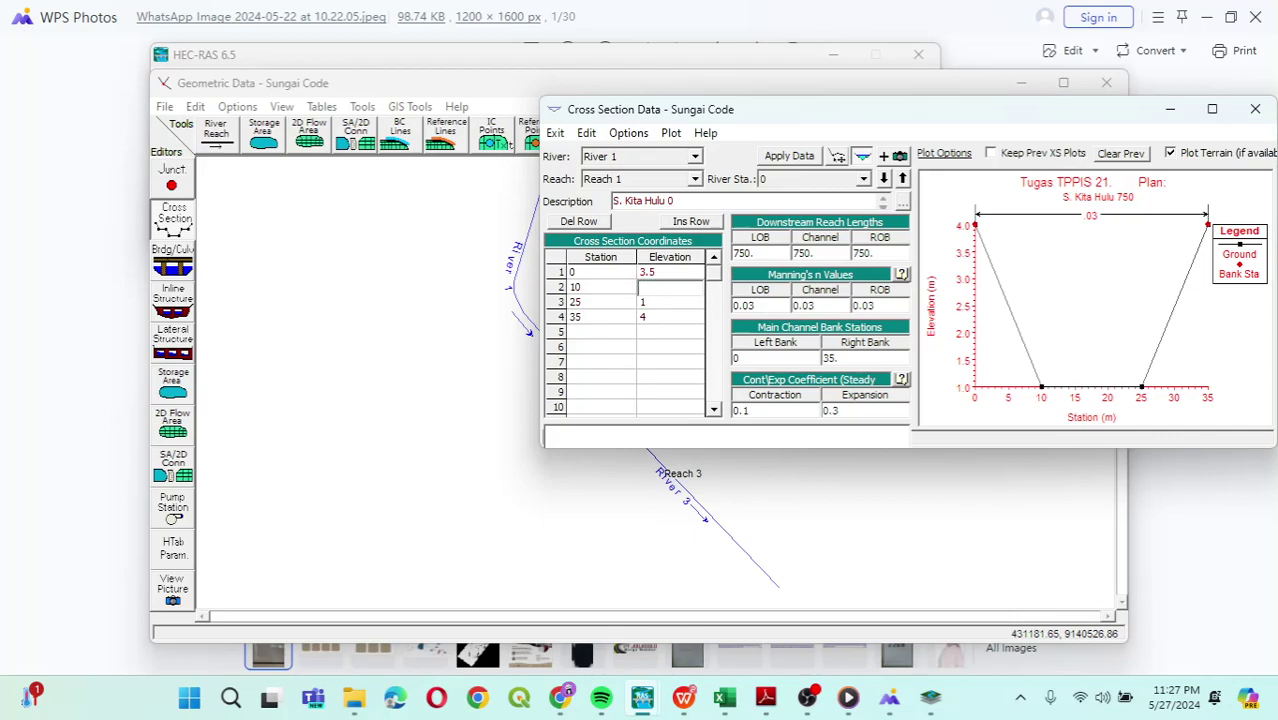
{"action": "type", "text": "0.5"}
{"action": "key", "text": "Down"}
{"action": "key", "text": "BackSpace"}
{"action": "type", "text": "0.5"}
{"action": "key", "text": "Down"}
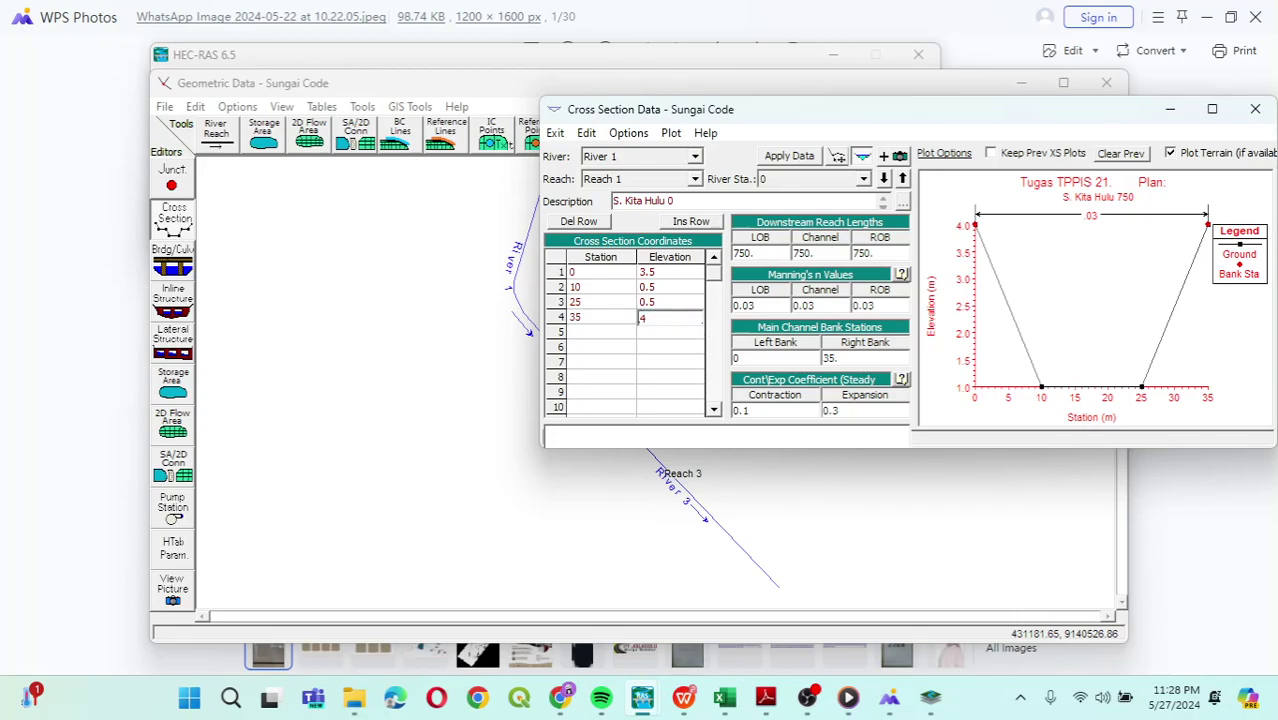
{"action": "key", "text": "BackSpace"}
{"action": "type", "text": "3.5"}
Set all three downstream reach lengths of the station 0 cross section to 0 and apply the data.
{"action": "left_click_drag", "start_coordinate": [757, 253], "coordinate": [734, 253]}
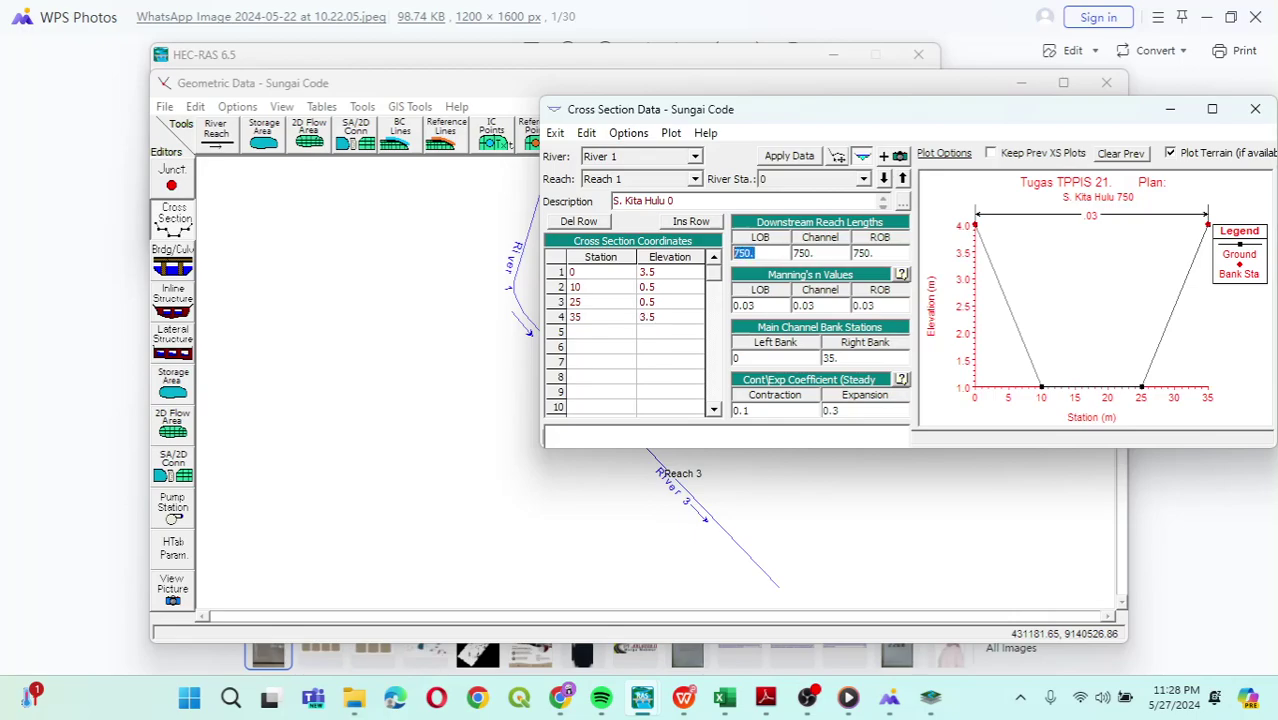
{"action": "key", "text": "BackSpace"}
{"action": "type", "text": "0"}
{"action": "left_click_drag", "start_coordinate": [814, 253], "coordinate": [794, 253]}
{"action": "key", "text": "BackSpace"}
{"action": "type", "text": "0"}
{"action": "key", "text": "Tab"}
{"action": "type", "text": "0"}
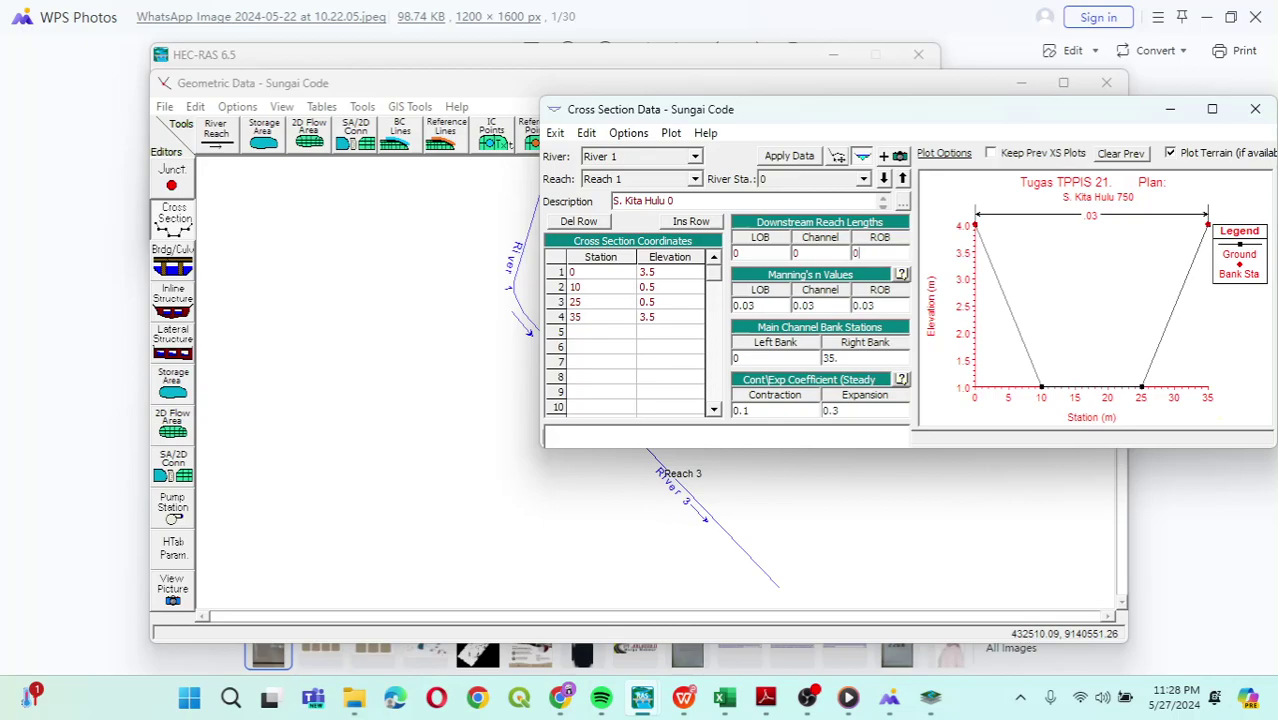
{"action": "left_click", "coordinate": [789, 156]}
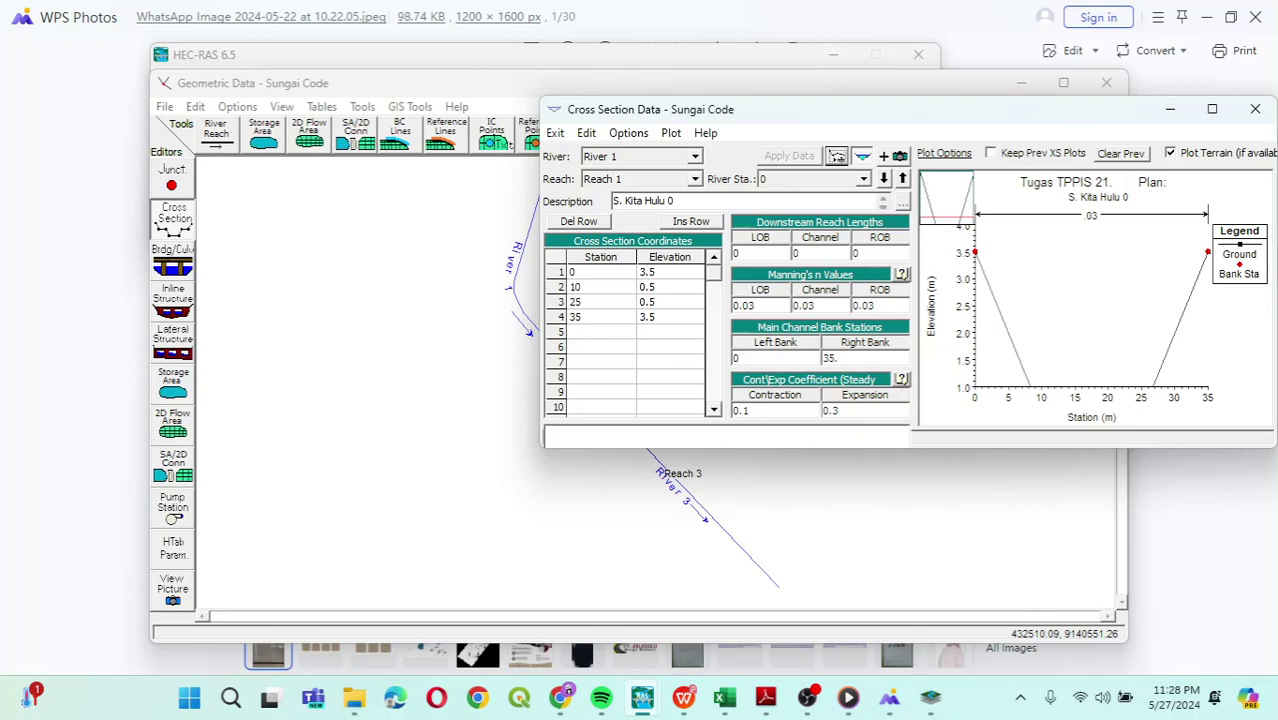
Compare the station 750 and station 0 cross sections of River 1, ending on station 0.
{"action": "left_click", "coordinate": [863, 179]}
{"action": "left_click", "coordinate": [812, 197]}
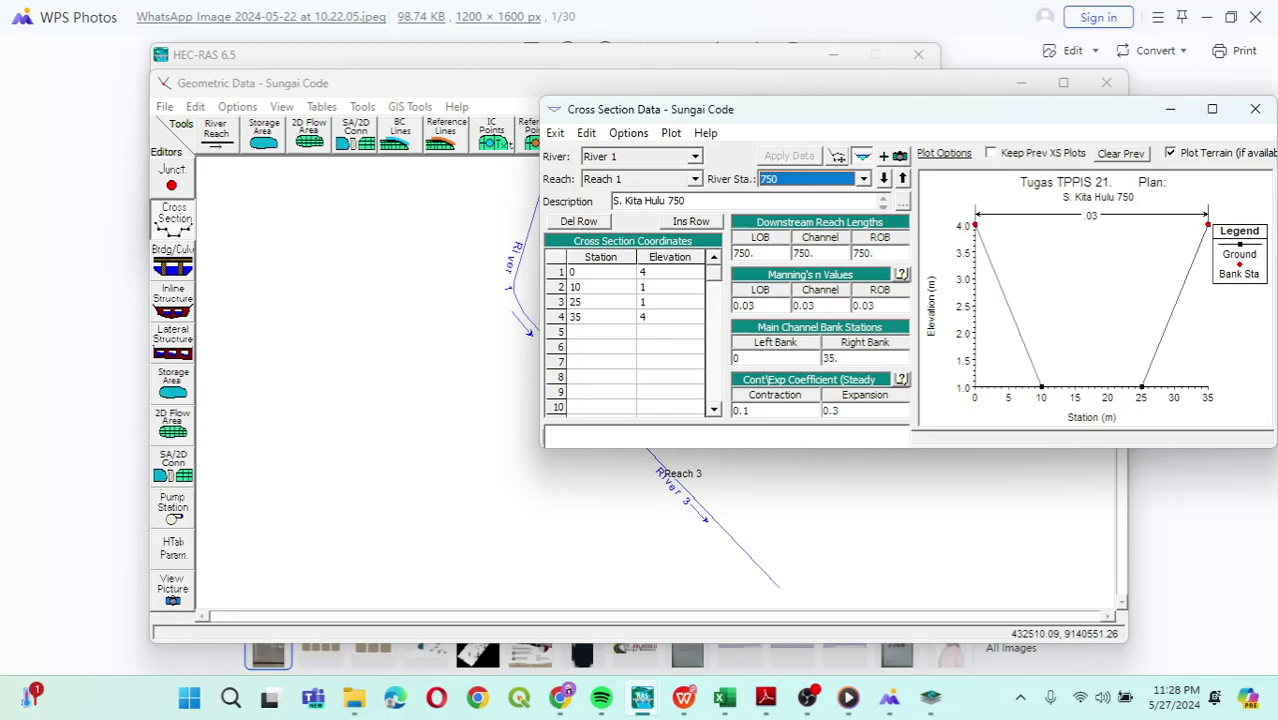
{"action": "left_click", "coordinate": [863, 179]}
{"action": "key", "text": "Down"}
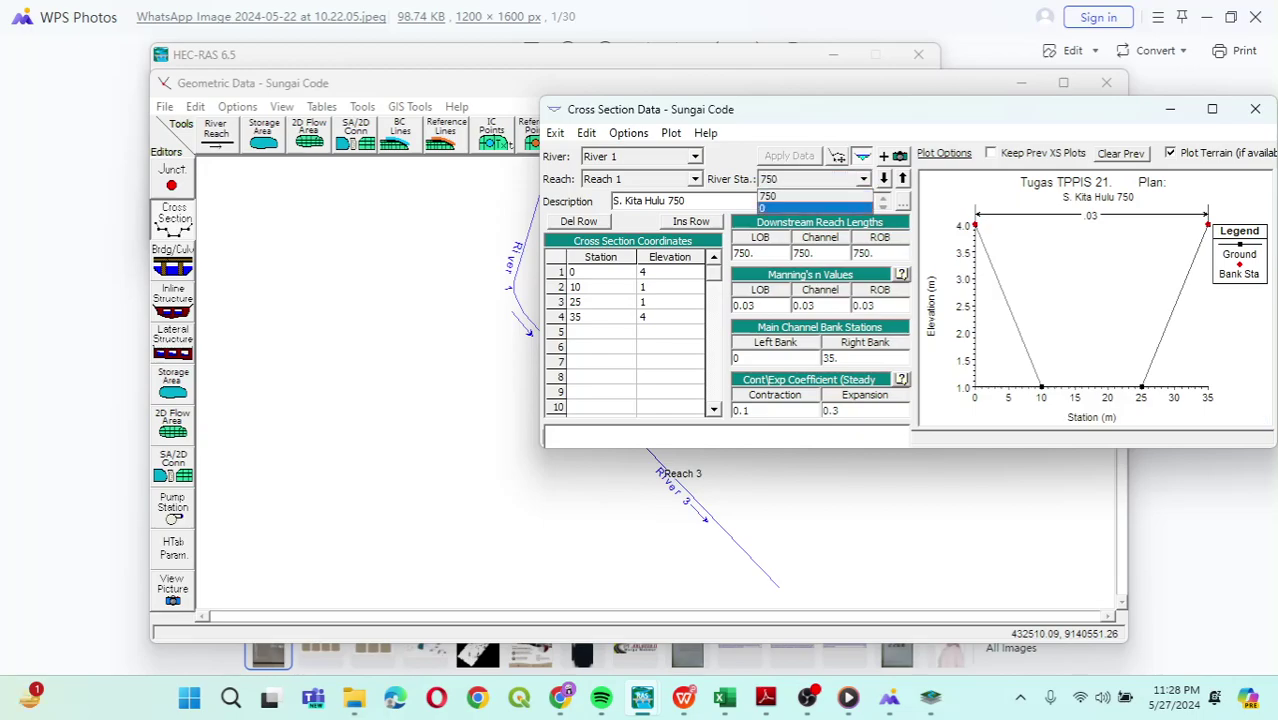
{"action": "key", "text": "Escape"}
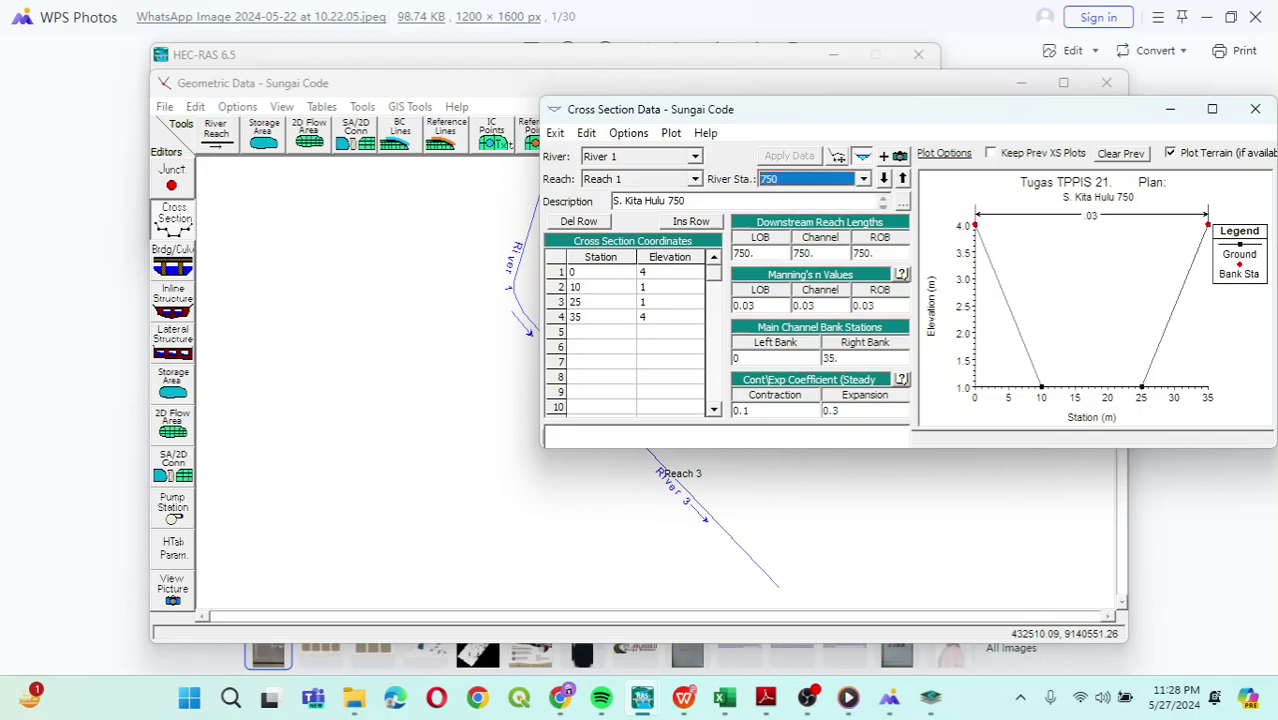
{"action": "mouse_move", "coordinate": [650, 109]}
{"action": "left_mouse_down"}
{"action": "mouse_move", "coordinate": [685, 48]}
{"action": "mouse_move", "coordinate": [746, 38]}
{"action": "mouse_move", "coordinate": [659, 97]}
{"action": "left_mouse_up"}
{"action": "left_click", "coordinate": [873, 167]}
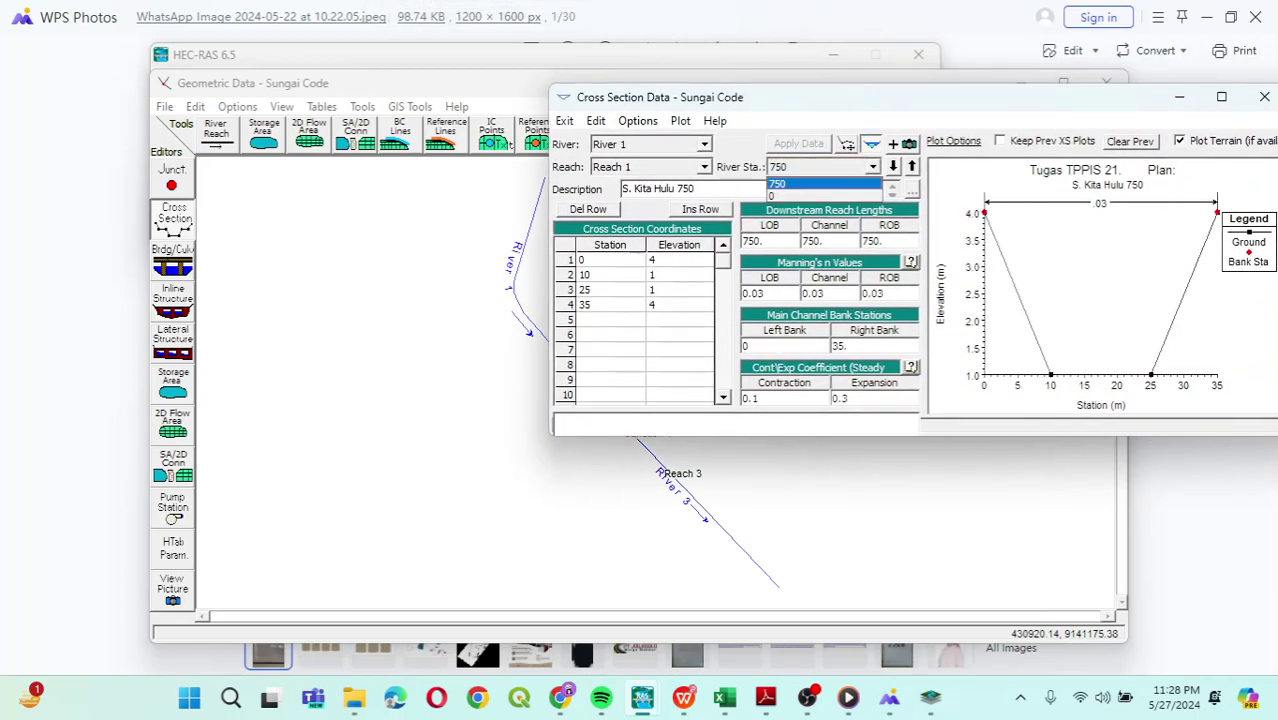
{"action": "left_click", "coordinate": [810, 197]}
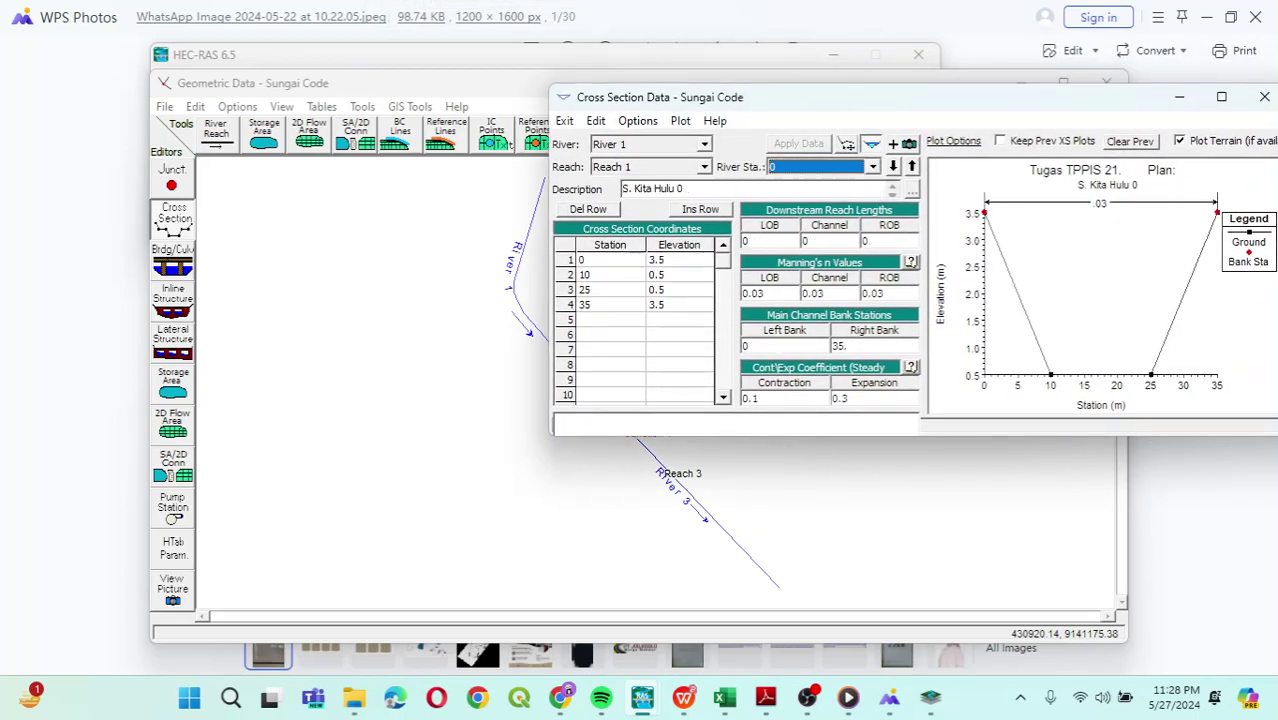
{"action": "left_click_drag", "start_coordinate": [660, 97], "coordinate": [581, 115]}
{"action": "mouse_move", "coordinate": [847, 124]}
{"action": "left_mouse_down"}
{"action": "mouse_move", "coordinate": [954, 37]}
{"action": "mouse_move", "coordinate": [1025, 37]}
{"action": "mouse_move", "coordinate": [1030, 66]}
{"action": "mouse_move", "coordinate": [960, 101]}
{"action": "mouse_move", "coordinate": [825, 118]}
{"action": "left_mouse_up"}
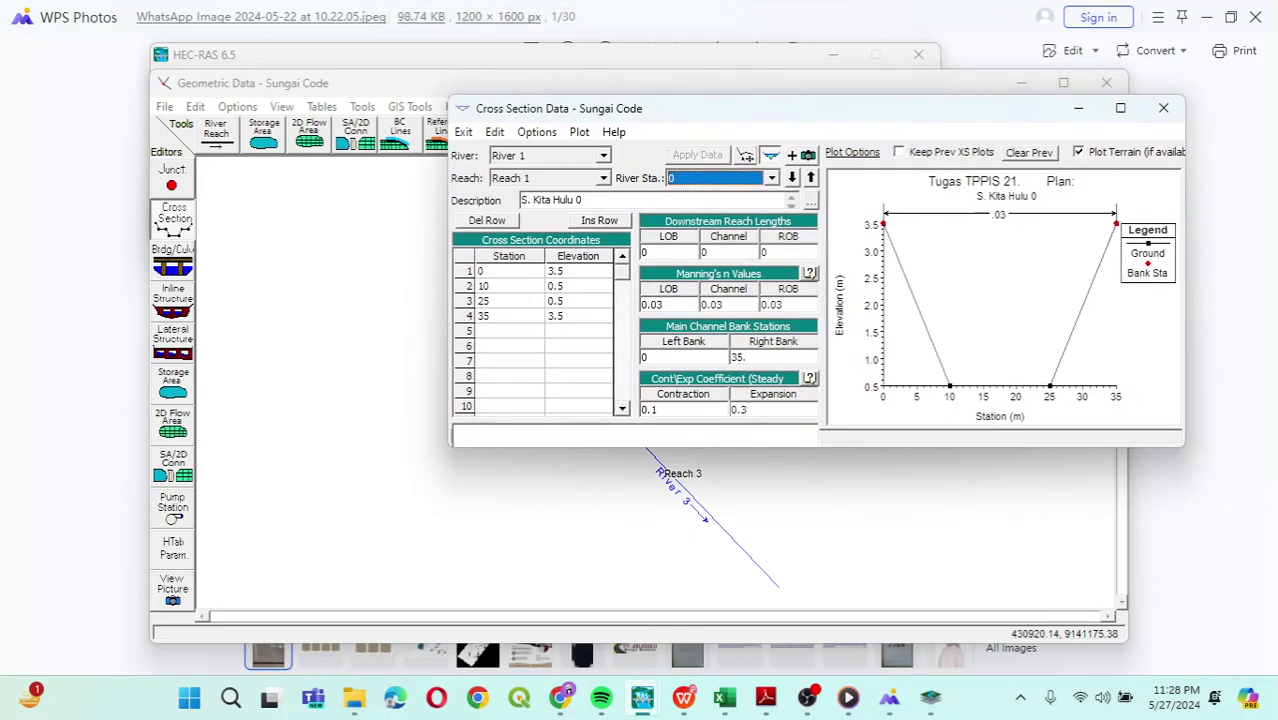
{"action": "left_click_drag", "start_coordinate": [668, 114], "coordinate": [710, 128]}
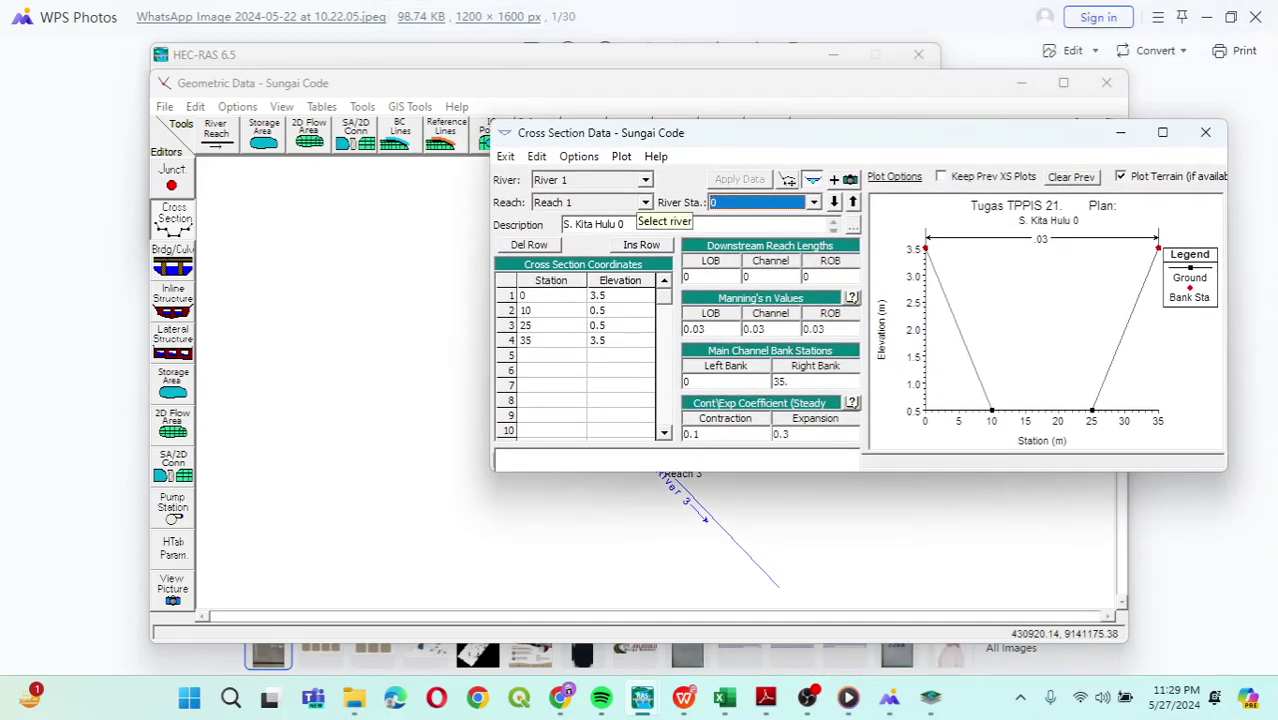
Switch to River 3, Reach 3 and add a new cross section at river station 1200.
{"action": "left_click", "coordinate": [645, 180]}
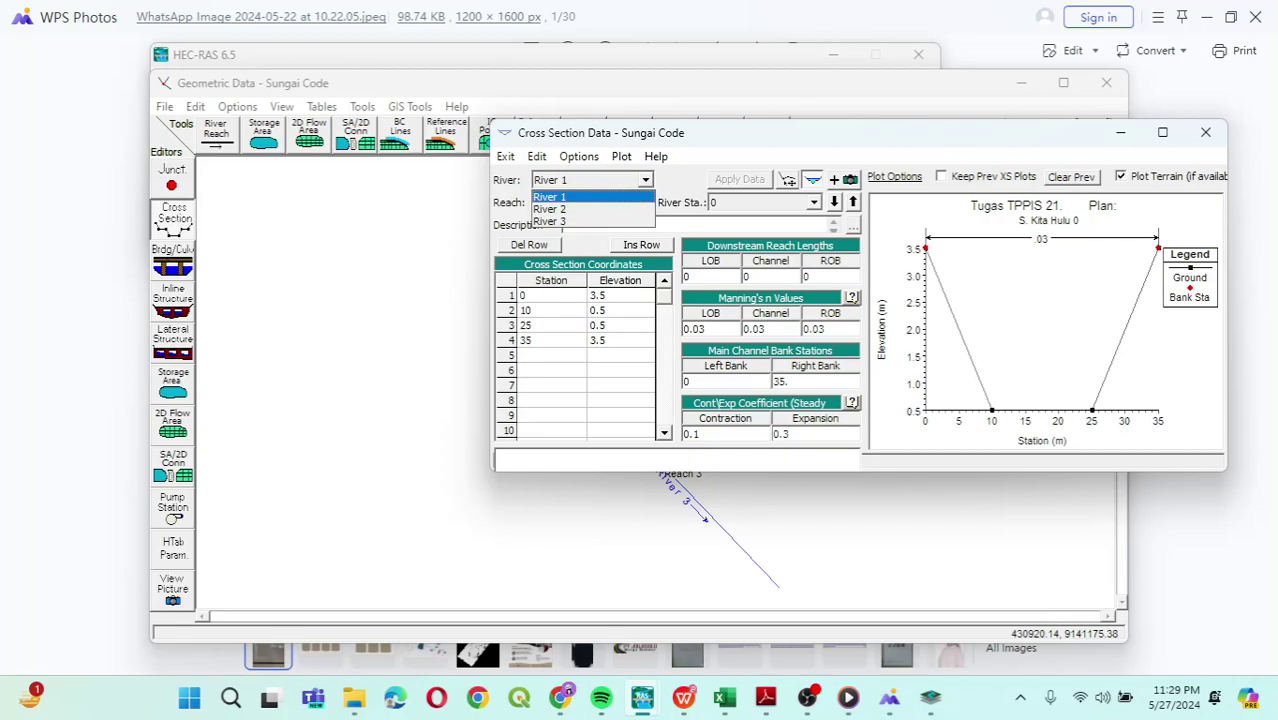
{"action": "key", "text": "Down"}
{"action": "key", "text": "Down"}
{"action": "key", "text": "Return"}
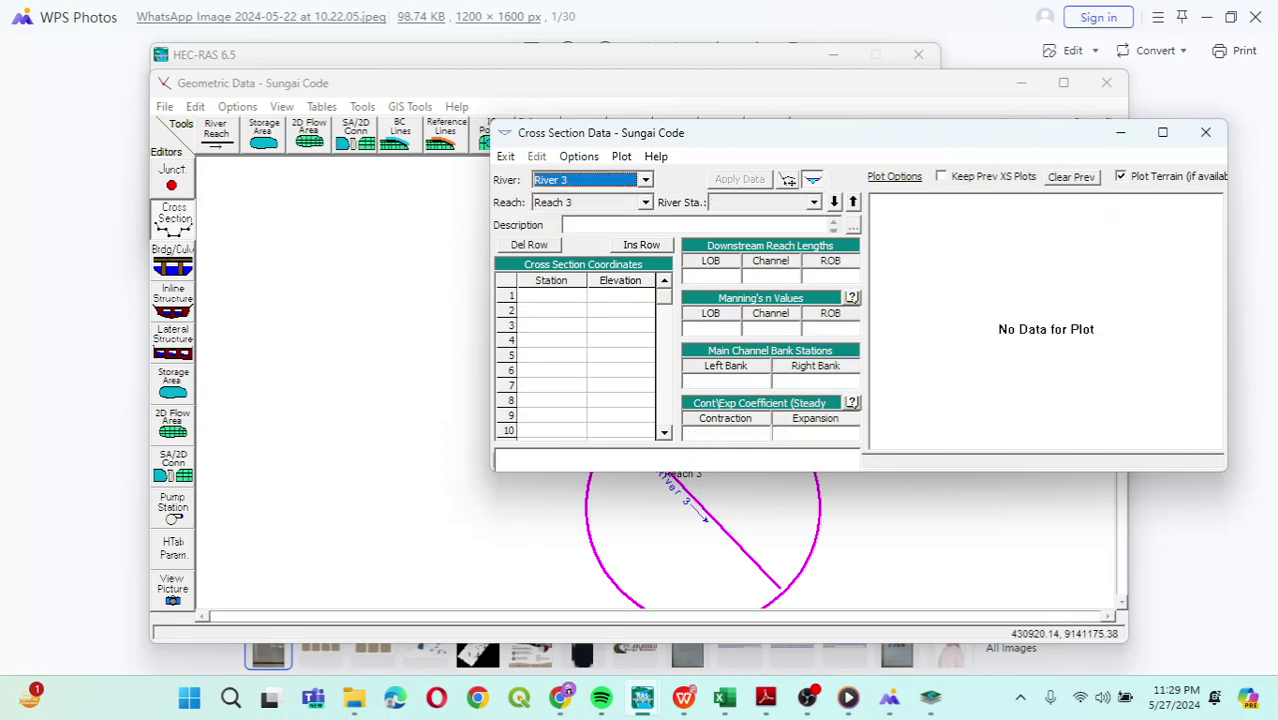
{"action": "left_click_drag", "start_coordinate": [751, 140], "coordinate": [793, 155]}
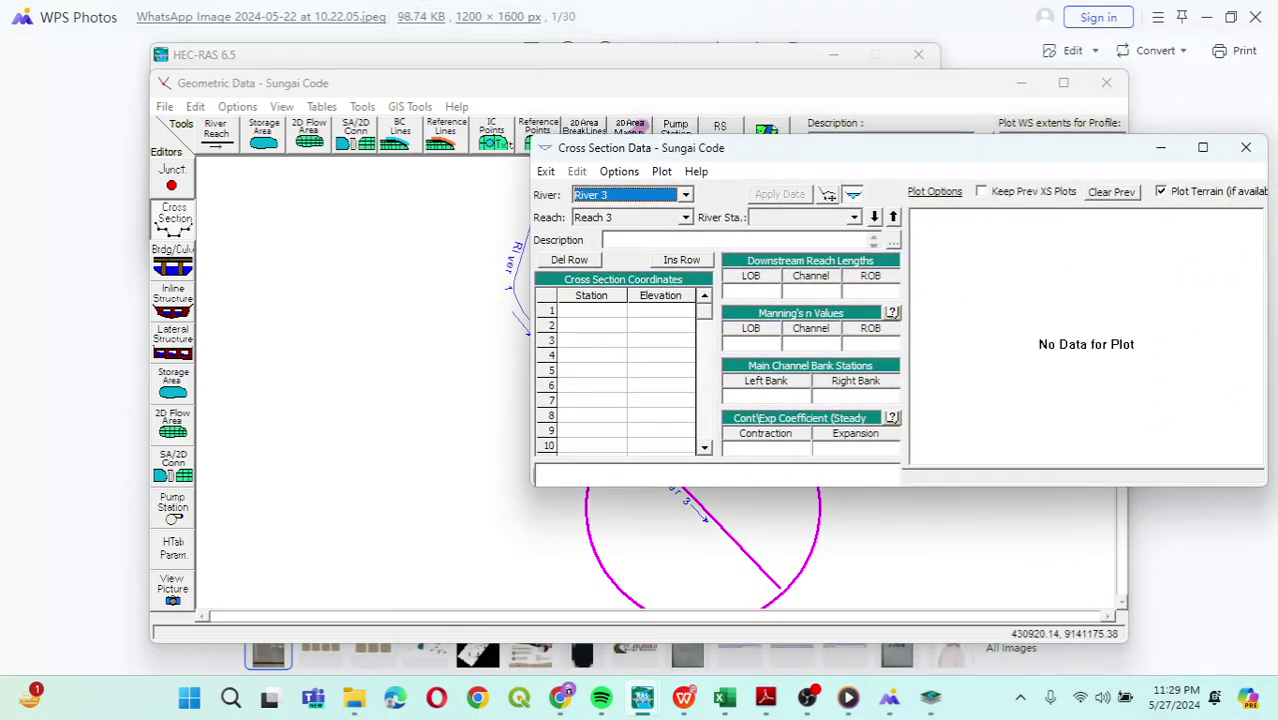
{"action": "left_click", "coordinate": [619, 171]}
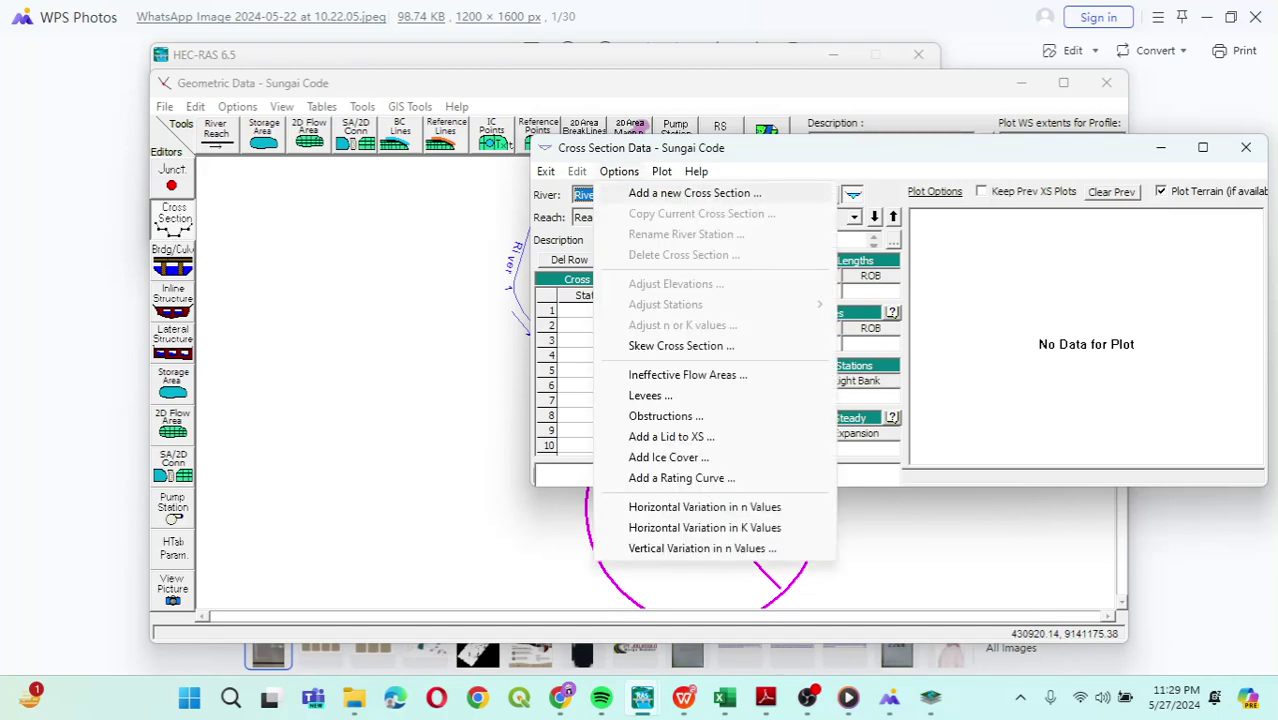
{"action": "left_click", "coordinate": [694, 193]}
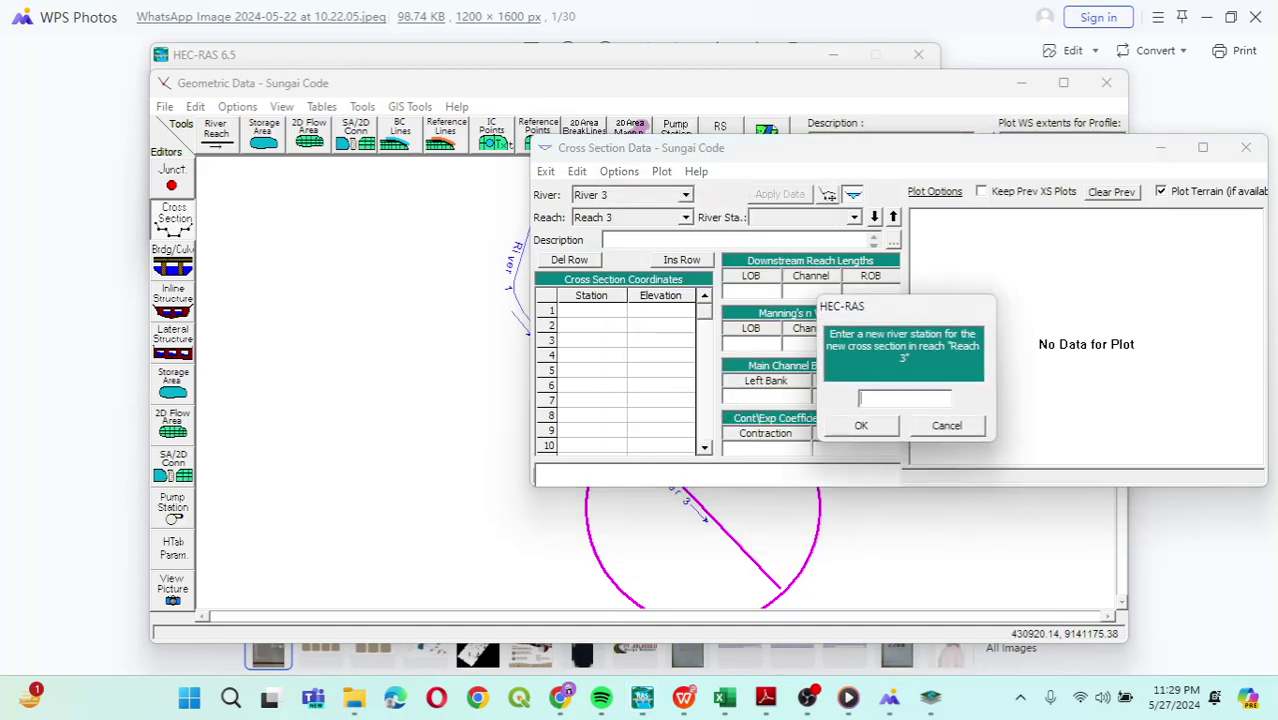
{"action": "left_click", "coordinate": [683, 697]}
{"action": "type", "text": "1200"}
{"action": "left_click", "coordinate": [860, 426]}
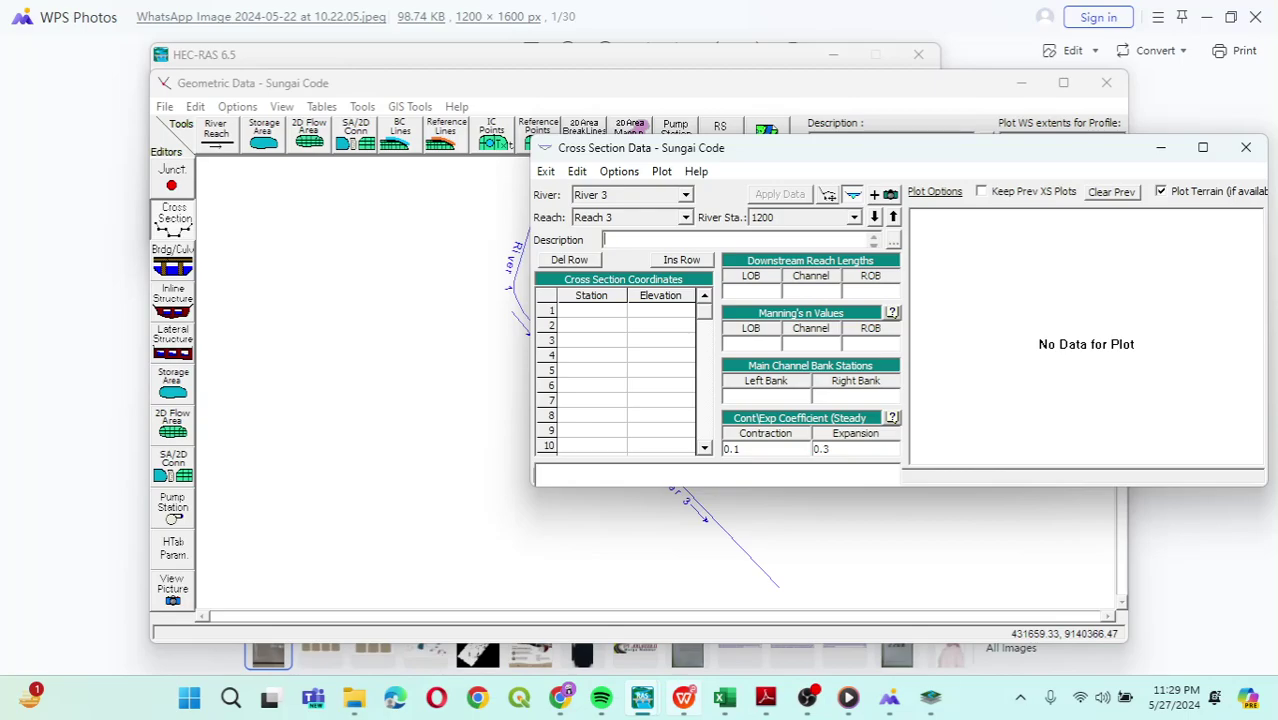
Check the reach name in the assignment PDF sketch and describe the station 1200 cross section as "S Kita Hilir 1200".
{"action": "mouse_move", "coordinate": [683, 697]}
{"action": "left_click", "coordinate": [680, 600]}
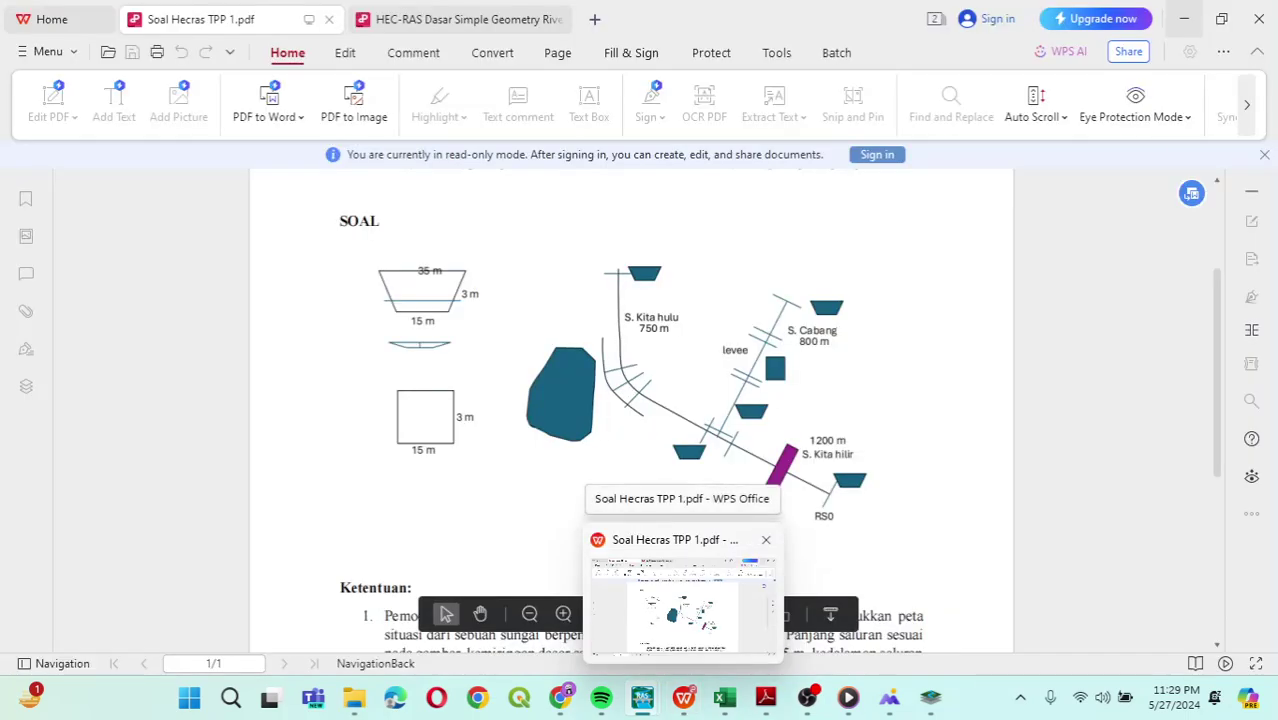
{"action": "key", "text": "alt+Tab"}
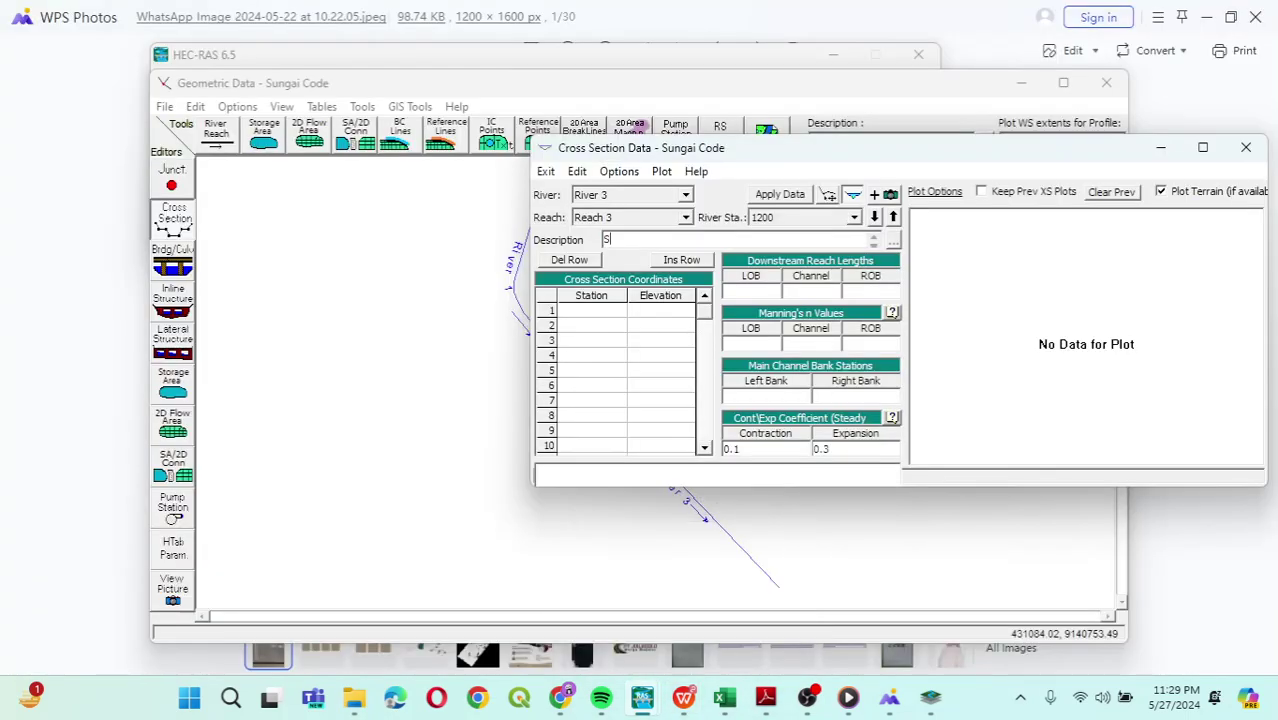
{"action": "type", "text": "S Kita"}
{"action": "type", "text": " Hill"}
{"action": "type", "text": "ir 1200"}
Check the channel dimensions in the assignment PDF and enter cross section stations 0, 10, 25 and 35.
{"action": "left_click", "coordinate": [591, 310]}
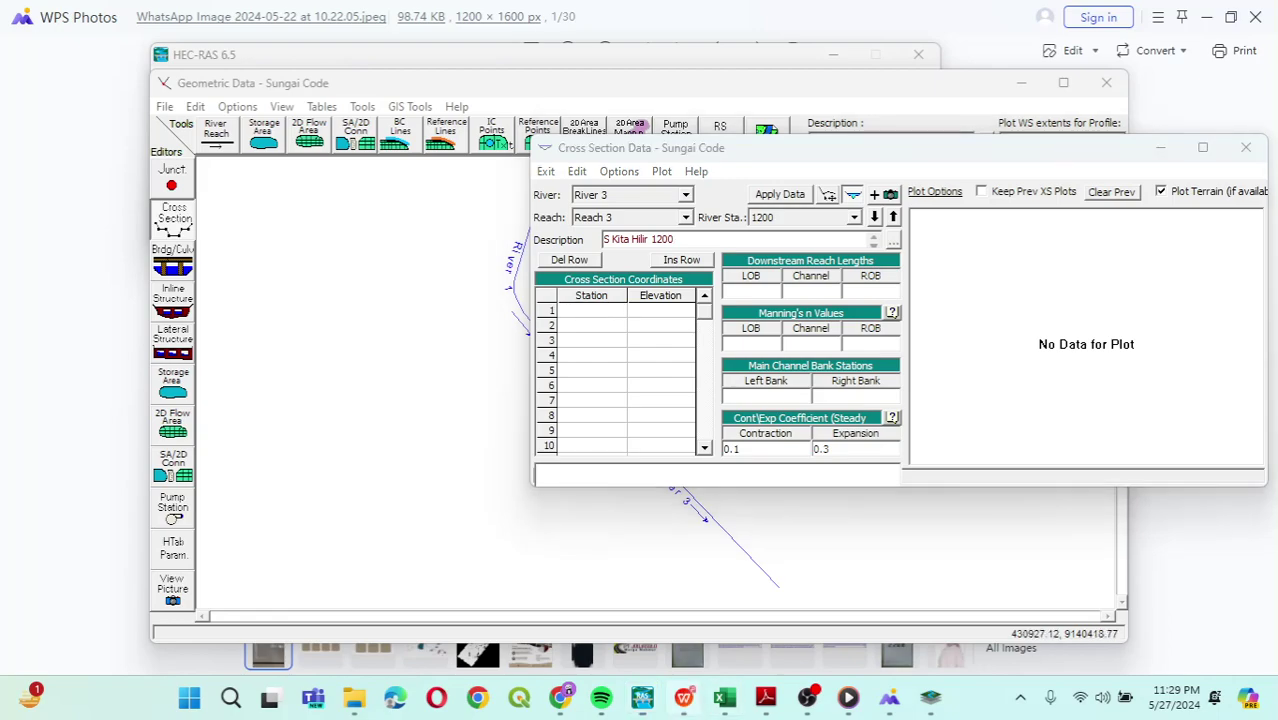
{"action": "key", "text": "alt+Tab"}
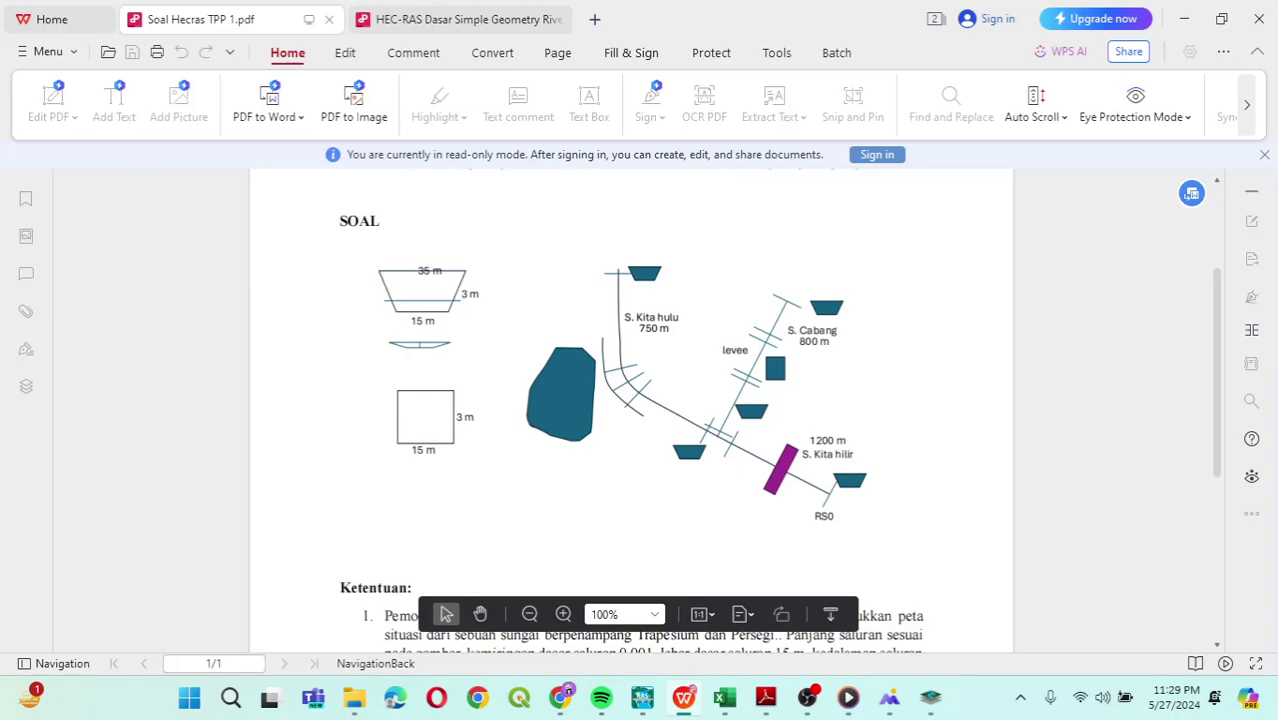
{"action": "left_click", "coordinate": [1183, 18]}
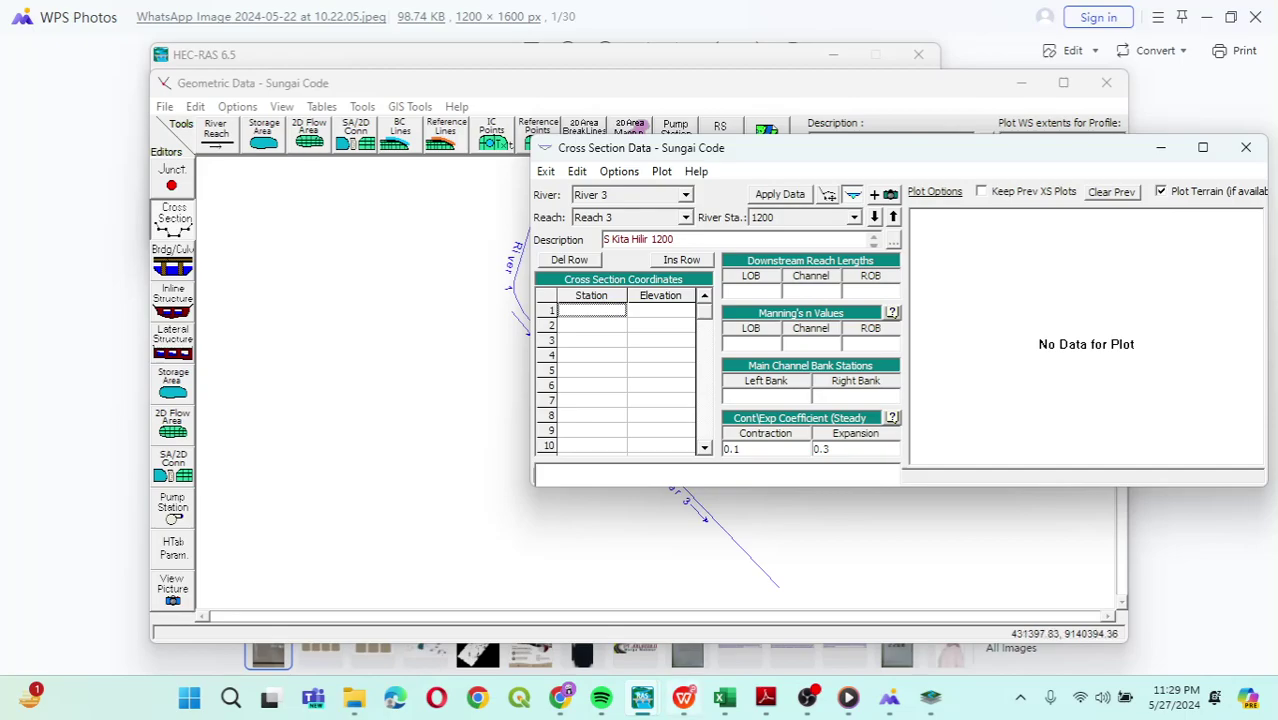
{"action": "left_click", "coordinate": [684, 697]}
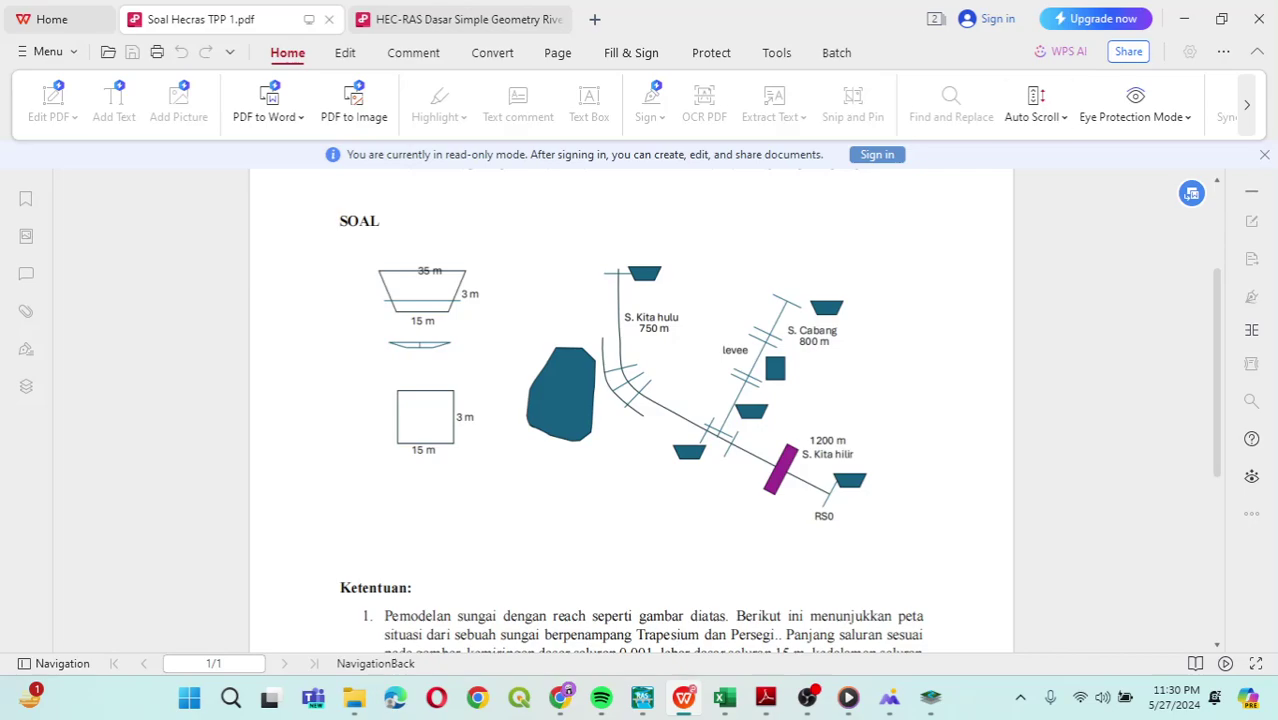
{"action": "left_click", "coordinate": [1183, 18]}
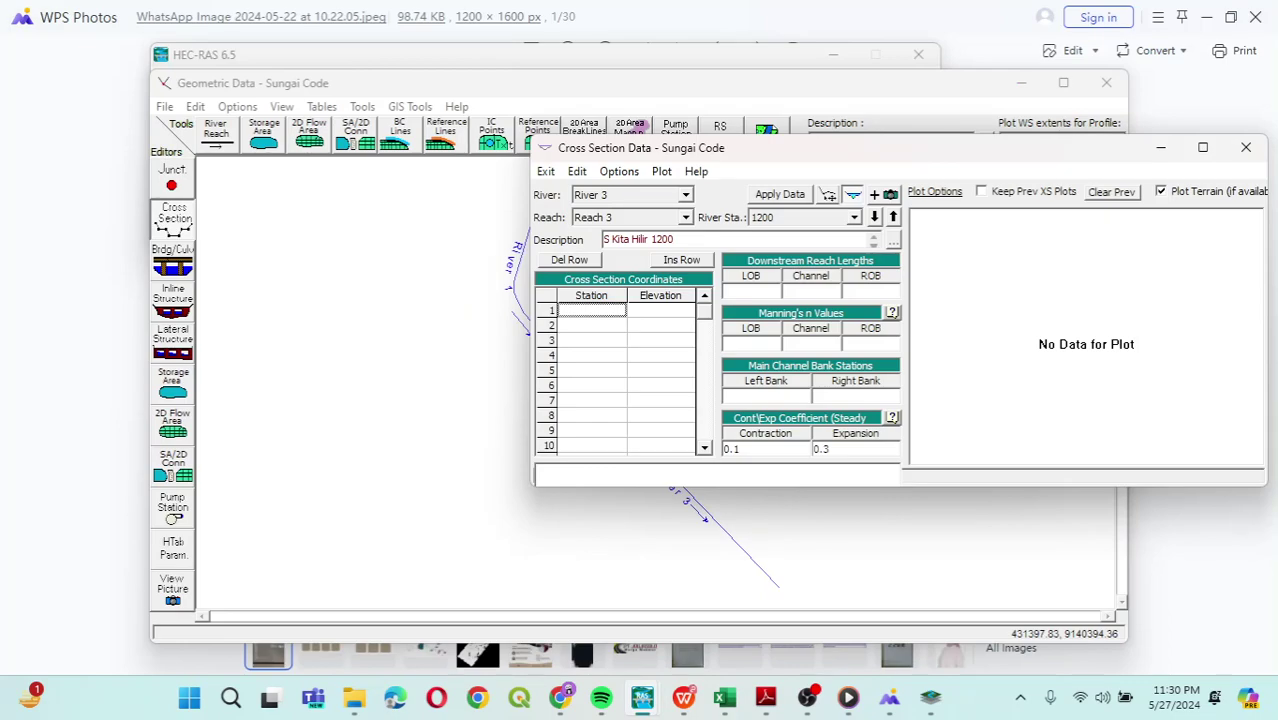
{"action": "type", "text": "0"}
{"action": "key", "text": "Return"}
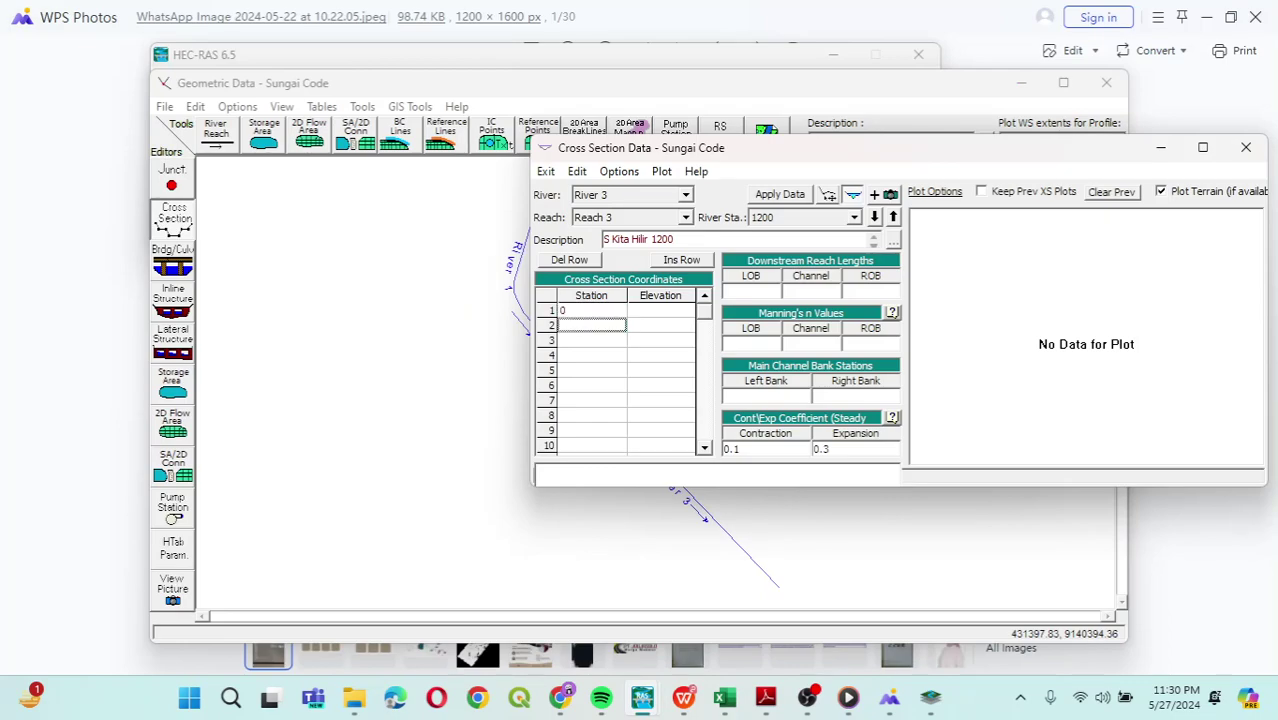
{"action": "type", "text": "10"}
{"action": "key", "text": "Return"}
{"action": "type", "text": "25"}
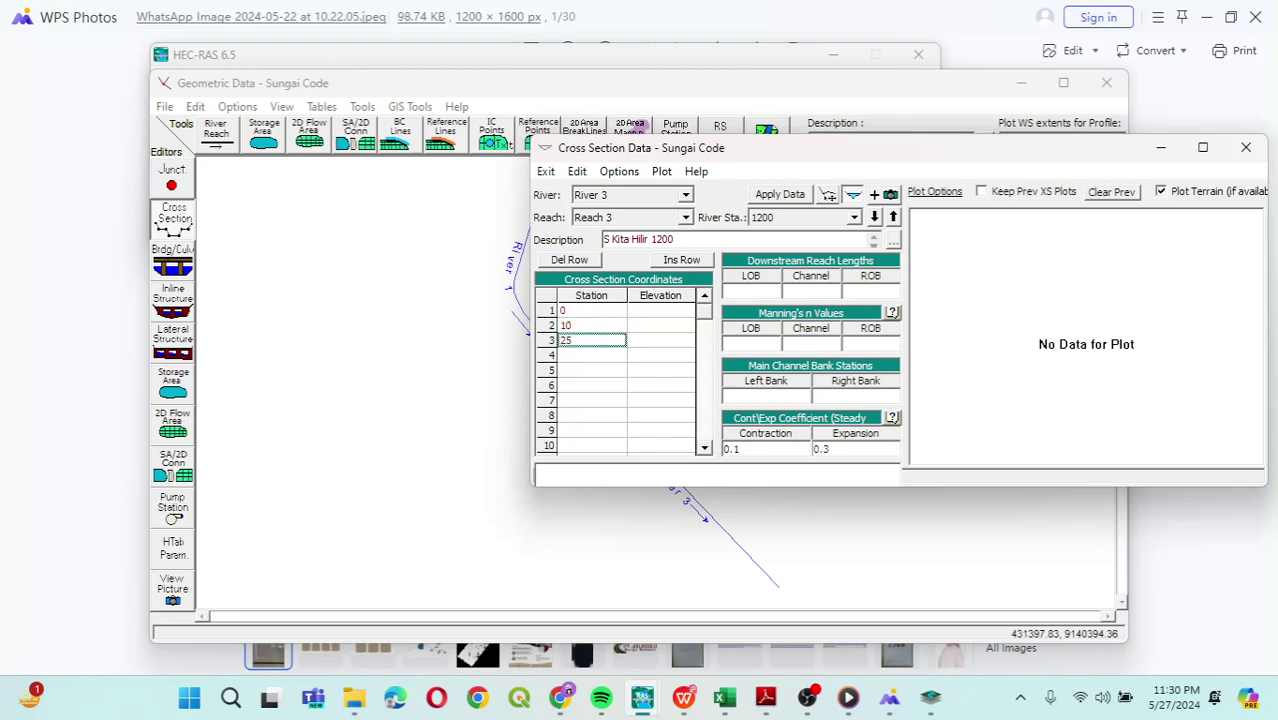
{"action": "key", "text": "Return"}
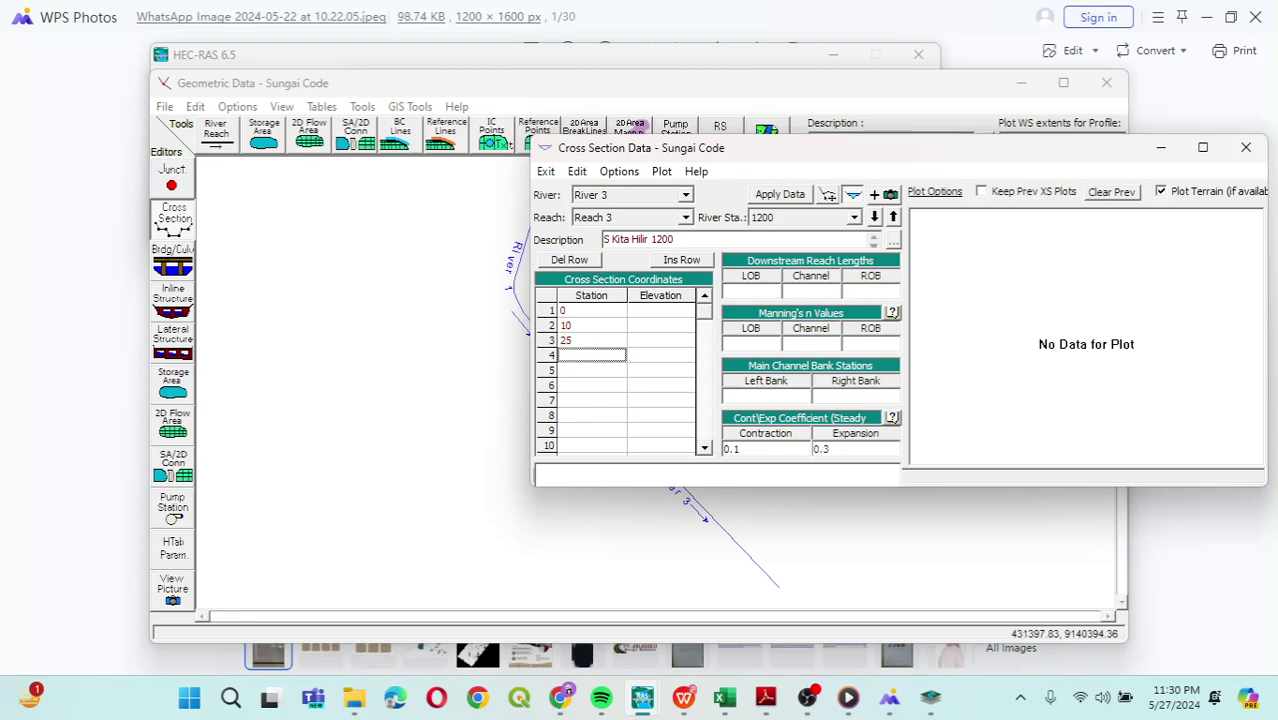
{"action": "type", "text": "35"}
Enter elevations 3.5, 0.5, 0.5 and 0.5 for the four points of the station 1200 cross section.
{"action": "left_click", "coordinate": [661, 310]}
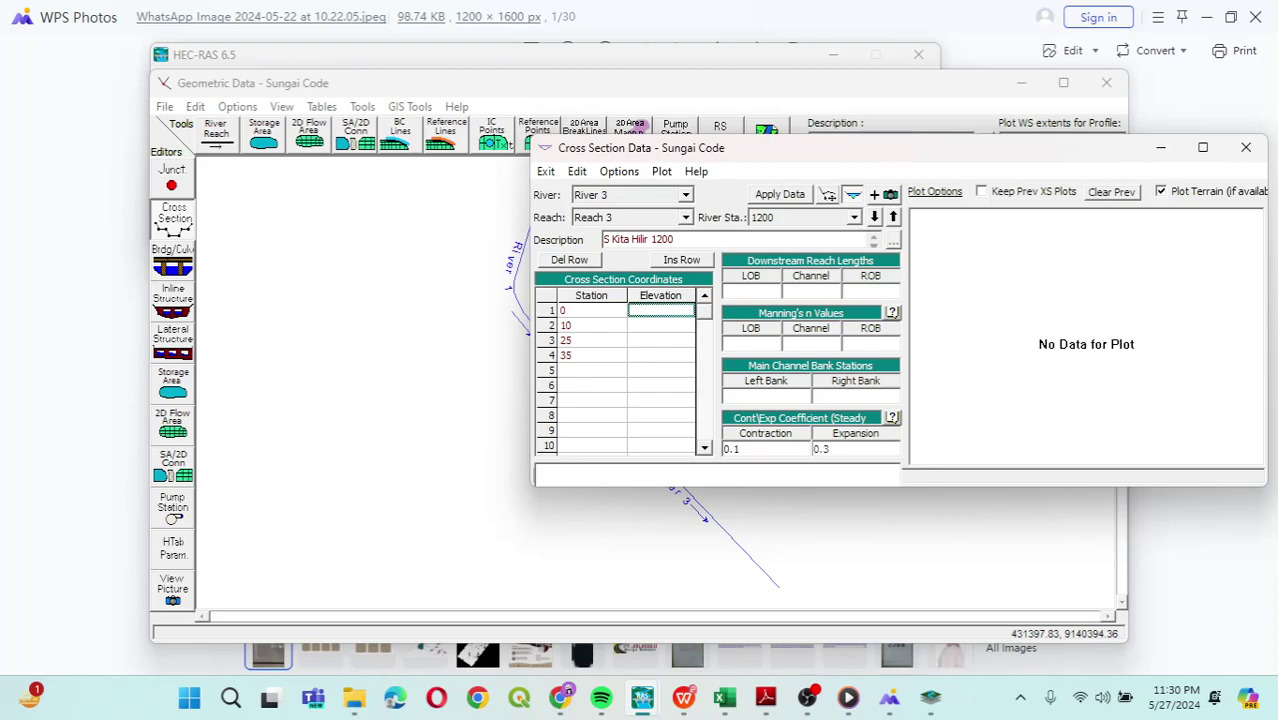
{"action": "type", "text": "3.6"}
{"action": "key", "text": "BackSpace"}
{"action": "type", "text": "2"}
{"action": "key", "text": "BackSpace"}
{"action": "type", "text": "5"}
{"action": "key", "text": "Return"}
{"action": "type", "text": "0."}
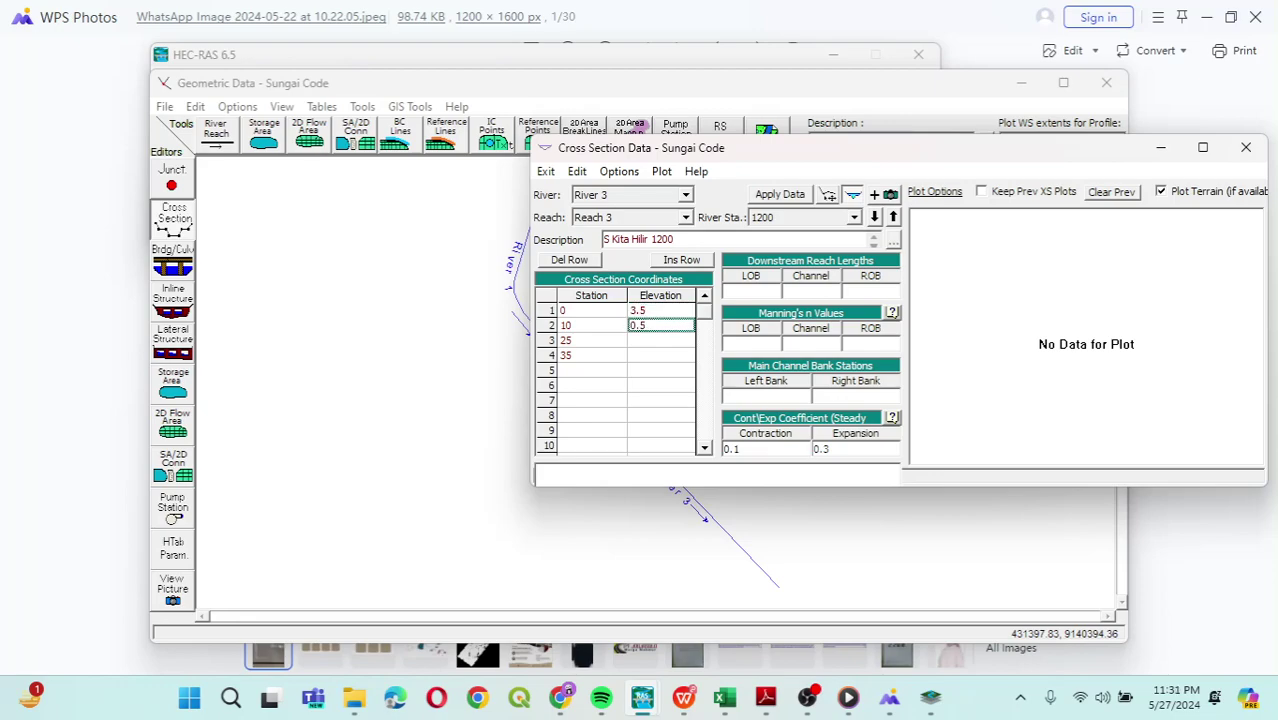
{"action": "key", "text": "Return"}
{"action": "type", "text": "0.5"}
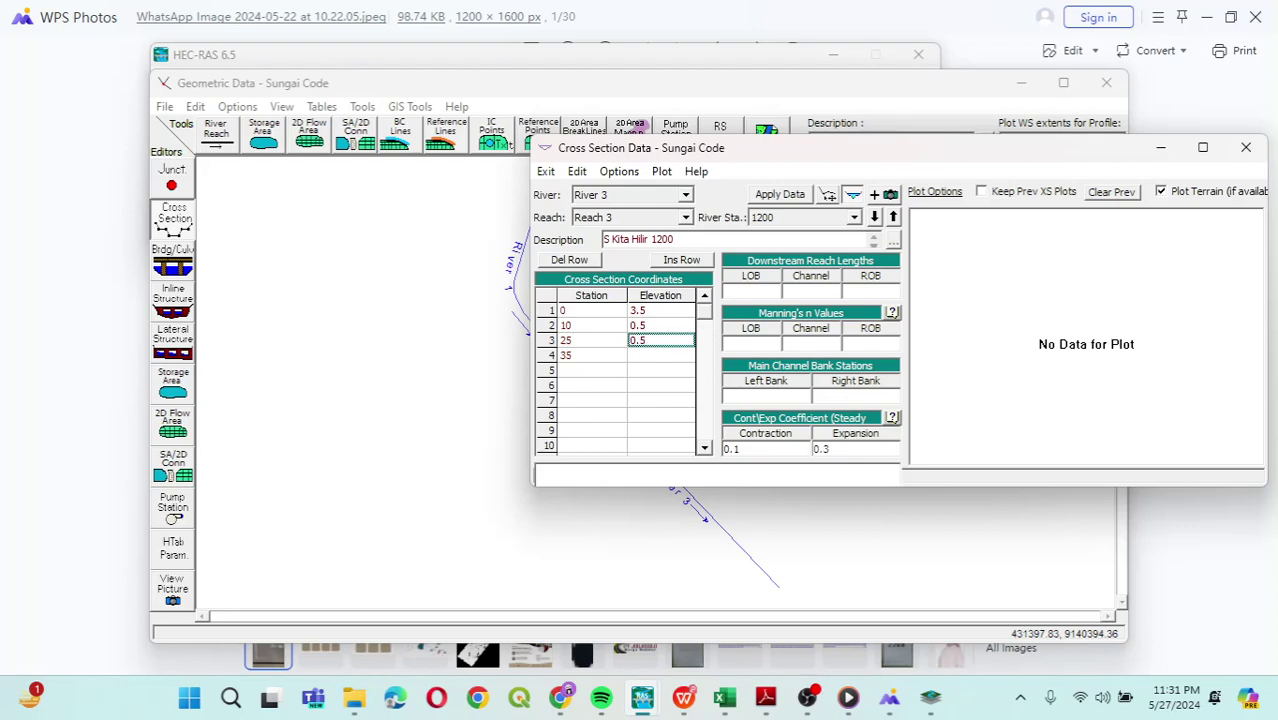
{"action": "key", "text": "Return"}
{"action": "type", "text": "0"}
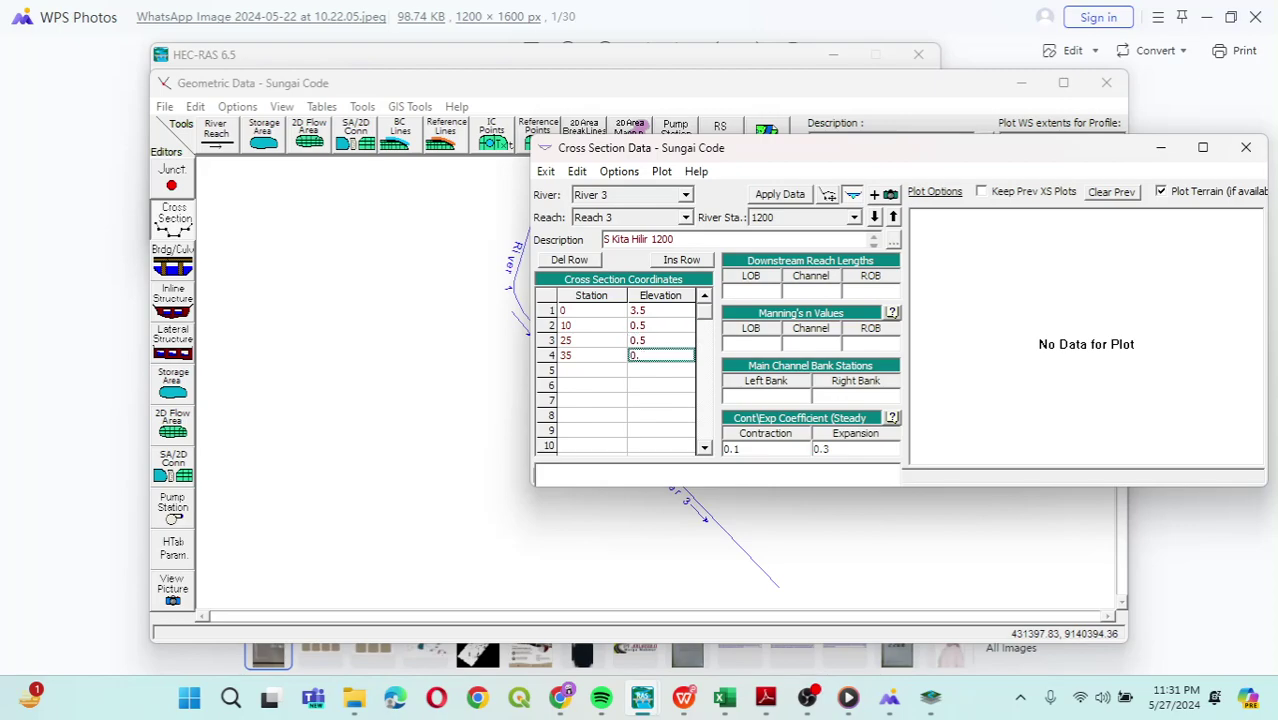
{"action": "type", "text": ".5"}
Set the LOB, channel and ROB downstream reach lengths of the station 1200 cross section to 1200.
{"action": "left_click", "coordinate": [750, 290]}
{"action": "type", "text": "1200"}
{"action": "key", "text": "Tab"}
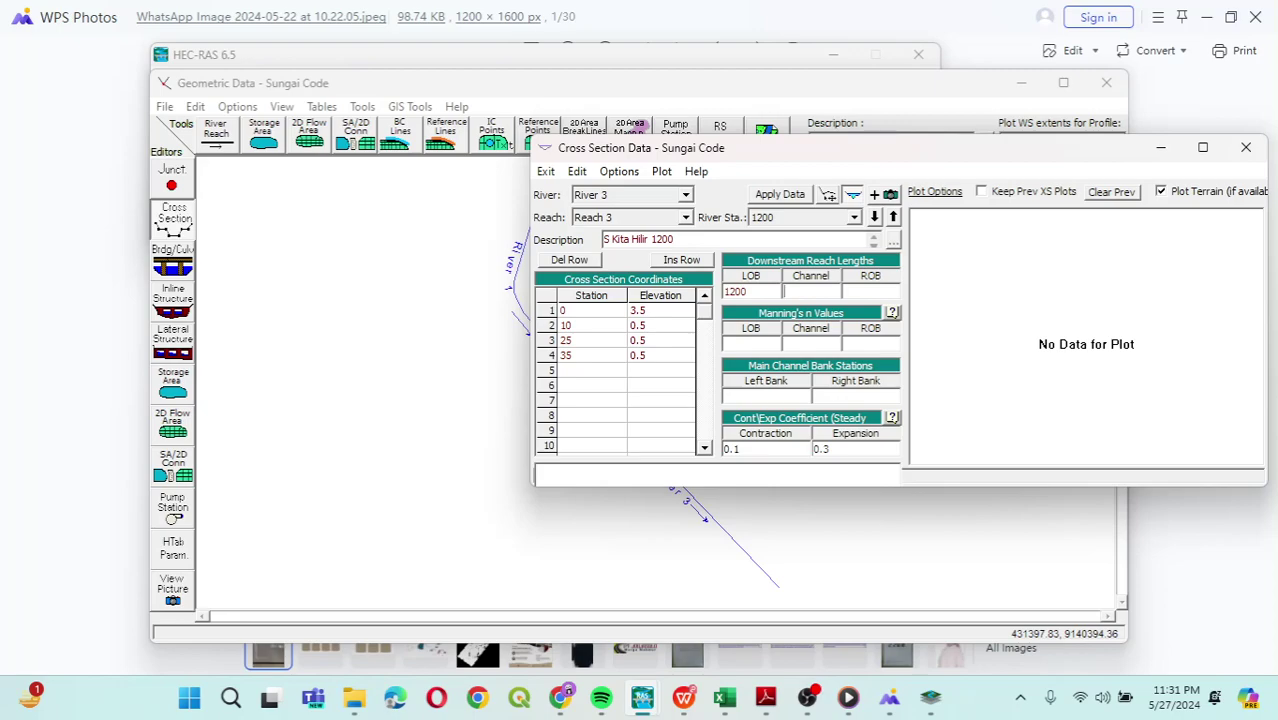
{"action": "type", "text": "1200"}
{"action": "key", "text": "Tab"}
{"action": "type", "text": "1200"}
{"action": "key", "text": "Tab"}
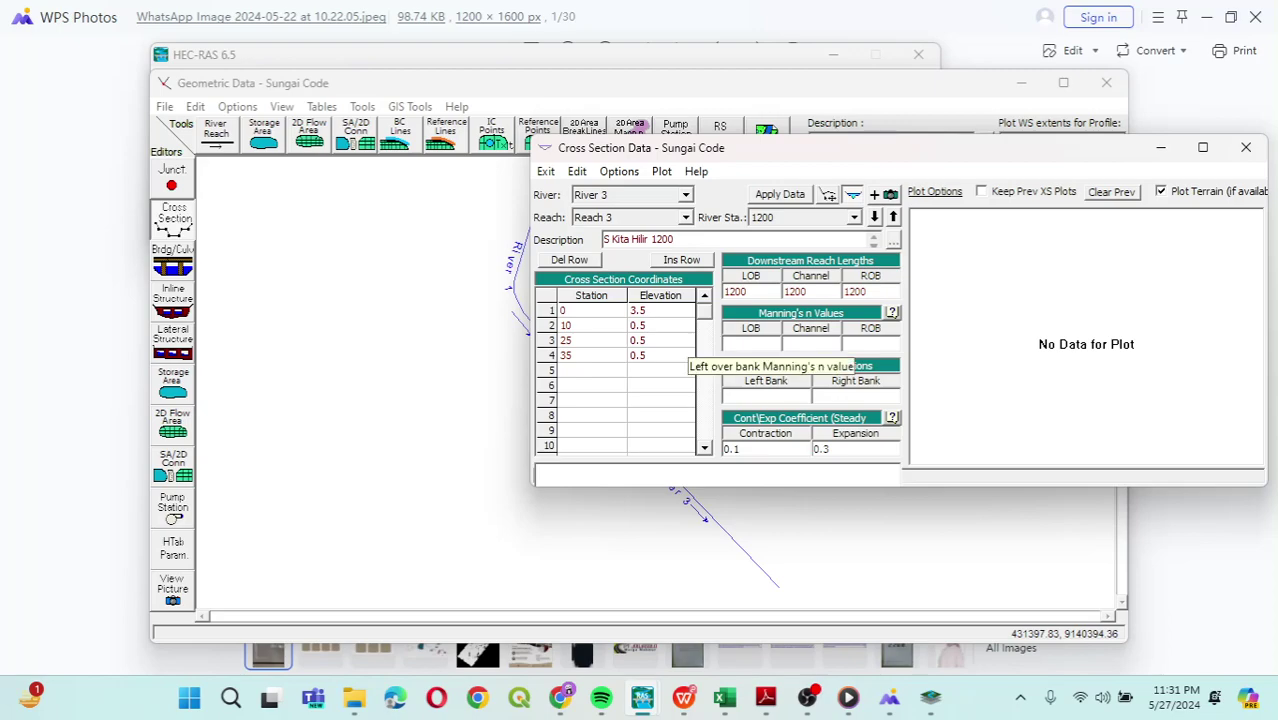
Set the LOB, channel and ROB Manning's n values of the station 1200 cross section to 0.03.
{"action": "type", "text": "0.03"}
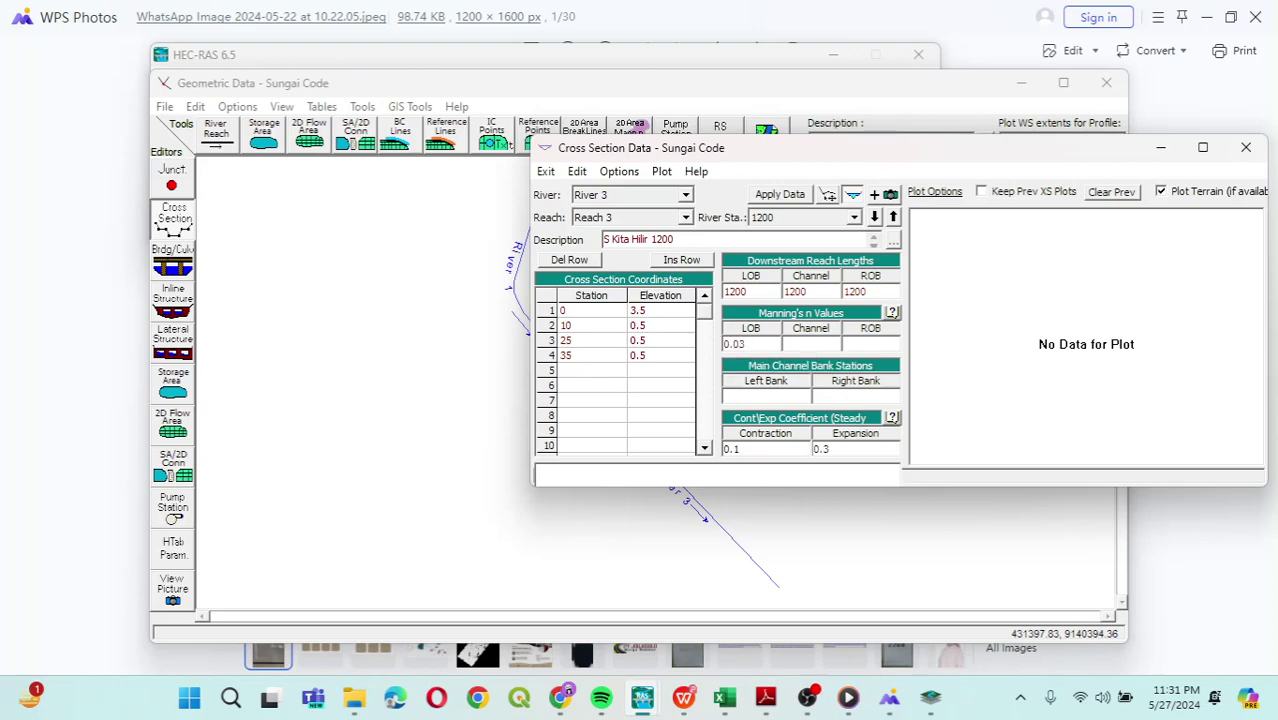
{"action": "key", "text": "Return"}
{"action": "key", "text": "Tab"}
{"action": "type", "text": "0.03"}
{"action": "key", "text": "Tab"}
{"action": "type", "text": "0.03"}
Set the main channel bank stations to 0 on the left and 35 on the right, and apply the data.
{"action": "key", "text": "Tab"}
{"action": "type", "text": "0"}
{"action": "key", "text": "Tab"}
{"action": "type", "text": "35"}
{"action": "left_click", "coordinate": [780, 194]}
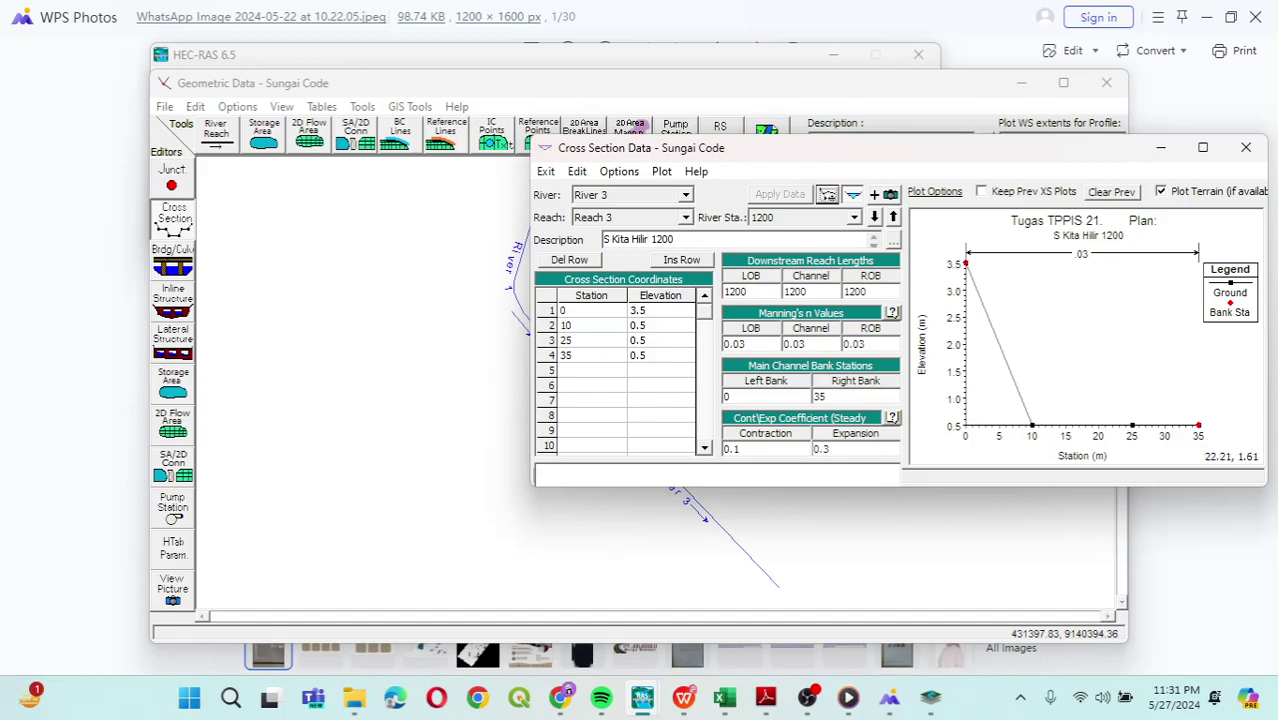
Correct the elevation at station 35 of the River 3 upstream cross section to 3.5 and apply the data.
{"action": "left_click", "coordinate": [658, 356]}
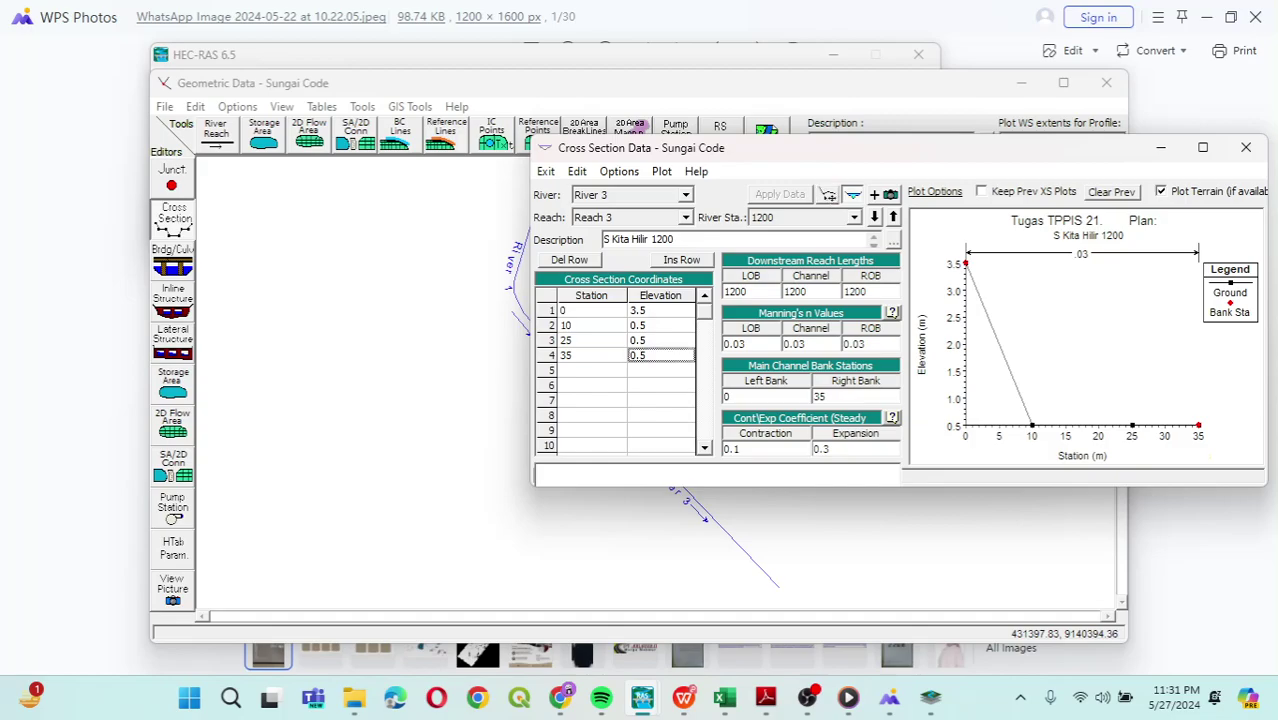
{"action": "left_click", "coordinate": [658, 356]}
{"action": "key", "text": "BackSpace"}
{"action": "key", "text": "BackSpace"}
{"action": "key", "text": "BackSpace"}
{"action": "type", "text": "3.5"}
{"action": "left_click", "coordinate": [660, 400]}
{"action": "left_click", "coordinate": [780, 194]}
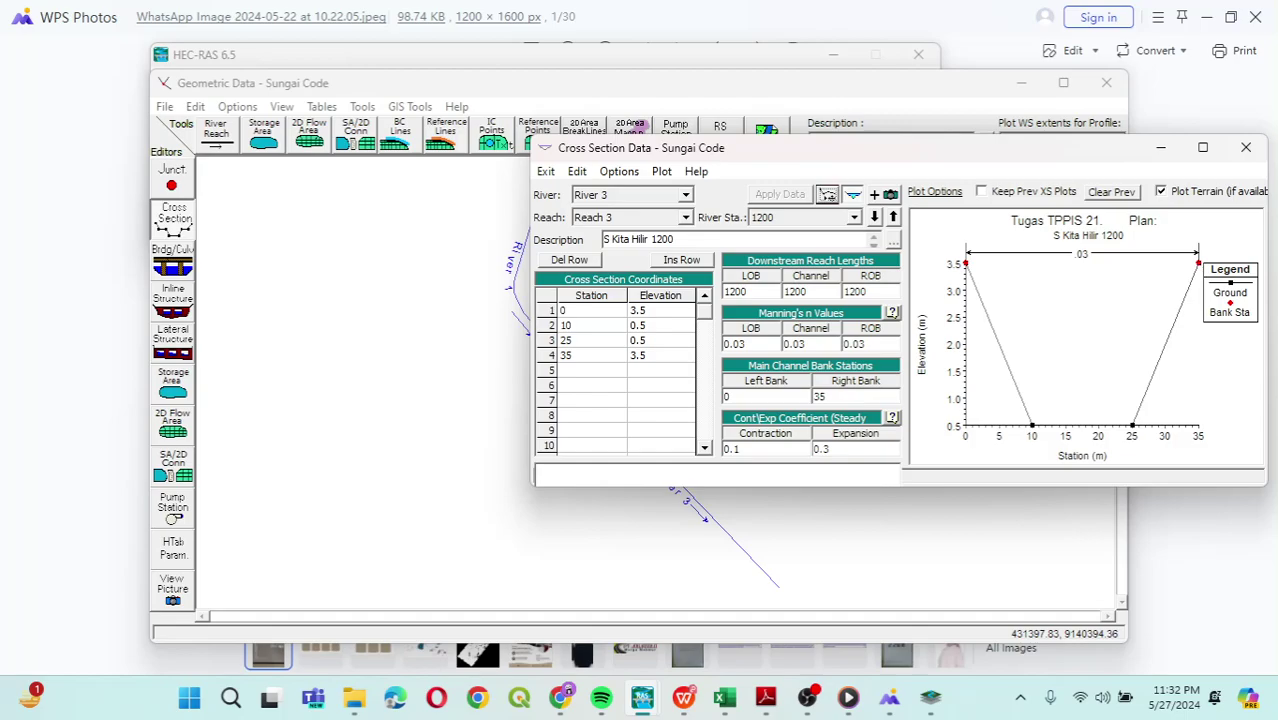
Copy the station 1200 cross section to river station 0 of River 3, Reach 3.
{"action": "left_click", "coordinate": [577, 171]}
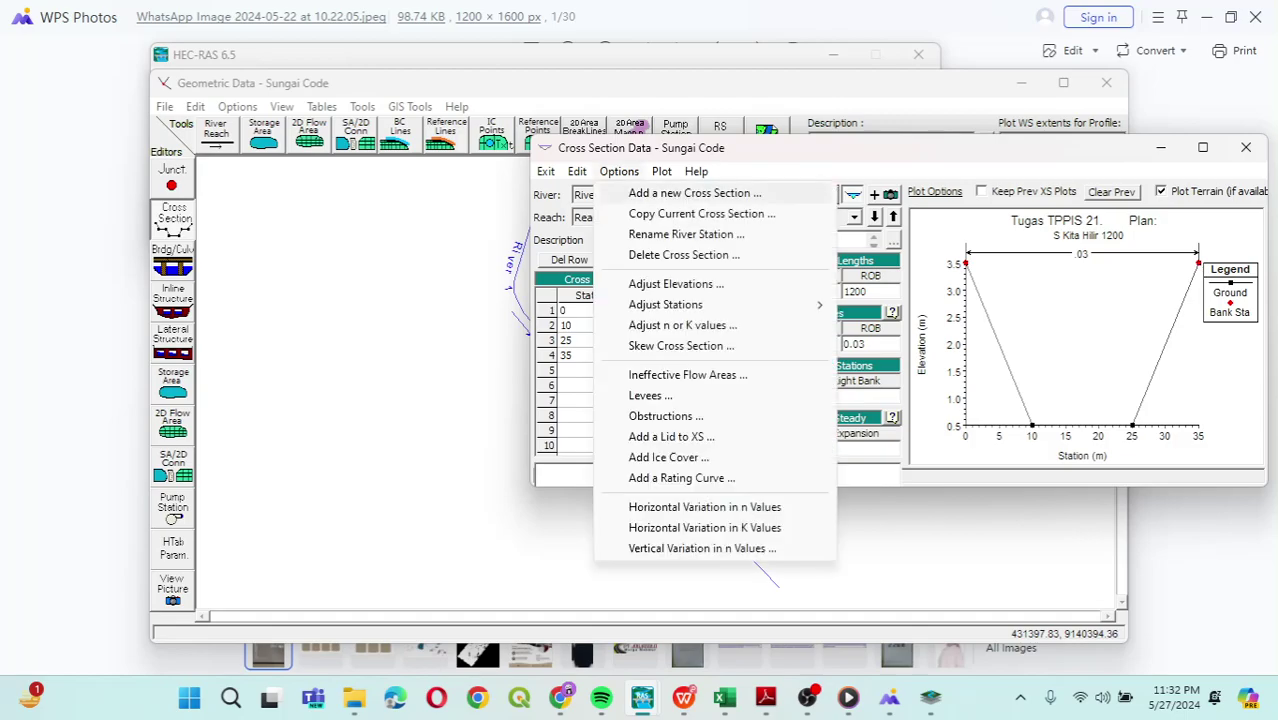
{"action": "left_click", "coordinate": [800, 214]}
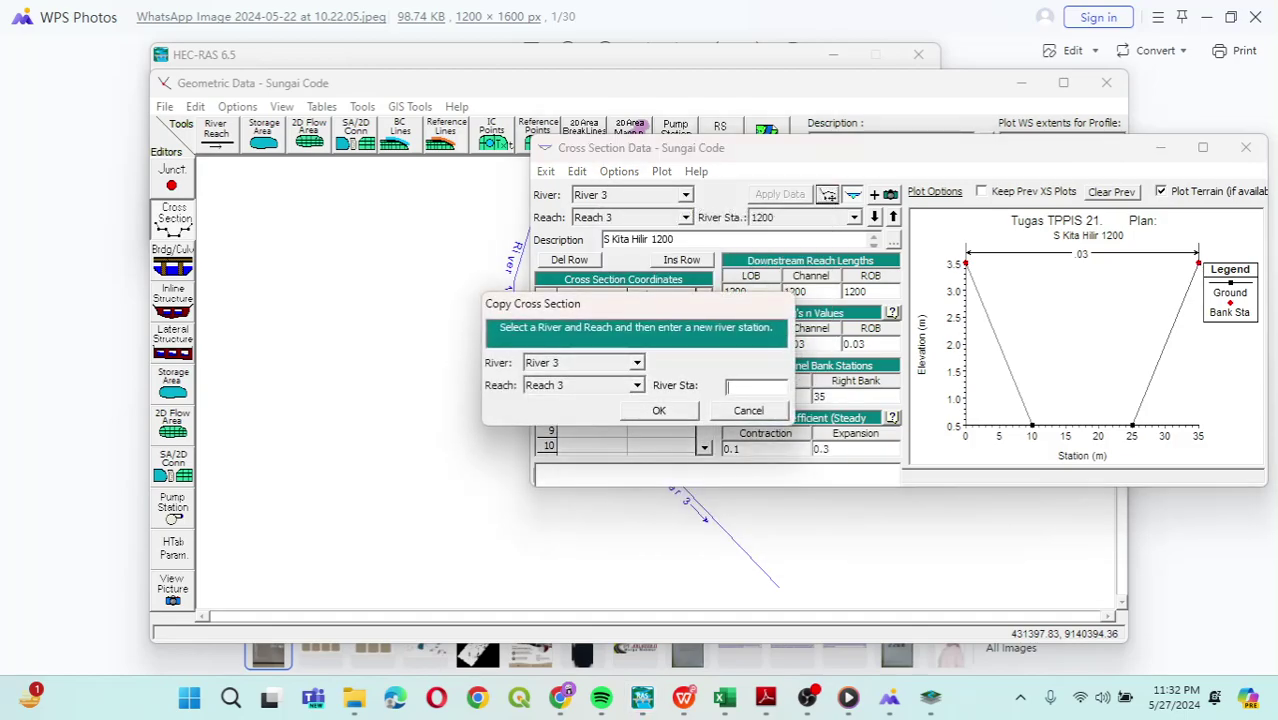
{"action": "type", "text": "0"}
{"action": "key", "text": "Return"}
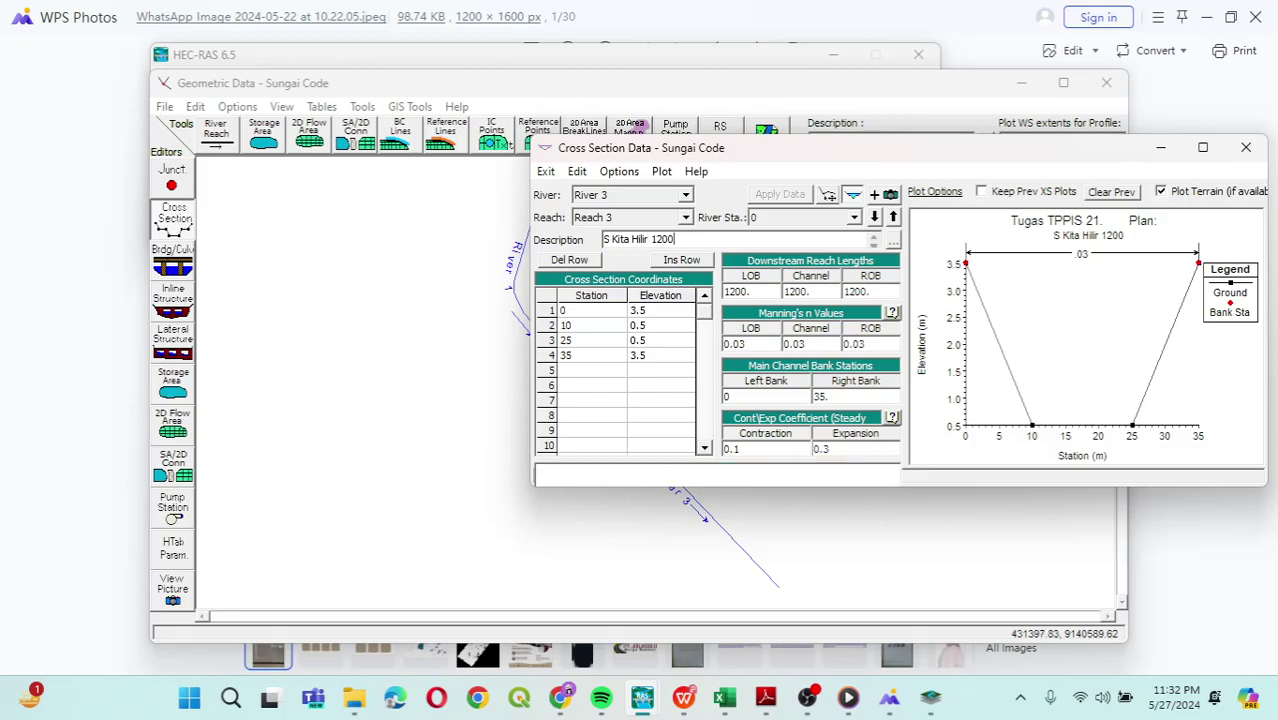
Set the elevations of the River 3 station 0 cross section to 3, 0, 0 and 3.
{"action": "double_click", "coordinate": [660, 311]}
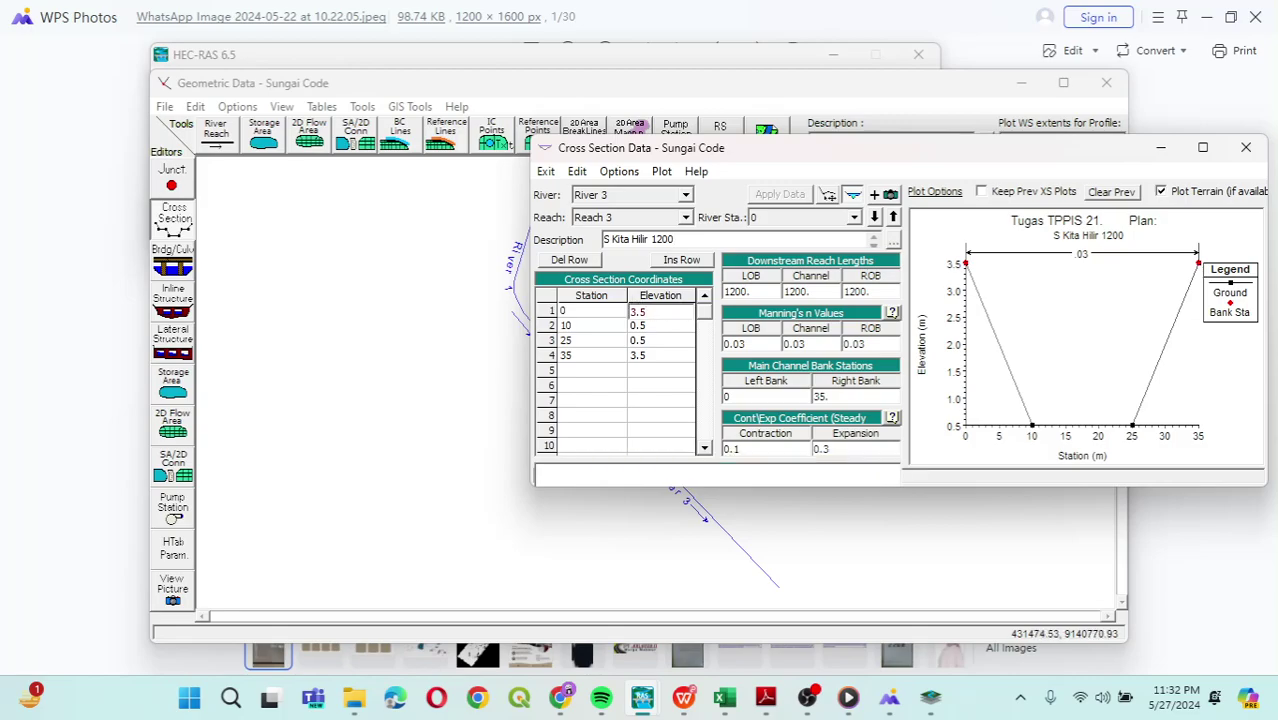
{"action": "key", "text": "BackSpace"}
{"action": "key", "text": "BackSpace"}
{"action": "key", "text": "Down"}
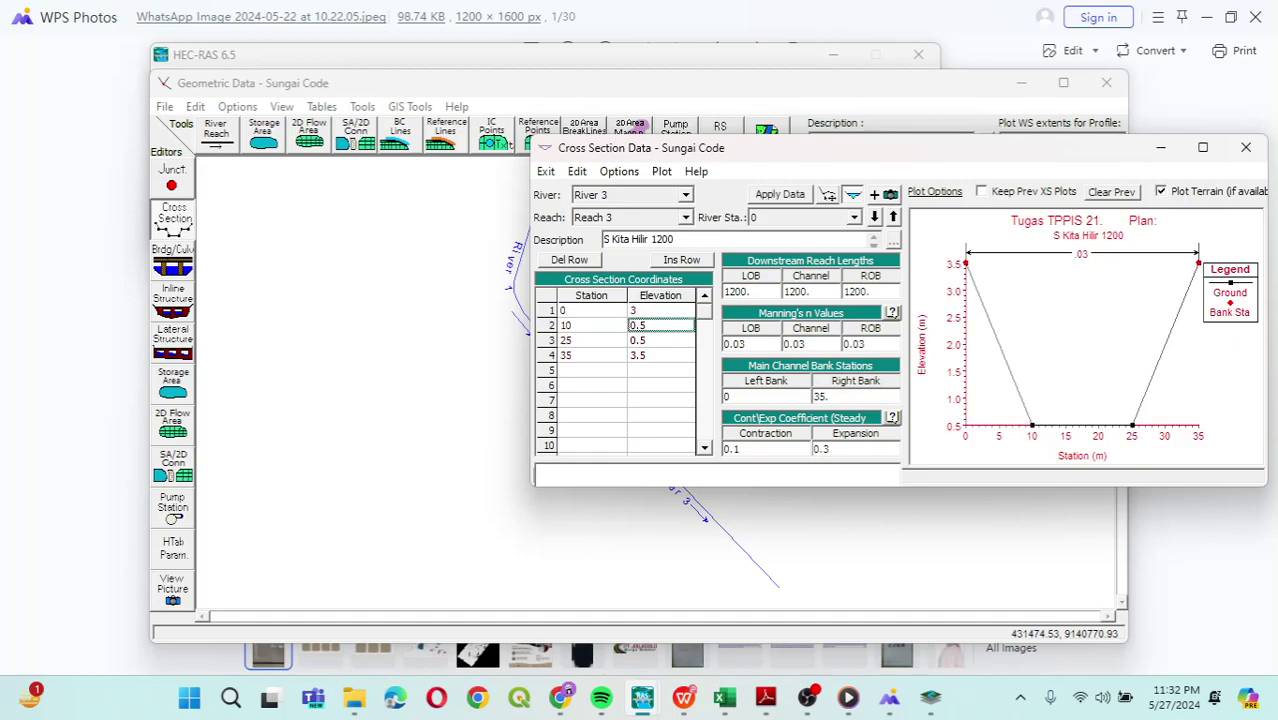
{"action": "key", "text": "BackSpace"}
{"action": "key", "text": "BackSpace"}
{"action": "key", "text": "Down"}
{"action": "key", "text": "BackSpace"}
{"action": "key", "text": "BackSpace"}
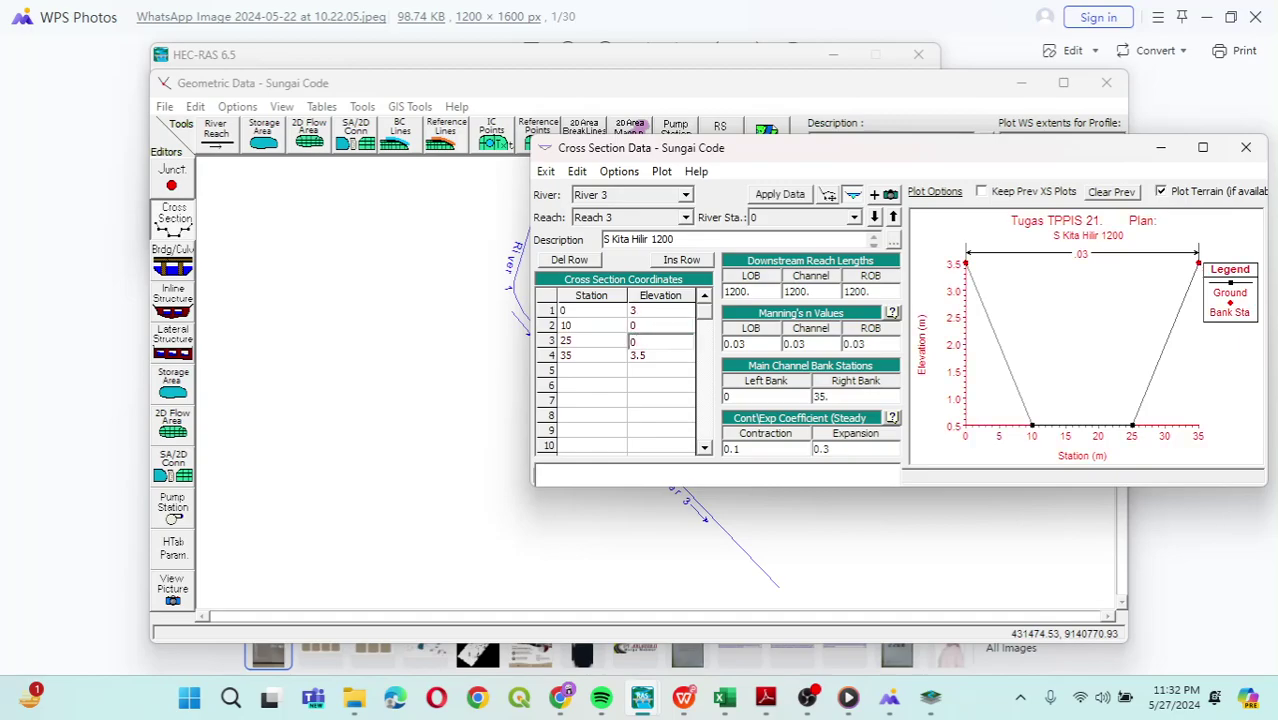
{"action": "key", "text": "Down"}
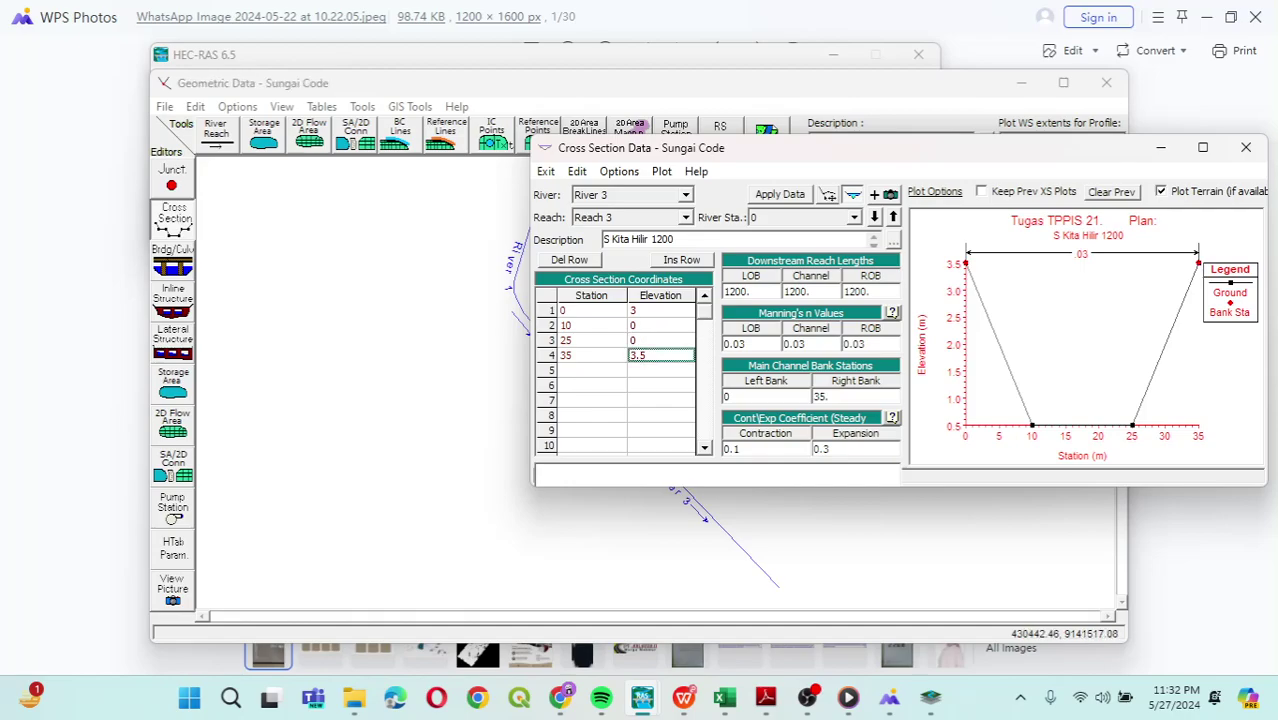
{"action": "key", "text": "BackSpace"}
{"action": "key", "text": "BackSpace"}
Set the LOB, Channel and ROB downstream reach lengths of the River 3 station 0 cross section to 0 and apply the data.
{"action": "left_click", "coordinate": [737, 291]}
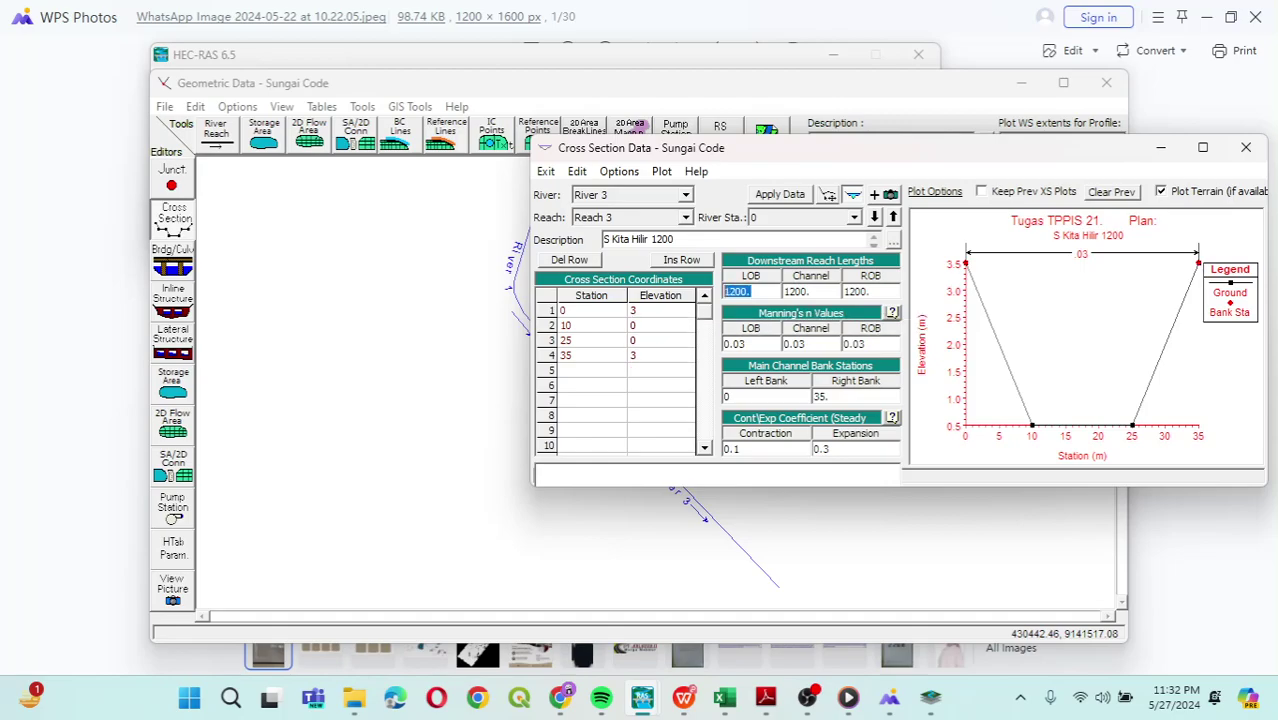
{"action": "key", "text": "BackSpace"}
{"action": "type", "text": "0"}
{"action": "key", "text": "Tab"}
{"action": "type", "text": "0"}
{"action": "key", "text": "Tab"}
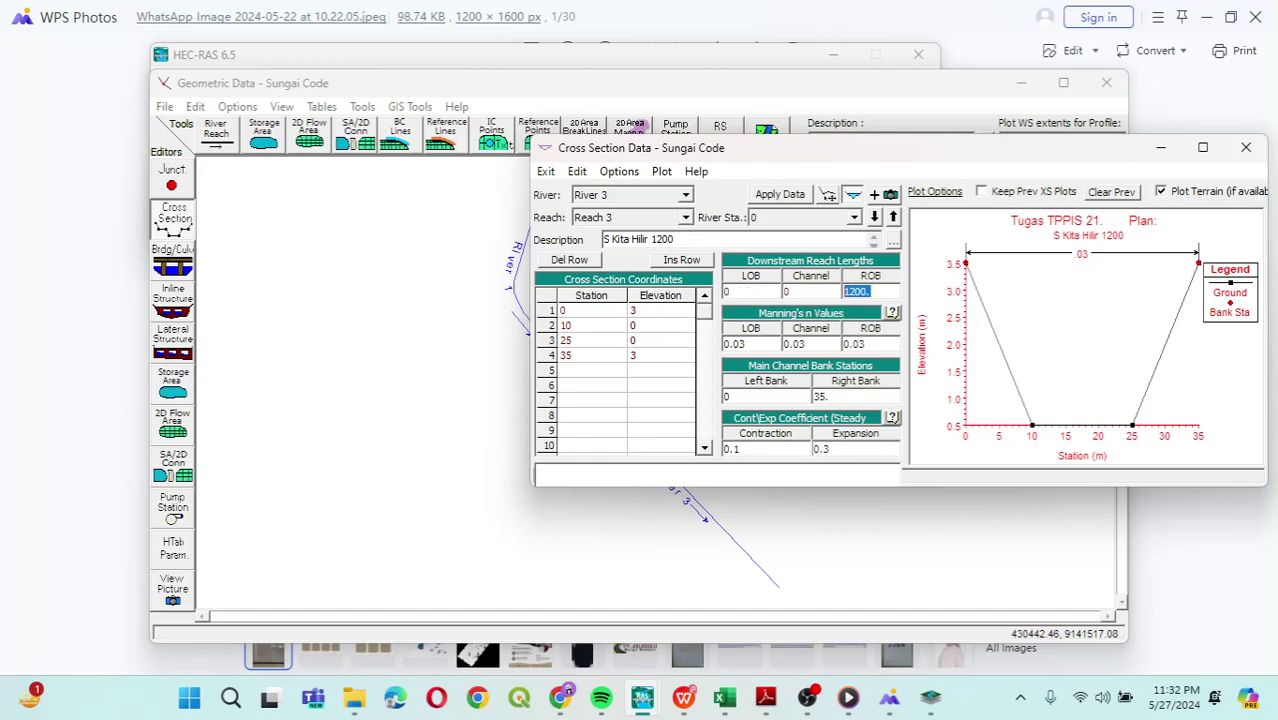
{"action": "type", "text": "0"}
{"action": "key", "text": "Tab"}
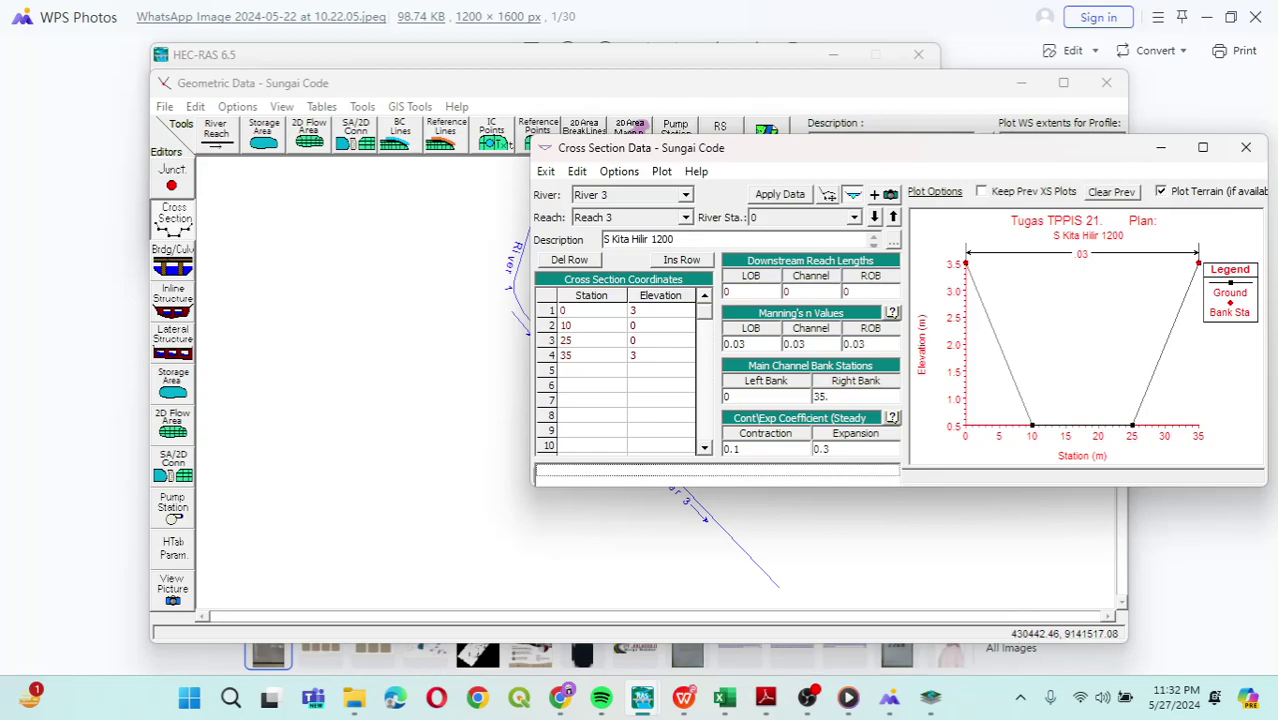
{"action": "left_click", "coordinate": [780, 194]}
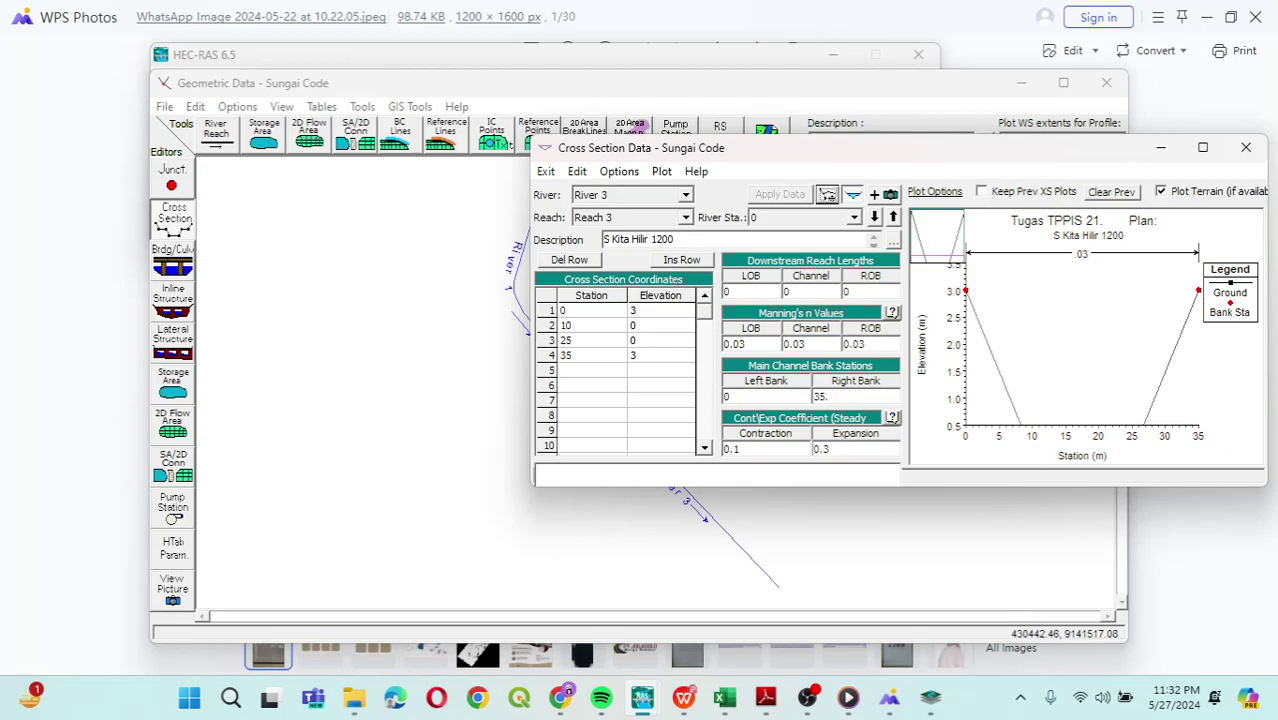
Select River 2, Reach 2 for cross section entry and consult the channel diagram in the assignment PDF.
{"action": "left_click_drag", "start_coordinate": [826, 158], "coordinate": [606, 184]}
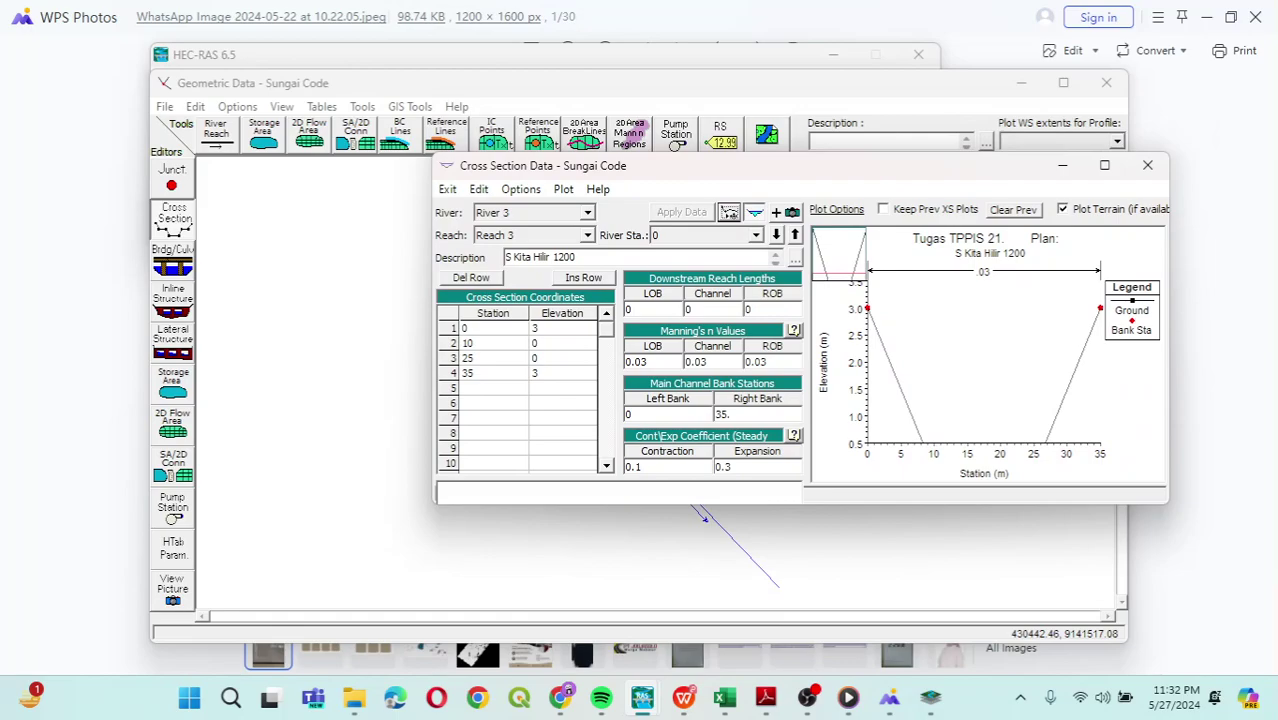
{"action": "left_click", "coordinate": [587, 212]}
{"action": "left_click", "coordinate": [530, 242]}
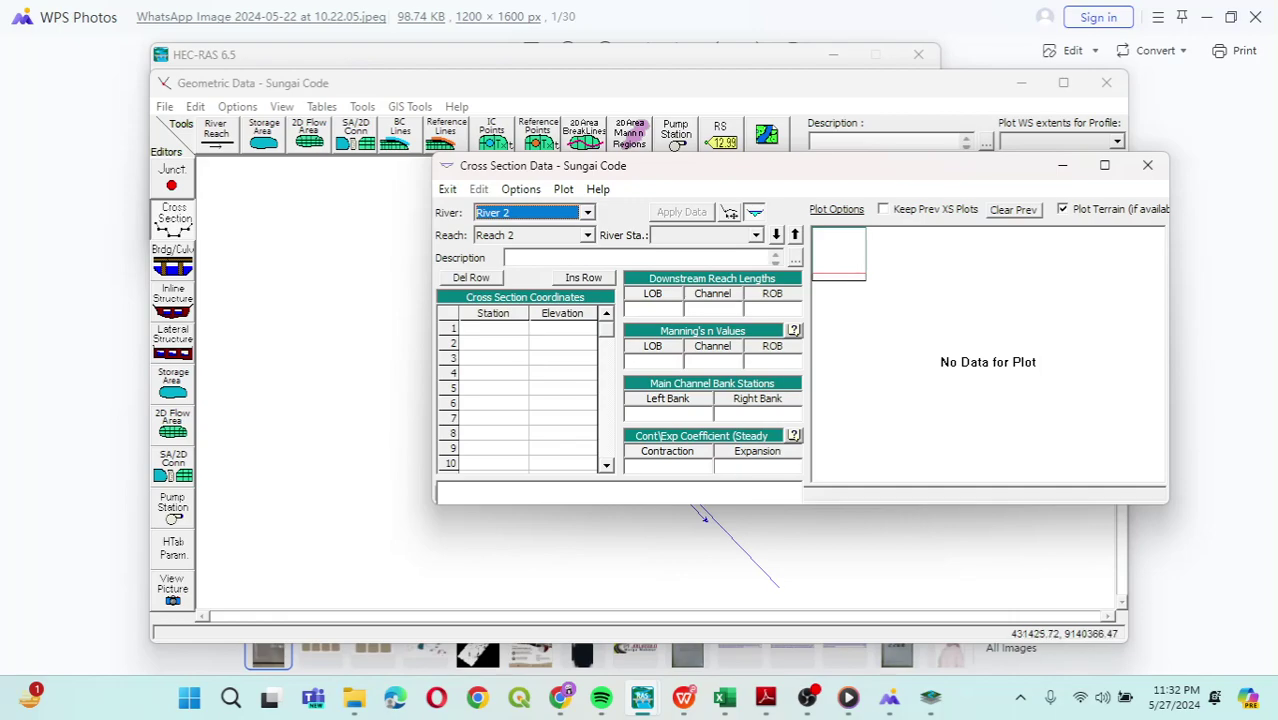
{"action": "mouse_move", "coordinate": [766, 697]}
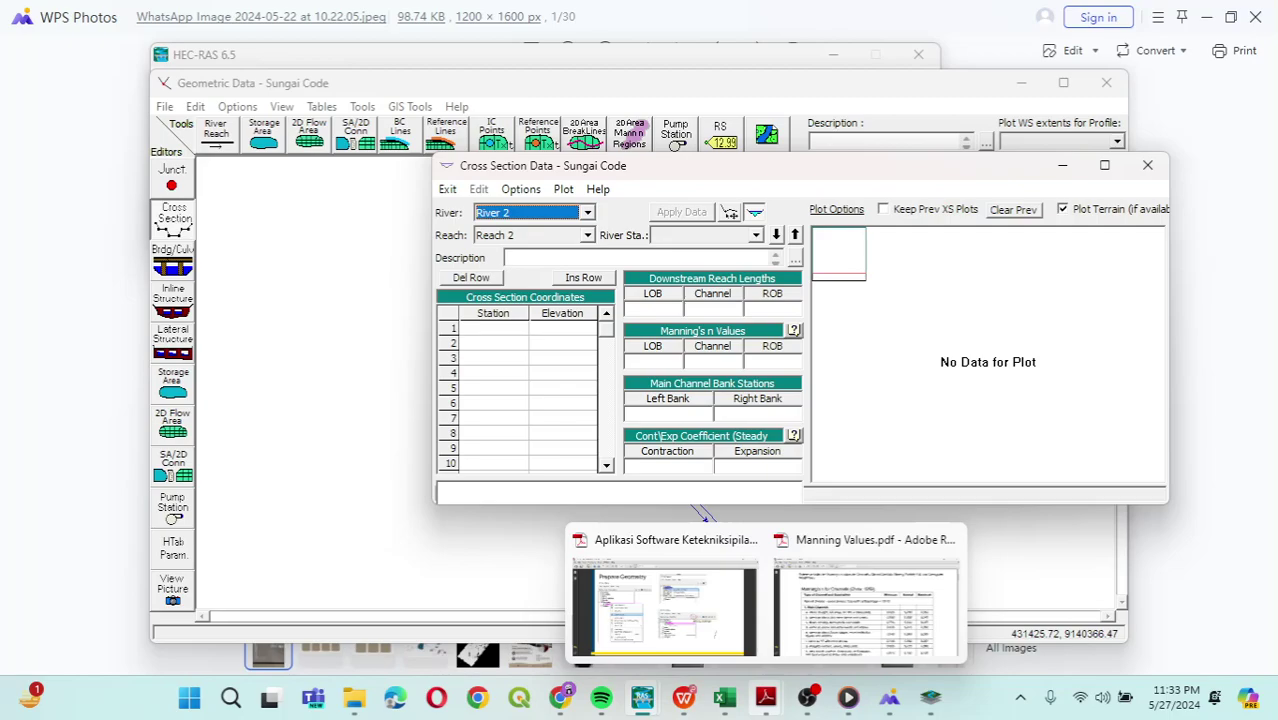
{"action": "left_click", "coordinate": [684, 697]}
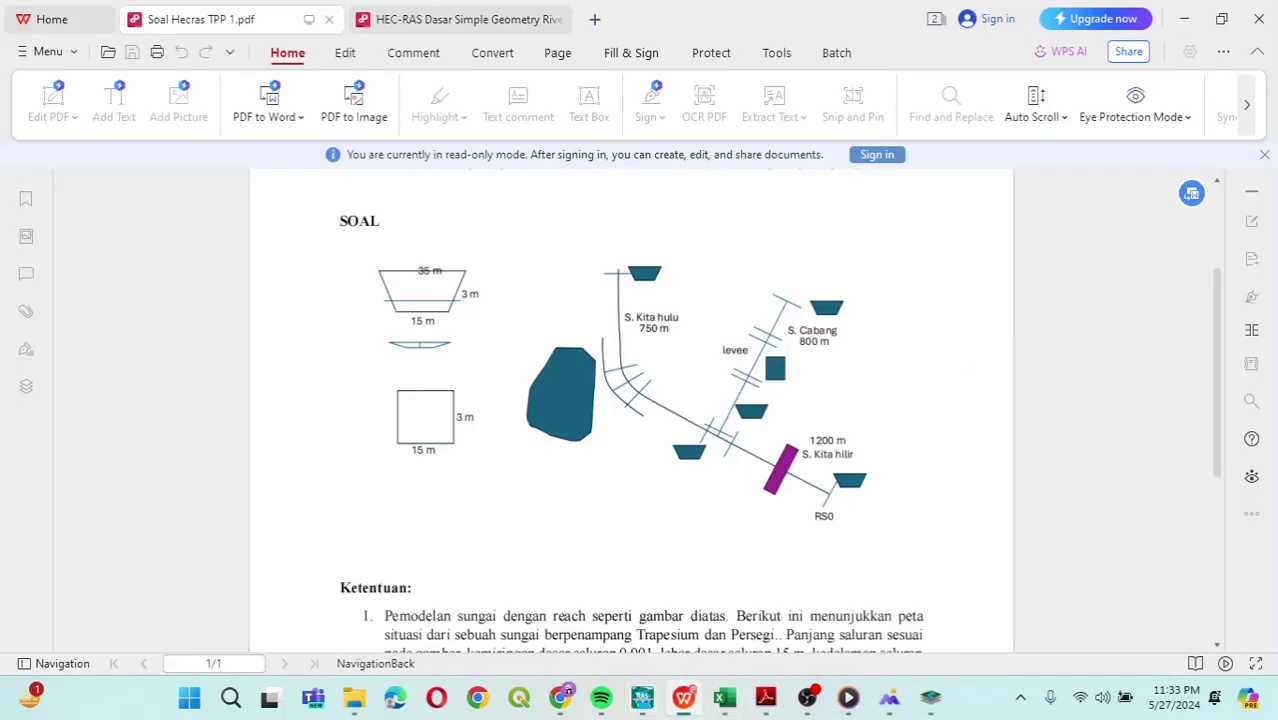
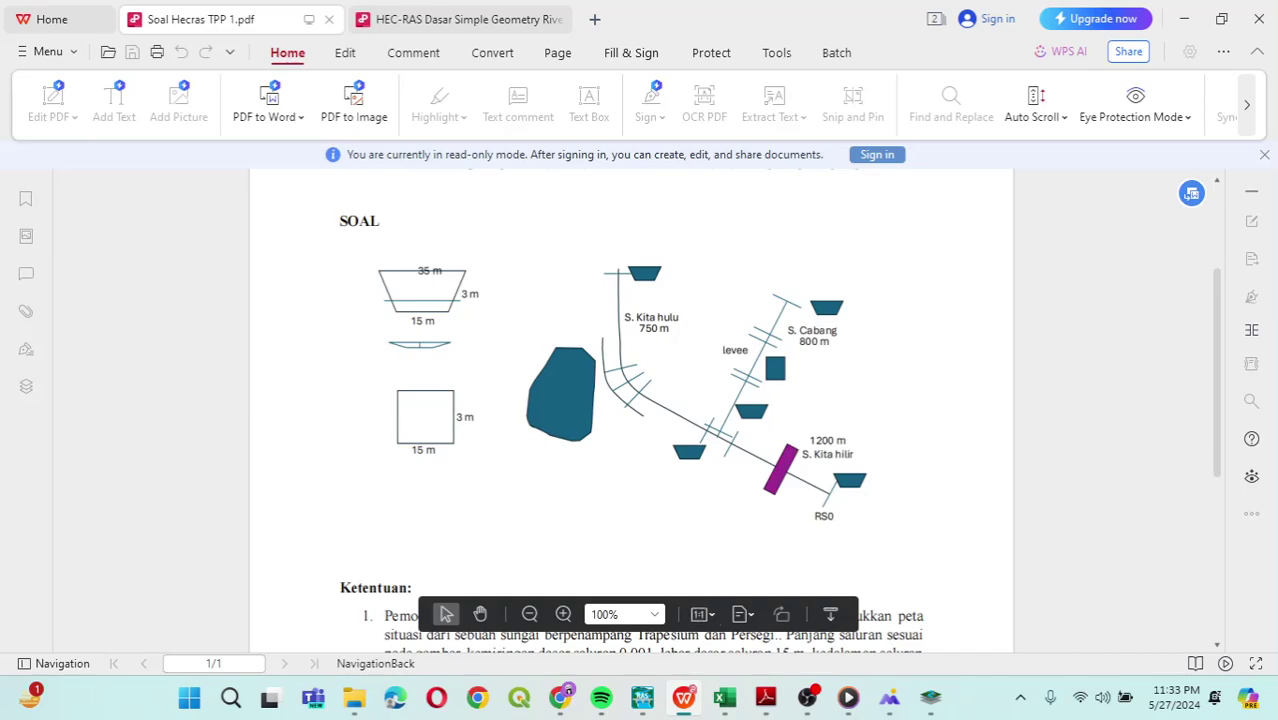
{"action": "mouse_move", "coordinate": [642, 697]}
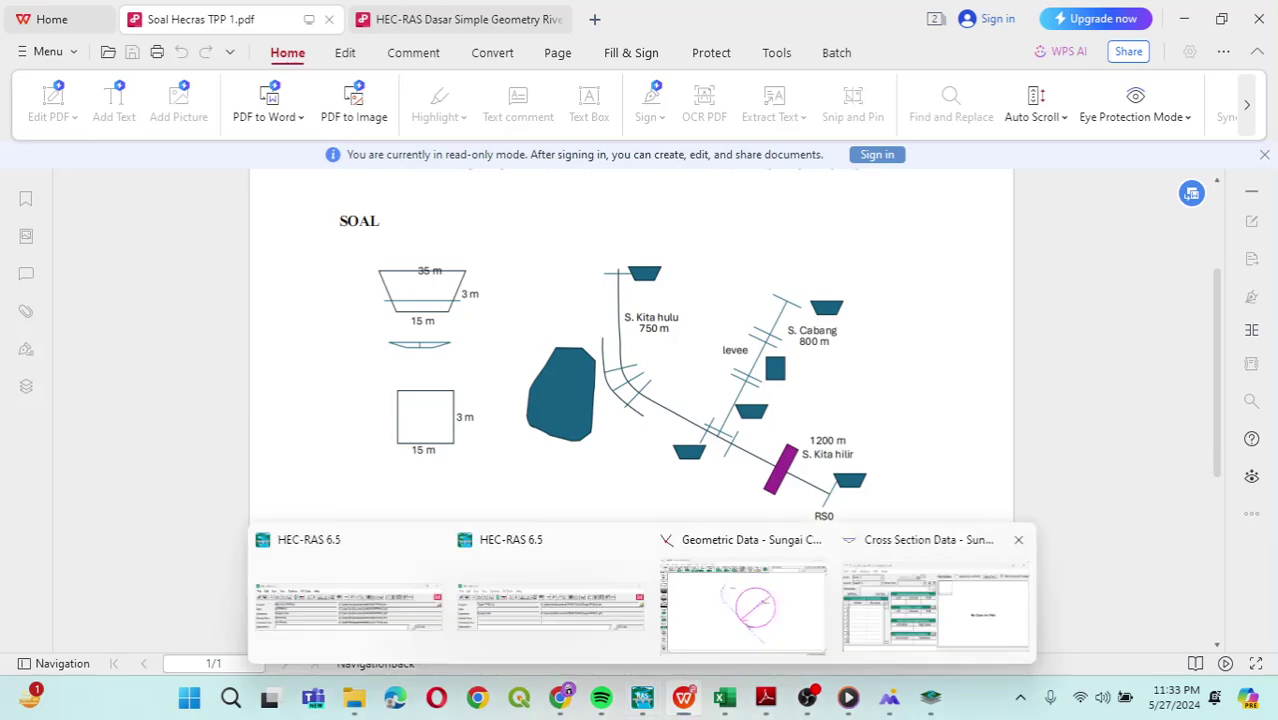
{"action": "left_click", "coordinate": [935, 605]}
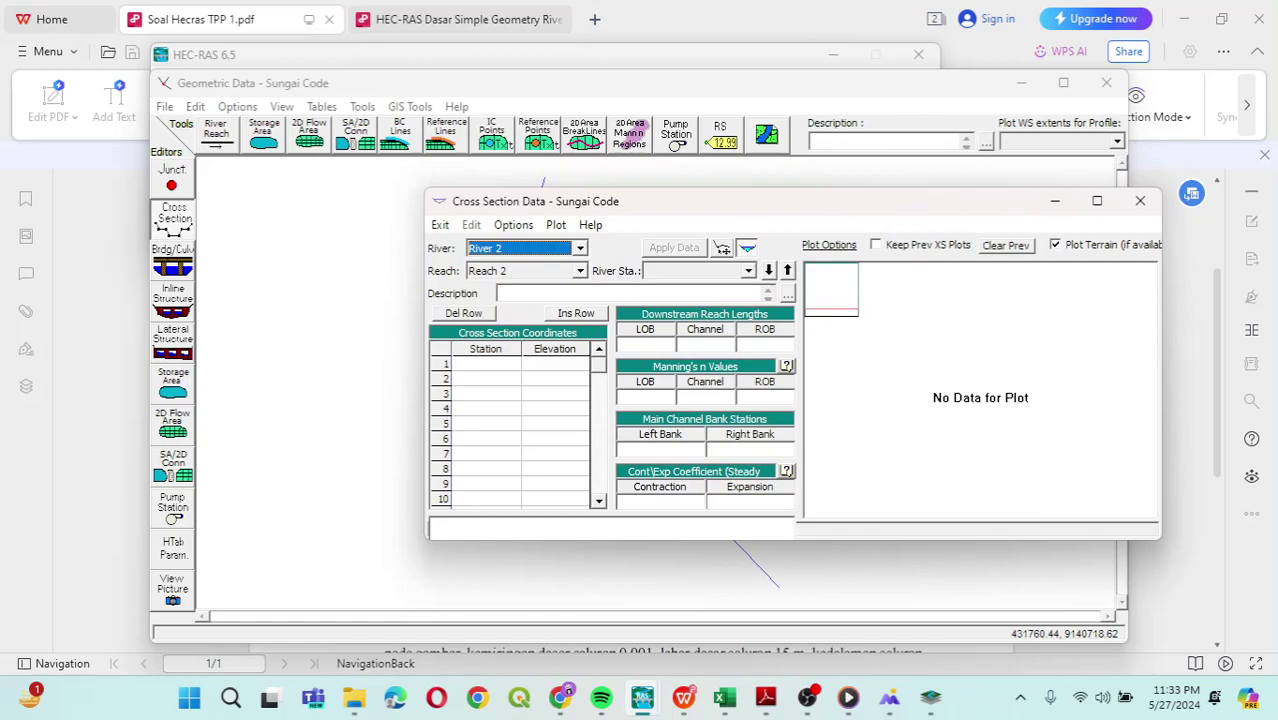
{"action": "left_click", "coordinate": [543, 293]}
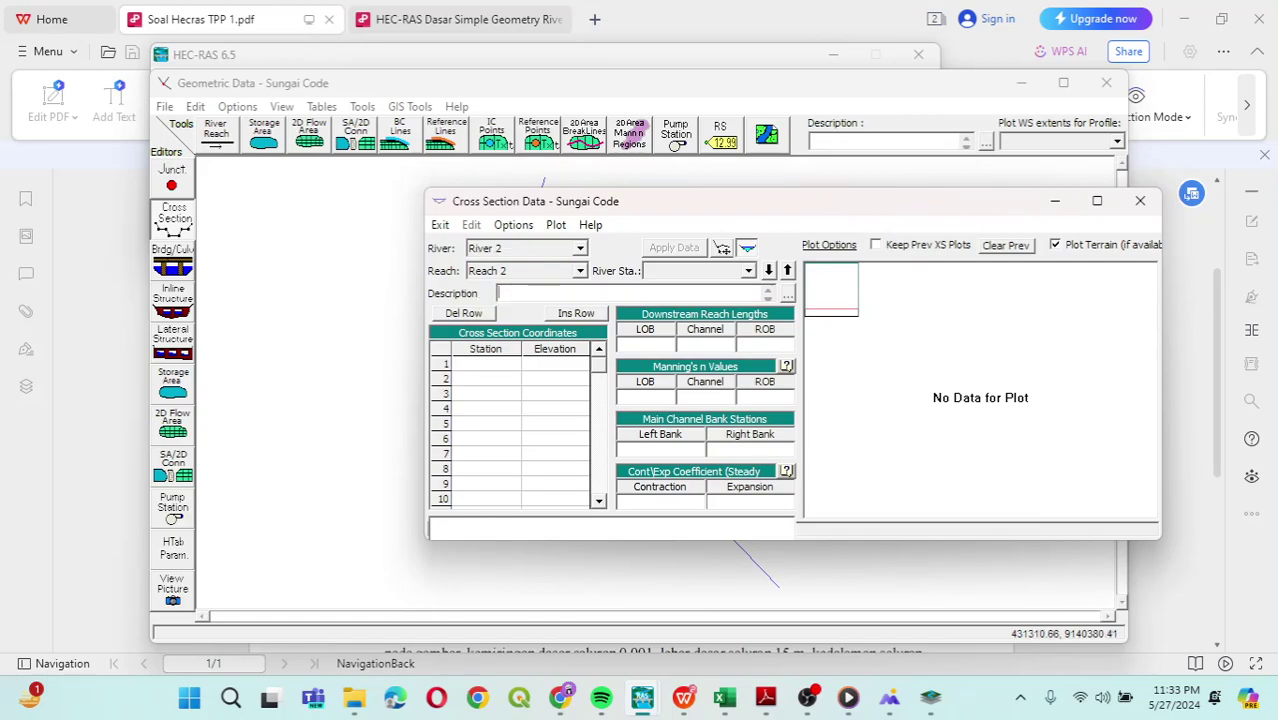
{"action": "left_click", "coordinate": [750, 502]}
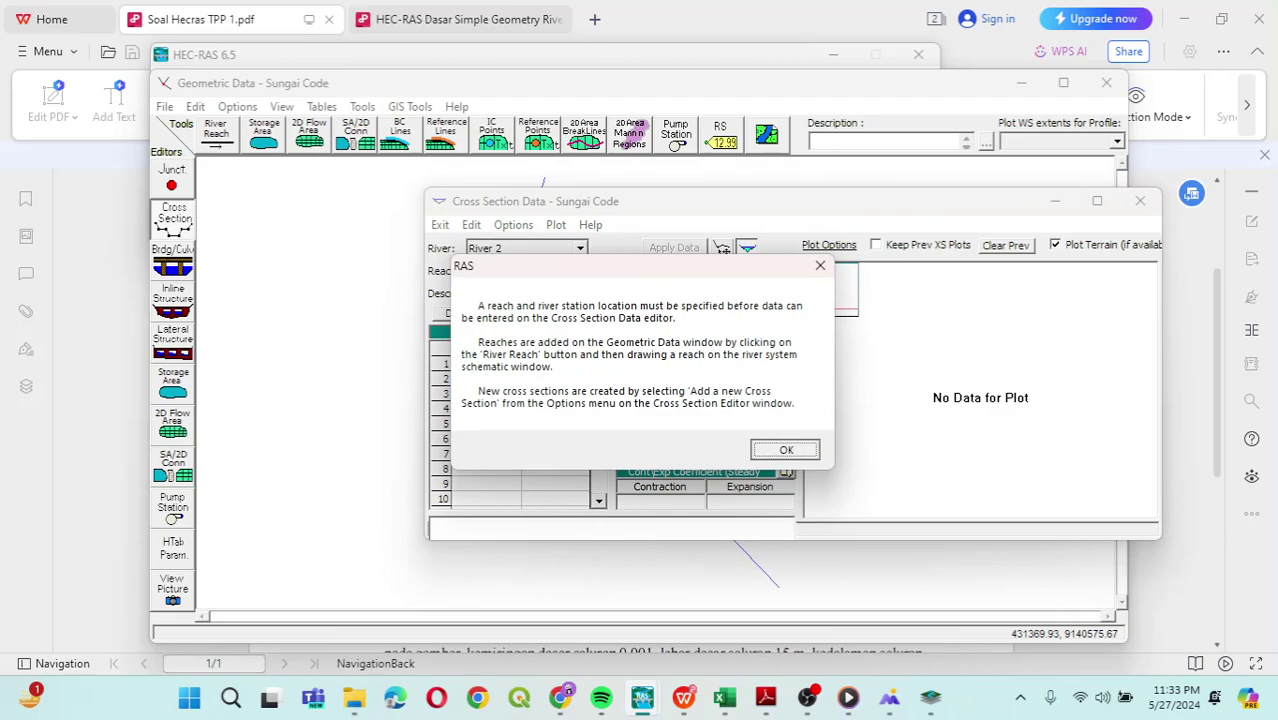
{"action": "key", "text": "Return"}
Add a cross section at river station 800 of River 2, Reach 2, with the description "S Cabang Hulu 800".
{"action": "left_click", "coordinate": [471, 224]}
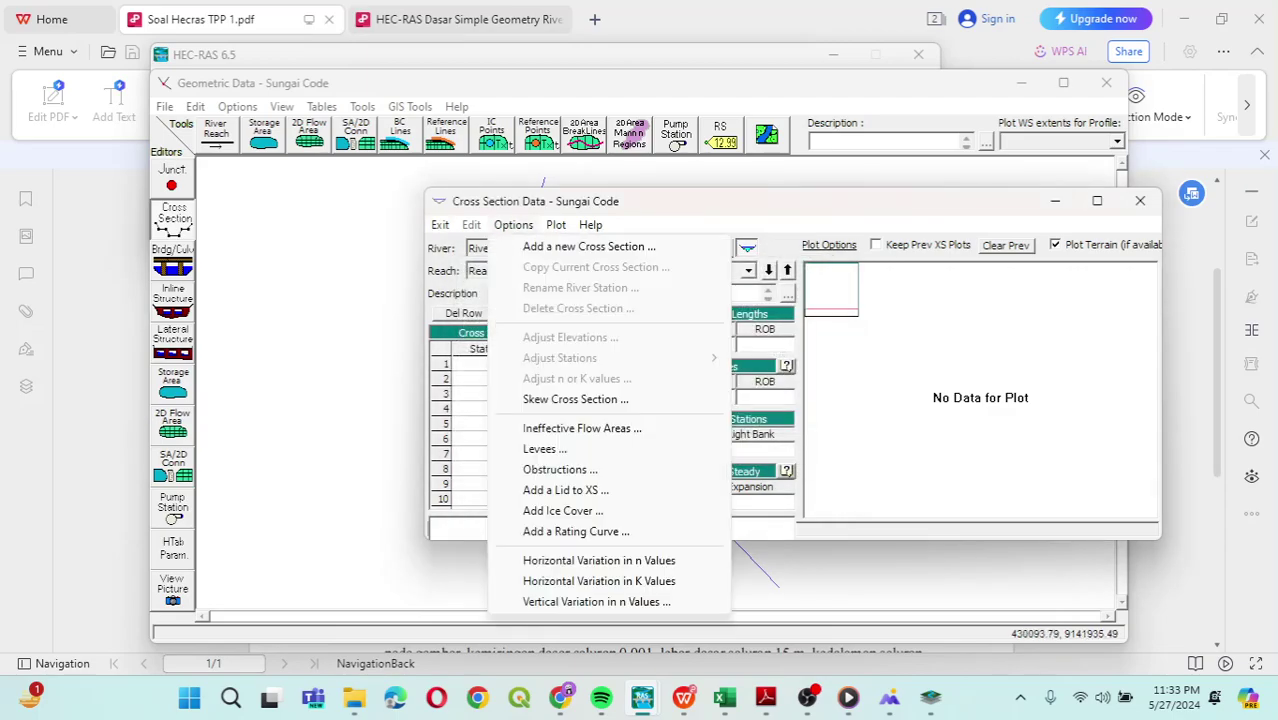
{"action": "left_click", "coordinate": [590, 246]}
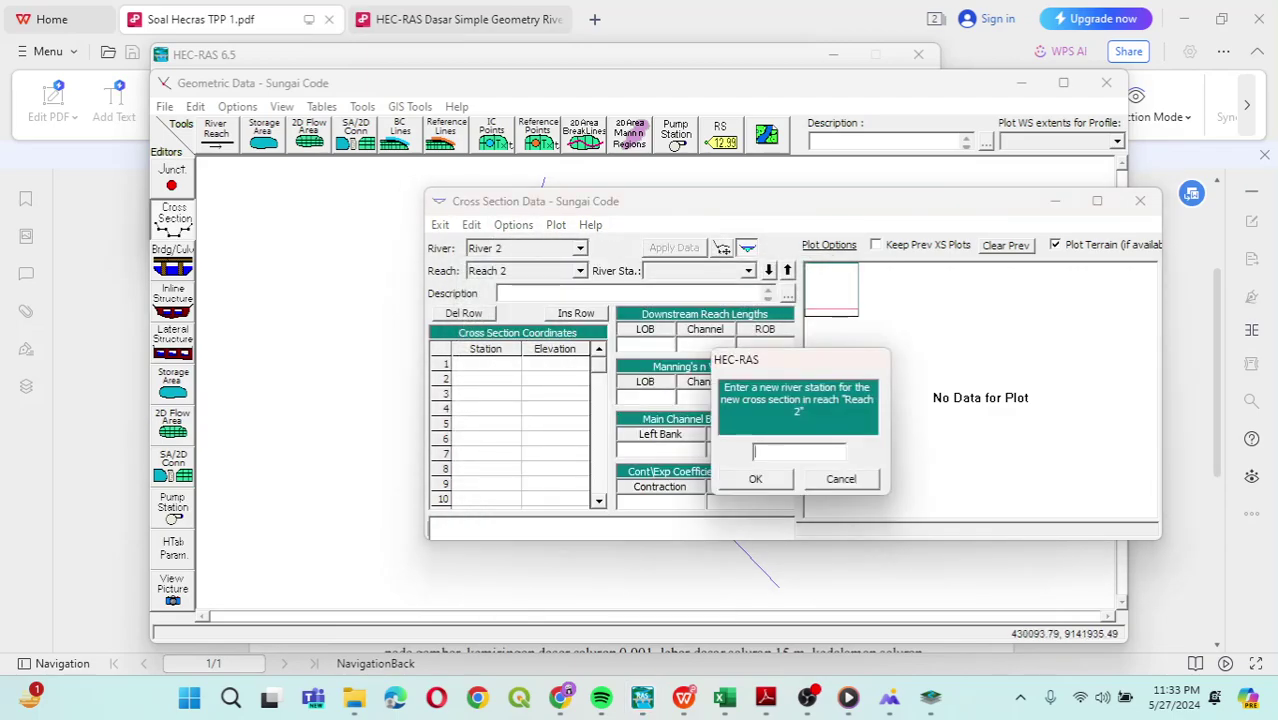
{"action": "left_click", "coordinate": [684, 697]}
{"action": "type", "text": "800"}
{"action": "key", "text": "Return"}
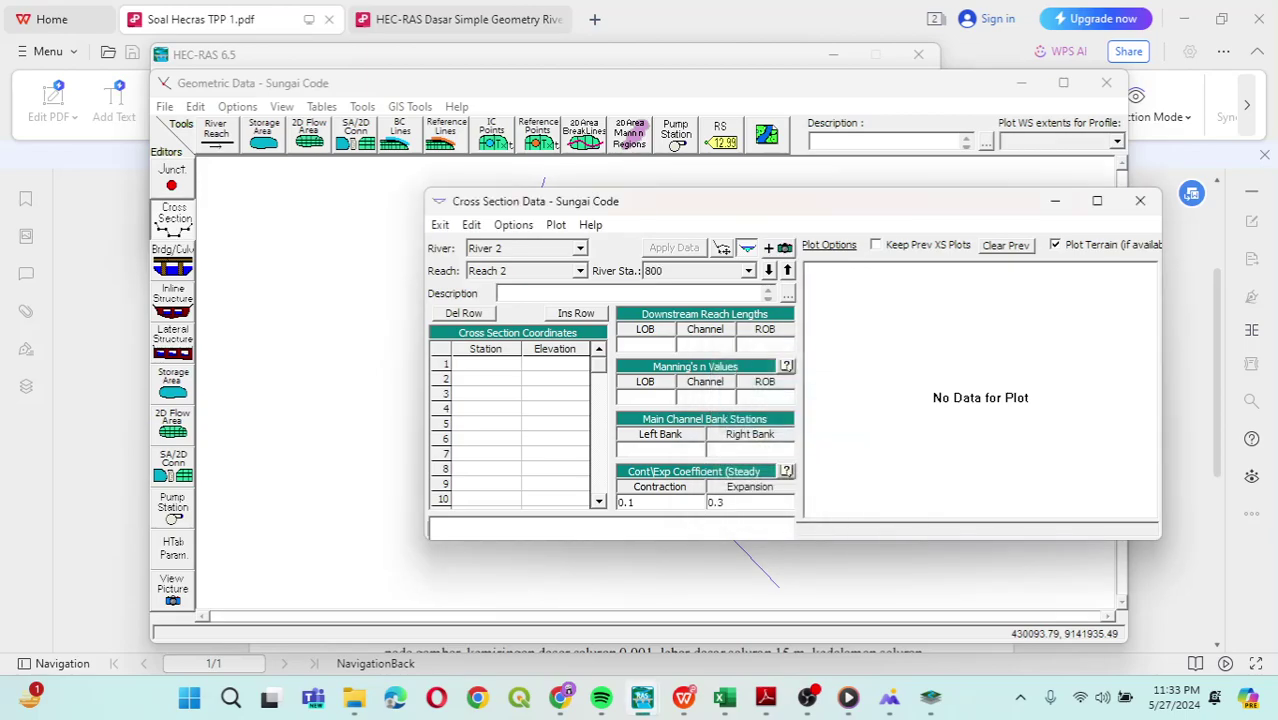
{"action": "type", "text": "S Cabang 8"}
{"action": "key", "text": "BackSpace"}
{"action": "type", "text": "Hulu 800"}
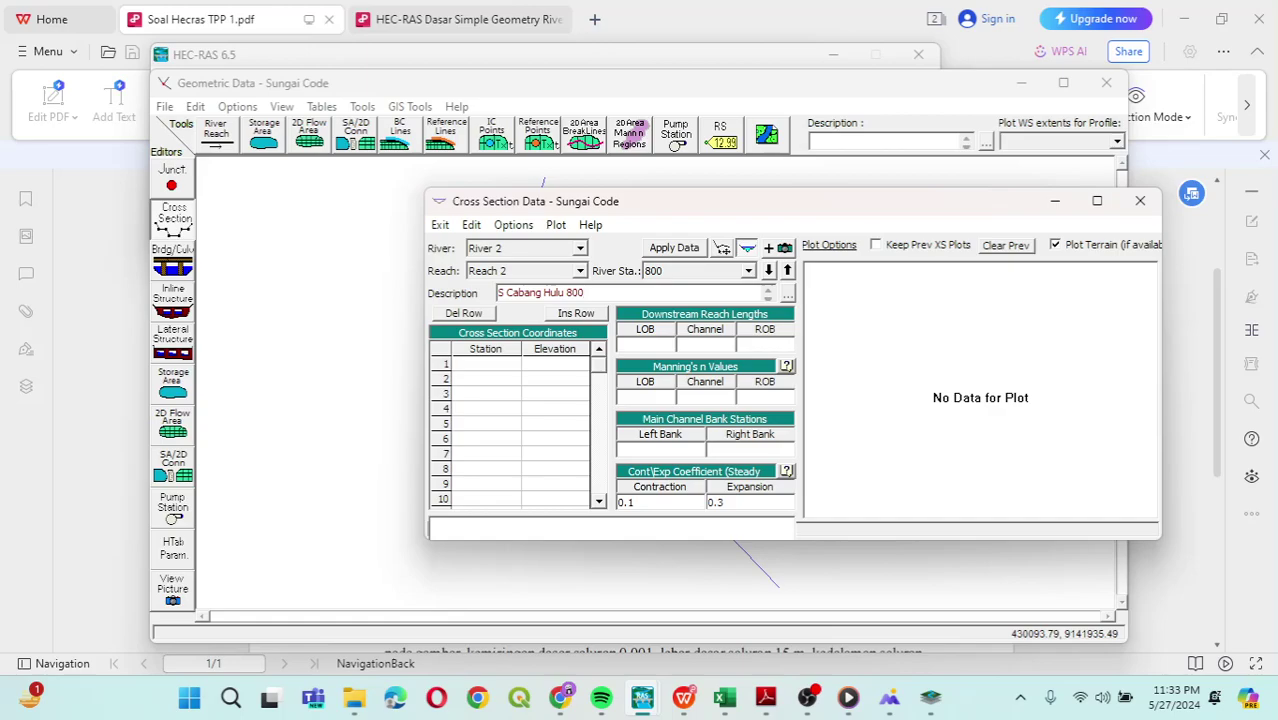
Enter the first two points of the River 2 station 800 cross section: station 0 at elevation 4 and station 10 at elevation 0.
{"action": "left_click", "coordinate": [486, 364]}
{"action": "type", "text": "0"}
{"action": "left_click", "coordinate": [555, 364]}
{"action": "left_click", "coordinate": [486, 379]}
{"action": "type", "text": "1"}
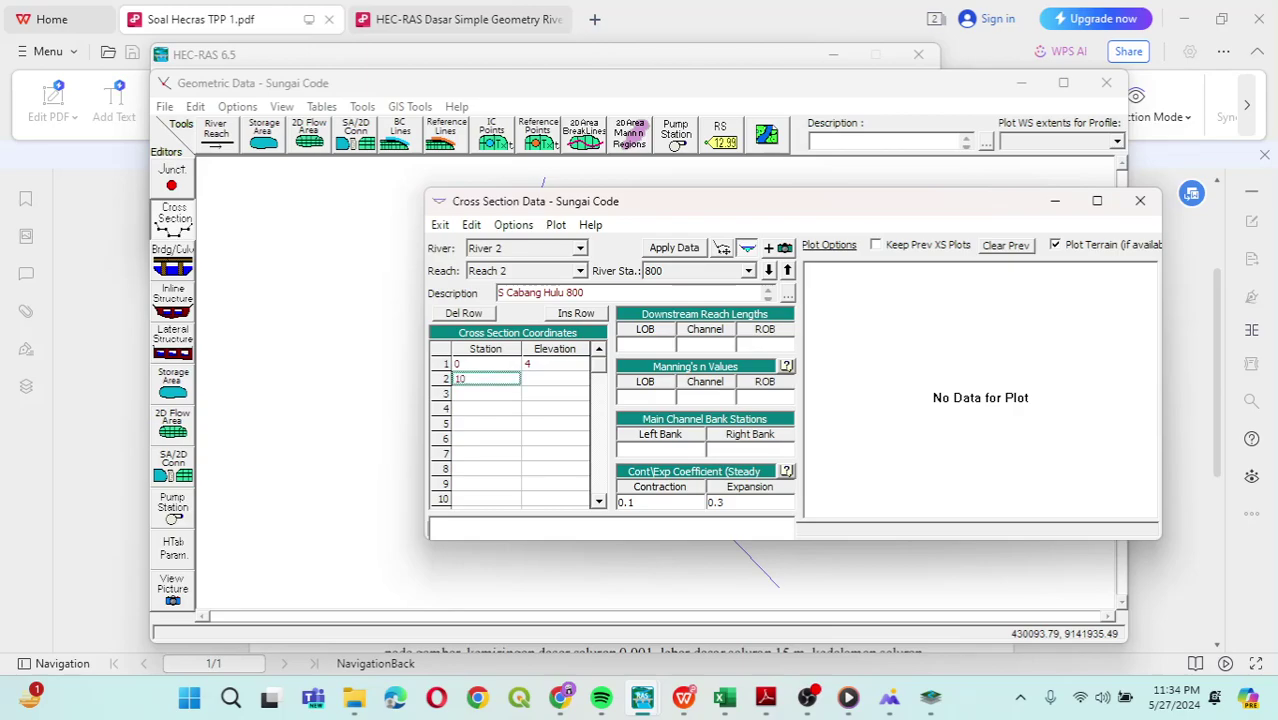
{"action": "left_click", "coordinate": [555, 379]}
{"action": "type", "text": "0"}
{"action": "key", "text": "Tab"}
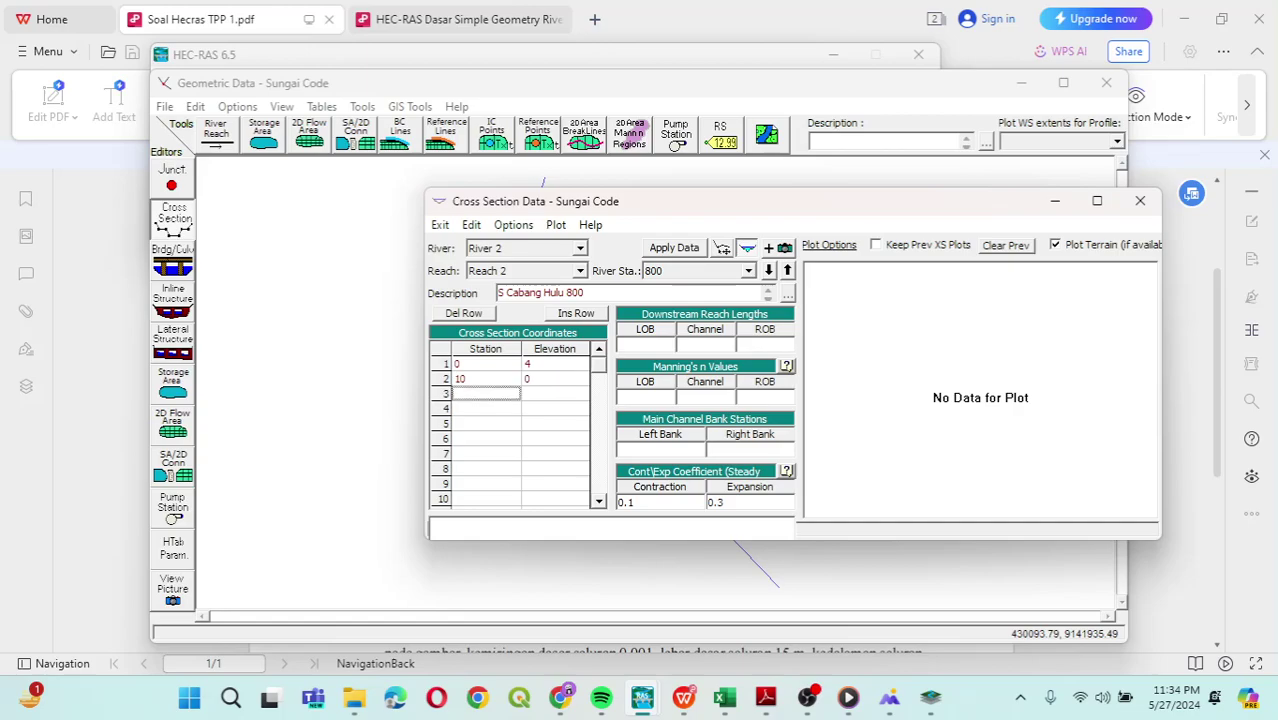
Add the remaining cross section points: station 25 at elevation 0 and station 35 at elevation 4.
{"action": "type", "text": "25"}
{"action": "key", "text": "Tab"}
{"action": "type", "text": "0"}
{"action": "key", "text": "Tab"}
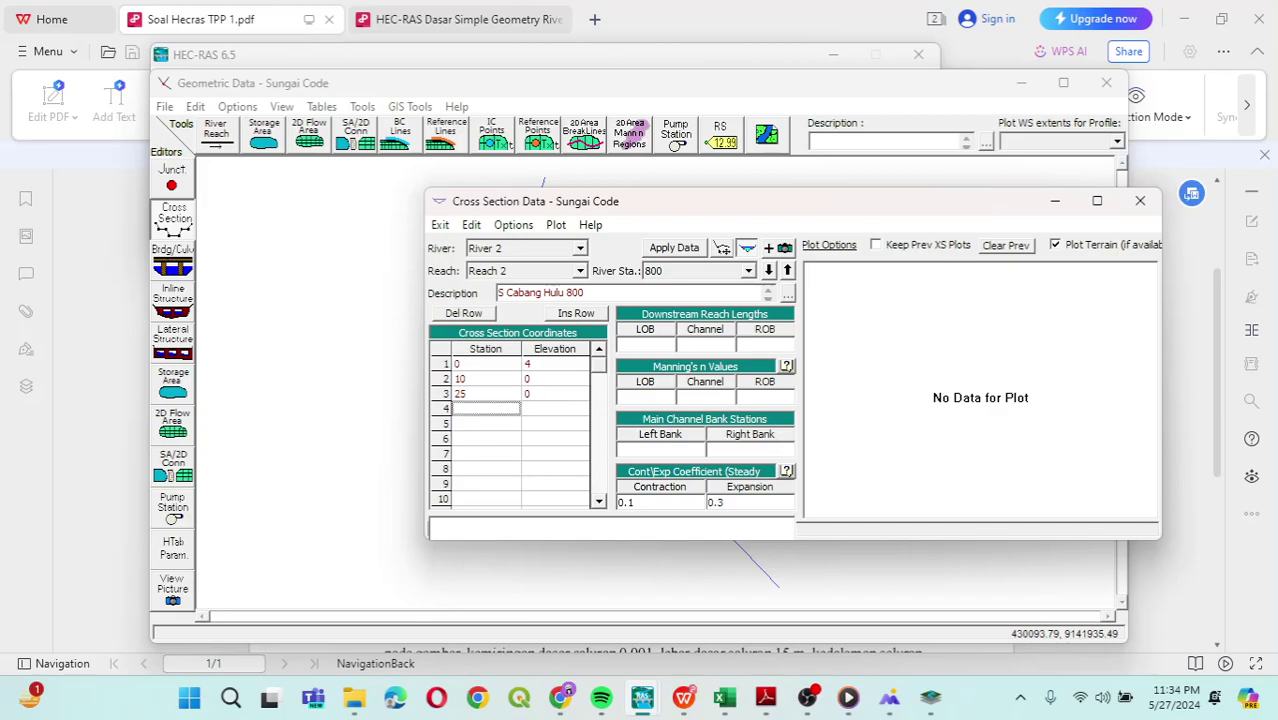
{"action": "type", "text": "35"}
{"action": "key", "text": "Tab"}
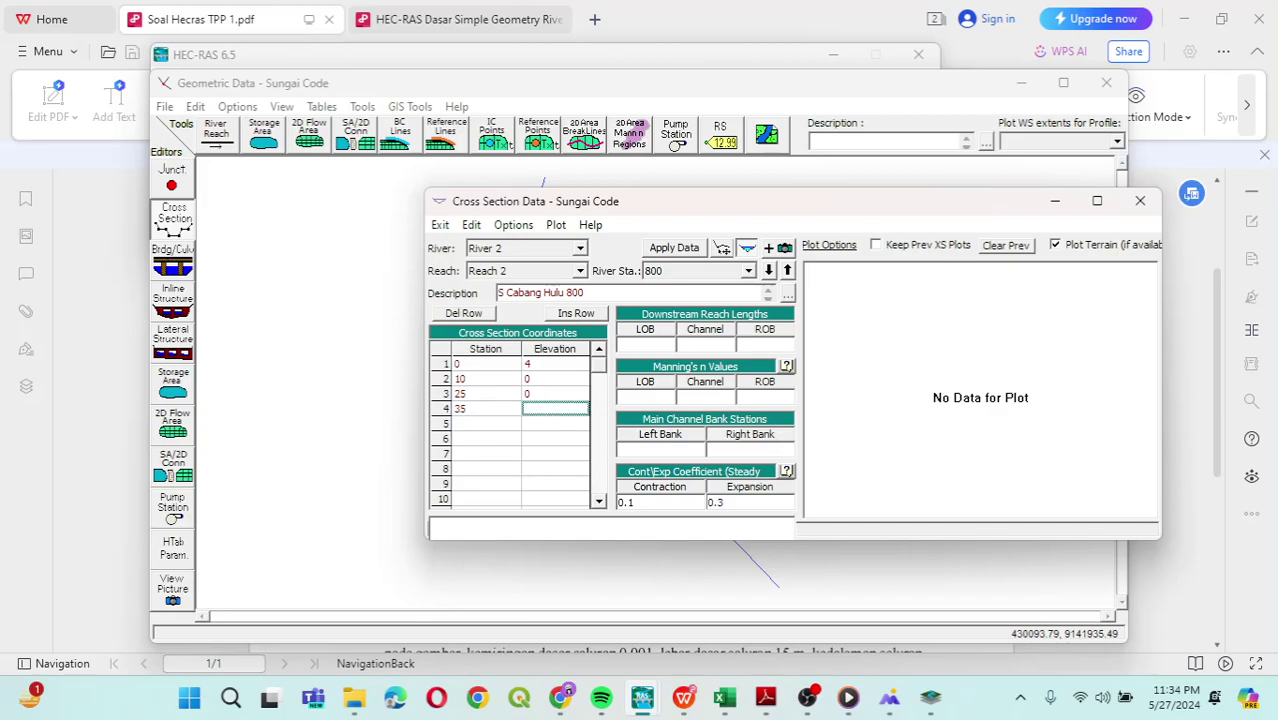
{"action": "type", "text": "4"}
Correct the bed elevations at stations 10 and 25 of the River 2 upstream cross section to 1.
{"action": "left_click", "coordinate": [545, 378]}
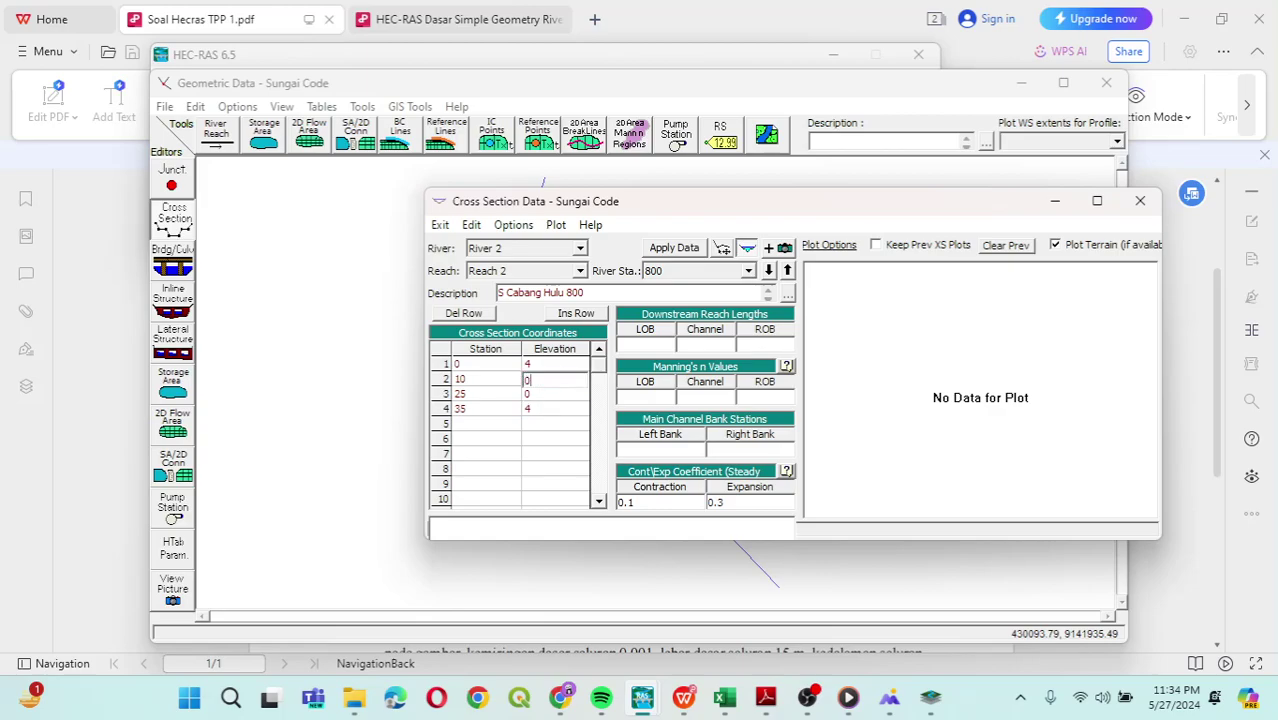
{"action": "key", "text": "BackSpace"}
{"action": "type", "text": "1"}
{"action": "left_click", "coordinate": [555, 393]}
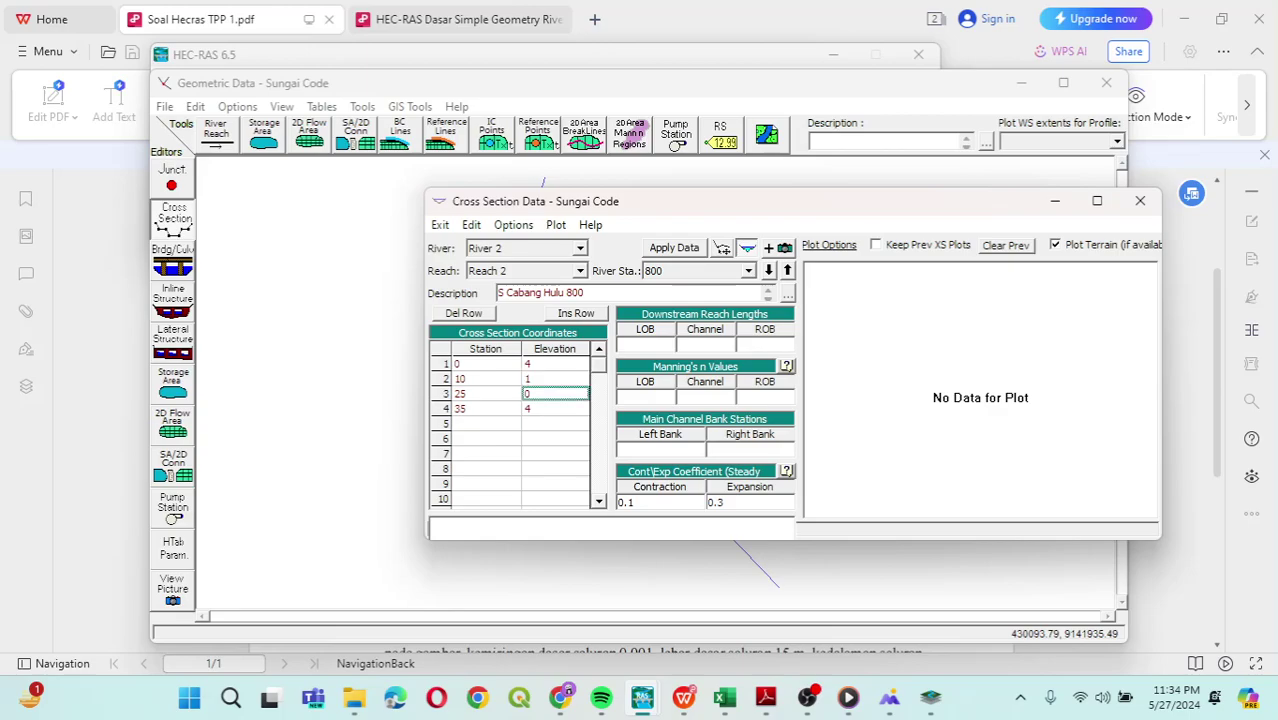
{"action": "key", "text": "BackSpace"}
{"action": "type", "text": "1"}
Set the LOB, Channel and ROB downstream reach lengths of the River 2 upstream cross section to 800.
{"action": "left_click", "coordinate": [645, 344]}
{"action": "type", "text": "800"}
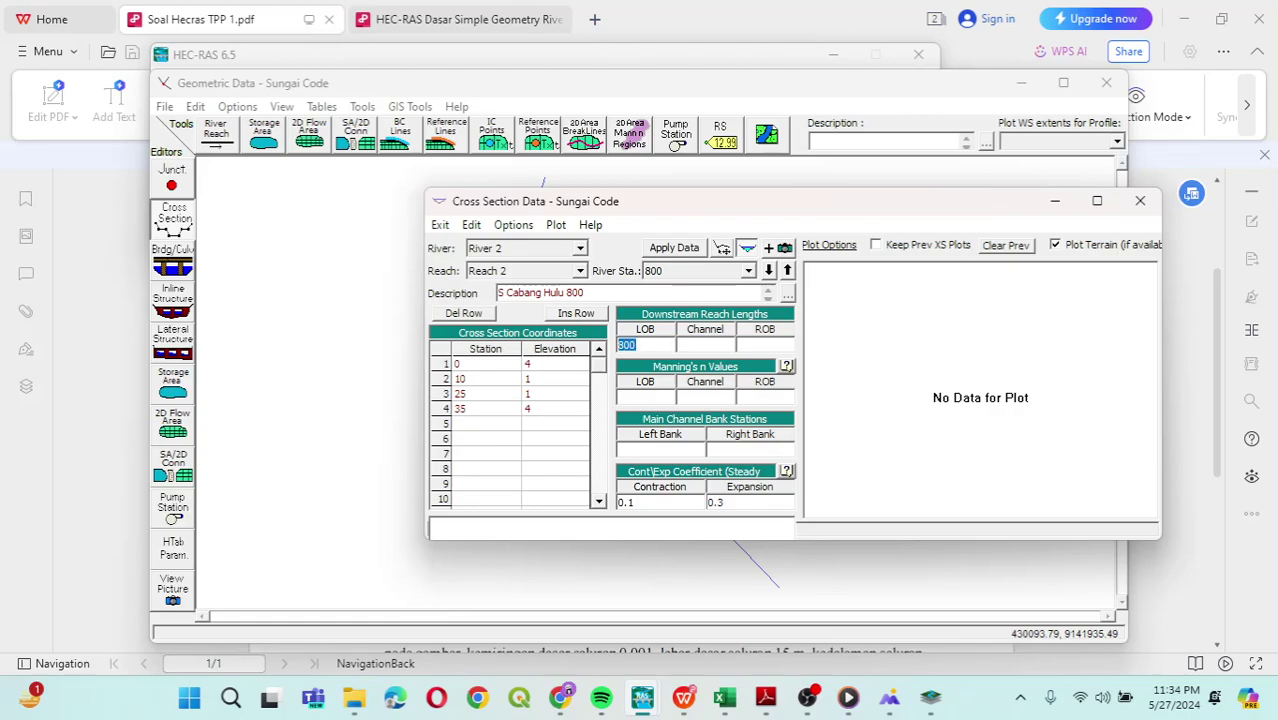
{"action": "left_click", "coordinate": [705, 344]}
{"action": "type", "text": "800"}
{"action": "left_click", "coordinate": [745, 344]}
{"action": "type", "text": "800"}
Set Manning's n to 0.03 for the left overbank, channel and right overbank.
{"action": "type", "text": "0.02"}
{"action": "key", "text": "BackSpace"}
{"action": "type", "text": "3"}
{"action": "key", "text": "shift+Home"}
{"action": "key", "text": "ctrl+c"}
{"action": "key", "text": "Tab"}
{"action": "key", "text": "ctrl+v"}
{"action": "key", "text": "ctrl+v"}
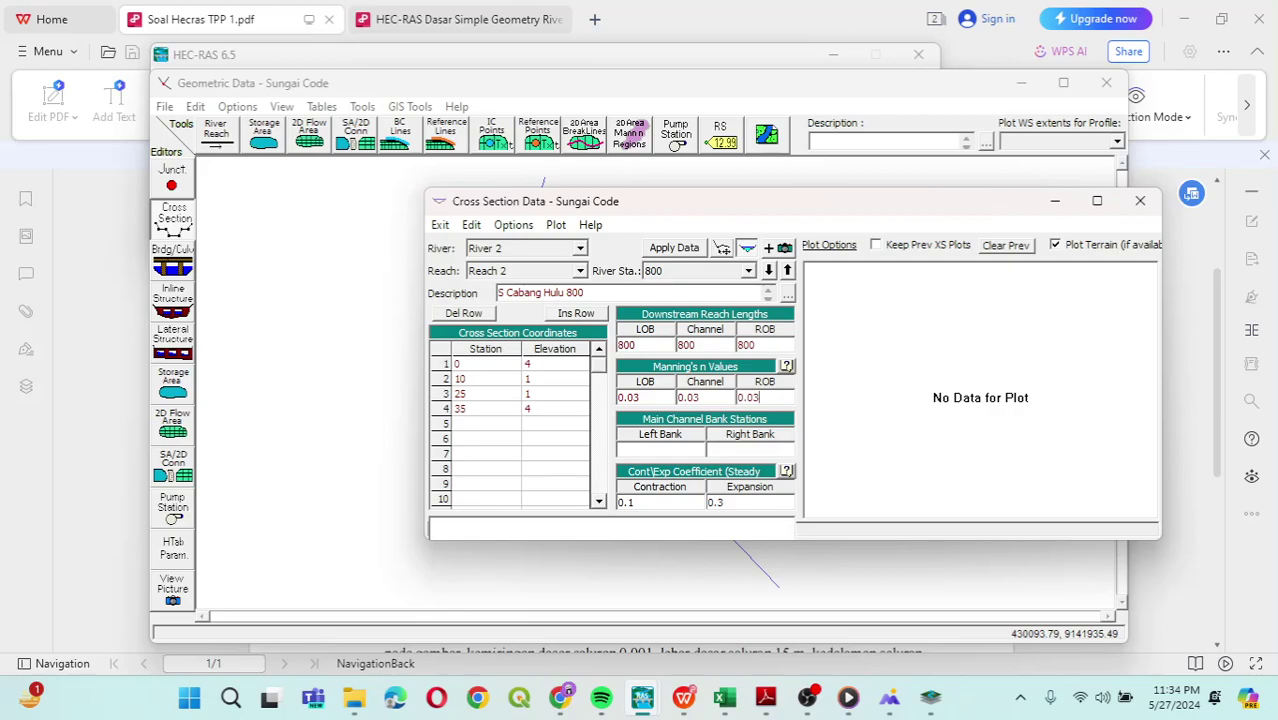
Set the main channel bank stations of the River 2 station 800 cross section to 0 and 35, and apply the data.
{"action": "key", "text": "Tab"}
{"action": "type", "text": "0"}
{"action": "key", "text": "Tab"}
{"action": "type", "text": "35"}
{"action": "left_click", "coordinate": [674, 247]}
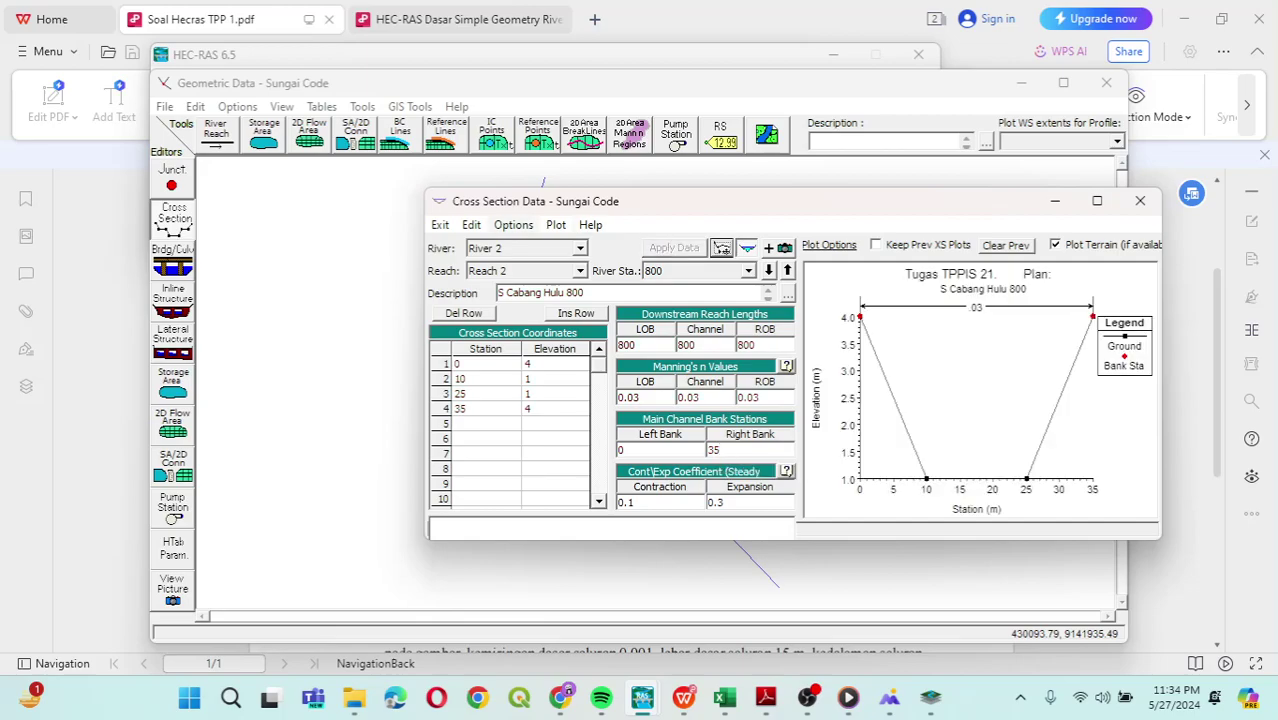
Copy the station 800 cross section to river station 0 of River 2, Reach 2.
{"action": "left_click", "coordinate": [513, 224]}
{"action": "left_click", "coordinate": [596, 267]}
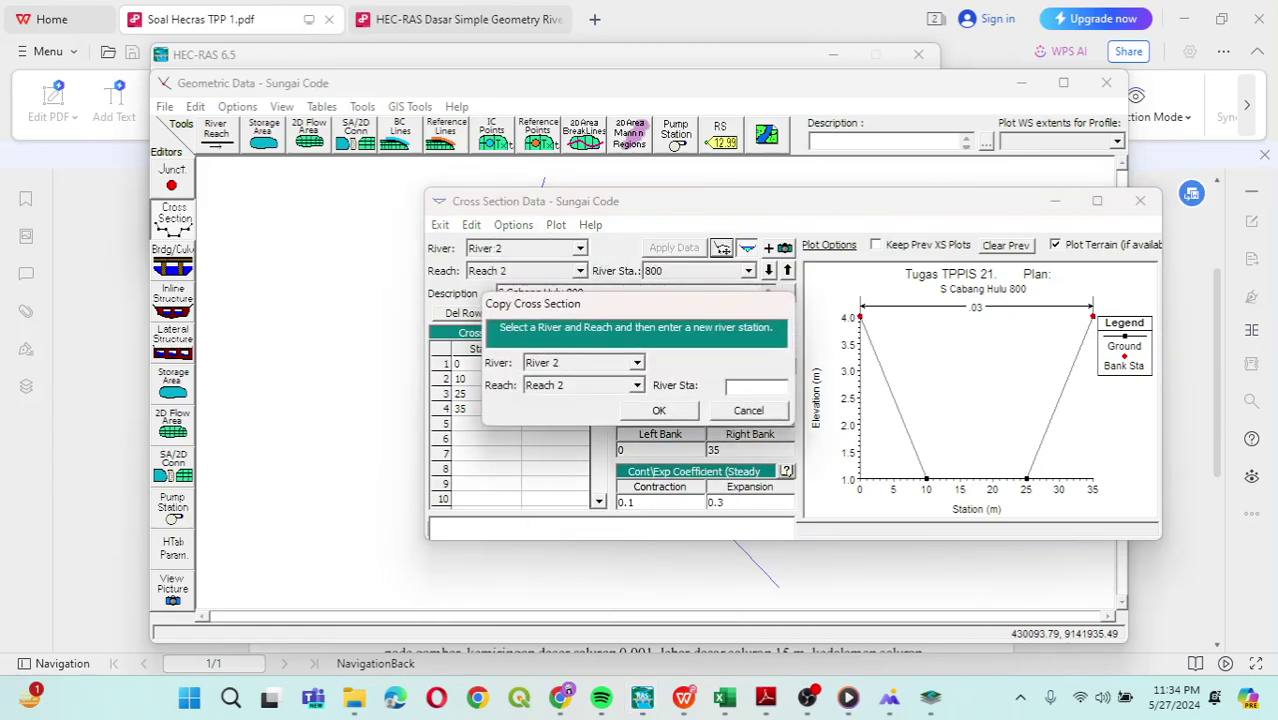
{"action": "left_click", "coordinate": [745, 387]}
{"action": "type", "text": "0"}
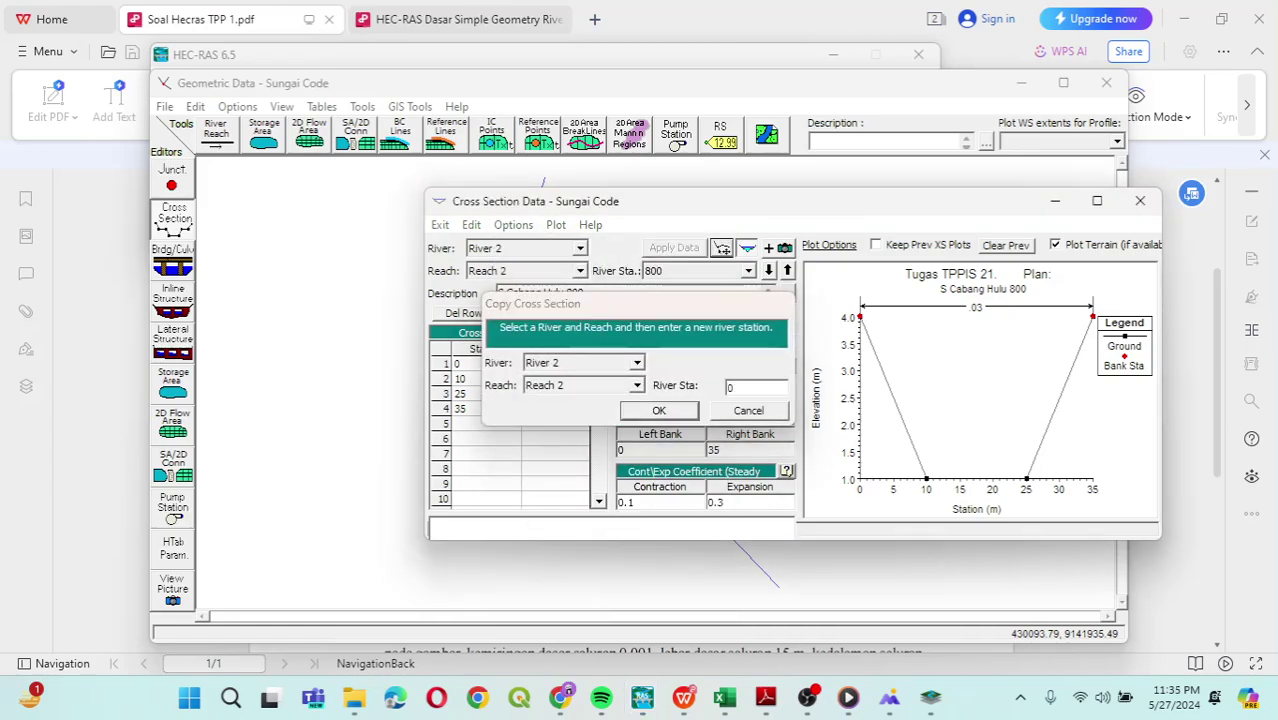
{"action": "key", "text": "Return"}
Set the elevations at stations 0 and 10 of the River 2 station 0 cross section to 3.5 and 0.5.
{"action": "left_click", "coordinate": [555, 365]}
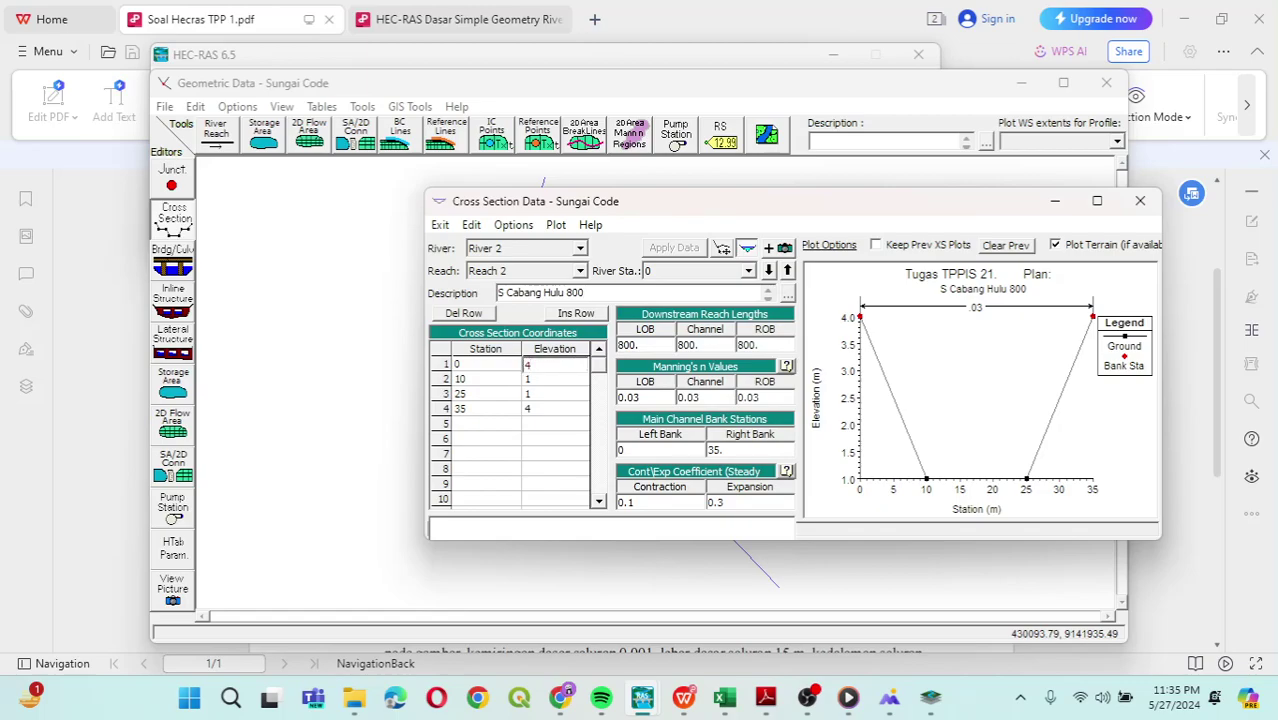
{"action": "left_click_drag", "start_coordinate": [737, 206], "coordinate": [1078, 251]}
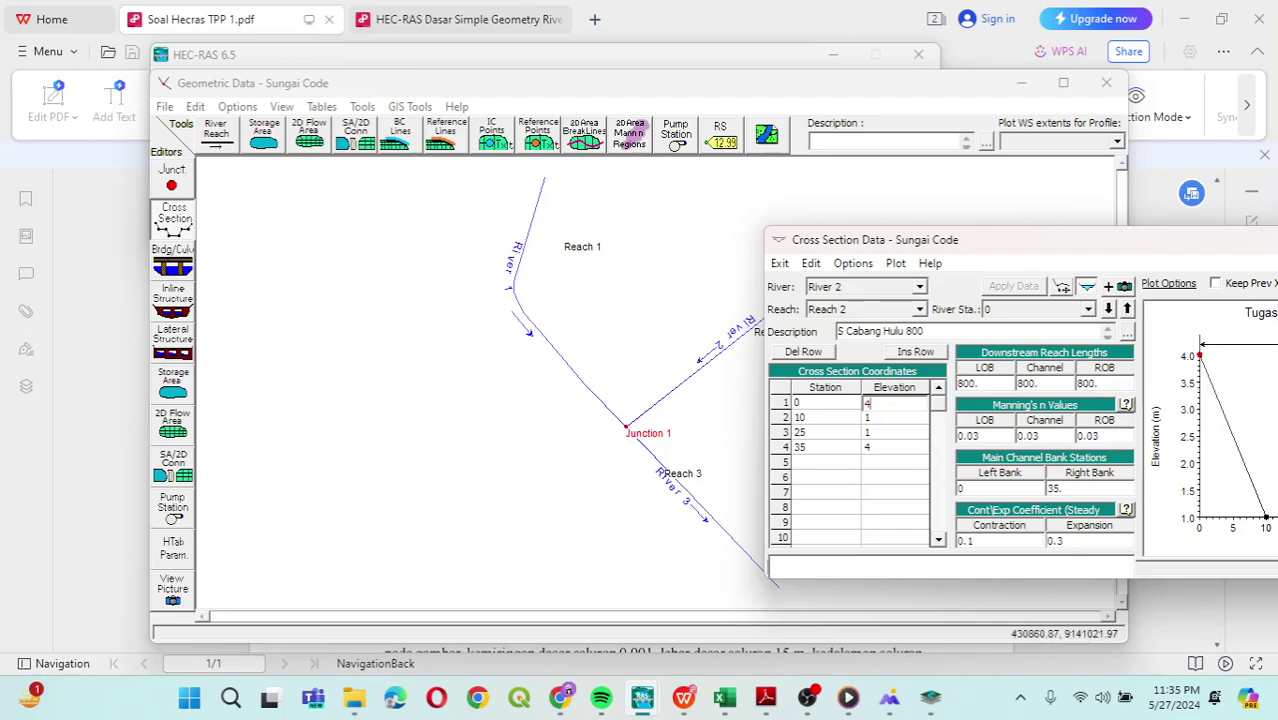
{"action": "left_click_drag", "start_coordinate": [1053, 240], "coordinate": [679, 151]}
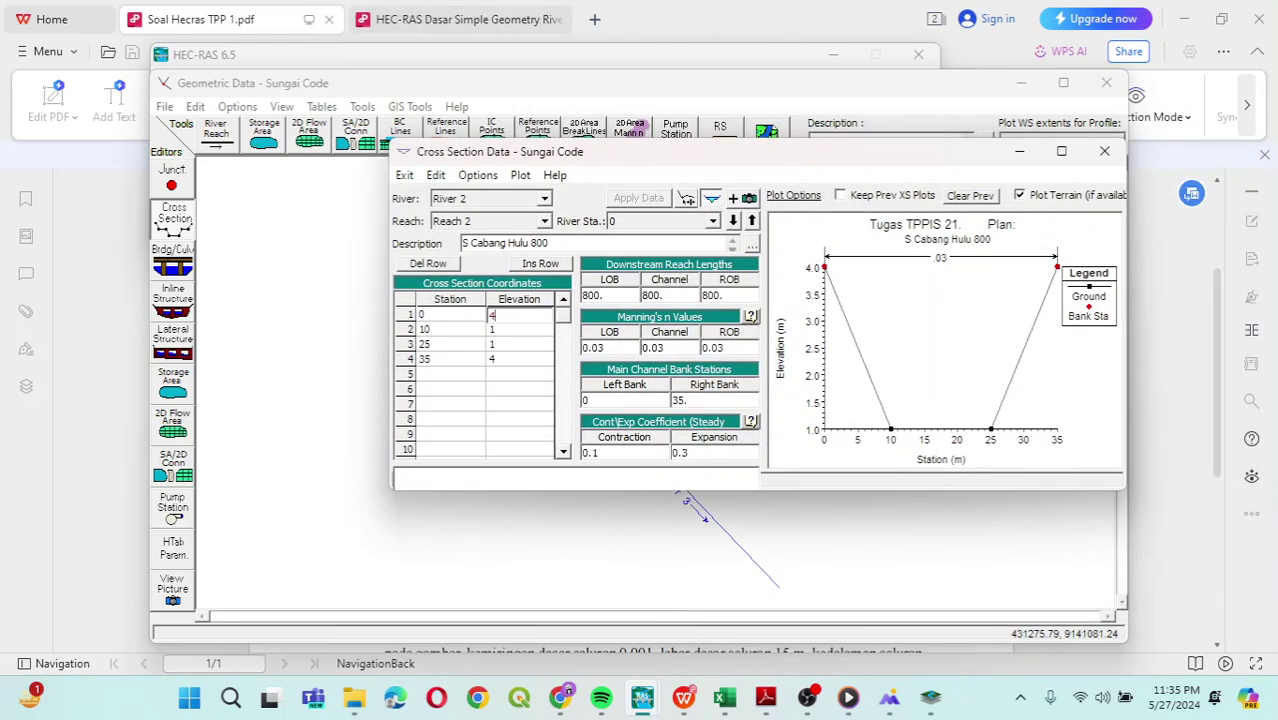
{"action": "key", "text": "BackSpace"}
{"action": "type", "text": "3.5"}
{"action": "key", "text": "Down"}
{"action": "key", "text": "BackSpace"}
{"action": "type", "text": "0"}
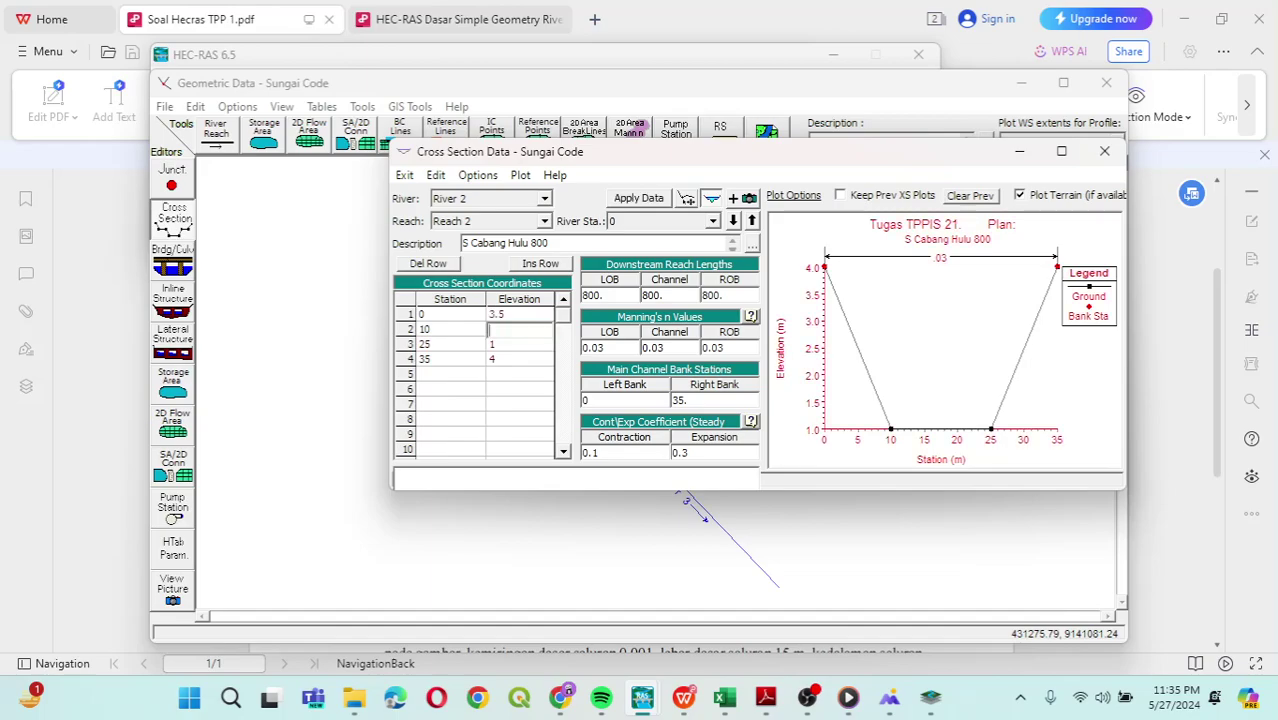
{"action": "type", "text": ".5"}
Set the elevations at stations 25 and 35 of the copied cross section to 0.5 and 3.5.
{"action": "key", "text": "Down"}
{"action": "key", "text": "BackSpace"}
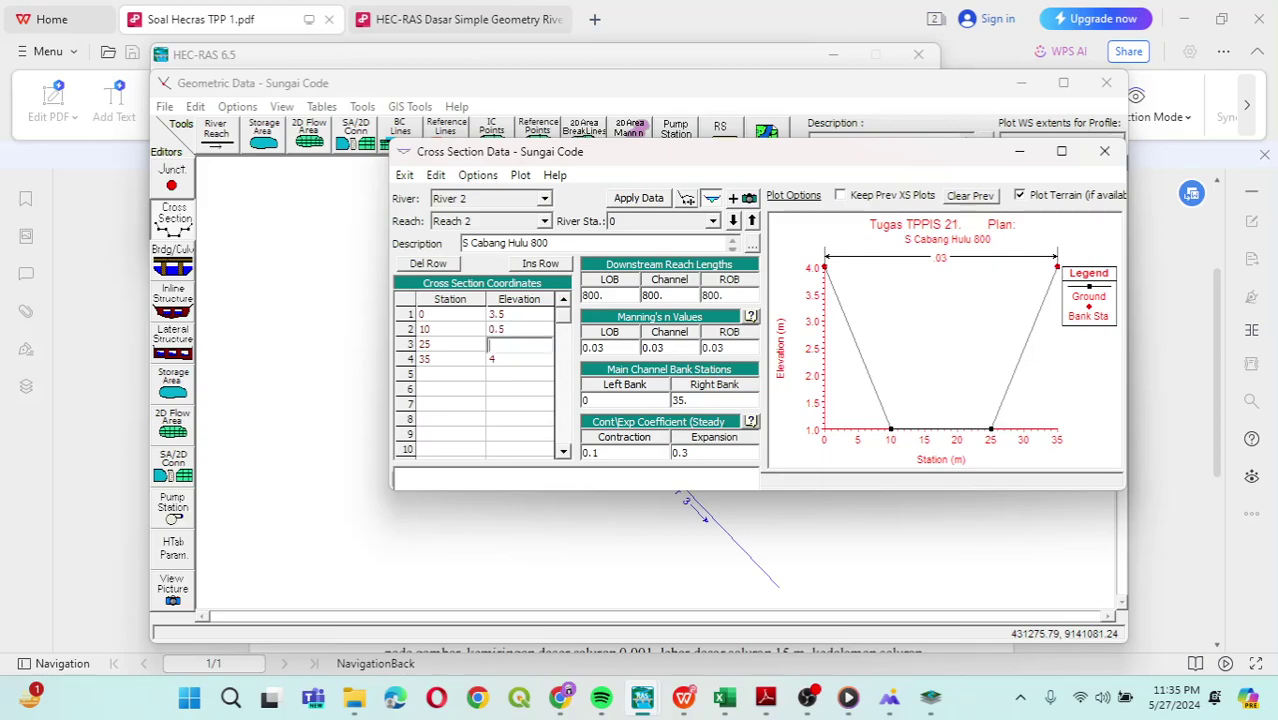
{"action": "type", "text": "0.5"}
{"action": "key", "text": "Down"}
{"action": "key", "text": "BackSpace"}
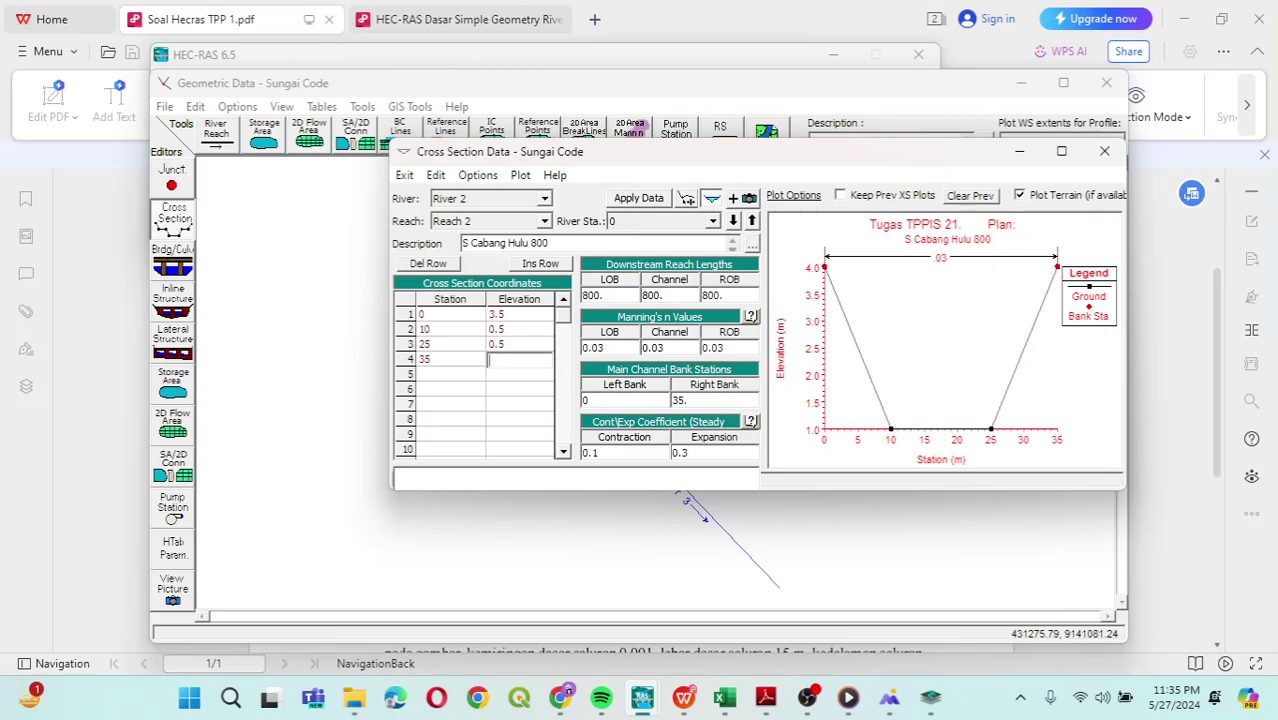
{"action": "type", "text": "3.5"}
Set the left overbank, channel and right overbank downstream reach lengths of the River 2 station 0 cross section to 0.
{"action": "key", "text": "Tab"}
{"action": "key", "text": "BackSpace"}
{"action": "type", "text": "0"}
{"action": "key", "text": "Tab"}
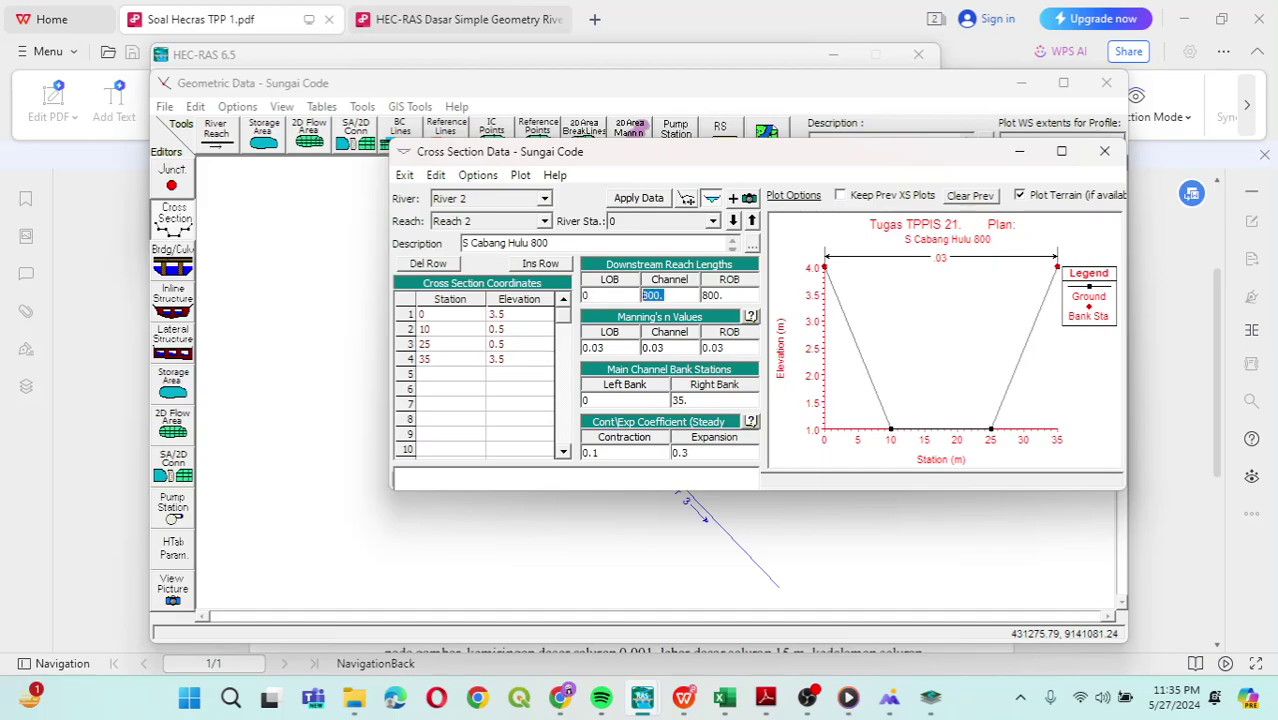
{"action": "key", "text": "BackSpace"}
{"action": "type", "text": "0"}
{"action": "key", "text": "Tab"}
{"action": "type", "text": "0"}
Change the station 0 cross section's description to "S Cabang Hilir 0" and apply the data.
{"action": "left_click", "coordinate": [529, 243]}
{"action": "key", "text": "BackSpace"}
{"action": "key", "text": "BackSpace"}
{"action": "key", "text": "BackSpace"}
{"action": "key", "text": "BackSpace"}
{"action": "type", "text": "ilir"}
{"action": "key", "text": "BackSpace"}
{"action": "key", "text": "BackSpace"}
{"action": "key", "text": "BackSpace"}
{"action": "type", "text": "0"}
{"action": "left_click", "coordinate": [638, 197]}
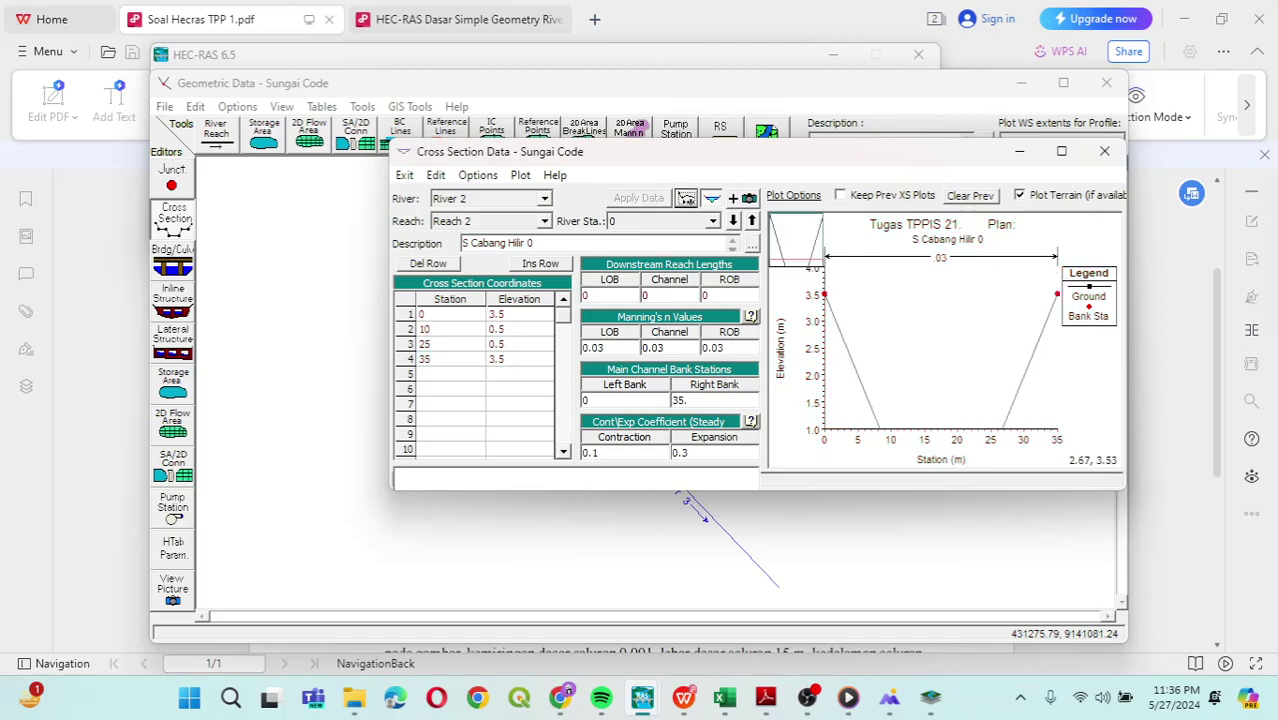
Review the River 1 cross sections at river stations 750 and 0.
{"action": "left_click_drag", "start_coordinate": [798, 153], "coordinate": [921, 30]}
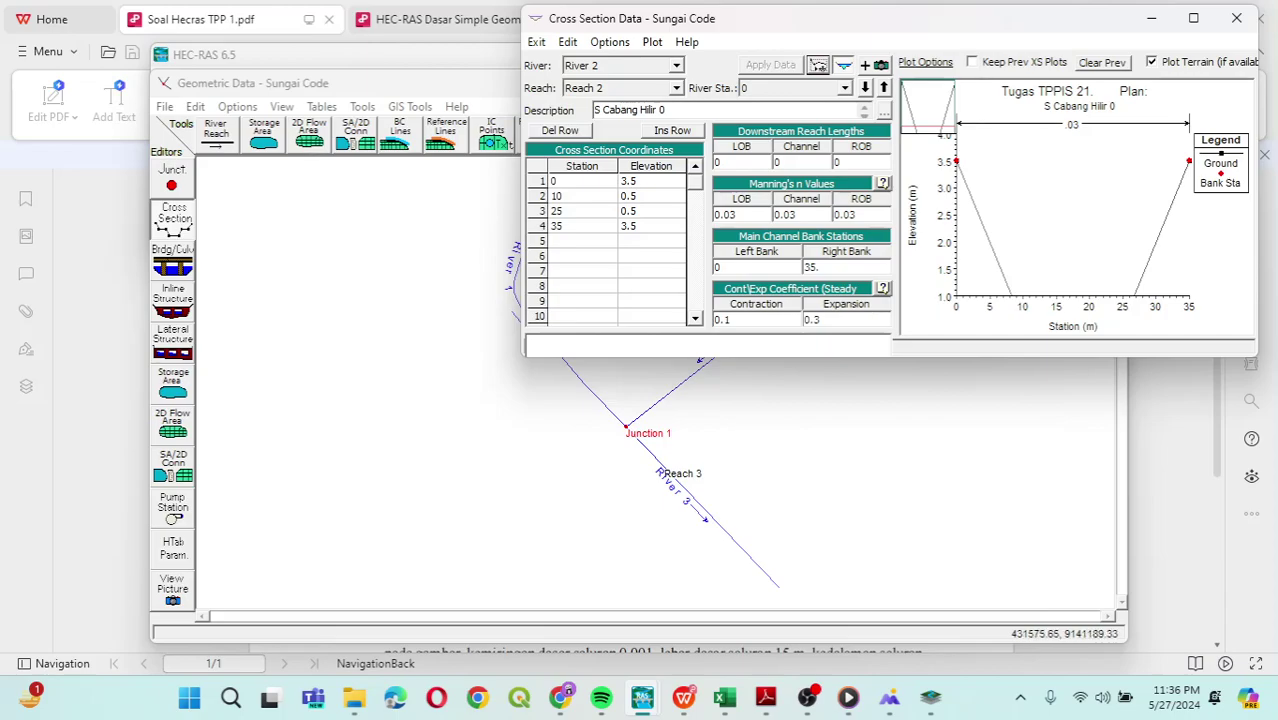
{"action": "left_click_drag", "start_coordinate": [700, 18], "coordinate": [585, 153]}
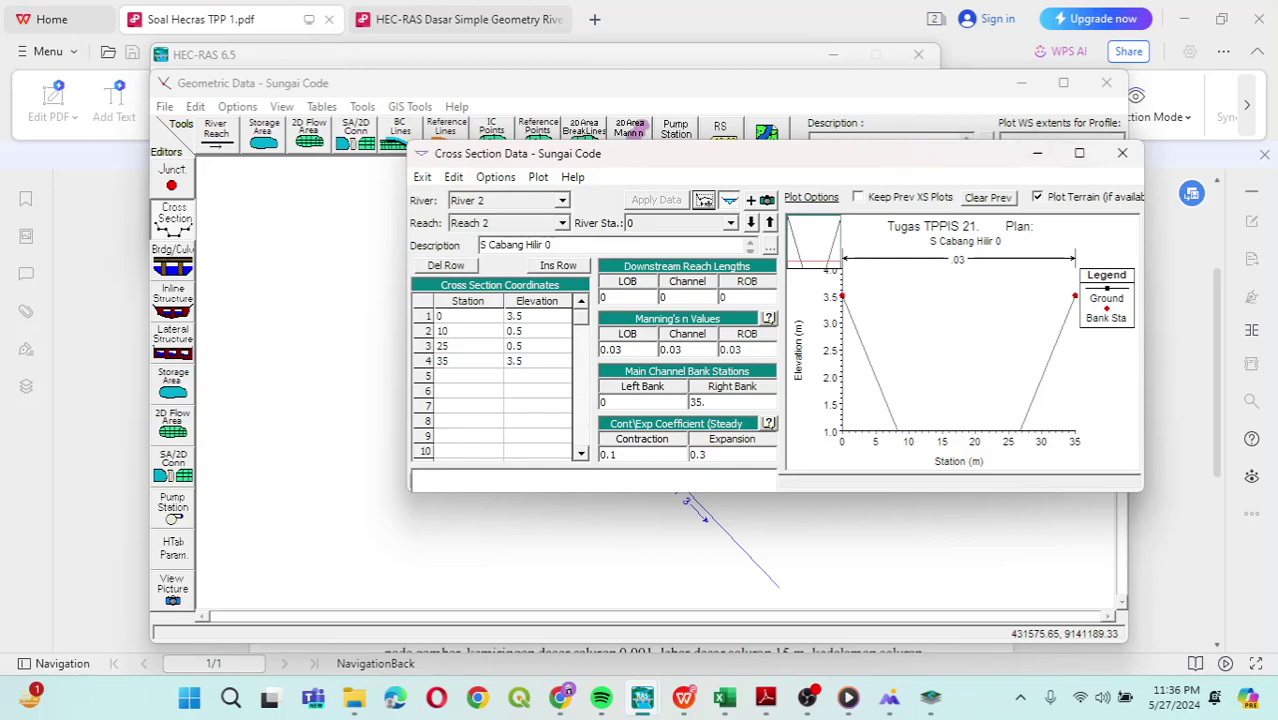
{"action": "left_click", "coordinate": [562, 200]}
{"action": "left_click", "coordinate": [480, 212]}
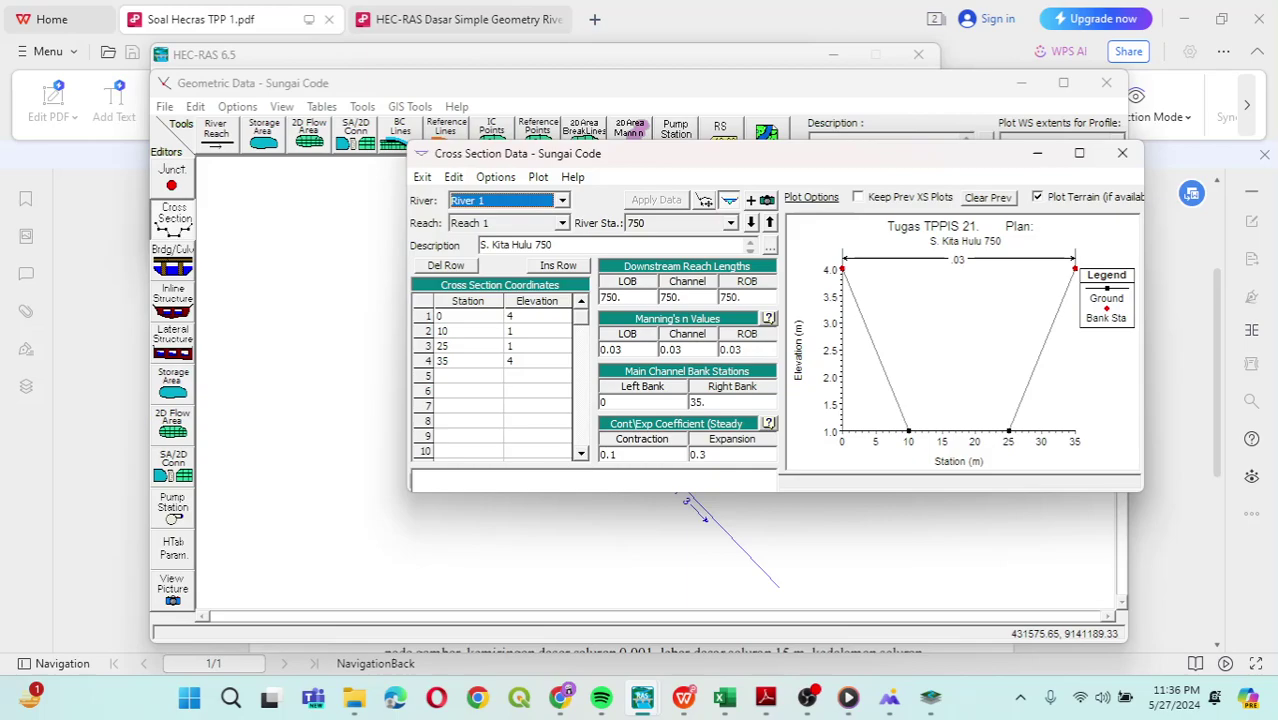
{"action": "left_click", "coordinate": [730, 222]}
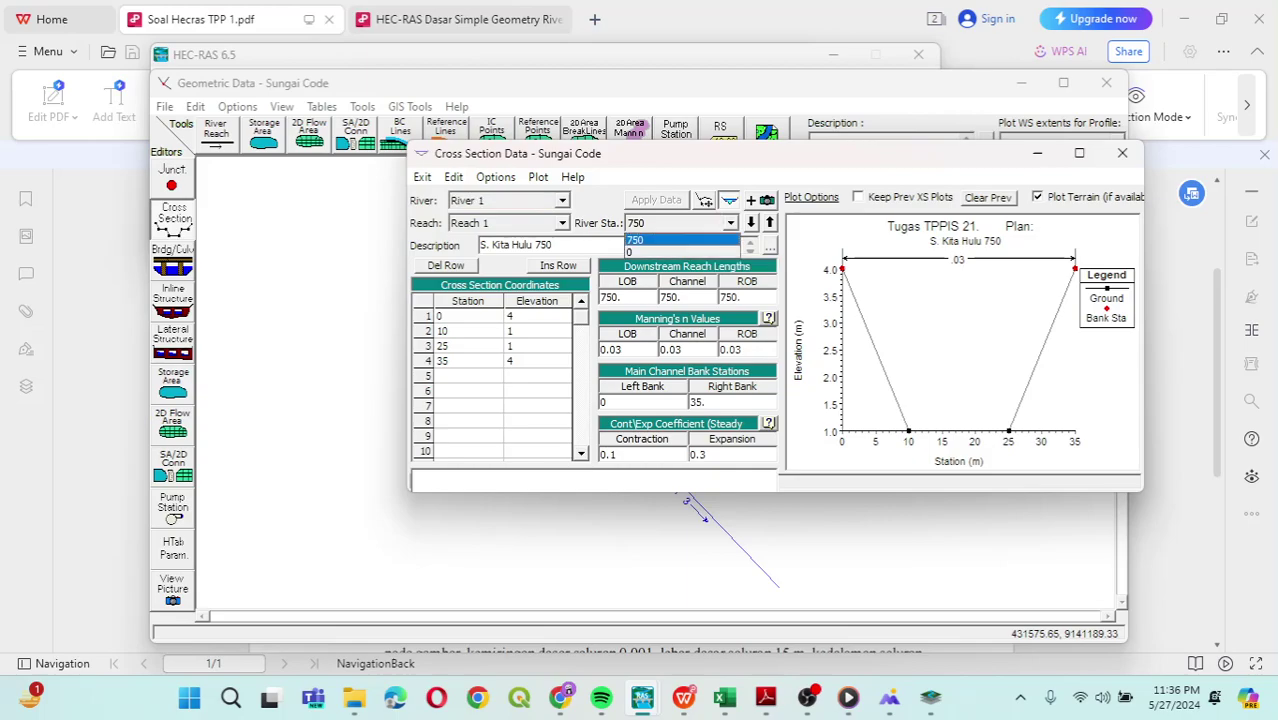
{"action": "left_click", "coordinate": [680, 237]}
{"action": "left_click", "coordinate": [730, 222]}
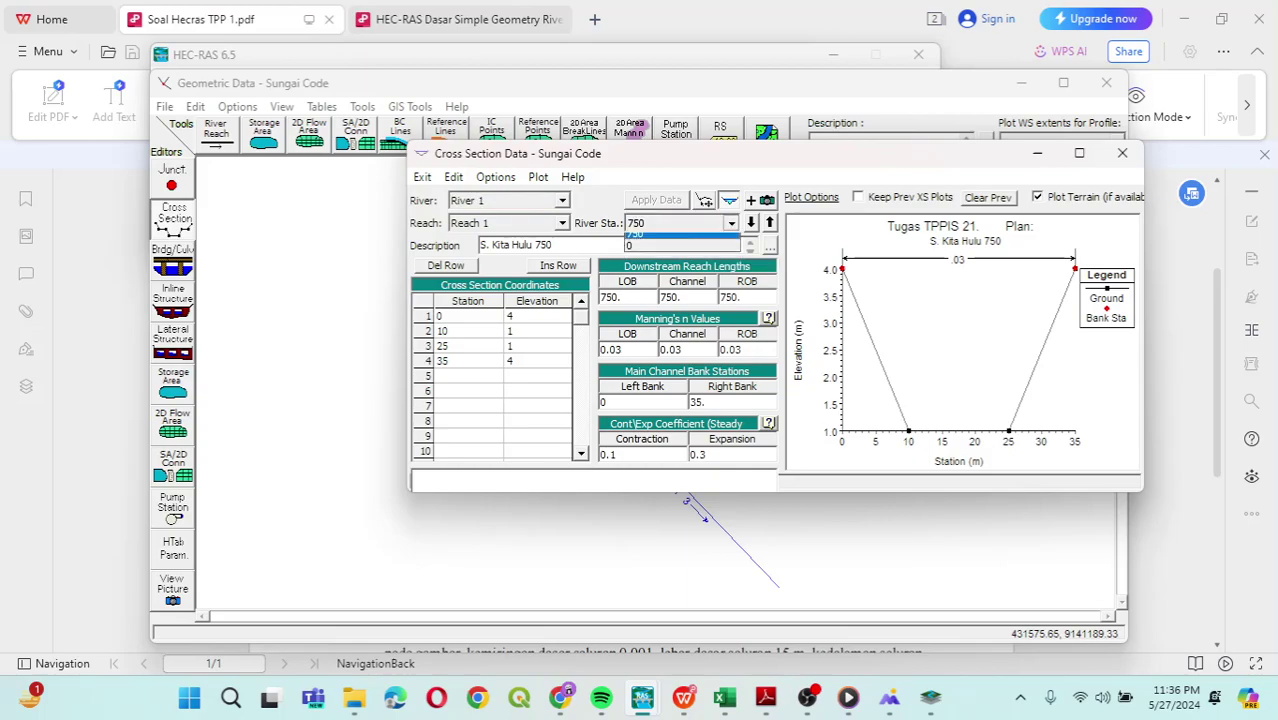
{"action": "left_click", "coordinate": [660, 250]}
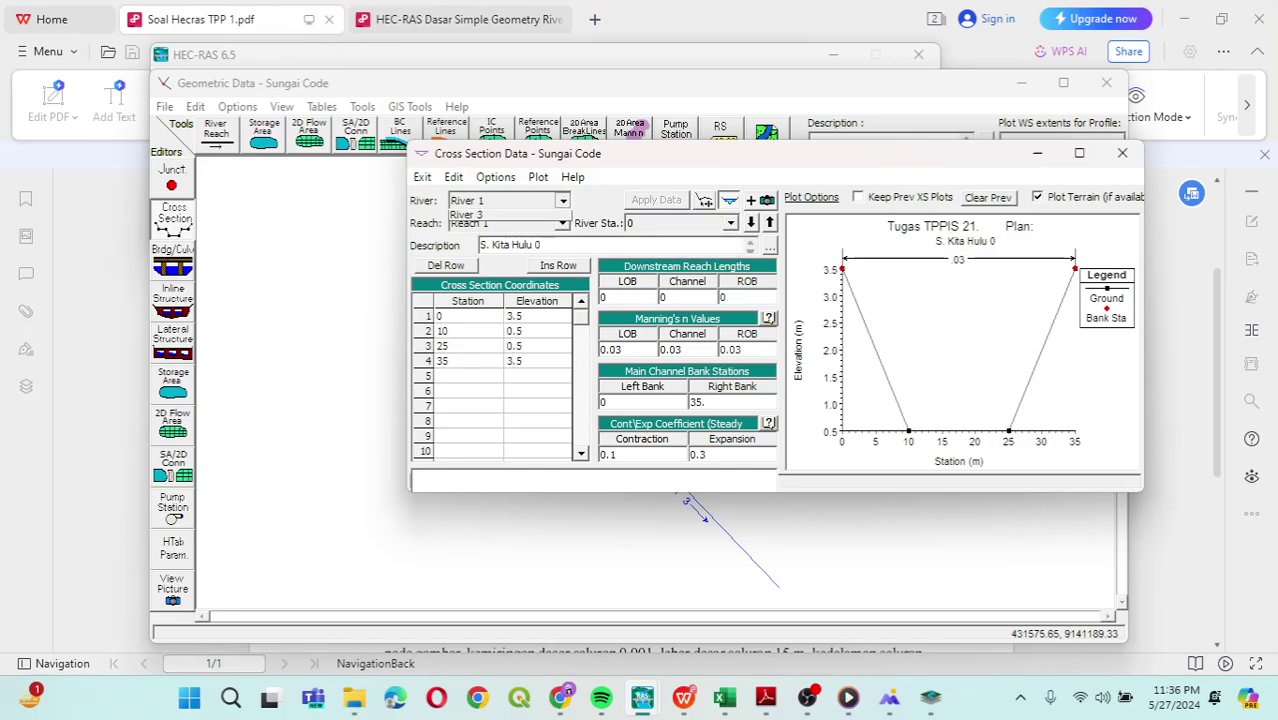
Review the cross sections at stations 800 and 0 of River 2 and at stations 1200 and 0 of River 3.
{"action": "left_click", "coordinate": [562, 200]}
{"action": "left_click", "coordinate": [505, 232]}
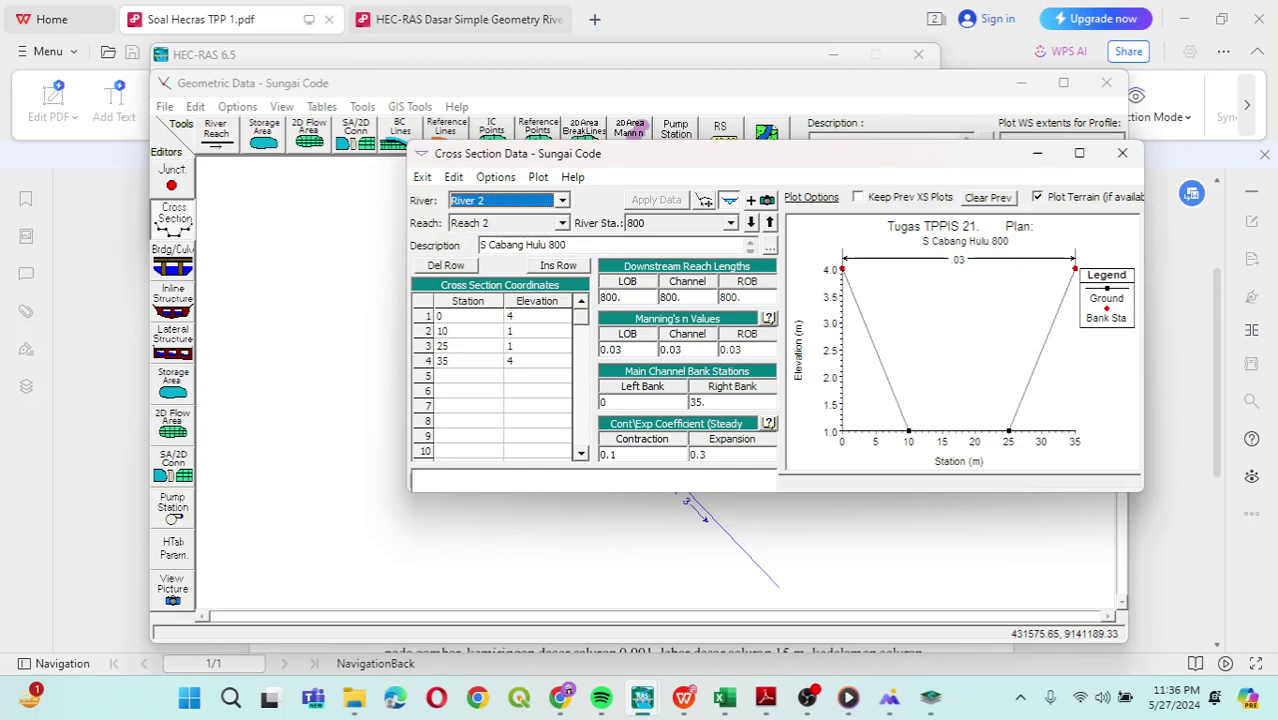
{"action": "left_click", "coordinate": [731, 222]}
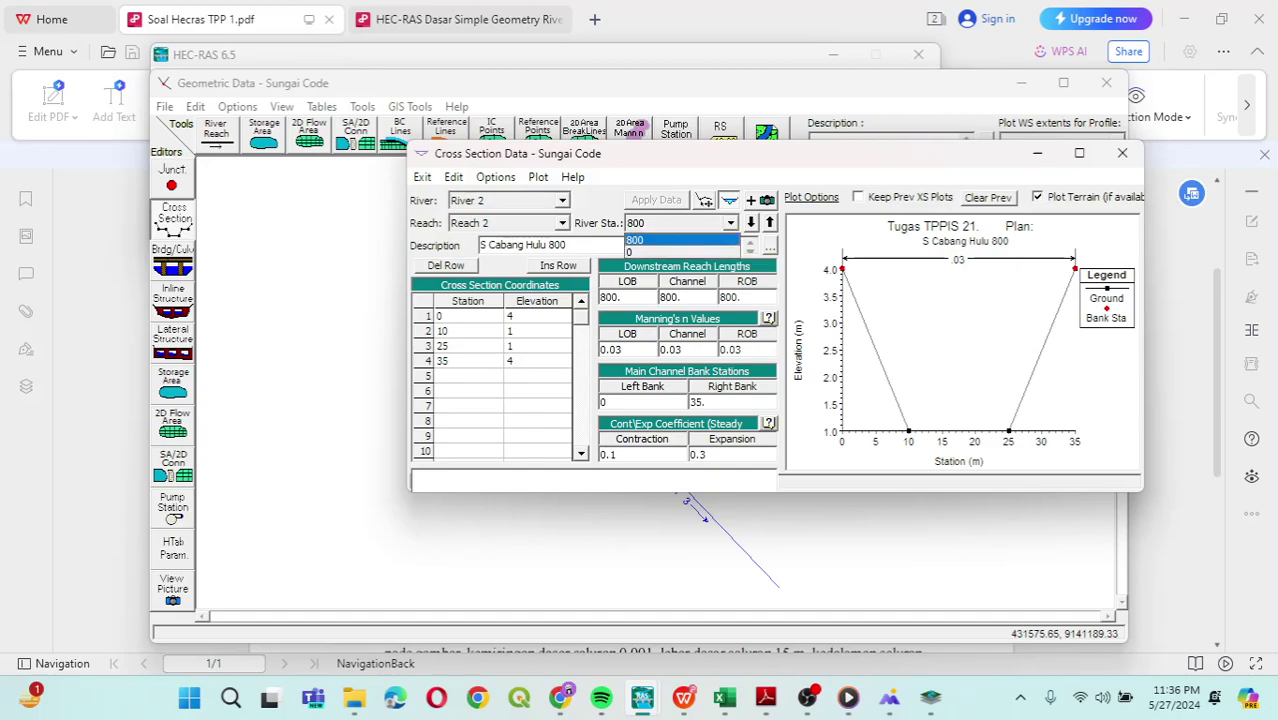
{"action": "left_click", "coordinate": [680, 250]}
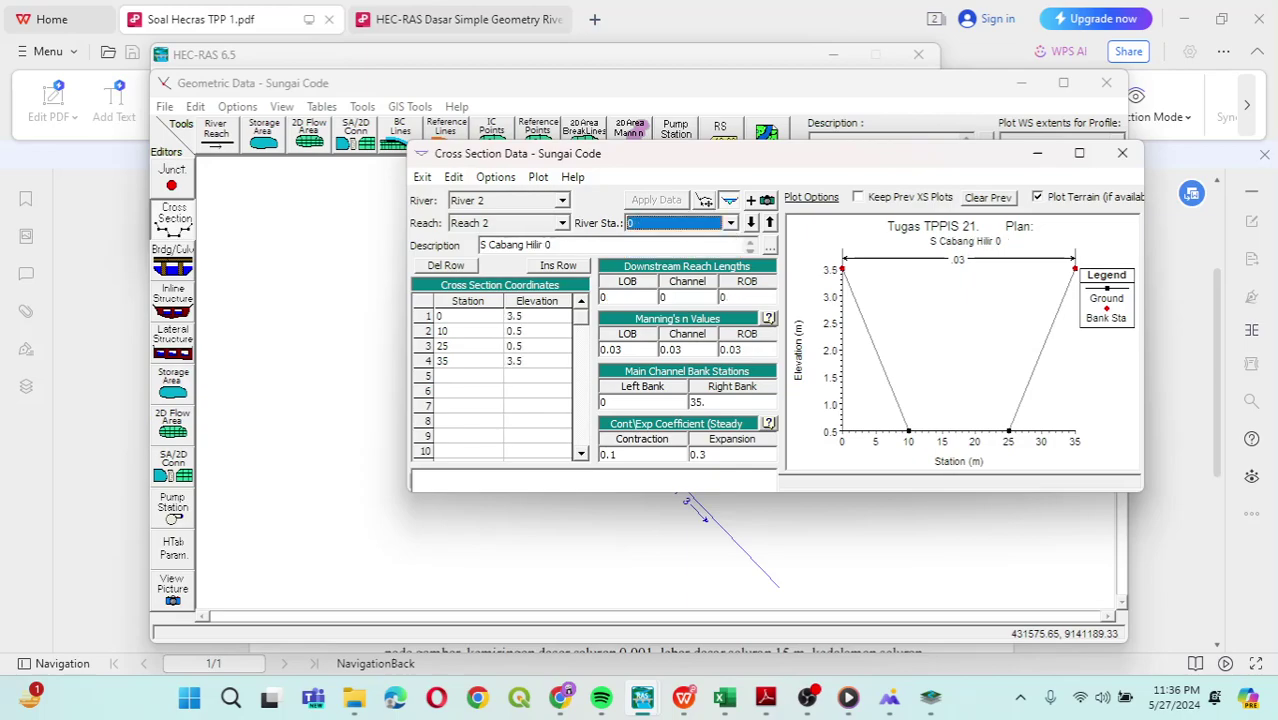
{"action": "left_click", "coordinate": [562, 200]}
{"action": "left_click", "coordinate": [467, 242]}
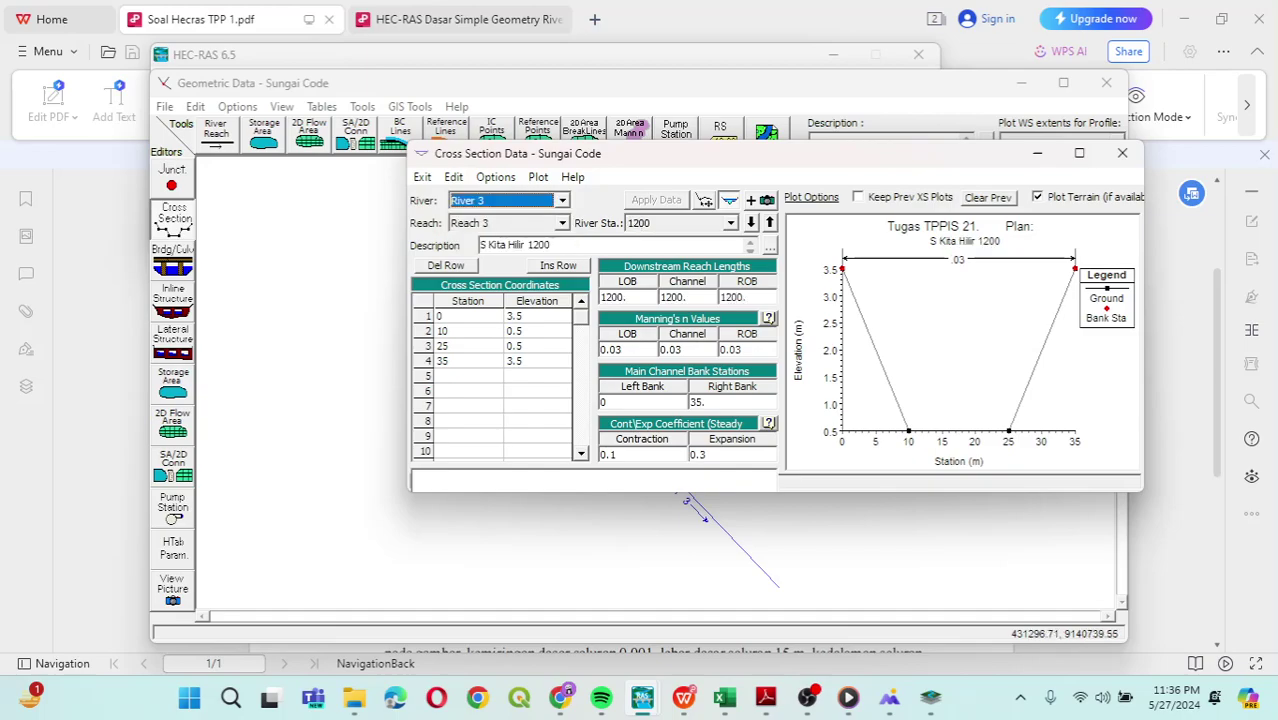
{"action": "left_click", "coordinate": [731, 223]}
{"action": "left_click", "coordinate": [682, 252]}
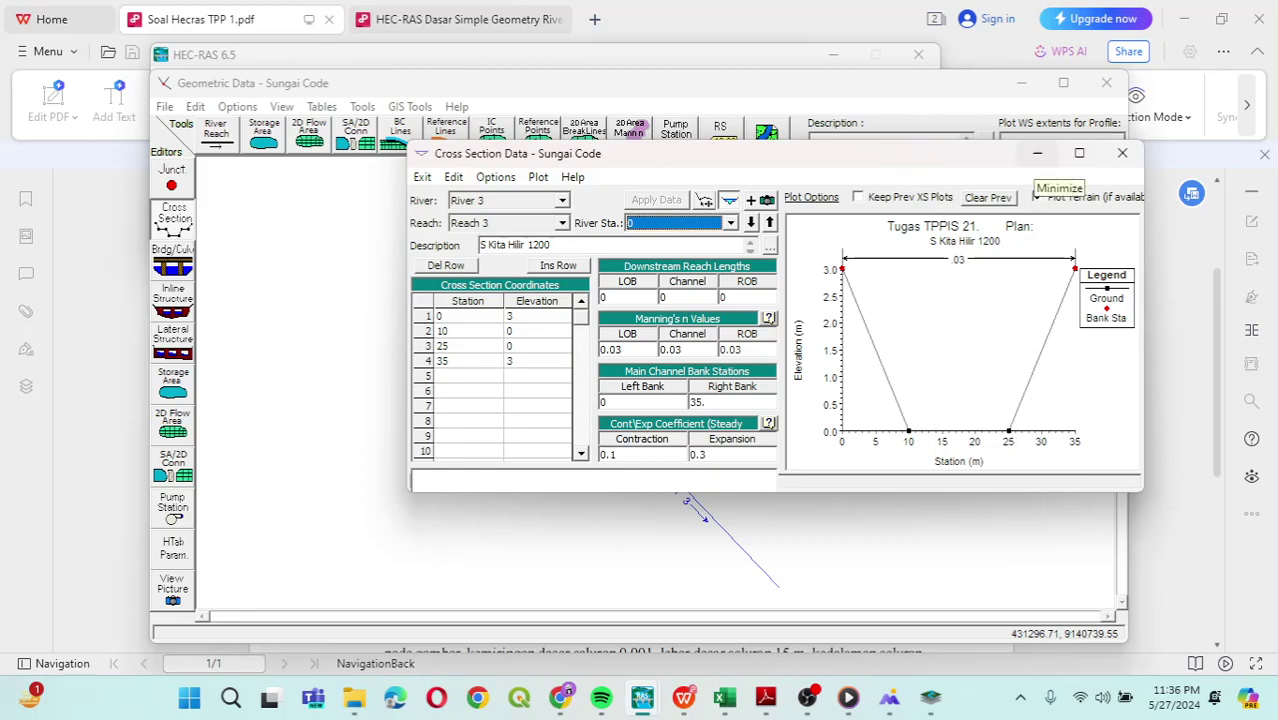
{"action": "left_click", "coordinate": [1037, 154]}
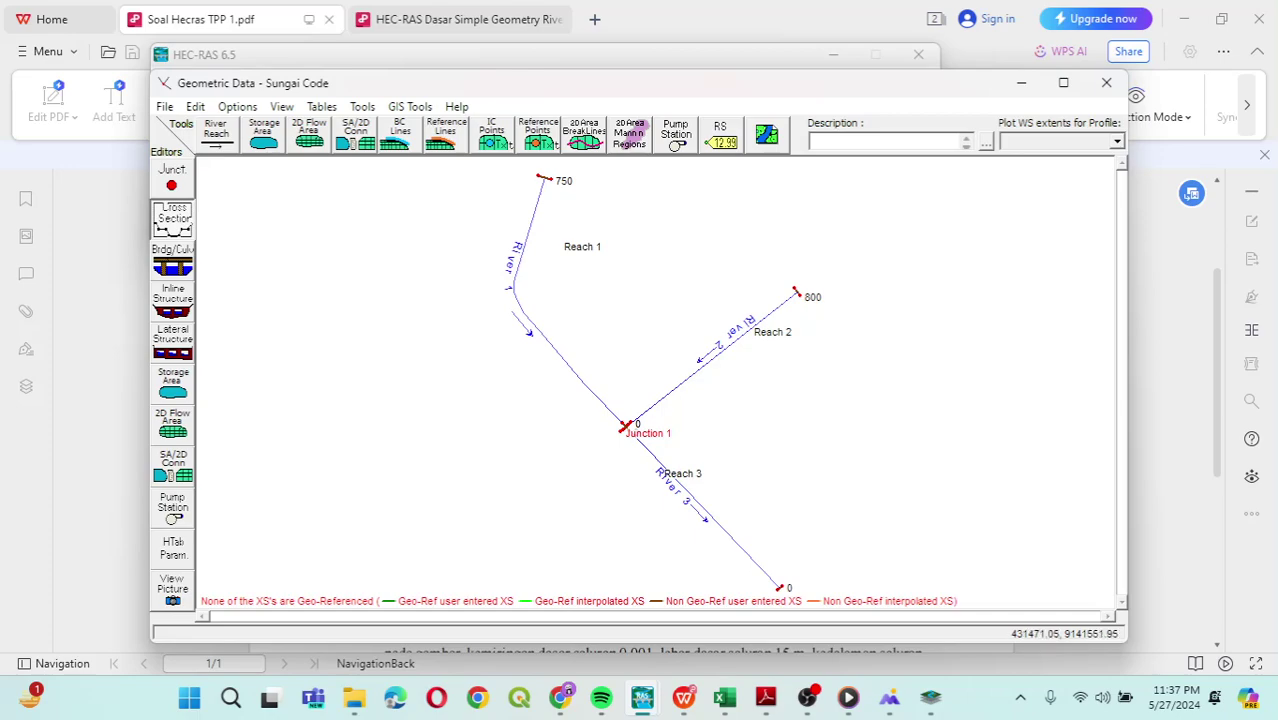
{"action": "right_click", "coordinate": [796, 292]}
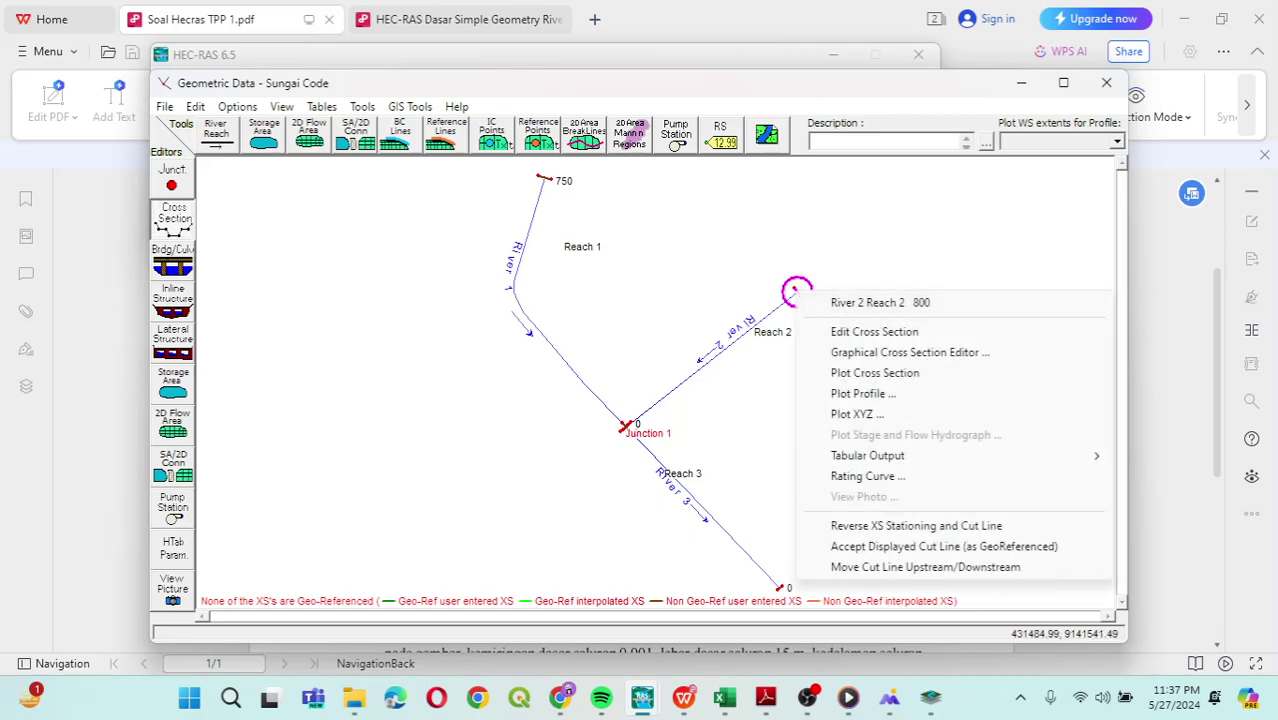
{"action": "left_click", "coordinate": [797, 293]}
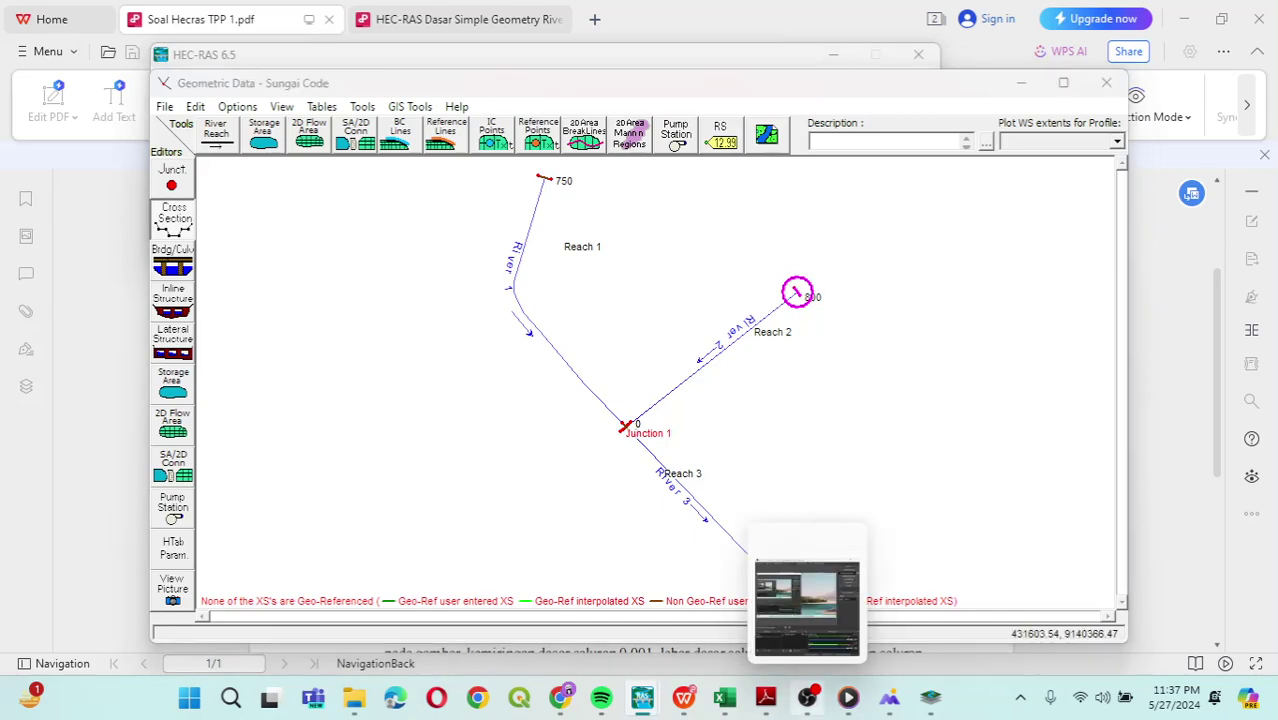
{"action": "left_click", "coordinate": [807, 697]}
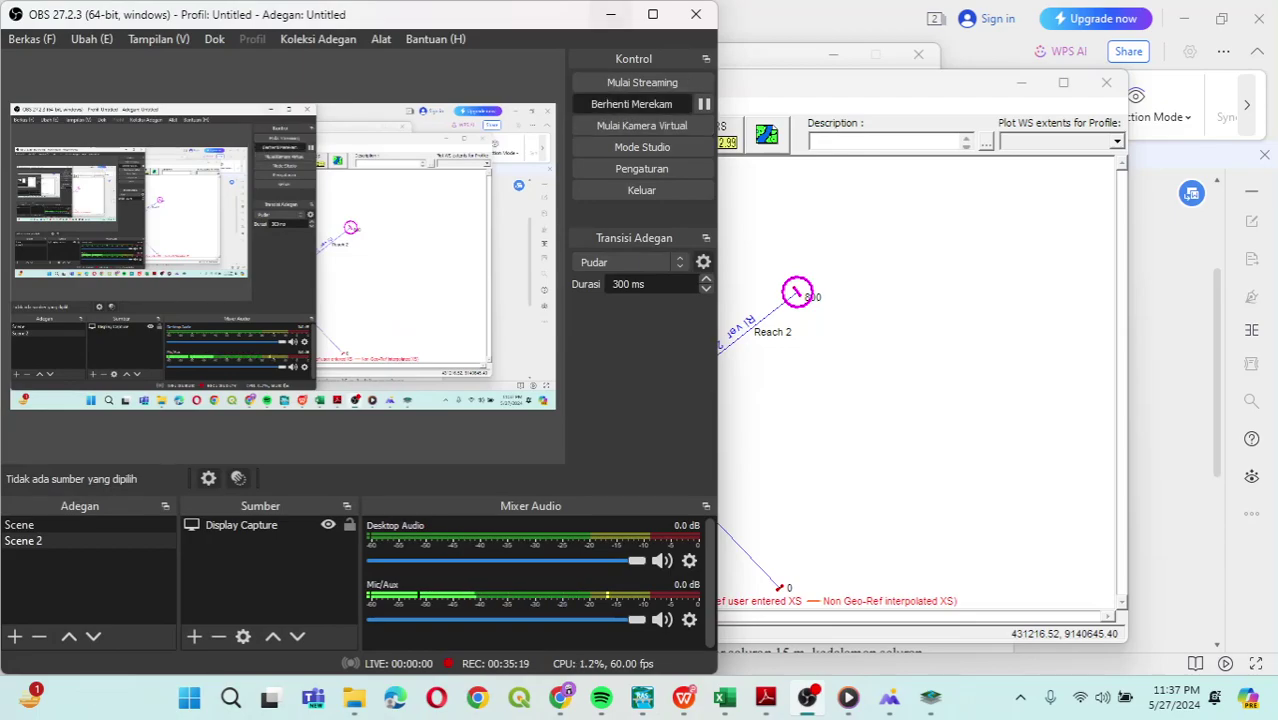
{"action": "left_click", "coordinate": [611, 14]}
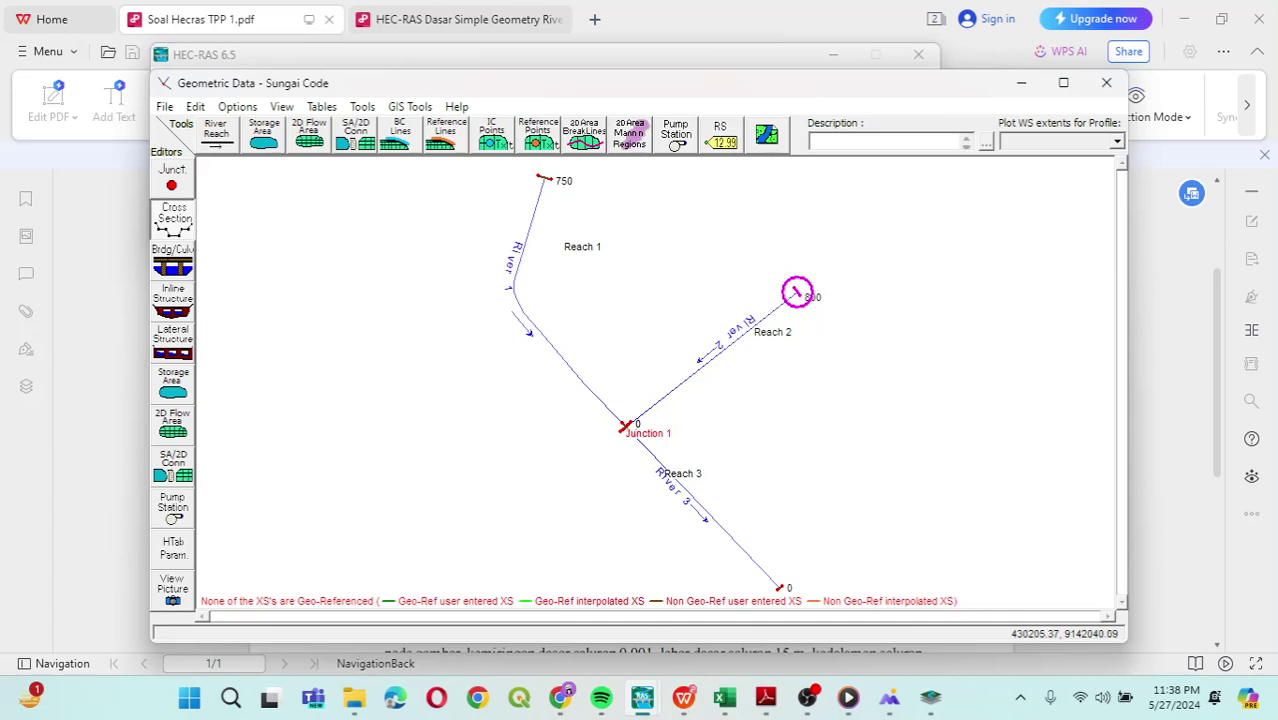
Open cross section interpolation within a reach and choose River 1, Reach 1 for it.
{"action": "key", "text": "alt+t"}
{"action": "key", "text": "Down"}
{"action": "key", "text": "Right"}
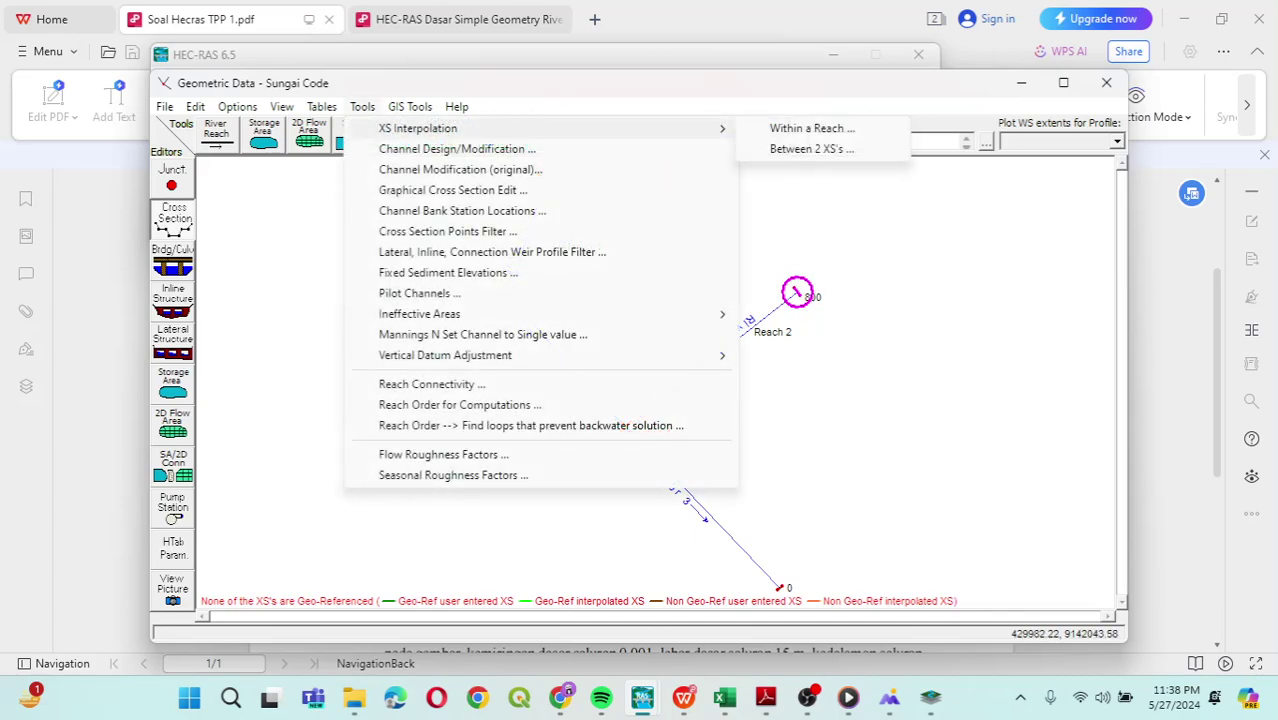
{"action": "key", "text": "Down"}
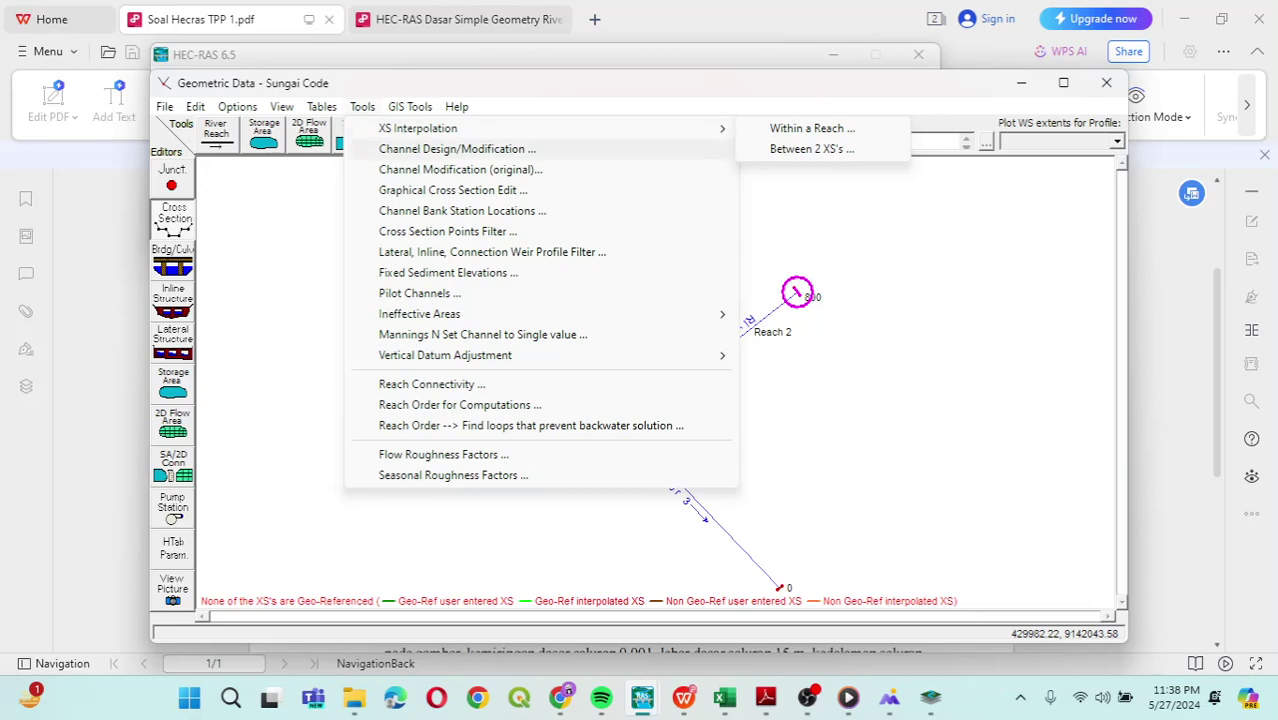
{"action": "key", "text": "Up"}
{"action": "key", "text": "Right"}
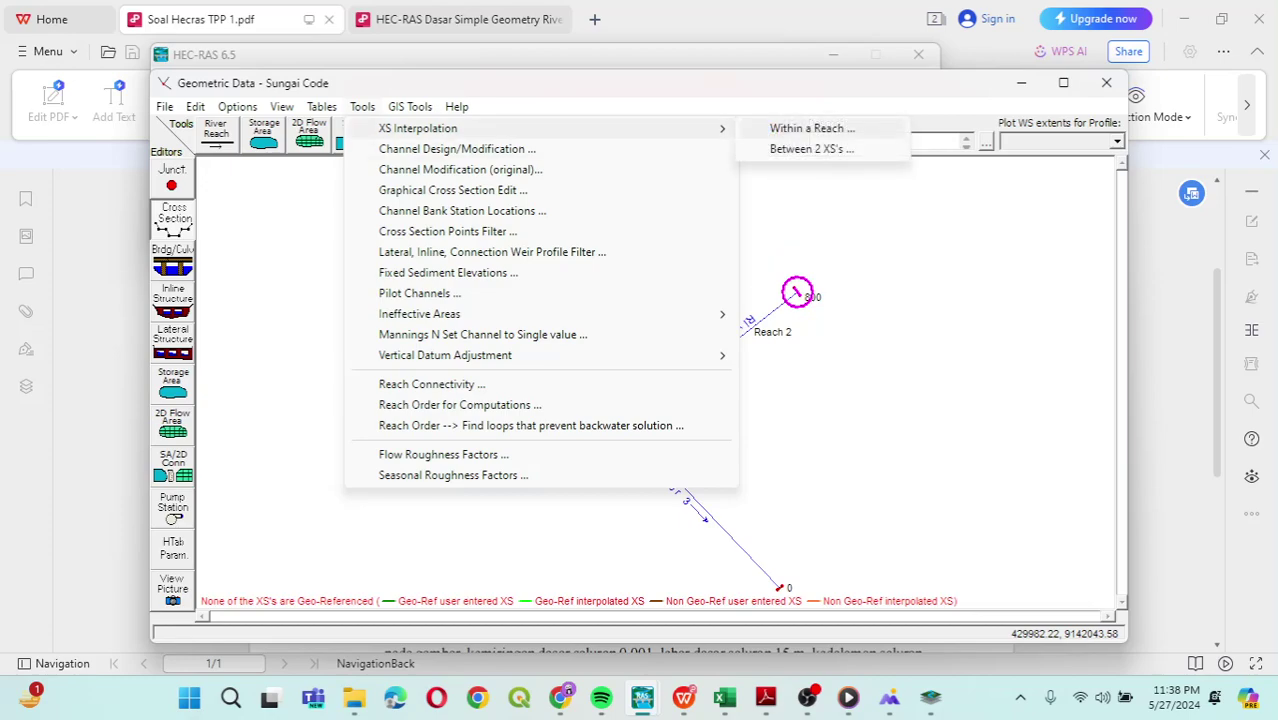
{"action": "key", "text": "Return"}
{"action": "left_click_drag", "start_coordinate": [655, 187], "coordinate": [1019, 186]}
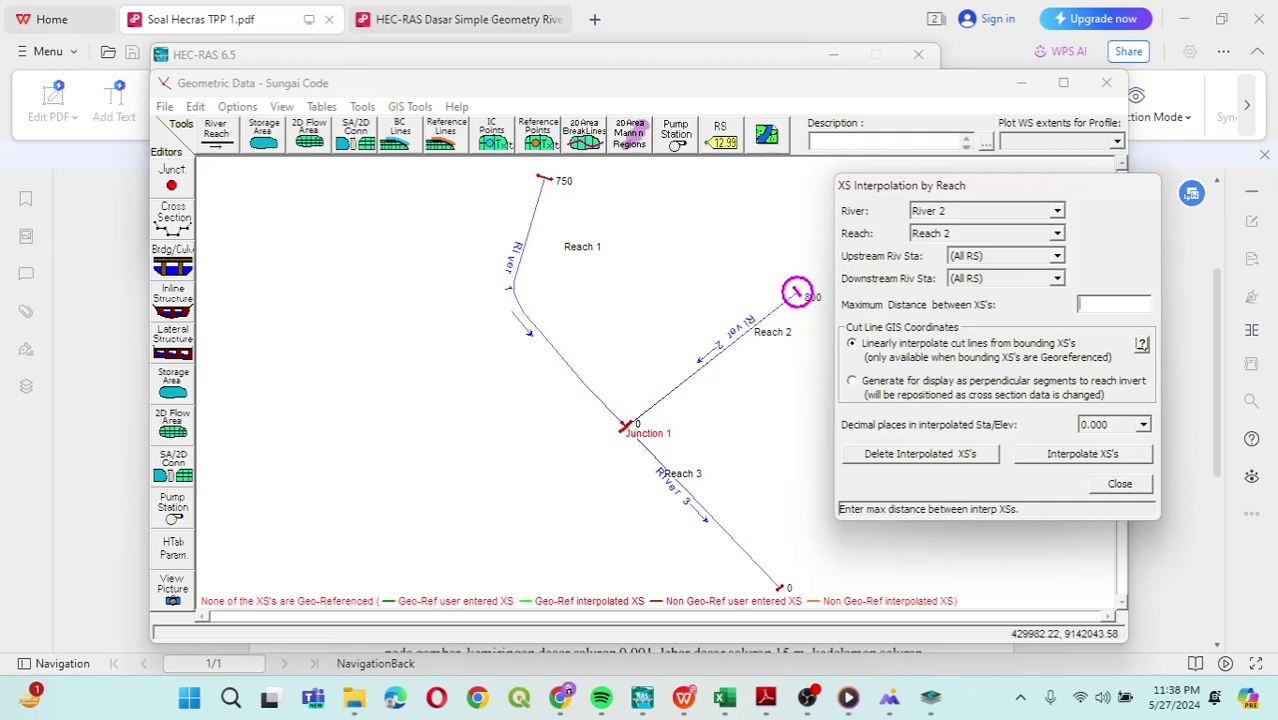
{"action": "left_click", "coordinate": [1057, 211]}
{"action": "left_click", "coordinate": [980, 241]}
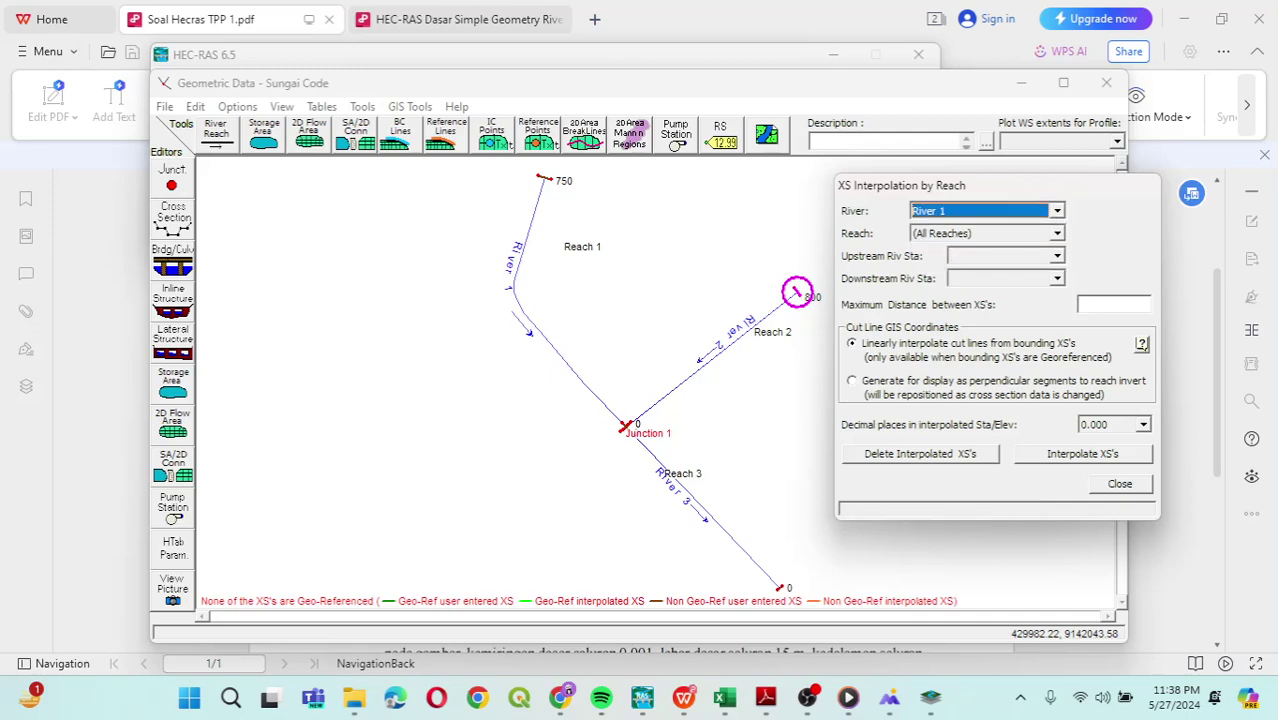
{"action": "left_click", "coordinate": [1057, 233]}
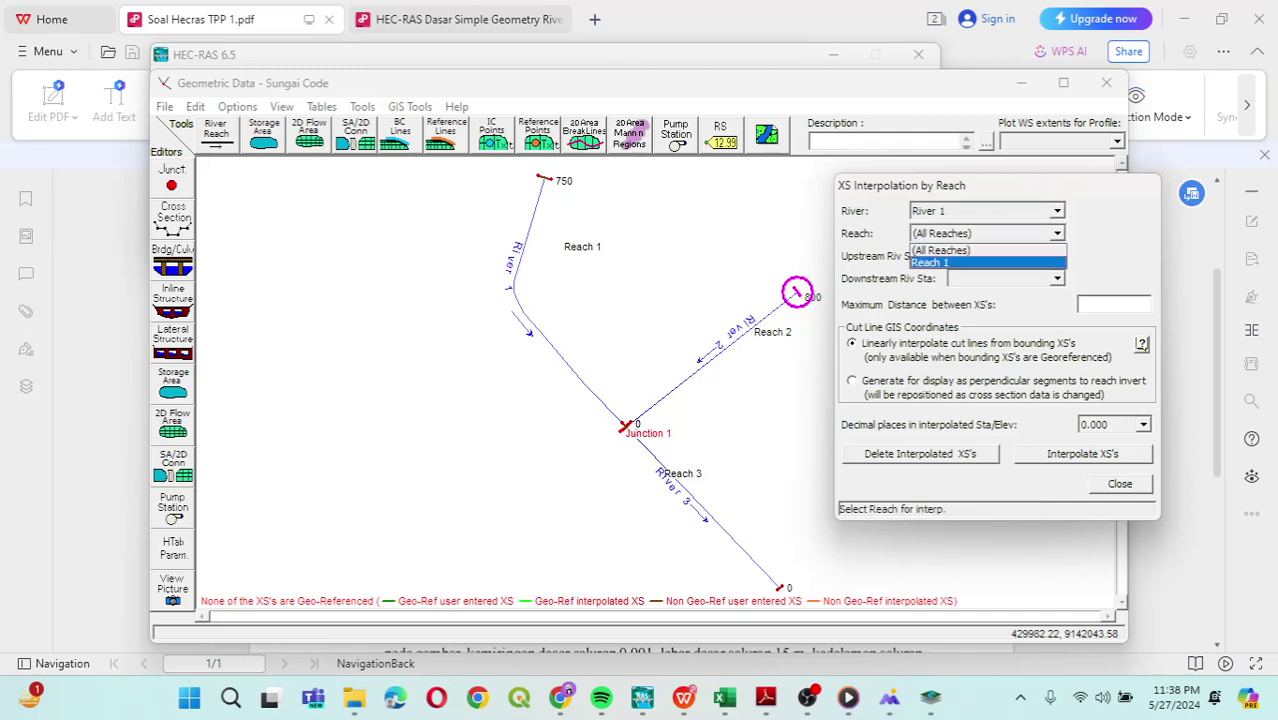
{"action": "left_click", "coordinate": [985, 262]}
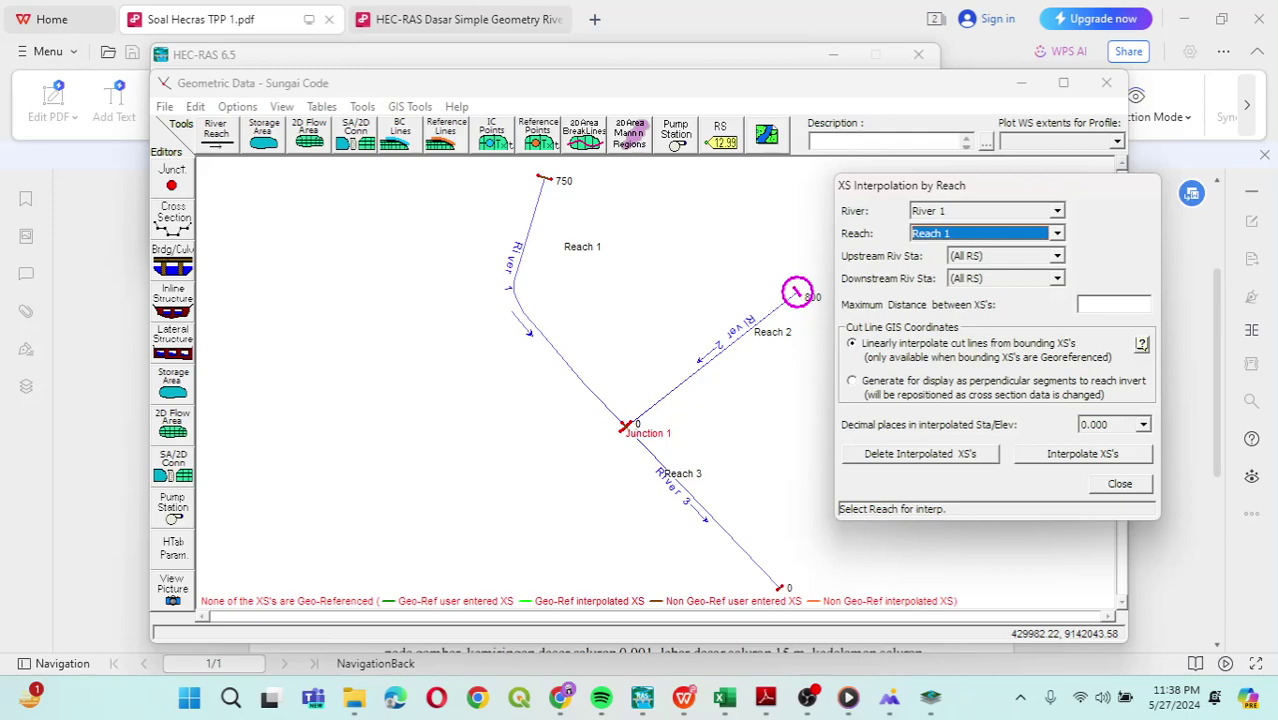
Interpolate the Reach 1 cross sections with a maximum distance of 100, generating cut lines as perpendicular segments to the reach invert.
{"action": "left_click", "coordinate": [1112, 305]}
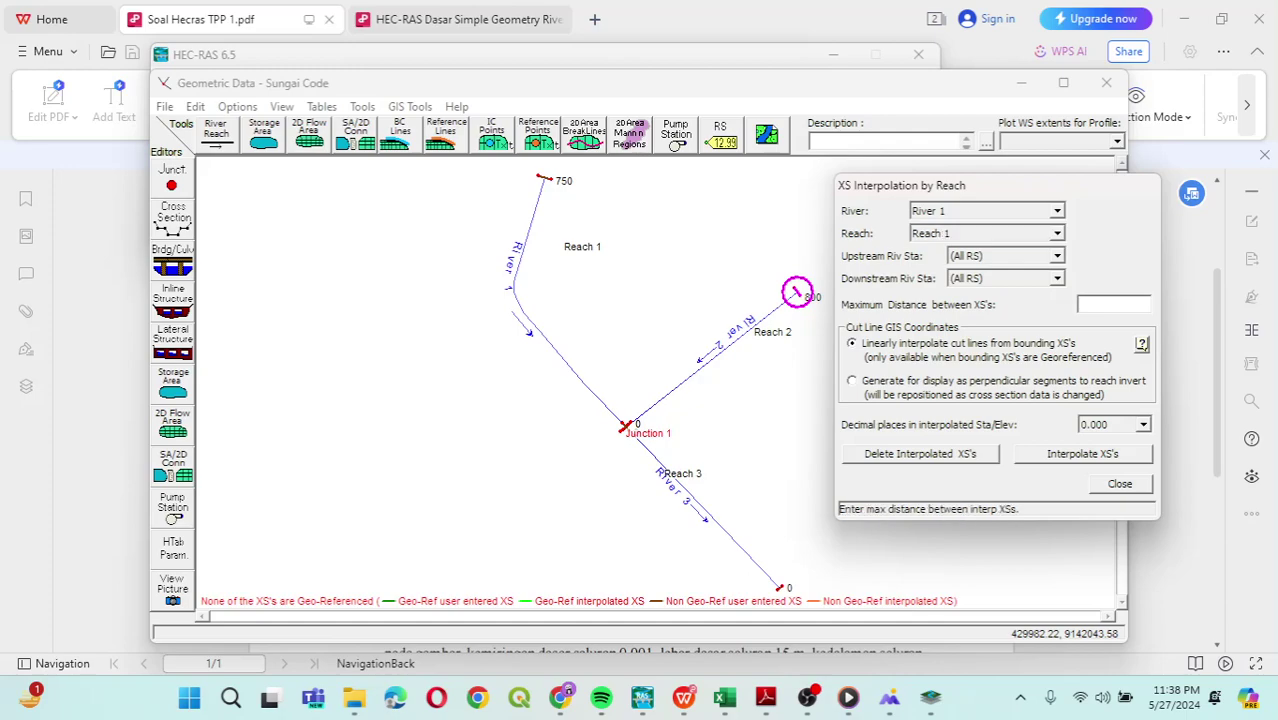
{"action": "type", "text": "100"}
{"action": "key", "text": "Tab"}
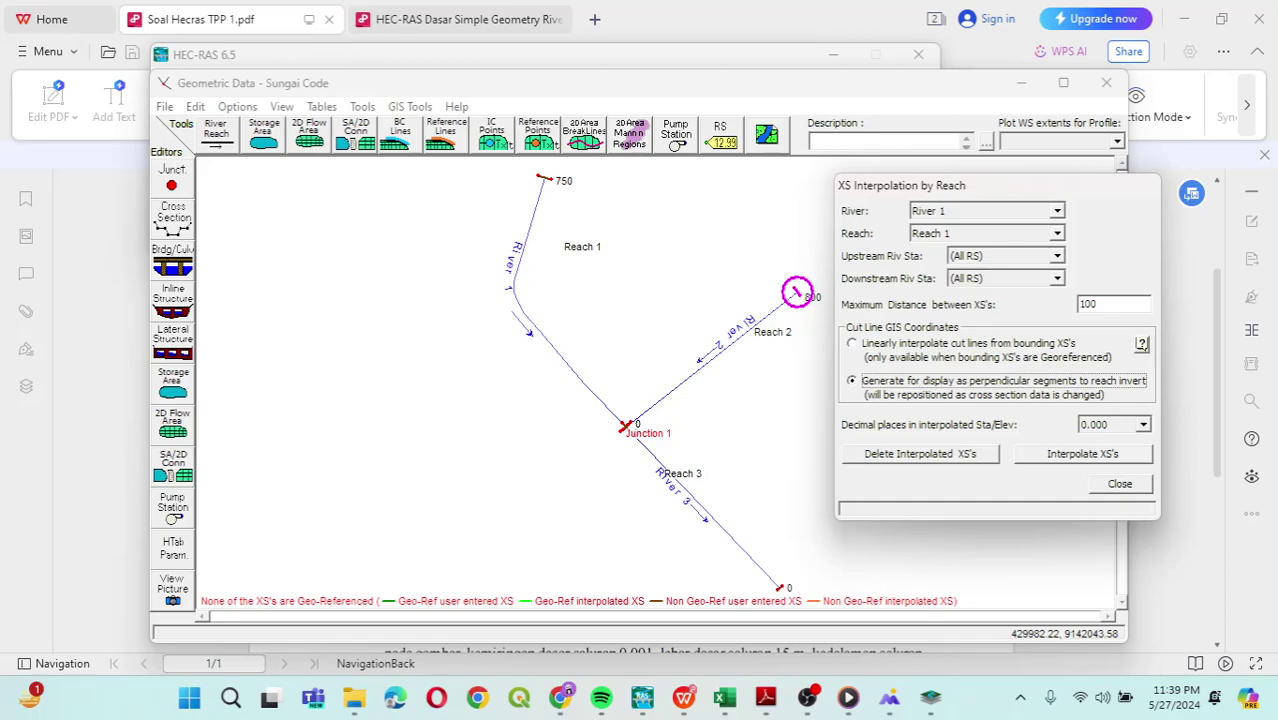
{"action": "key", "text": "Tab"}
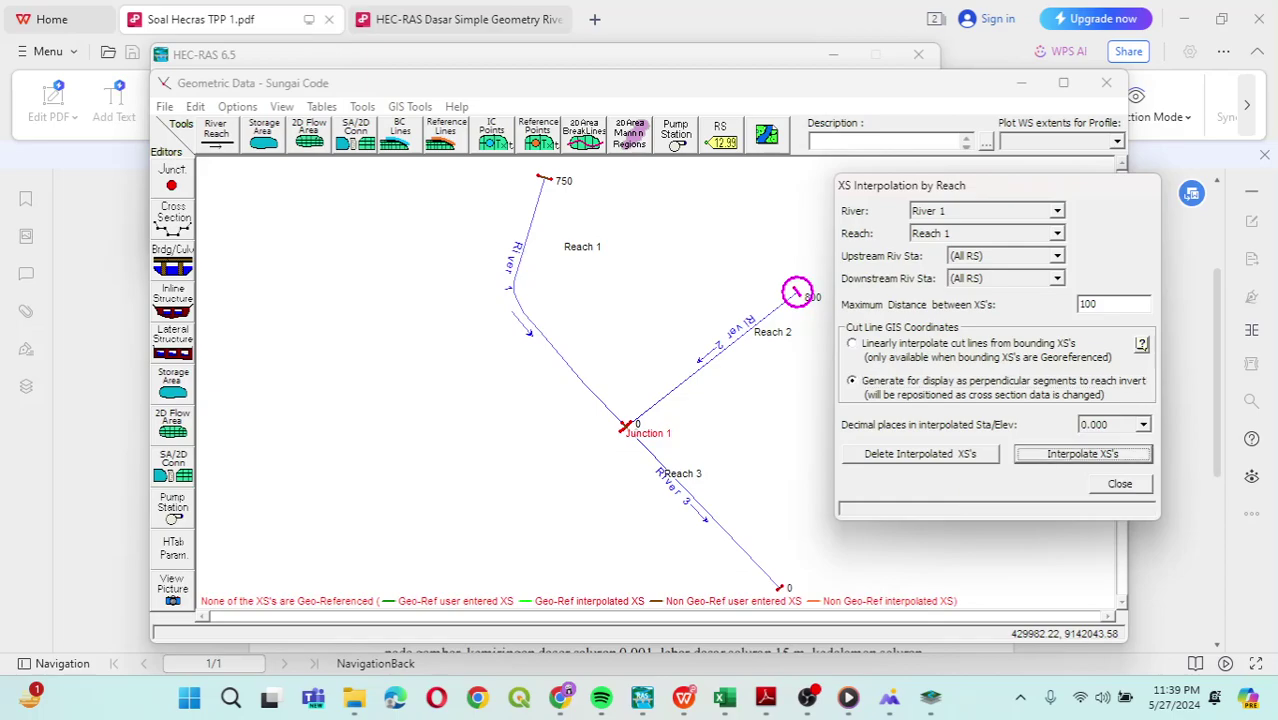
{"action": "key", "text": "Return"}
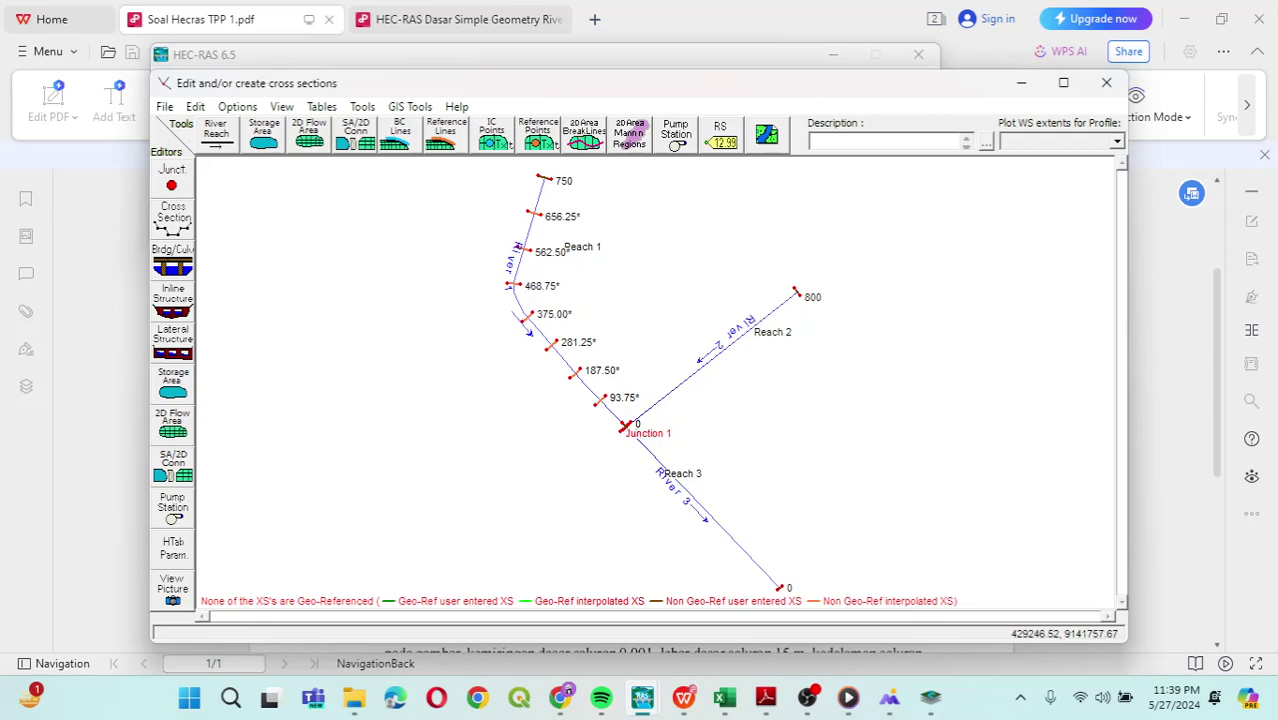
Inspect the interpolated River 1 cross sections at stations 281.25 and 468.75.
{"action": "left_click", "coordinate": [172, 215]}
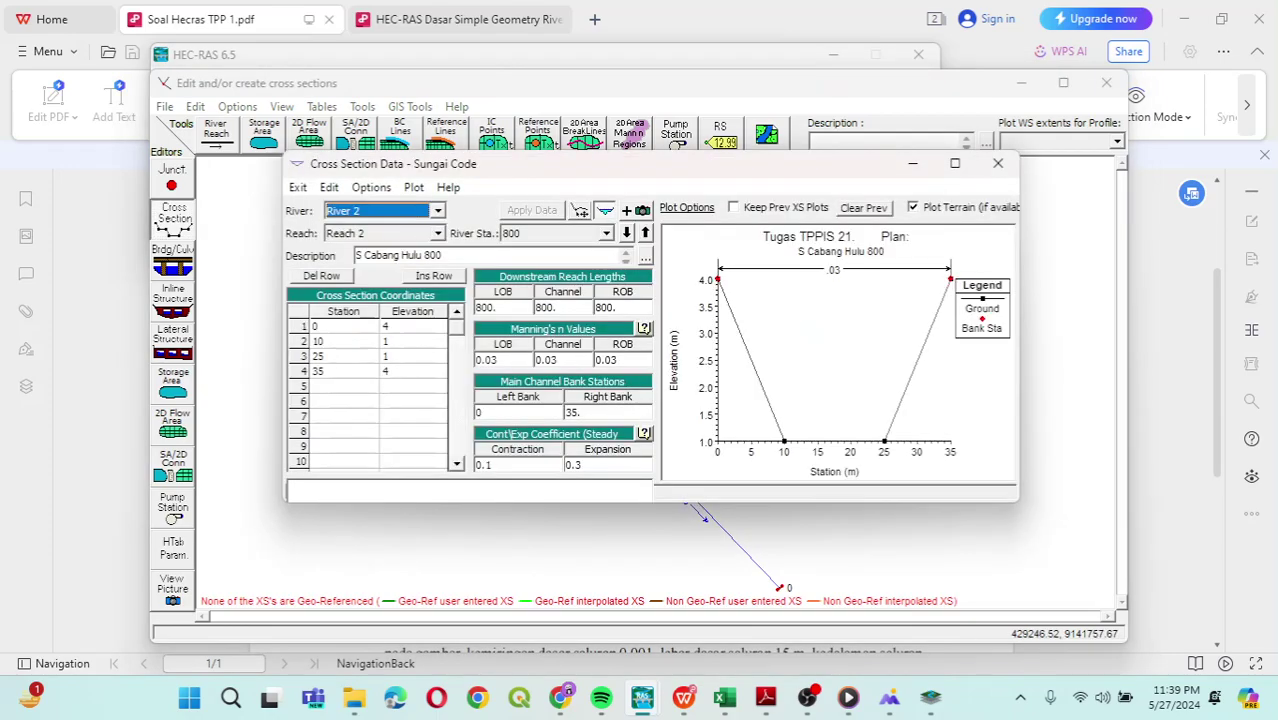
{"action": "left_click", "coordinate": [437, 211]}
{"action": "left_click", "coordinate": [385, 225]}
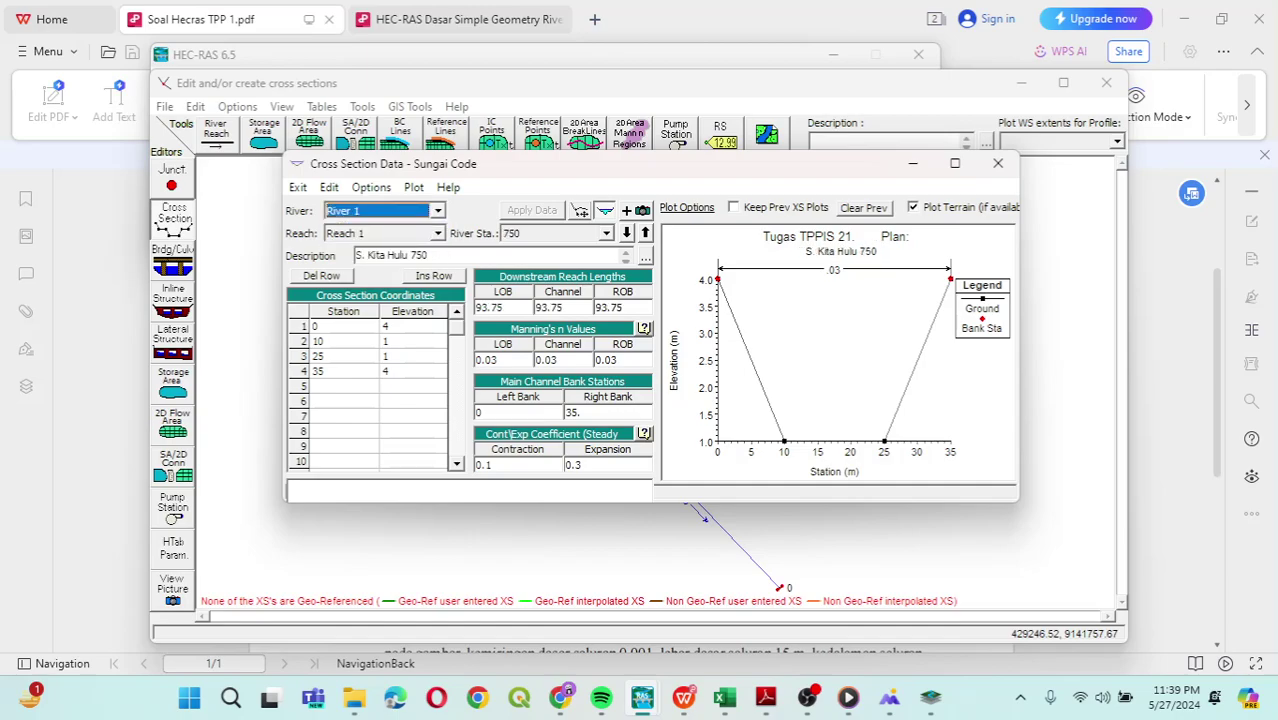
{"action": "left_click", "coordinate": [606, 233]}
{"action": "scroll", "coordinate": [552, 310], "scroll_direction": "down", "scroll_amount": 1}
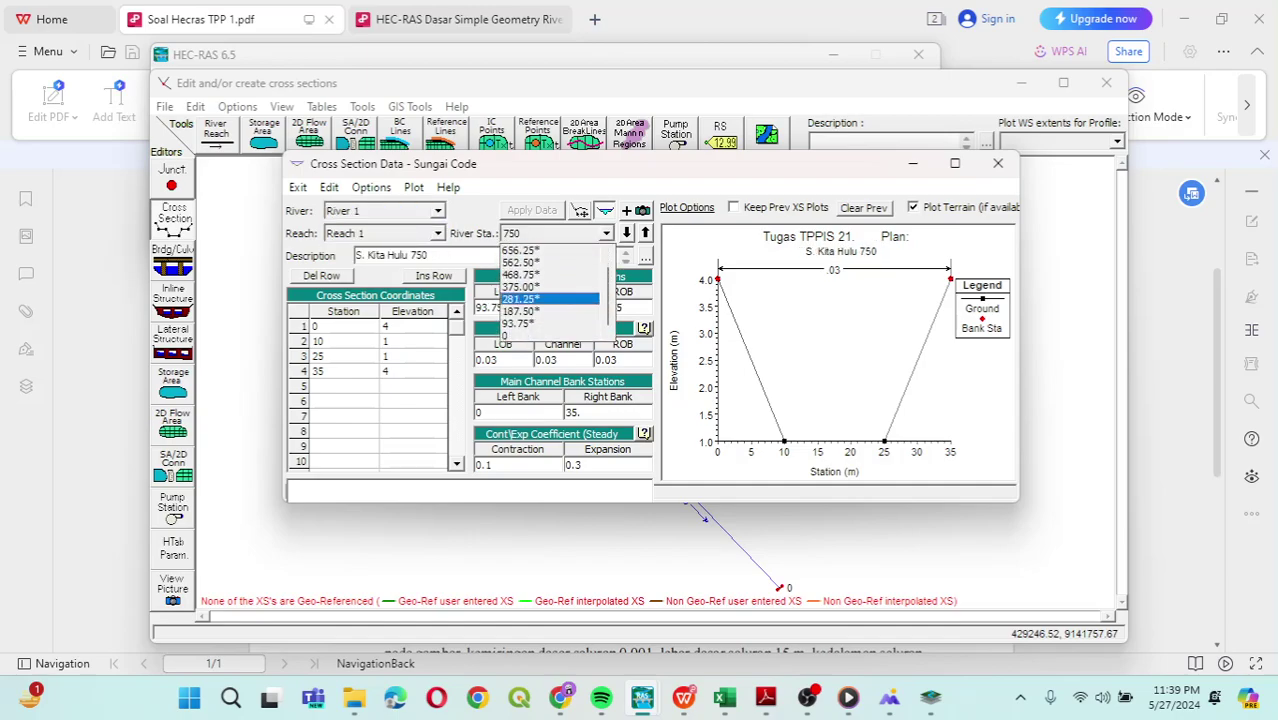
{"action": "left_click", "coordinate": [549, 298]}
{"action": "left_click", "coordinate": [606, 233]}
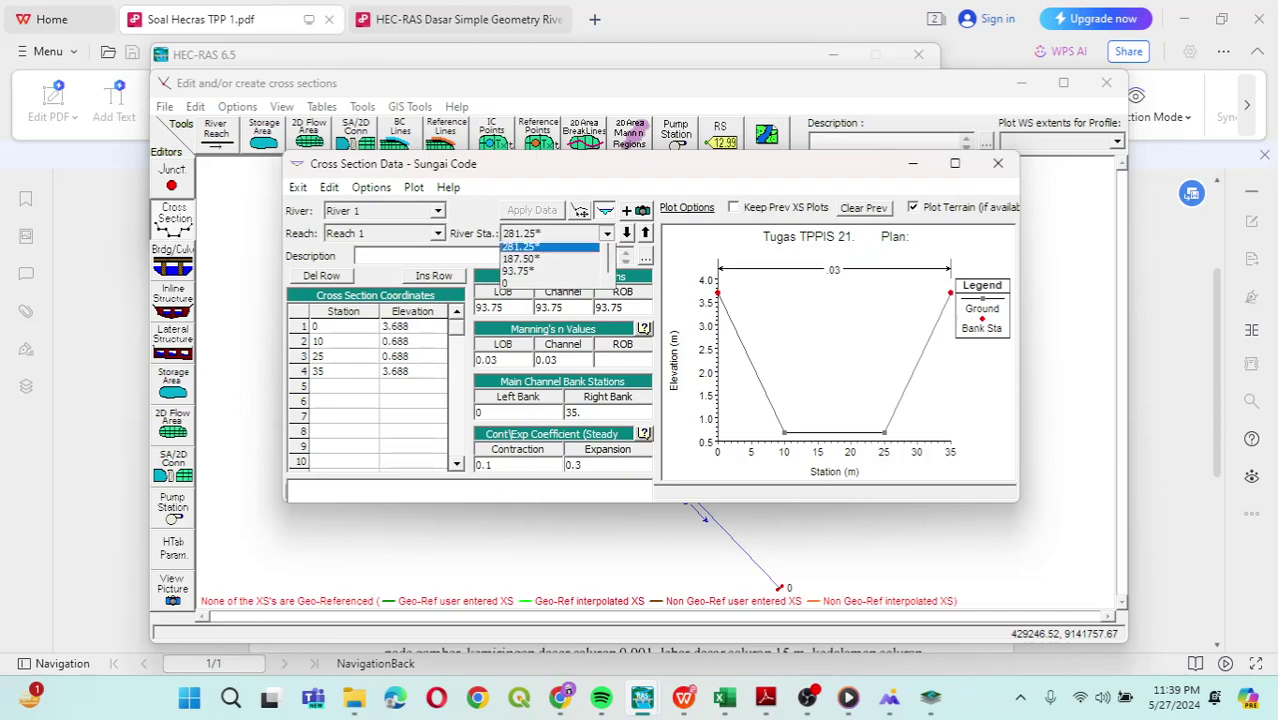
{"action": "scroll", "coordinate": [552, 297], "scroll_direction": "up", "scroll_amount": 1}
{"action": "left_click", "coordinate": [550, 285]}
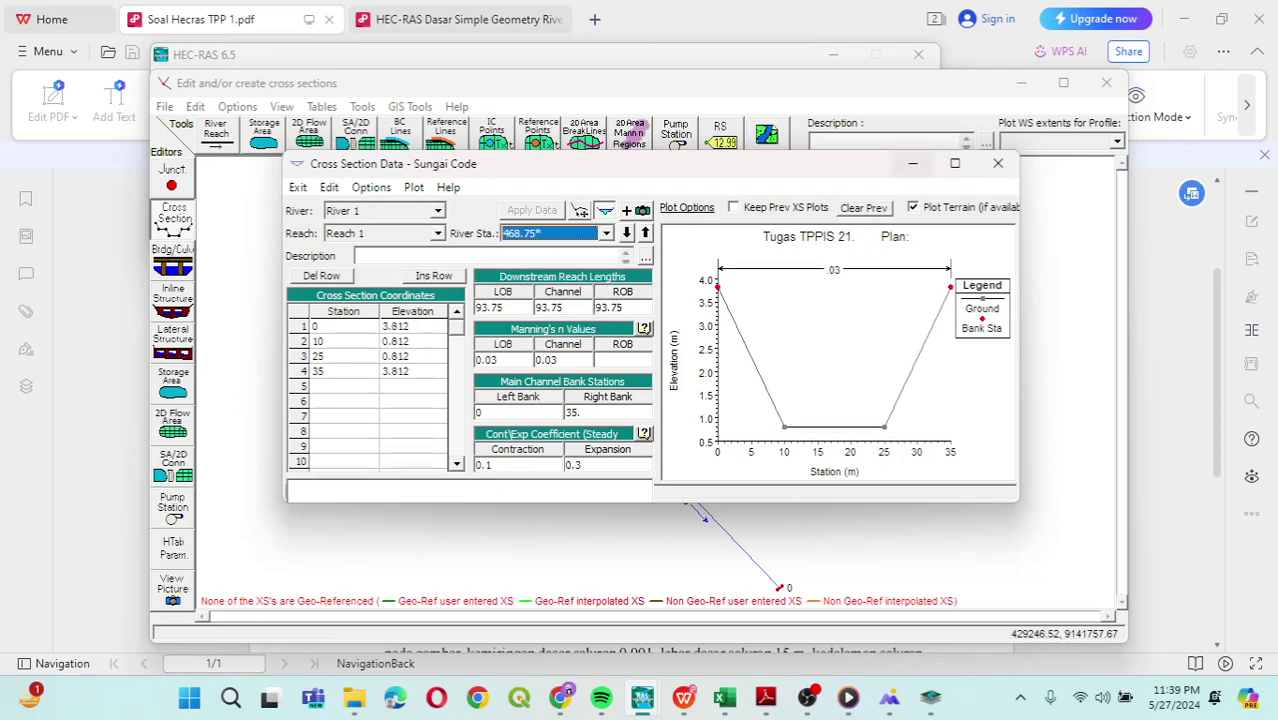
{"action": "left_click", "coordinate": [912, 163]}
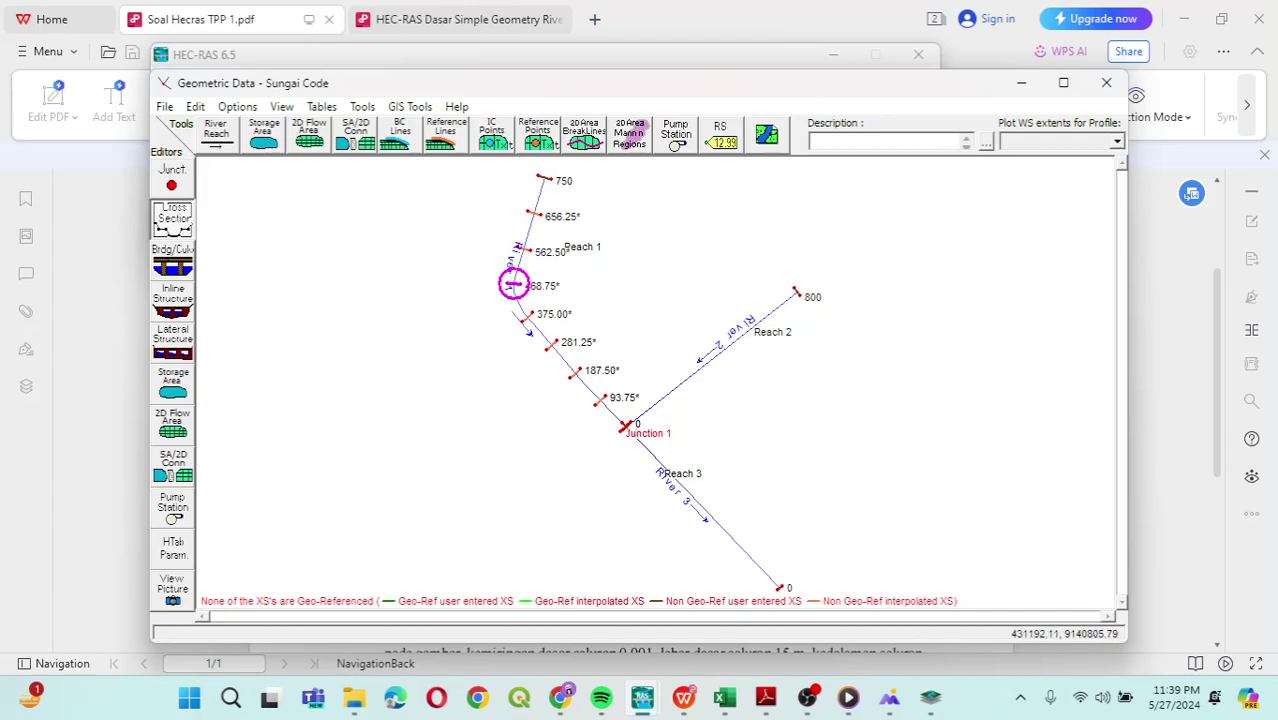
Open the cross section interpolation tool again from the geometry view.
{"action": "left_click", "coordinate": [362, 106]}
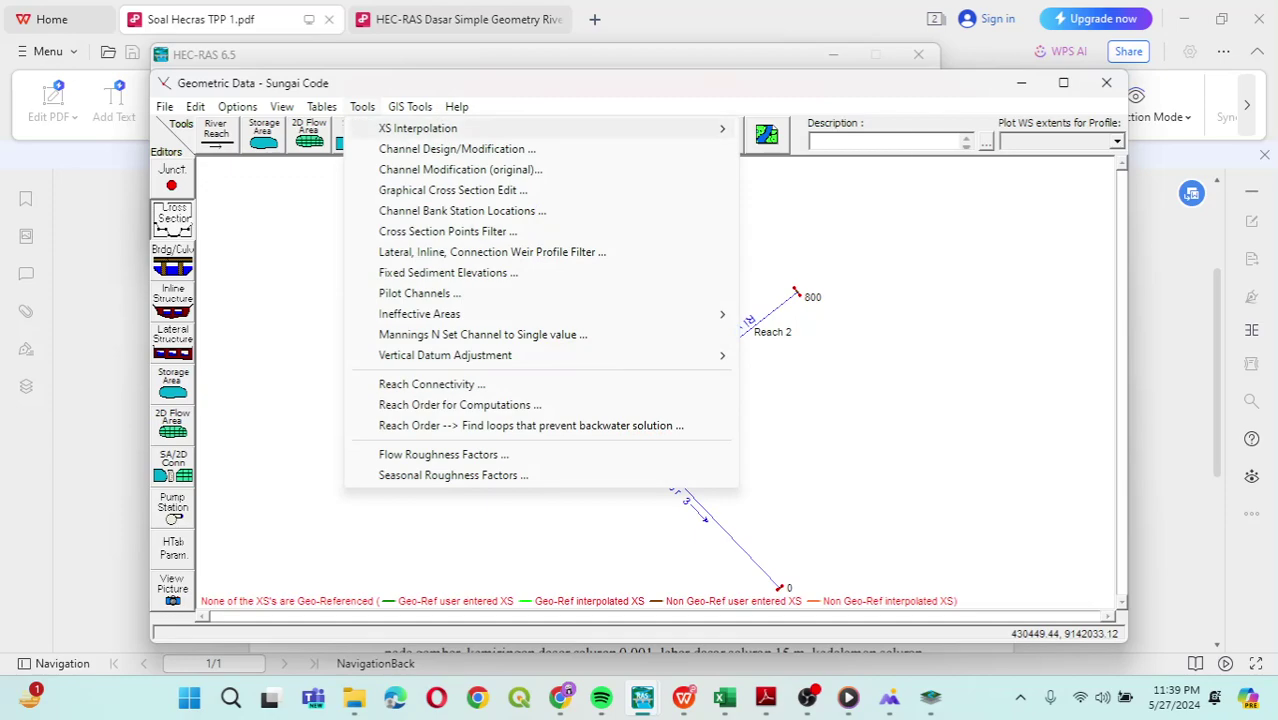
Interpolate cross sections along River 3, Reach 3 with a maximum distance of 100 between sections.
{"action": "mouse_move", "coordinate": [418, 128]}
{"action": "left_click", "coordinate": [812, 128]}
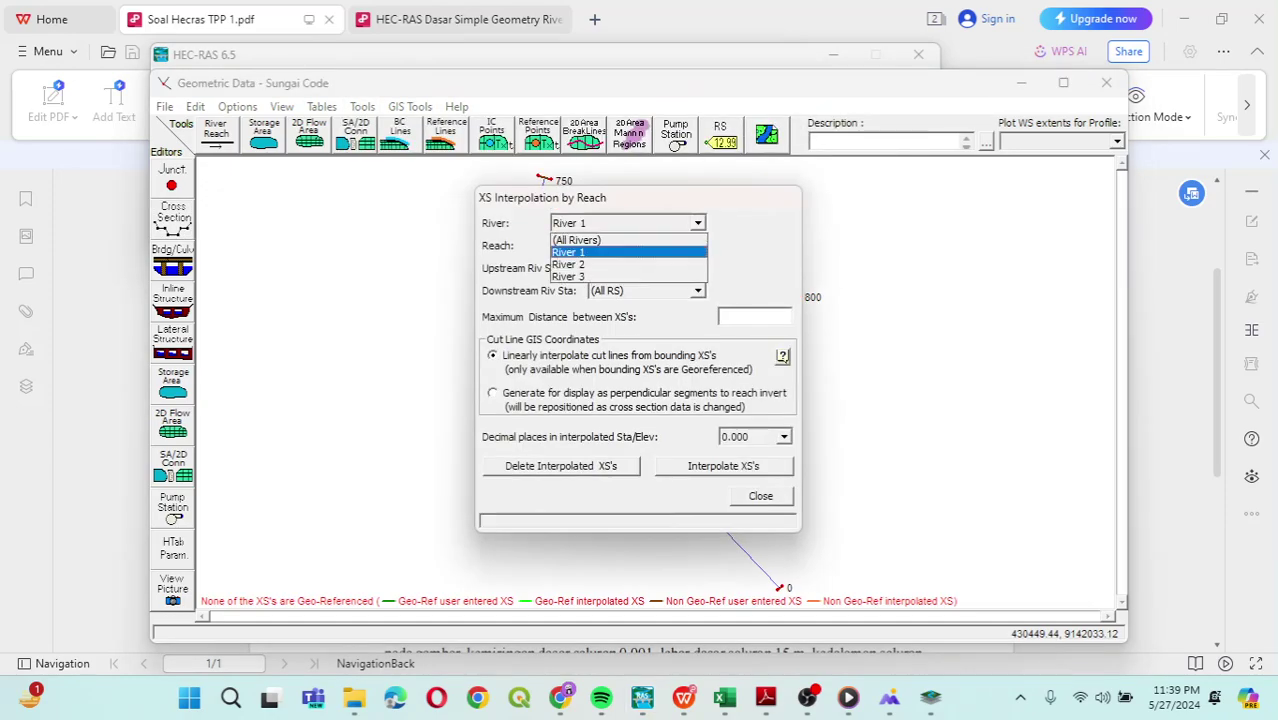
{"action": "left_click", "coordinate": [622, 252]}
{"action": "left_click_drag", "start_coordinate": [735, 203], "coordinate": [1096, 194]}
{"action": "key", "text": "alt+Down"}
{"action": "key", "text": "Down"}
{"action": "key", "text": "Down"}
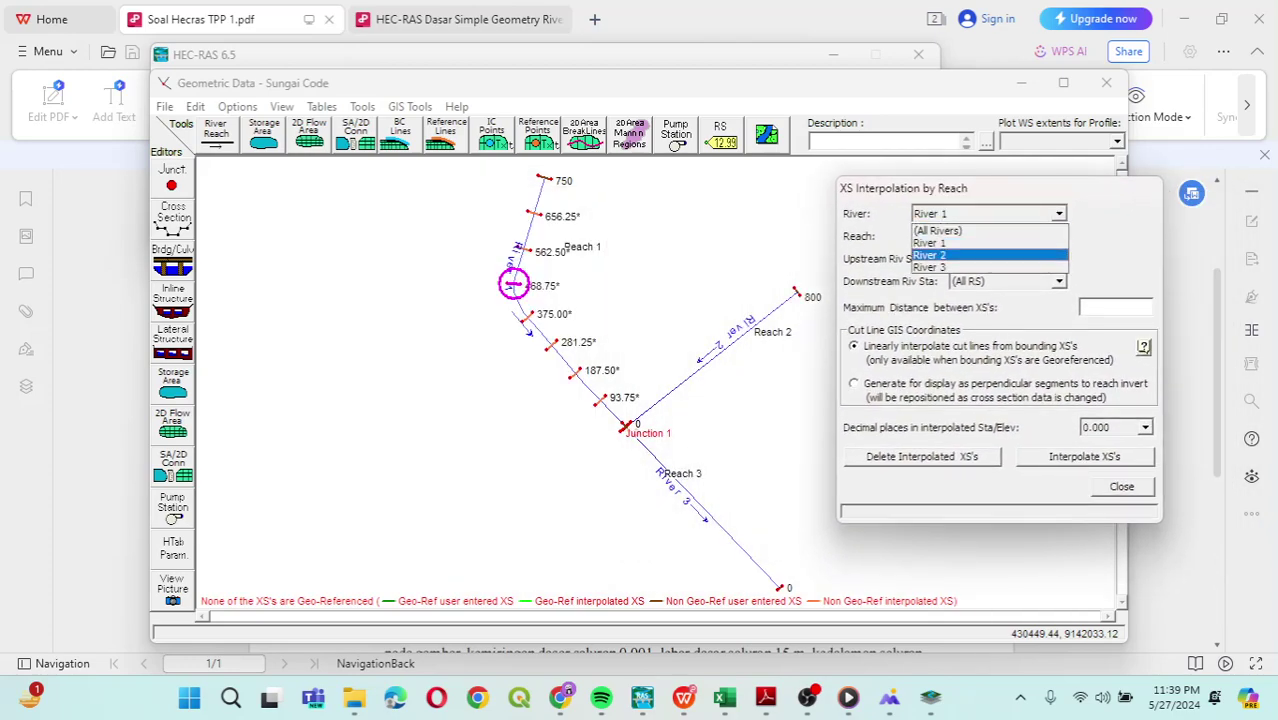
{"action": "key", "text": "Return"}
{"action": "key", "text": "Tab"}
{"action": "key", "text": "alt+Down"}
{"action": "key", "text": "Down"}
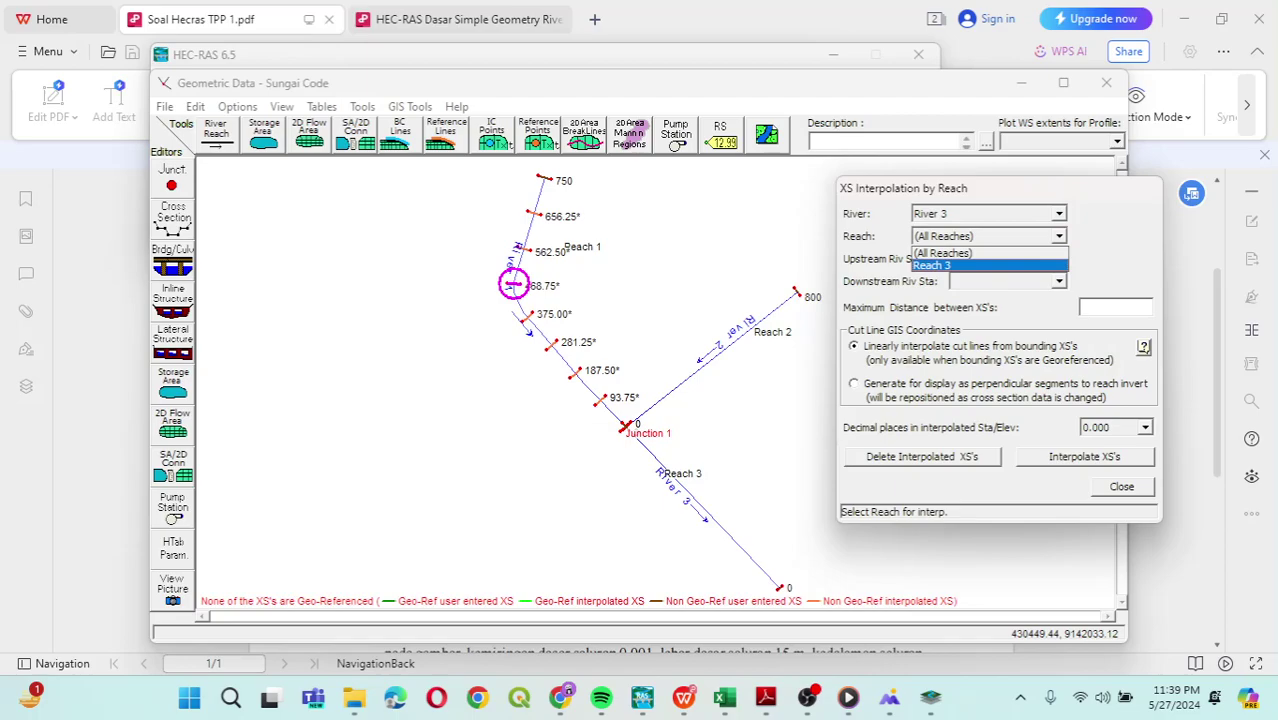
{"action": "key", "text": "Return"}
{"action": "left_click", "coordinate": [1115, 307]}
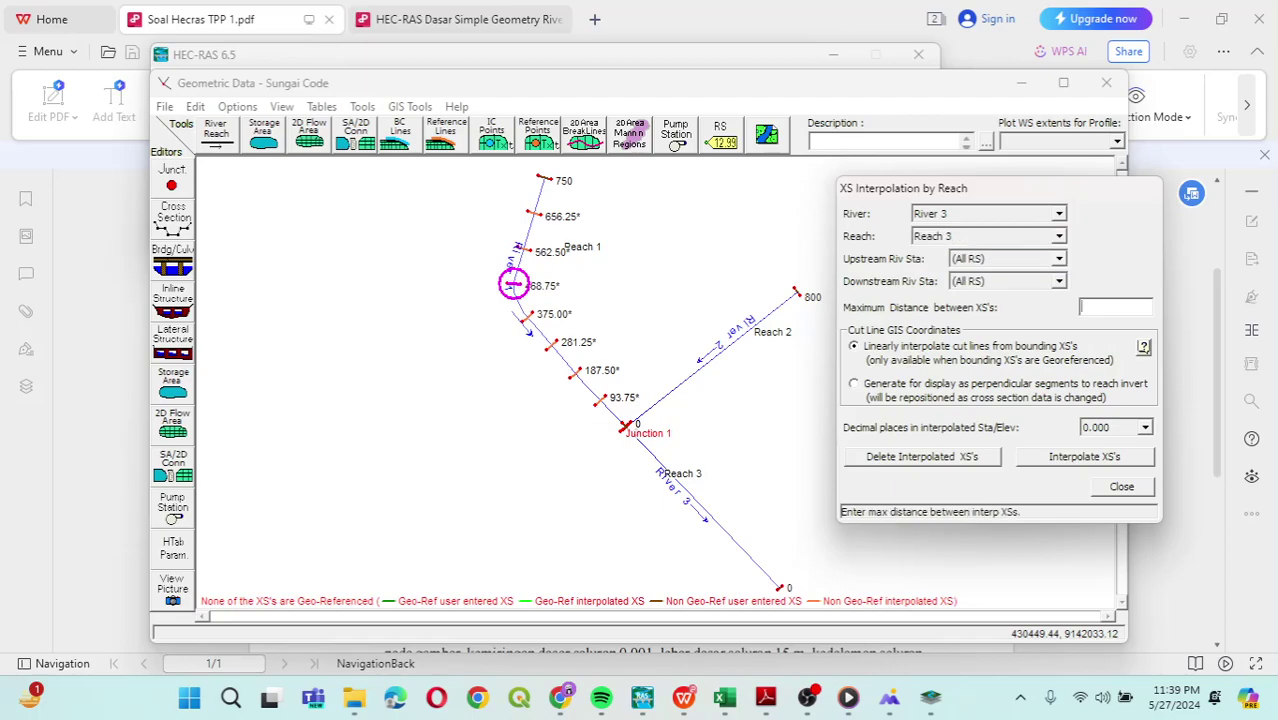
{"action": "type", "text": "100"}
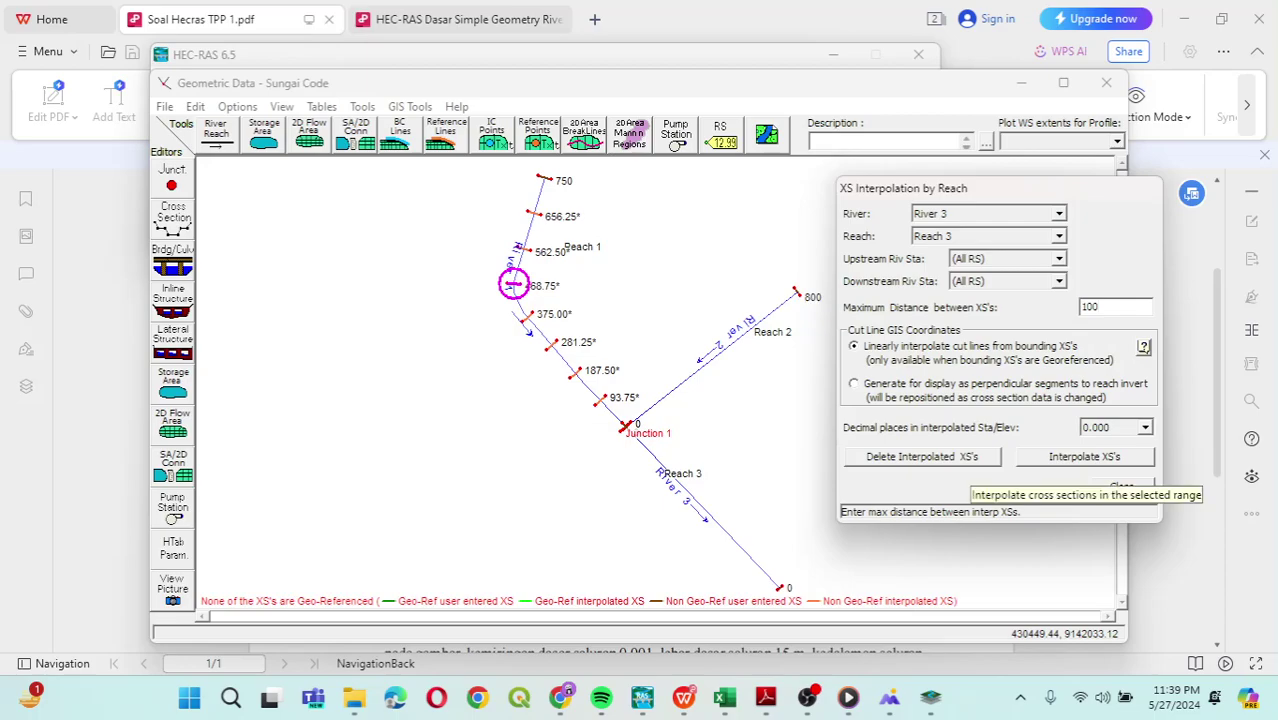
{"action": "left_click", "coordinate": [1085, 456]}
{"action": "left_click", "coordinate": [1121, 486]}
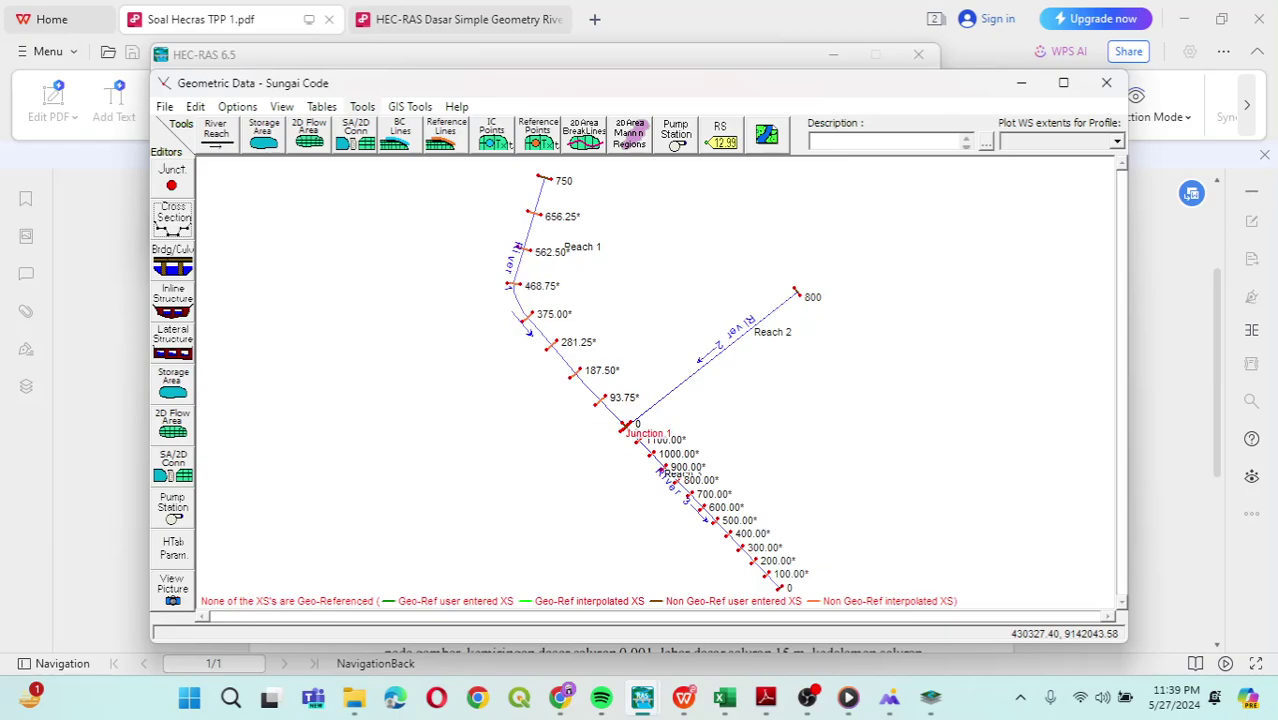
Interpolate cross sections along River 2, Reach 2 with a maximum distance of 100 between sections.
{"action": "left_click", "coordinate": [362, 106]}
{"action": "mouse_move", "coordinate": [418, 128]}
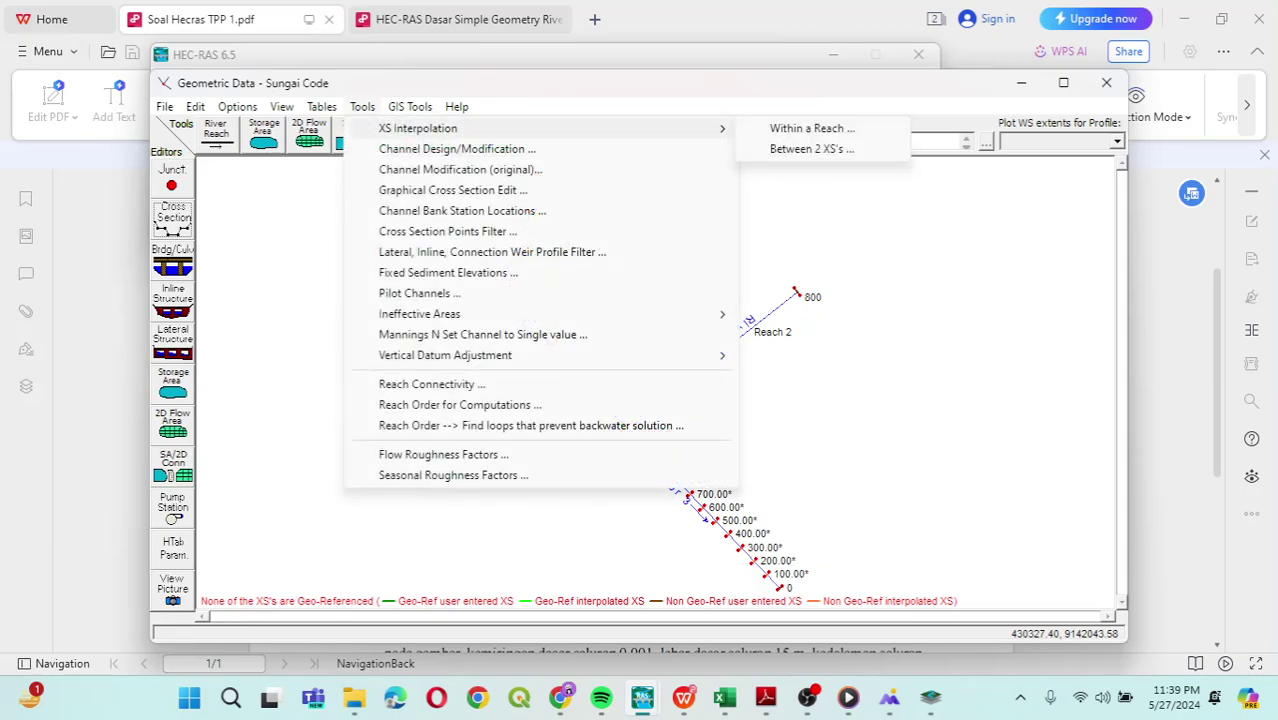
{"action": "left_click", "coordinate": [805, 128]}
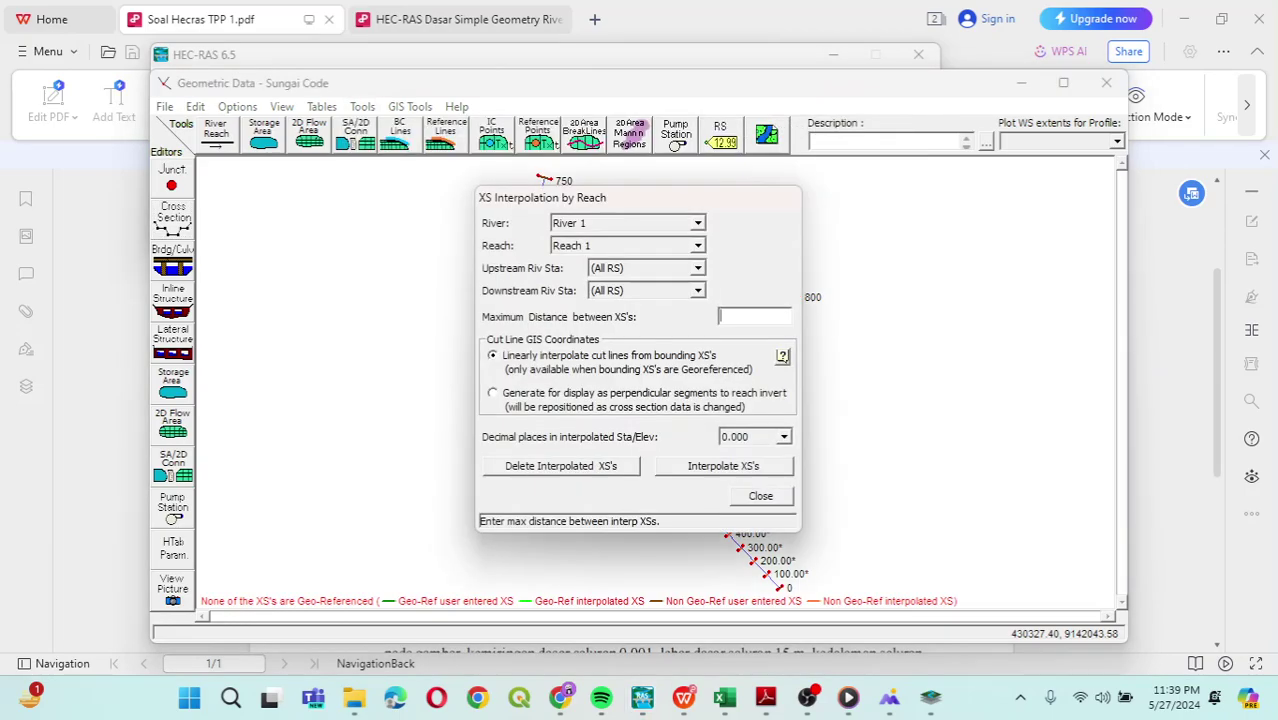
{"action": "left_click", "coordinate": [697, 223]}
{"action": "left_click", "coordinate": [600, 260]}
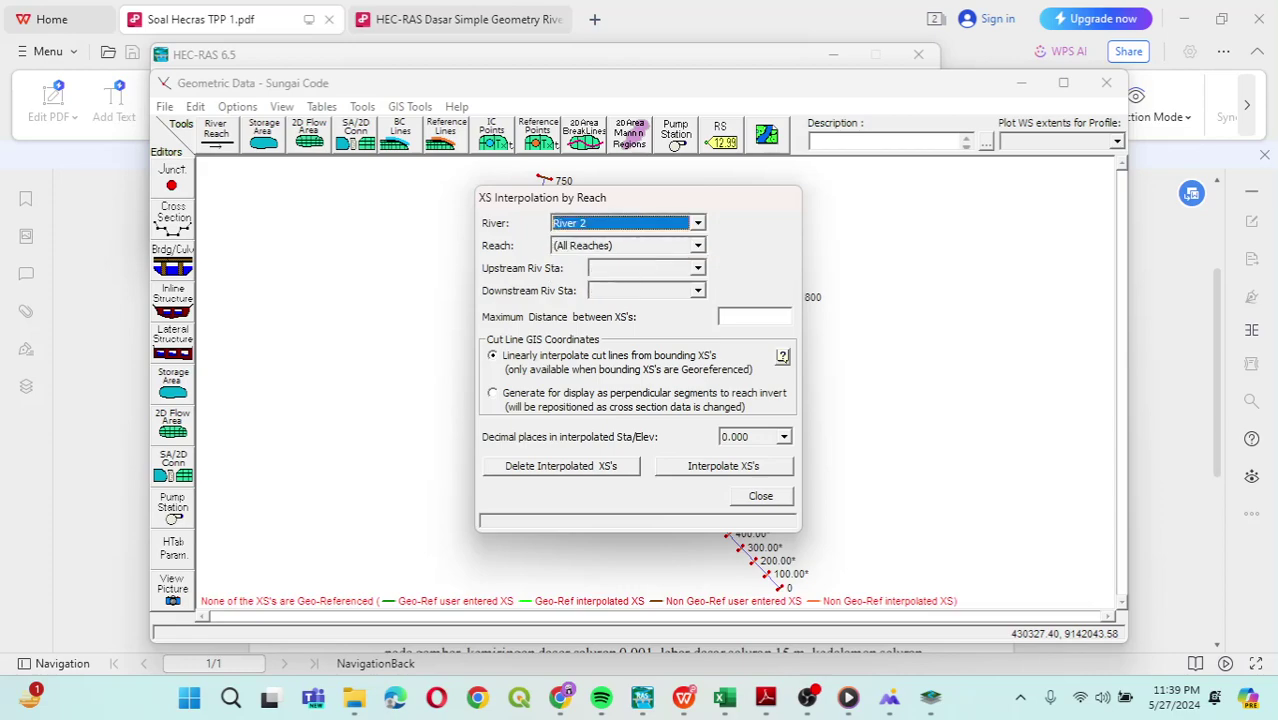
{"action": "left_click", "coordinate": [697, 245]}
{"action": "left_click", "coordinate": [600, 274]}
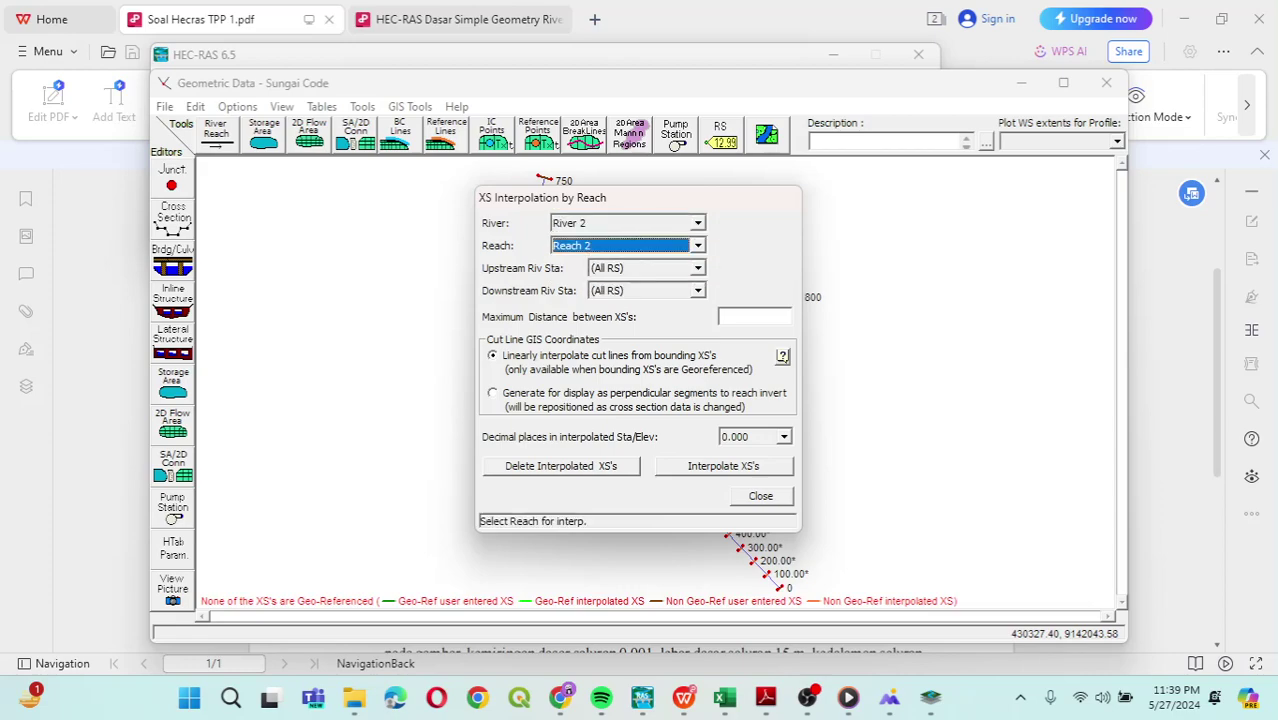
{"action": "left_click", "coordinate": [754, 316]}
{"action": "type", "text": "100"}
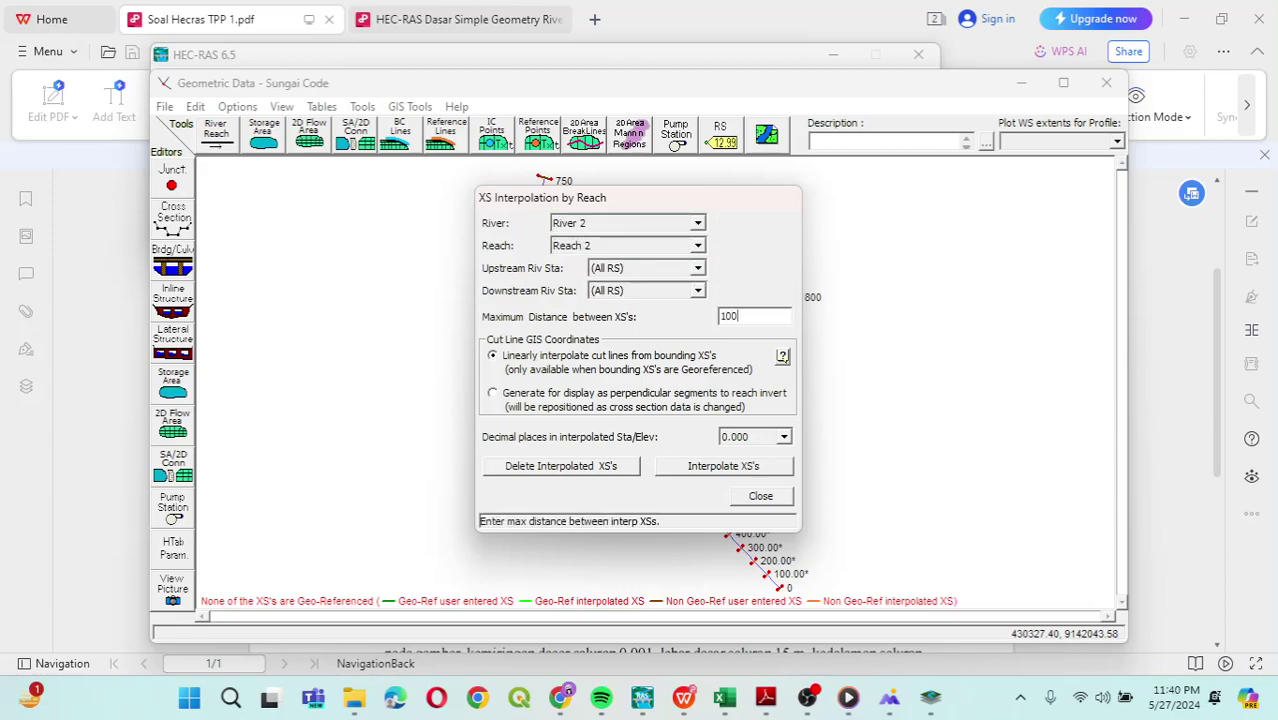
{"action": "left_click", "coordinate": [723, 465]}
{"action": "left_click", "coordinate": [760, 495]}
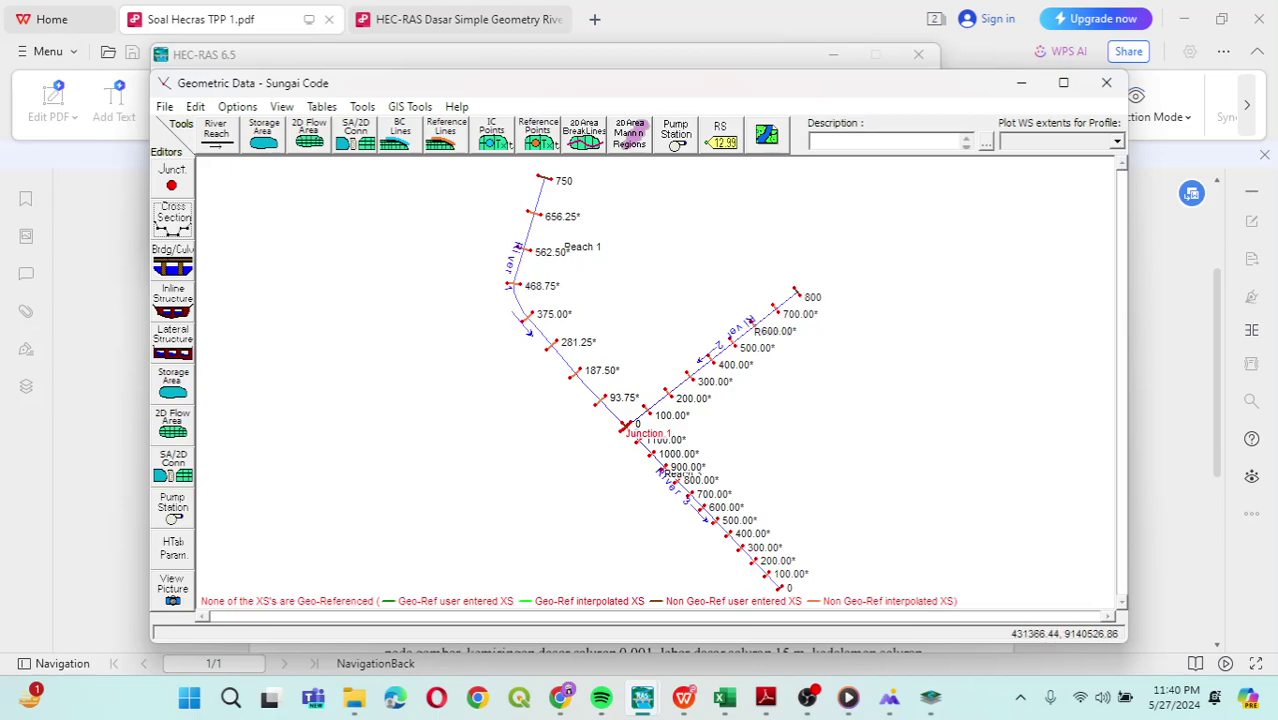
Check the river layout in the assignment PDF and open River 2 in the cross section data editor.
{"action": "left_click", "coordinate": [684, 698]}
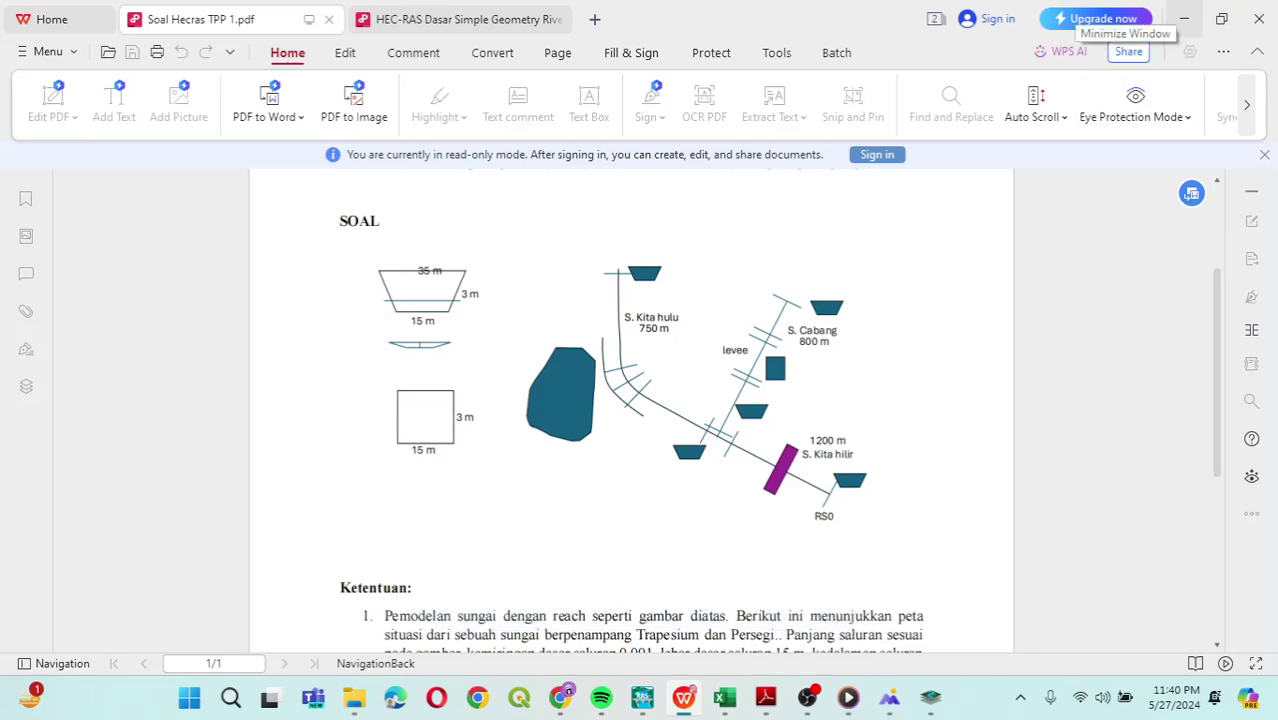
{"action": "left_click", "coordinate": [1183, 18]}
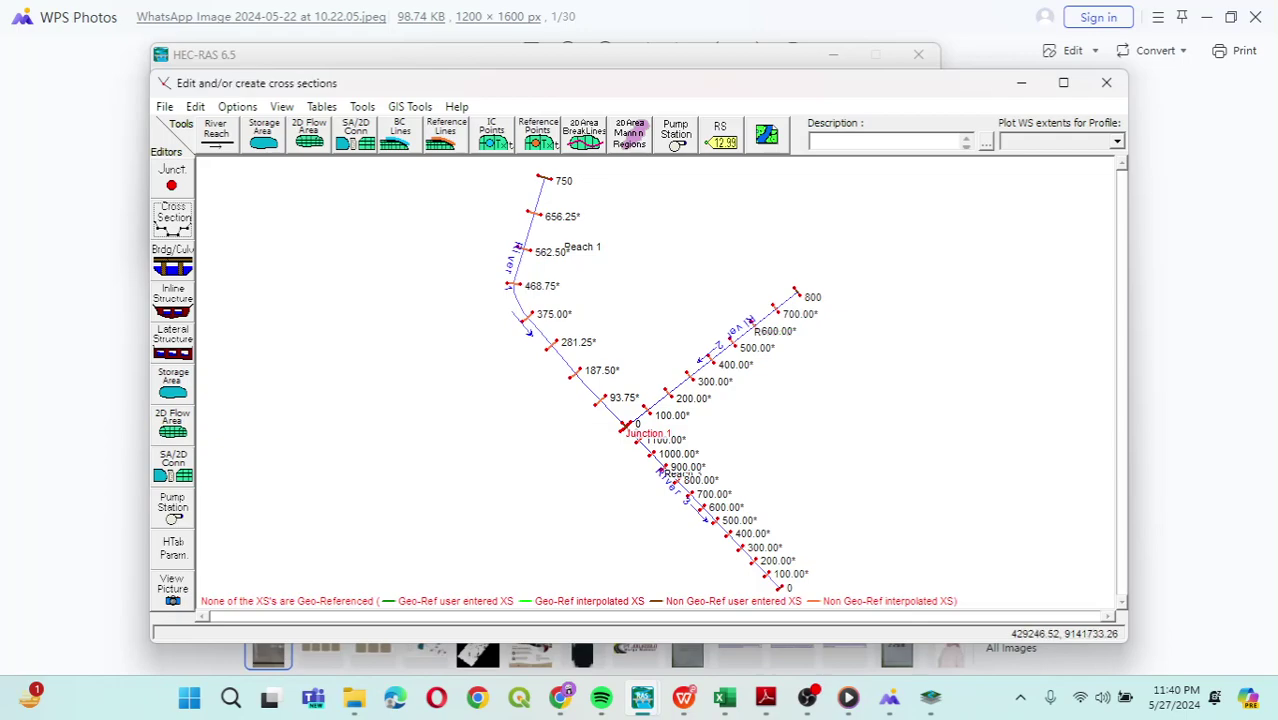
{"action": "left_click", "coordinate": [172, 217]}
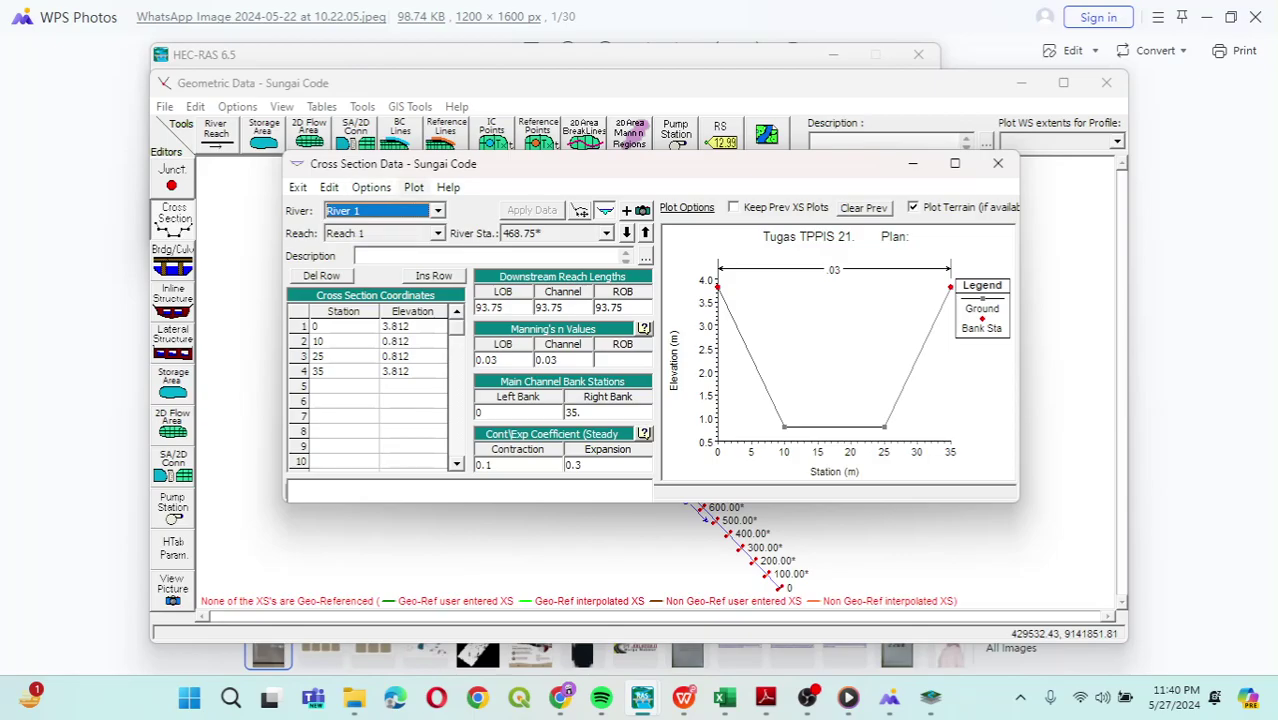
{"action": "left_click_drag", "start_coordinate": [544, 171], "coordinate": [581, 139]}
{"action": "left_click", "coordinate": [474, 179]}
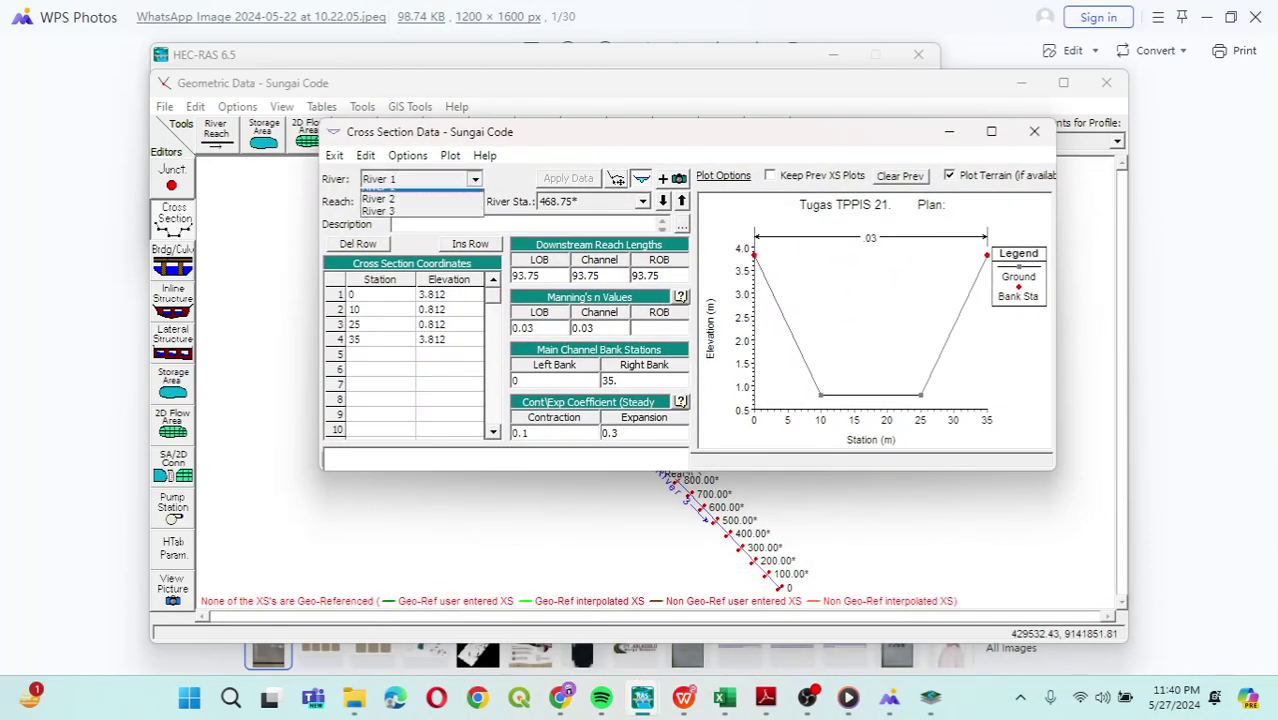
{"action": "left_click", "coordinate": [420, 206]}
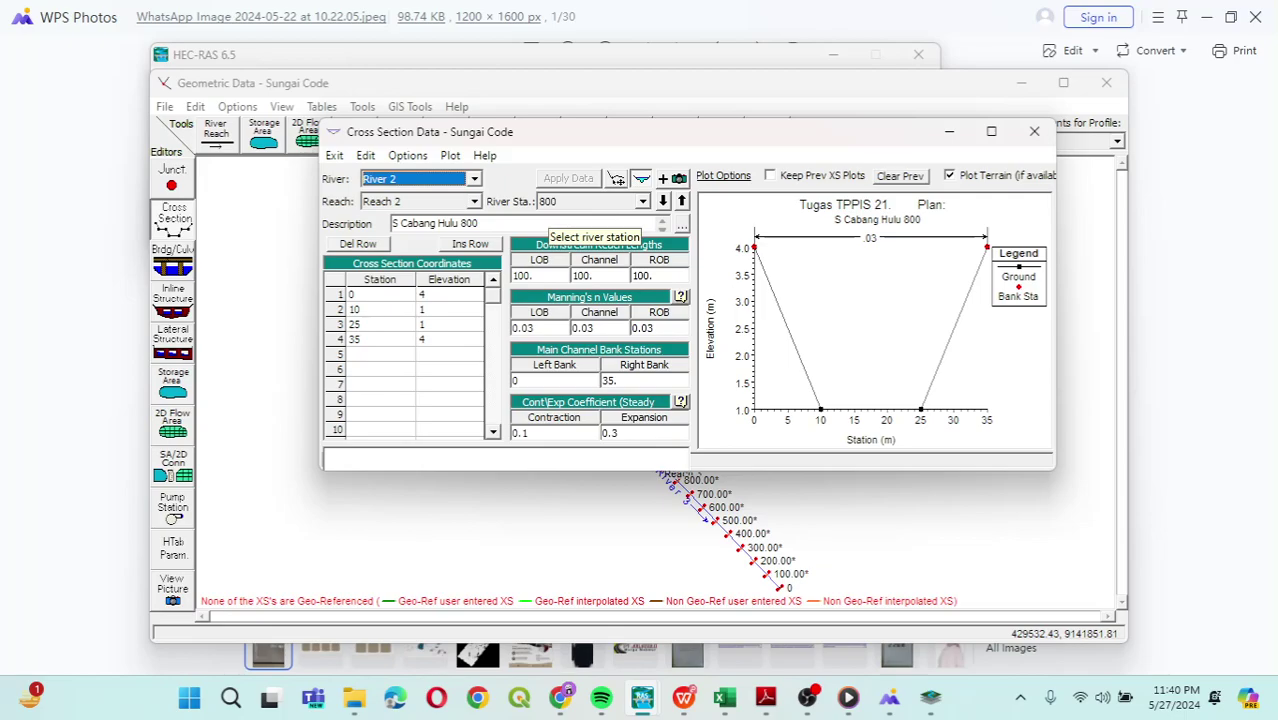
Consult the assignment drawing for the rectangular section's location and display River 2's river station 400.00*.
{"action": "left_click", "coordinate": [595, 201]}
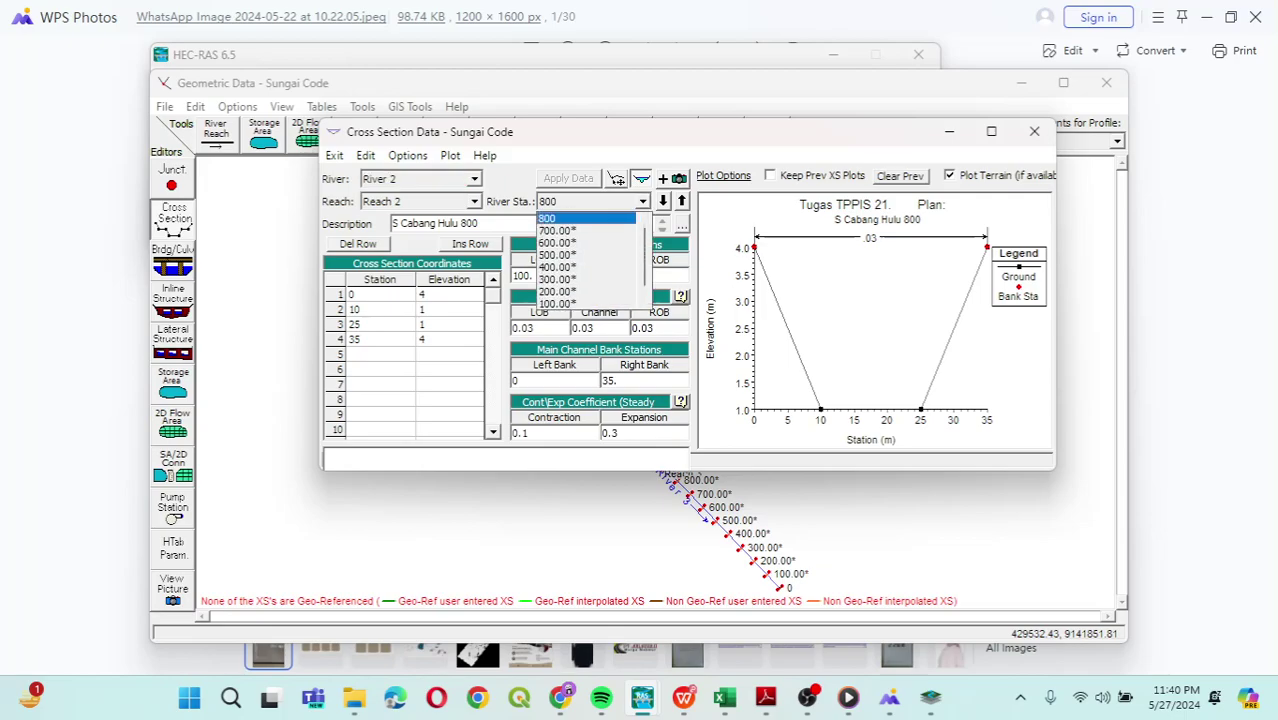
{"action": "key", "text": "Down"}
{"action": "key", "text": "Down"}
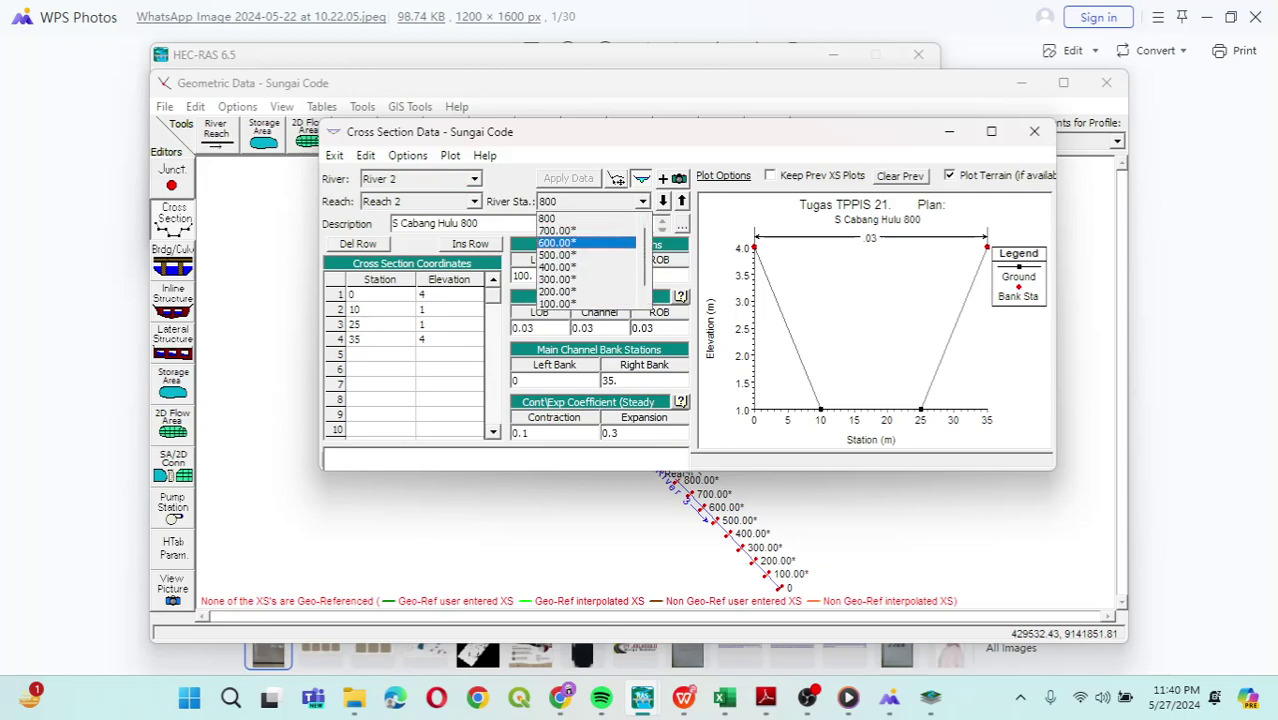
{"action": "left_click", "coordinate": [684, 697]}
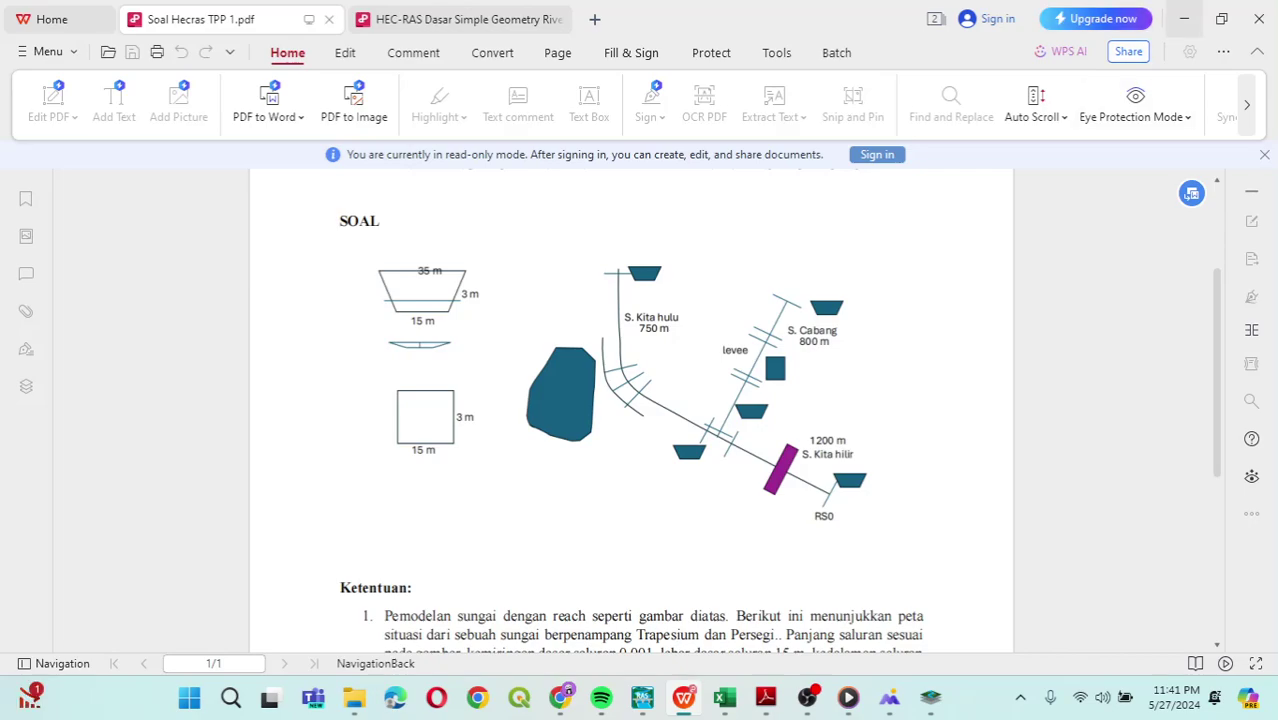
{"action": "left_click", "coordinate": [1183, 18]}
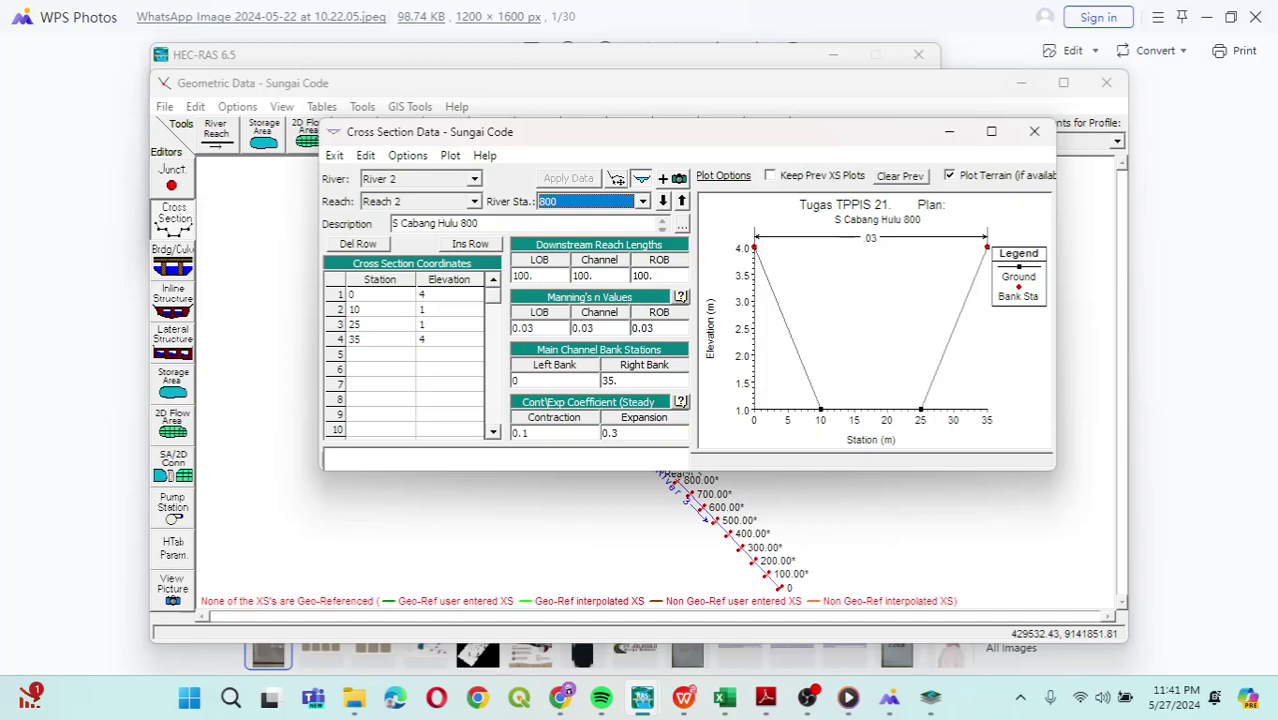
{"action": "key", "text": "alt+Down"}
{"action": "key", "text": "Down"}
{"action": "key", "text": "Down"}
{"action": "key", "text": "Down"}
{"action": "key", "text": "Down"}
{"action": "key", "text": "Return"}
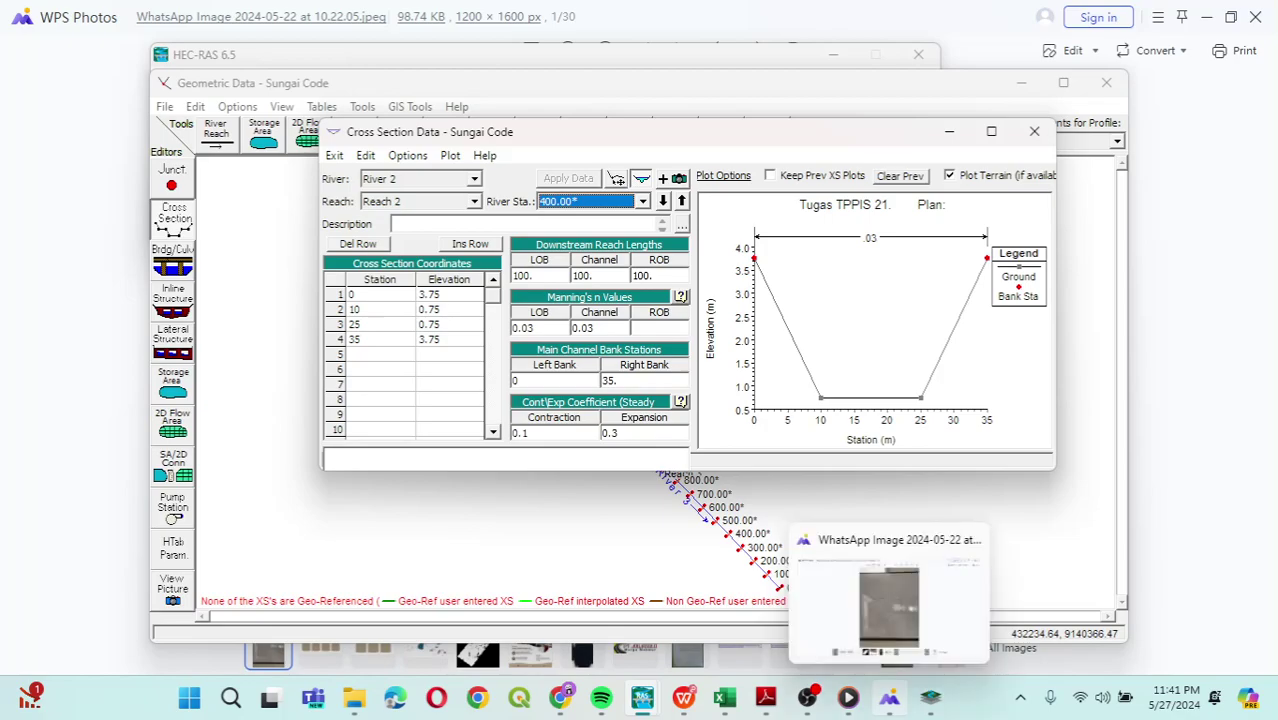
Check the rectangular section's coordinates in the whiteboard photo and set station rows 2, 3 and 4 of 400.00* to 0, 15 and 15.
{"action": "left_click", "coordinate": [889, 697]}
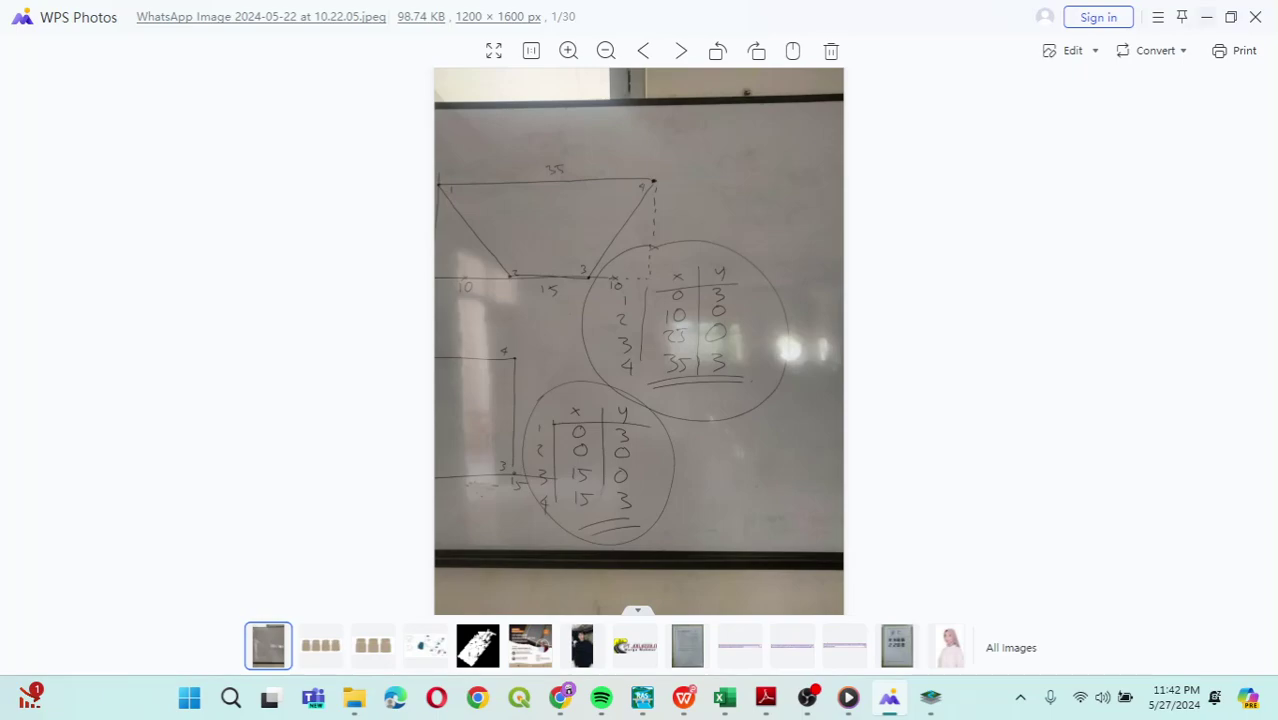
{"action": "left_click", "coordinate": [1206, 17]}
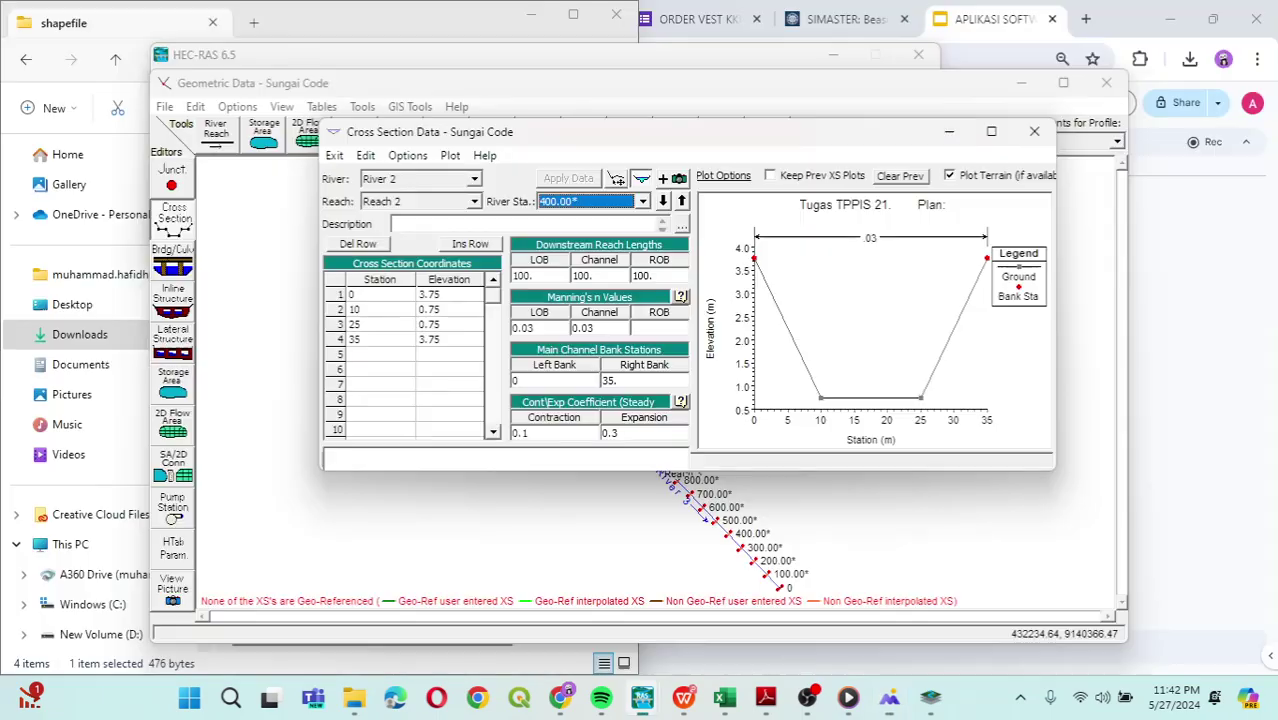
{"action": "double_click", "coordinate": [380, 310]}
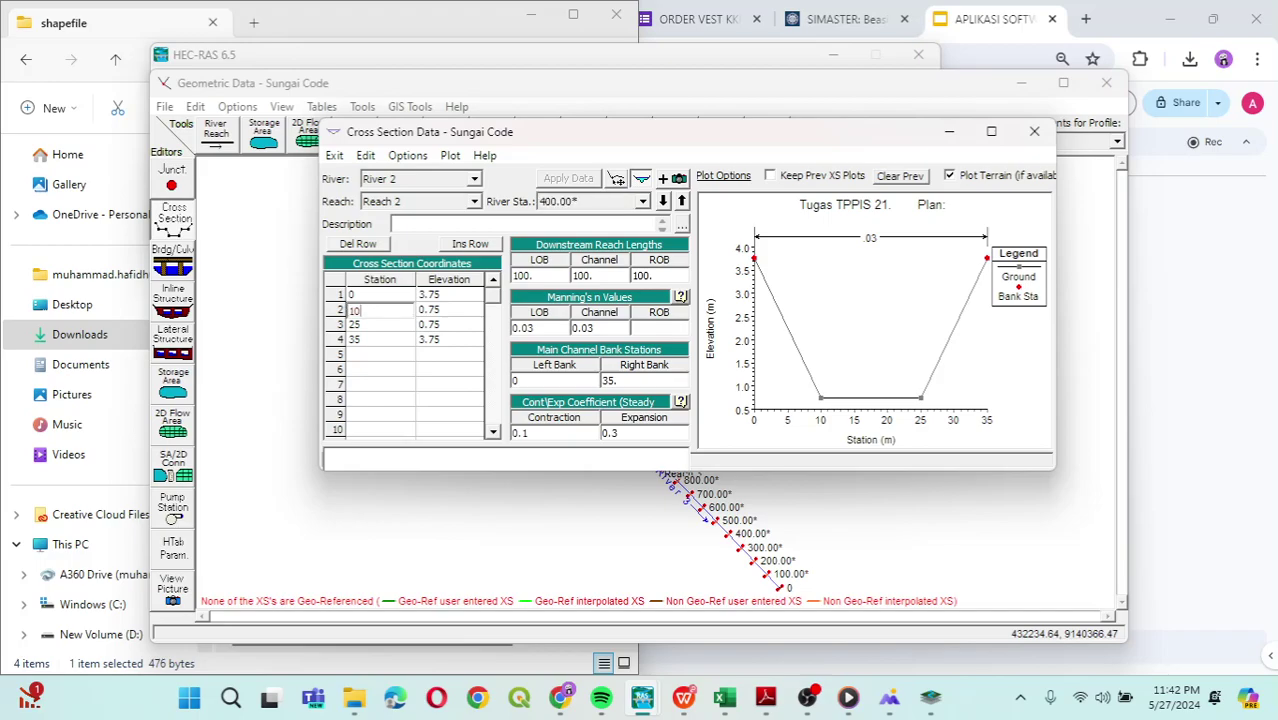
{"action": "key", "text": "BackSpace"}
{"action": "key", "text": "BackSpace"}
{"action": "type", "text": "0"}
{"action": "left_click", "coordinate": [413, 327]}
{"action": "key", "text": "BackSpace"}
{"action": "key", "text": "BackSpace"}
{"action": "type", "text": "15"}
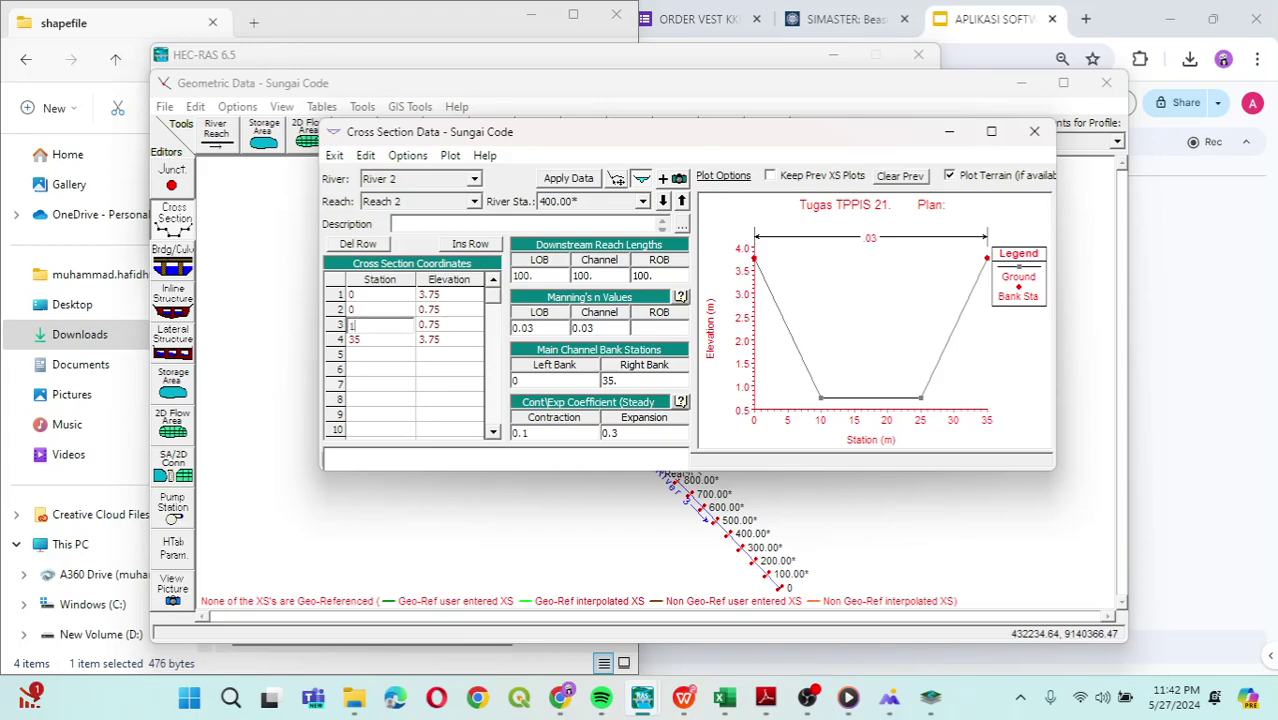
{"action": "left_click", "coordinate": [413, 340]}
{"action": "key", "text": "BackSpace"}
{"action": "key", "text": "BackSpace"}
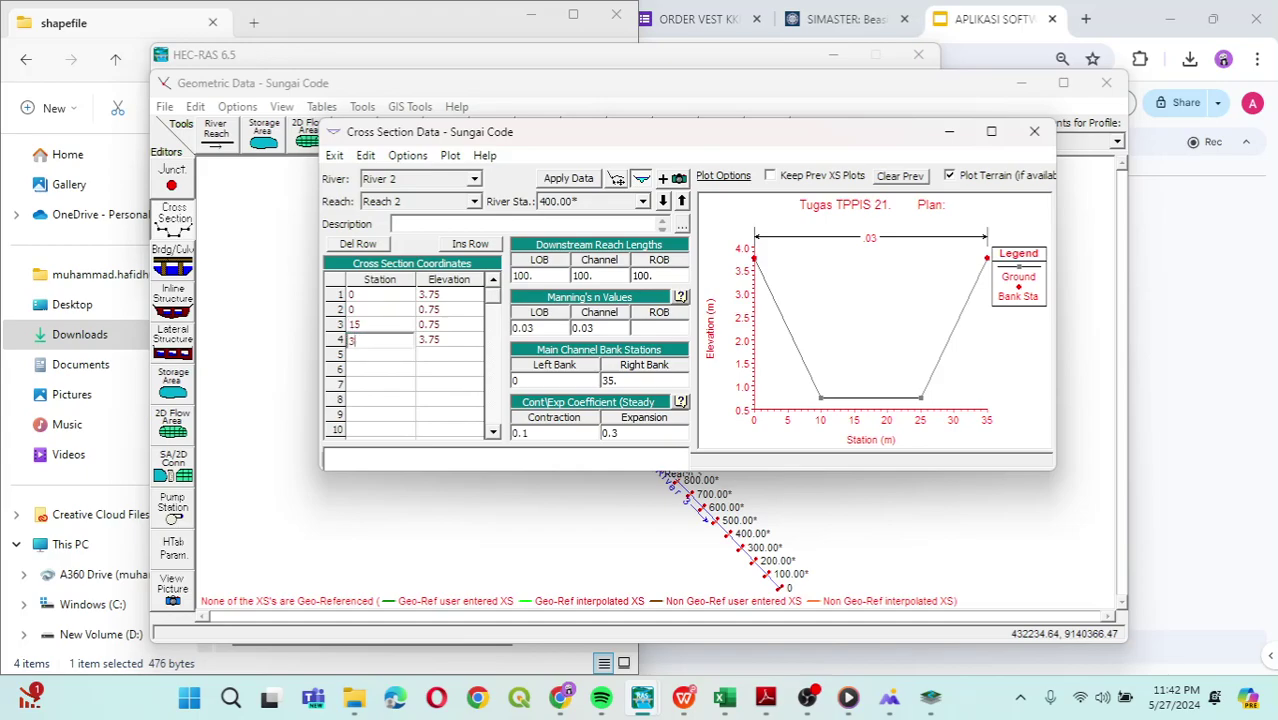
{"action": "type", "text": "15"}
Set the right bank station of river station 400.00* to 15 and apply the cross section data.
{"action": "left_click_drag", "start_coordinate": [621, 381], "coordinate": [600, 381]}
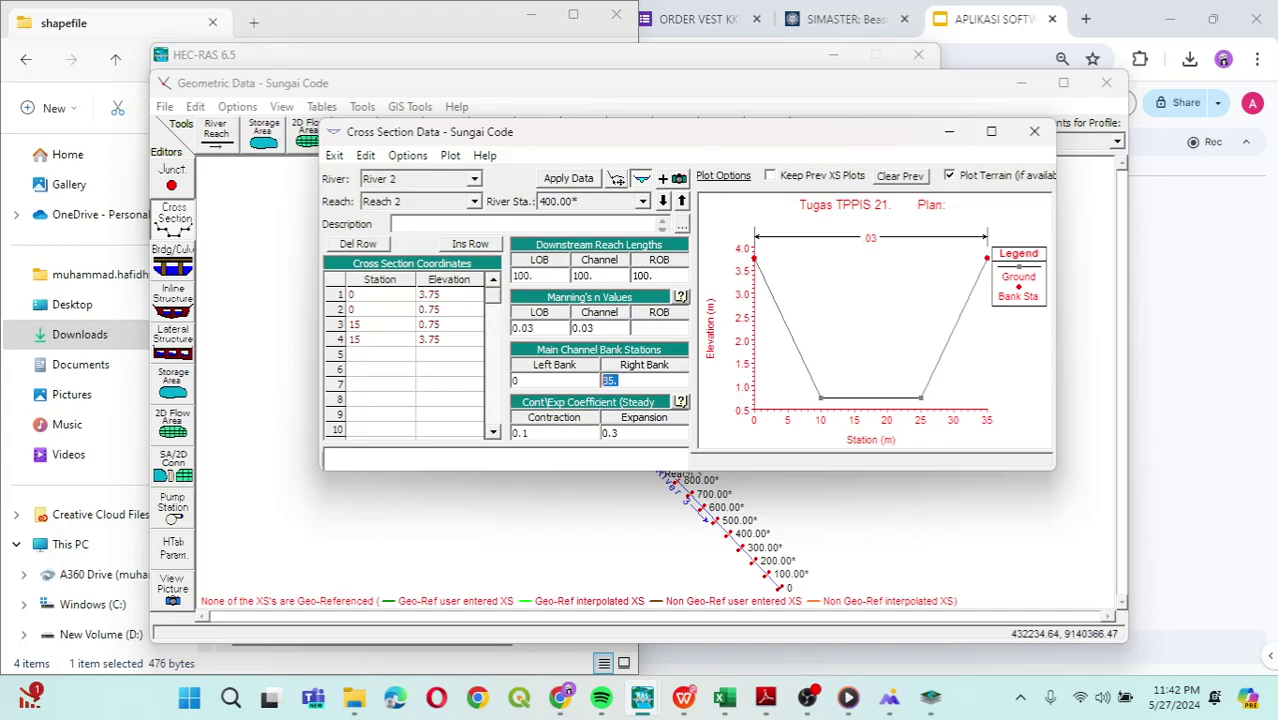
{"action": "type", "text": "15"}
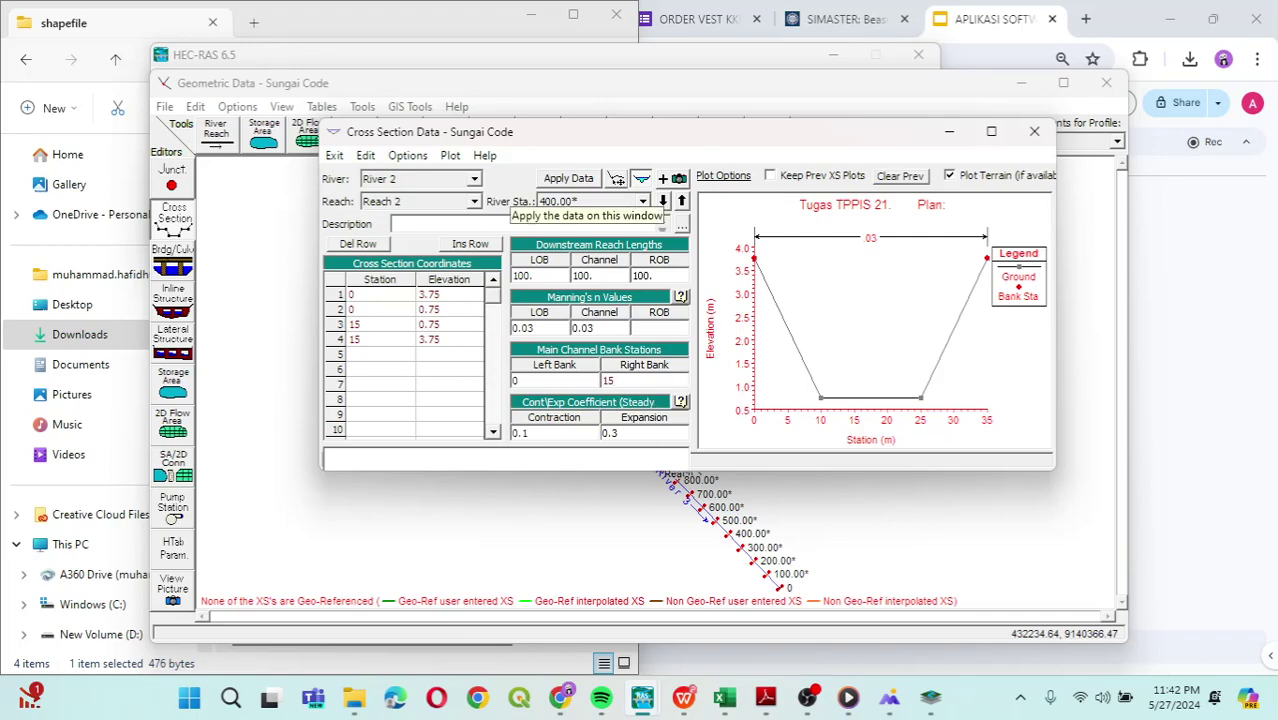
{"action": "left_click", "coordinate": [568, 178]}
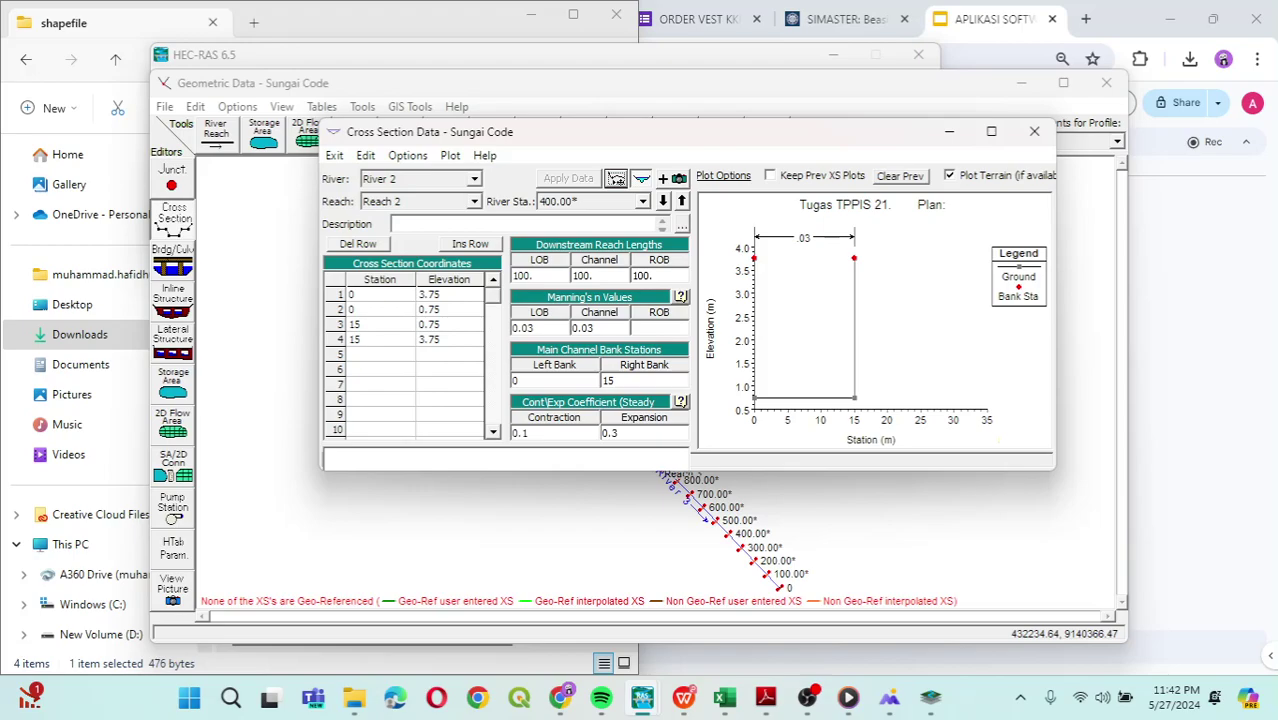
Display River 2's river station 500.00* and set the station values in rows 3 and 4 to 15.
{"action": "left_click", "coordinate": [642, 201]}
{"action": "left_click", "coordinate": [556, 242]}
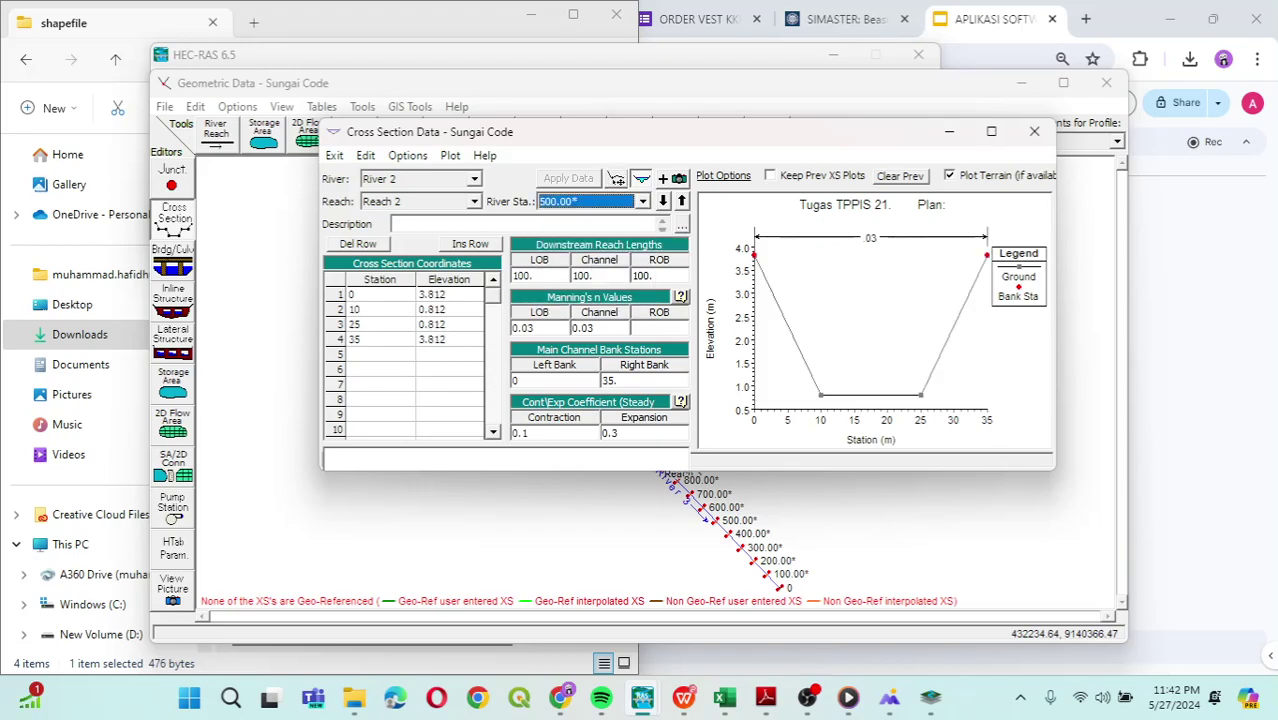
{"action": "left_click", "coordinate": [380, 310]}
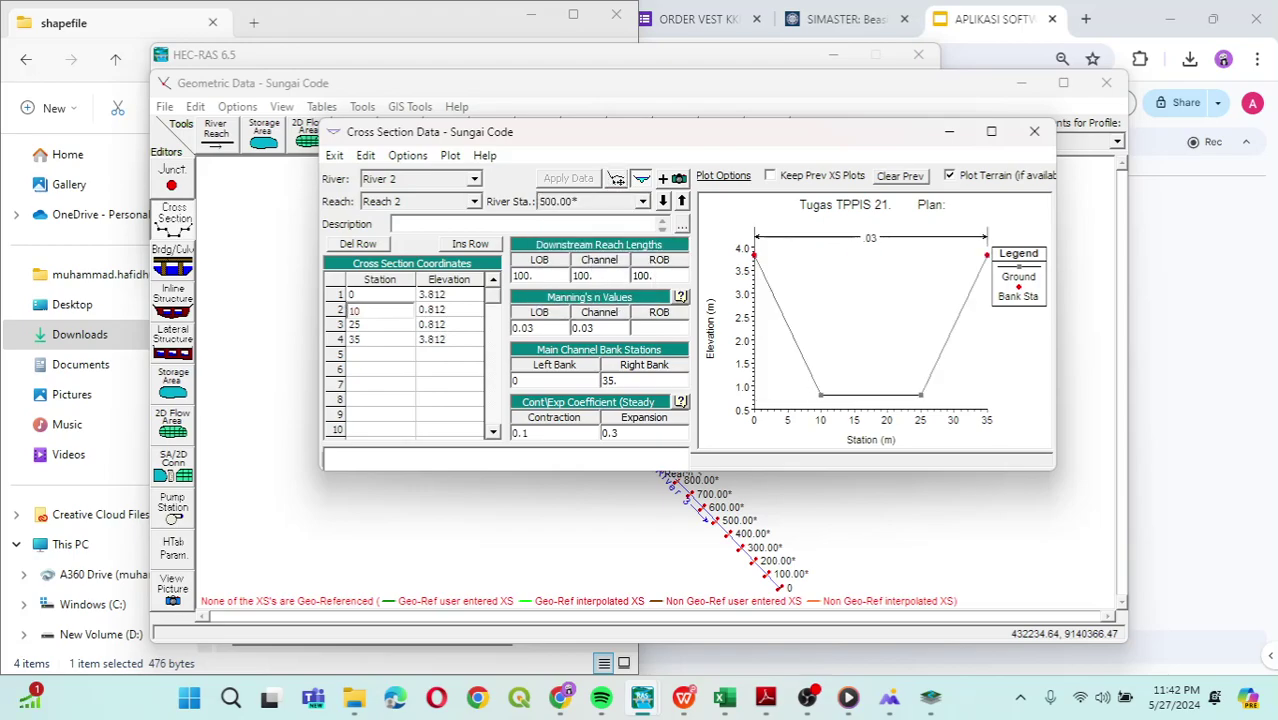
{"action": "key", "text": "BackSpace"}
{"action": "type", "text": "0"}
{"action": "left_click", "coordinate": [380, 325]}
{"action": "key", "text": "BackSpace"}
{"action": "key", "text": "BackSpace"}
{"action": "type", "text": "15"}
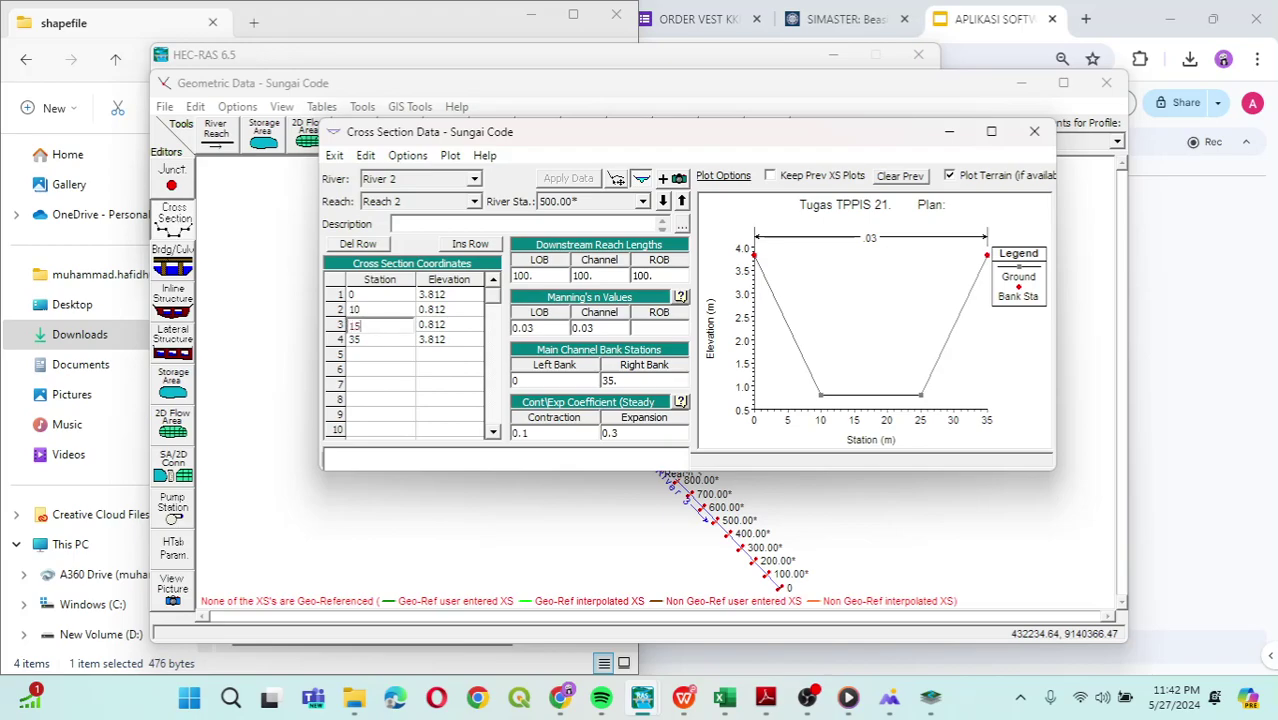
{"action": "left_click", "coordinate": [380, 340]}
{"action": "key", "text": "BackSpace"}
{"action": "key", "text": "BackSpace"}
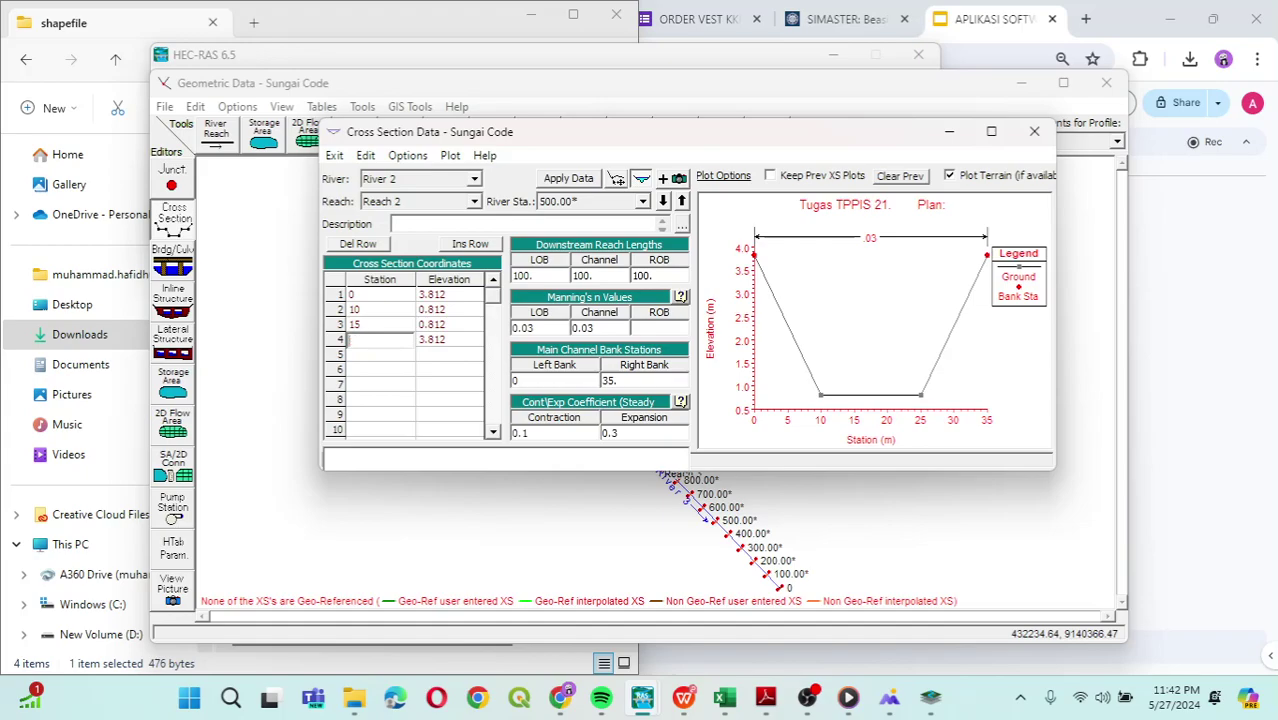
{"action": "type", "text": "15"}
Set the right bank station of river station 500.00* to 15 and apply the cross section data.
{"action": "left_click", "coordinate": [609, 380]}
{"action": "key", "text": "BackSpace"}
{"action": "type", "text": "15"}
{"action": "left_click", "coordinate": [596, 180]}
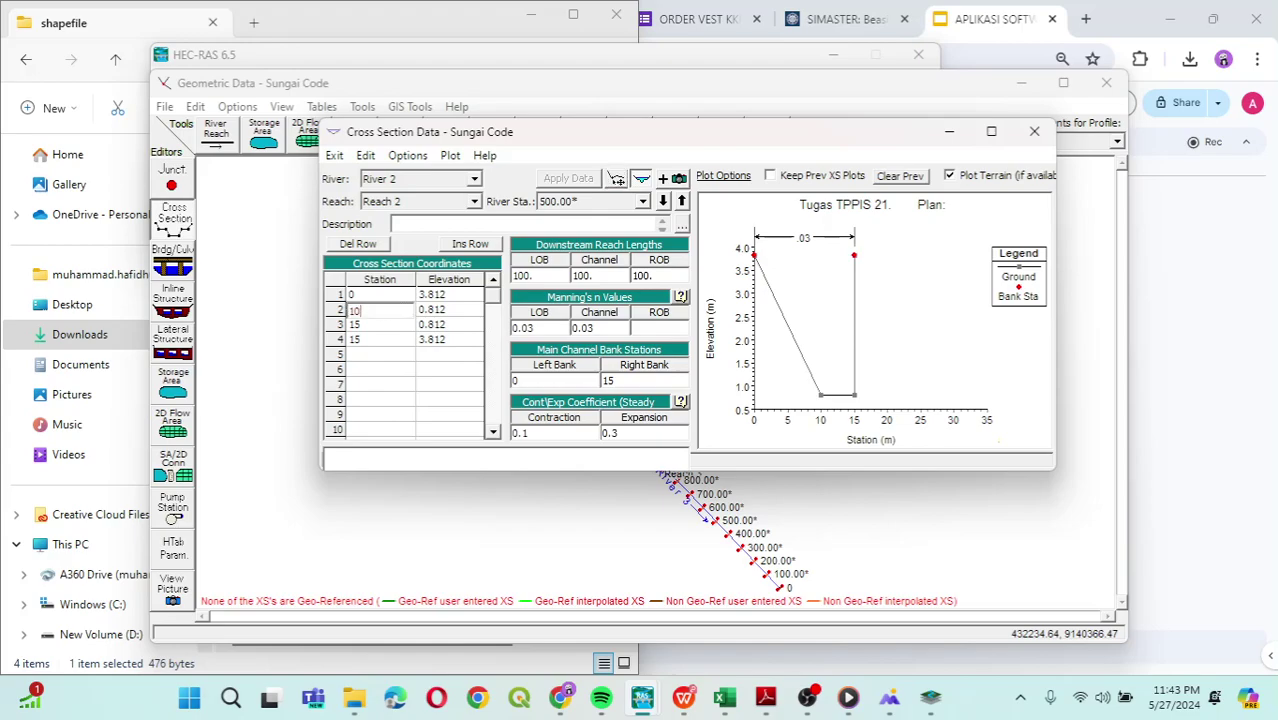
Set the second station value of River 2's river station 500.00* to 0 and apply the cross section data.
{"action": "key", "text": "BackSpace"}
{"action": "key", "text": "BackSpace"}
{"action": "type", "text": "0"}
{"action": "left_click", "coordinate": [450, 384]}
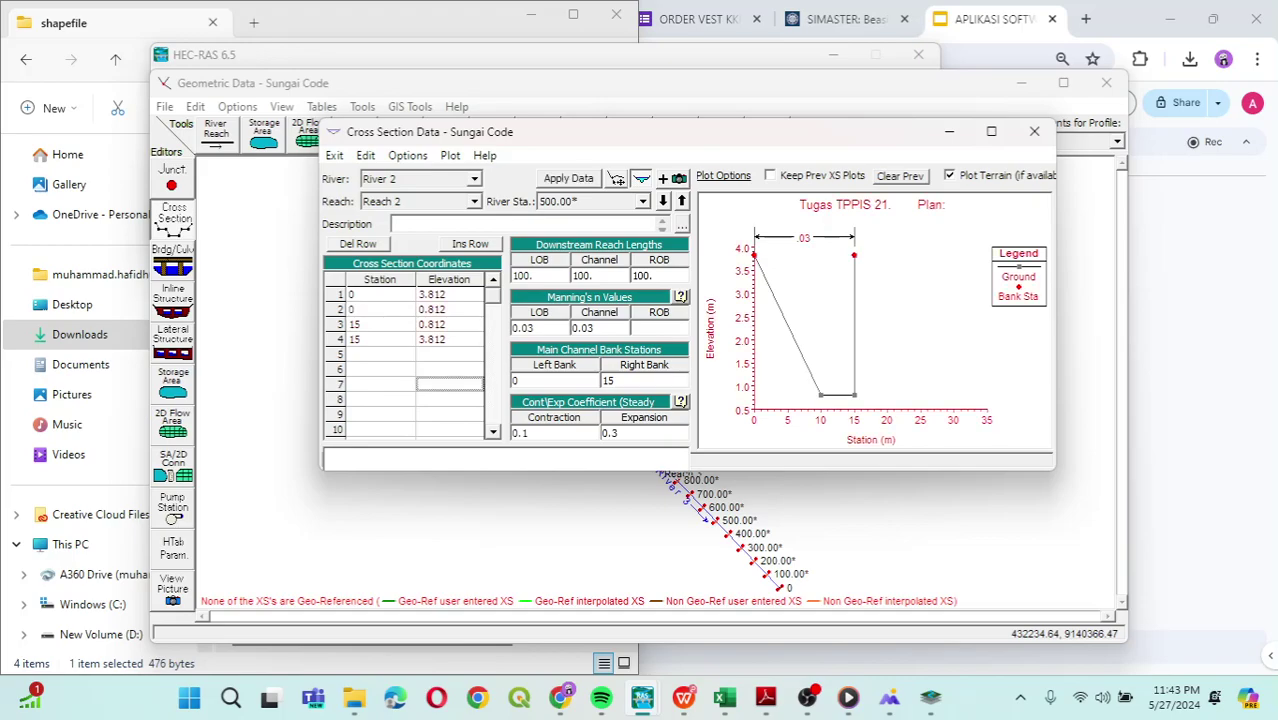
{"action": "left_click", "coordinate": [616, 178]}
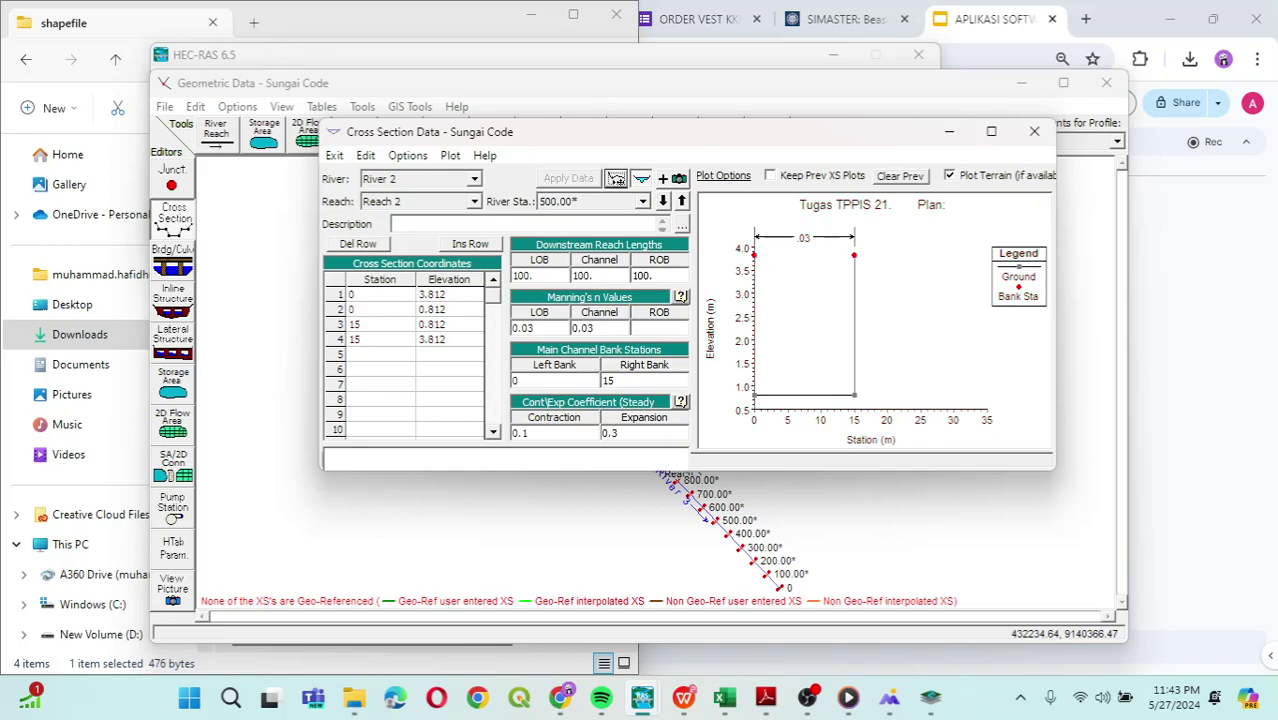
Review River 2's cross section shapes station by station, from river station 800 downstream and back around to 500.00*.
{"action": "key", "text": "alt+Down"}
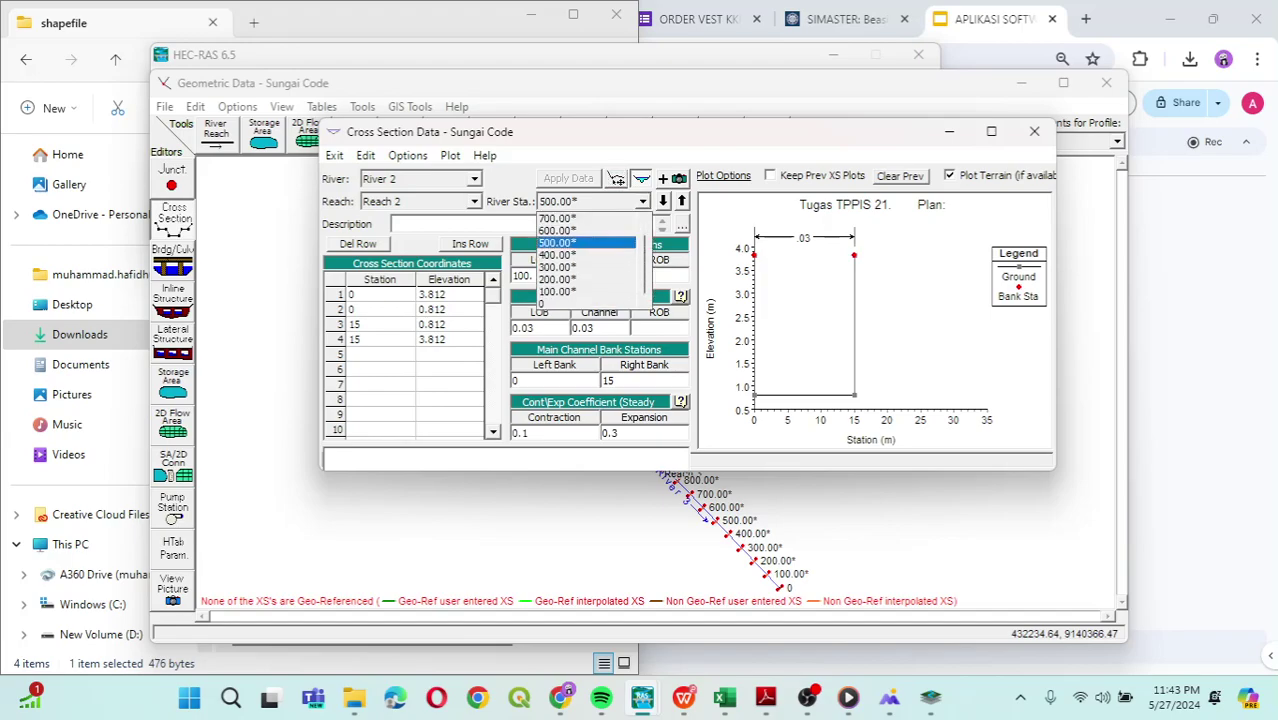
{"action": "key", "text": "Up"}
{"action": "key", "text": "Up"}
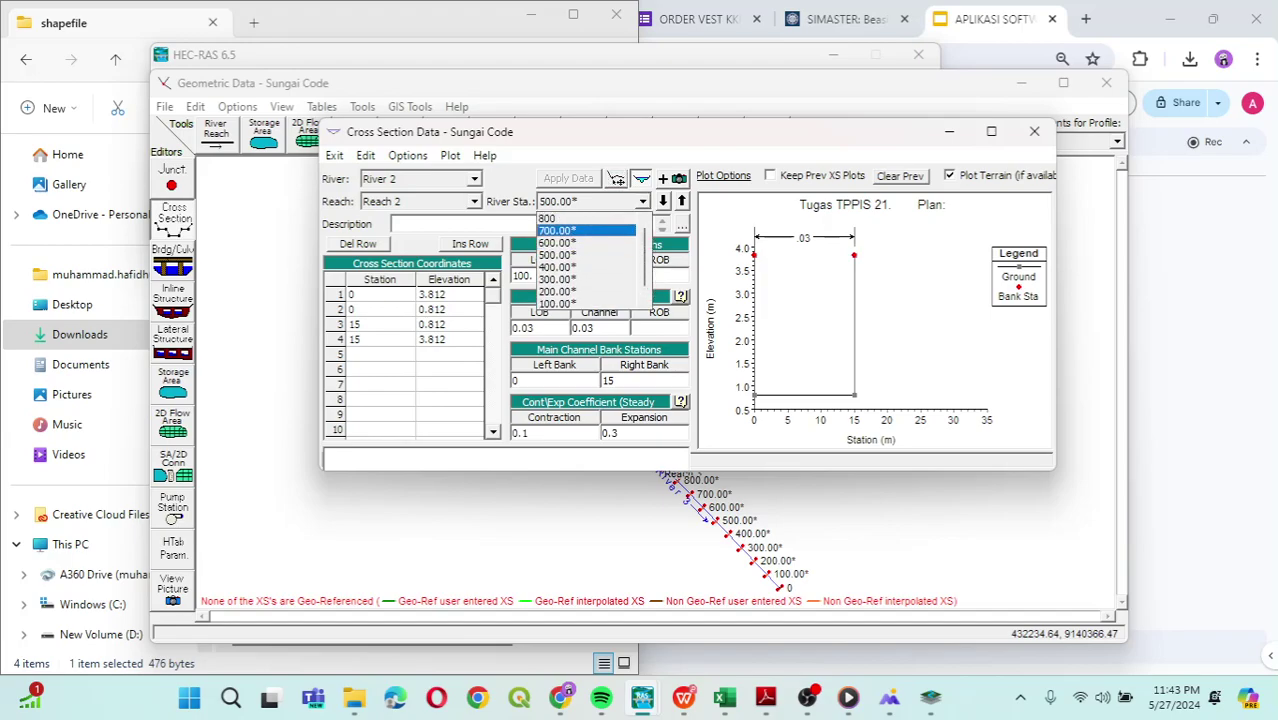
{"action": "key", "text": "Up"}
{"action": "key", "text": "Return"}
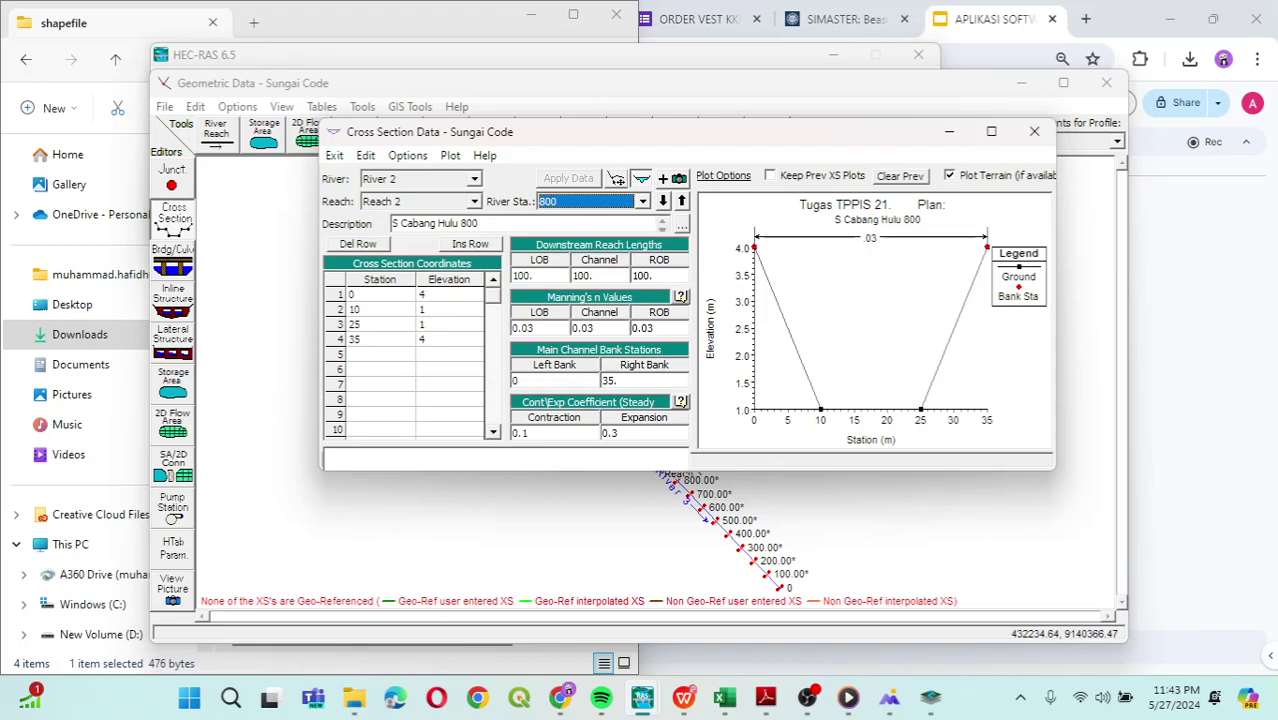
{"action": "left_click", "coordinate": [662, 200]}
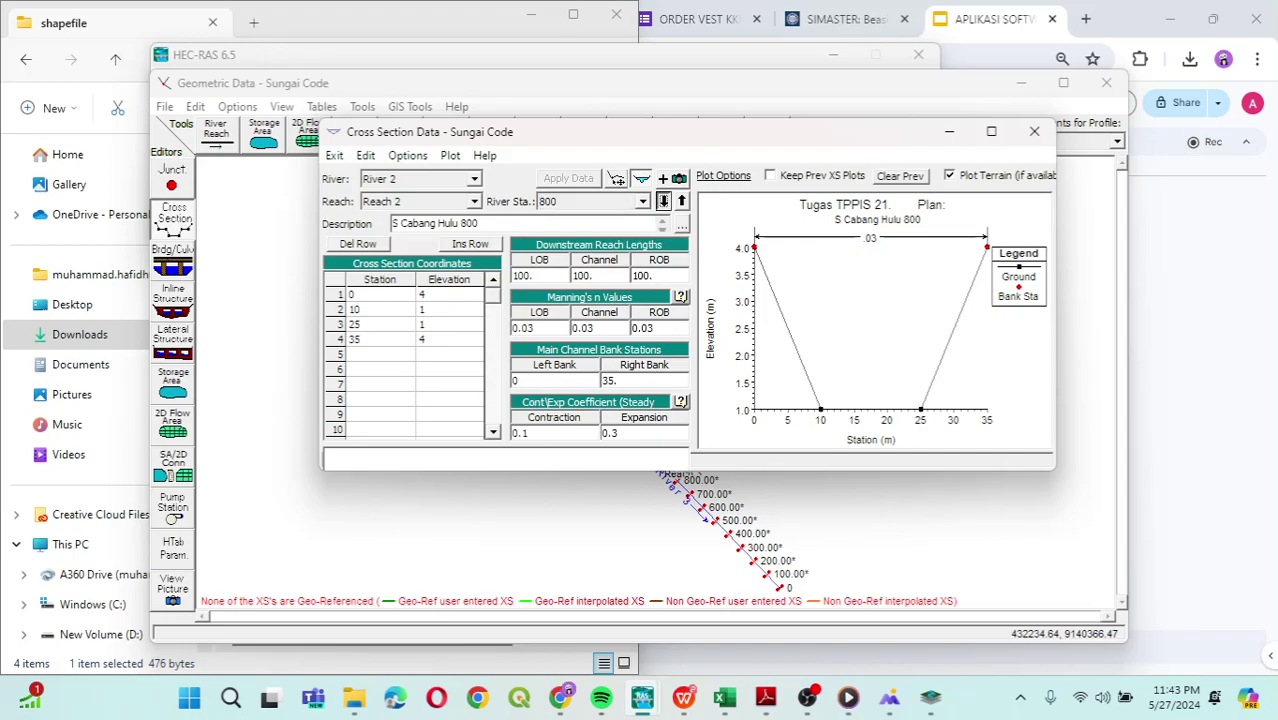
{"action": "left_click", "coordinate": [662, 200]}
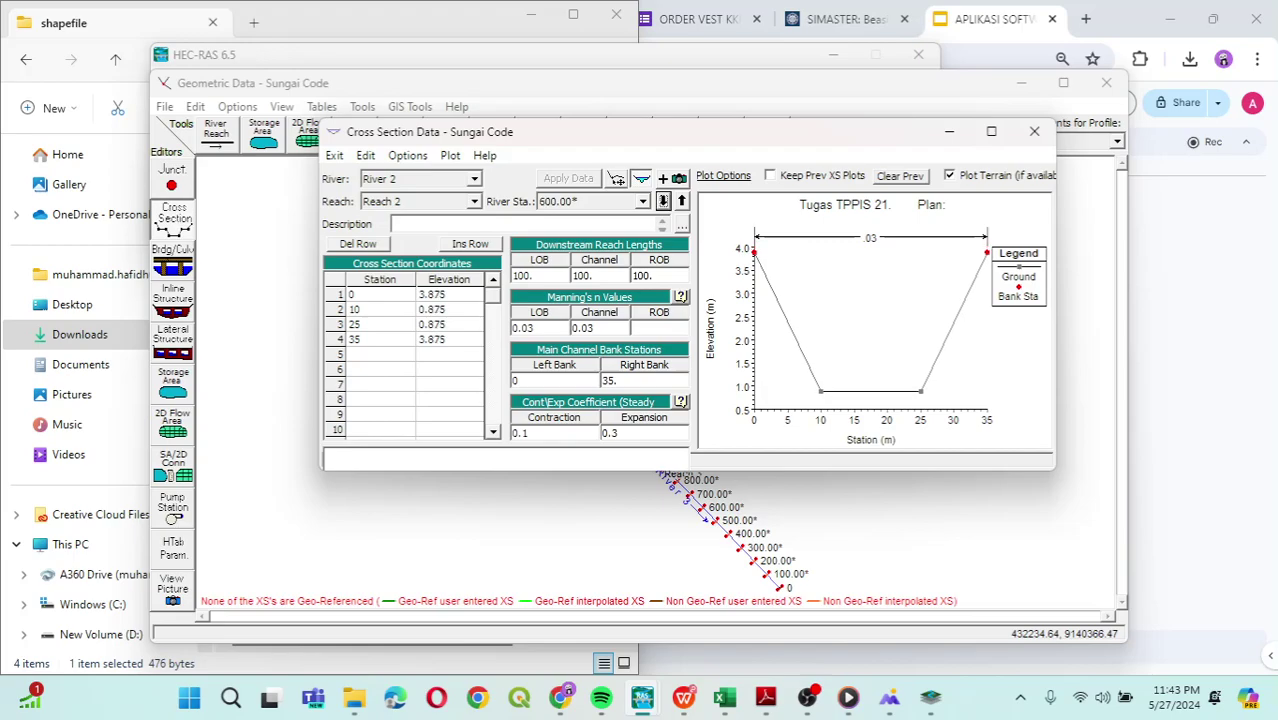
{"action": "left_click", "coordinate": [662, 200]}
{"action": "left_click", "coordinate": [662, 200]}
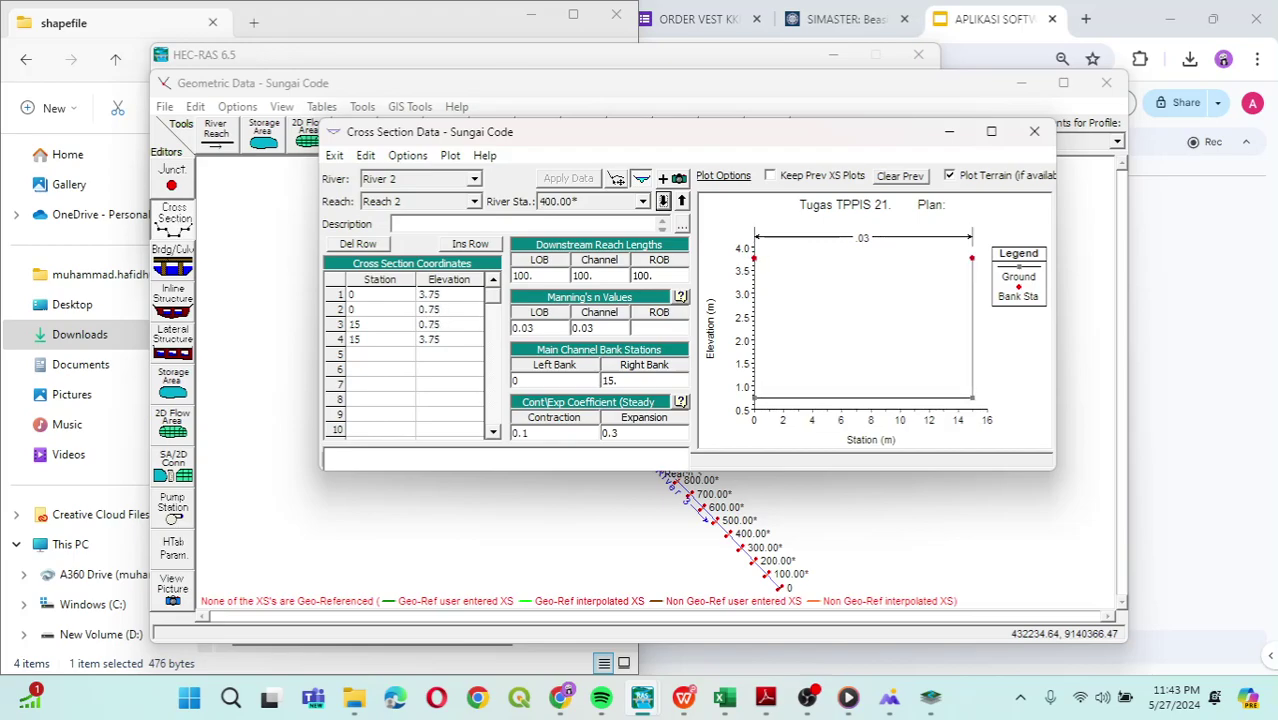
{"action": "left_click", "coordinate": [662, 200]}
{"action": "left_click", "coordinate": [662, 200]}
{"action": "left_click", "coordinate": [662, 200]}
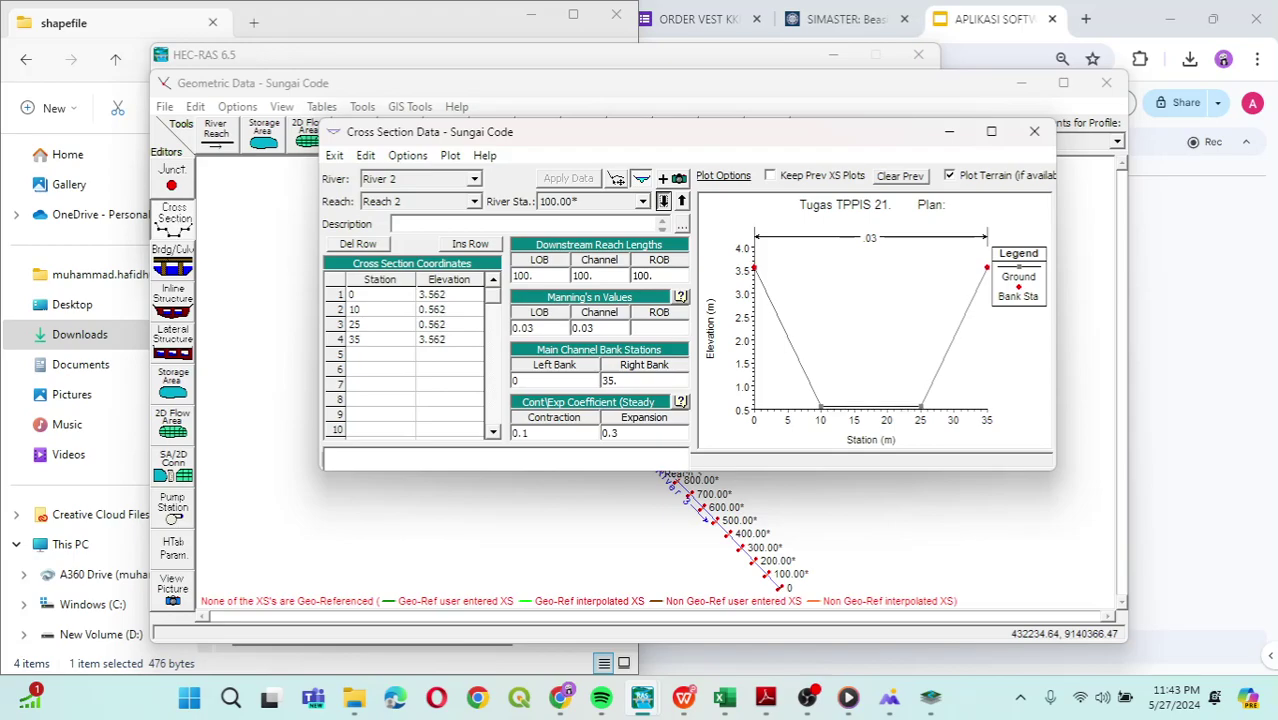
{"action": "left_click", "coordinate": [662, 200]}
{"action": "left_click", "coordinate": [662, 200]}
{"action": "left_click", "coordinate": [662, 200]}
{"action": "left_click", "coordinate": [662, 200]}
{"action": "left_click", "coordinate": [662, 200]}
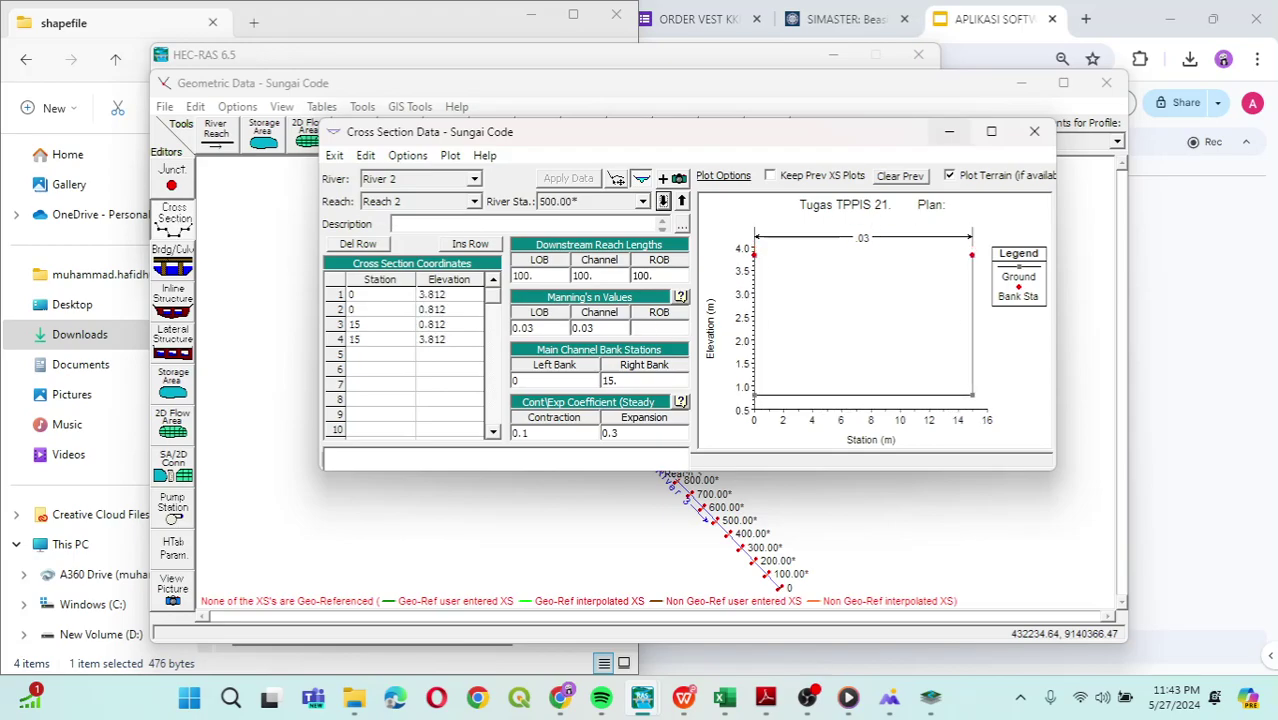
Minimize the Cross Section Data window and save the Sungai Code geometry data.
{"action": "left_click", "coordinate": [949, 132]}
{"action": "left_click", "coordinate": [173, 220]}
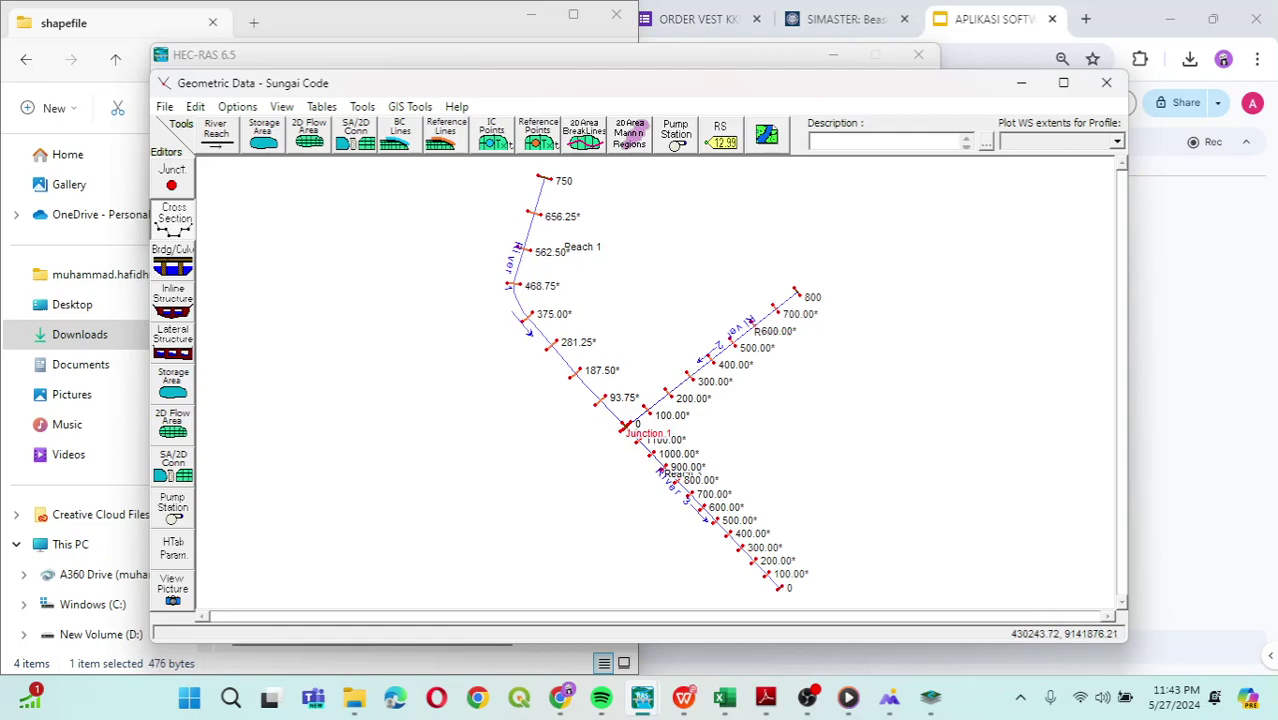
{"action": "key", "text": "alt+f"}
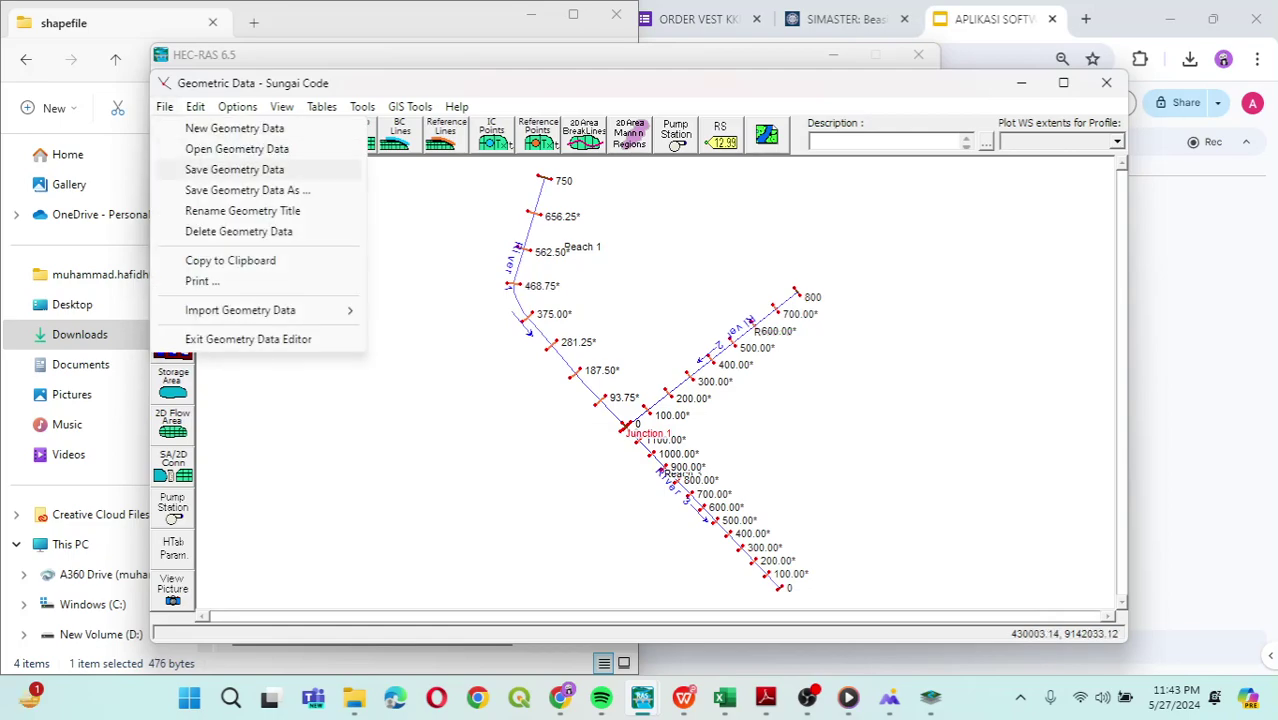
{"action": "key", "text": "Return"}
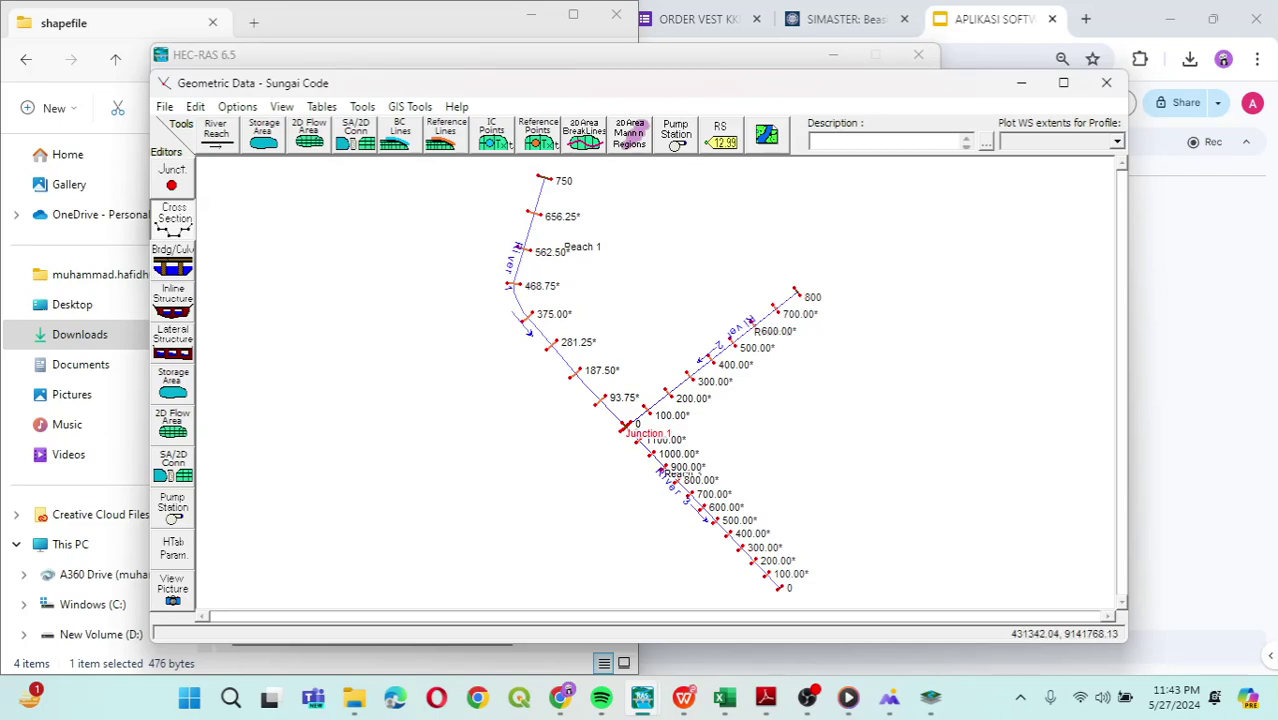
{"action": "mouse_move", "coordinate": [570, 370]}
{"action": "left_mouse_down"}
{"action": "mouse_move", "coordinate": [561, 396]}
{"action": "mouse_move", "coordinate": [556, 376]}
{"action": "mouse_move", "coordinate": [547, 394]}
{"action": "mouse_move", "coordinate": [570, 370]}
{"action": "left_mouse_up"}
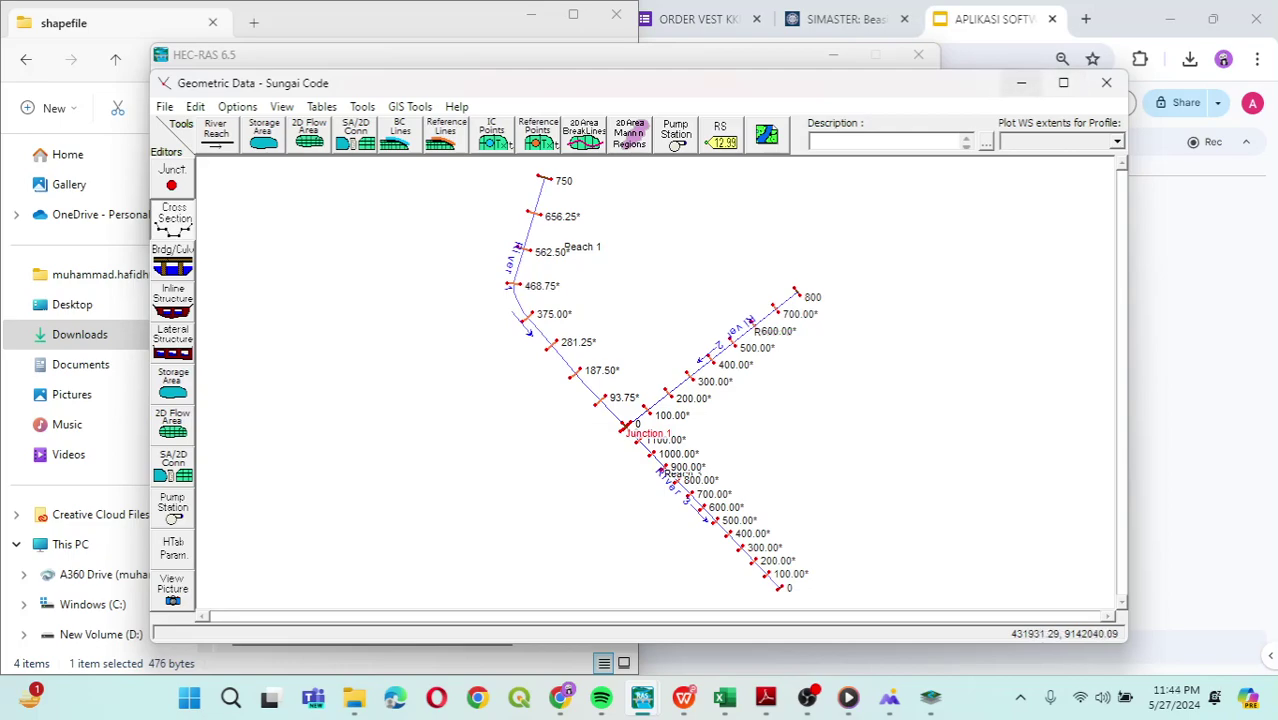
Minimize the Geometric Data window, open the Steady Flow Data editor and enter the description SFTPPIS.
{"action": "left_click", "coordinate": [1021, 82]}
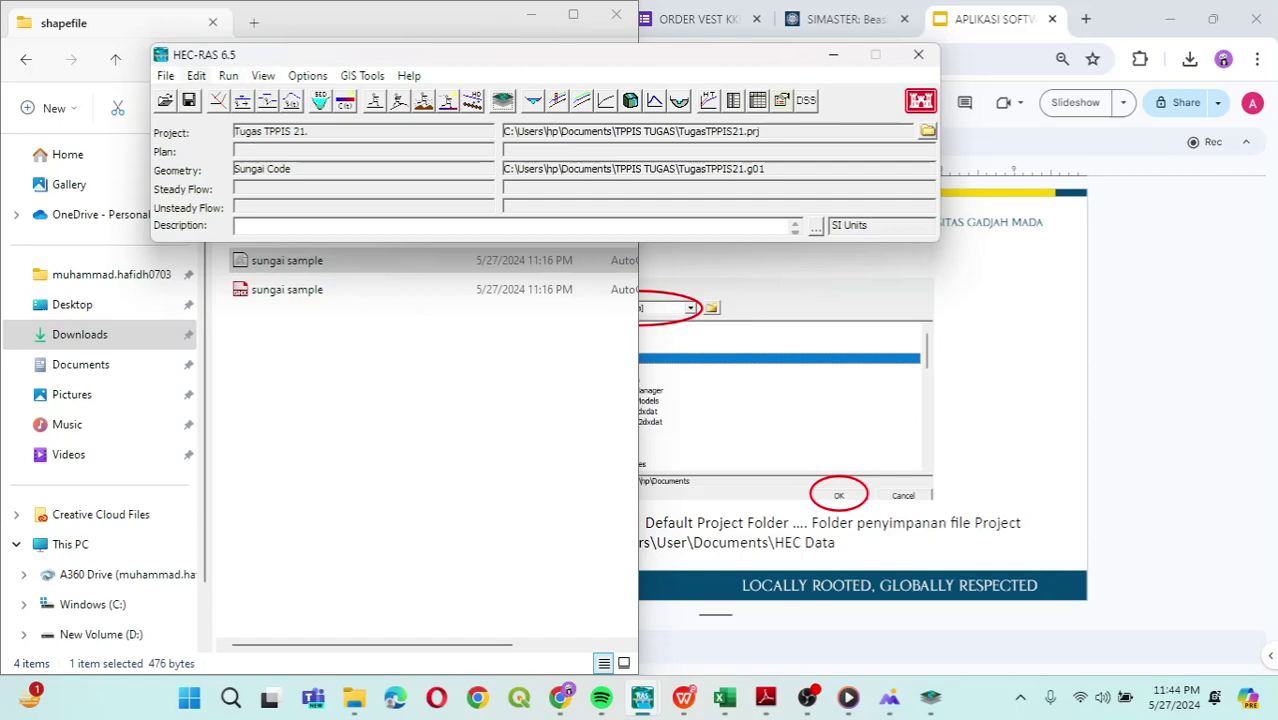
{"action": "left_click", "coordinate": [196, 76]}
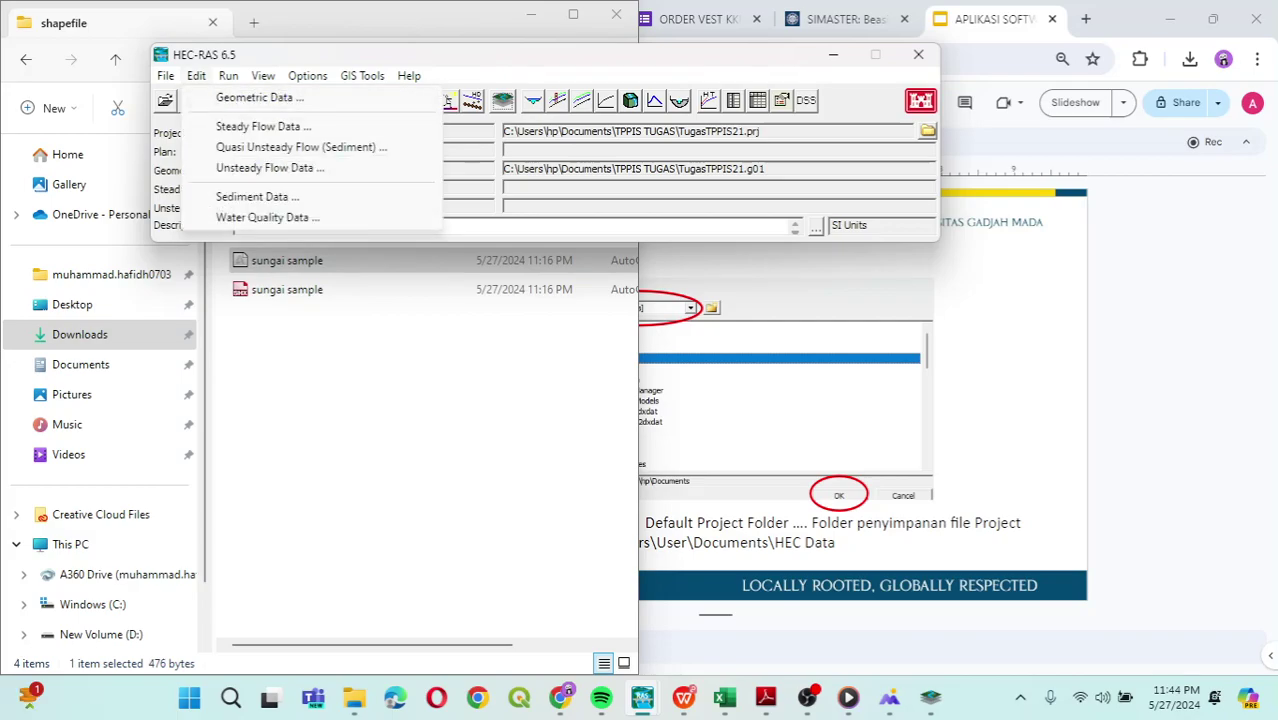
{"action": "left_click", "coordinate": [263, 126]}
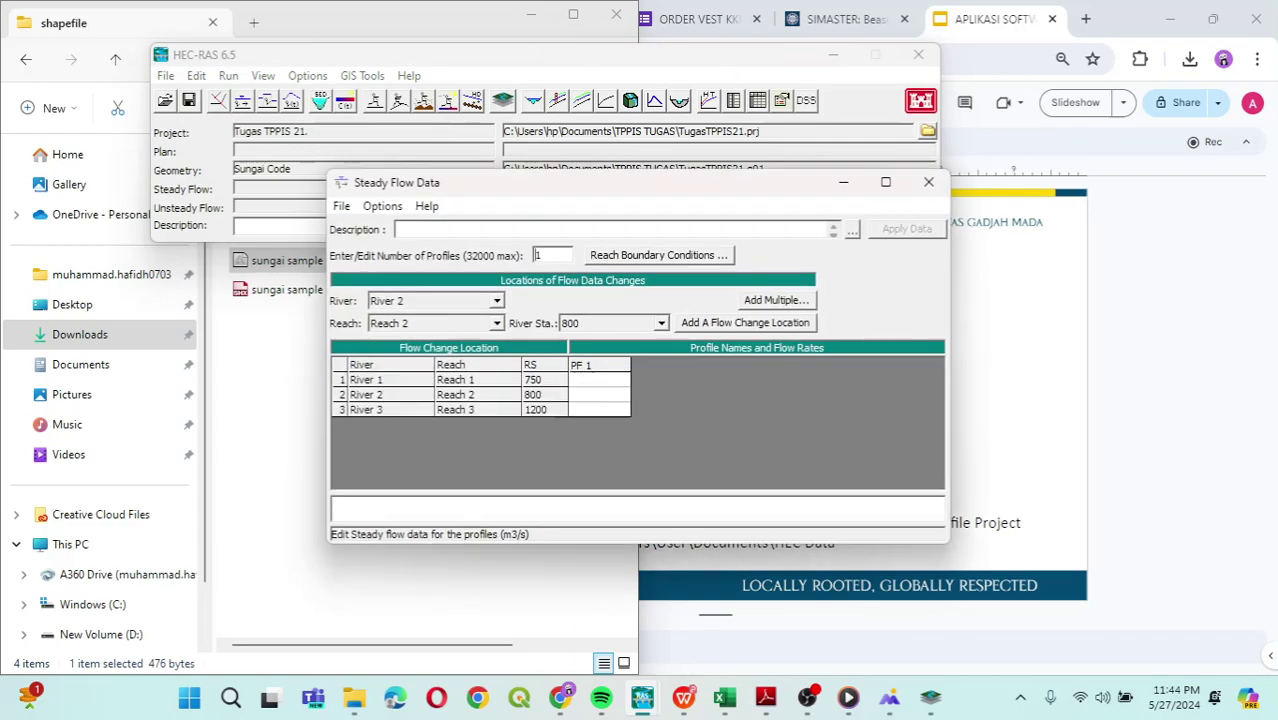
{"action": "left_click_drag", "start_coordinate": [506, 184], "coordinate": [588, 211]}
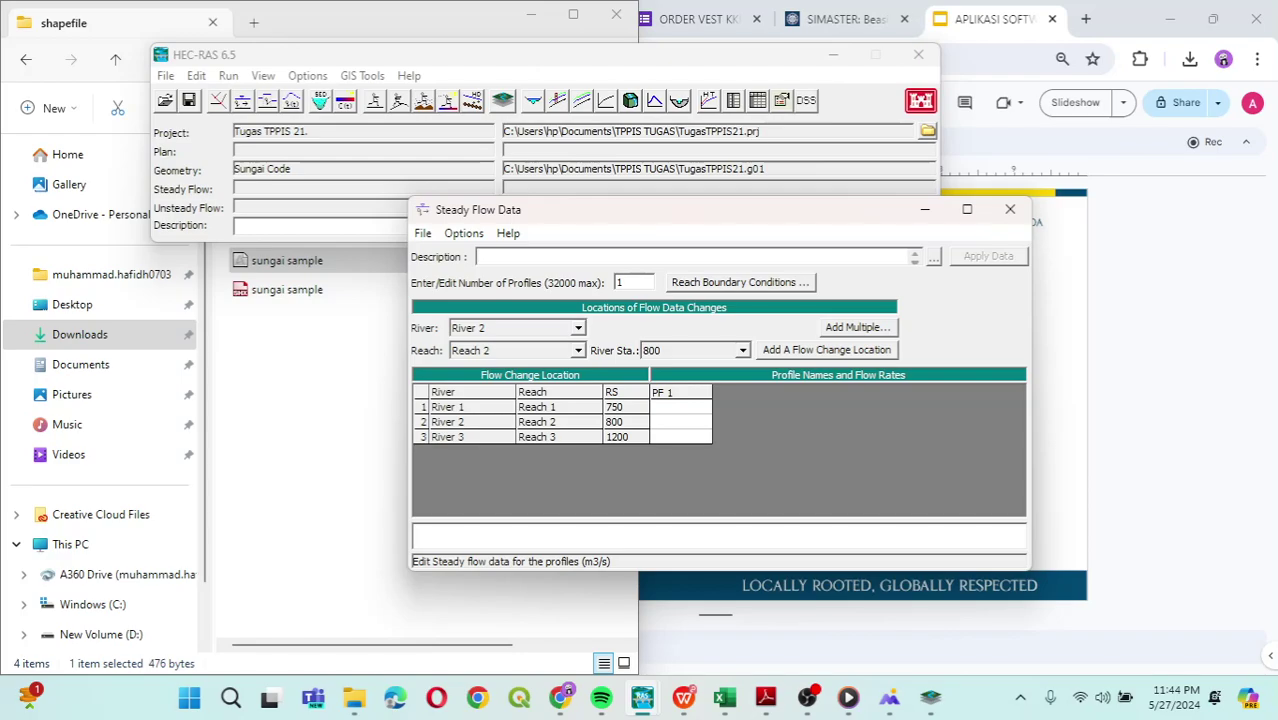
{"action": "type", "text": "SFTPPIS"}
Check the discharge requirements in Soal Hecras TPP 1.pdf and the Data Debit workbook, returning to the Steady Flow Data editor.
{"action": "mouse_move", "coordinate": [683, 697]}
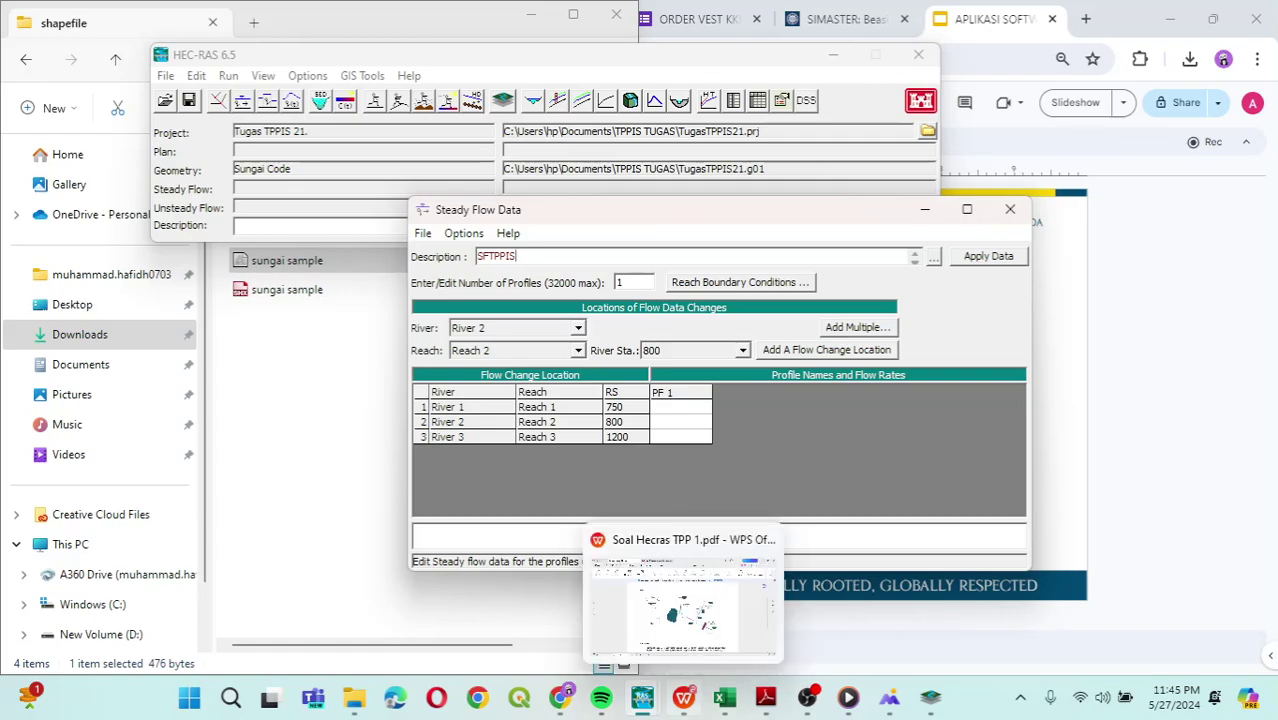
{"action": "left_click", "coordinate": [683, 605]}
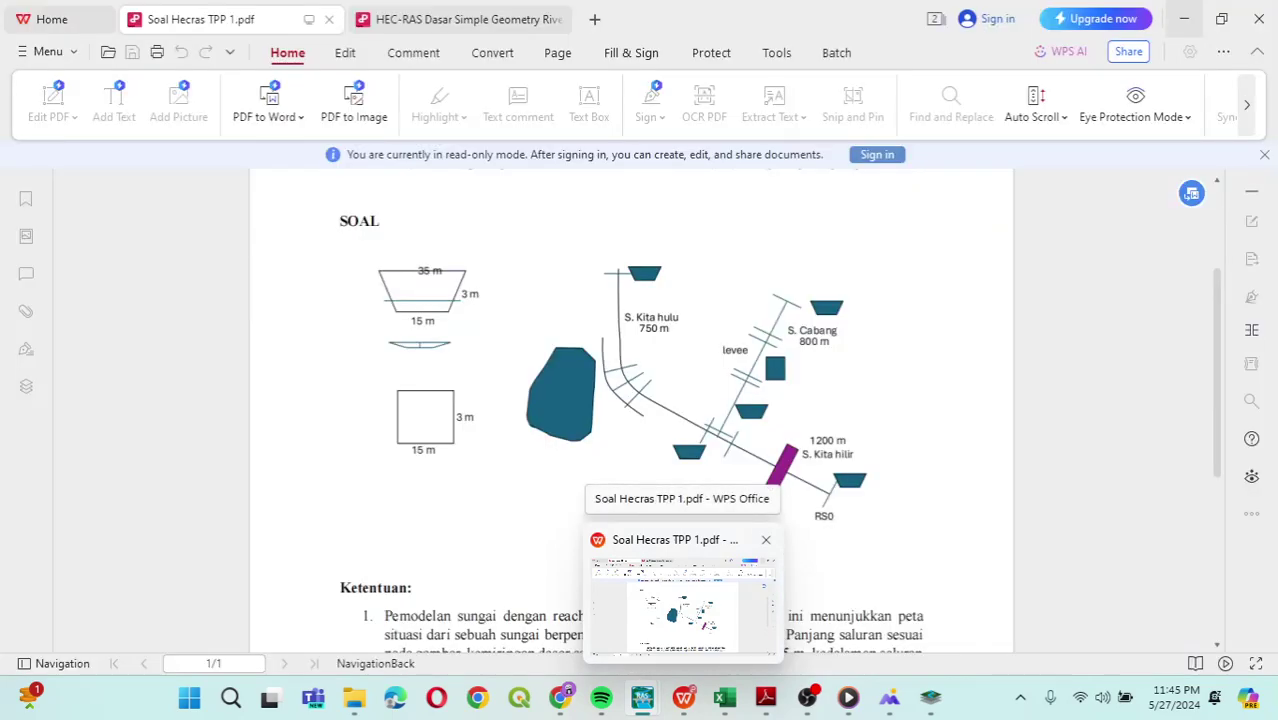
{"action": "scroll", "coordinate": [460, 484], "scroll_direction": "down", "scroll_amount": 4}
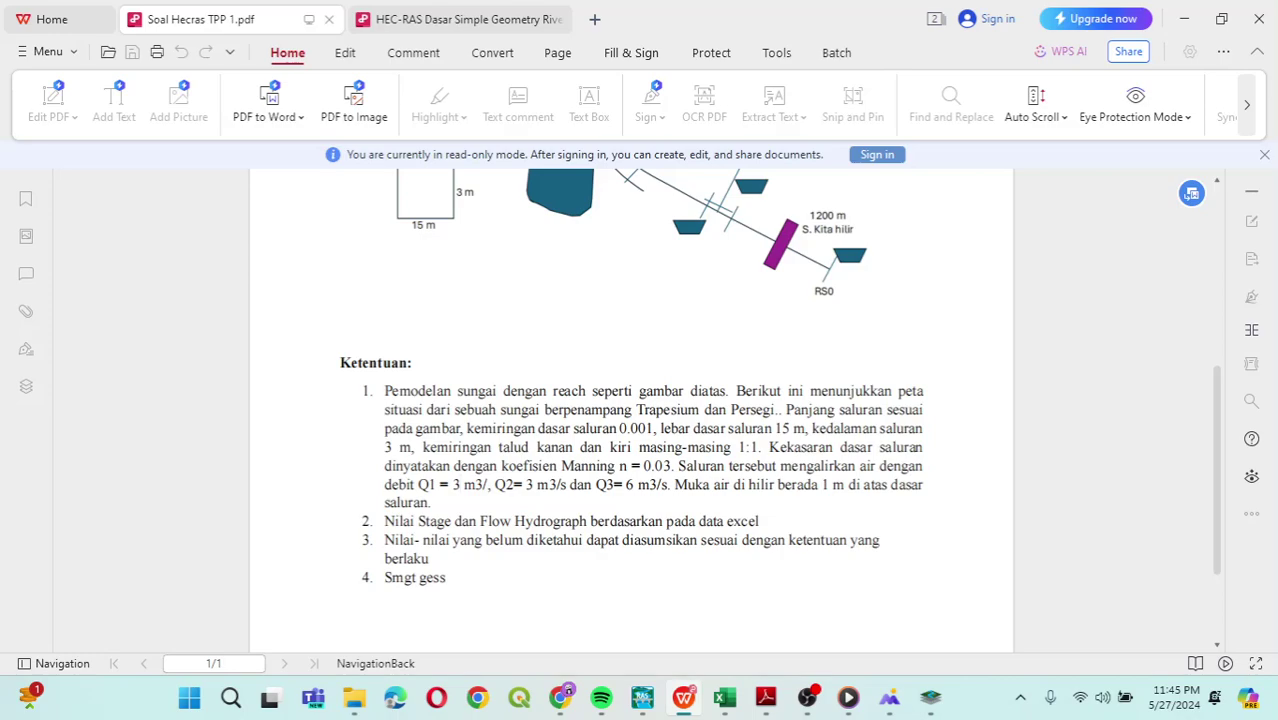
{"action": "mouse_move", "coordinate": [766, 697]}
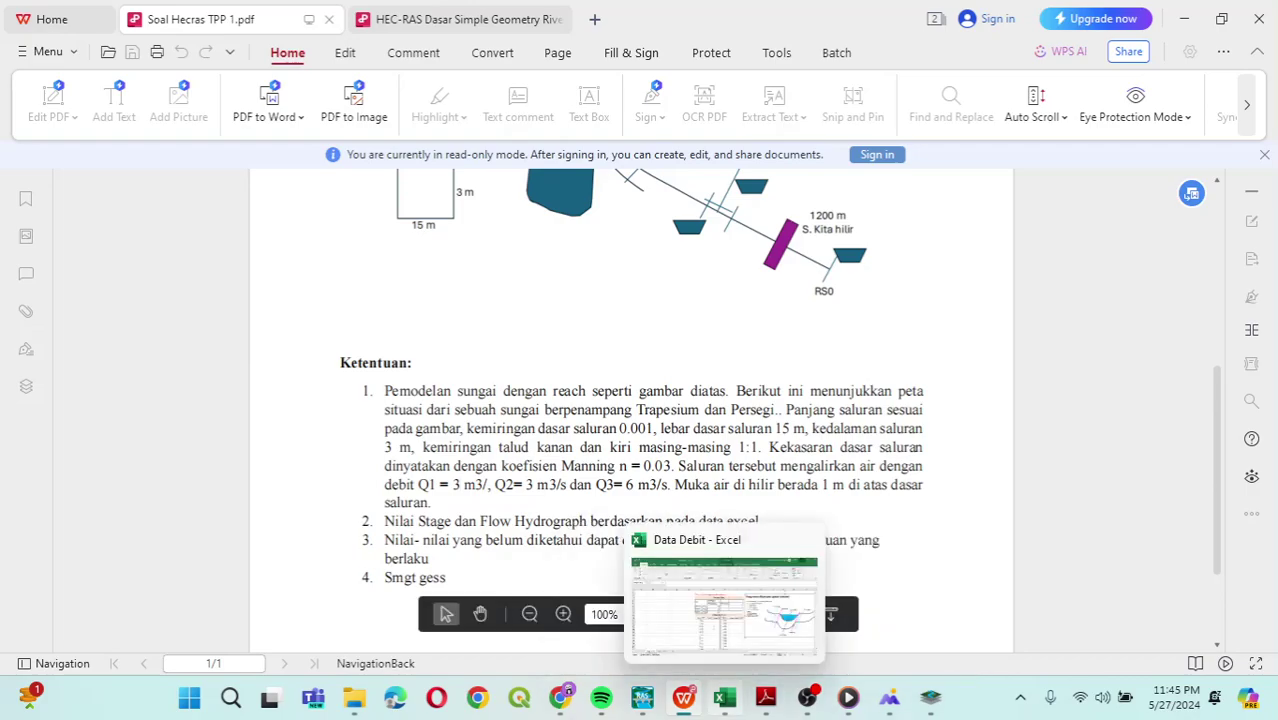
{"action": "left_click", "coordinate": [725, 697]}
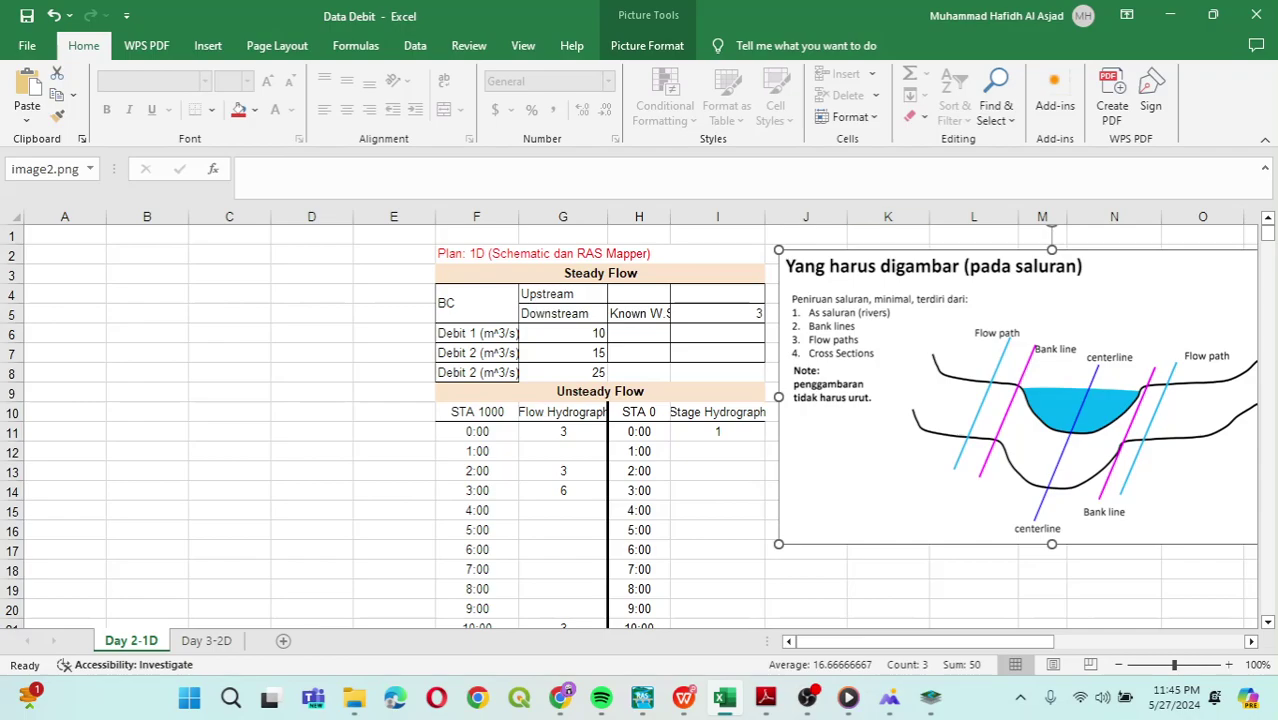
{"action": "mouse_move", "coordinate": [807, 698]}
{"action": "mouse_move", "coordinate": [642, 698]}
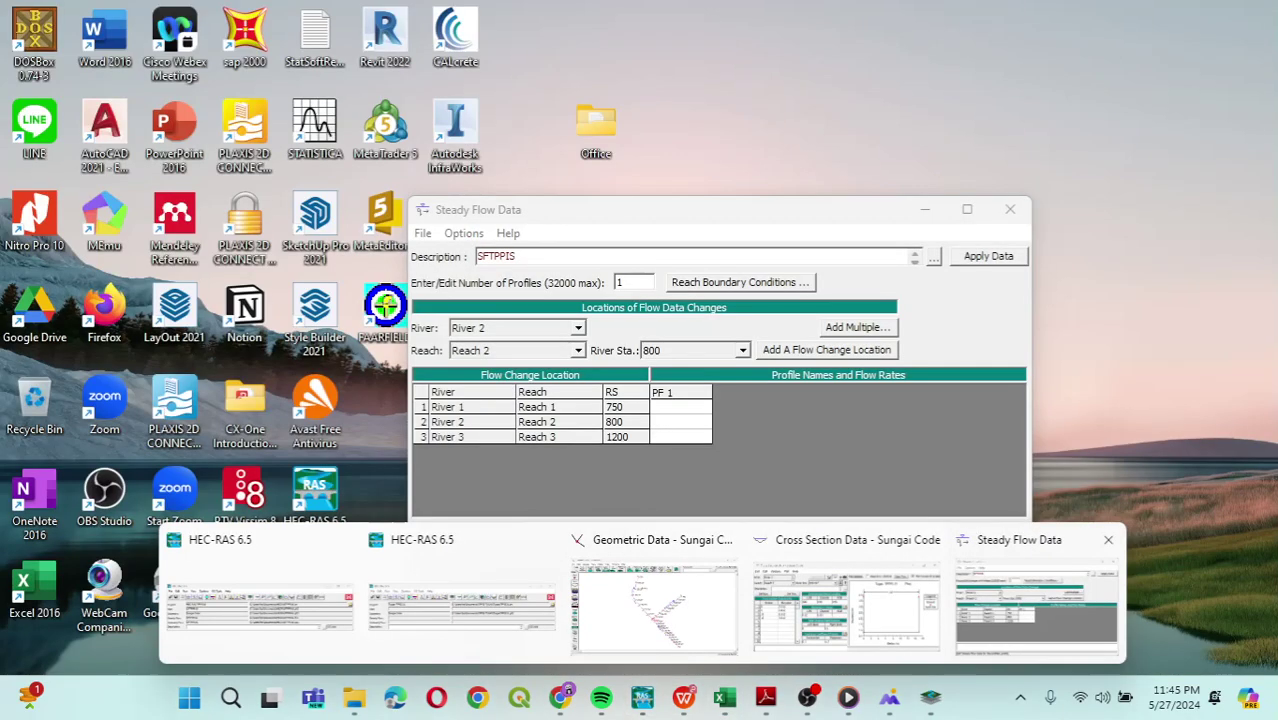
{"action": "left_click", "coordinate": [1036, 605]}
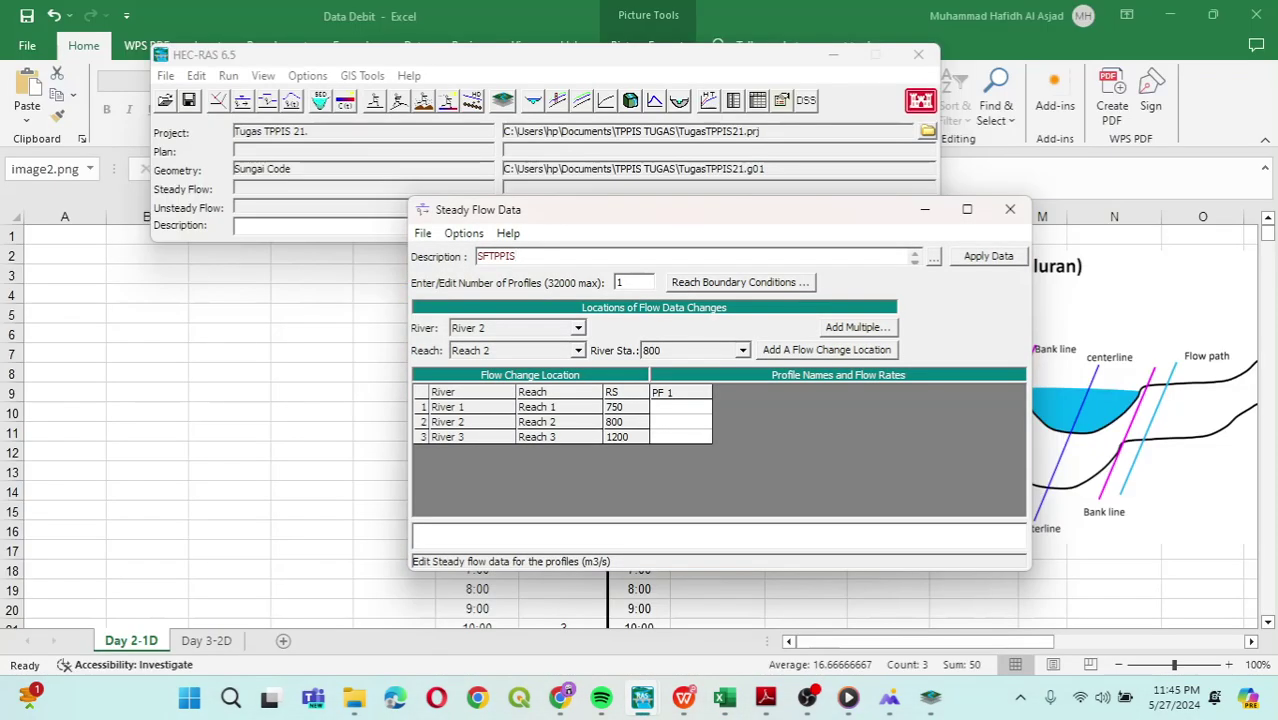
Move the Steady Flow Data window aside and close the Geometric Data window.
{"action": "left_click_drag", "start_coordinate": [800, 221], "coordinate": [914, 209]}
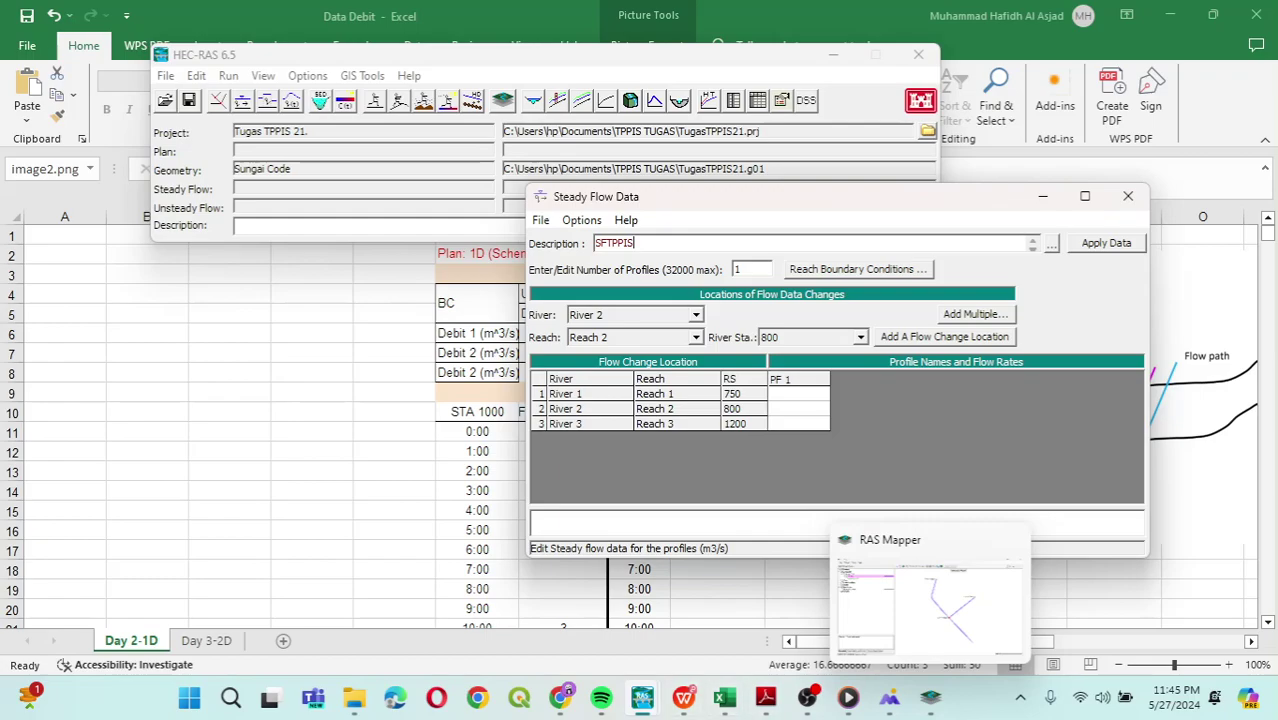
{"action": "mouse_move", "coordinate": [643, 697]}
{"action": "mouse_move", "coordinate": [680, 545]}
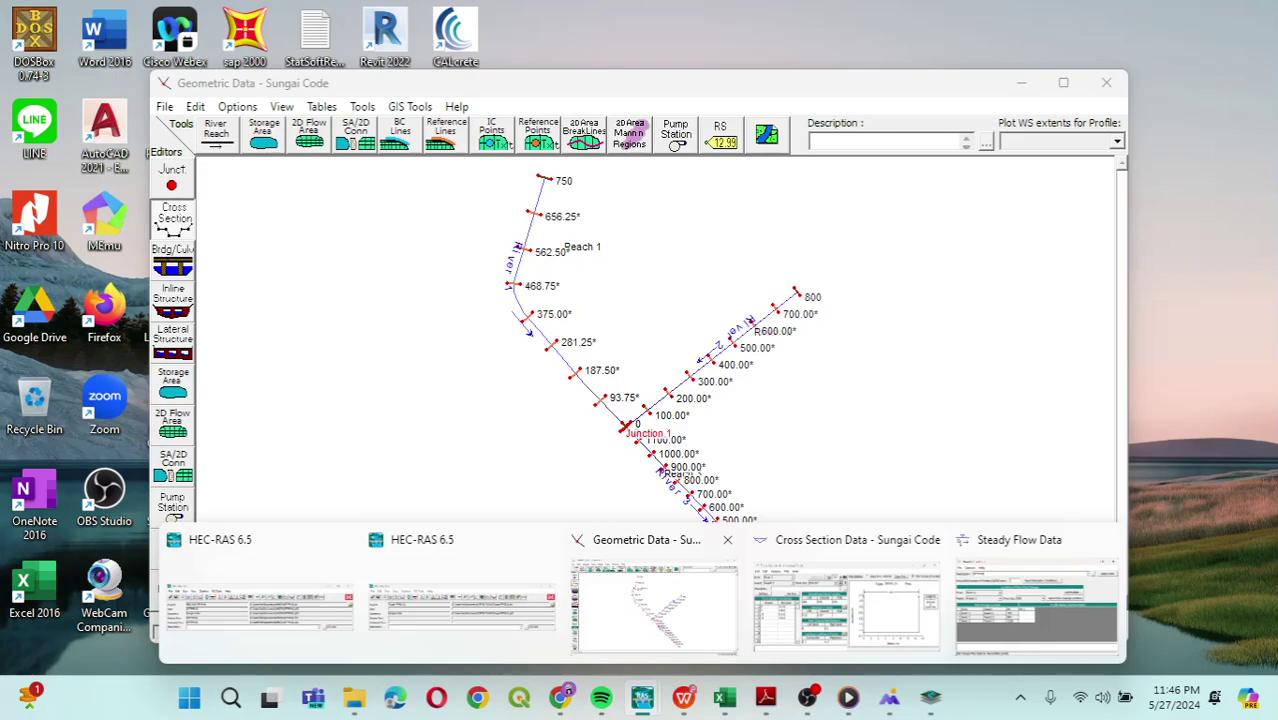
{"action": "left_click", "coordinate": [727, 539]}
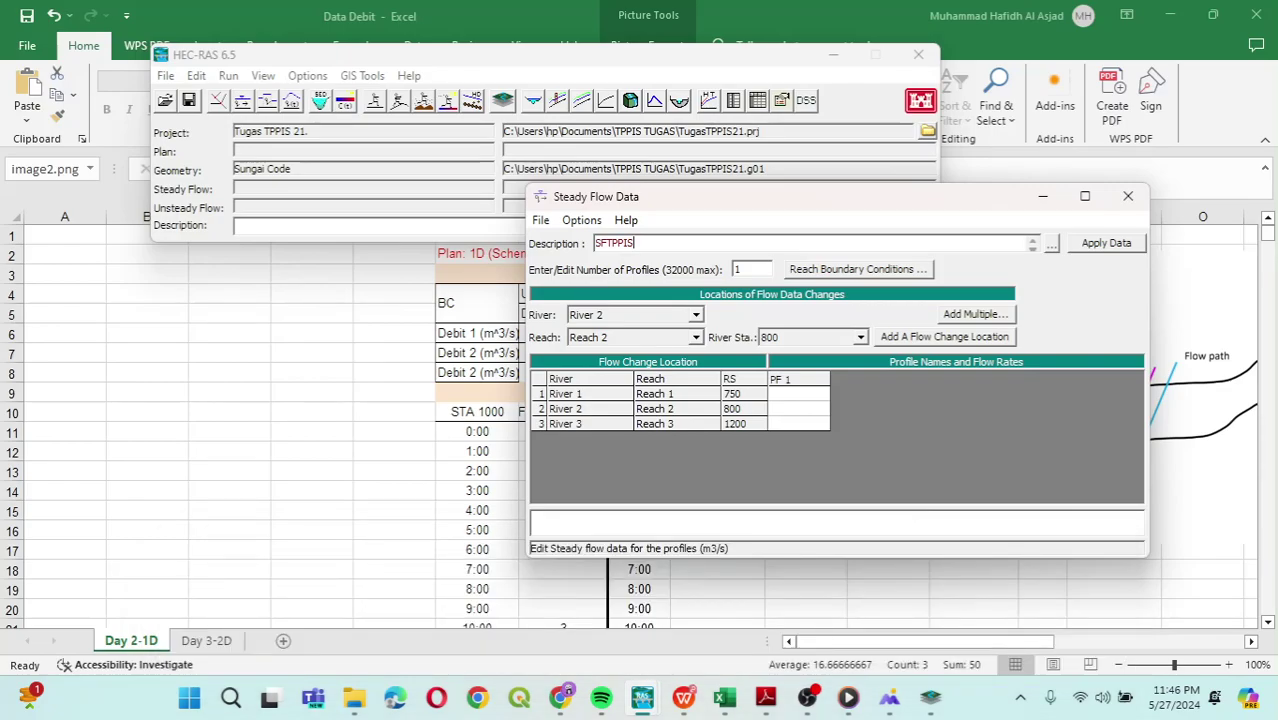
Set the PF 1 flow rates of River 1, River 2 and River 3 to 10, 15 and 25 m3/s.
{"action": "left_click", "coordinate": [799, 394]}
{"action": "type", "text": "10"}
{"action": "left_click", "coordinate": [798, 409]}
{"action": "type", "text": "15"}
{"action": "left_click", "coordinate": [798, 424]}
{"action": "type", "text": "25"}
Open the reach boundary conditions for the steady flow and select River 1's upstream boundary.
{"action": "left_click", "coordinate": [858, 269]}
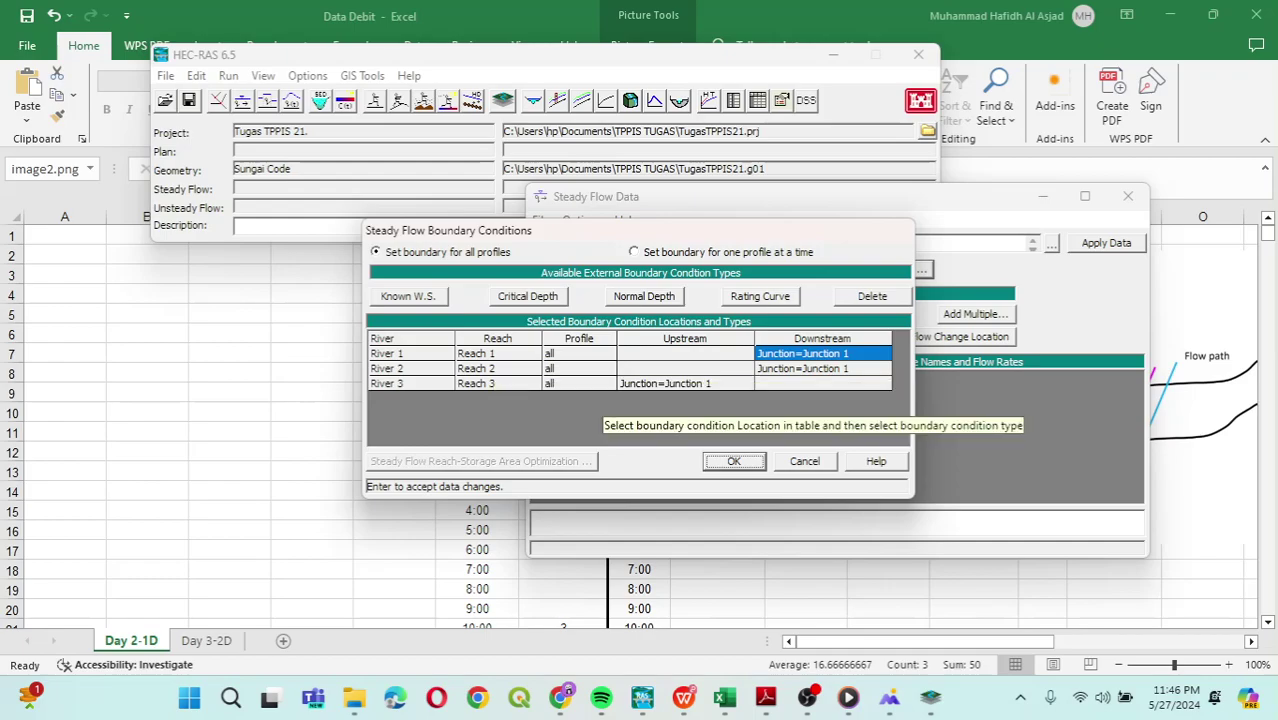
{"action": "left_click", "coordinate": [685, 353]}
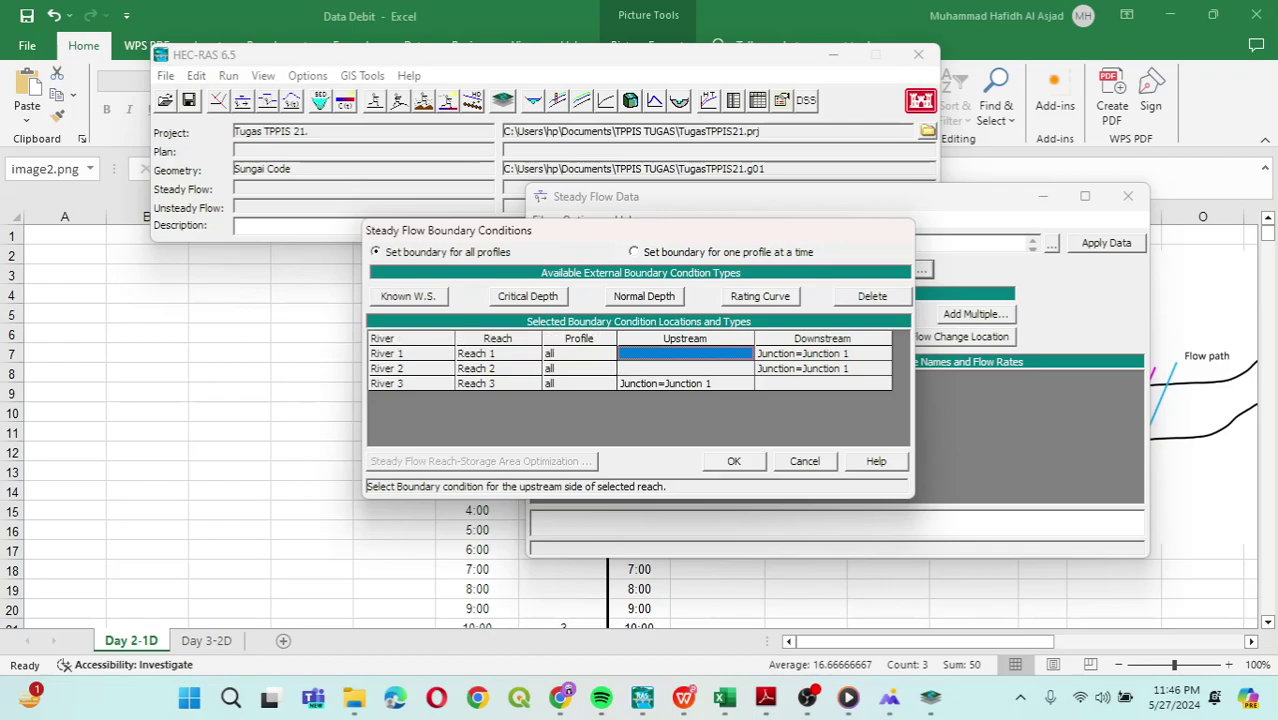
Open the HEC-RAS Dasar Simple Geometry River PDF module from the Downloads folder.
{"action": "mouse_move", "coordinate": [766, 698]}
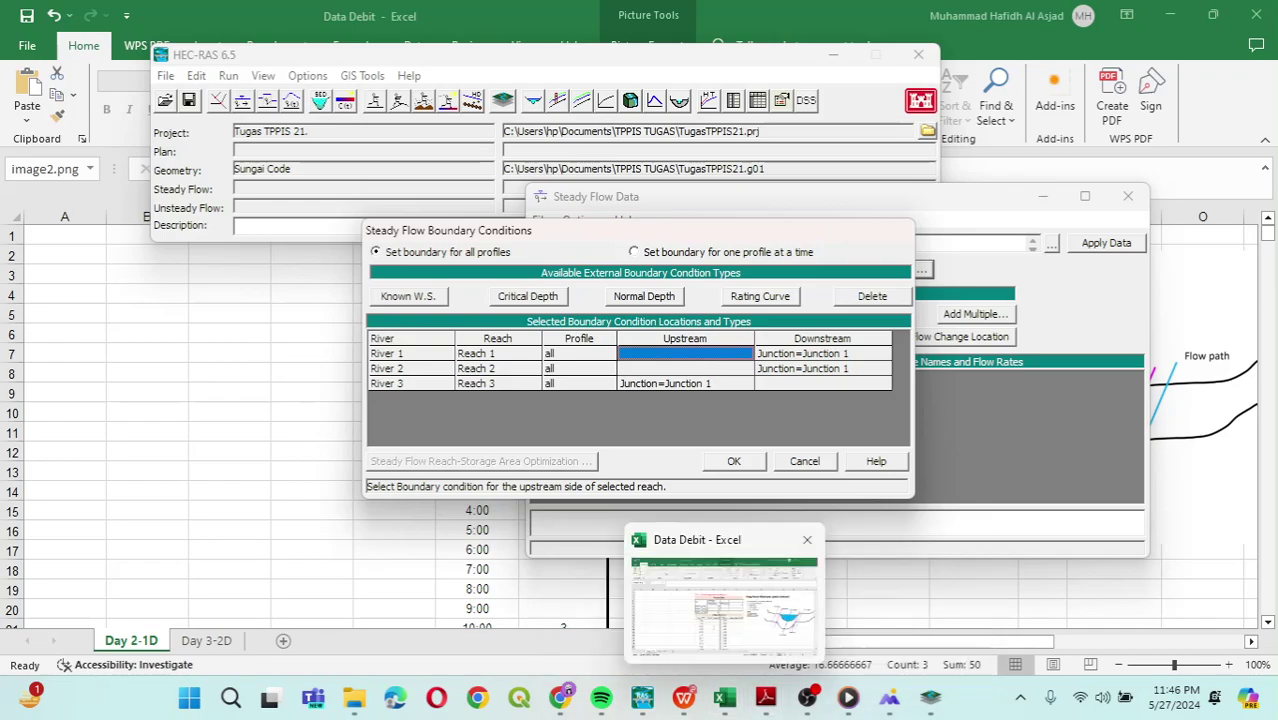
{"action": "left_click", "coordinate": [354, 698]}
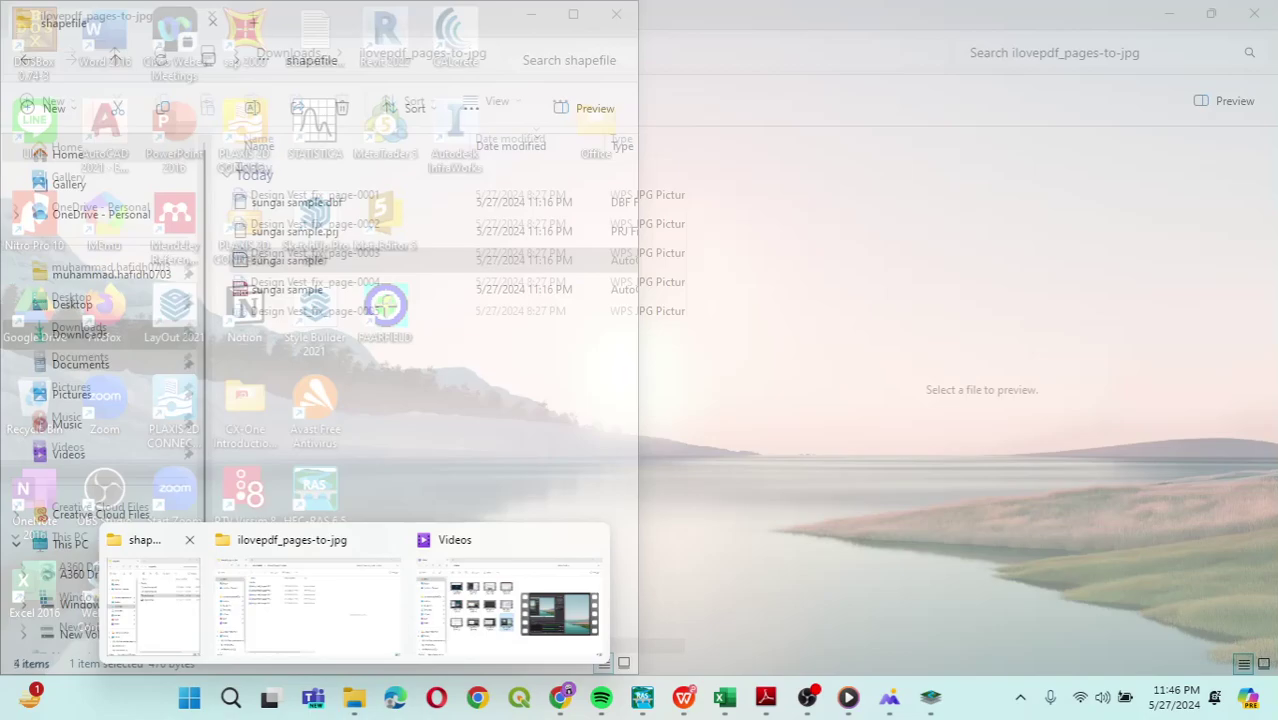
{"action": "left_click", "coordinate": [153, 604]}
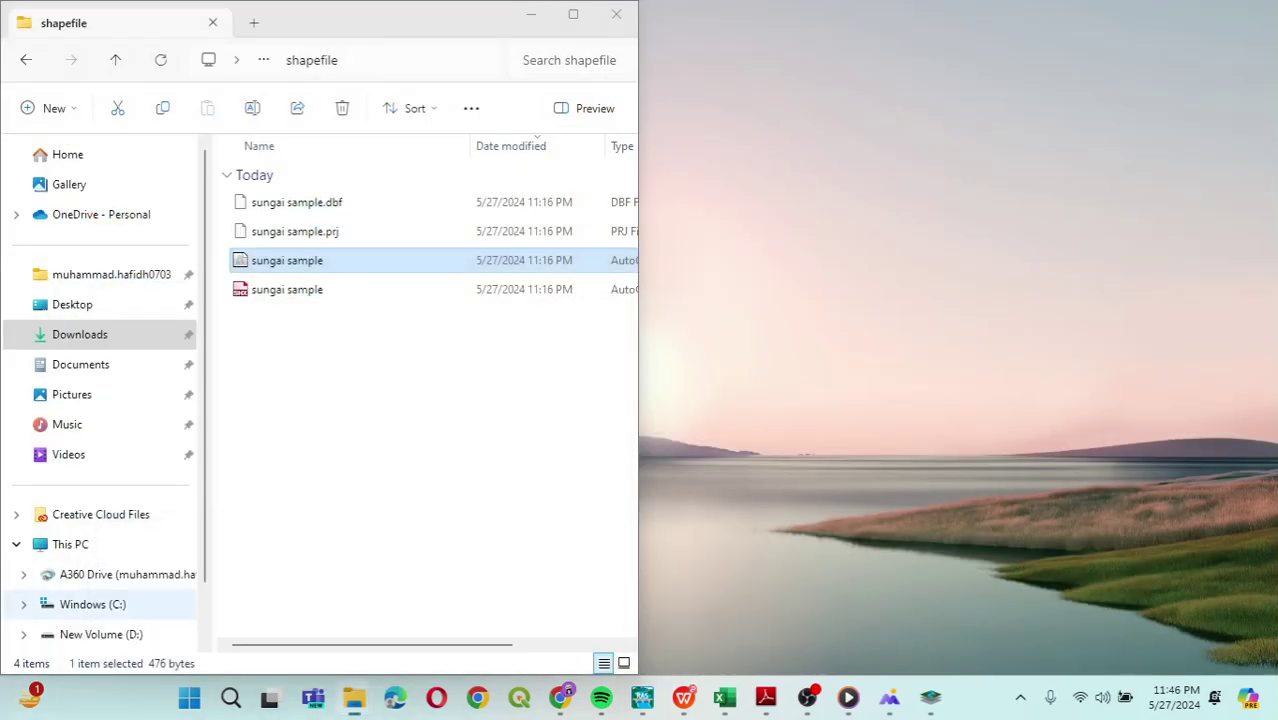
{"action": "key", "text": "alt+Left"}
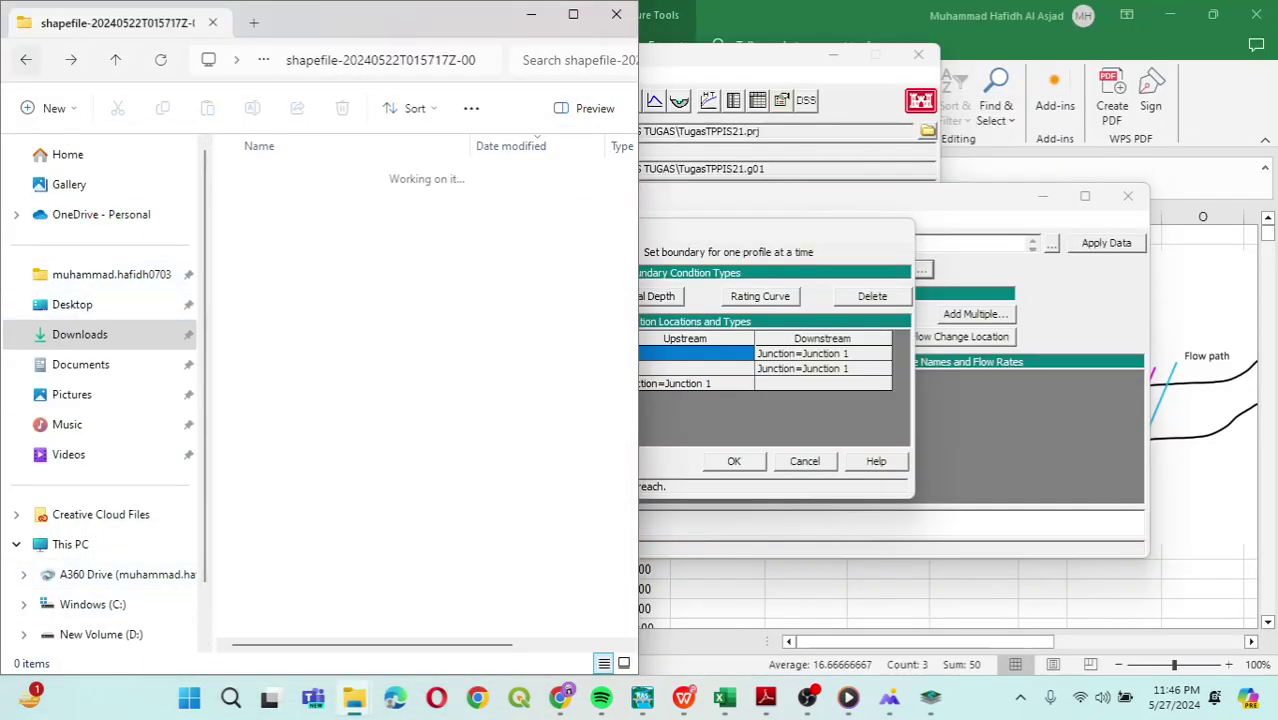
{"action": "key", "text": "alt+Left"}
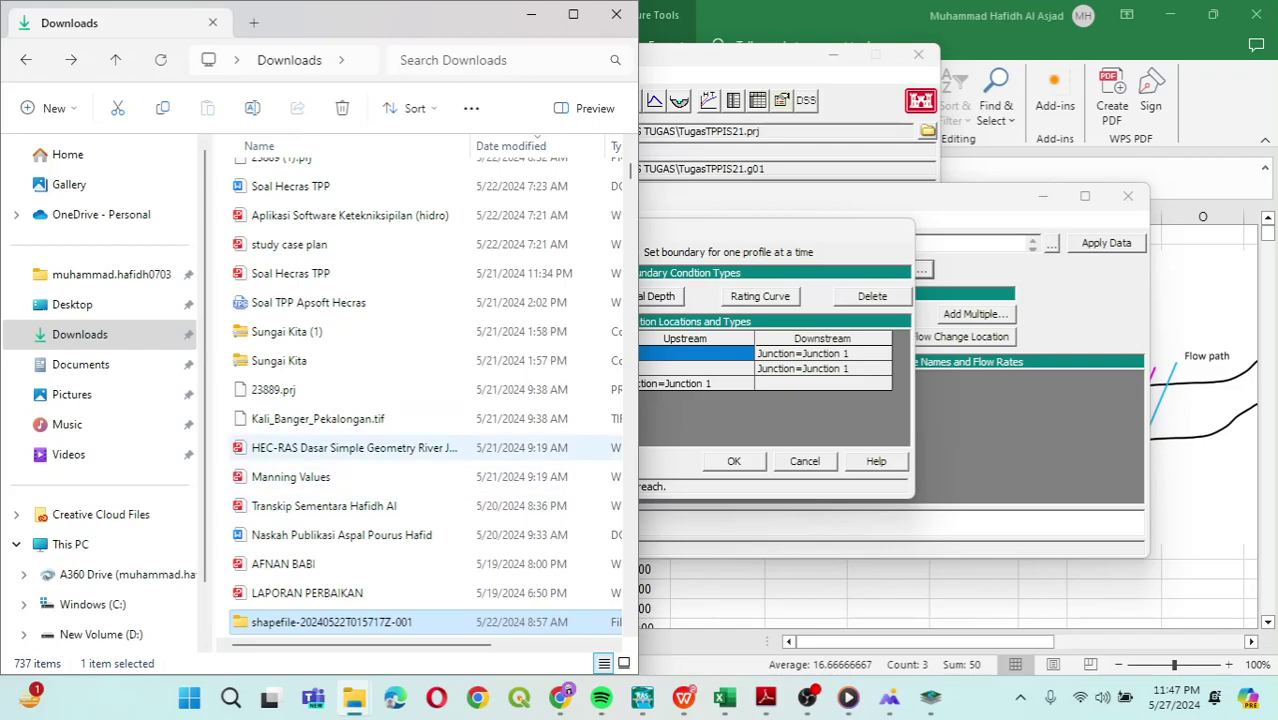
{"action": "double_click", "coordinate": [350, 447]}
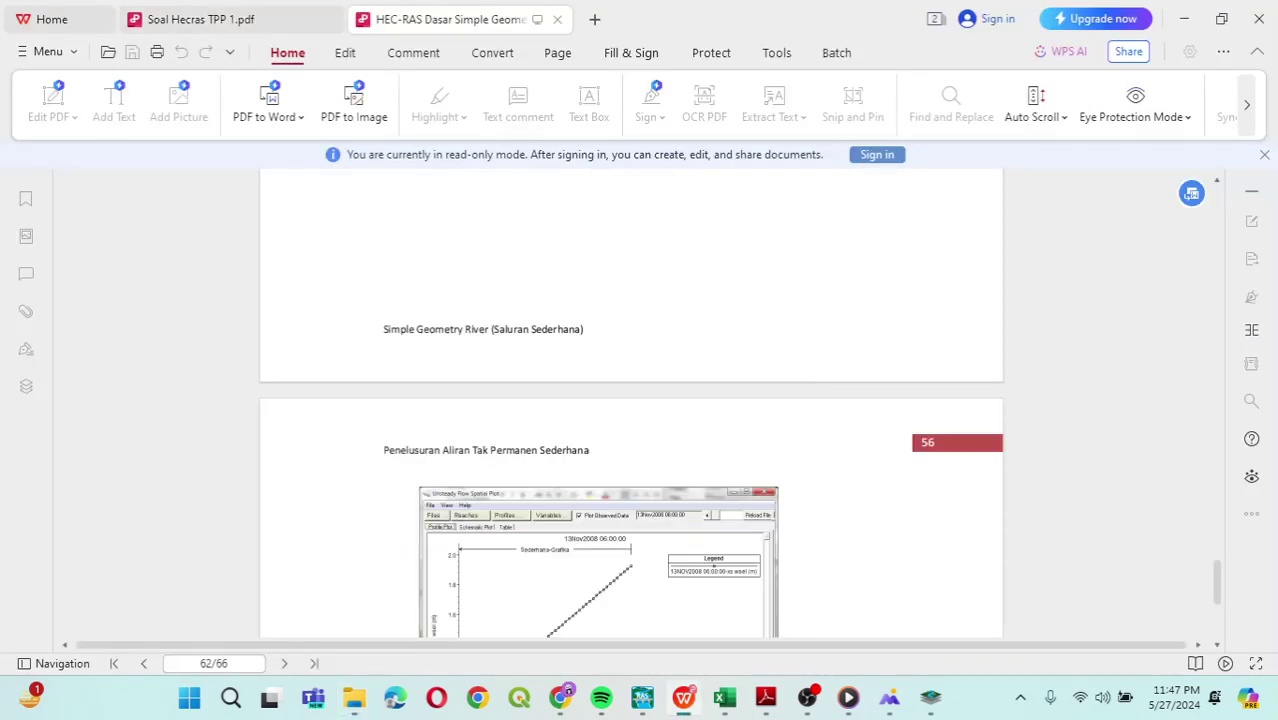
Skim the unsteady flow pages near the end of the module and return to its first page.
{"action": "scroll", "coordinate": [630, 400], "scroll_direction": "up", "scroll_amount": 5}
{"action": "scroll", "coordinate": [630, 410], "scroll_direction": "down", "scroll_amount": 15}
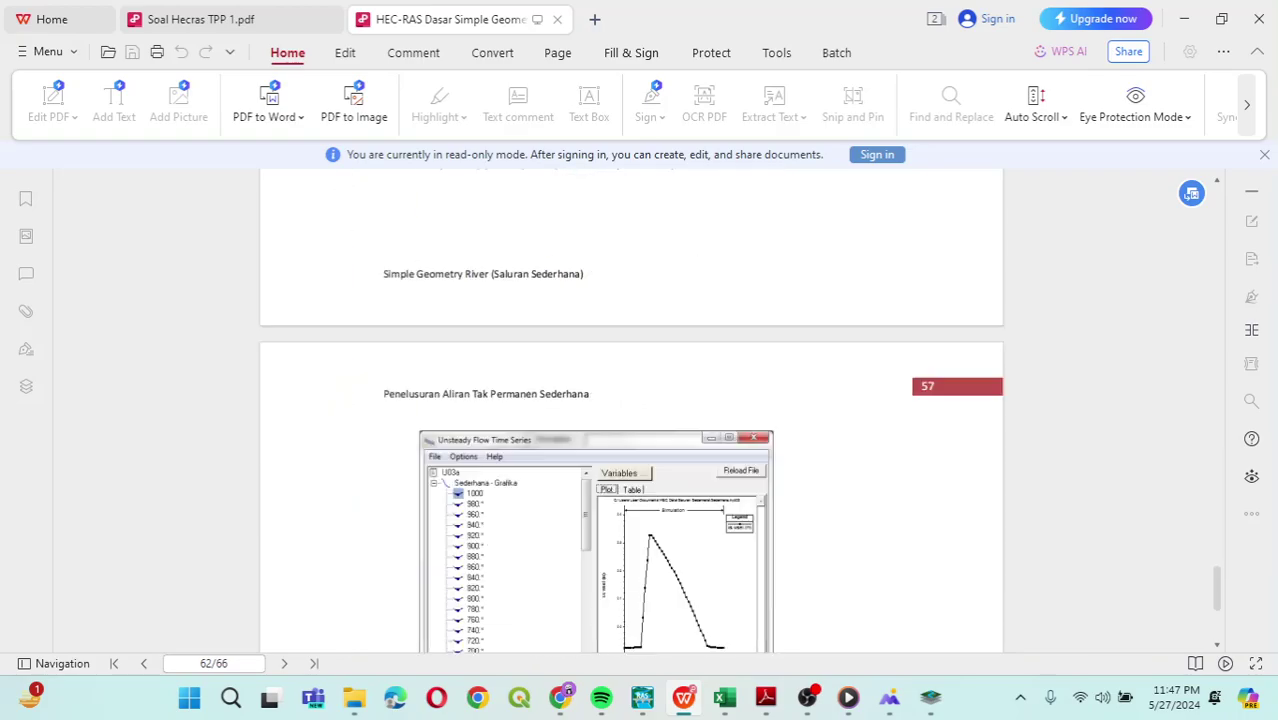
{"action": "scroll", "coordinate": [630, 410], "scroll_direction": "down", "scroll_amount": 10}
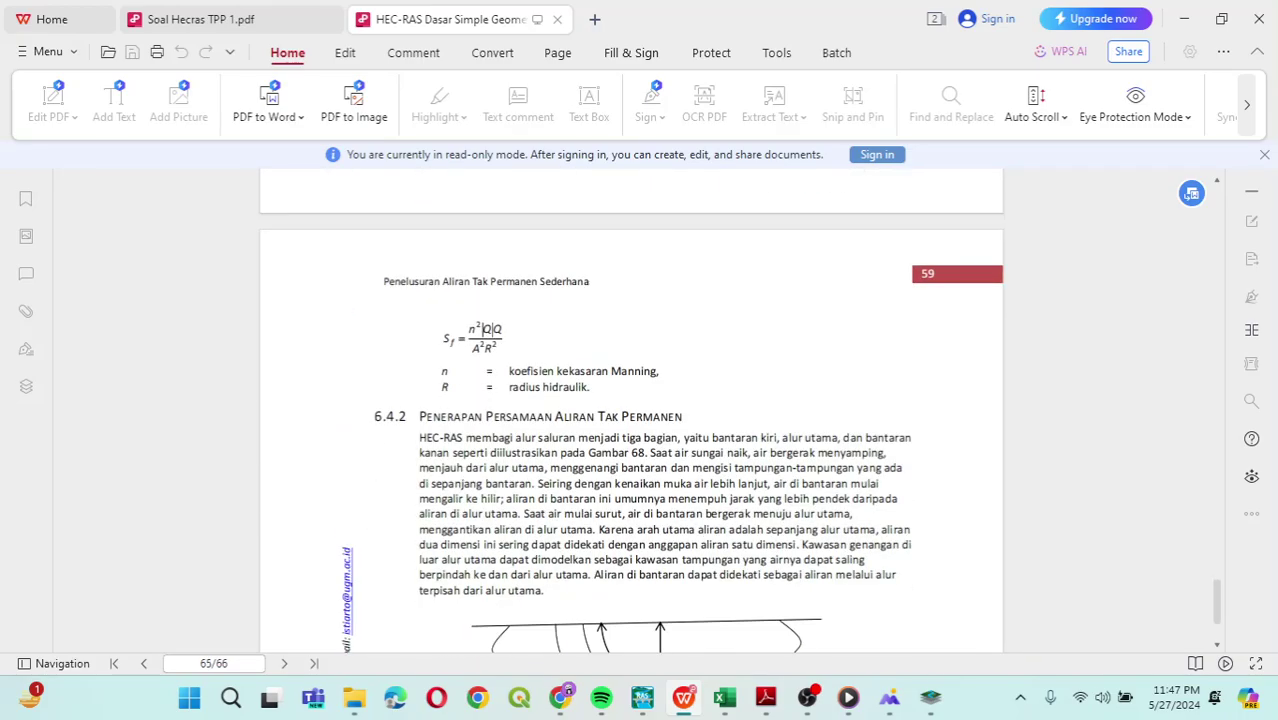
{"action": "scroll", "coordinate": [630, 410], "scroll_direction": "up", "scroll_amount": 10}
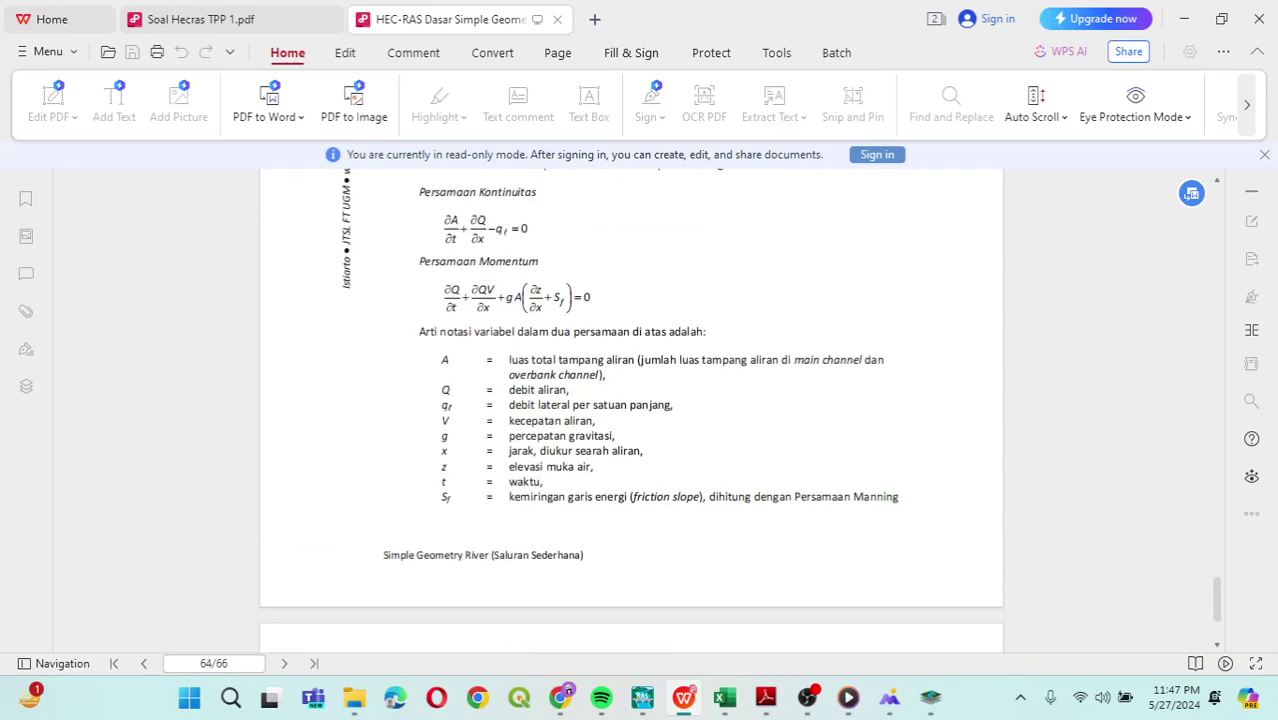
{"action": "left_click_drag", "start_coordinate": [1217, 600], "coordinate": [1217, 195]}
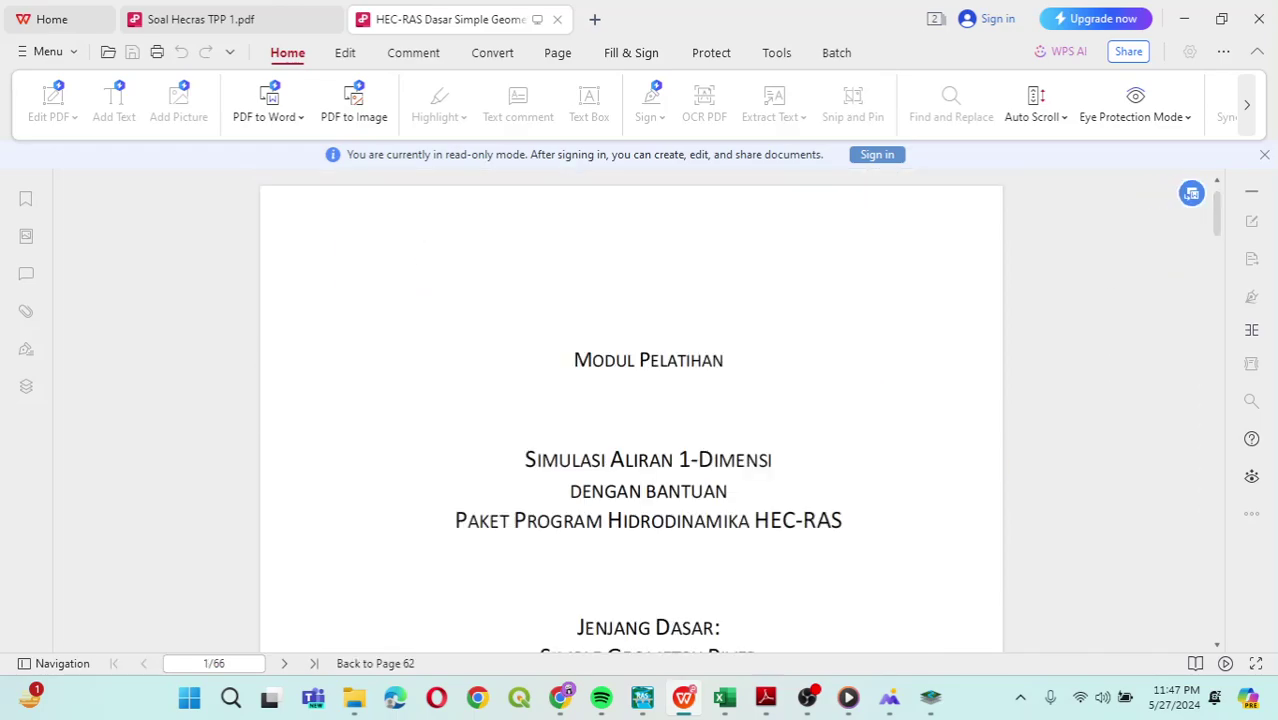
Look through the module's cover, introduction, table of contents and list of figures for the steady flow boundary condition topic.
{"action": "scroll", "coordinate": [630, 410], "scroll_direction": "down", "scroll_amount": 1}
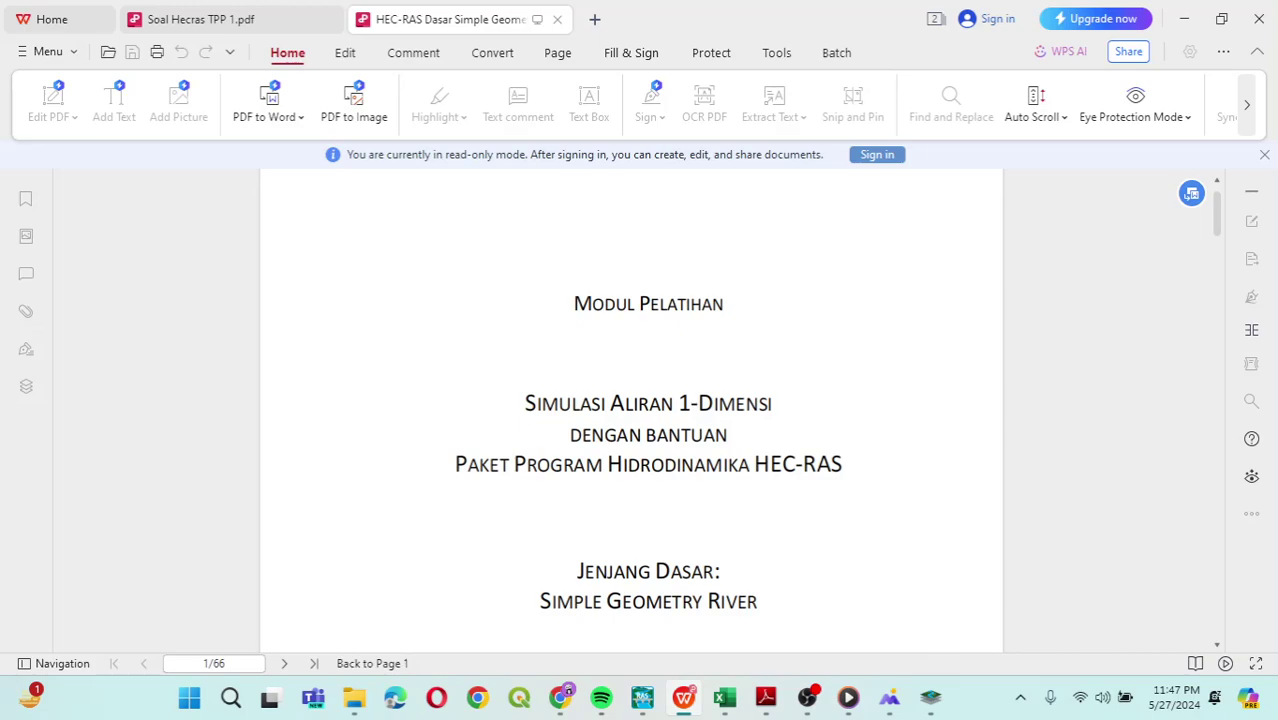
{"action": "scroll", "coordinate": [630, 410], "scroll_direction": "down", "scroll_amount": 1}
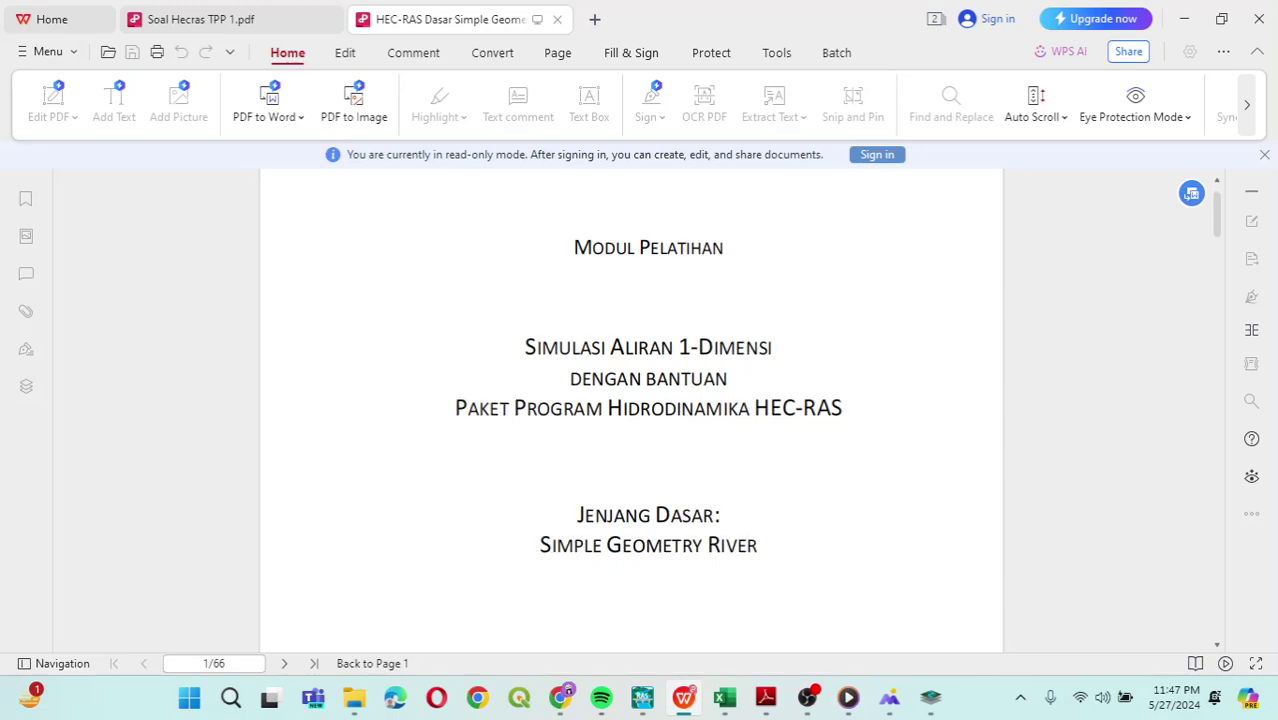
{"action": "scroll", "coordinate": [630, 410], "scroll_direction": "up", "scroll_amount": 2}
{"action": "scroll", "coordinate": [630, 410], "scroll_direction": "down", "scroll_amount": 6}
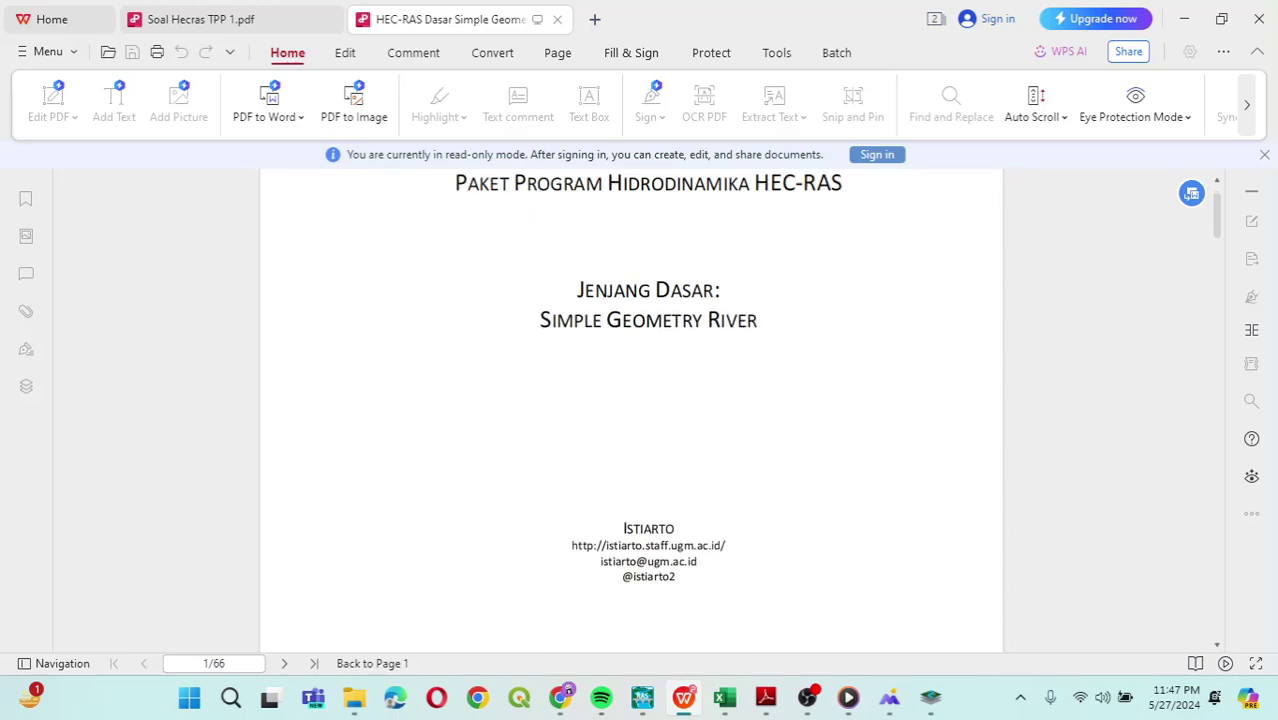
{"action": "scroll", "coordinate": [630, 410], "scroll_direction": "down", "scroll_amount": 14}
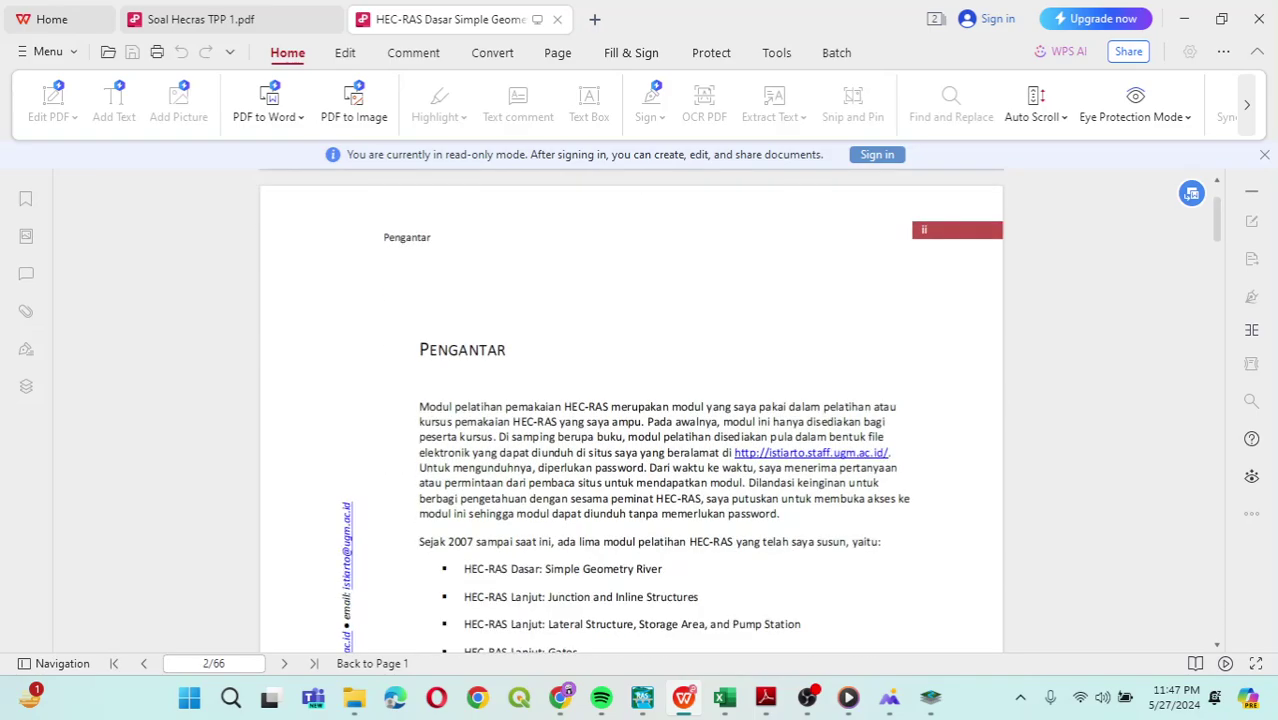
{"action": "scroll", "coordinate": [630, 410], "scroll_direction": "down", "scroll_amount": 5}
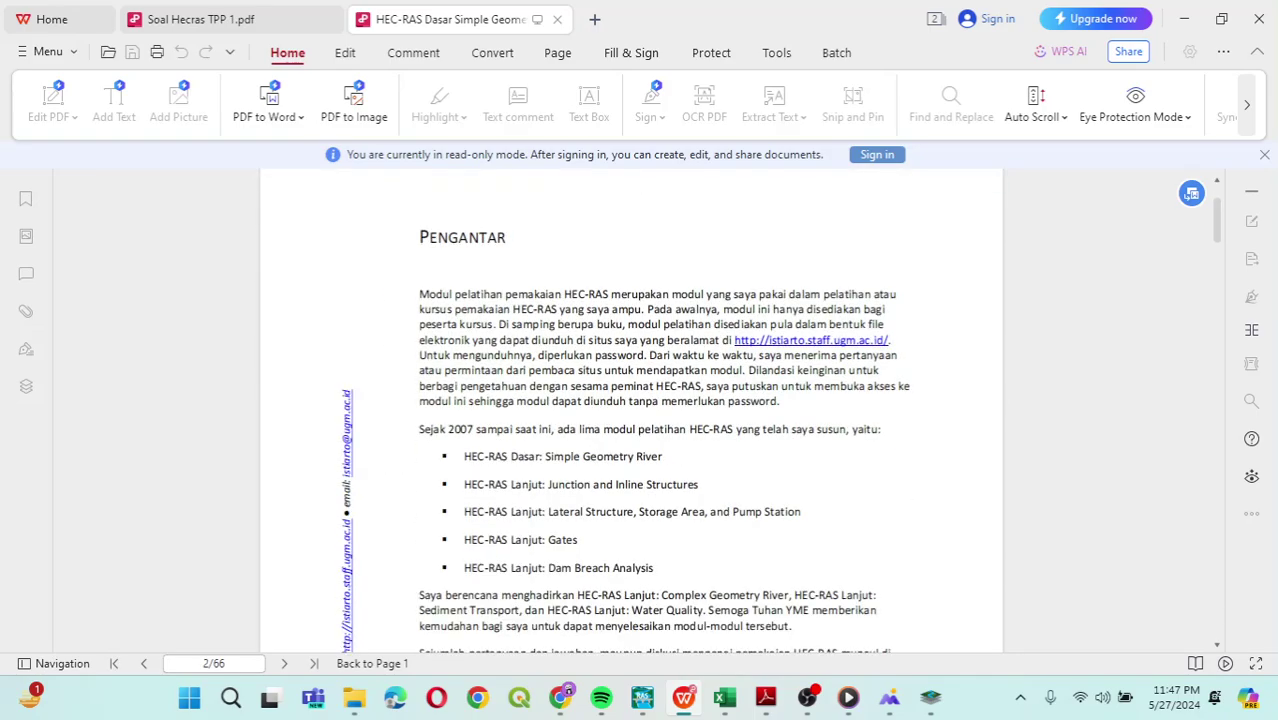
{"action": "scroll", "coordinate": [630, 410], "scroll_direction": "down", "scroll_amount": 3}
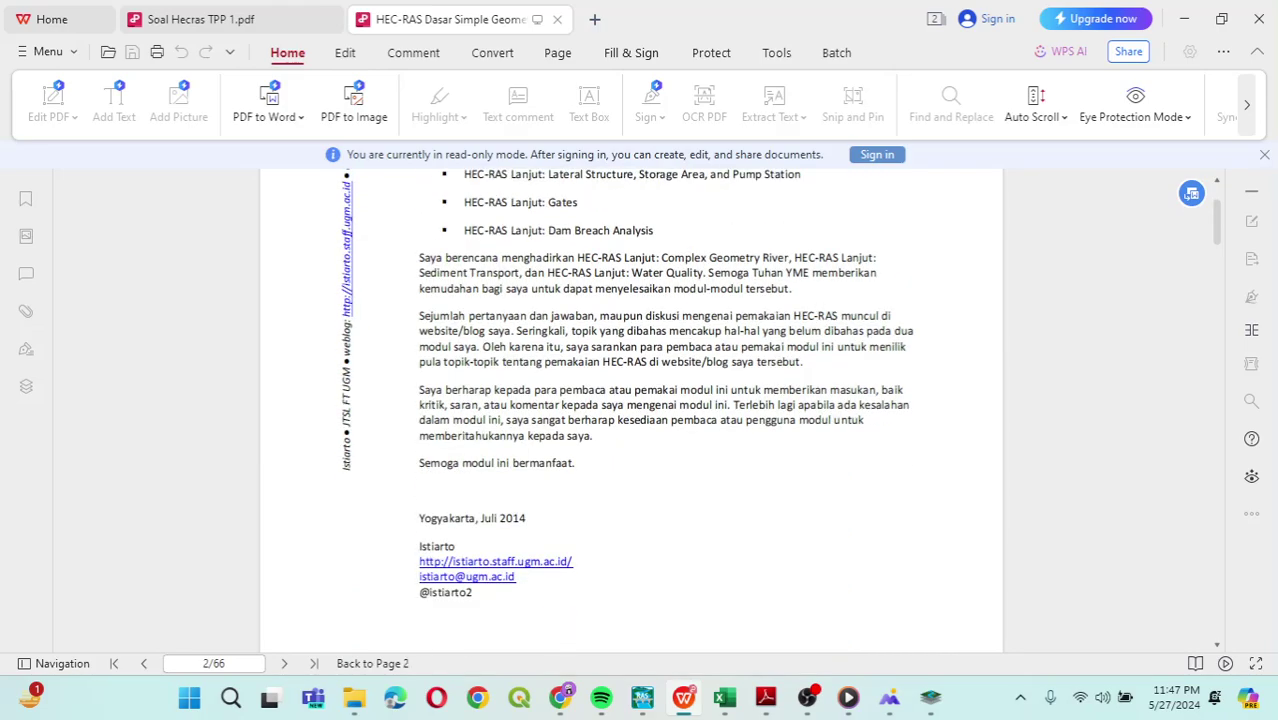
{"action": "scroll", "coordinate": [630, 410], "scroll_direction": "down", "scroll_amount": 14}
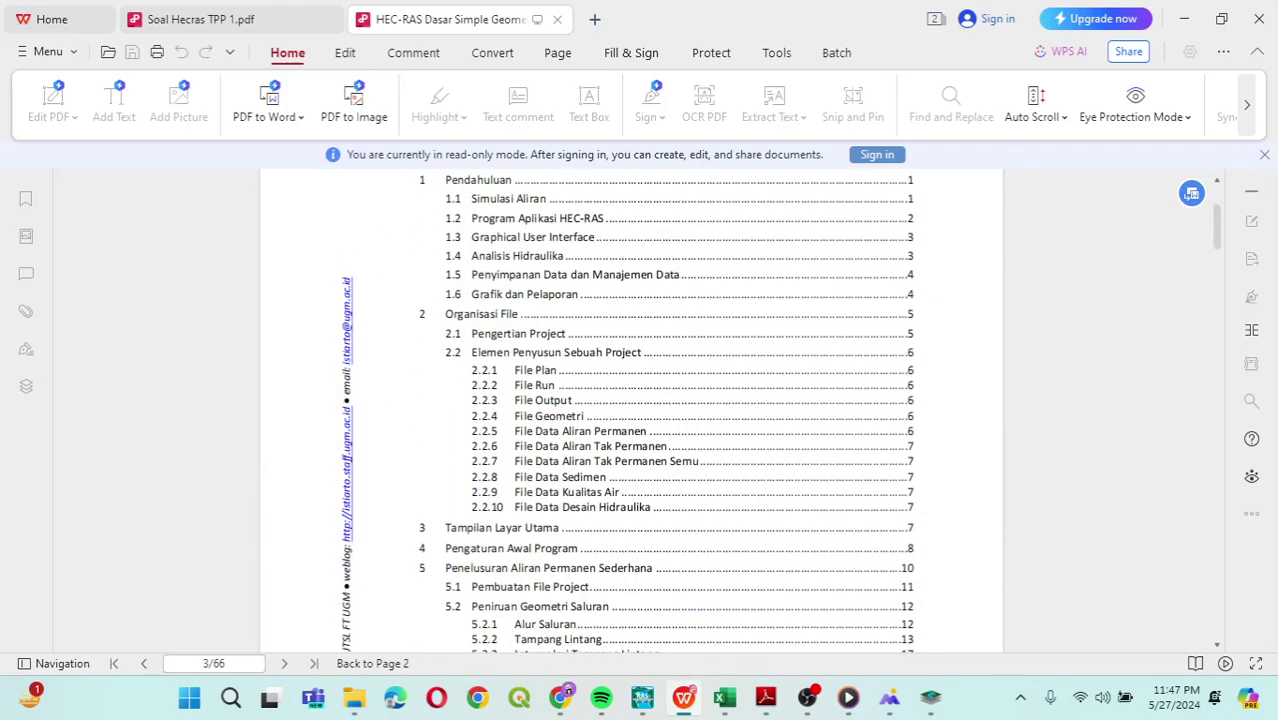
{"action": "scroll", "coordinate": [630, 410], "scroll_direction": "down", "scroll_amount": 4}
{"action": "scroll", "coordinate": [630, 410], "scroll_direction": "down", "scroll_amount": 20}
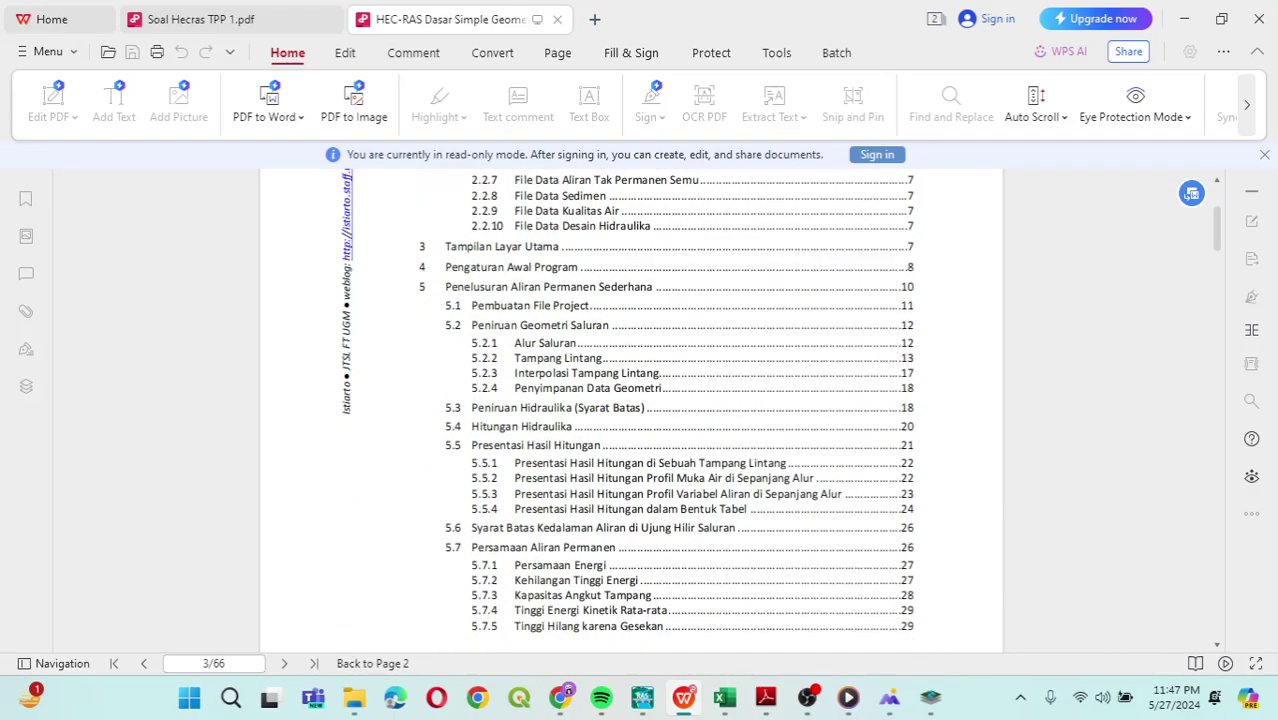
{"action": "scroll", "coordinate": [630, 410], "scroll_direction": "down", "scroll_amount": 20}
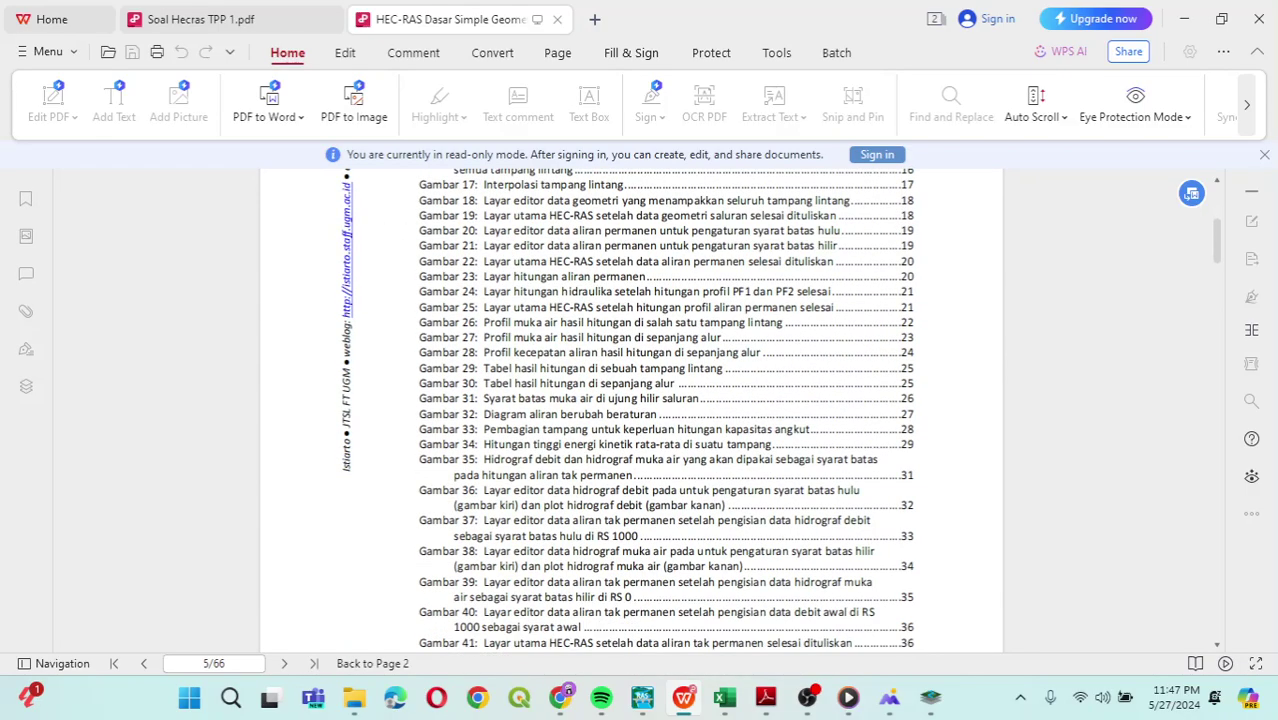
Skim the module's chapters on flow simulation, file organisation and the HEC-RAS main screen.
{"action": "scroll", "coordinate": [630, 410], "scroll_direction": "down", "scroll_amount": 12}
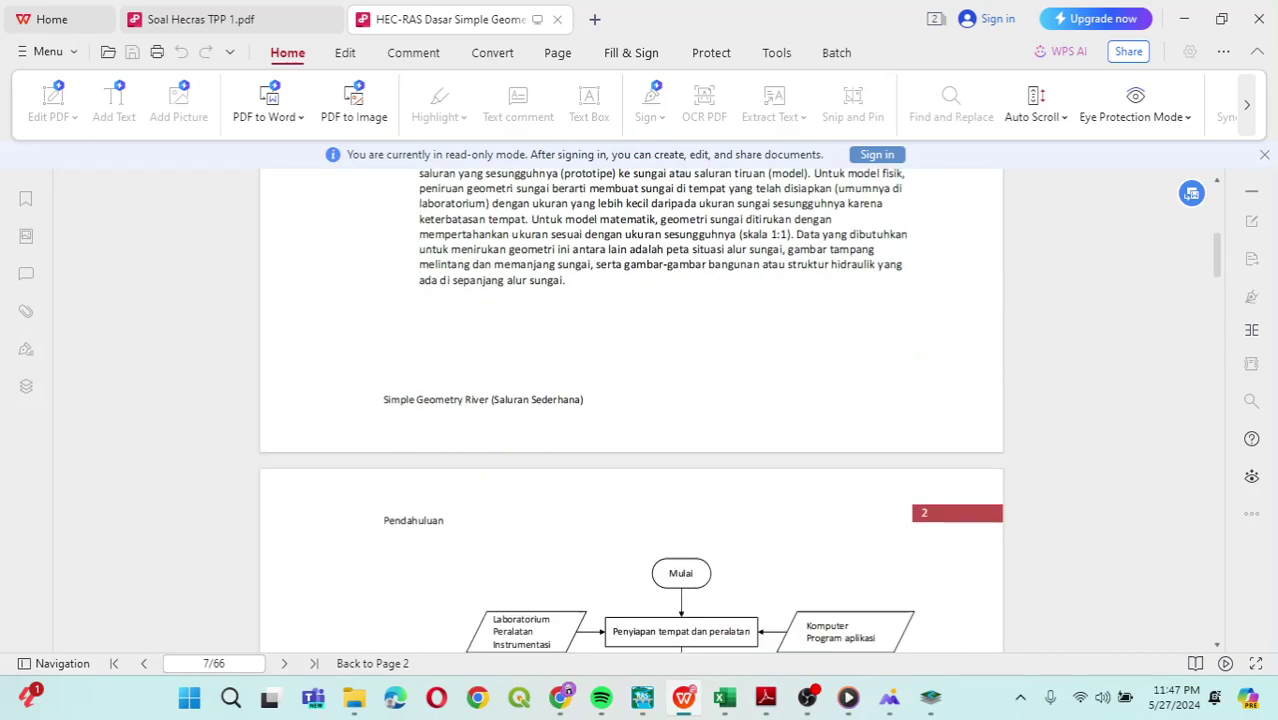
{"action": "scroll", "coordinate": [630, 410], "scroll_direction": "up", "scroll_amount": 4}
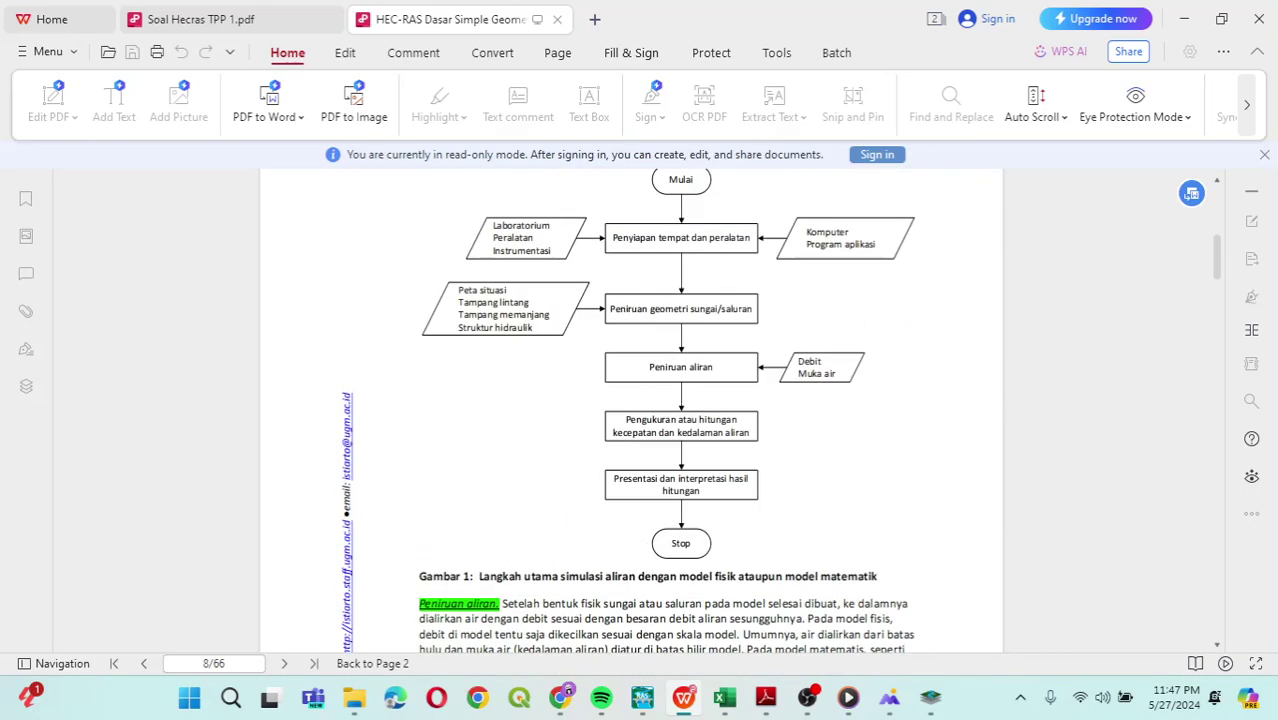
{"action": "scroll", "coordinate": [630, 410], "scroll_direction": "up", "scroll_amount": 8}
{"action": "scroll", "coordinate": [630, 410], "scroll_direction": "down", "scroll_amount": 7}
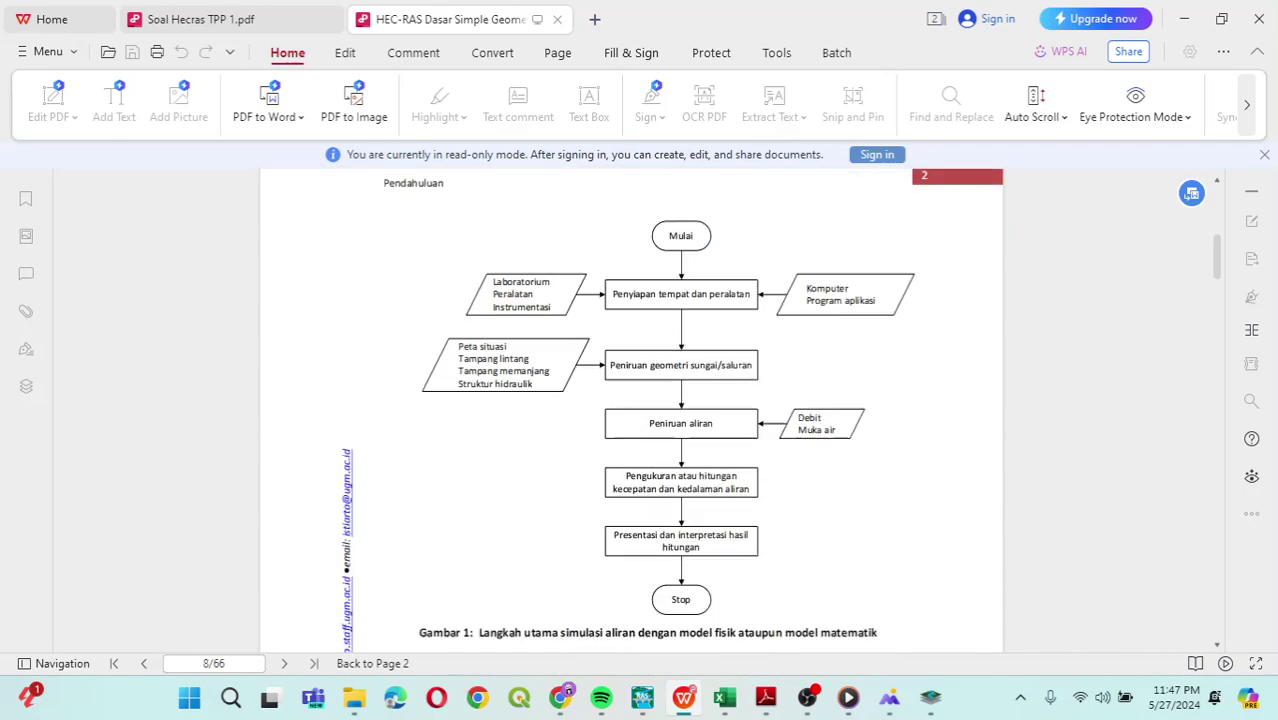
{"action": "scroll", "coordinate": [630, 410], "scroll_direction": "down", "scroll_amount": 10}
{"action": "scroll", "coordinate": [630, 410], "scroll_direction": "down", "scroll_amount": 12}
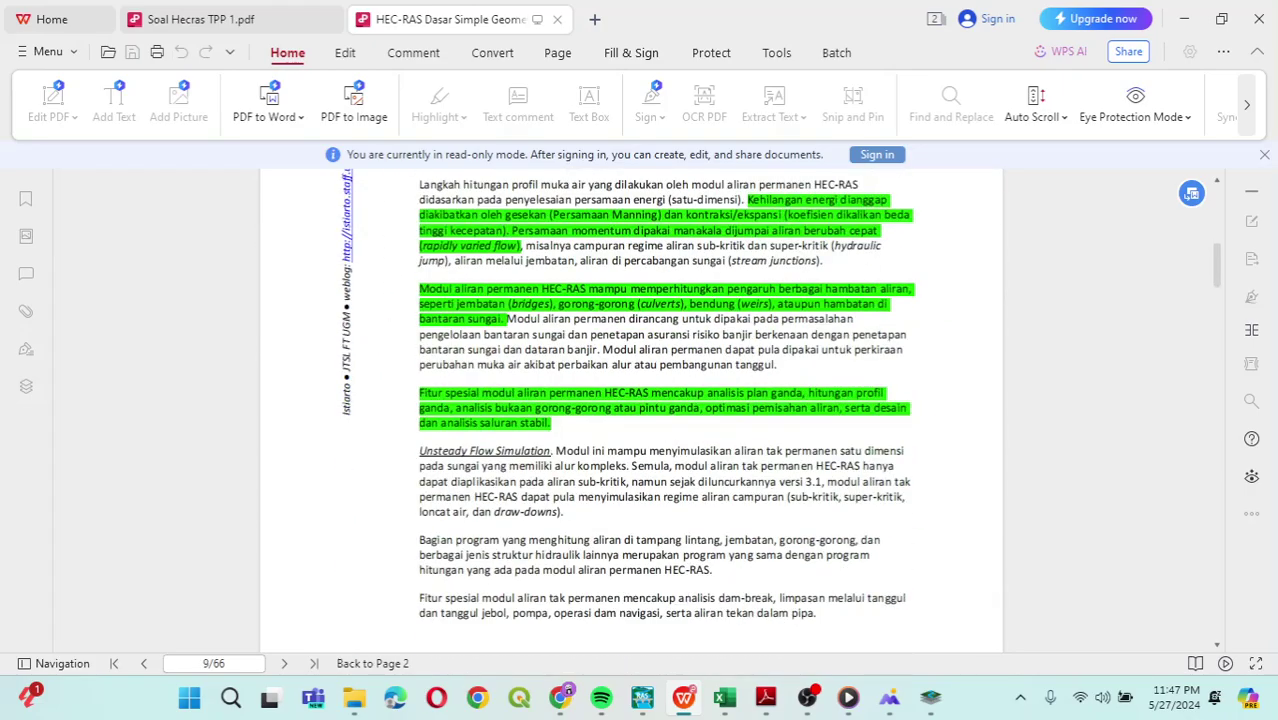
{"action": "scroll", "coordinate": [630, 410], "scroll_direction": "down", "scroll_amount": 10}
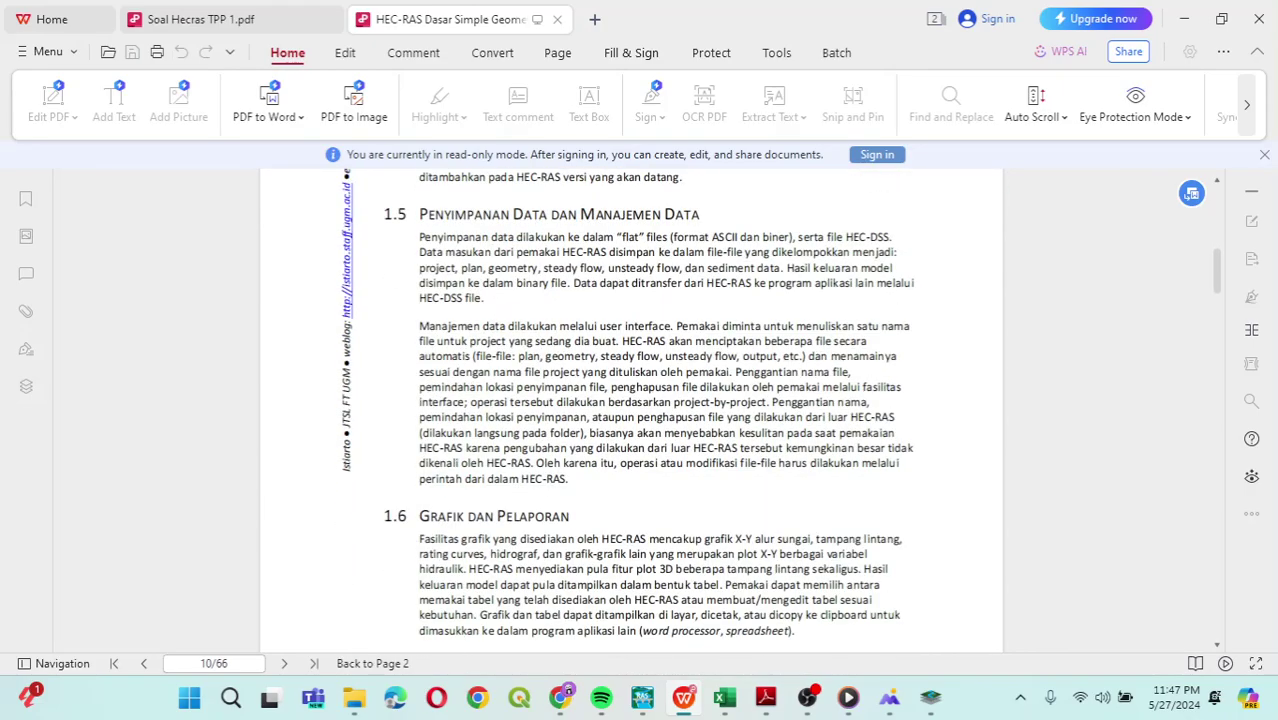
{"action": "scroll", "coordinate": [630, 410], "scroll_direction": "down", "scroll_amount": 10}
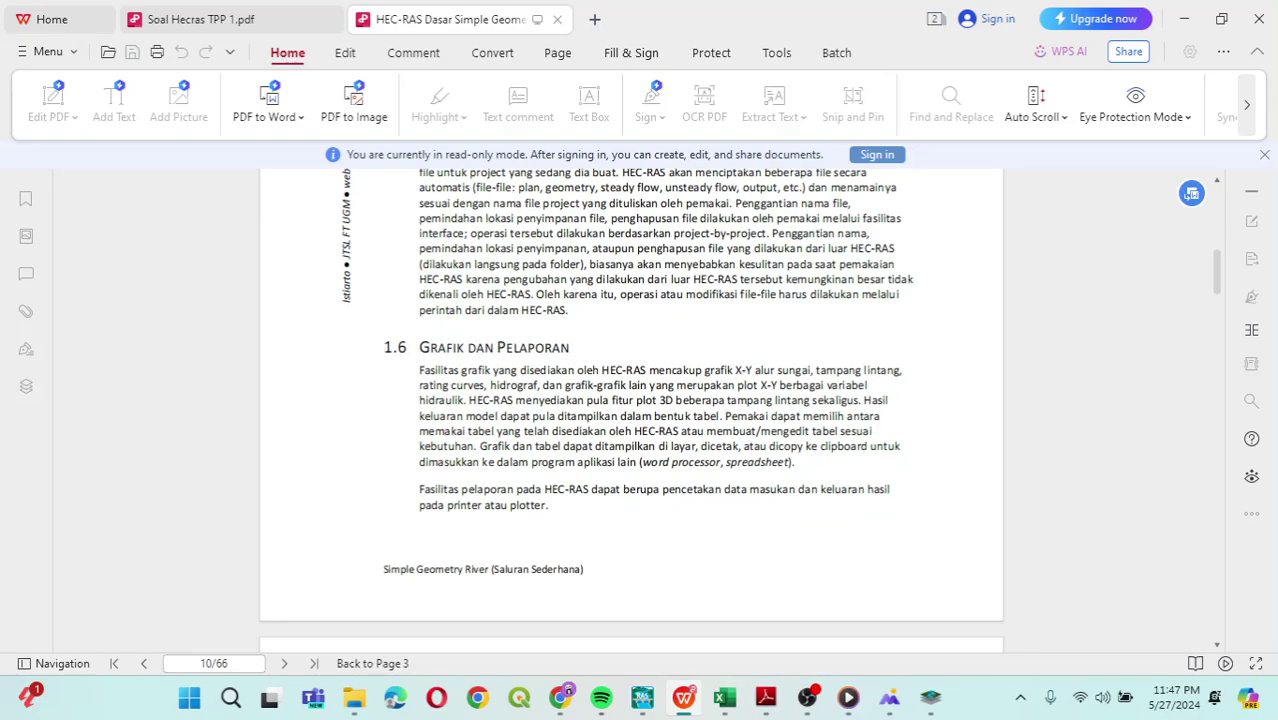
{"action": "scroll", "coordinate": [630, 410], "scroll_direction": "down", "scroll_amount": 12}
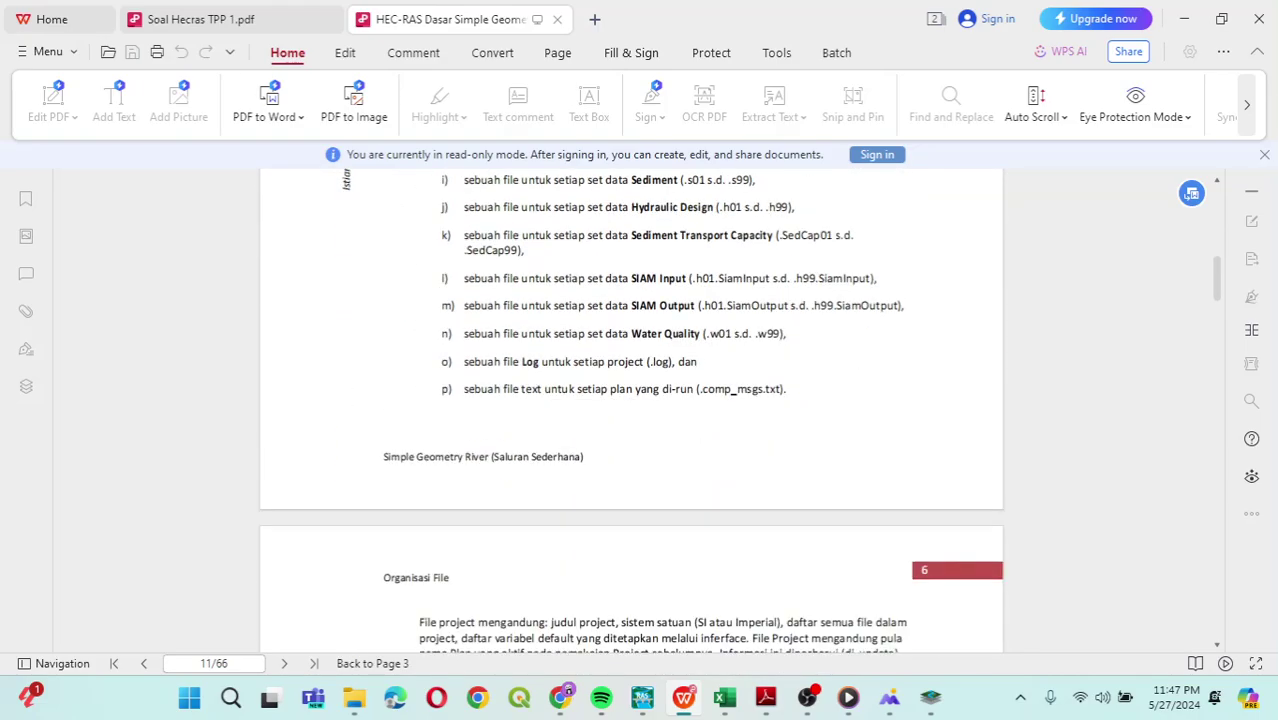
{"action": "scroll", "coordinate": [630, 410], "scroll_direction": "down", "scroll_amount": 10}
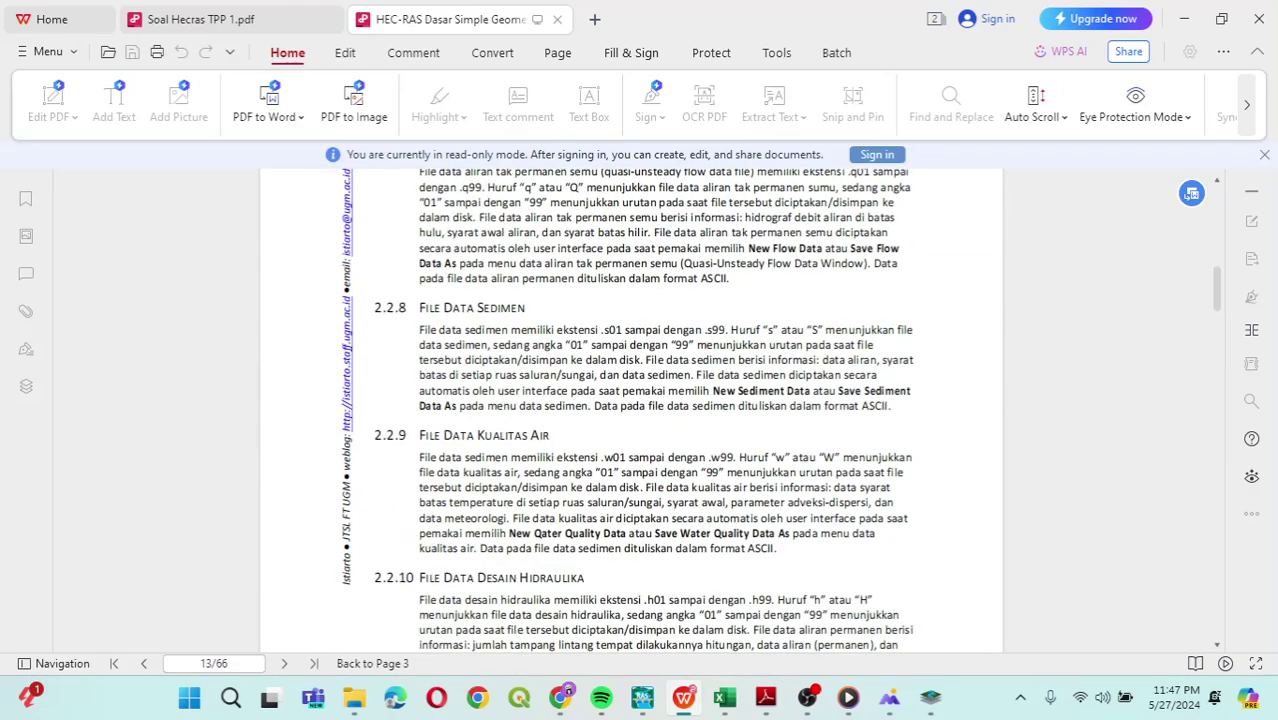
{"action": "scroll", "coordinate": [630, 410], "scroll_direction": "down", "scroll_amount": 10}
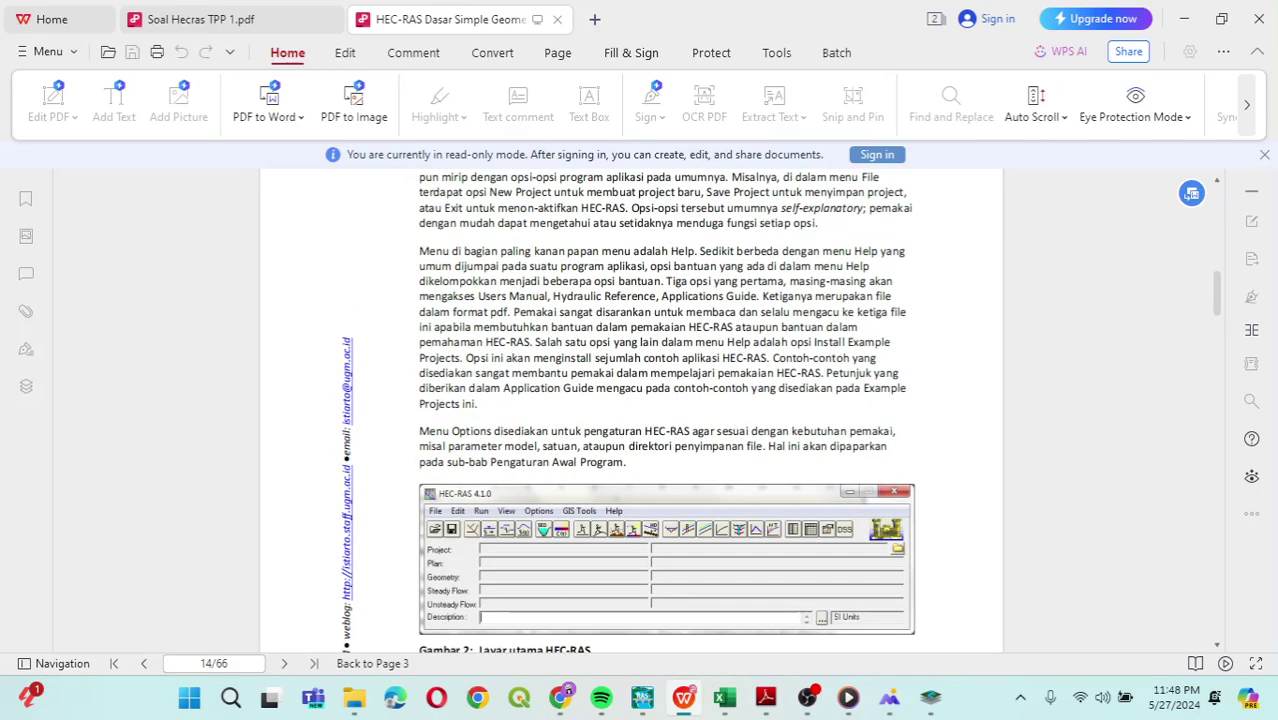
Skim the module from its initial program settings through the simple steady flow example's project and geometry sections to section 5.3.
{"action": "scroll", "coordinate": [630, 410], "scroll_direction": "down", "scroll_amount": 5}
{"action": "scroll", "coordinate": [630, 410], "scroll_direction": "down", "scroll_amount": 3}
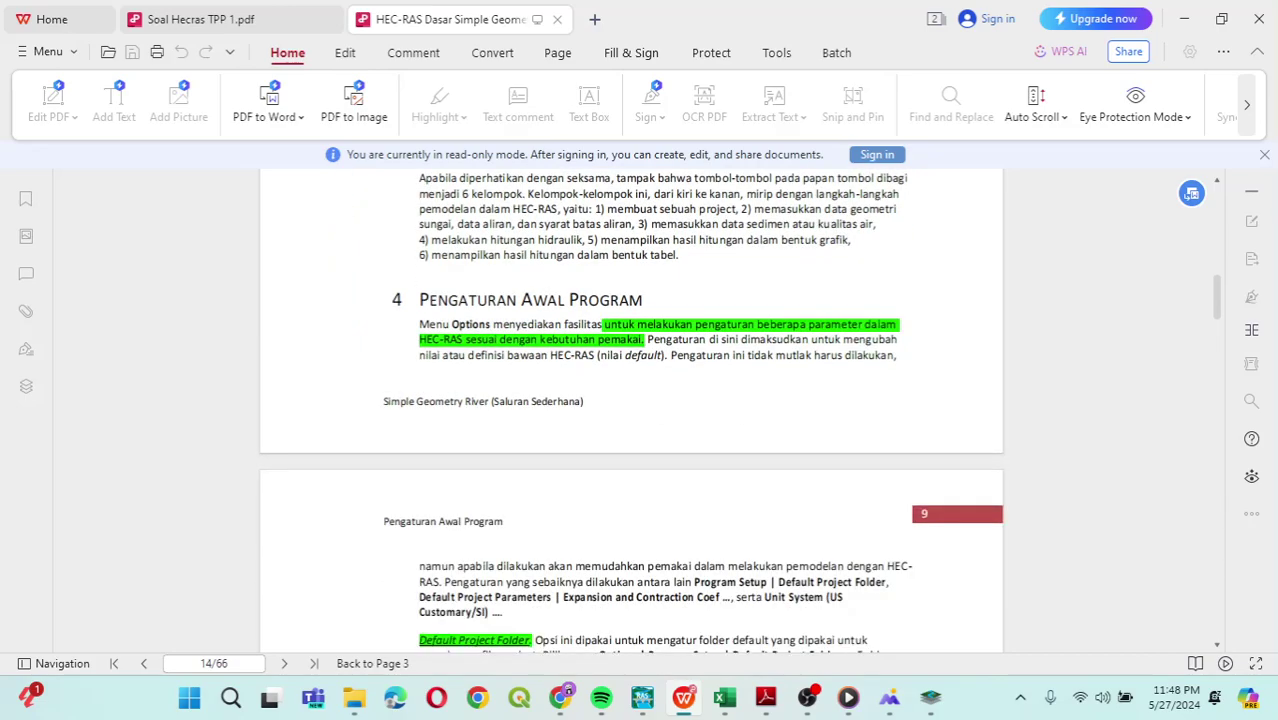
{"action": "scroll", "coordinate": [630, 410], "scroll_direction": "down", "scroll_amount": 4}
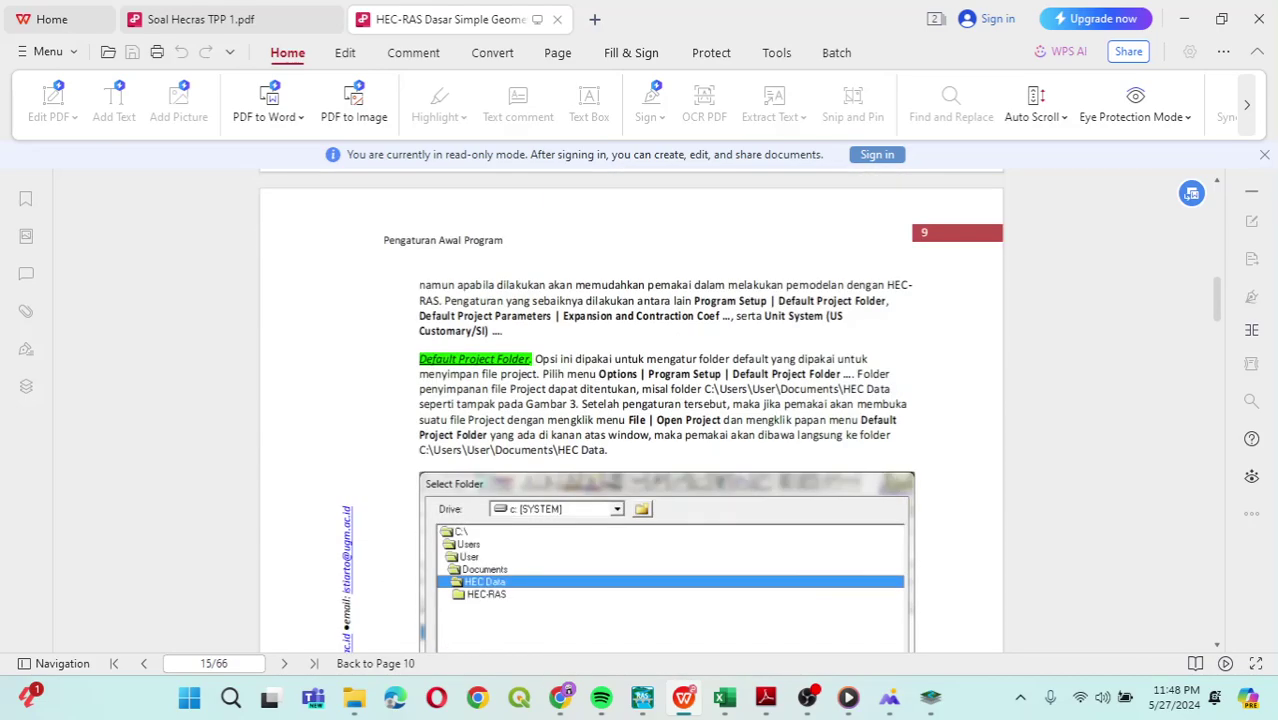
{"action": "scroll", "coordinate": [630, 410], "scroll_direction": "down", "scroll_amount": 10}
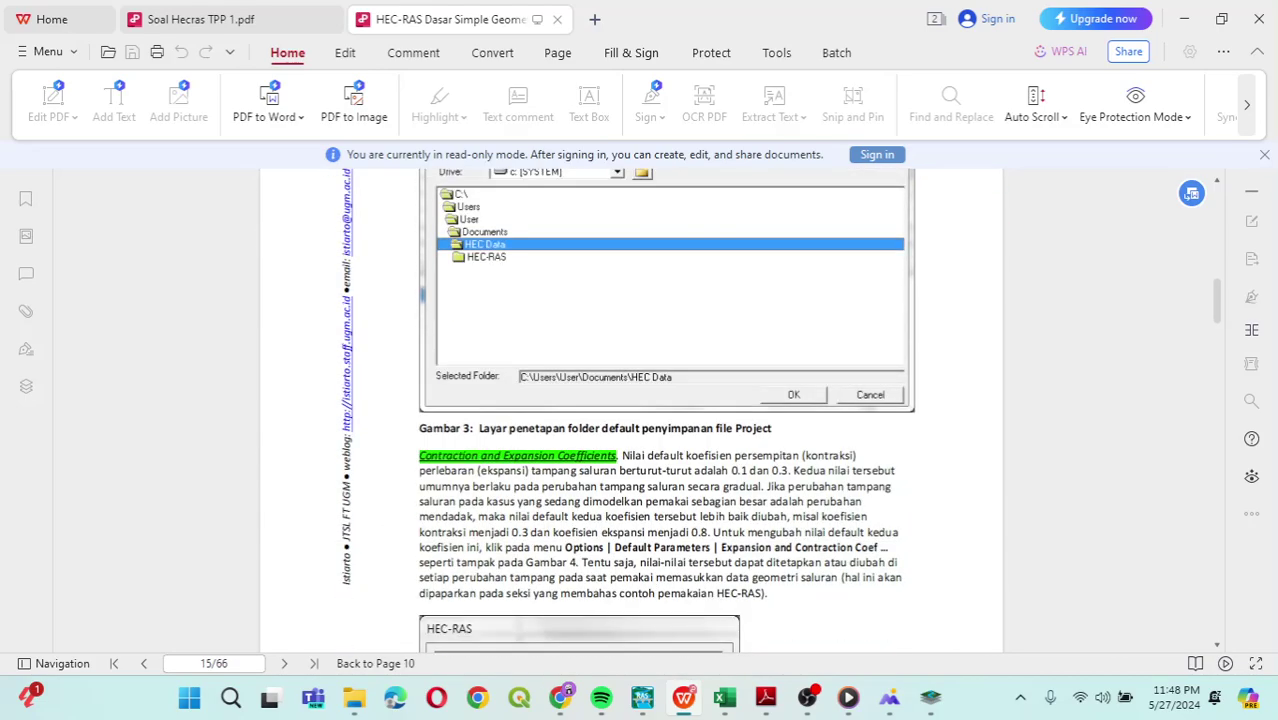
{"action": "scroll", "coordinate": [630, 410], "scroll_direction": "down", "scroll_amount": 5}
{"action": "scroll", "coordinate": [630, 410], "scroll_direction": "down", "scroll_amount": 4}
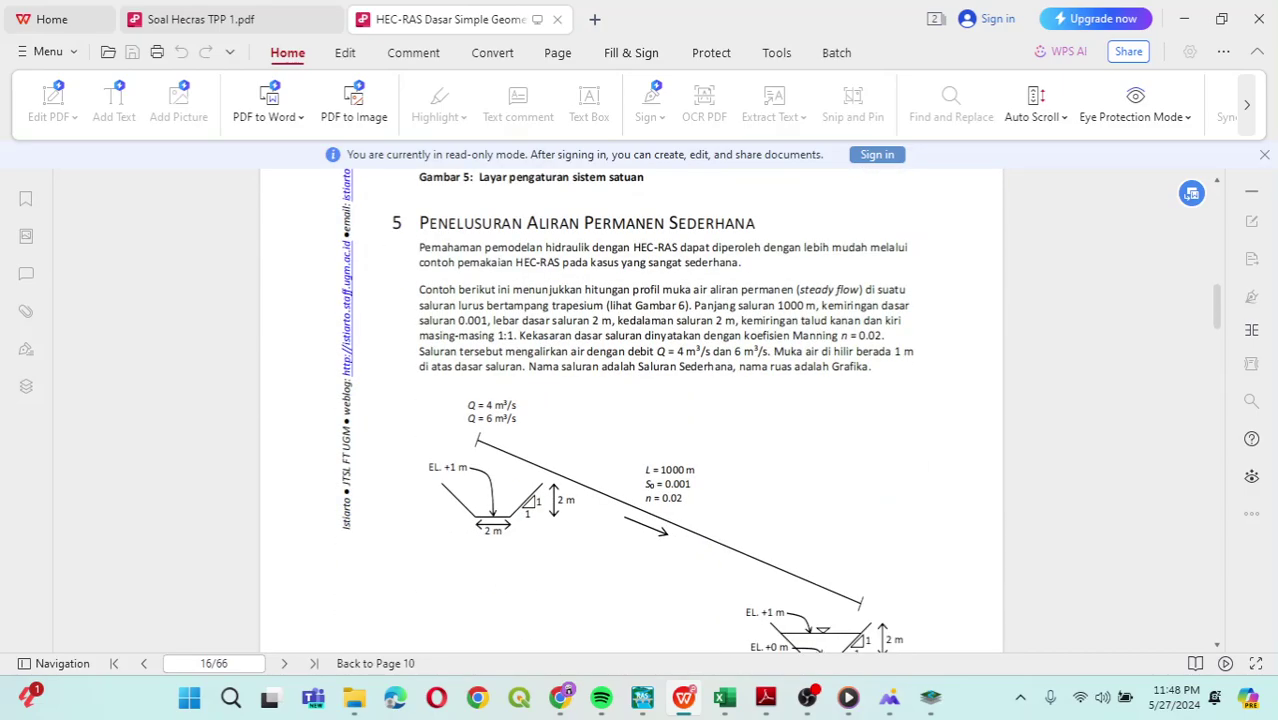
{"action": "scroll", "coordinate": [630, 410], "scroll_direction": "down", "scroll_amount": 1}
{"action": "scroll", "coordinate": [630, 410], "scroll_direction": "down", "scroll_amount": 20}
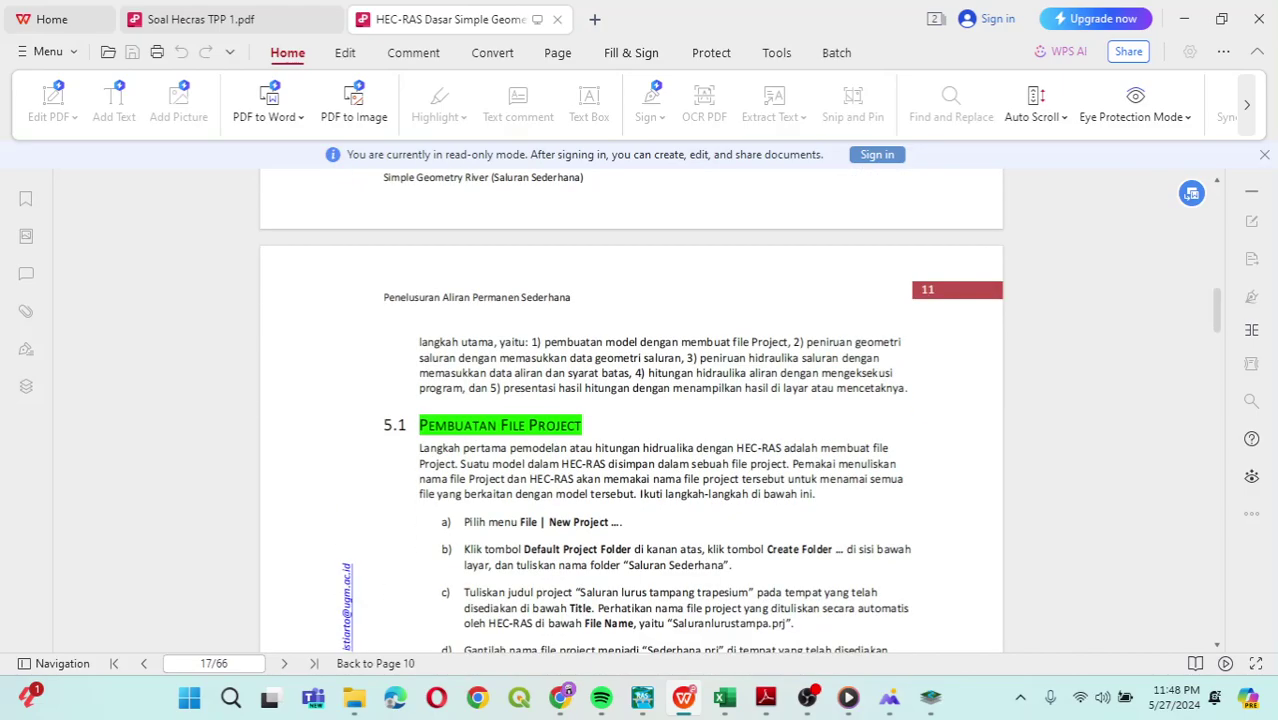
{"action": "scroll", "coordinate": [630, 410], "scroll_direction": "down", "scroll_amount": 20}
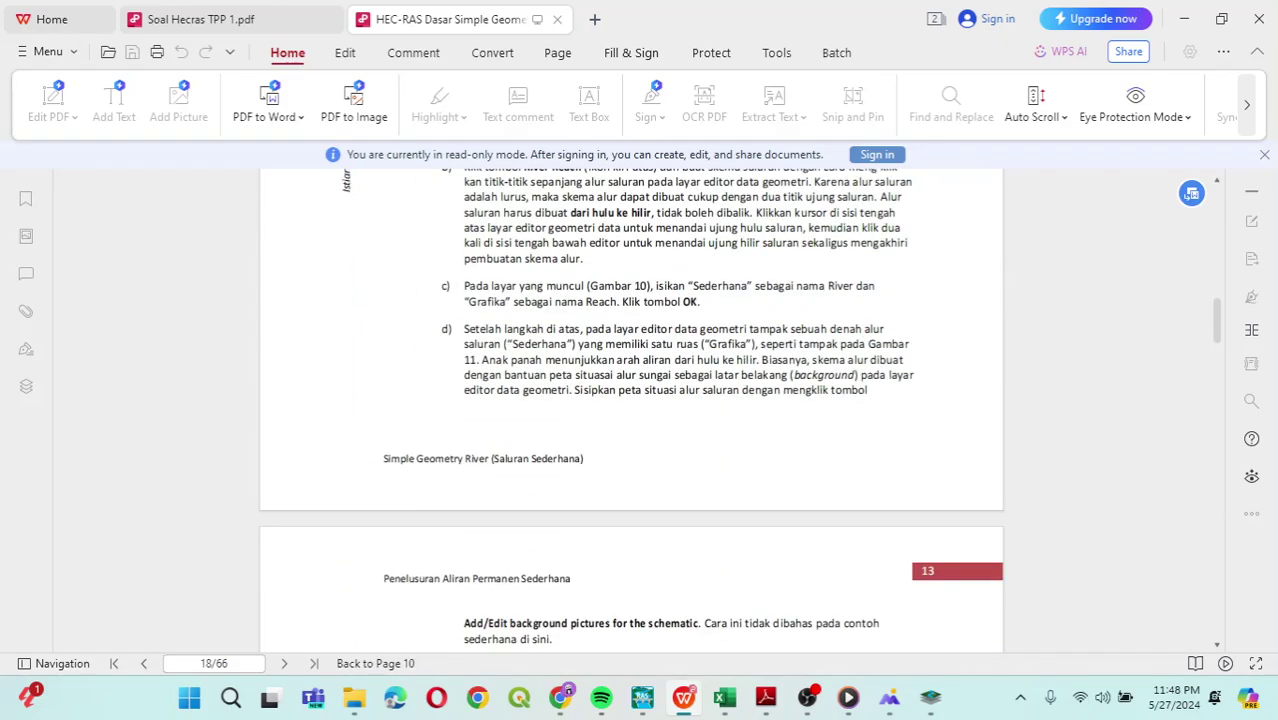
{"action": "scroll", "coordinate": [630, 410], "scroll_direction": "down", "scroll_amount": 20}
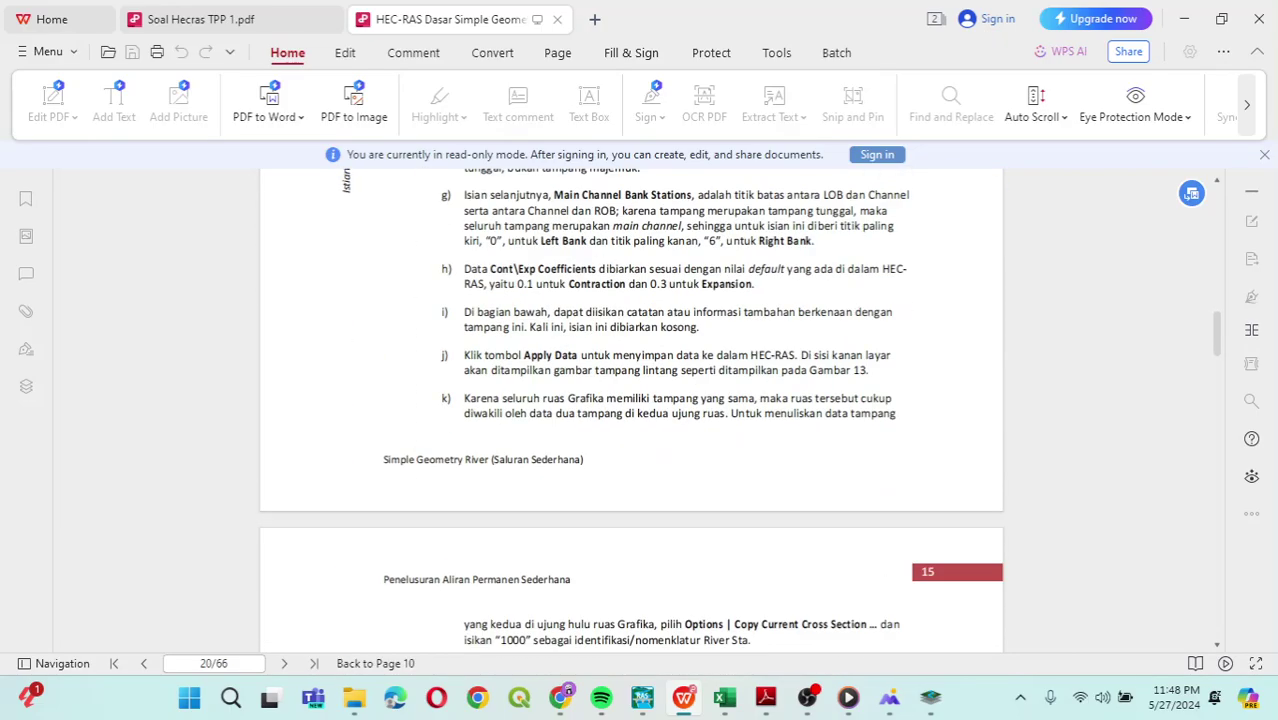
{"action": "scroll", "coordinate": [630, 410], "scroll_direction": "down", "scroll_amount": 20}
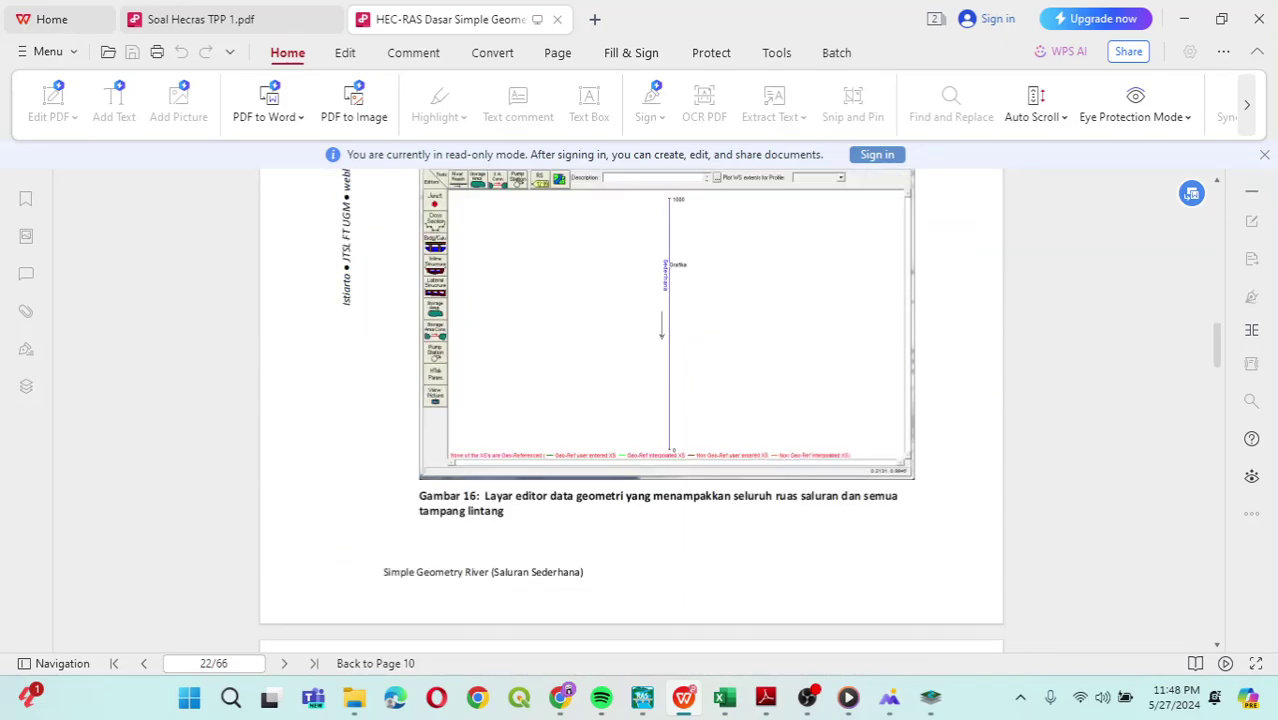
{"action": "scroll", "coordinate": [630, 410], "scroll_direction": "down", "scroll_amount": 10}
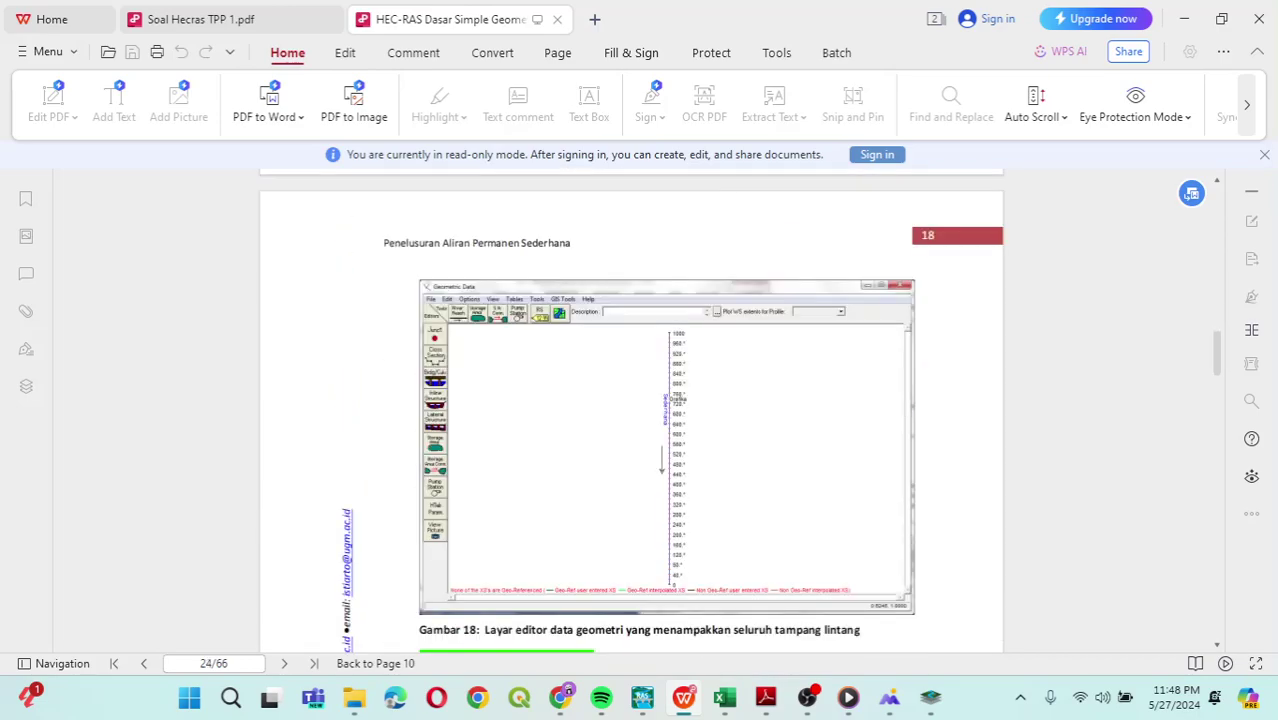
{"action": "scroll", "coordinate": [630, 410], "scroll_direction": "down", "scroll_amount": 5}
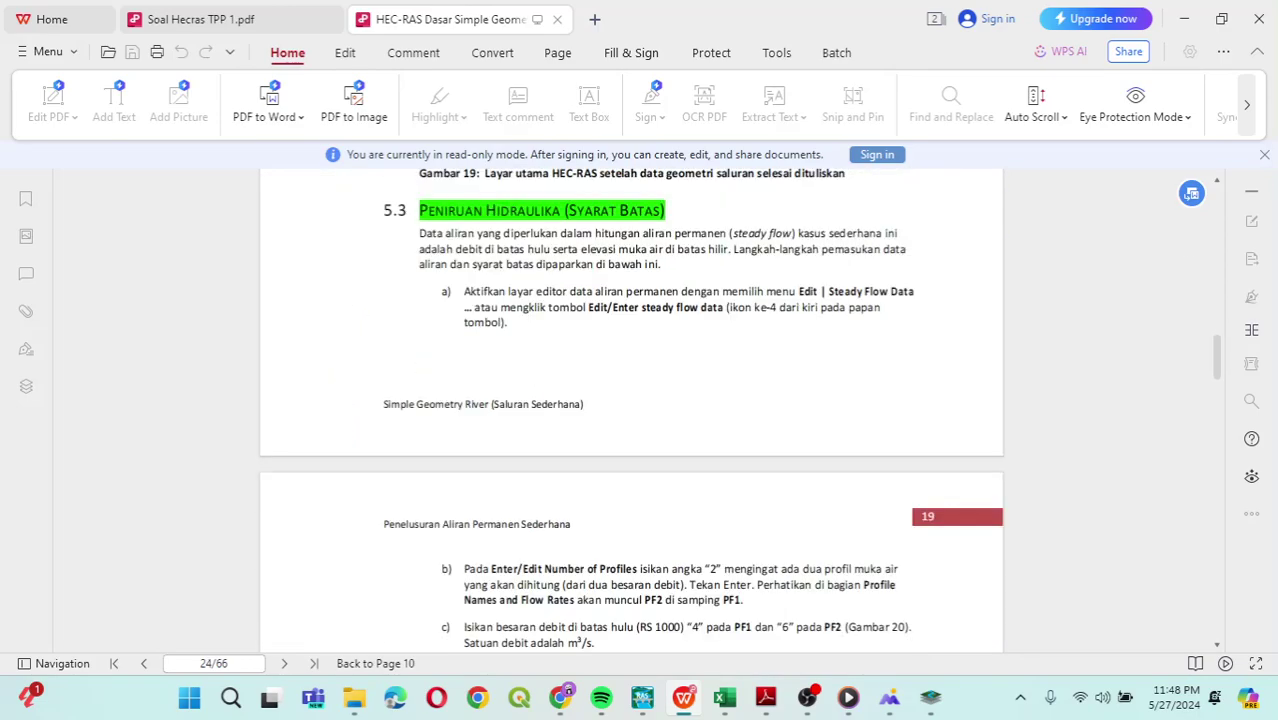
Examine how section 5.3 and Figures 20 and 21 define the upstream and downstream steady flow boundary conditions.
{"action": "scroll", "coordinate": [630, 410], "scroll_direction": "down", "scroll_amount": 3}
{"action": "scroll", "coordinate": [630, 410], "scroll_direction": "down", "scroll_amount": 7}
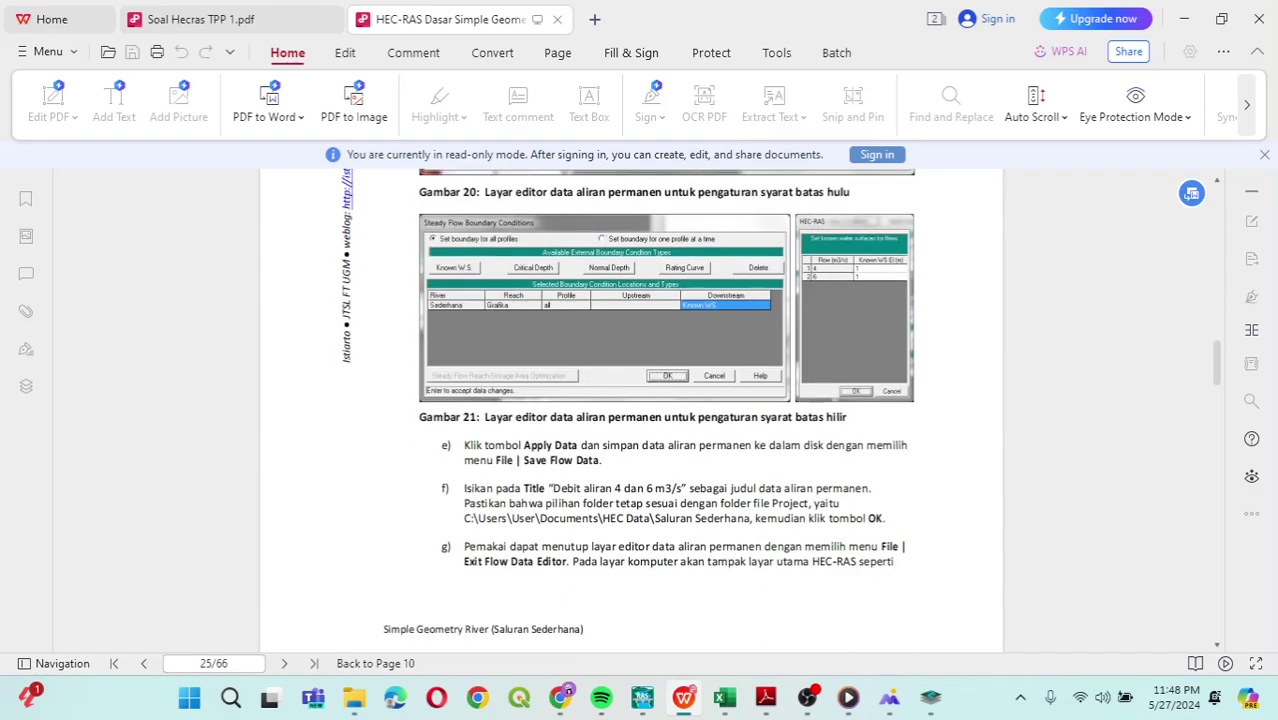
{"action": "scroll", "coordinate": [630, 410], "scroll_direction": "down", "scroll_amount": 8}
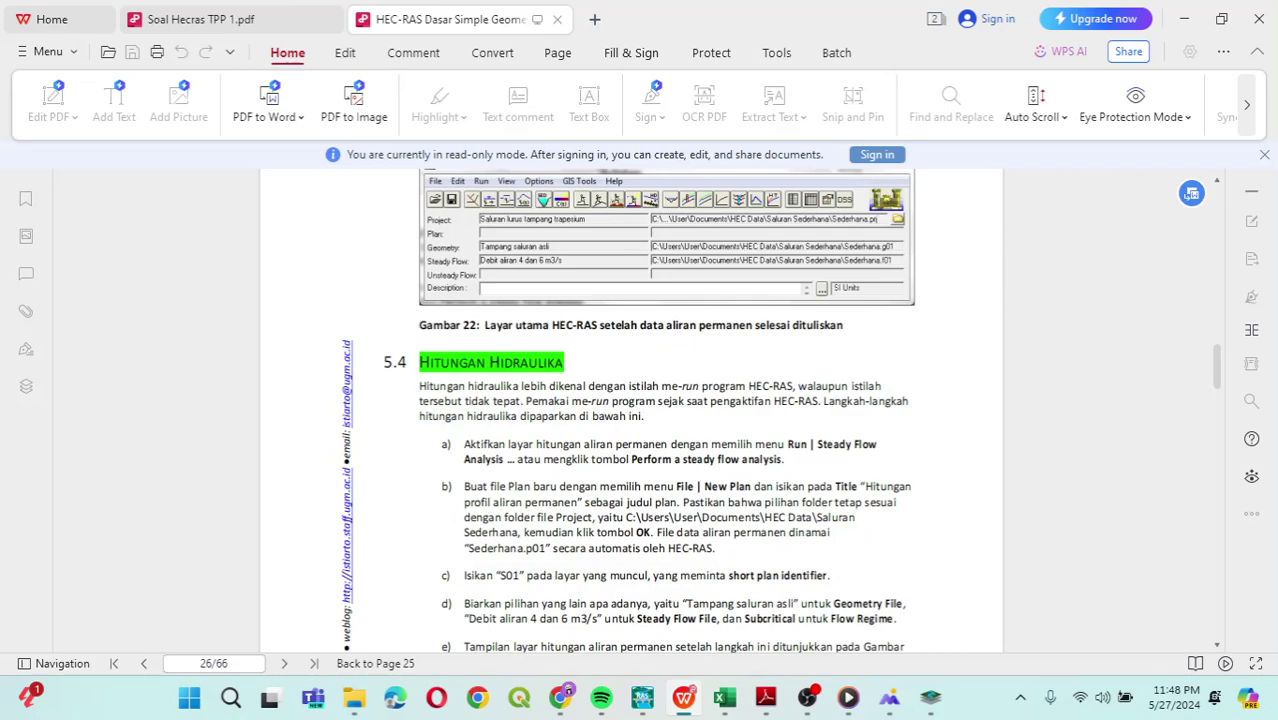
{"action": "scroll", "coordinate": [630, 410], "scroll_direction": "up", "scroll_amount": 11}
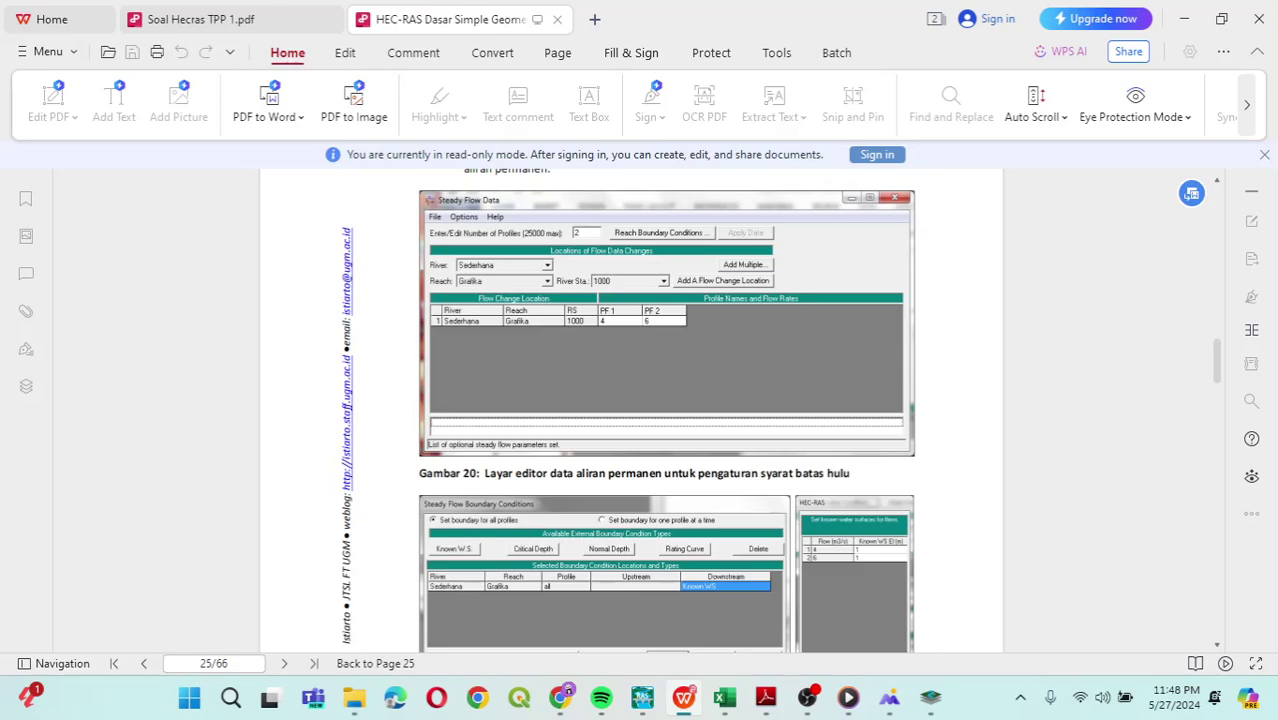
{"action": "scroll", "coordinate": [630, 410], "scroll_direction": "down", "scroll_amount": 1}
{"action": "scroll", "coordinate": [630, 410], "scroll_direction": "down", "scroll_amount": 2}
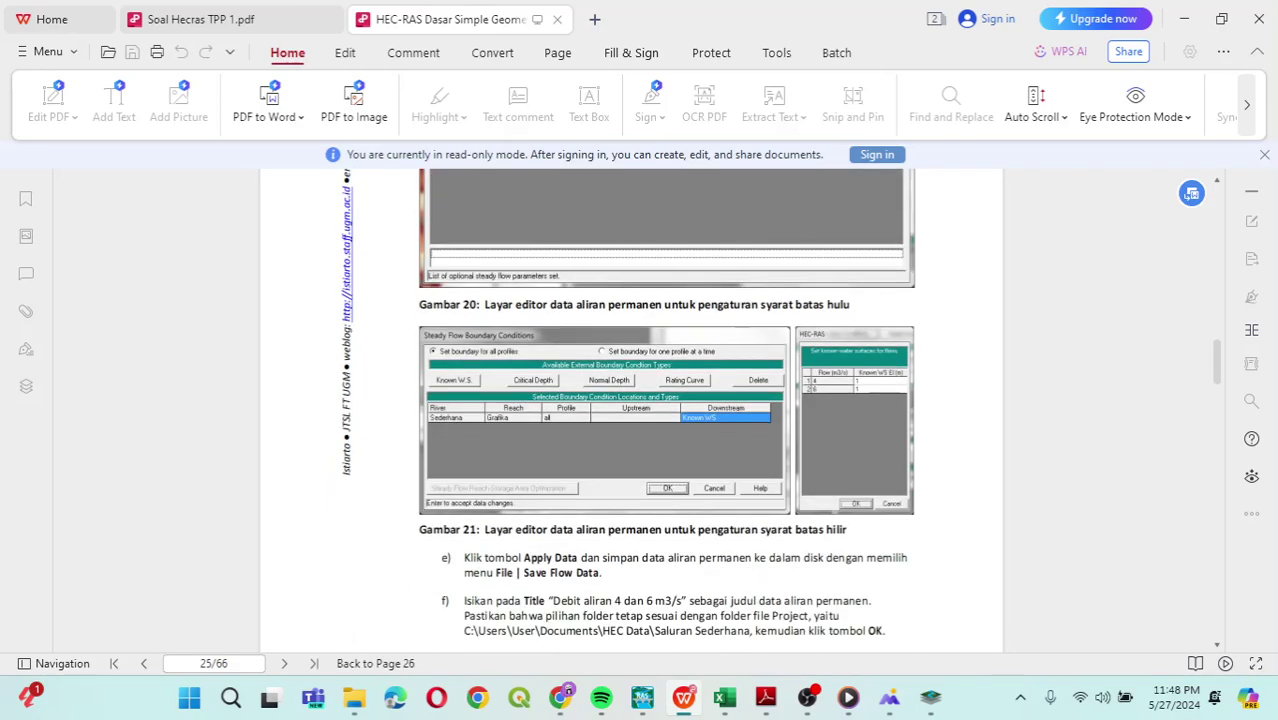
{"action": "scroll", "coordinate": [630, 410], "scroll_direction": "down", "scroll_amount": 2}
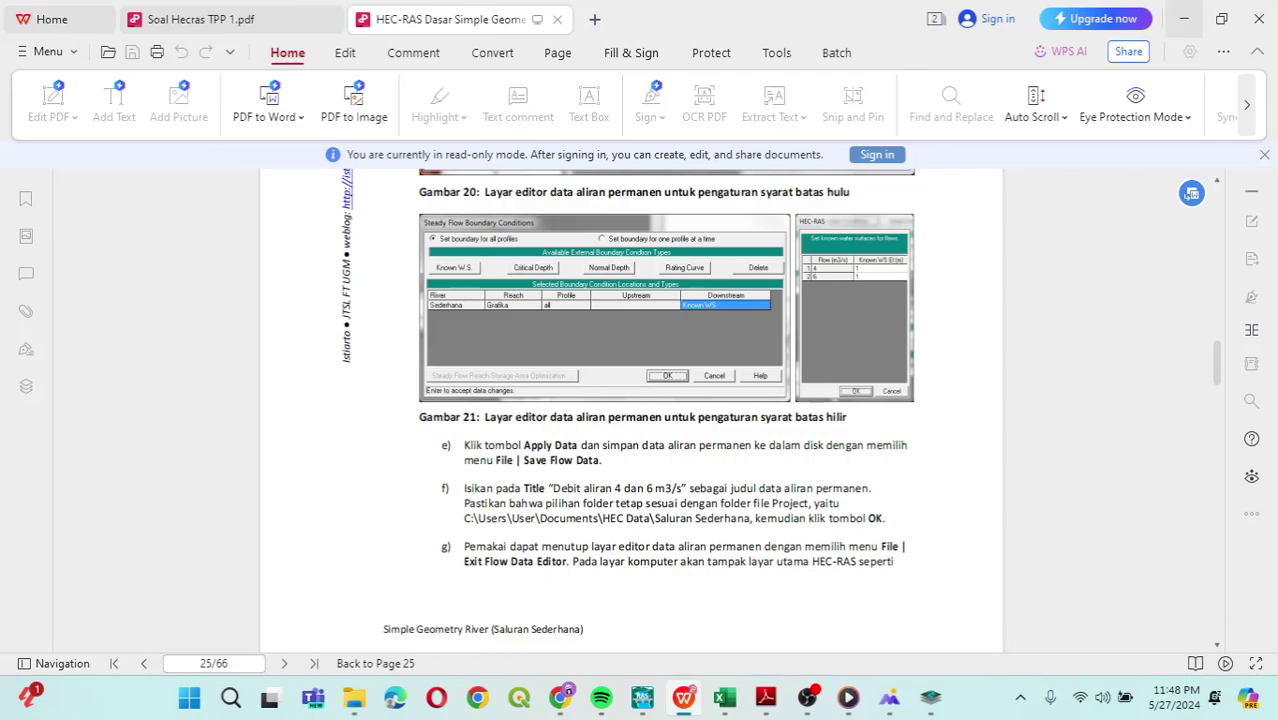
Return to the HEC-RAS steady flow boundary conditions and check the Known W.S. value in the Data Debit Excel workbook.
{"action": "left_click", "coordinate": [1184, 18]}
{"action": "left_click", "coordinate": [968, 198]}
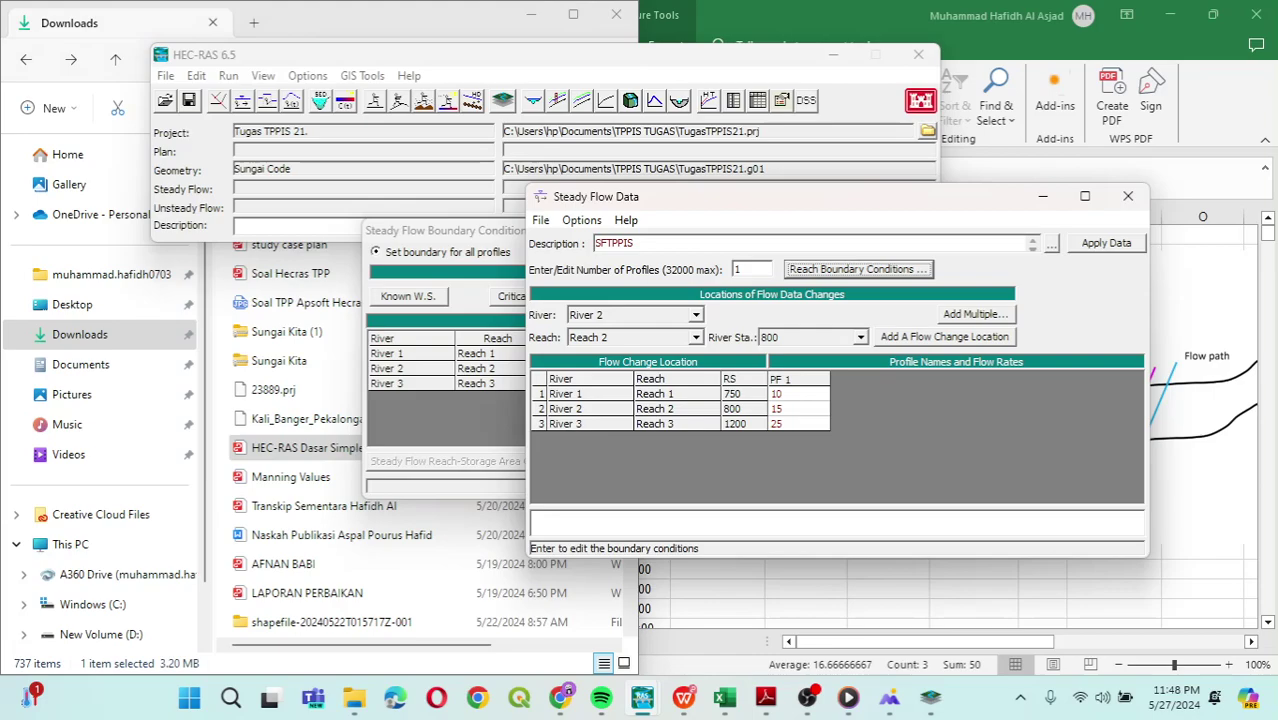
{"action": "left_click", "coordinate": [445, 231]}
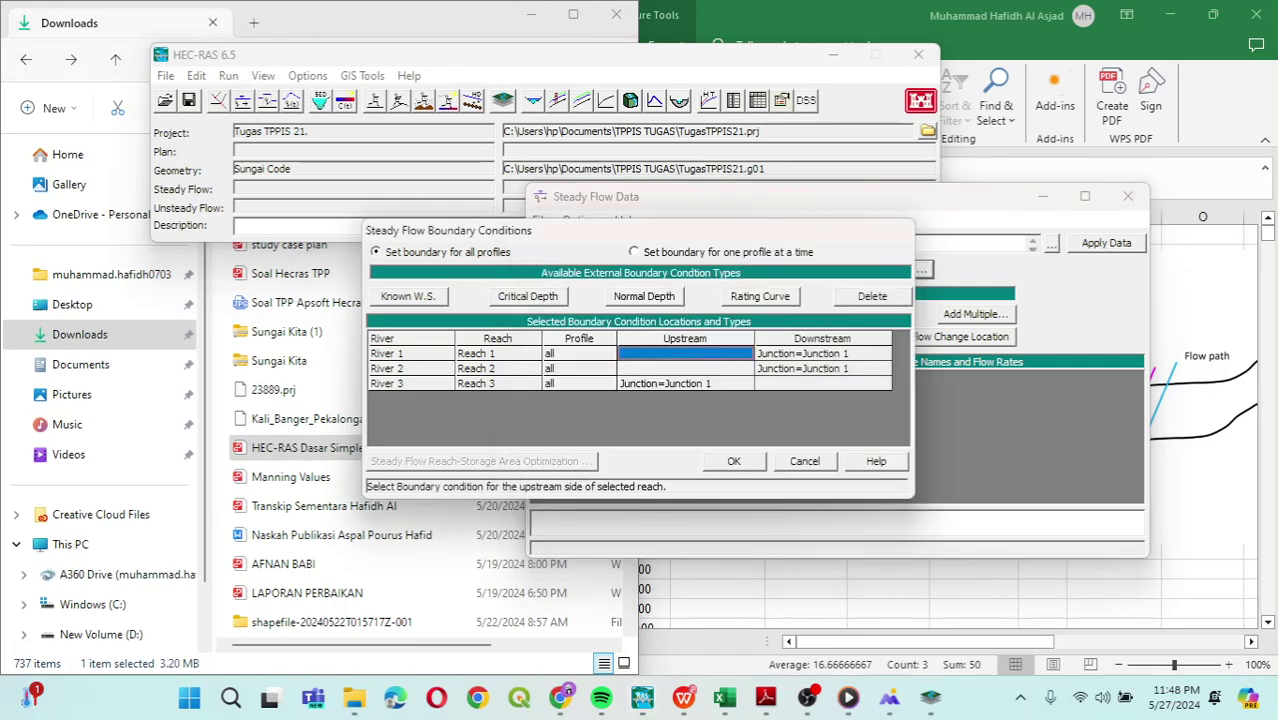
{"action": "left_click", "coordinate": [725, 697]}
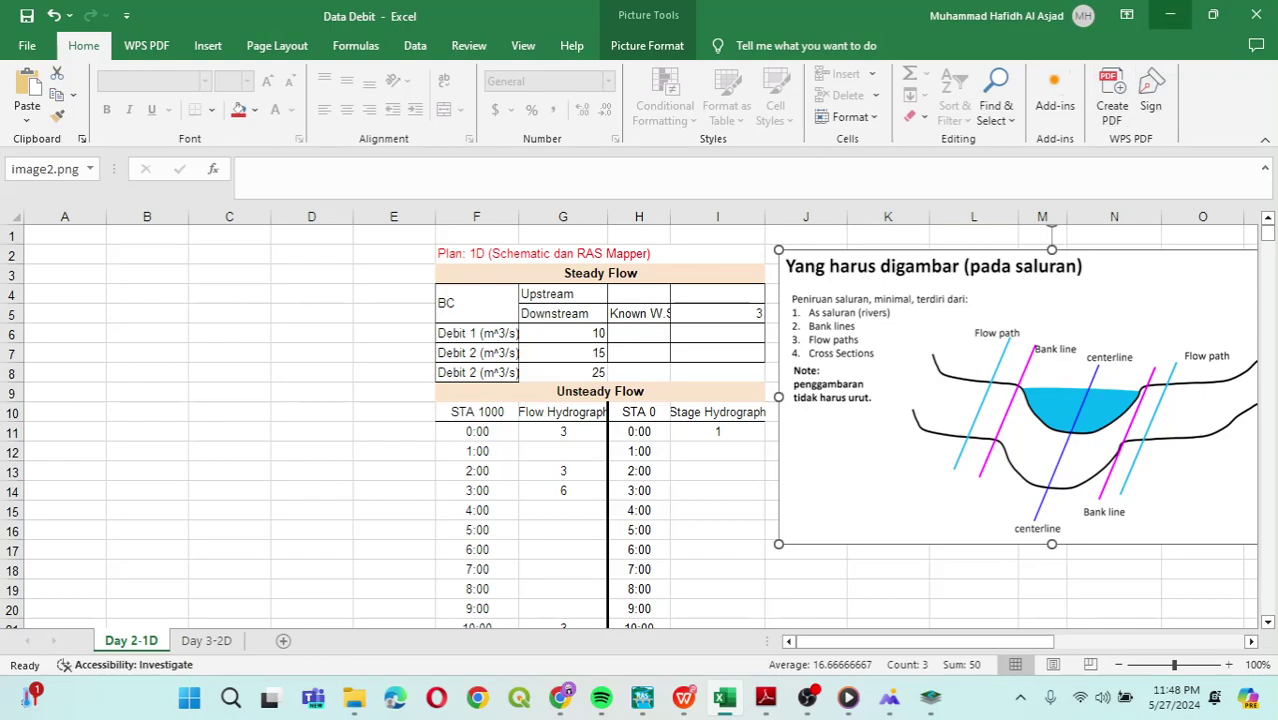
{"action": "left_click", "coordinate": [1170, 15]}
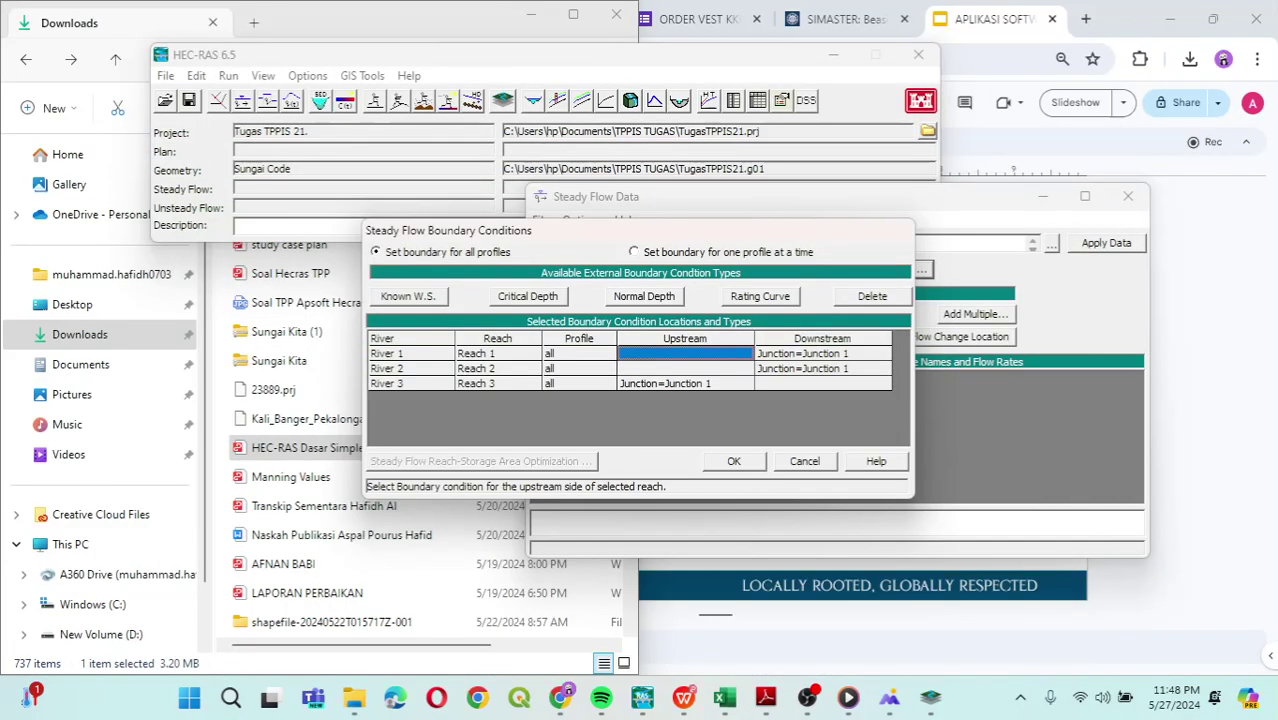
Set the upstream boundaries of River 1 and River 2 to Known W.S. with an elevation of 3 m each.
{"action": "left_click", "coordinate": [408, 296]}
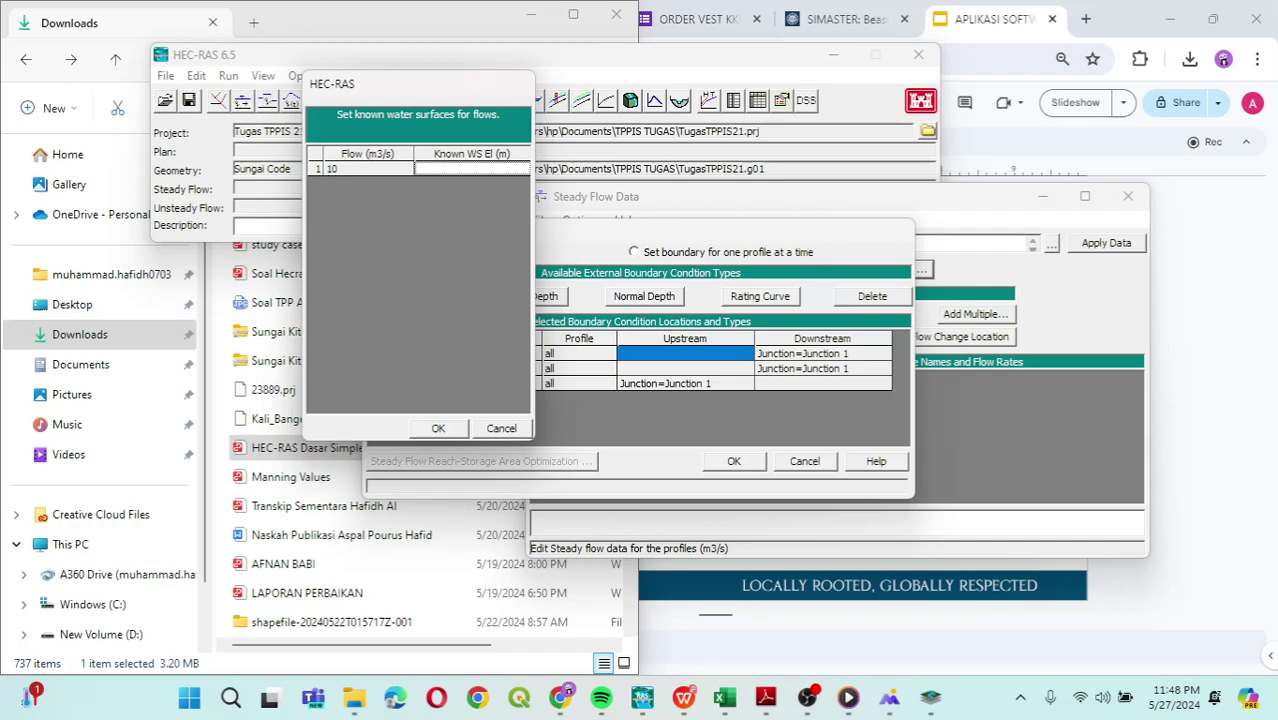
{"action": "type", "text": "3"}
{"action": "key", "text": "Return"}
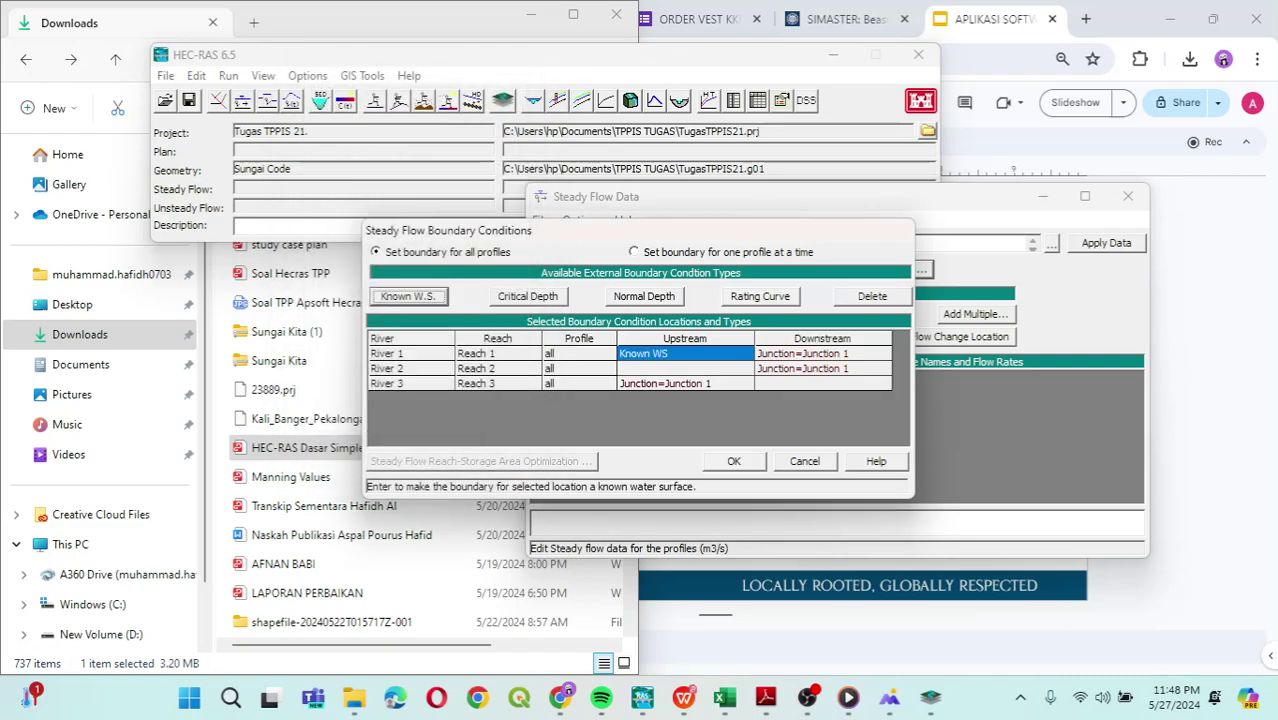
{"action": "left_click", "coordinate": [685, 368]}
{"action": "left_click", "coordinate": [408, 296]}
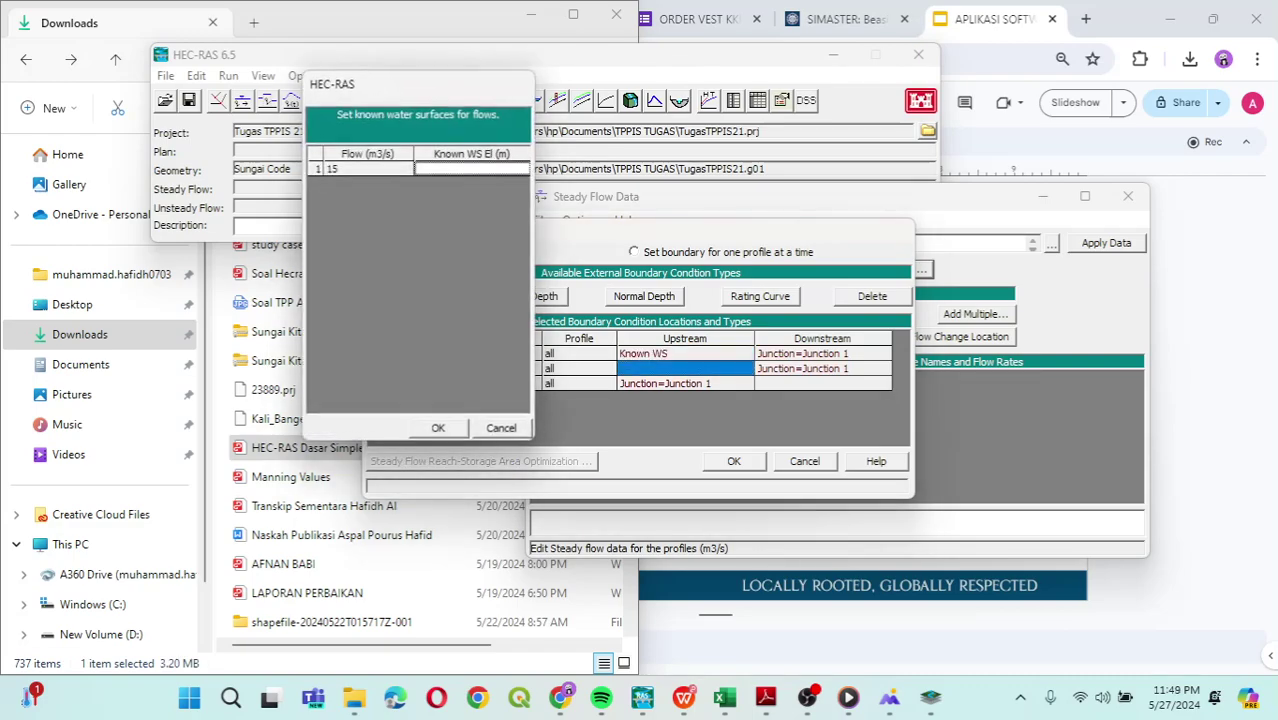
{"action": "type", "text": "3"}
{"action": "left_click", "coordinate": [438, 428]}
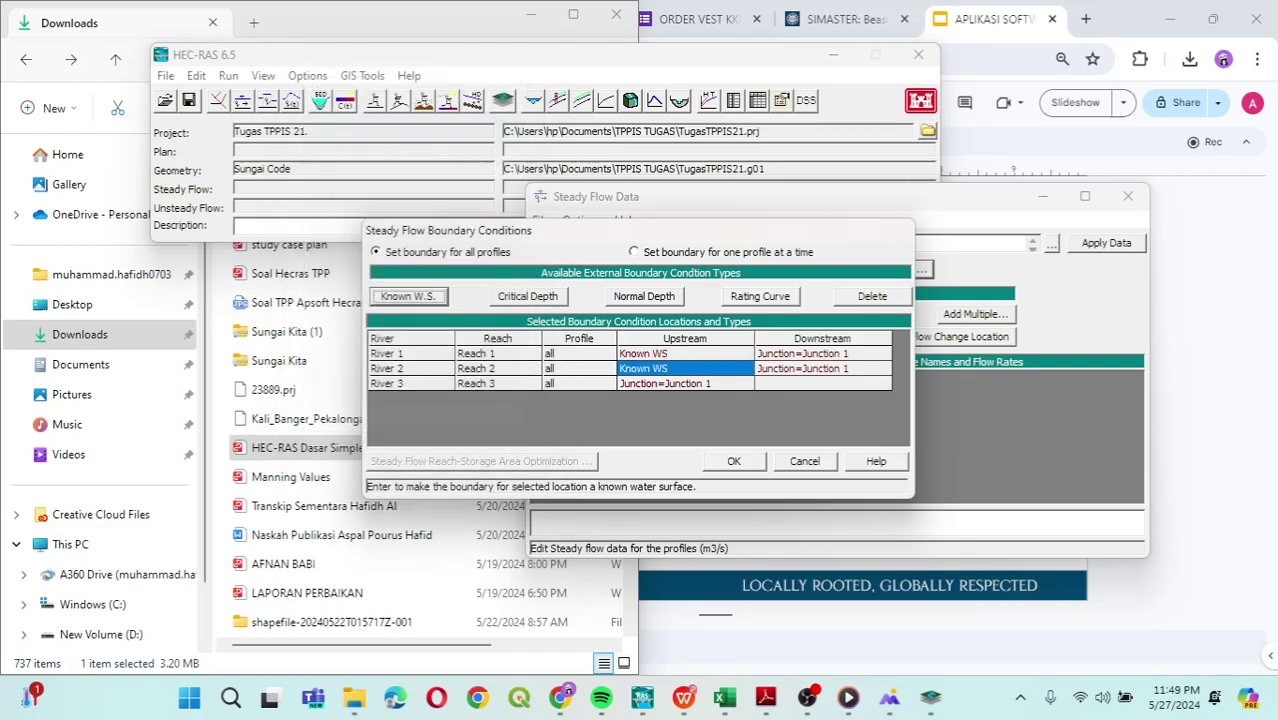
Set River 3's downstream boundary to Known W.S. with an elevation of 3 m and accept the boundary conditions.
{"action": "left_click", "coordinate": [822, 384]}
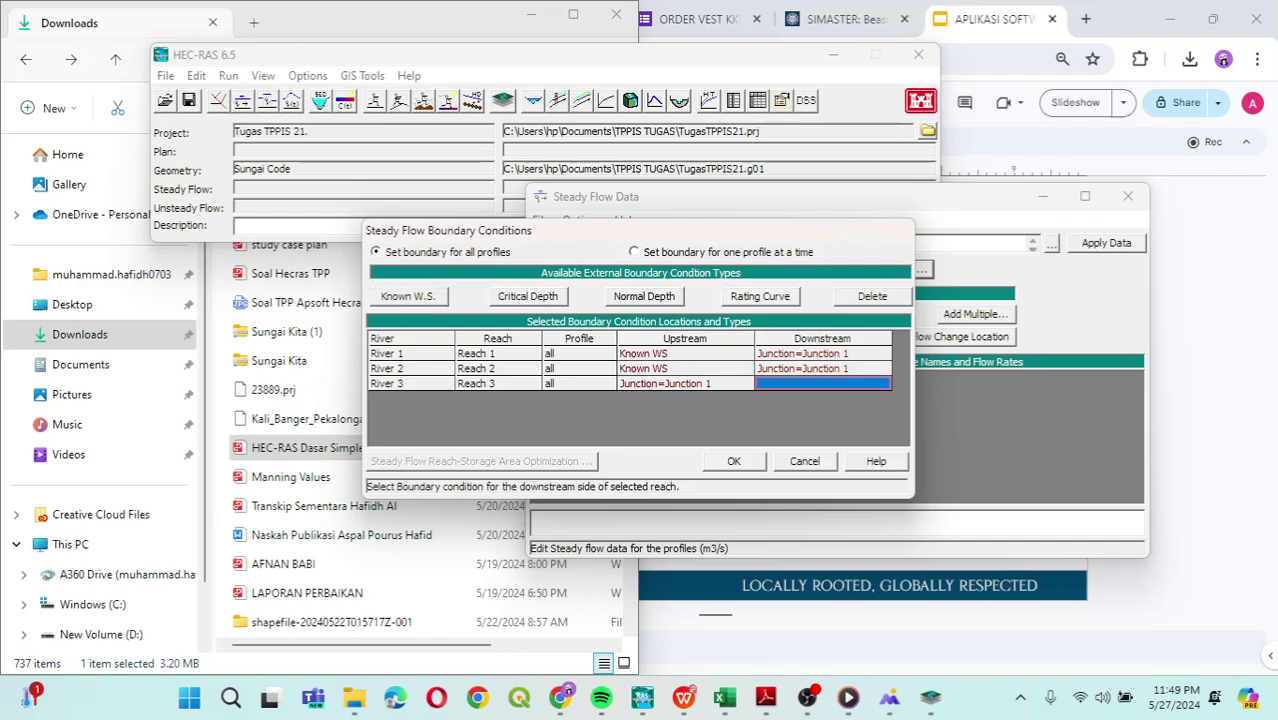
{"action": "left_click", "coordinate": [408, 296]}
{"action": "type", "text": "3"}
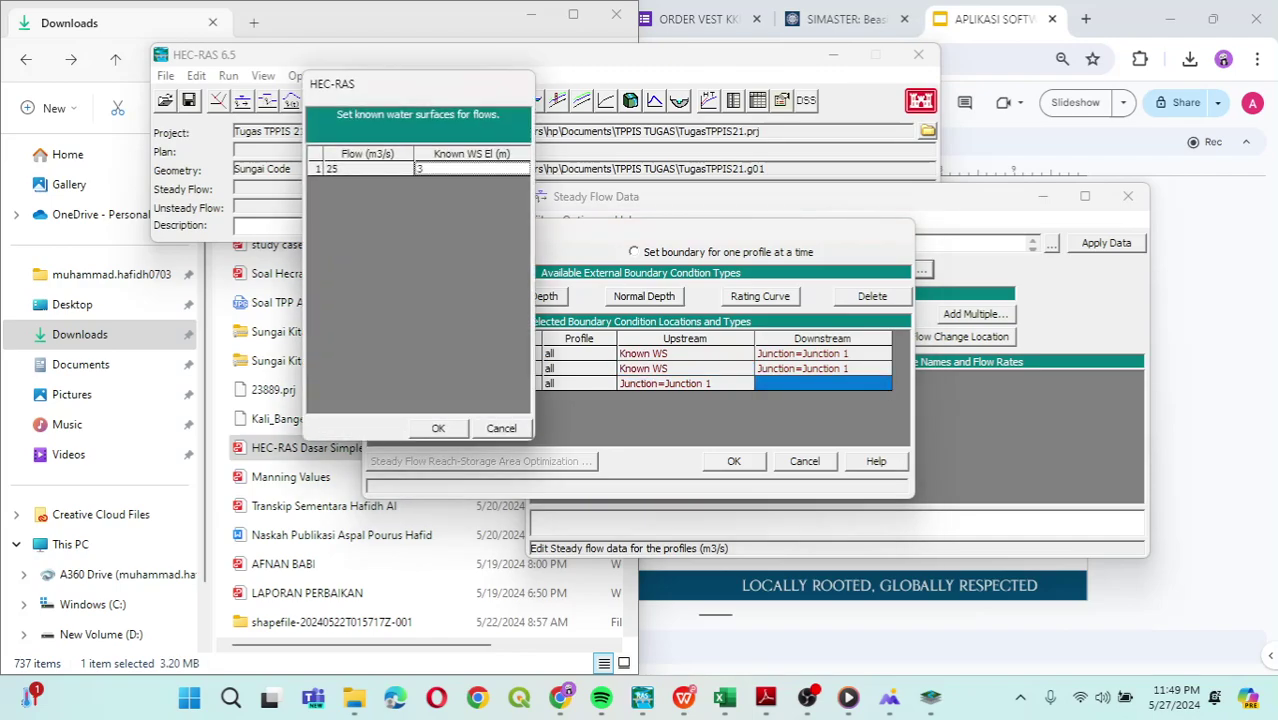
{"action": "left_click", "coordinate": [438, 428]}
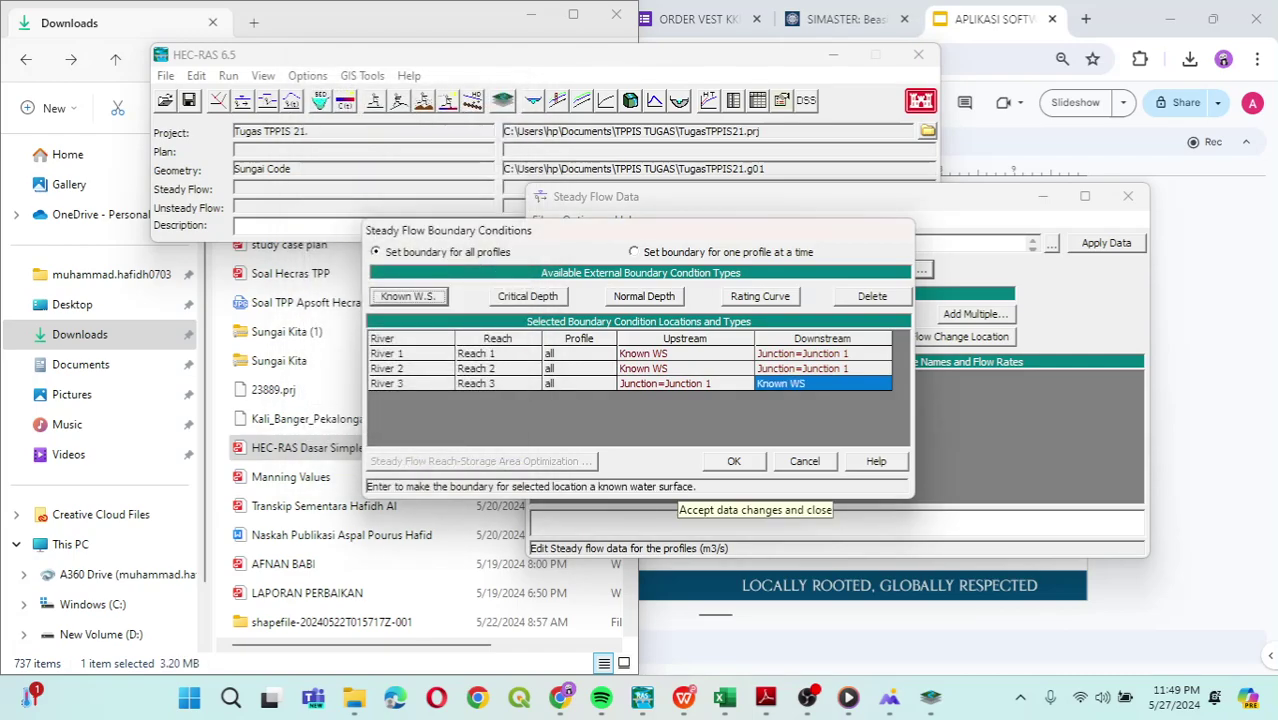
{"action": "left_click", "coordinate": [734, 461]}
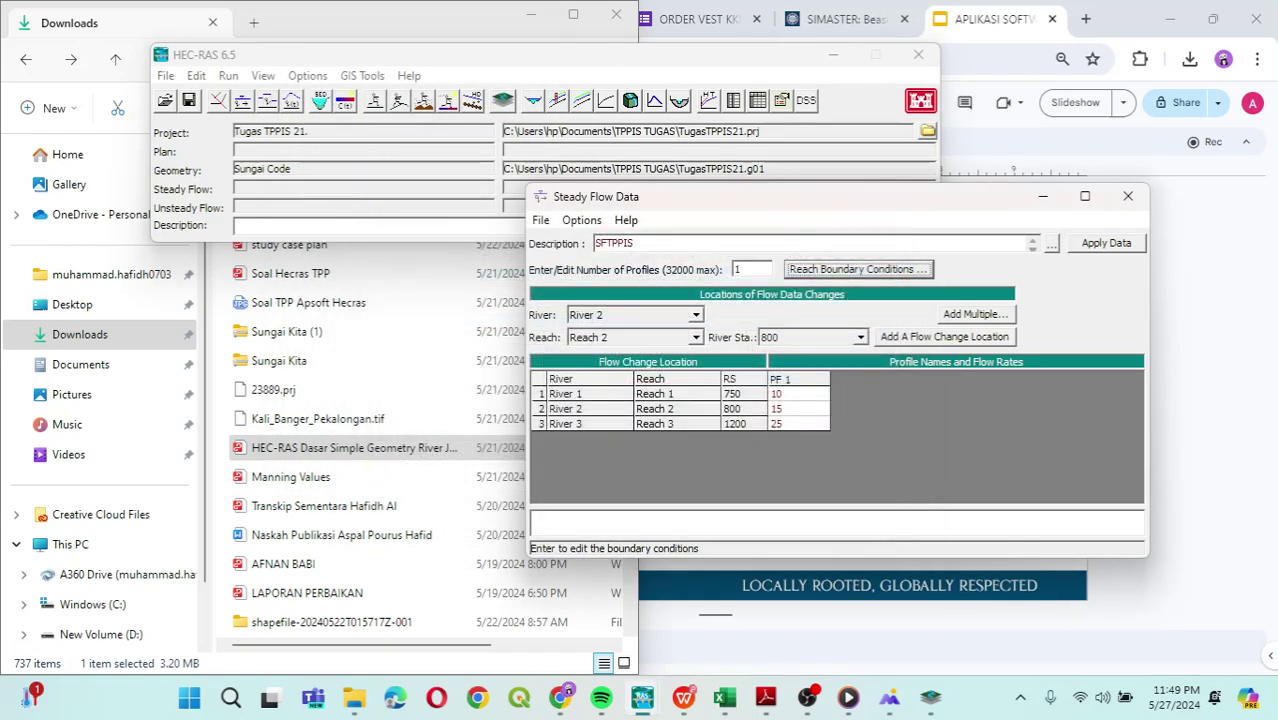
Save the steady flow data with the title SFTPPIS in the TPPIS TUGAS folder and minimise the flow data editor.
{"action": "left_click", "coordinate": [540, 220]}
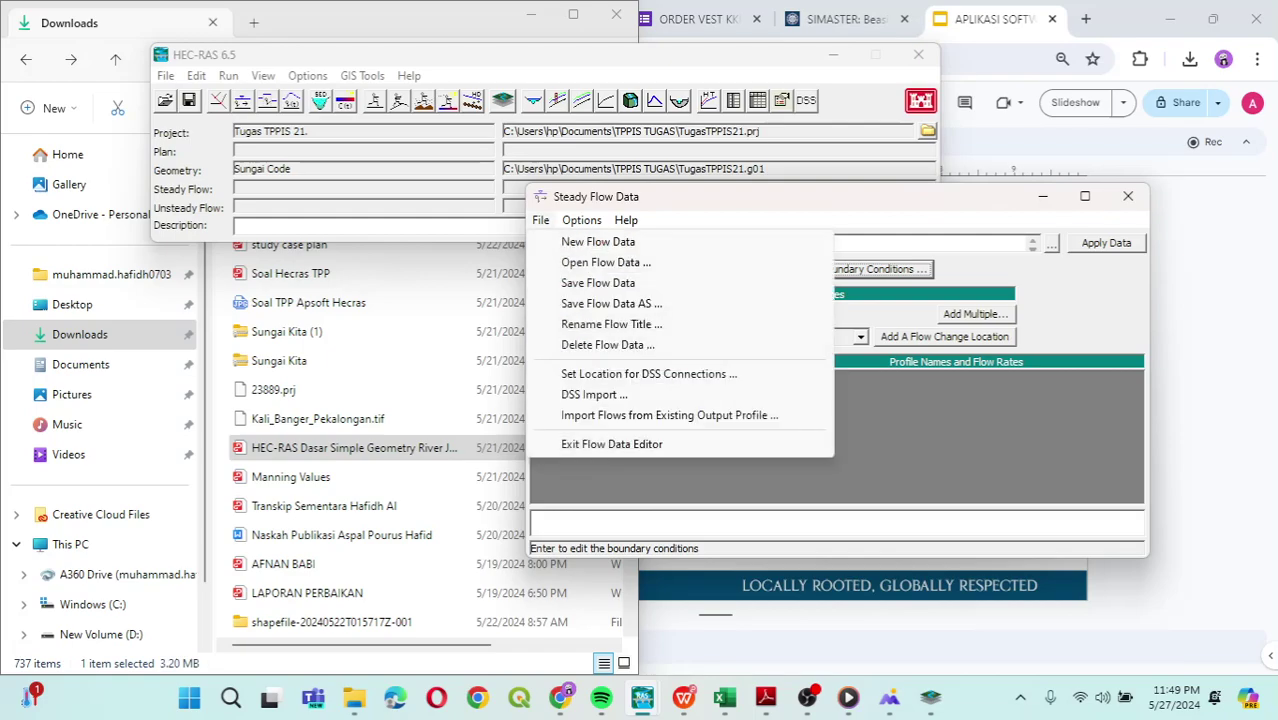
{"action": "left_click", "coordinate": [598, 284]}
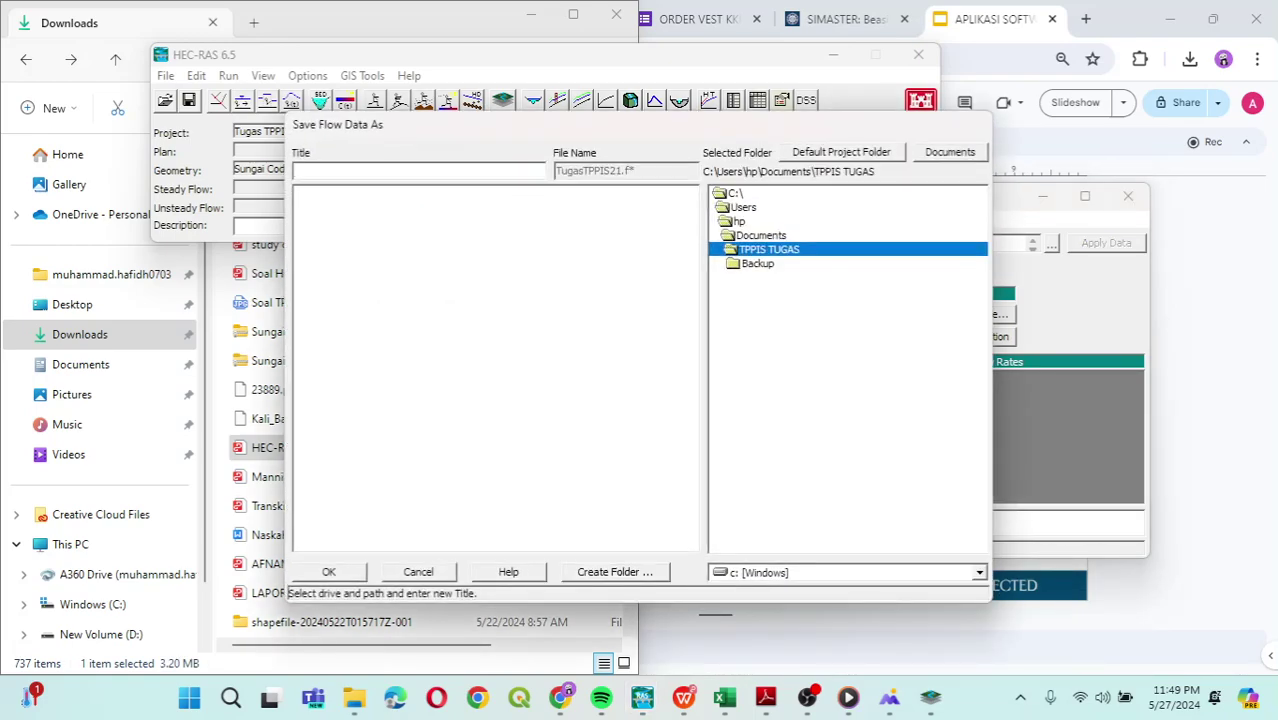
{"action": "type", "text": "SFTPPIA"}
{"action": "key", "text": "BackSpace"}
{"action": "type", "text": "S"}
{"action": "left_click", "coordinate": [329, 572]}
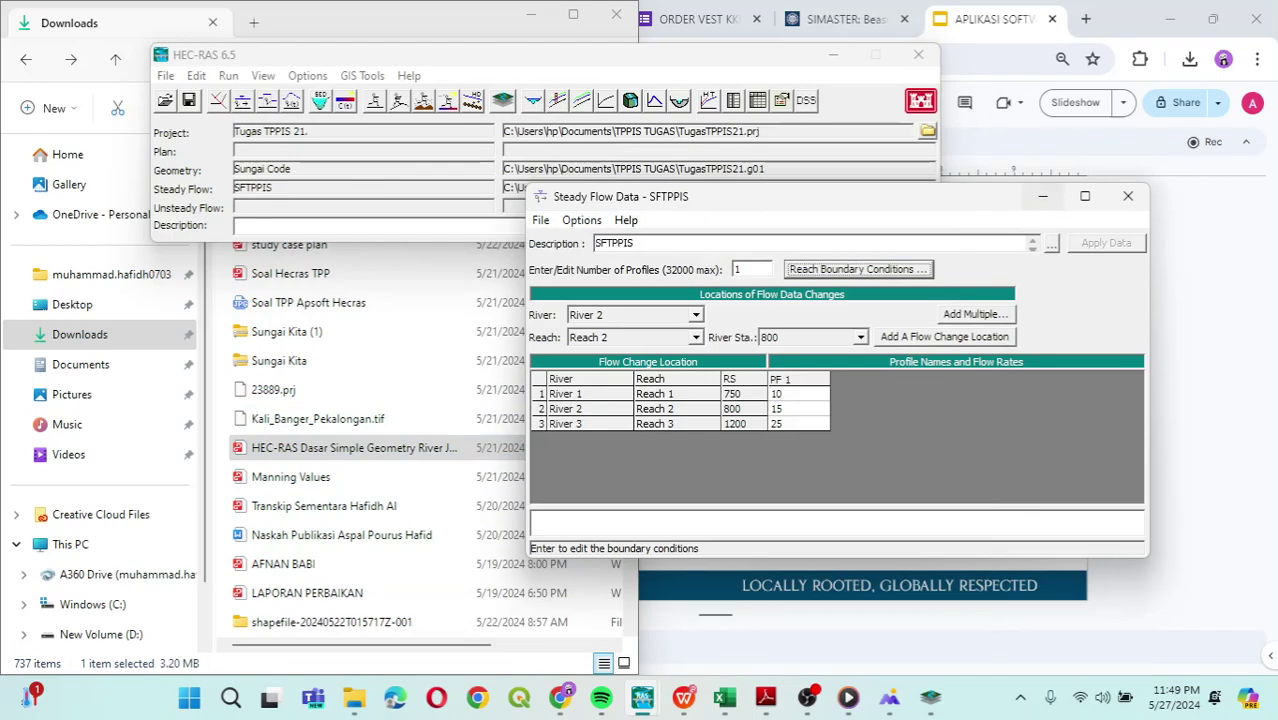
{"action": "left_click", "coordinate": [1043, 197]}
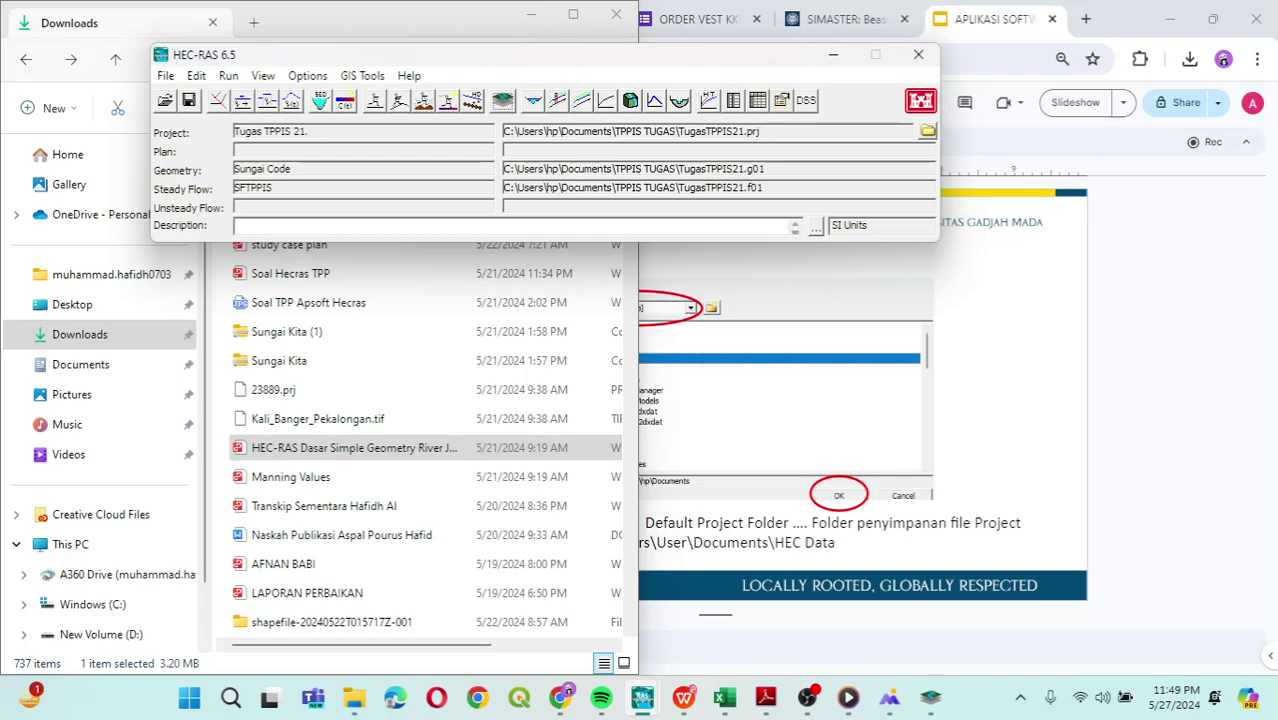
Open the steady flow analysis and save its plan with the title SFTPPIS in the TPPIS TUGAS folder.
{"action": "left_click", "coordinate": [228, 75]}
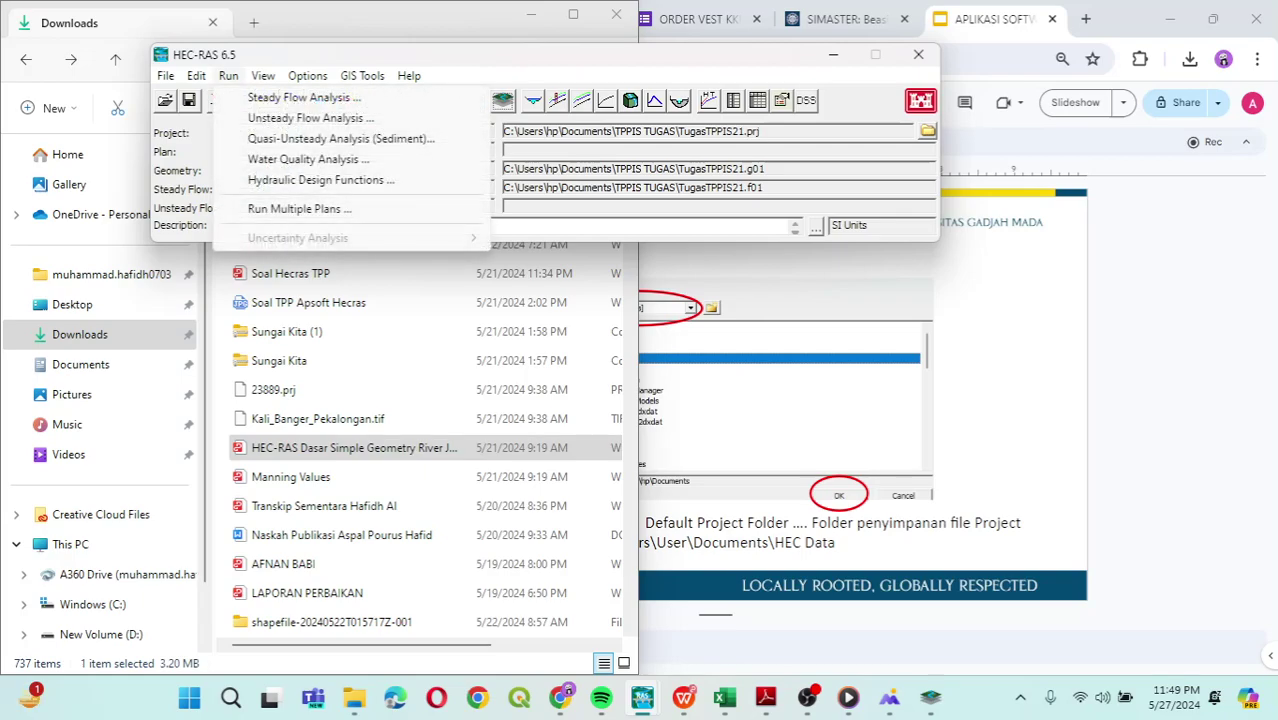
{"action": "left_click", "coordinate": [263, 75]}
{"action": "left_click", "coordinate": [228, 75]}
{"action": "left_click", "coordinate": [300, 97]}
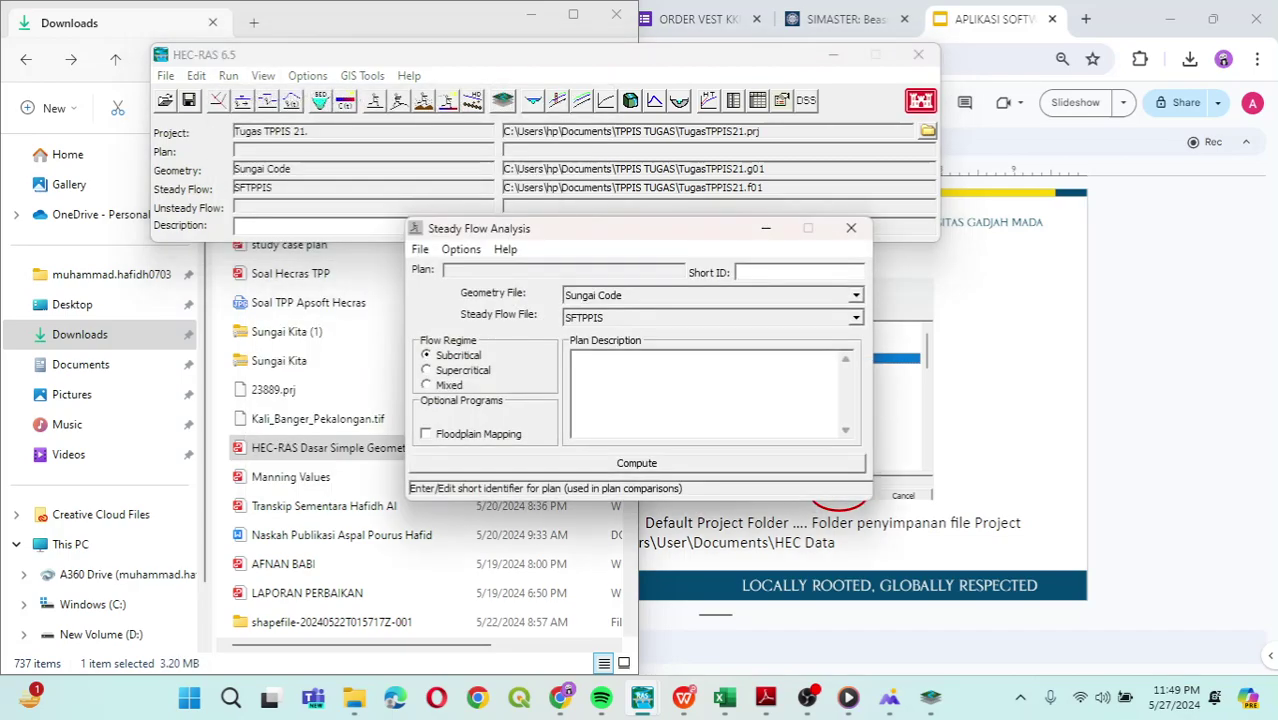
{"action": "left_click", "coordinate": [419, 249]}
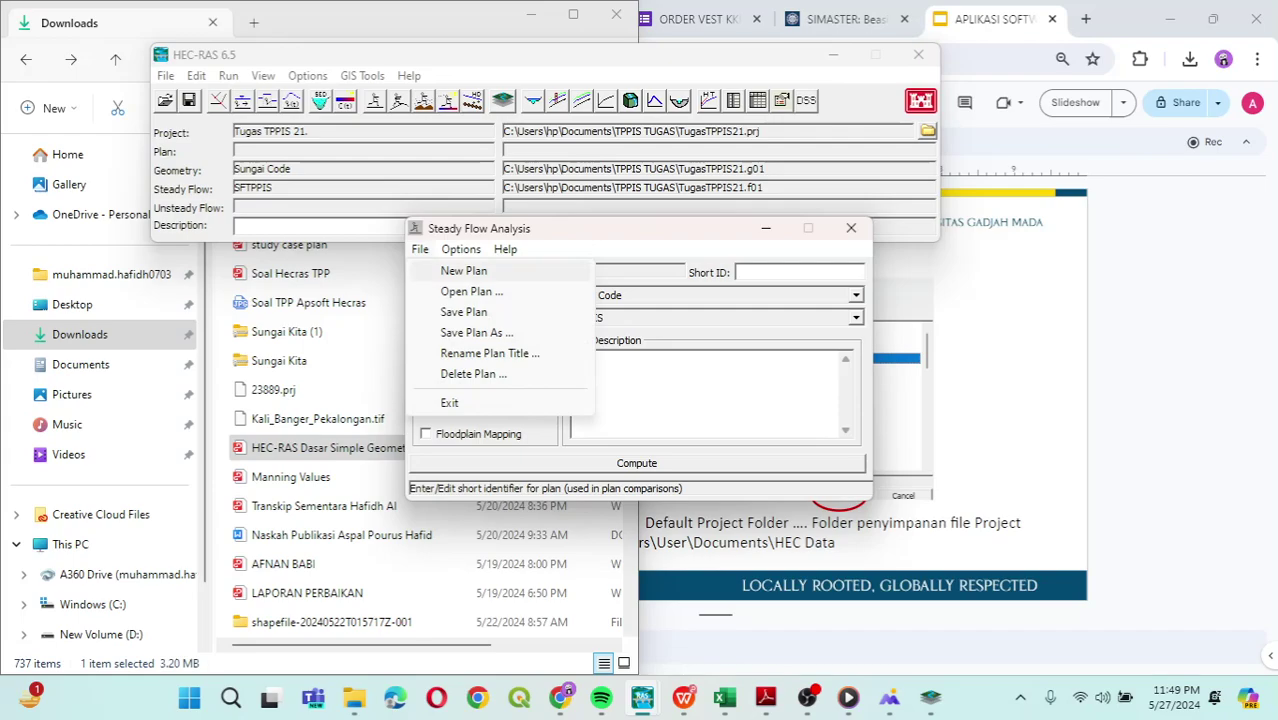
{"action": "left_click", "coordinate": [463, 312]}
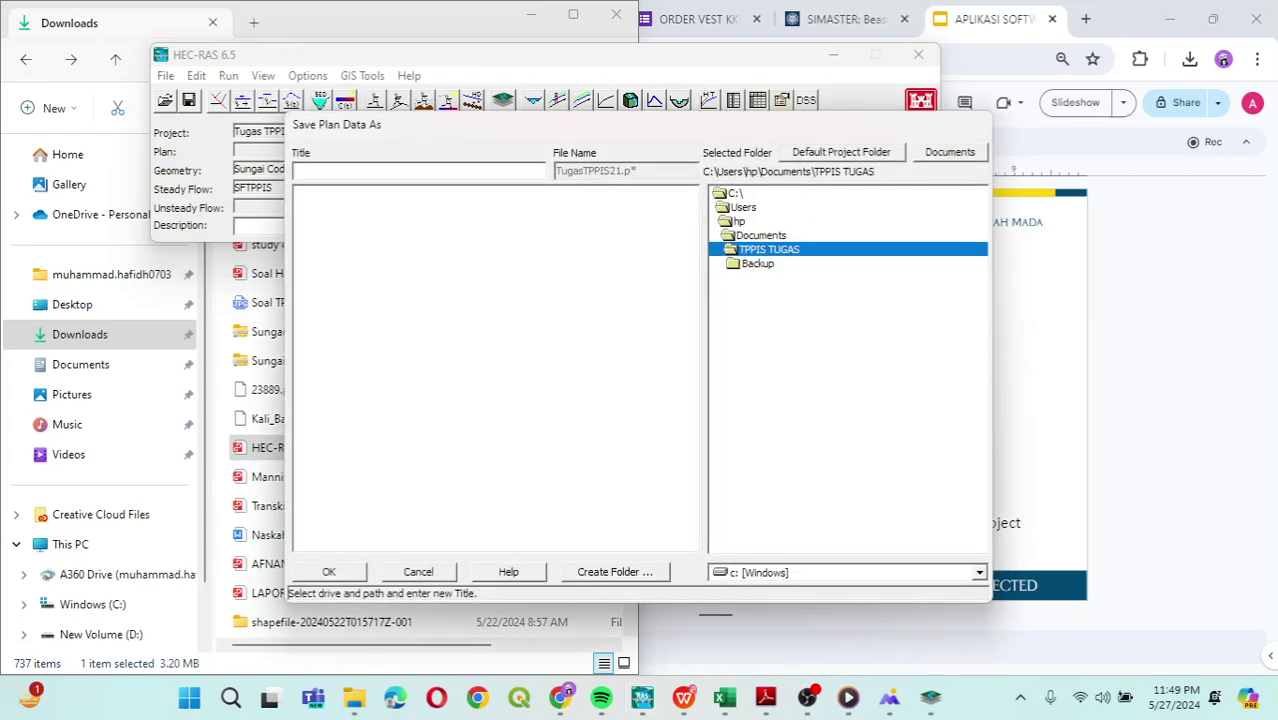
{"action": "type", "text": "SFTPPIA"}
{"action": "key", "text": "BackSpace"}
{"action": "type", "text": "S"}
{"action": "key", "text": "Return"}
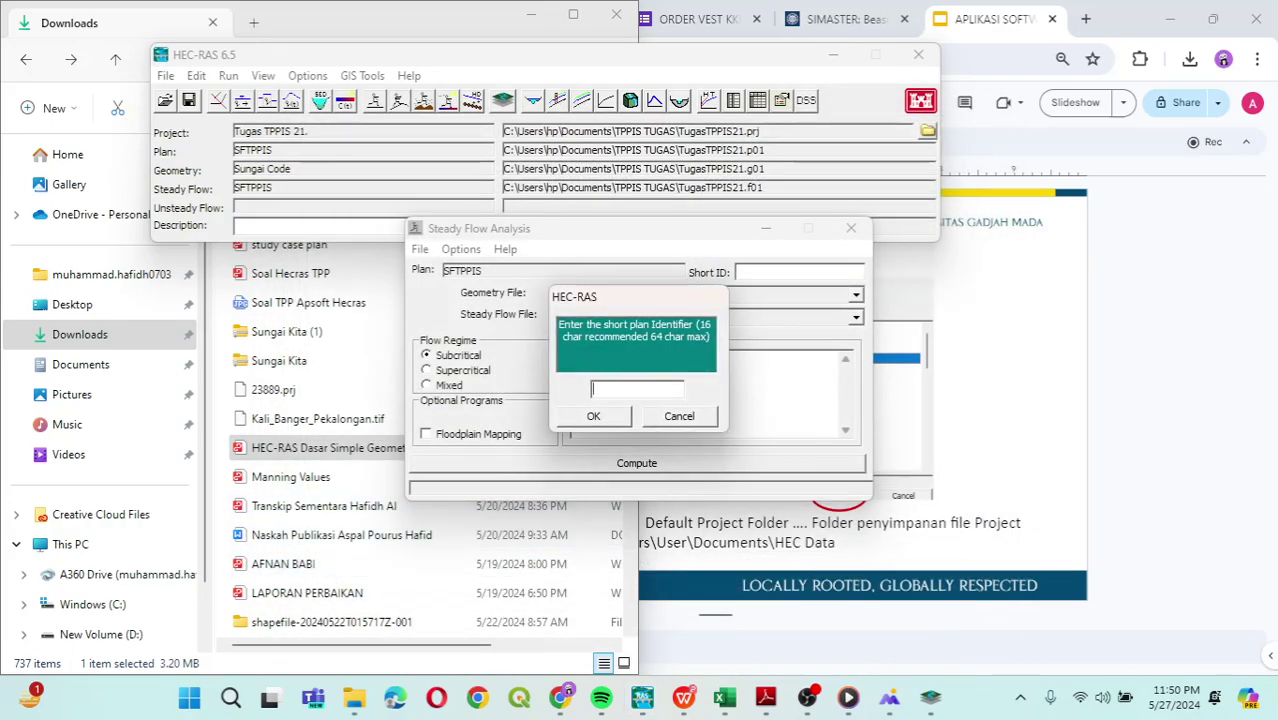
Set the plan's short identifier to SFTPPIS and accept it.
{"action": "type", "text": "SFFTPPIS"}
{"action": "left_click", "coordinate": [604, 389]}
{"action": "key", "text": "BackSpace"}
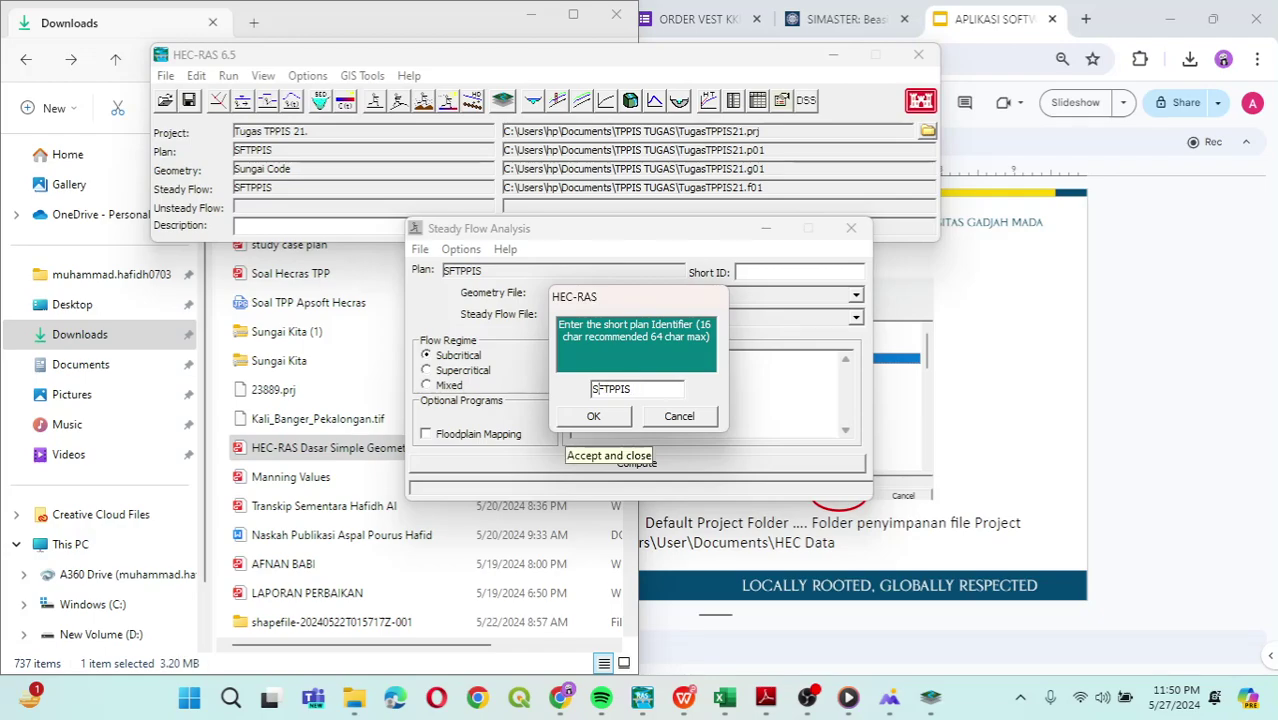
{"action": "left_click", "coordinate": [593, 416]}
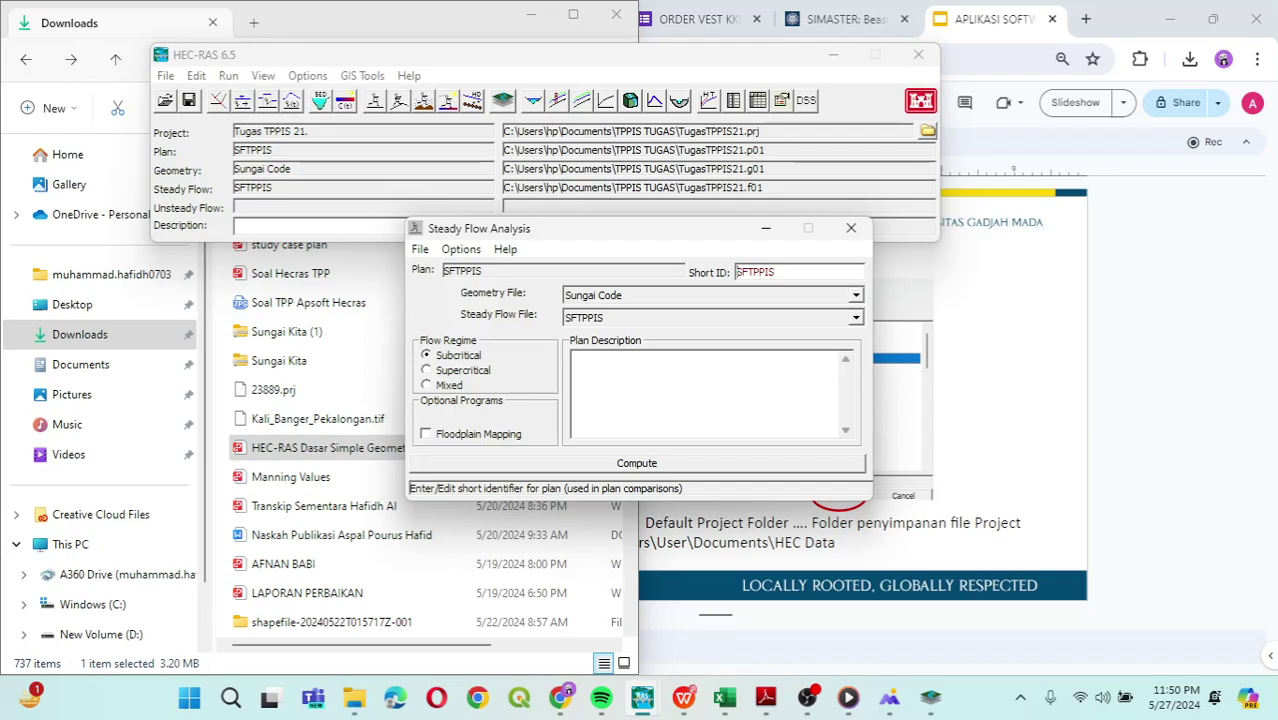
Compute the SFTPPIS plan with the subcritical flow regime, close the computation report and minimise the steady flow analysis.
{"action": "left_click", "coordinate": [560, 467]}
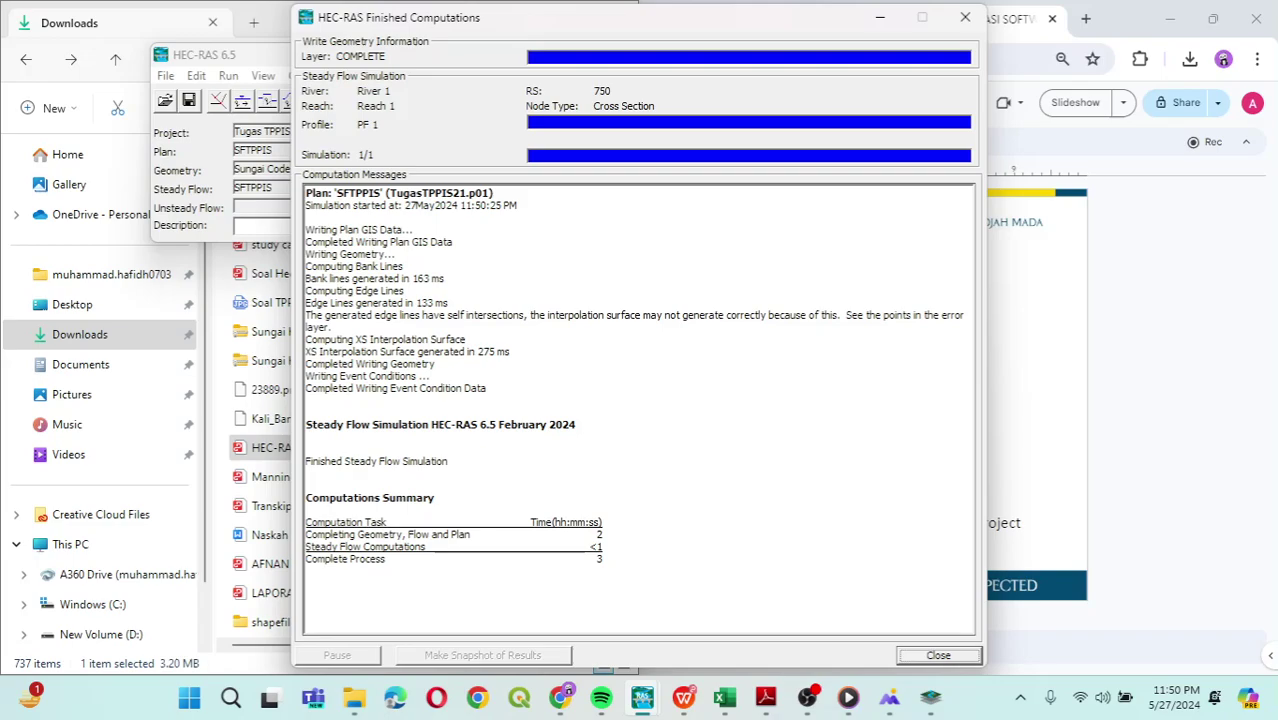
{"action": "left_click", "coordinate": [938, 655]}
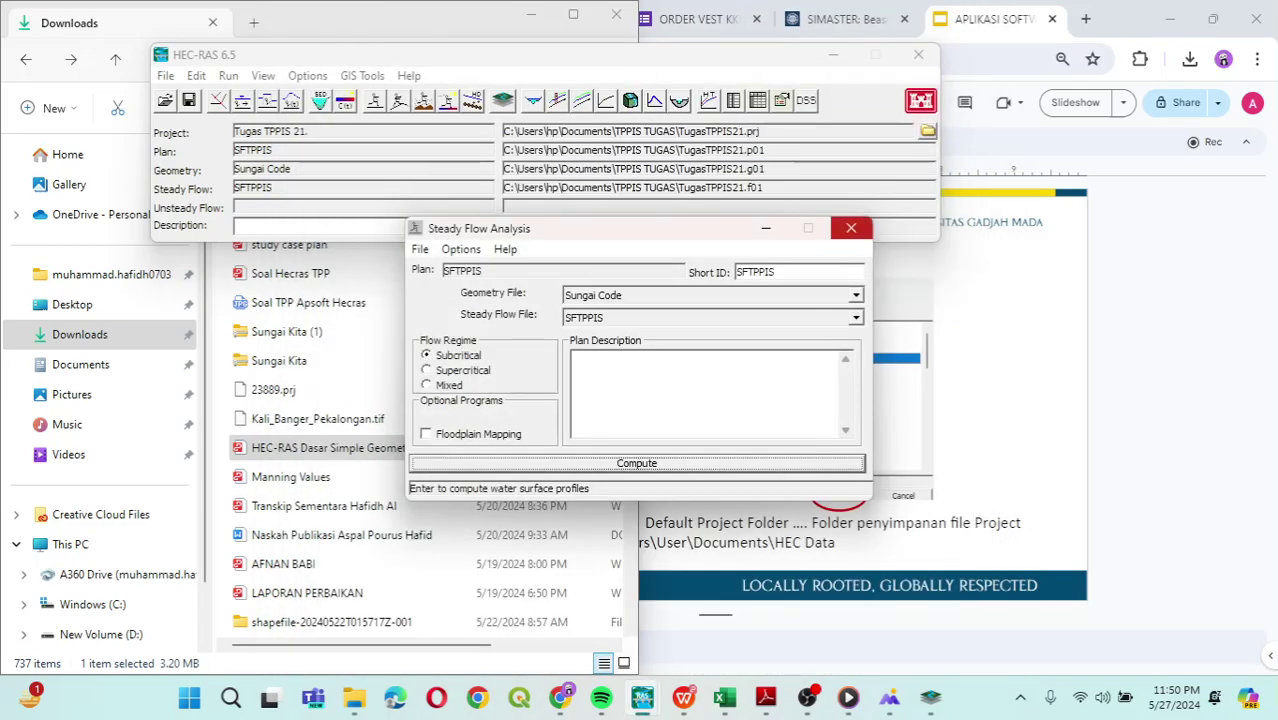
{"action": "left_click", "coordinate": [766, 228]}
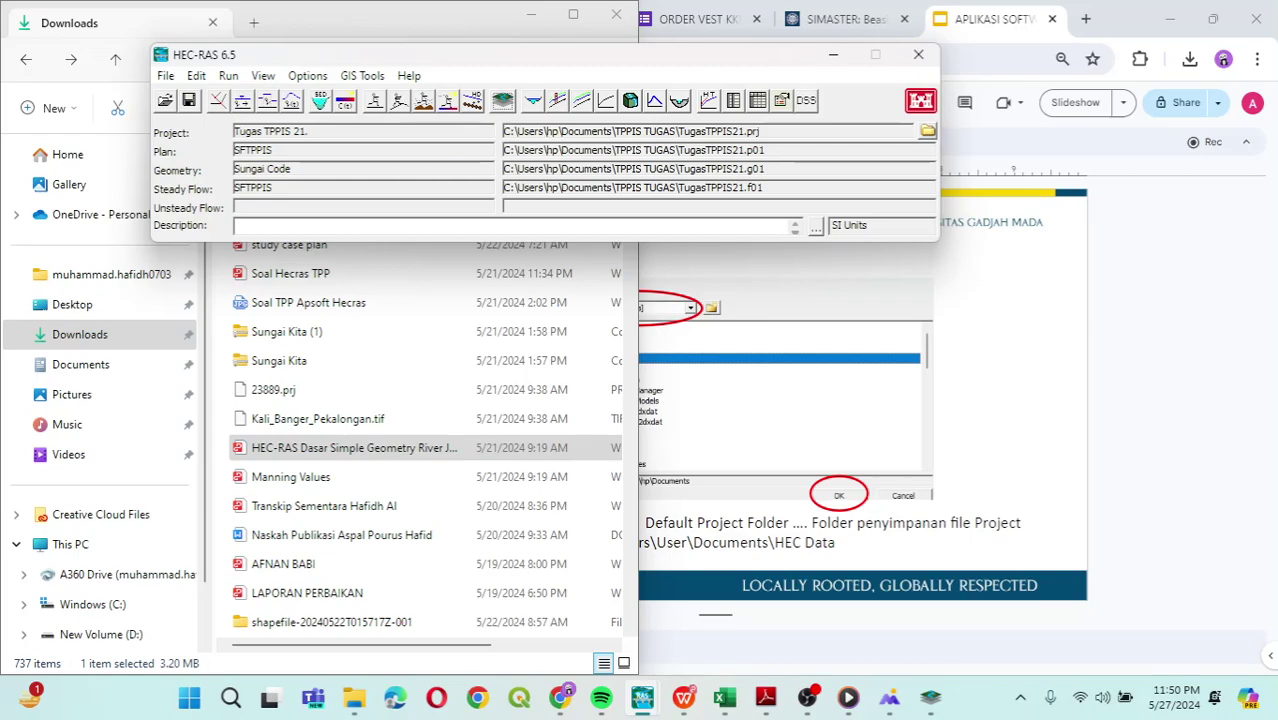
Open the cross section plots and examine the water surface at the river stations along River 2, Reach 2.
{"action": "left_click", "coordinate": [532, 100]}
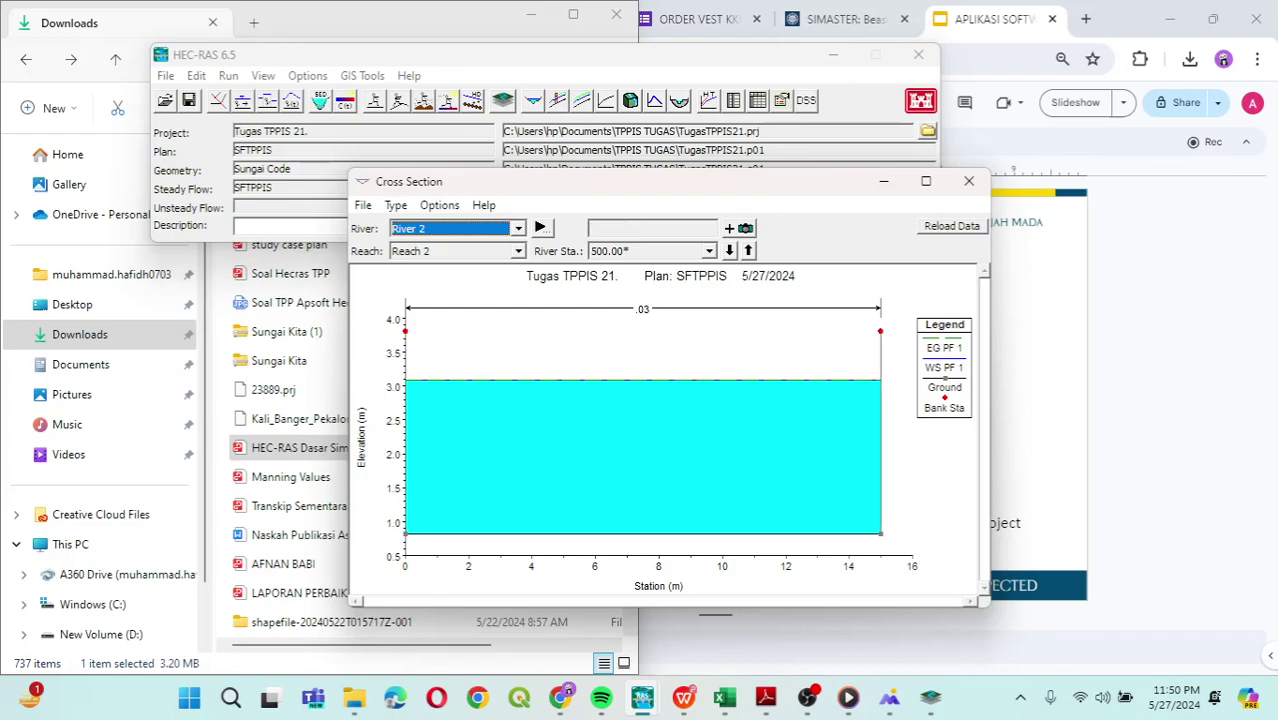
{"action": "left_click", "coordinate": [748, 250]}
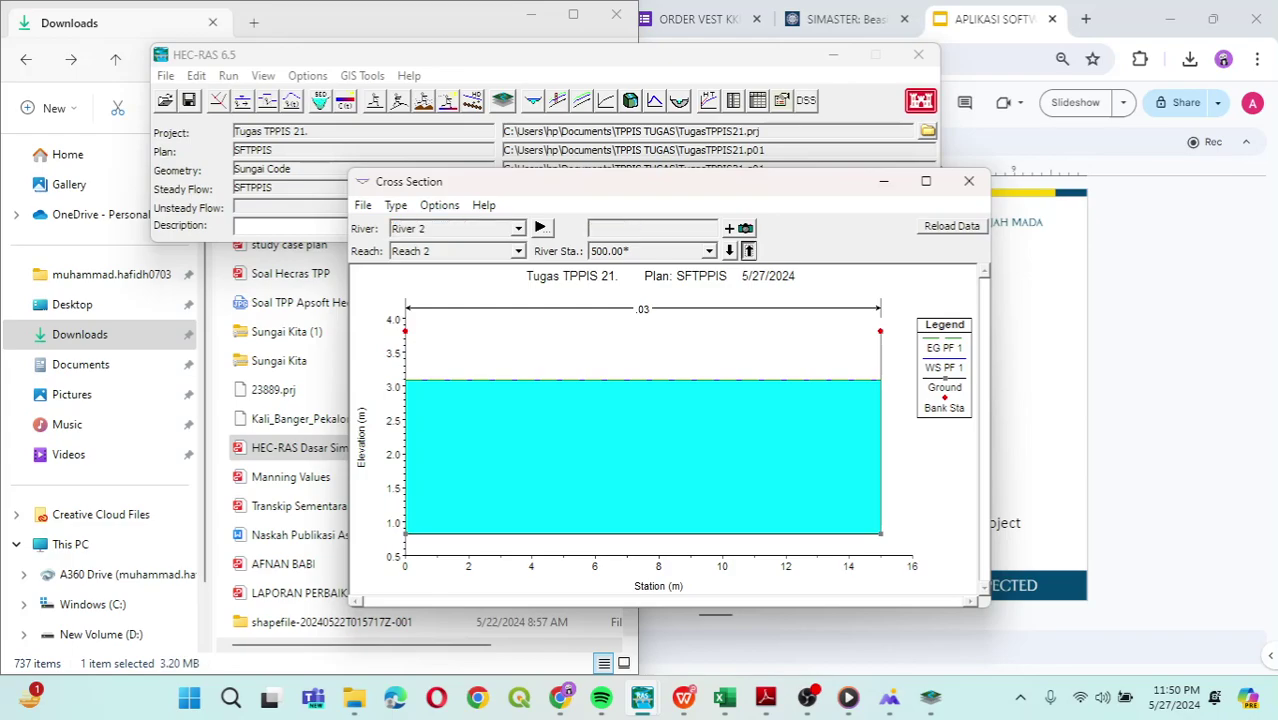
{"action": "left_click", "coordinate": [748, 250]}
{"action": "left_click", "coordinate": [748, 250]}
{"action": "left_click", "coordinate": [748, 250]}
{"action": "left_click", "coordinate": [748, 250]}
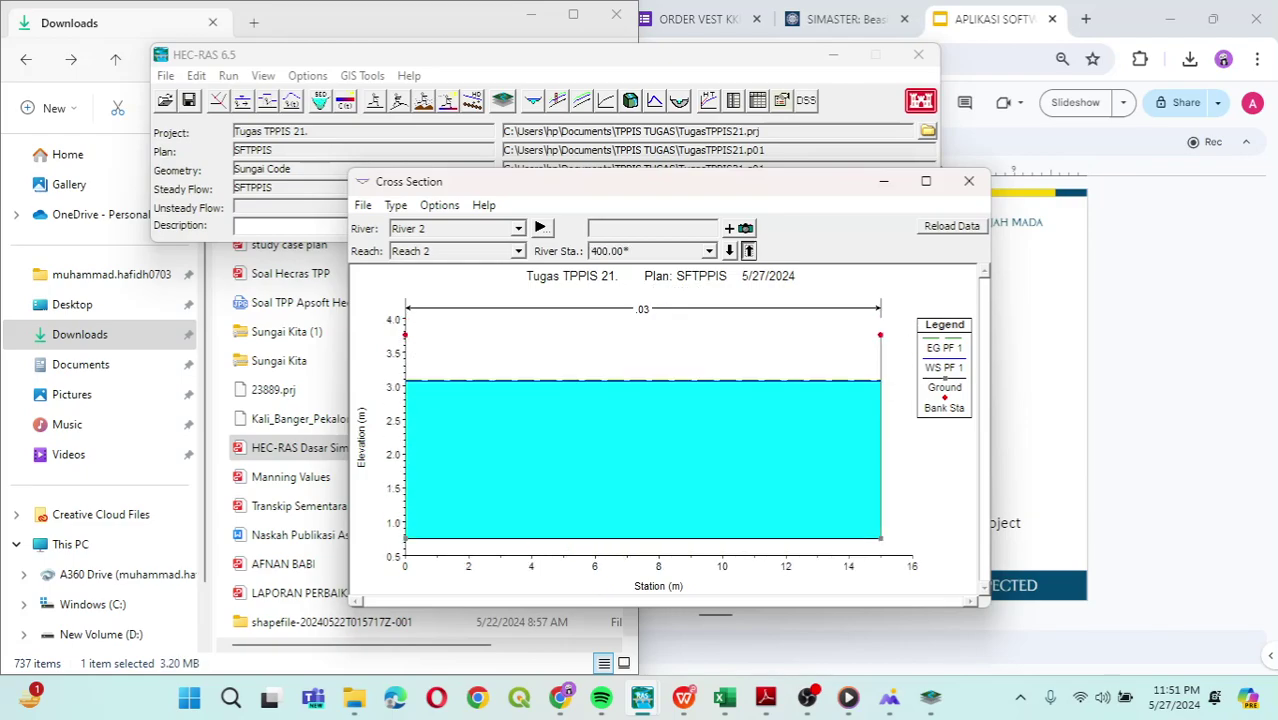
{"action": "left_click", "coordinate": [748, 250]}
{"action": "left_click", "coordinate": [748, 250]}
{"action": "left_click", "coordinate": [748, 250]}
{"action": "left_click", "coordinate": [748, 250]}
{"action": "left_click", "coordinate": [748, 250]}
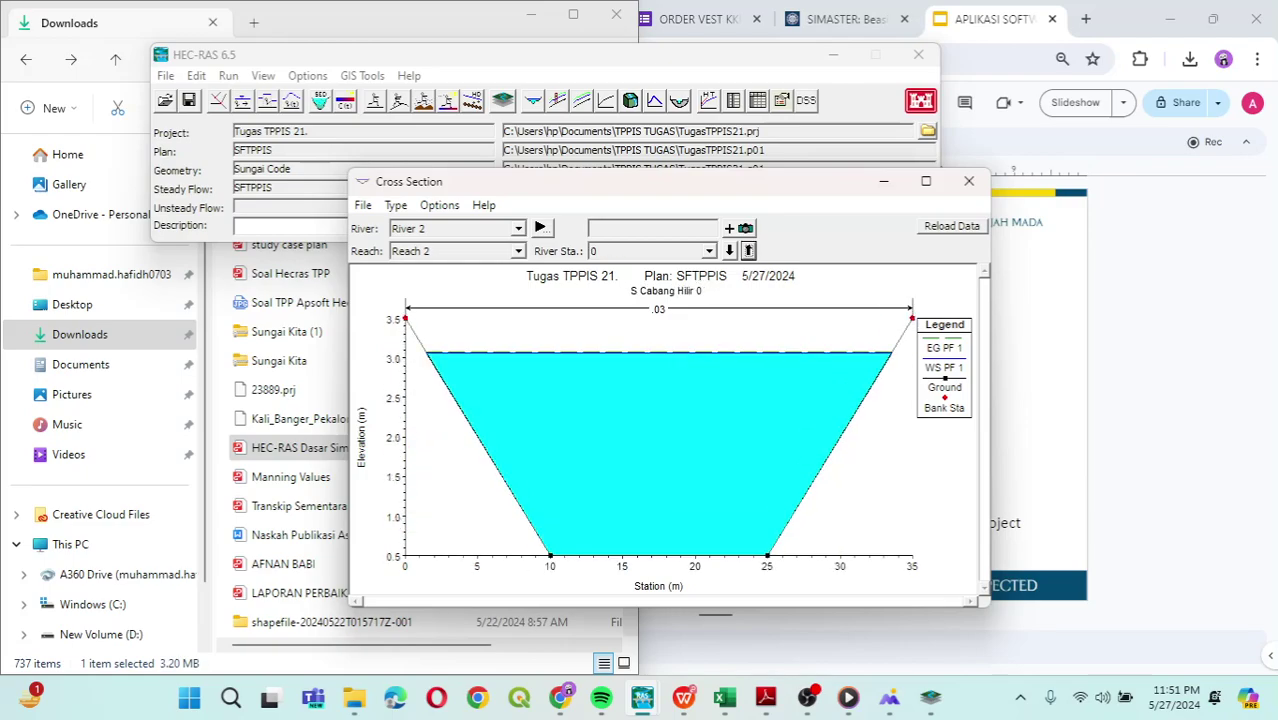
{"action": "left_click", "coordinate": [730, 251]}
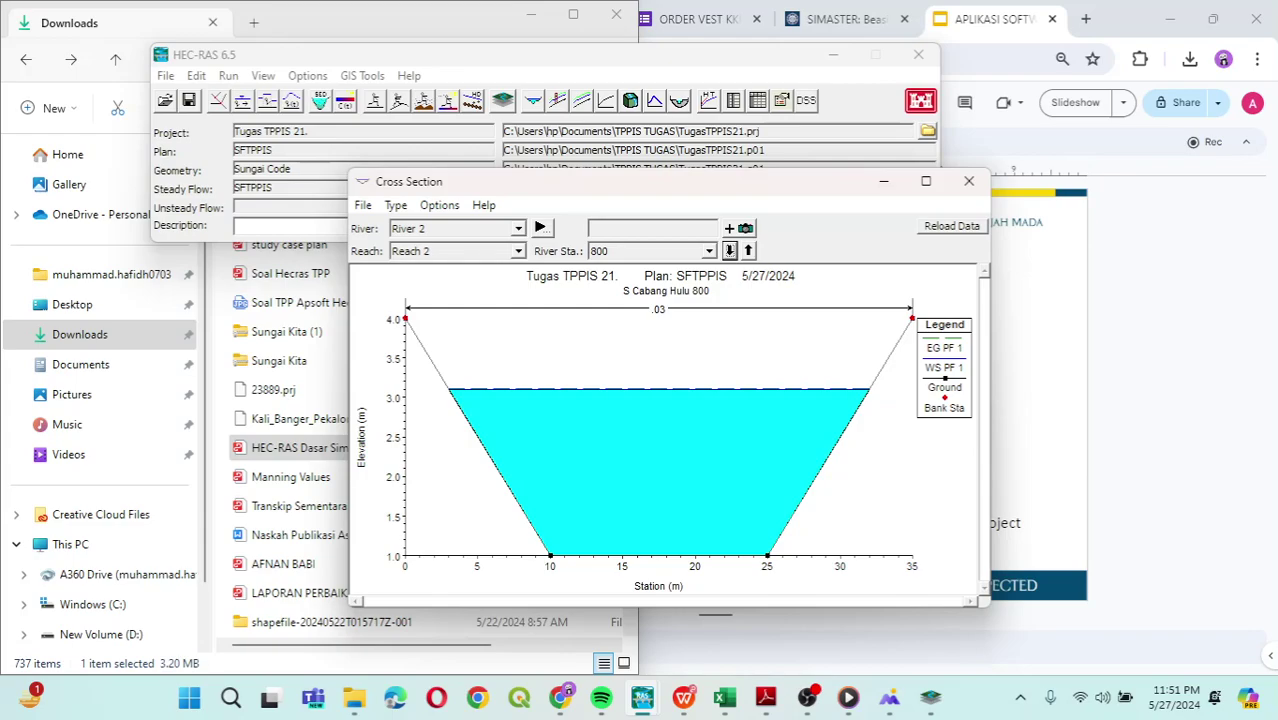
{"action": "left_click", "coordinate": [730, 251]}
{"action": "left_click", "coordinate": [730, 251]}
{"action": "left_click", "coordinate": [730, 251]}
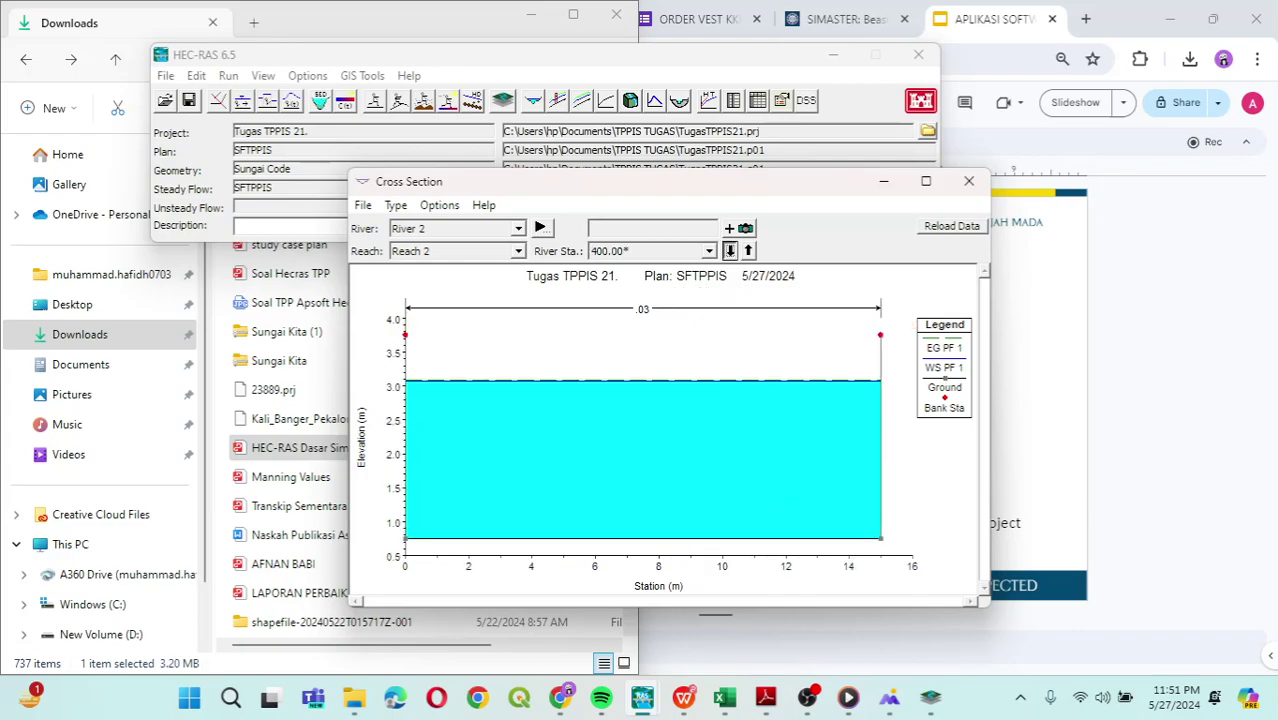
{"action": "left_click", "coordinate": [730, 251]}
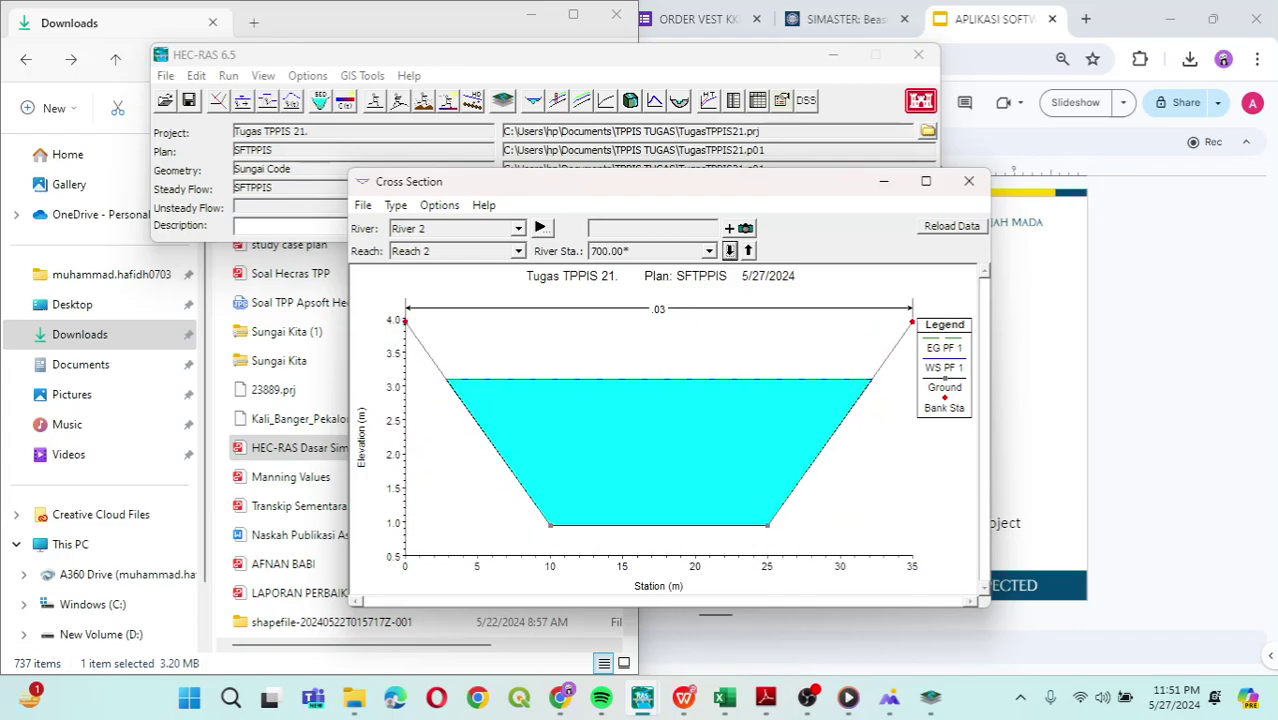
Switch the cross section plot to River 1, examine the water surface at its river stations and close the plot.
{"action": "left_click", "coordinate": [518, 228]}
{"action": "left_click", "coordinate": [420, 251]}
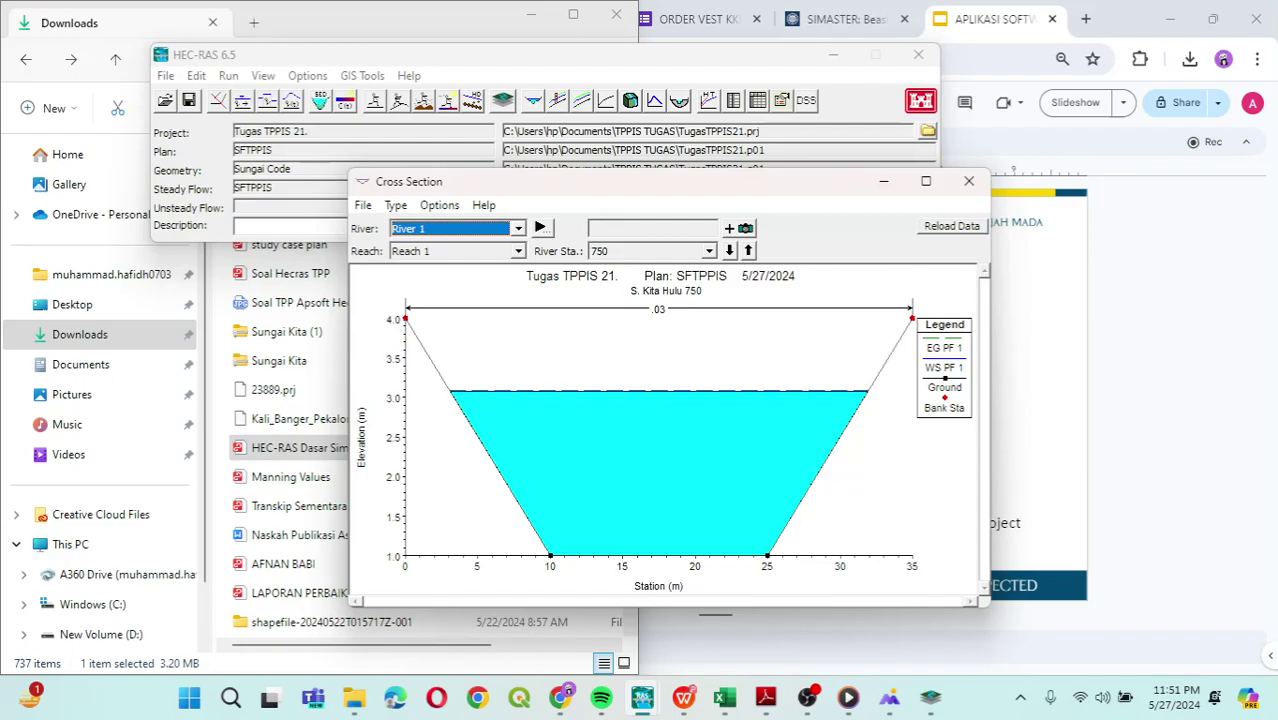
{"action": "left_click", "coordinate": [709, 251]}
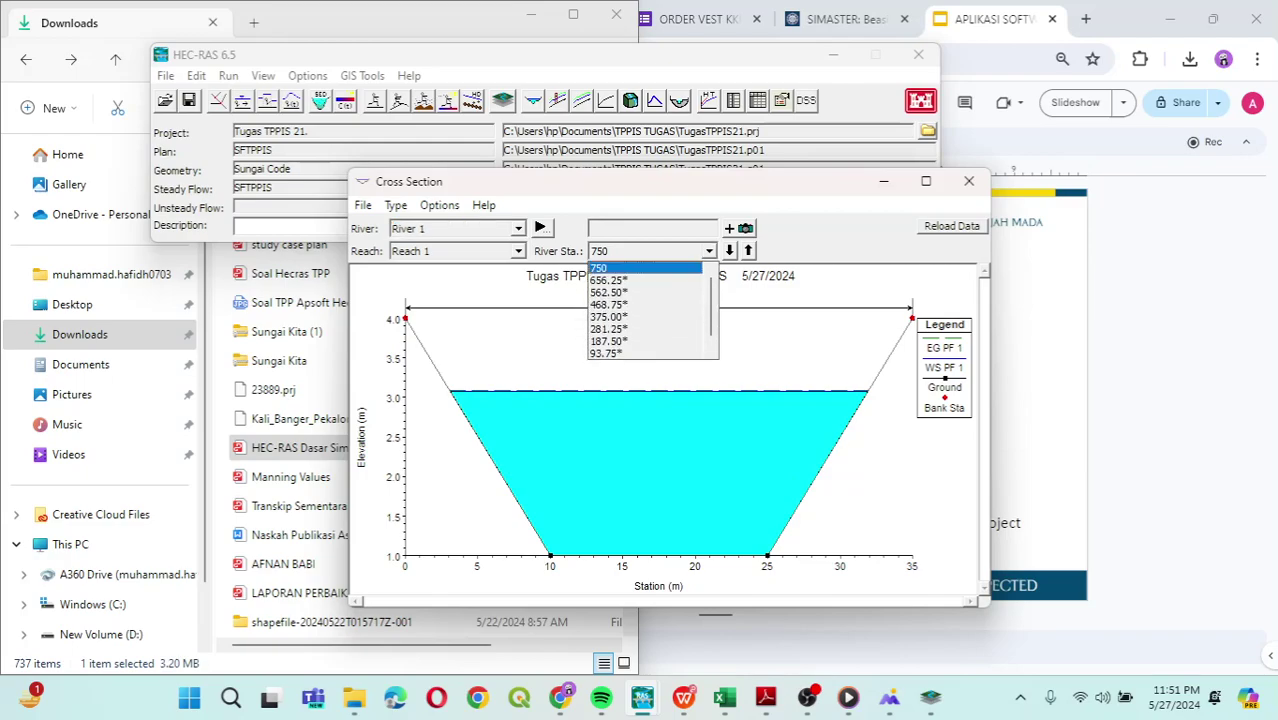
{"action": "left_click", "coordinate": [645, 268]}
{"action": "left_click", "coordinate": [729, 250]}
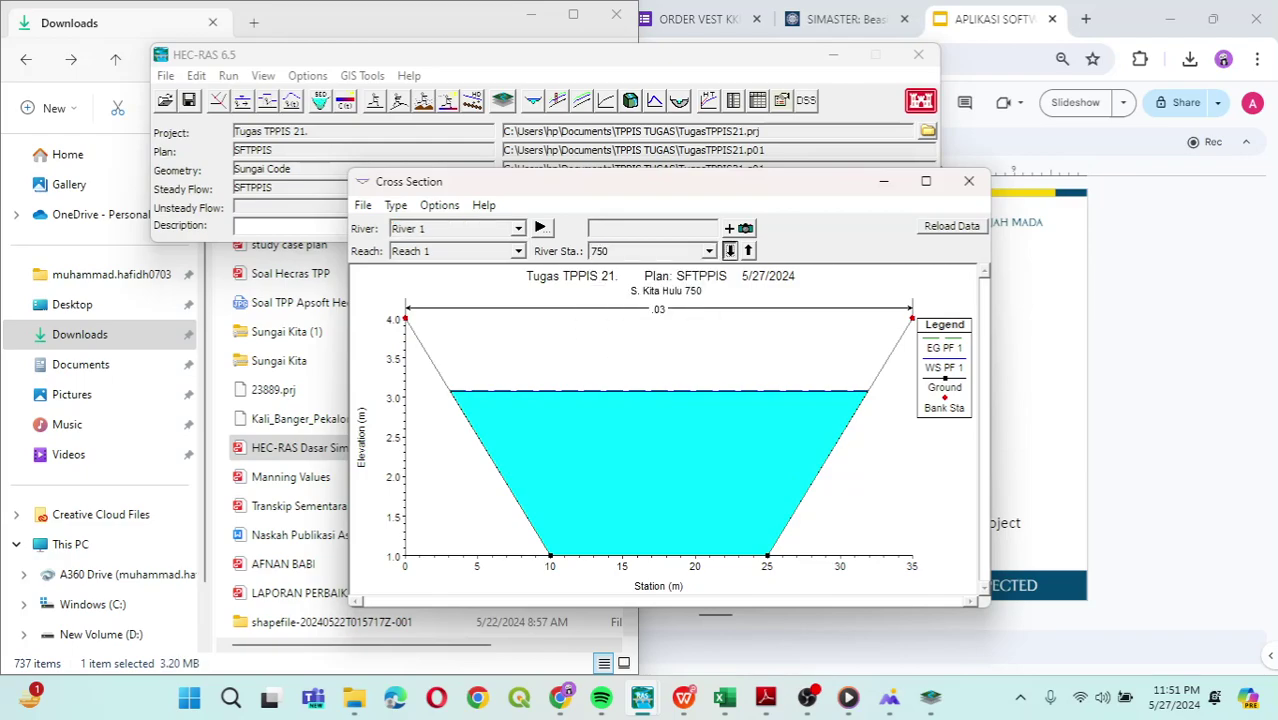
{"action": "left_click", "coordinate": [729, 250]}
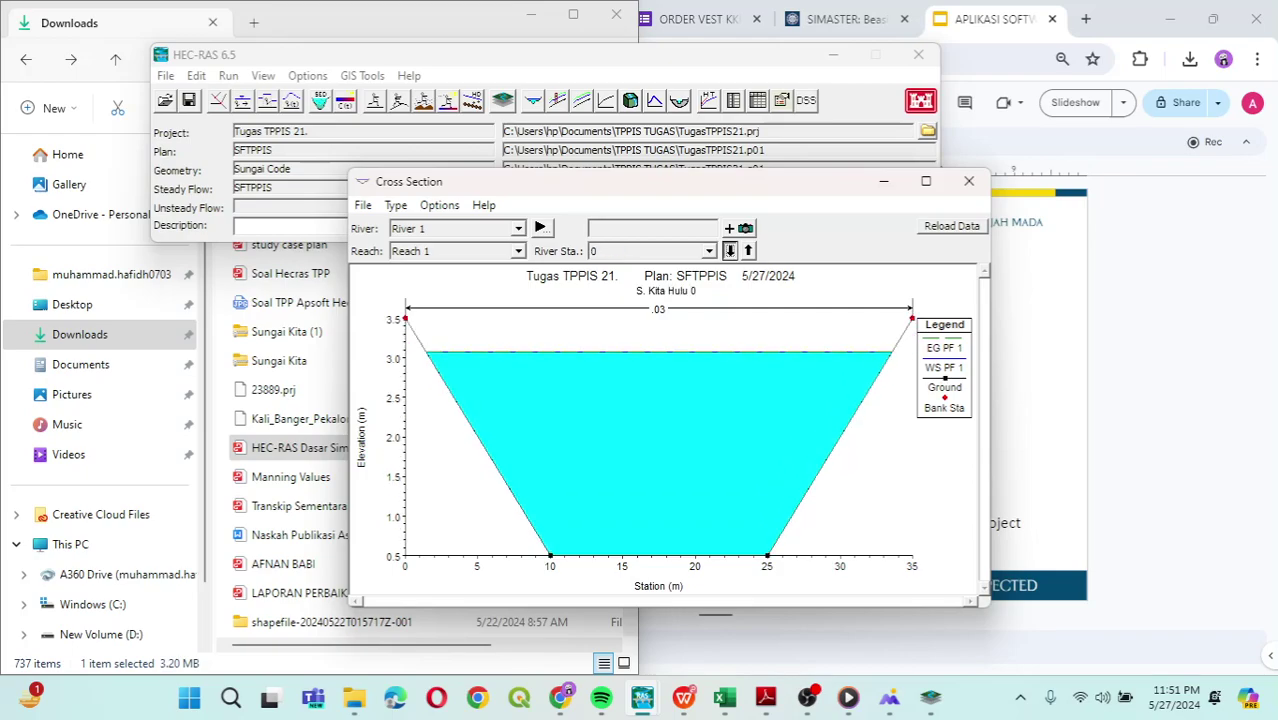
{"action": "left_click", "coordinate": [729, 250]}
{"action": "left_click", "coordinate": [729, 250]}
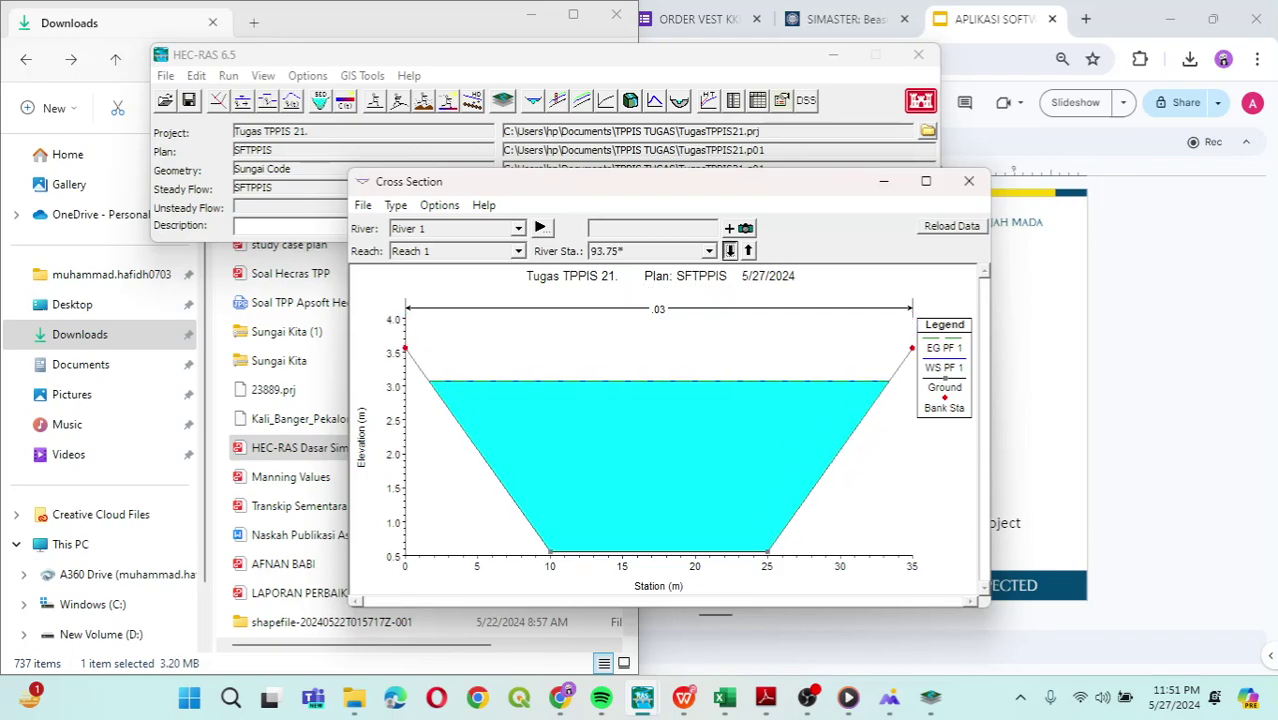
{"action": "left_click", "coordinate": [729, 250]}
{"action": "left_click", "coordinate": [729, 250]}
{"action": "left_click", "coordinate": [729, 250]}
{"action": "left_click", "coordinate": [729, 250]}
{"action": "left_click", "coordinate": [729, 250]}
{"action": "left_click", "coordinate": [729, 250]}
{"action": "left_click", "coordinate": [729, 250]}
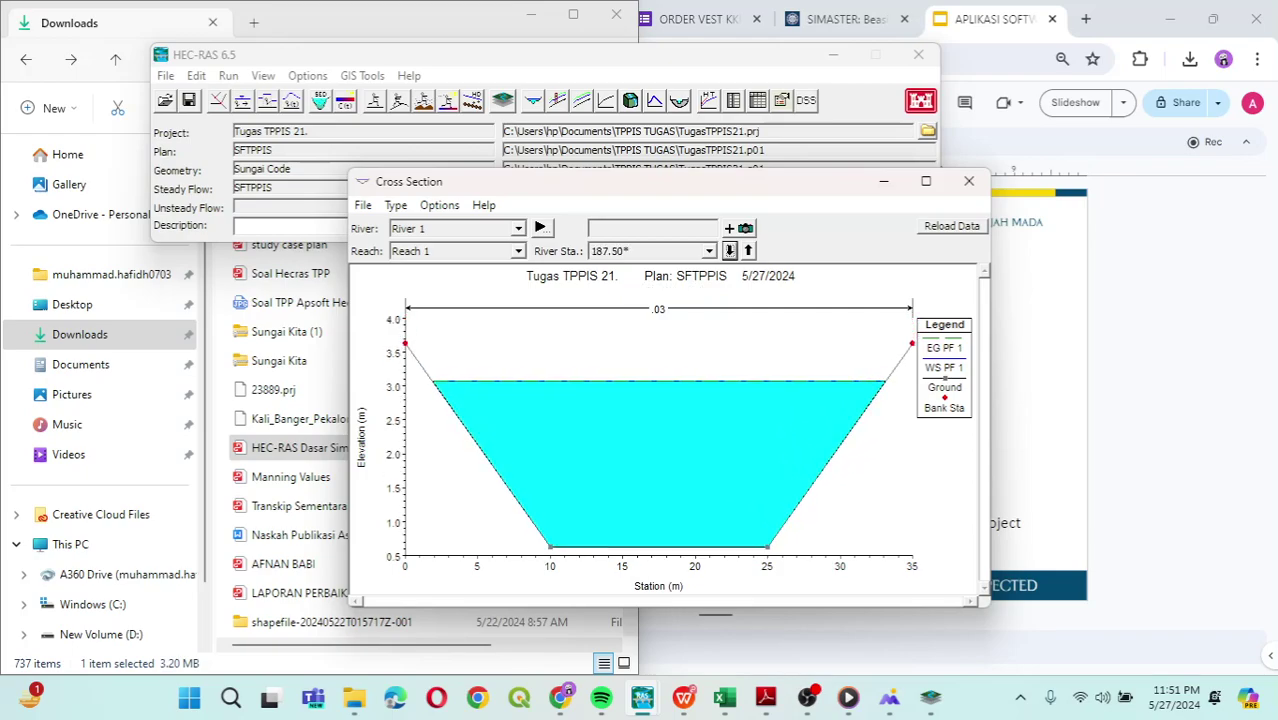
{"action": "left_click", "coordinate": [968, 181]}
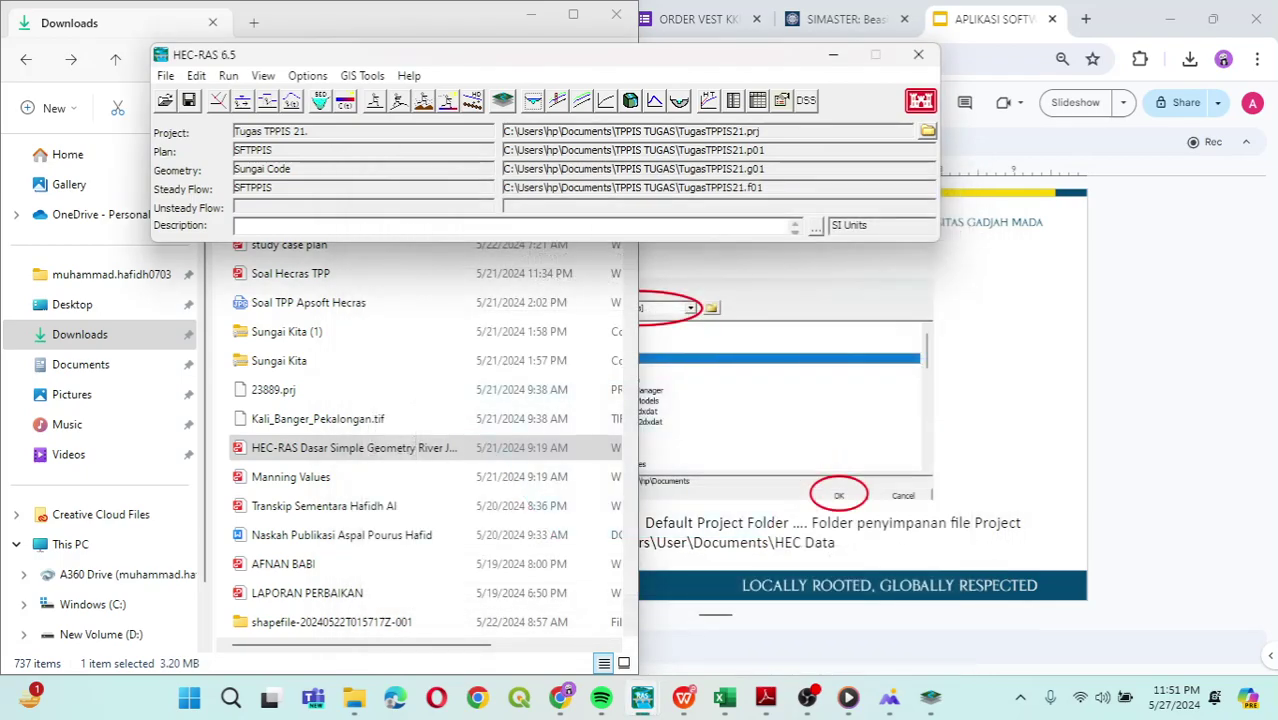
Open the water surface profile plot, cycle through the river reaches to examine their longitudinal profiles, and close the plot.
{"action": "left_click", "coordinate": [557, 100]}
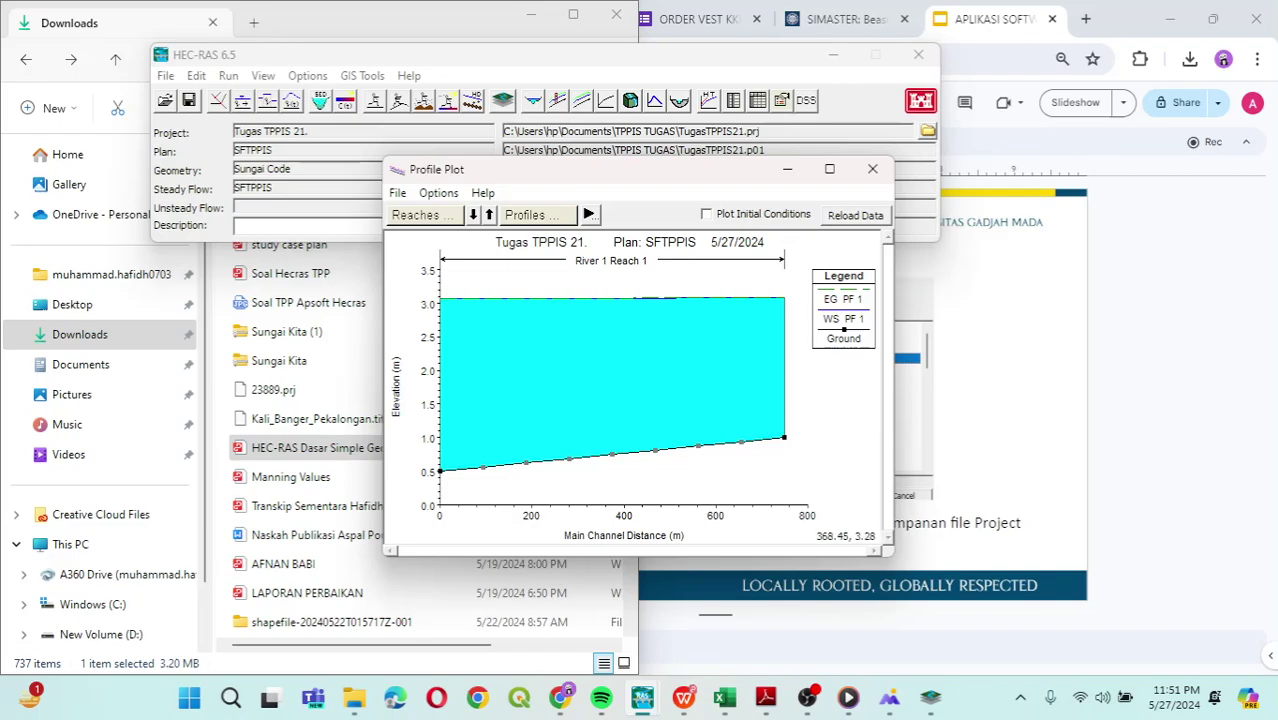
{"action": "left_click", "coordinate": [473, 215]}
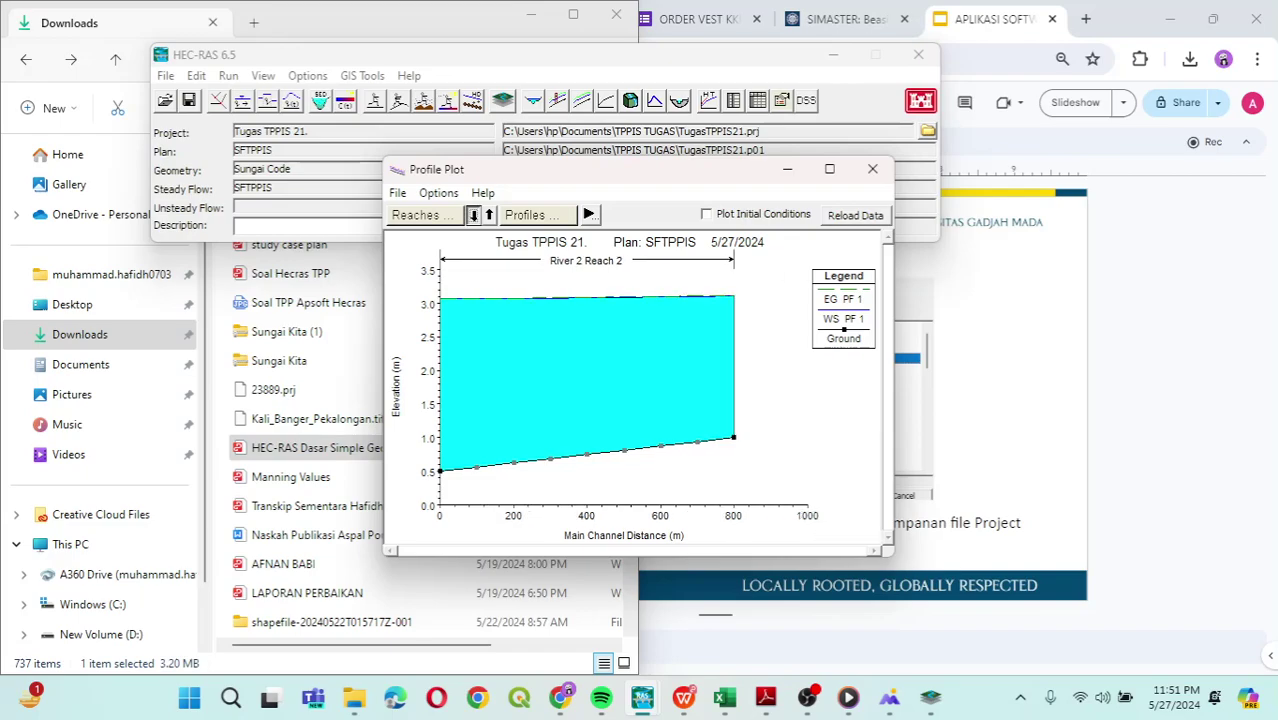
{"action": "left_click", "coordinate": [473, 215]}
{"action": "left_click", "coordinate": [473, 215]}
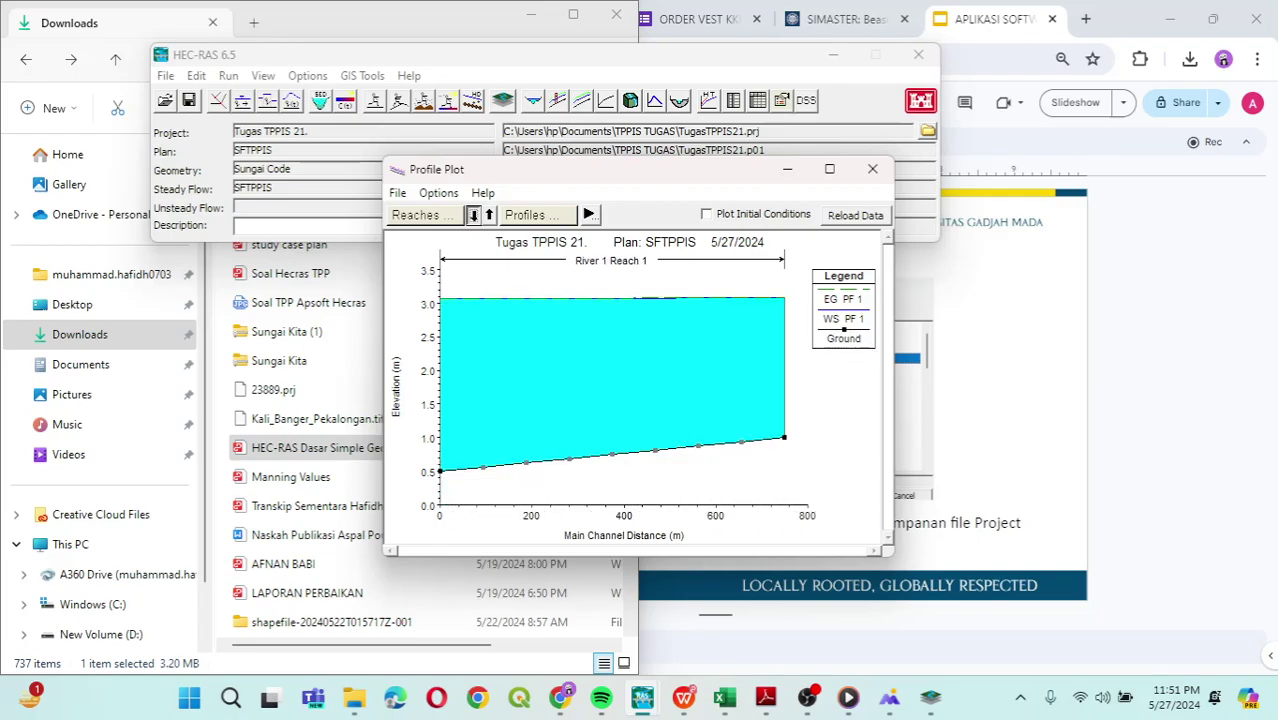
{"action": "left_click", "coordinate": [473, 215]}
{"action": "left_click", "coordinate": [473, 215]}
{"action": "left_click", "coordinate": [473, 215]}
{"action": "left_click", "coordinate": [473, 215]}
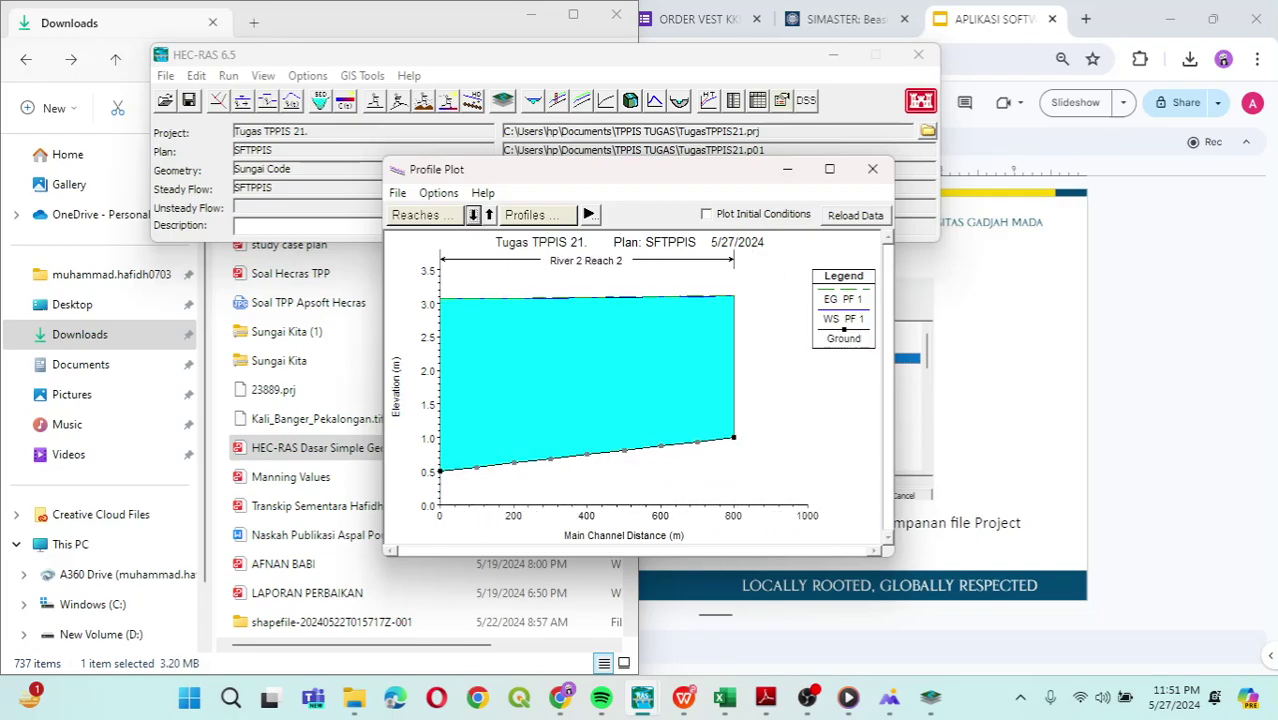
{"action": "left_click", "coordinate": [473, 215]}
{"action": "left_click", "coordinate": [872, 169]}
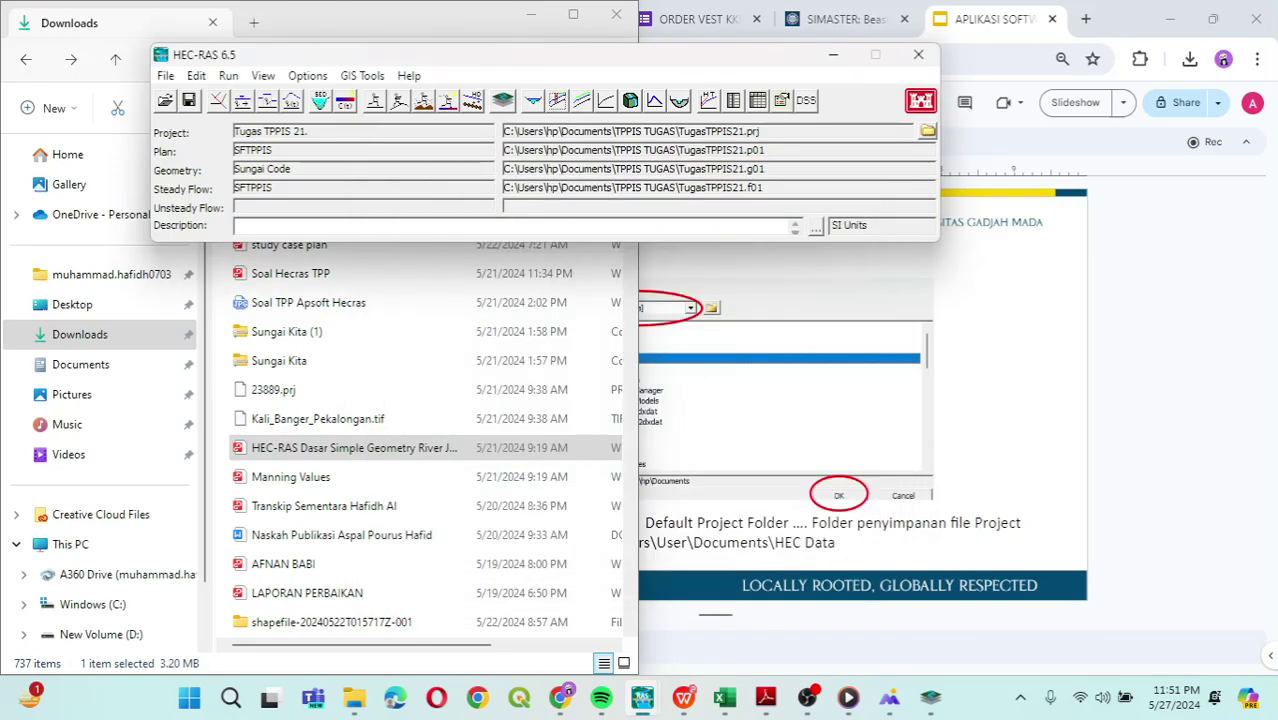
View the general profile plot of velocities for River 3 and River 2, and close it.
{"action": "left_click", "coordinate": [581, 100]}
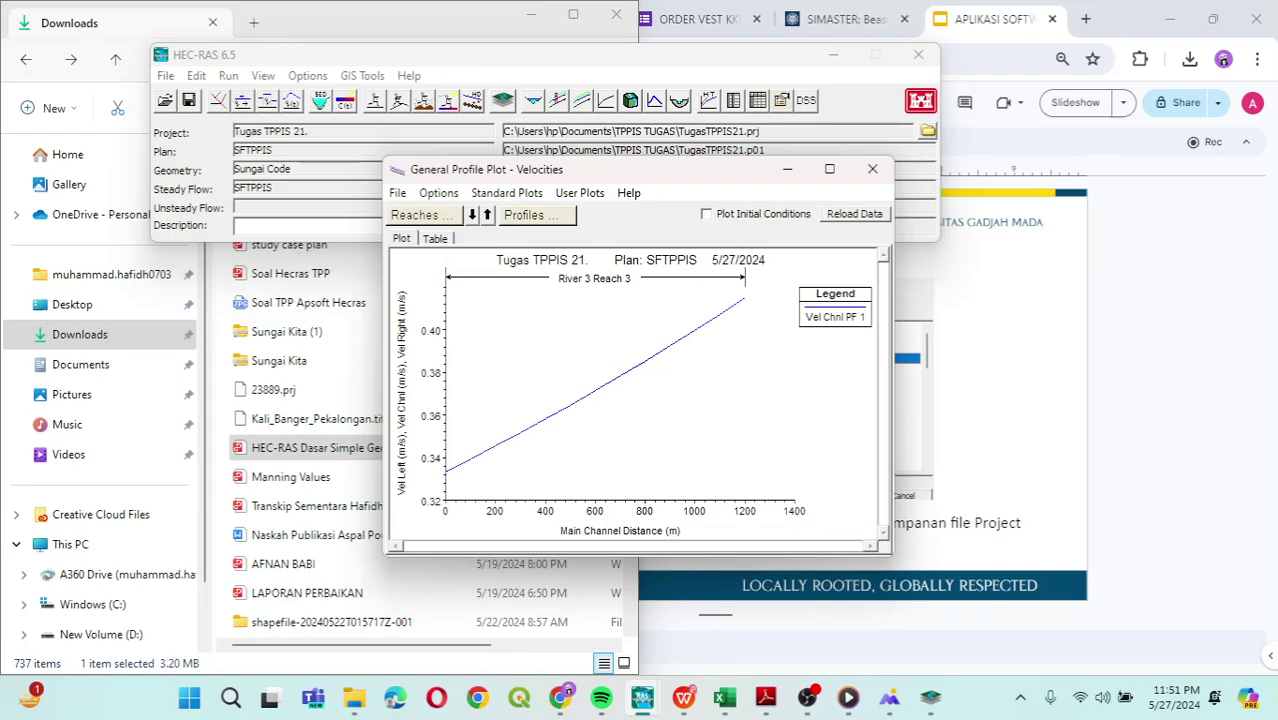
{"action": "left_click", "coordinate": [472, 214]}
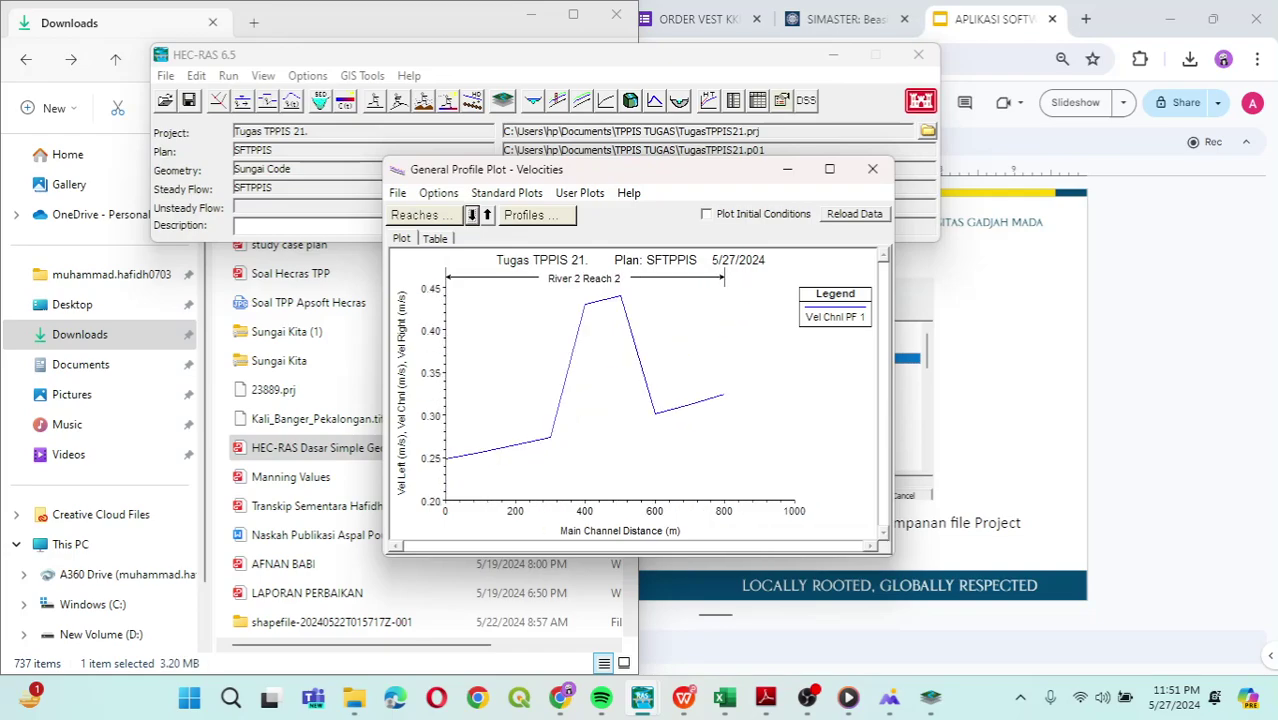
{"action": "left_click", "coordinate": [872, 169]}
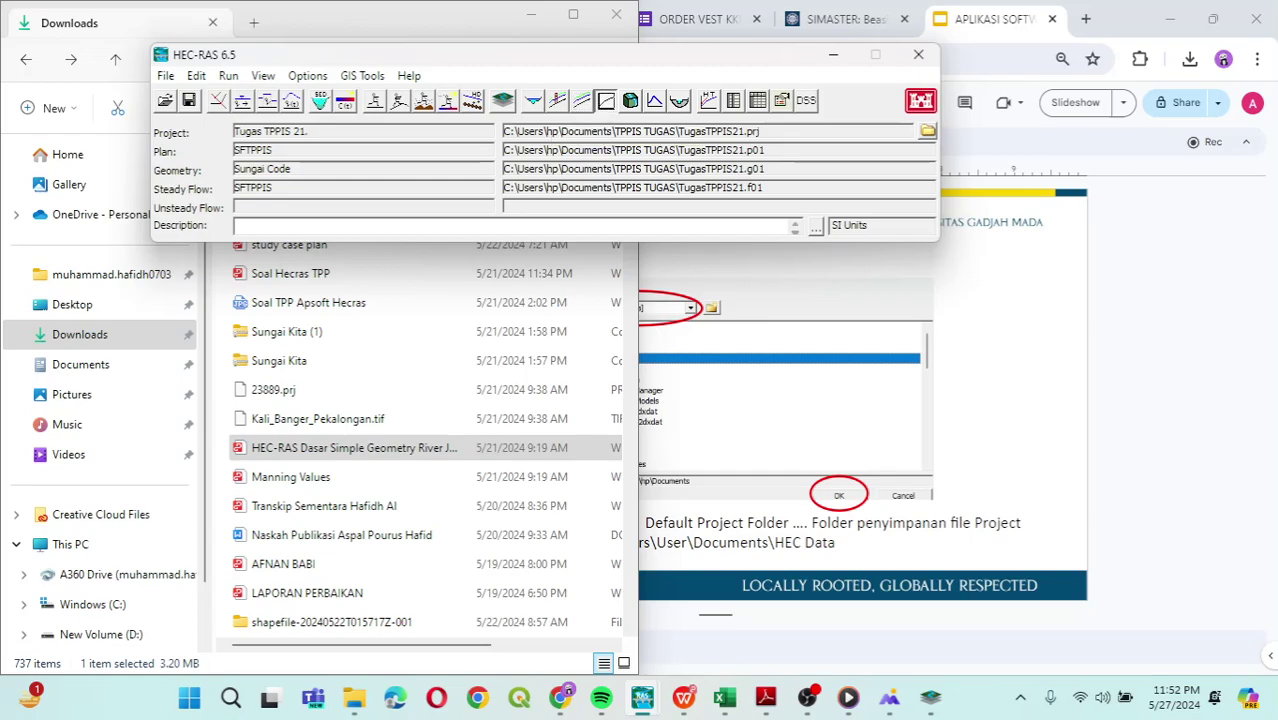
Open the rating curve plot and examine the curves at successive river stations of River 1, Reach 1.
{"action": "left_click", "coordinate": [605, 101]}
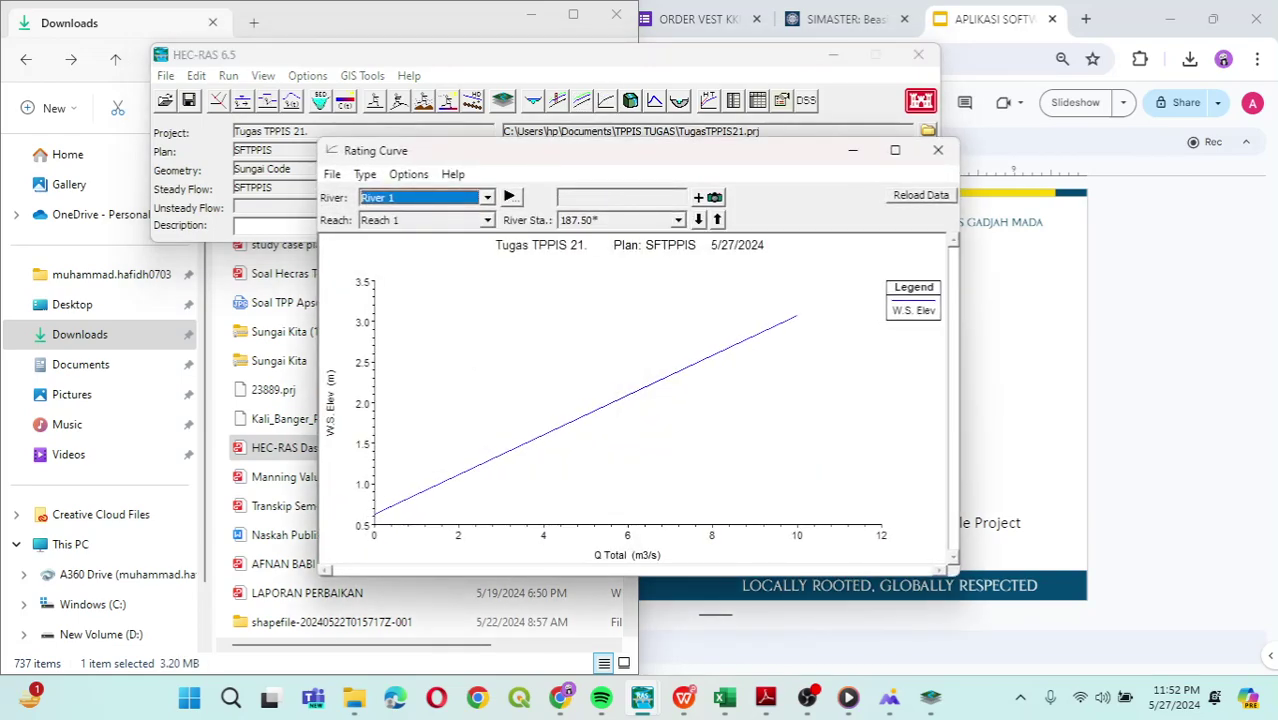
{"action": "left_click", "coordinate": [698, 219]}
{"action": "left_click", "coordinate": [698, 219]}
{"action": "left_click", "coordinate": [698, 219]}
{"action": "left_click", "coordinate": [698, 219]}
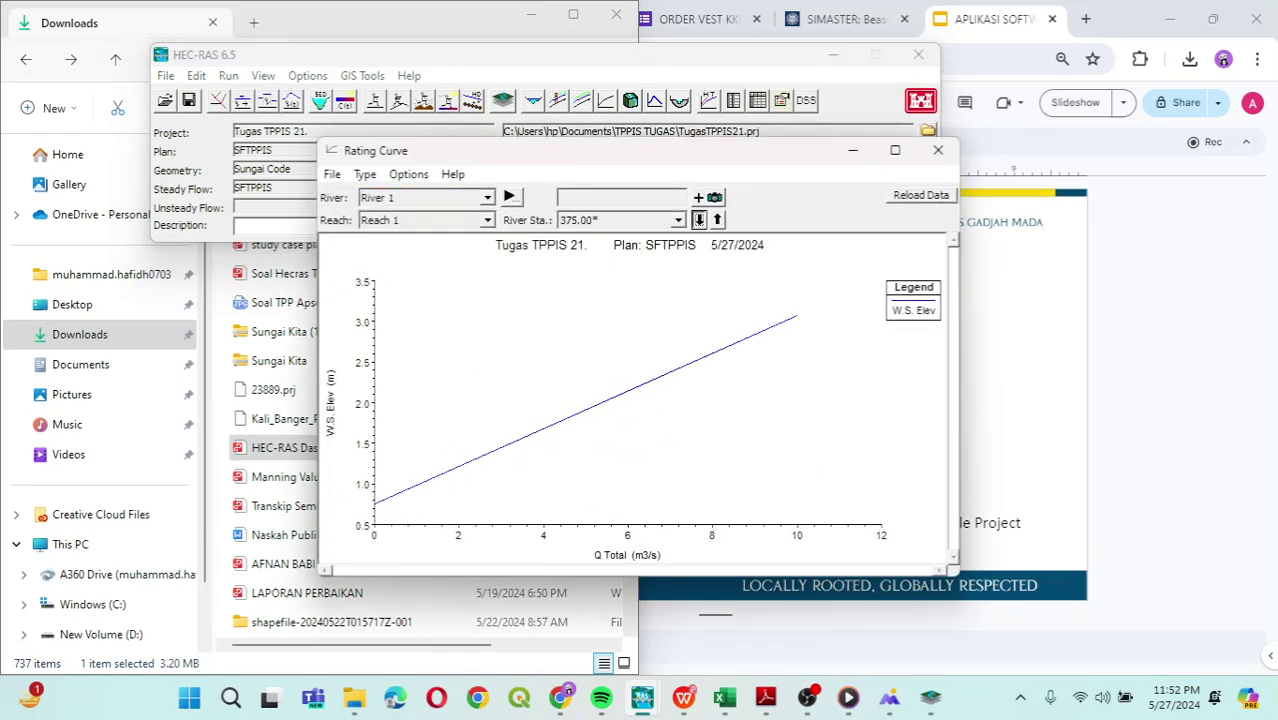
{"action": "left_click", "coordinate": [698, 219]}
{"action": "left_click", "coordinate": [698, 219]}
{"action": "left_click", "coordinate": [698, 219]}
{"action": "left_click", "coordinate": [698, 219]}
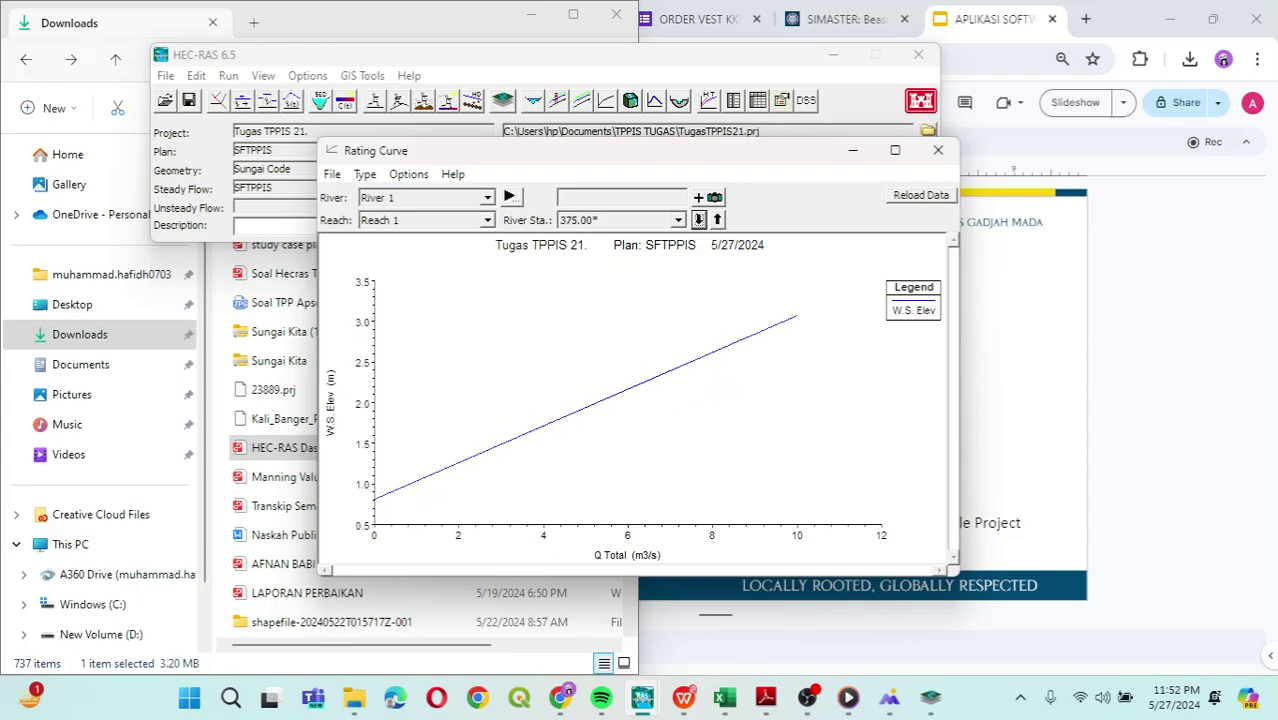
Examine the rating curves at further river stations of River 1, Reach 1, up to 562.50*, and close the plot.
{"action": "left_click", "coordinate": [698, 219]}
{"action": "left_click", "coordinate": [698, 219]}
{"action": "left_click", "coordinate": [698, 219]}
{"action": "left_click", "coordinate": [698, 219]}
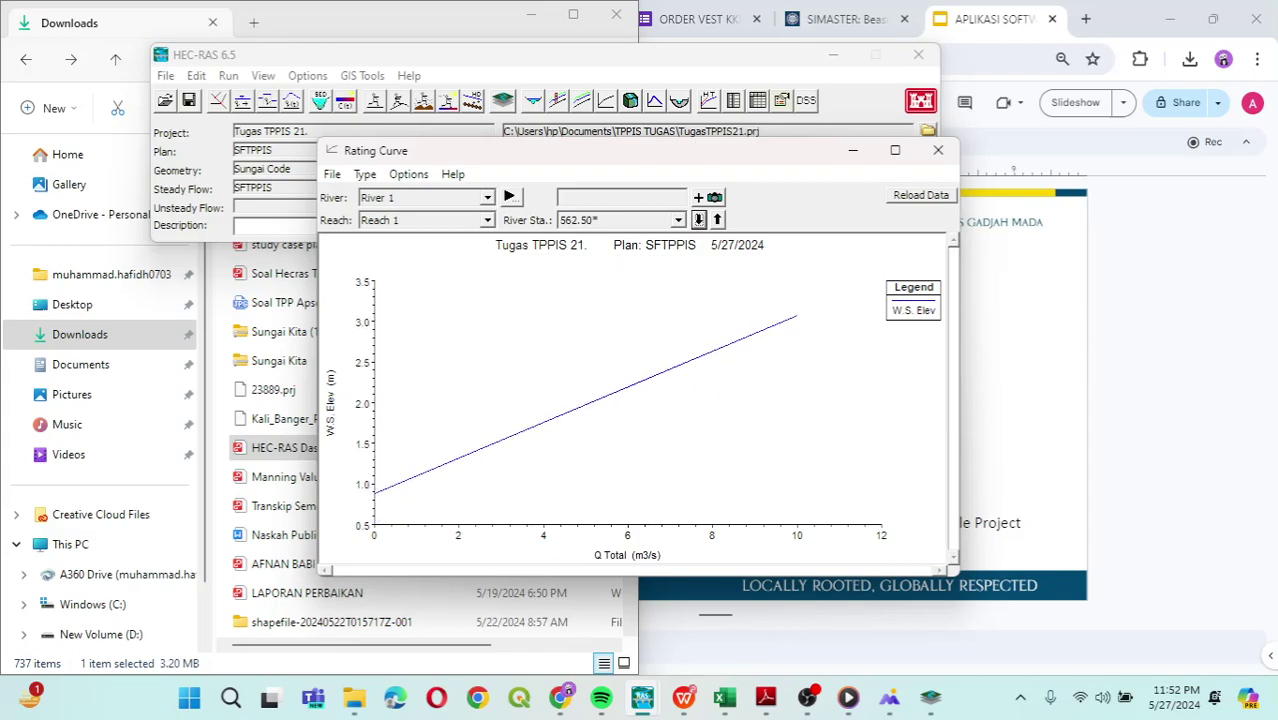
{"action": "left_click", "coordinate": [938, 150]}
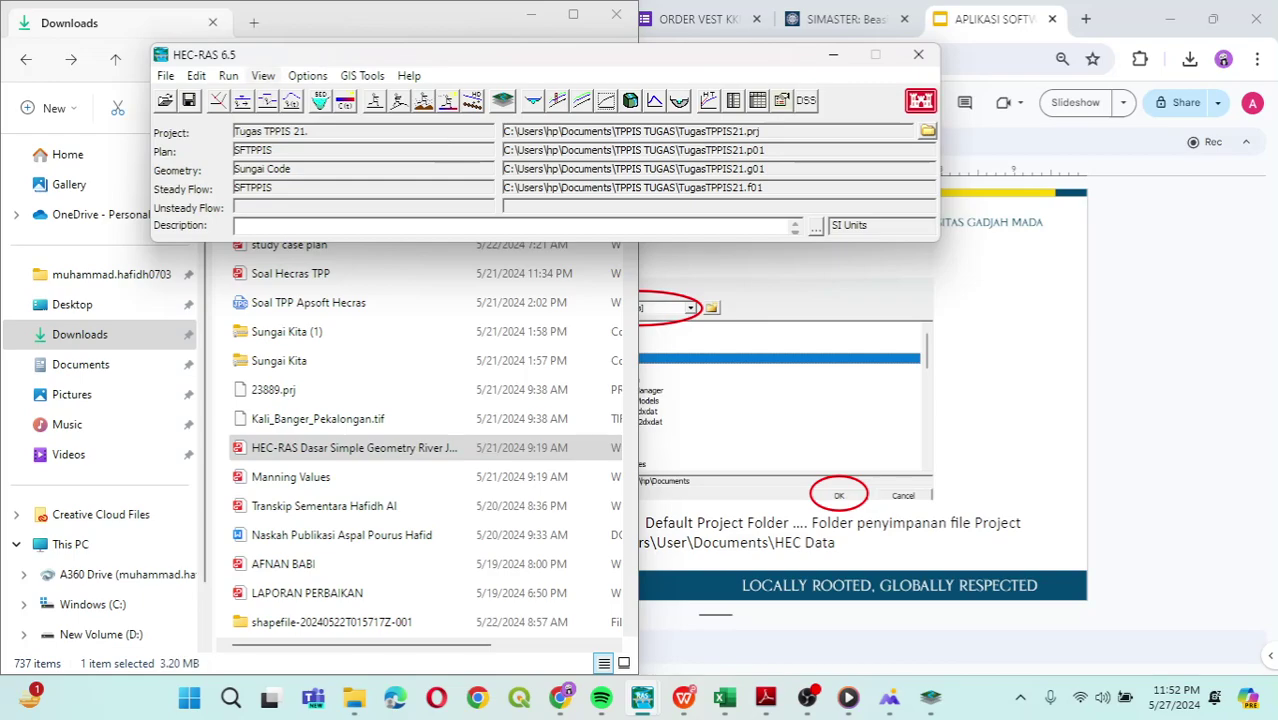
Open the unsteady flow data editor and enter the description UFTPPIS.
{"action": "key", "text": "alt+e"}
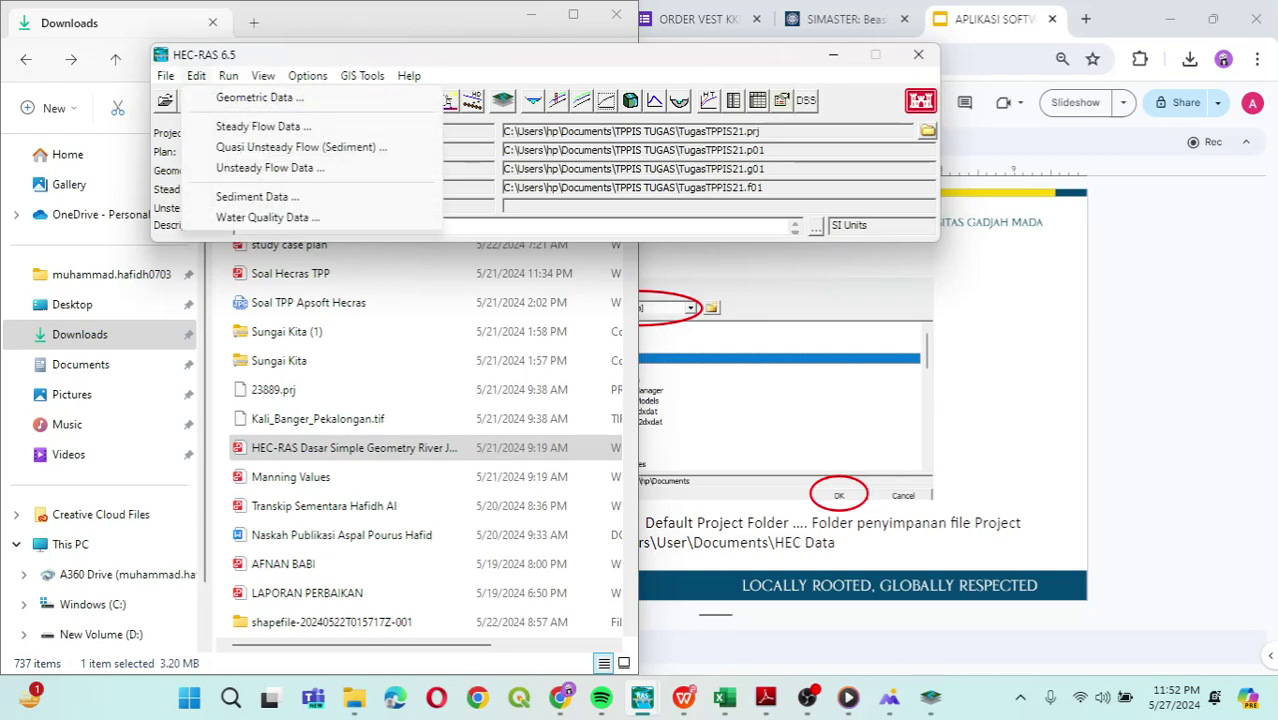
{"action": "key", "text": "Down"}
{"action": "key", "text": "Down"}
{"action": "key", "text": "Down"}
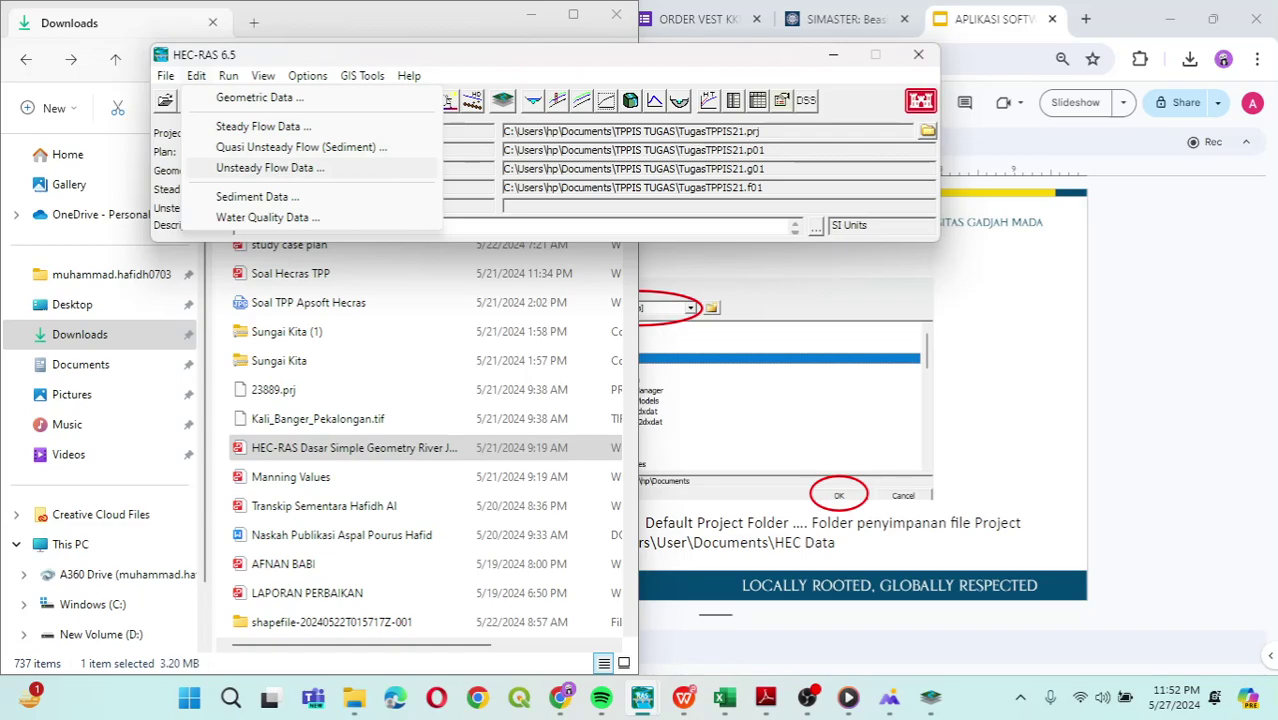
{"action": "key", "text": "Up"}
{"action": "key", "text": "Down"}
{"action": "key", "text": "Return"}
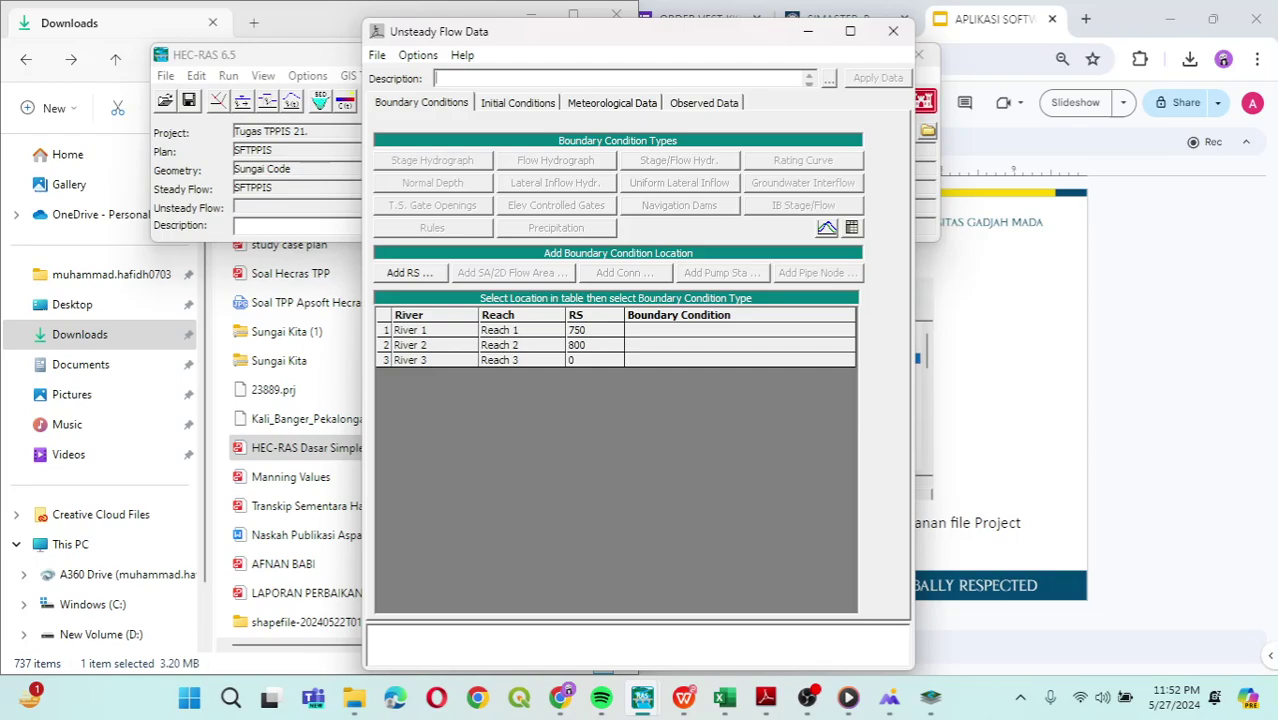
{"action": "type", "text": "UFTPPIS"}
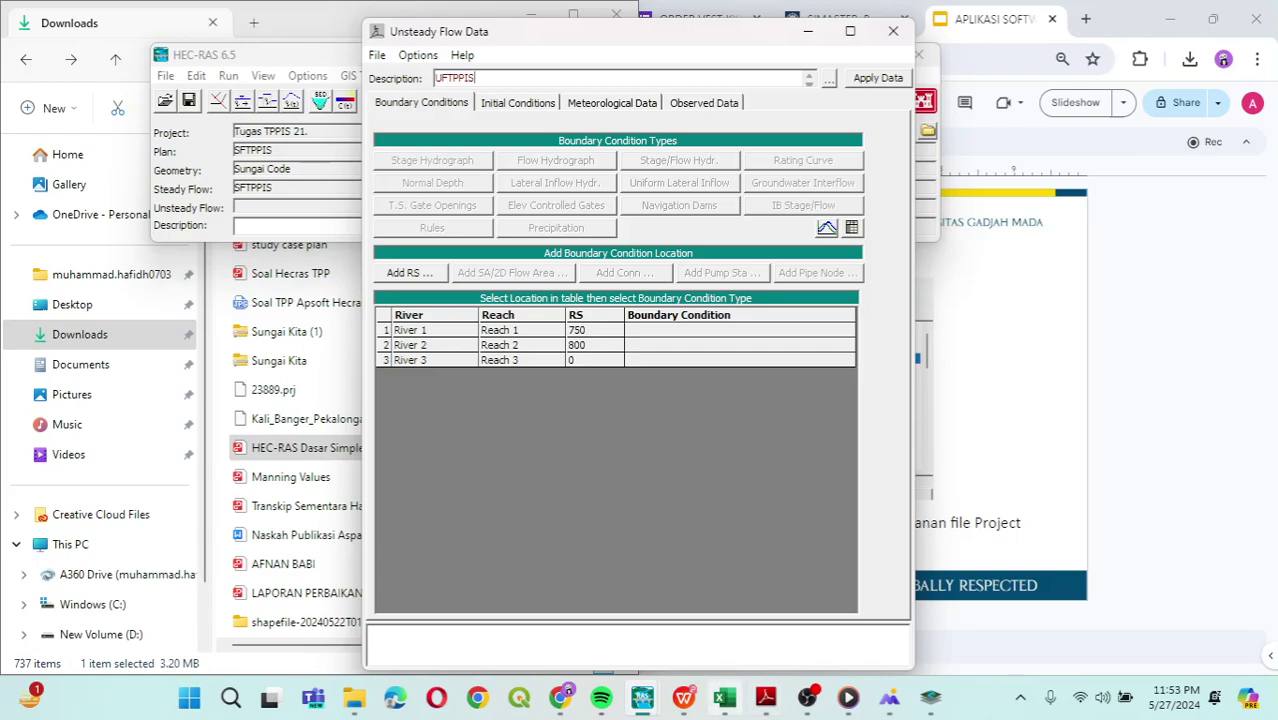
Switch to WPS Office and look through the HEC-RAS Dasar Simple Geometry guide for section 6 on unsteady flow routing.
{"action": "mouse_move", "coordinate": [766, 697]}
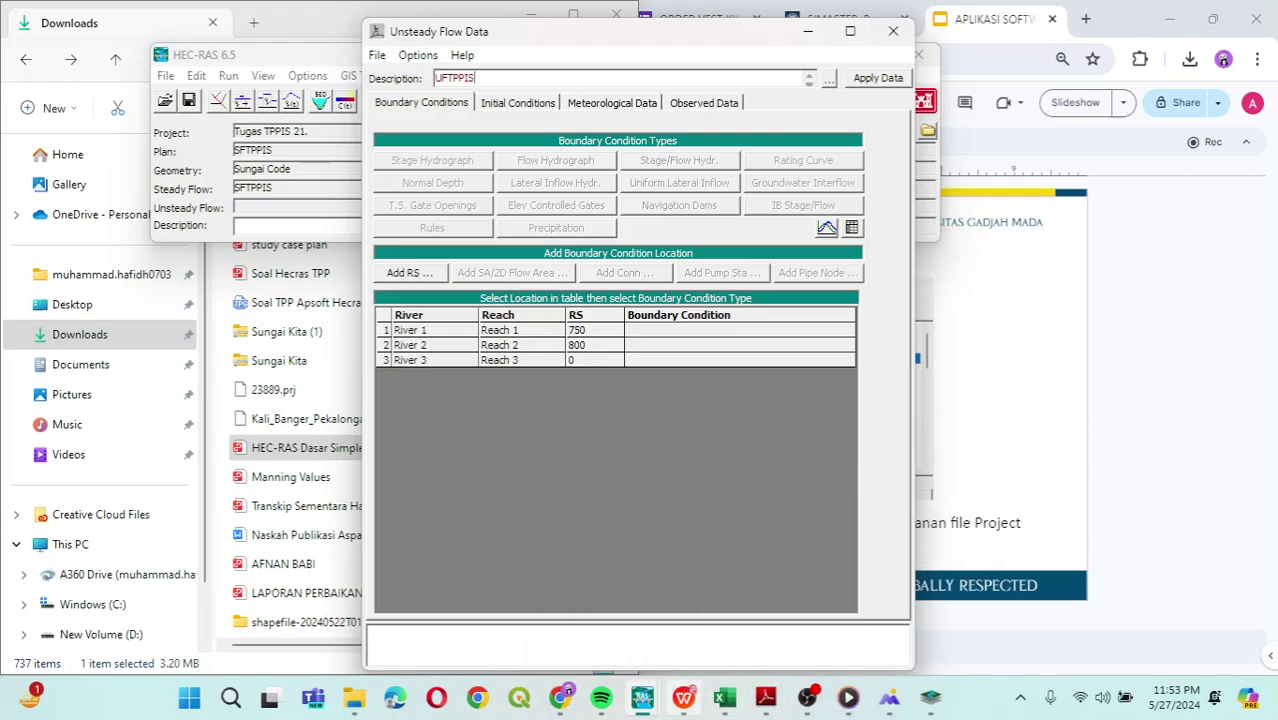
{"action": "left_click", "coordinate": [684, 697]}
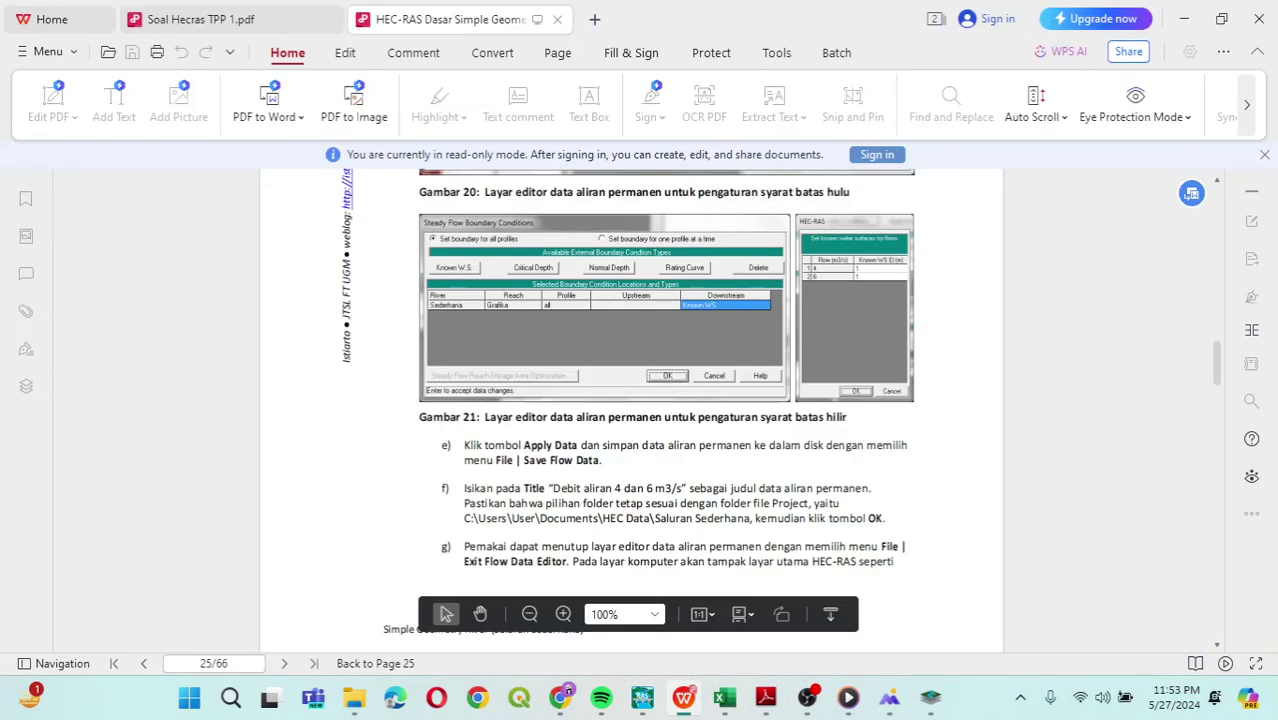
{"action": "scroll", "coordinate": [630, 405], "scroll_direction": "down", "scroll_amount": 10}
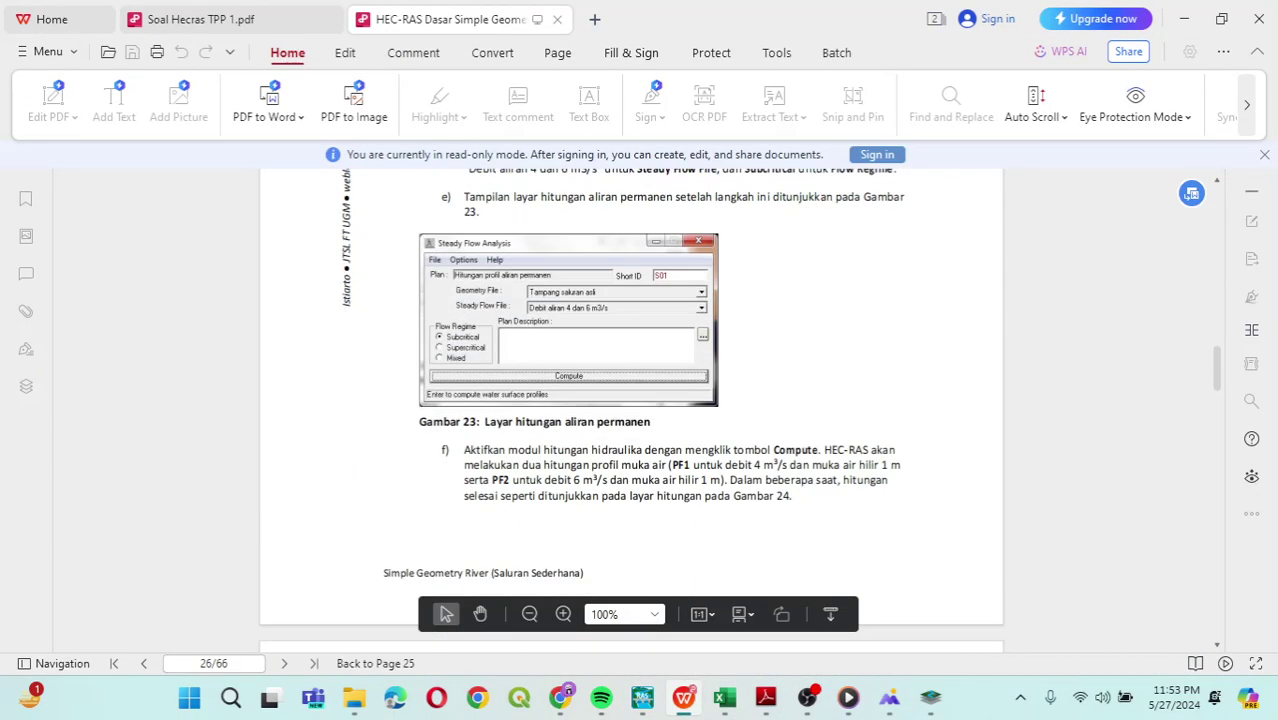
{"action": "scroll", "coordinate": [630, 405], "scroll_direction": "down", "scroll_amount": 10}
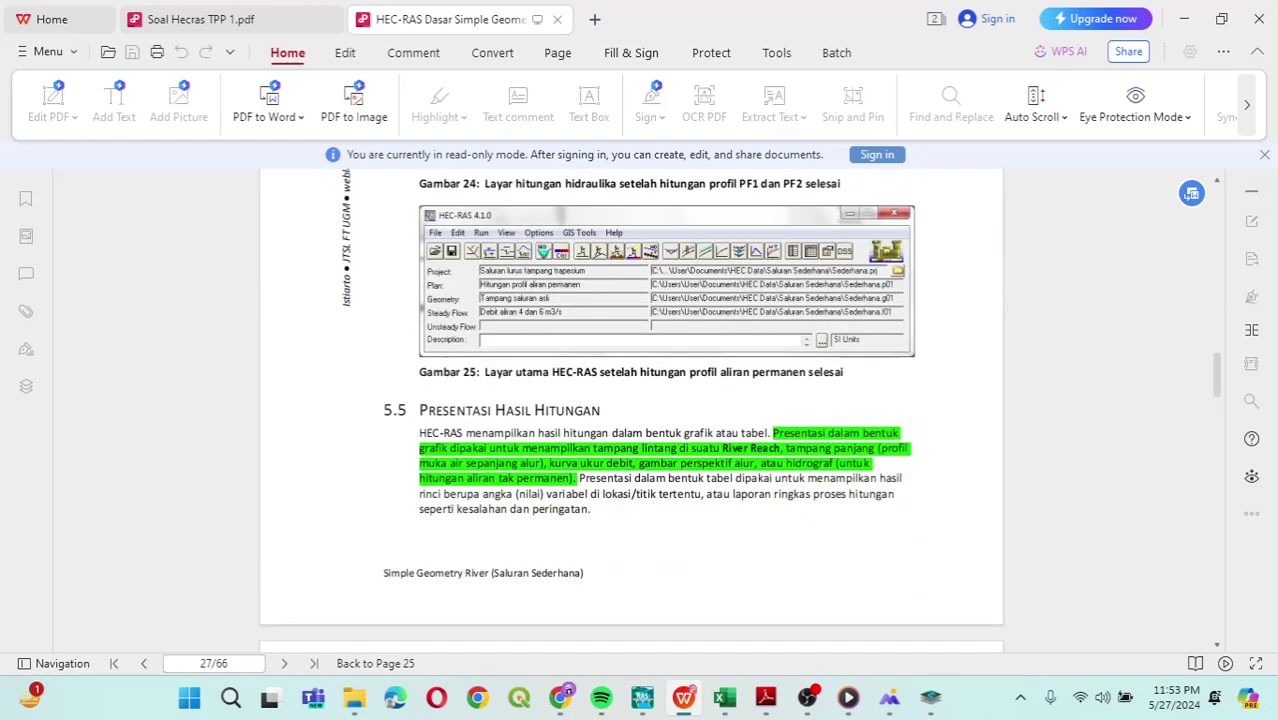
{"action": "scroll", "coordinate": [630, 405], "scroll_direction": "down", "scroll_amount": 10}
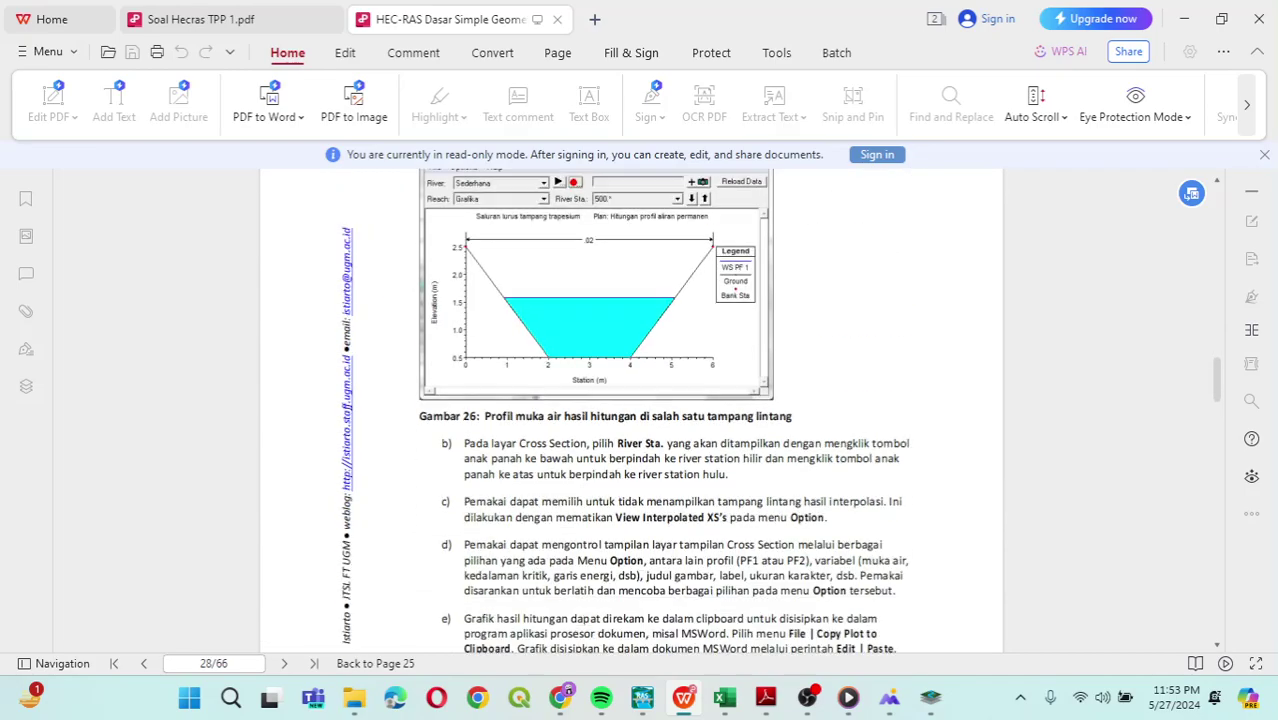
{"action": "scroll", "coordinate": [630, 405], "scroll_direction": "down", "scroll_amount": 9}
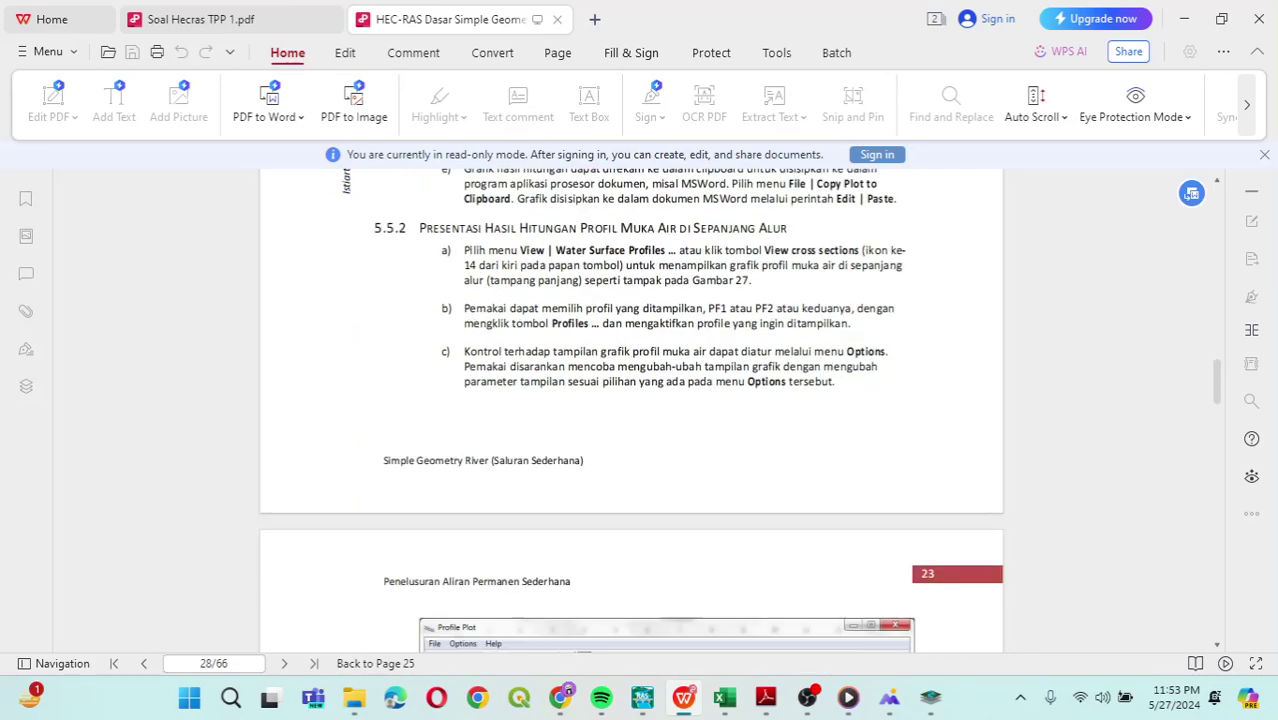
{"action": "scroll", "coordinate": [630, 405], "scroll_direction": "down", "scroll_amount": 5}
{"action": "scroll", "coordinate": [630, 405], "scroll_direction": "down", "scroll_amount": 10}
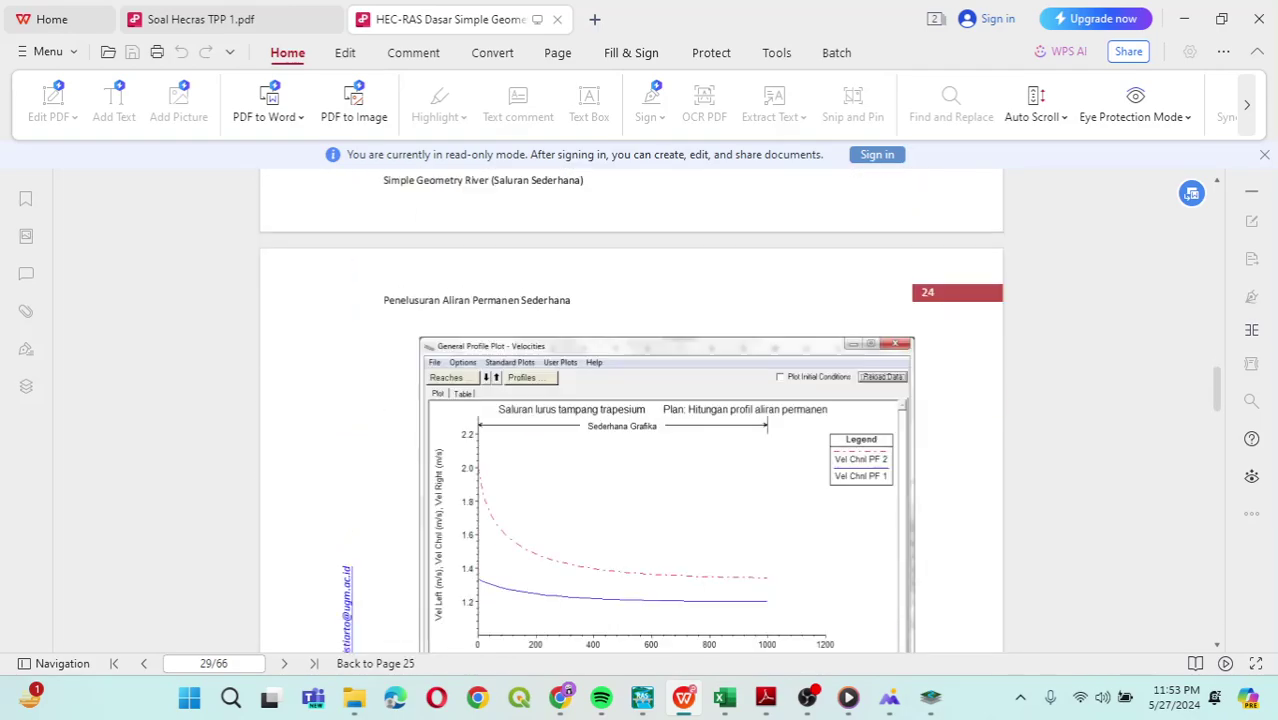
{"action": "scroll", "coordinate": [630, 405], "scroll_direction": "down", "scroll_amount": 3}
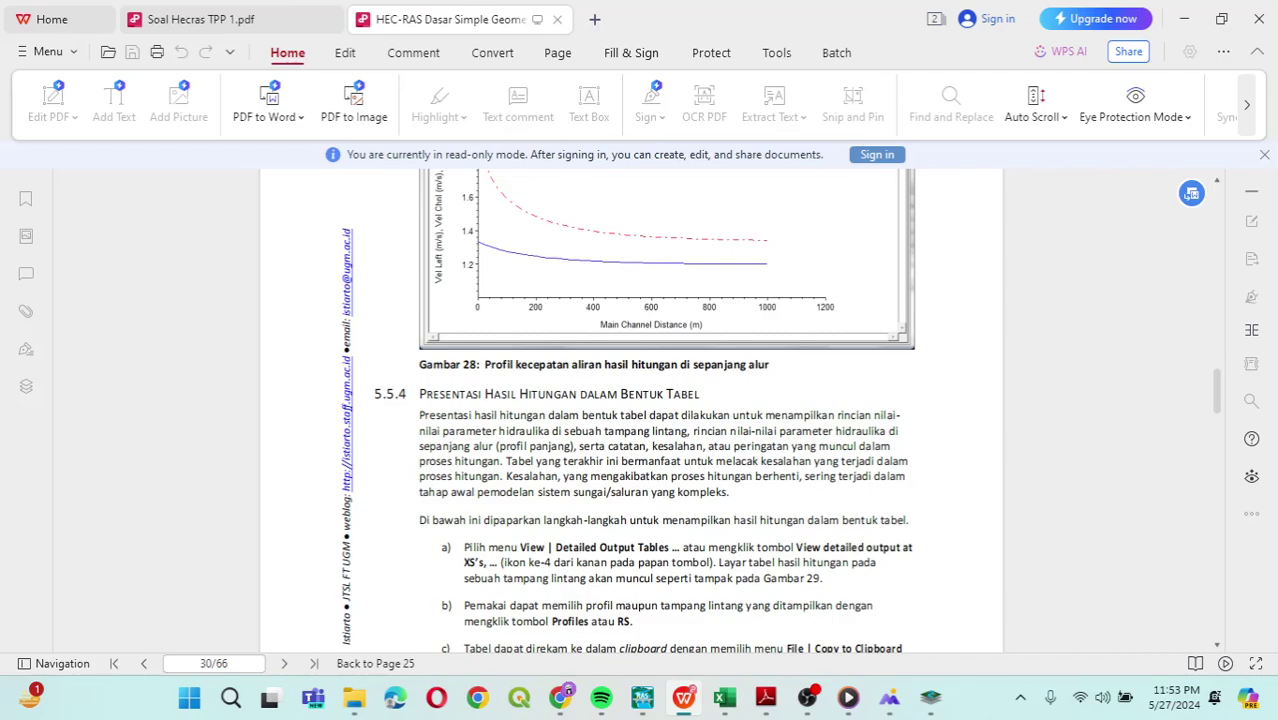
{"action": "scroll", "coordinate": [630, 410], "scroll_direction": "down", "scroll_amount": 3}
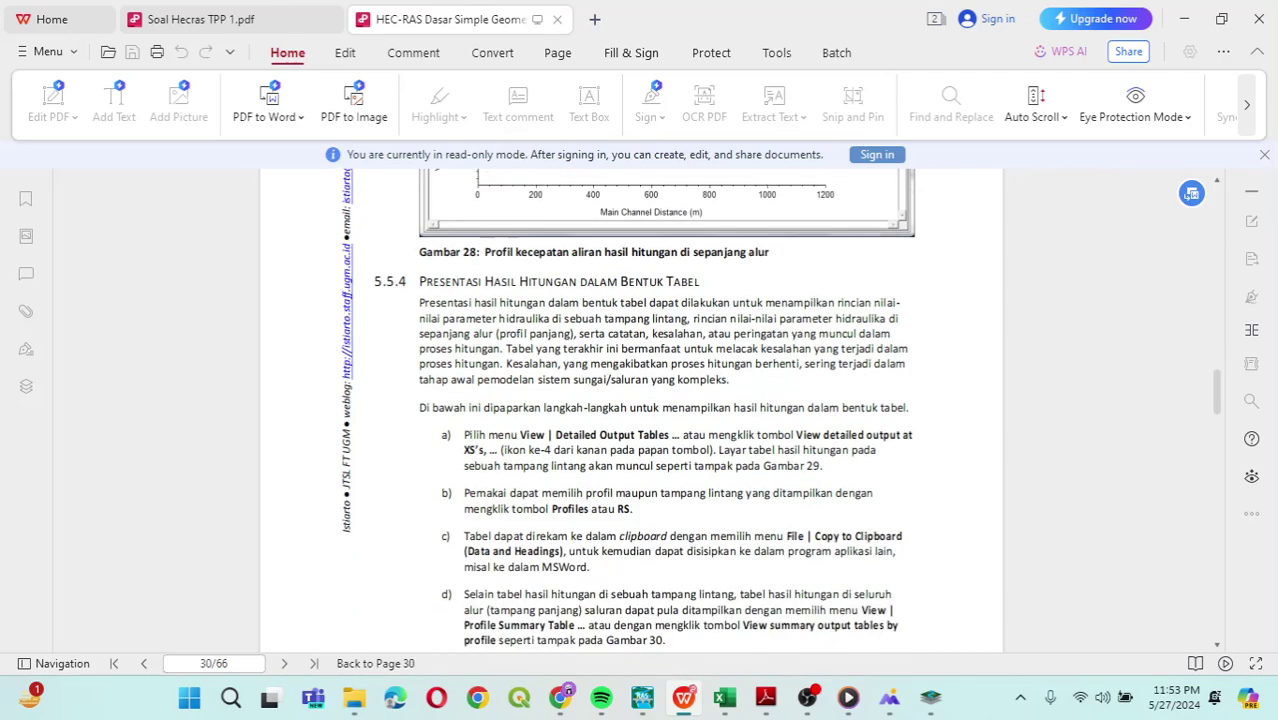
{"action": "scroll", "coordinate": [640, 410], "scroll_direction": "down", "scroll_amount": 10}
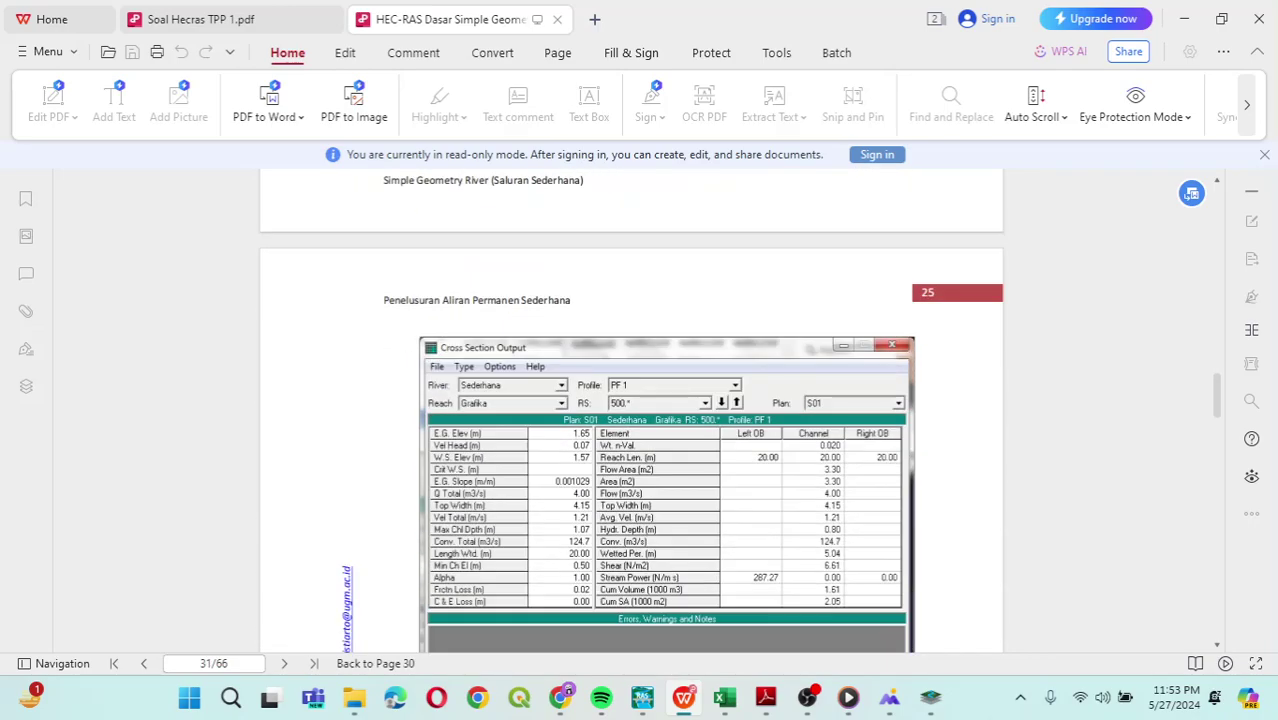
{"action": "scroll", "coordinate": [640, 410], "scroll_direction": "down", "scroll_amount": 10}
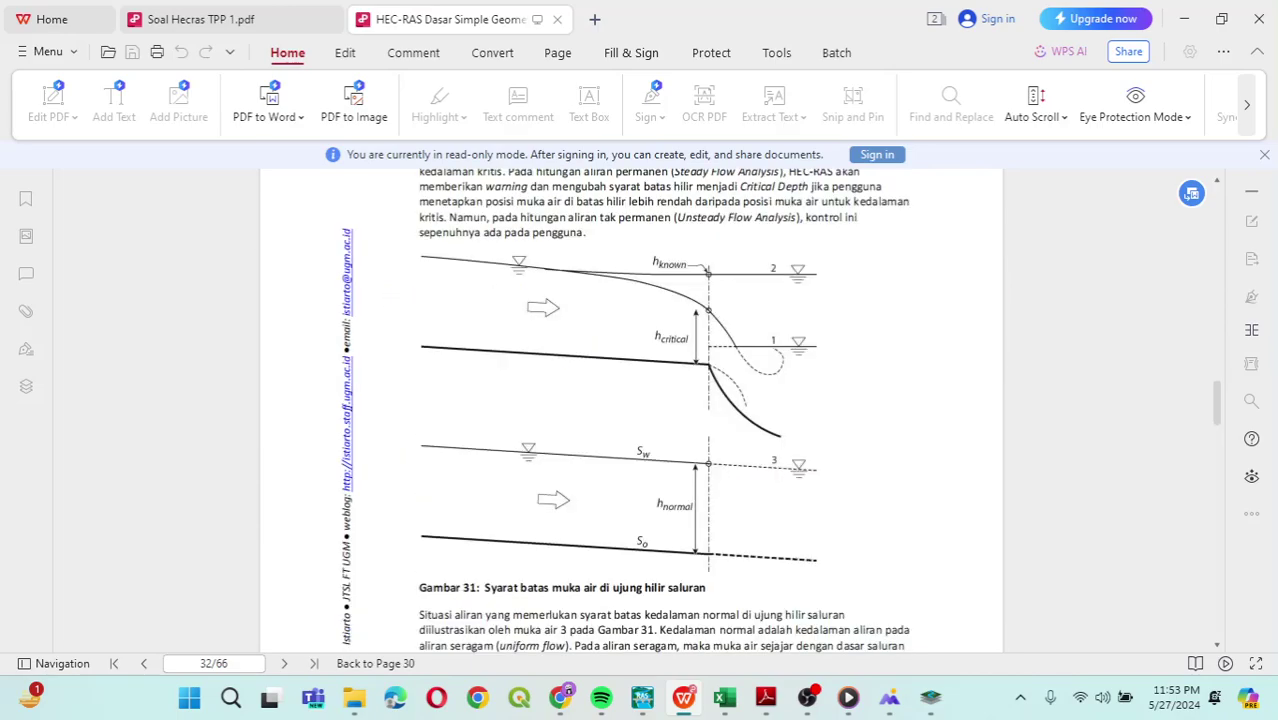
{"action": "scroll", "coordinate": [640, 410], "scroll_direction": "down", "scroll_amount": 10}
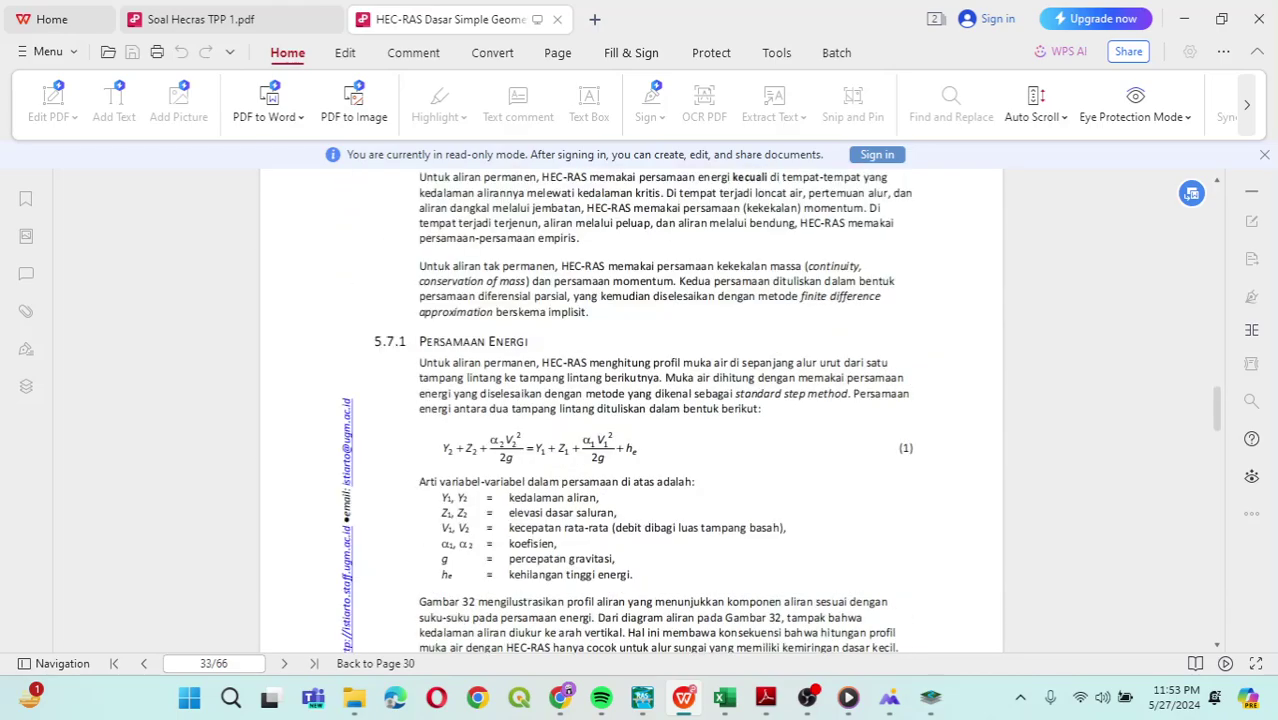
{"action": "scroll", "coordinate": [640, 410], "scroll_direction": "up", "scroll_amount": 5}
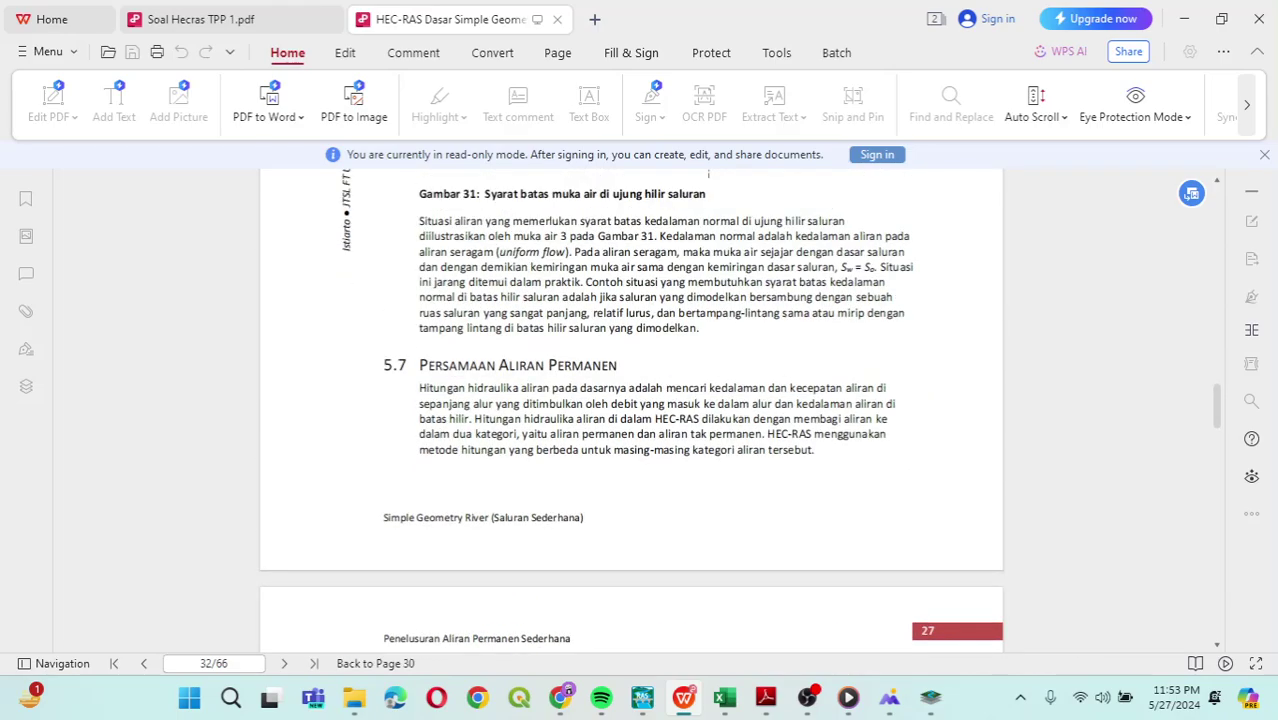
{"action": "scroll", "coordinate": [640, 410], "scroll_direction": "down", "scroll_amount": 10}
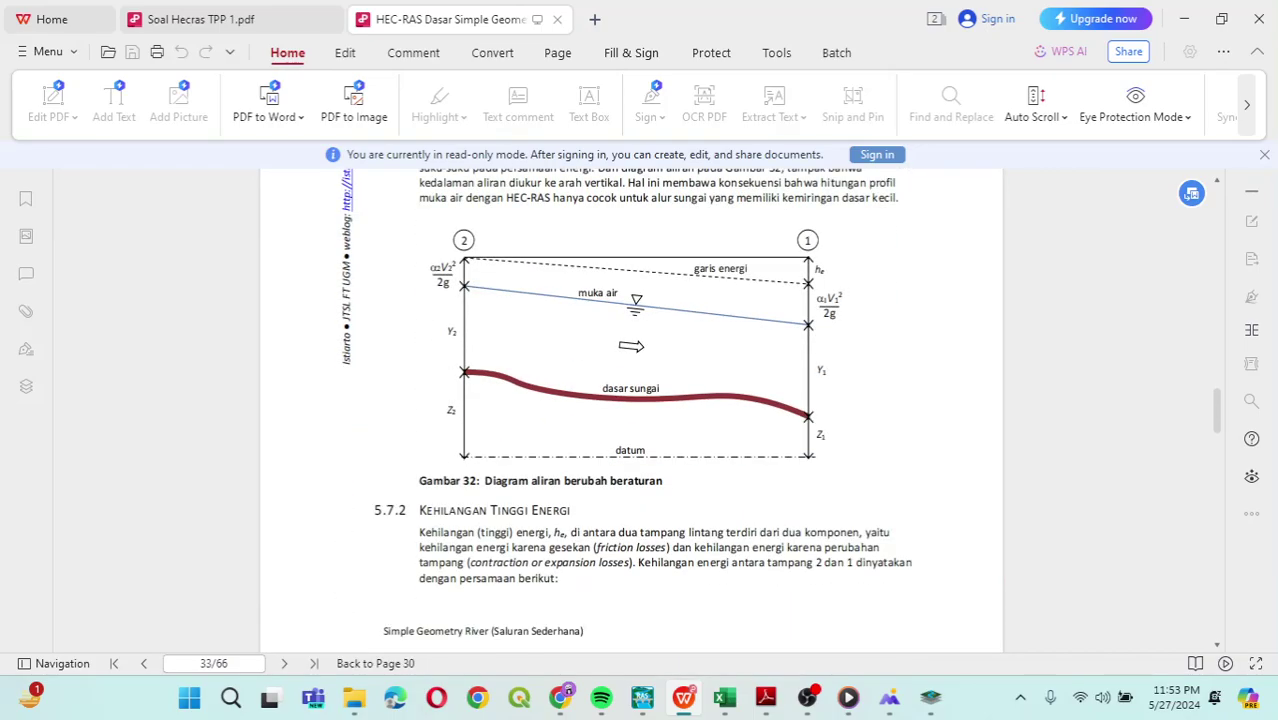
{"action": "scroll", "coordinate": [640, 410], "scroll_direction": "down", "scroll_amount": 10}
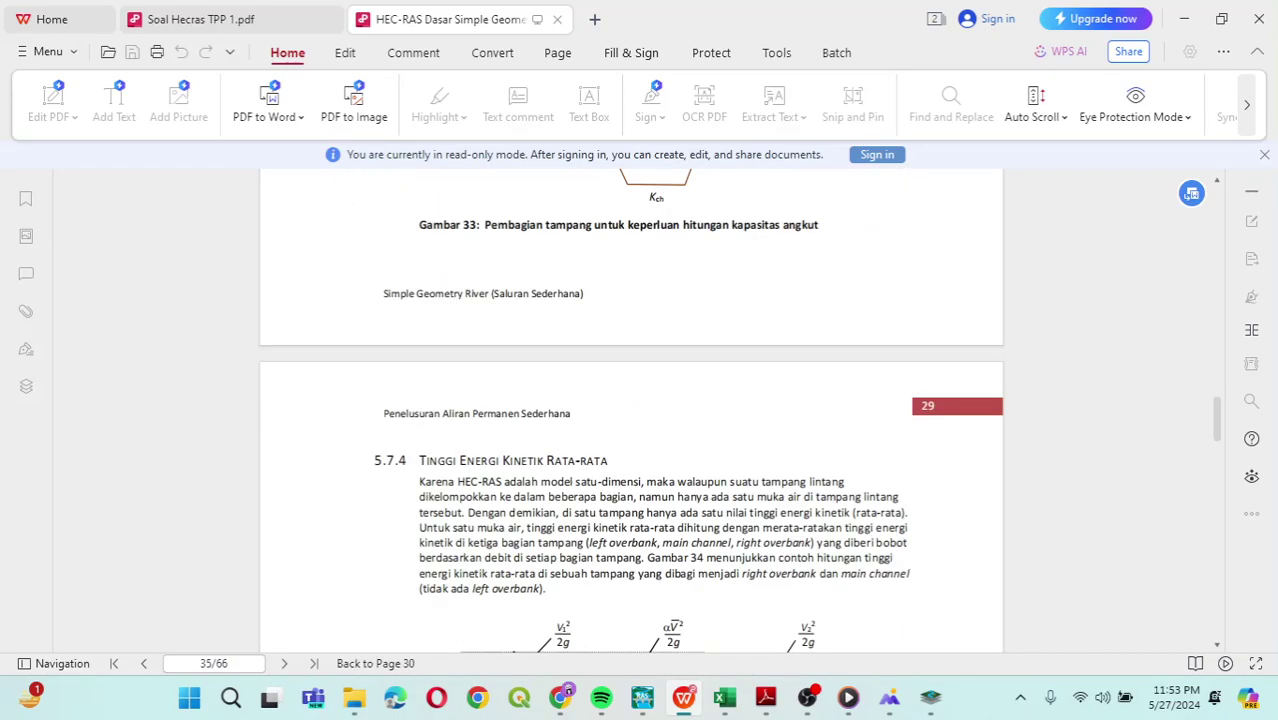
{"action": "scroll", "coordinate": [640, 410], "scroll_direction": "down", "scroll_amount": 10}
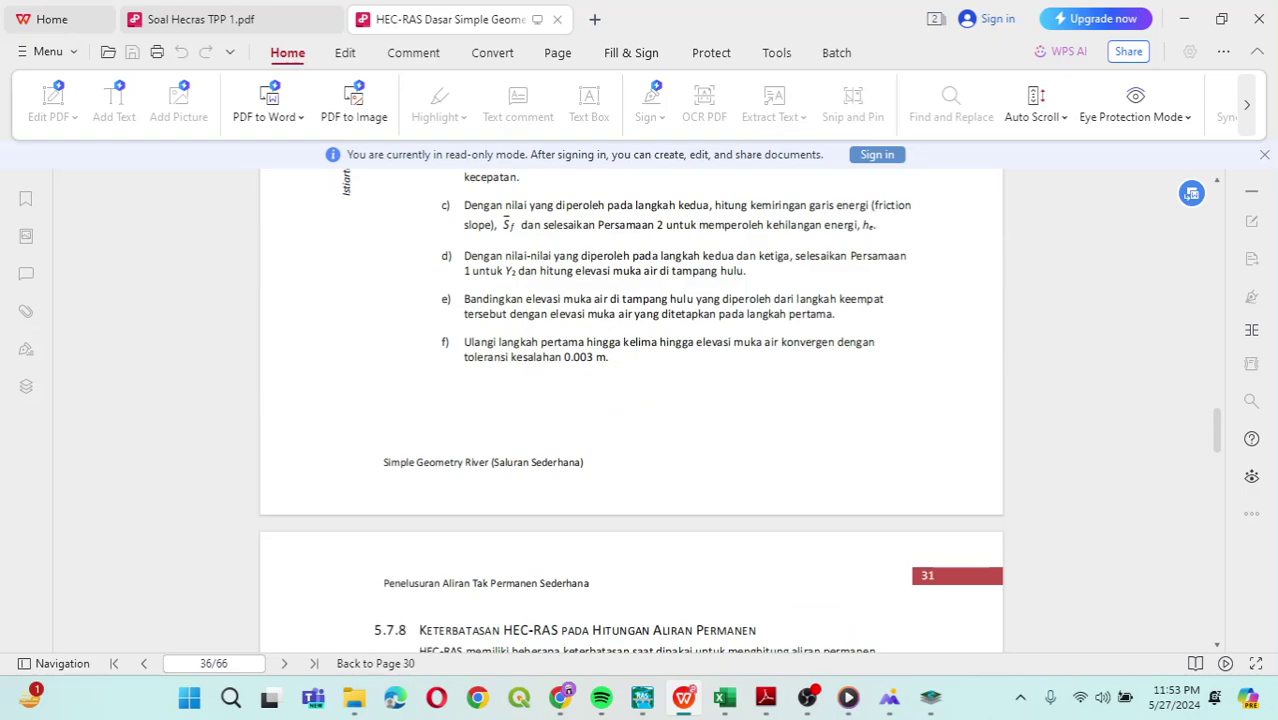
{"action": "scroll", "coordinate": [640, 410], "scroll_direction": "down", "scroll_amount": 8}
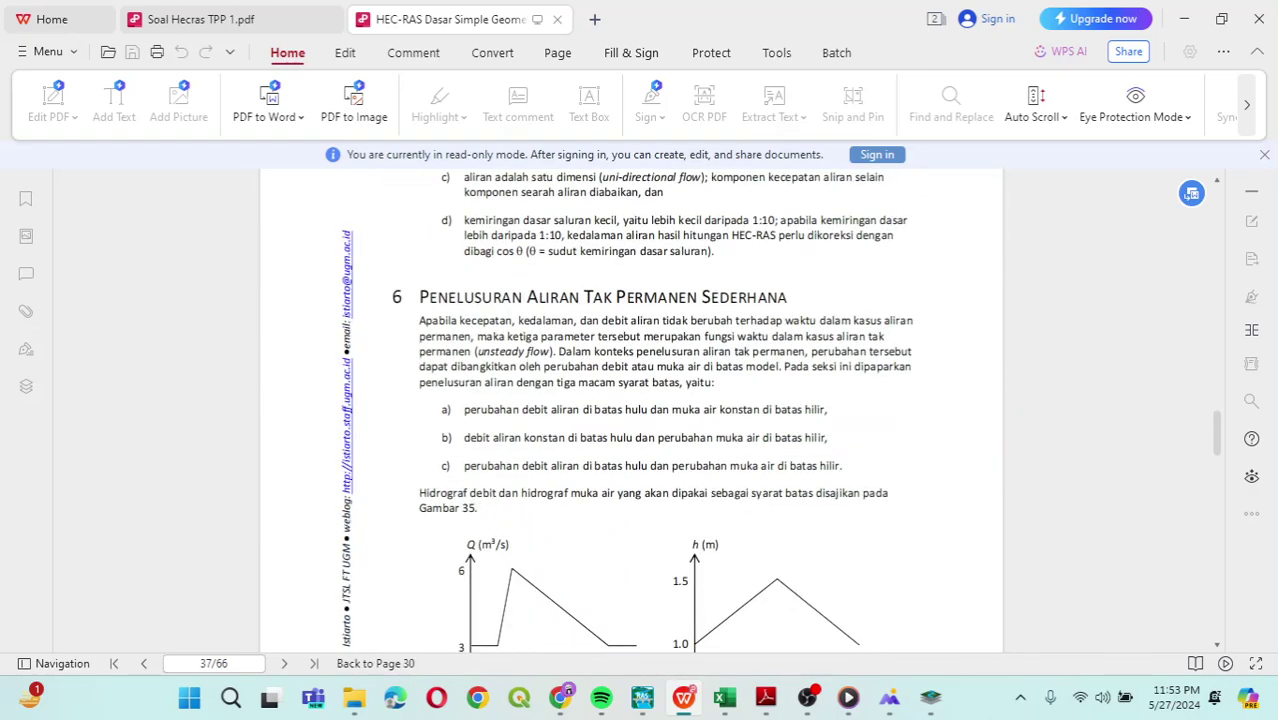
Read how section 6 sets the upstream flow hydrograph and downstream stage hydrograph boundary conditions, and return to HEC-RAS.
{"action": "scroll", "coordinate": [640, 410], "scroll_direction": "down", "scroll_amount": 5}
{"action": "scroll", "coordinate": [640, 410], "scroll_direction": "up", "scroll_amount": 4}
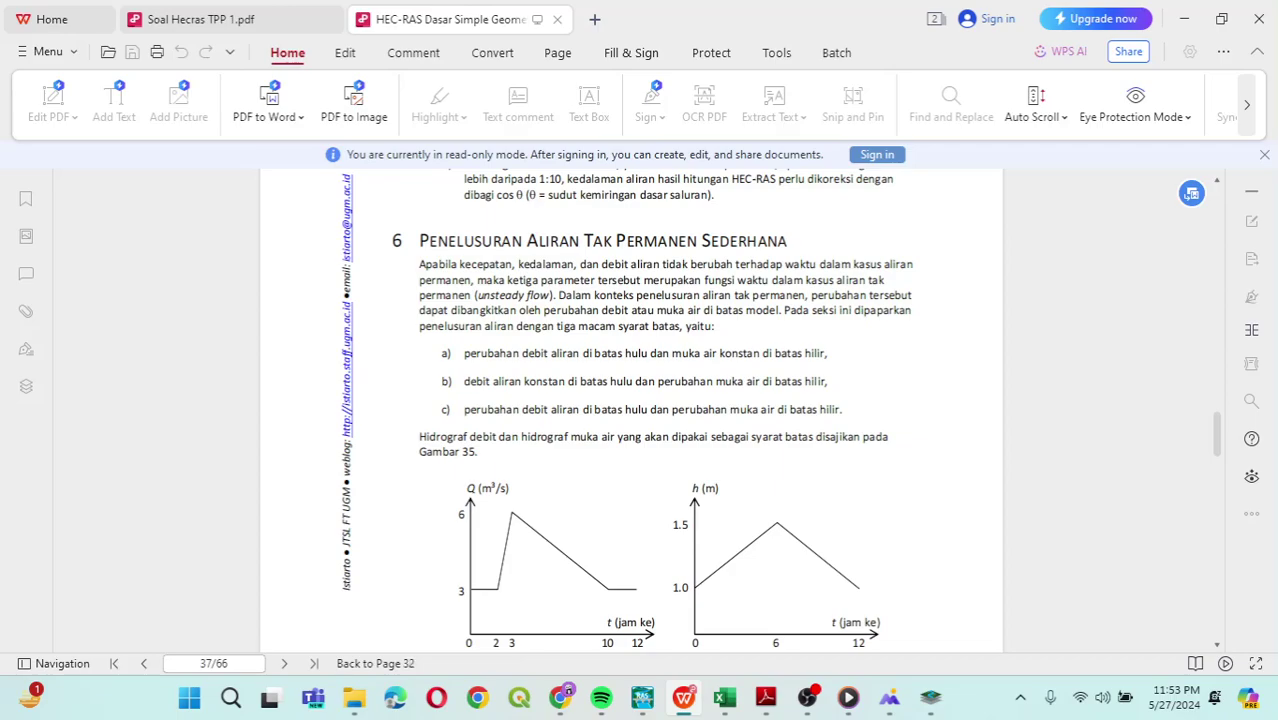
{"action": "scroll", "coordinate": [640, 410], "scroll_direction": "down", "scroll_amount": 5}
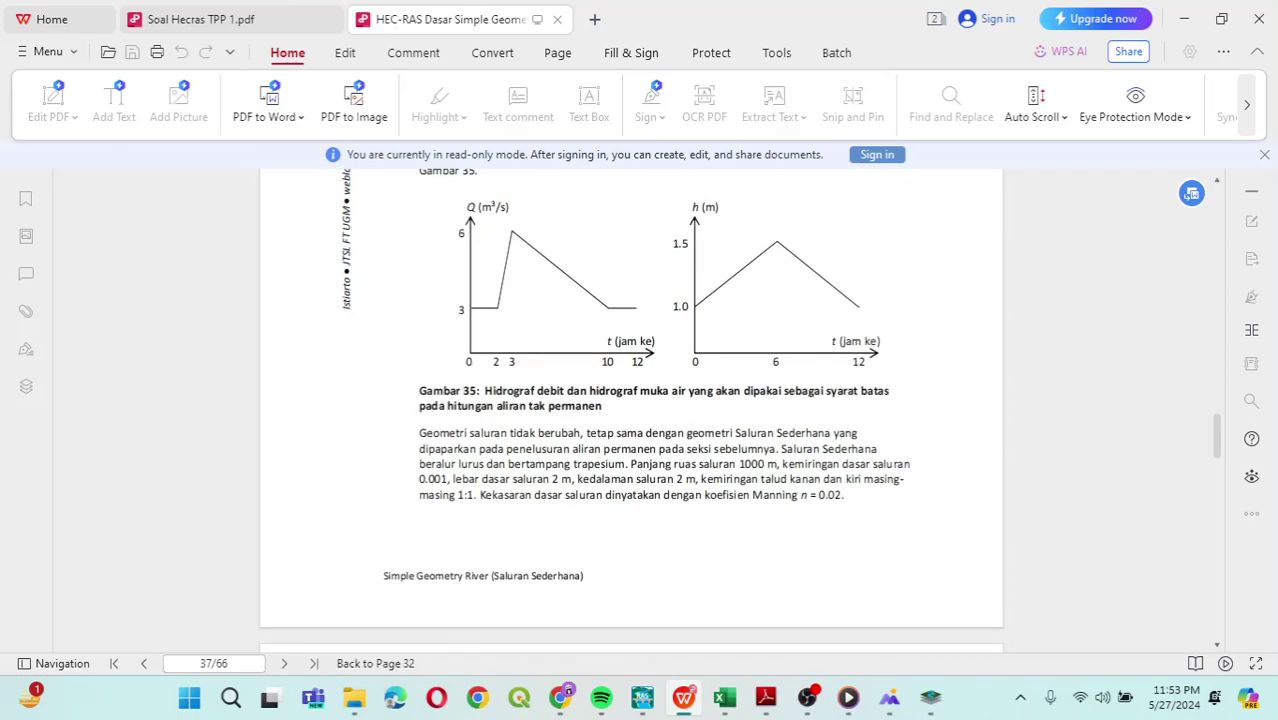
{"action": "scroll", "coordinate": [630, 410], "scroll_direction": "down", "scroll_amount": 12}
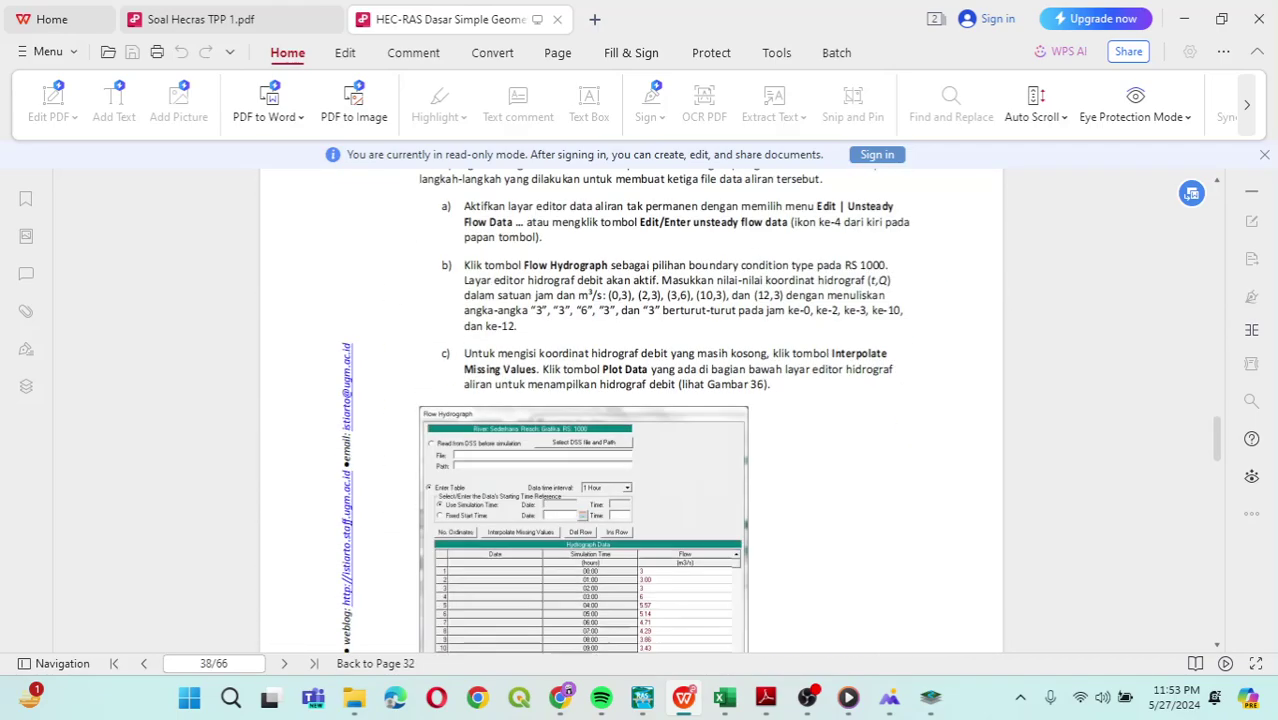
{"action": "scroll", "coordinate": [630, 410], "scroll_direction": "down", "scroll_amount": 4}
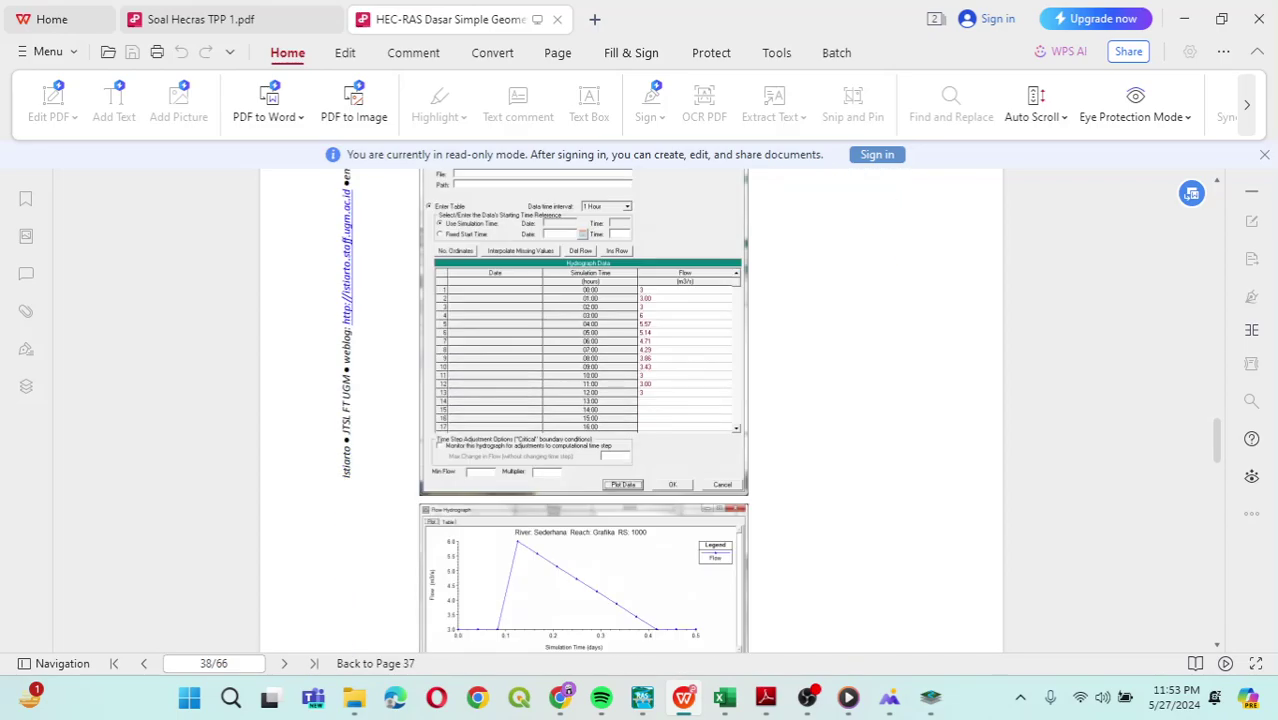
{"action": "scroll", "coordinate": [630, 410], "scroll_direction": "down", "scroll_amount": 20}
{"action": "scroll", "coordinate": [630, 410], "scroll_direction": "up", "scroll_amount": 18}
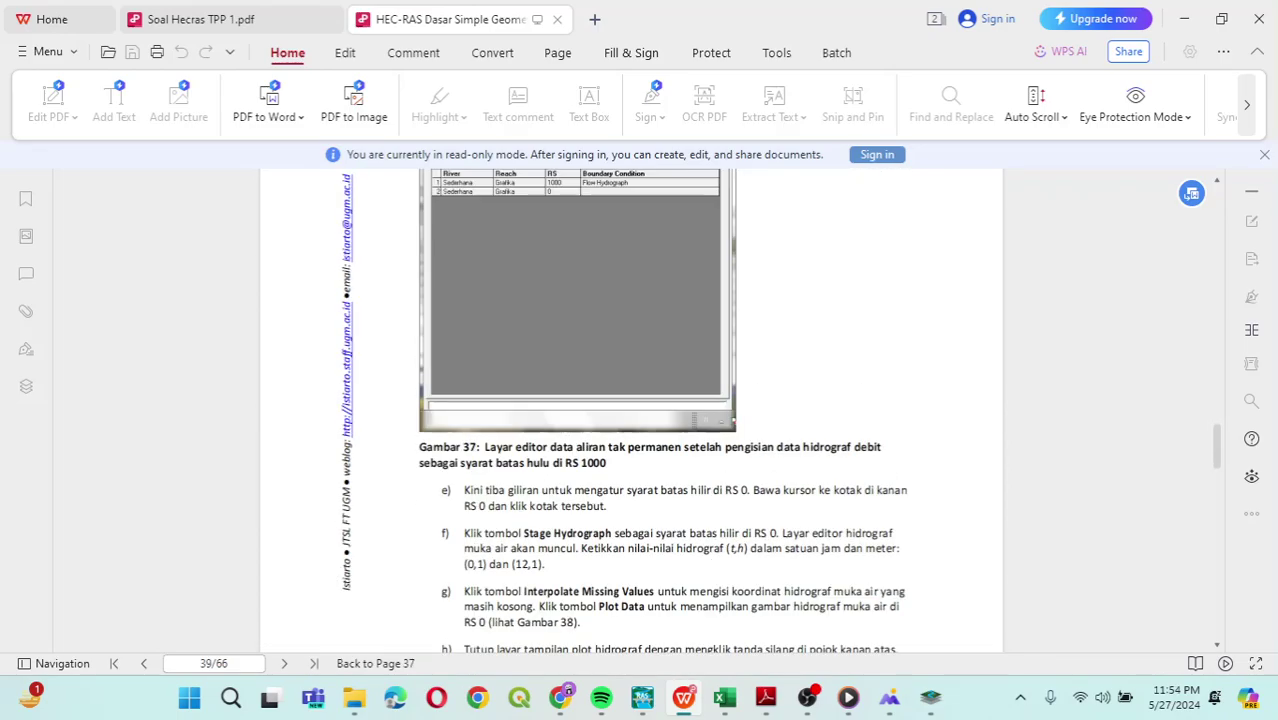
{"action": "scroll", "coordinate": [630, 410], "scroll_direction": "down", "scroll_amount": 6}
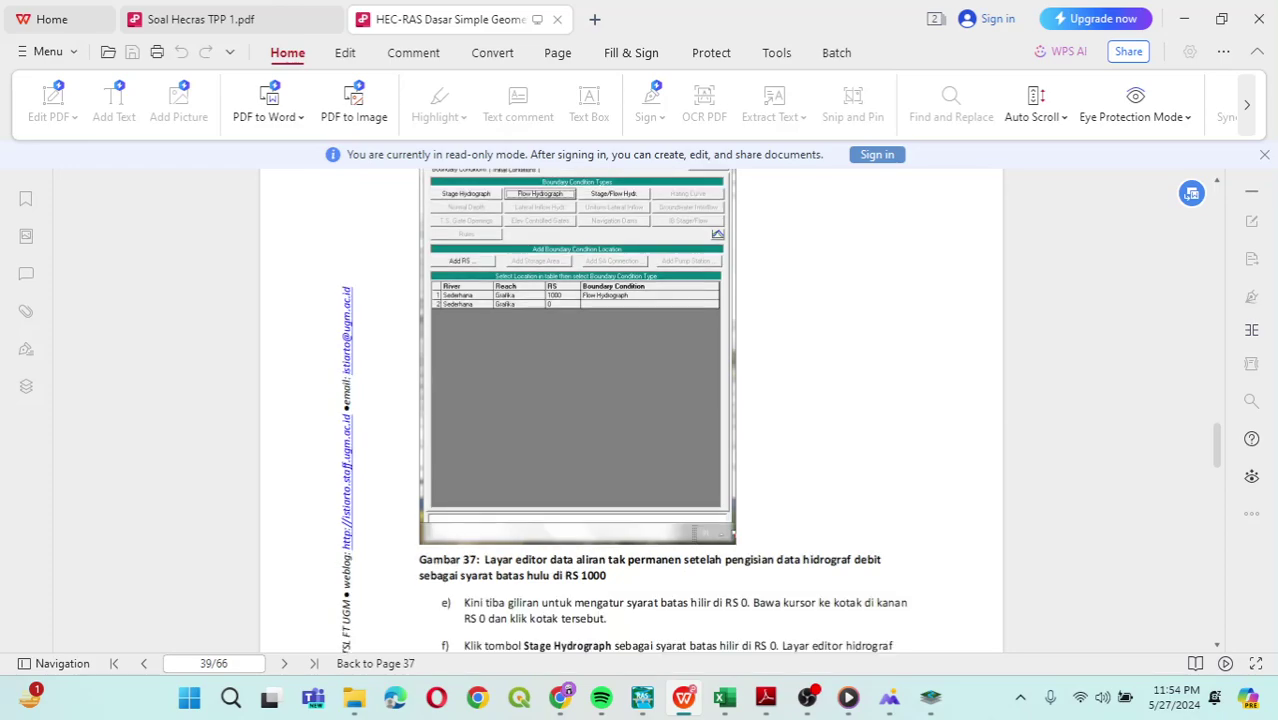
{"action": "scroll", "coordinate": [630, 410], "scroll_direction": "up", "scroll_amount": 3}
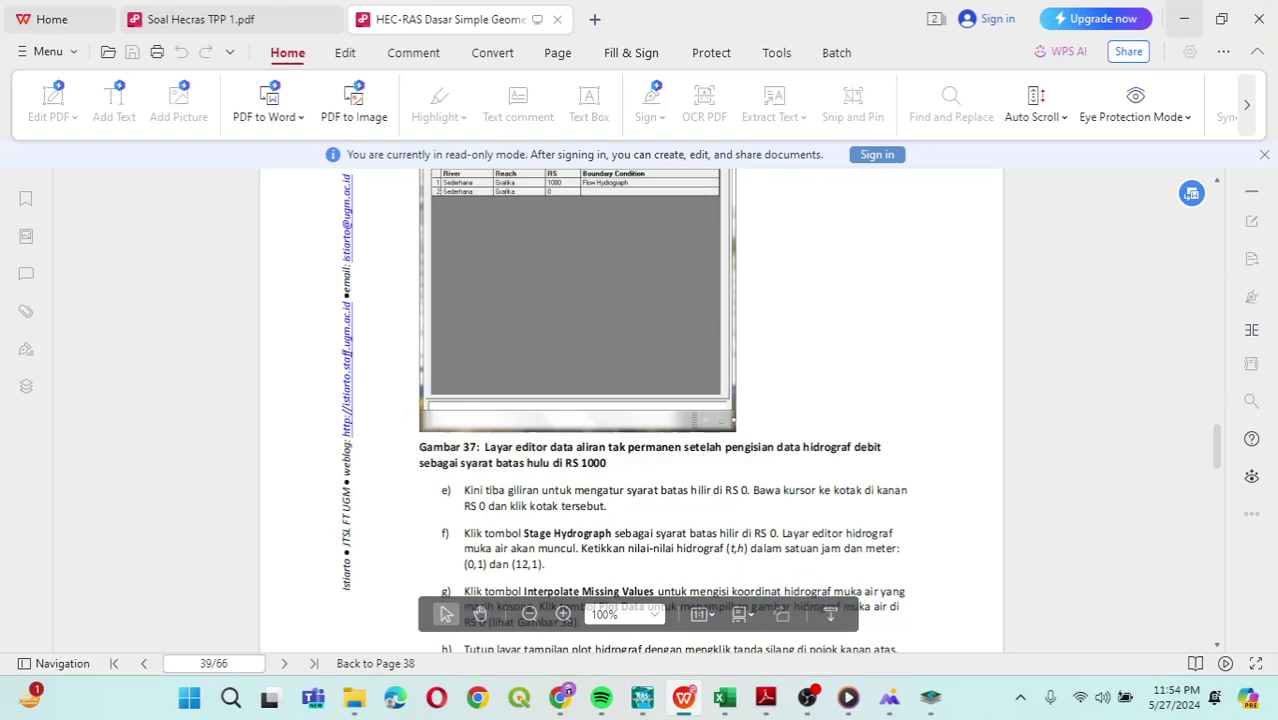
{"action": "left_click", "coordinate": [1183, 18]}
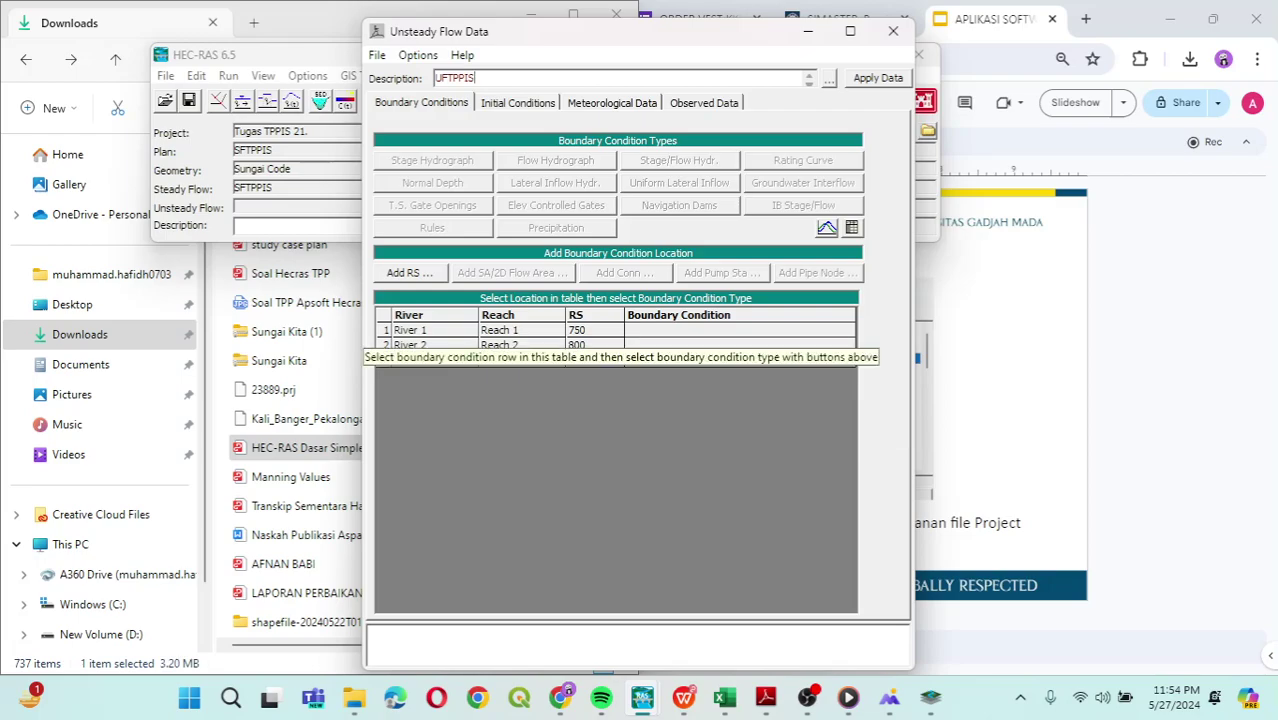
Select the boundary condition cell of River 1 at RS 750, and check the river layout in Soal Hecras TPP 1.pdf before returning to HEC-RAS.
{"action": "left_click", "coordinate": [740, 330]}
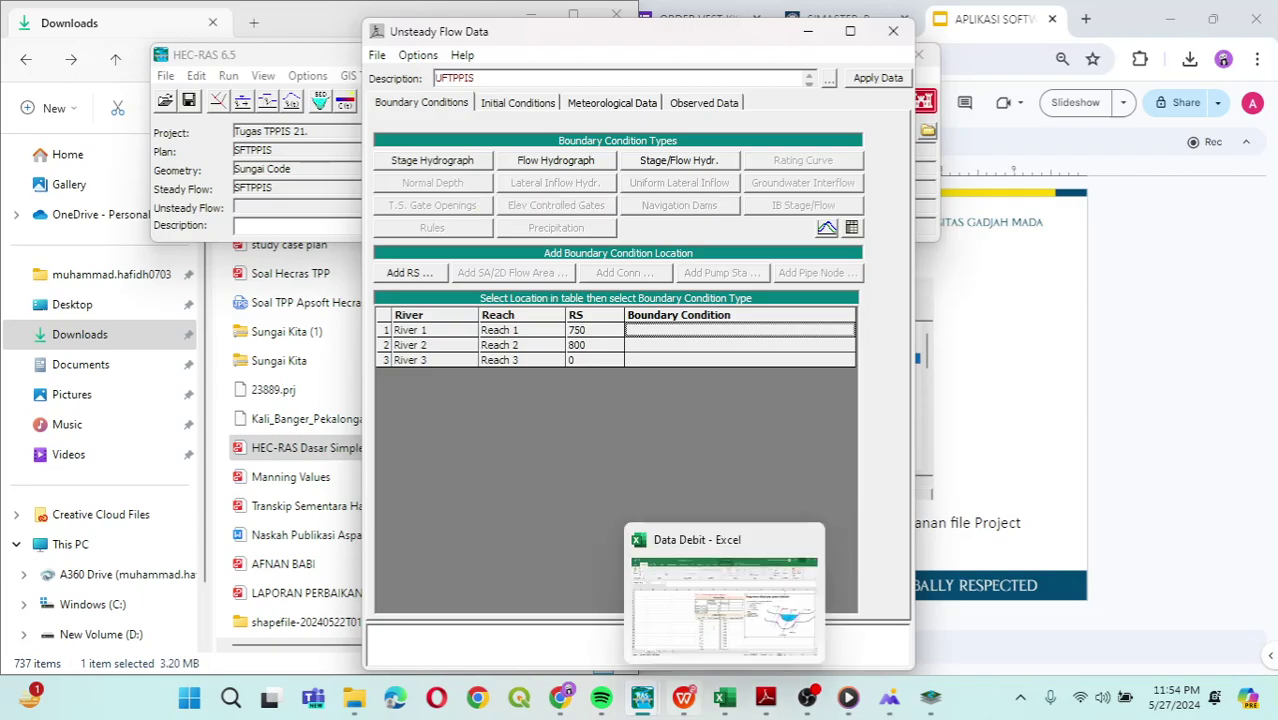
{"action": "left_click", "coordinate": [684, 697]}
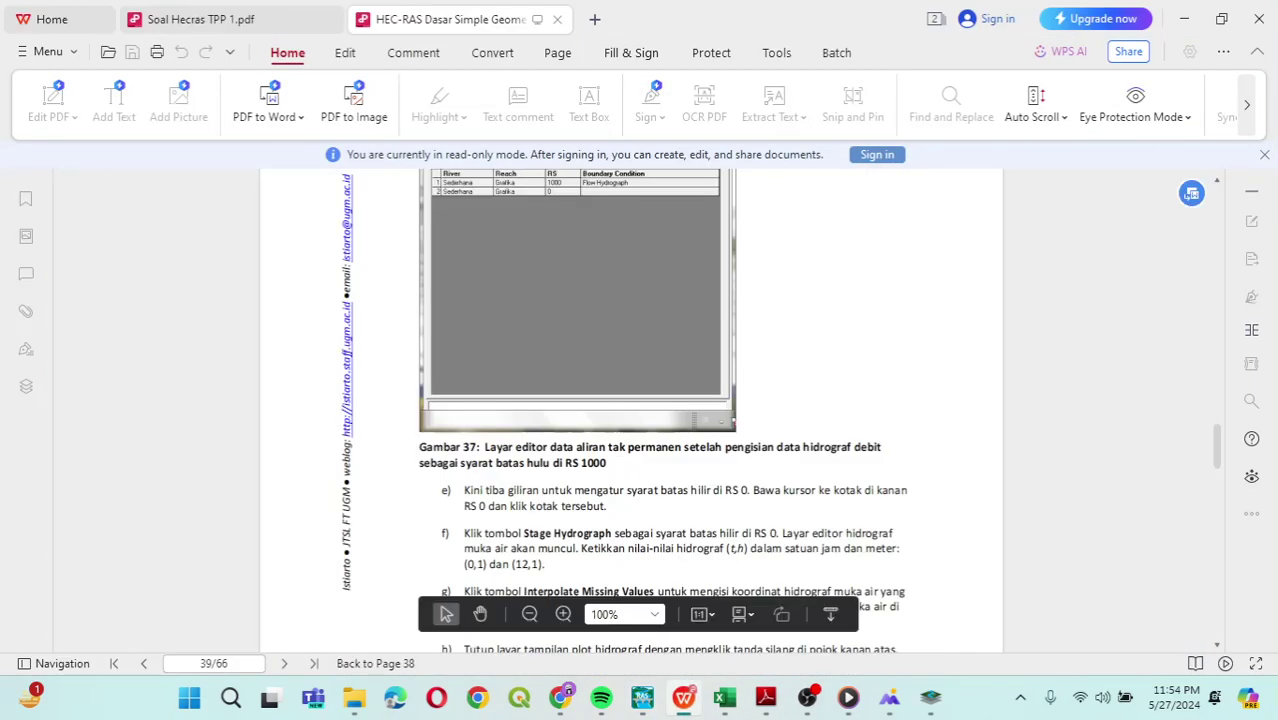
{"action": "key", "text": "ctrl+shift+Tab"}
{"action": "scroll", "coordinate": [630, 410], "scroll_direction": "up", "scroll_amount": 3}
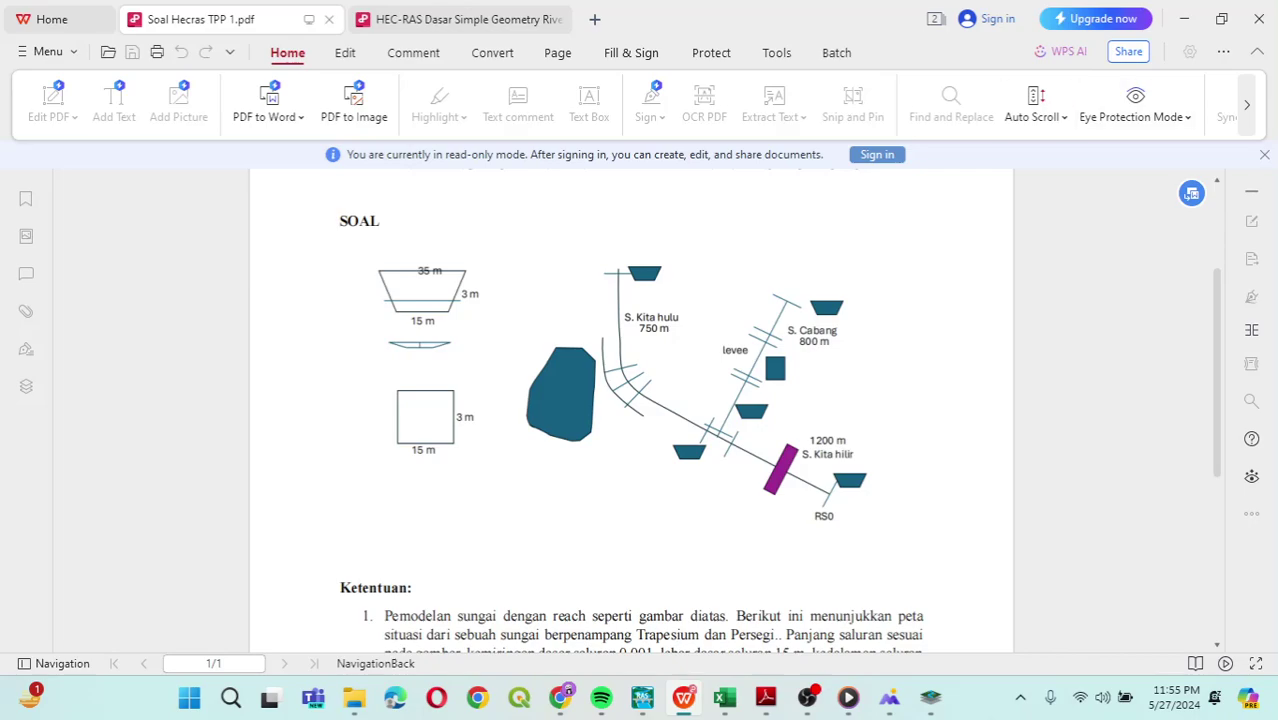
{"action": "left_click", "coordinate": [1183, 18]}
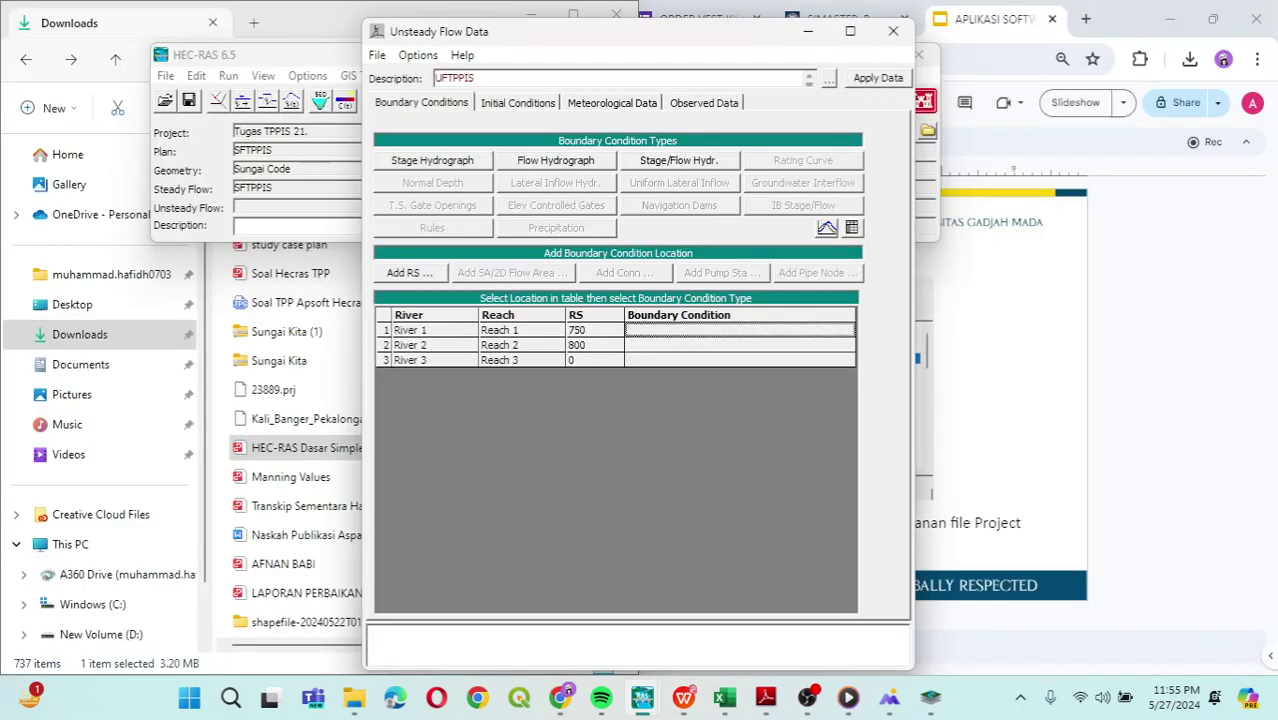
Check the river and junction layout in the Sungai Code geometric data, and return to the unsteady flow data.
{"action": "mouse_move", "coordinate": [724, 697]}
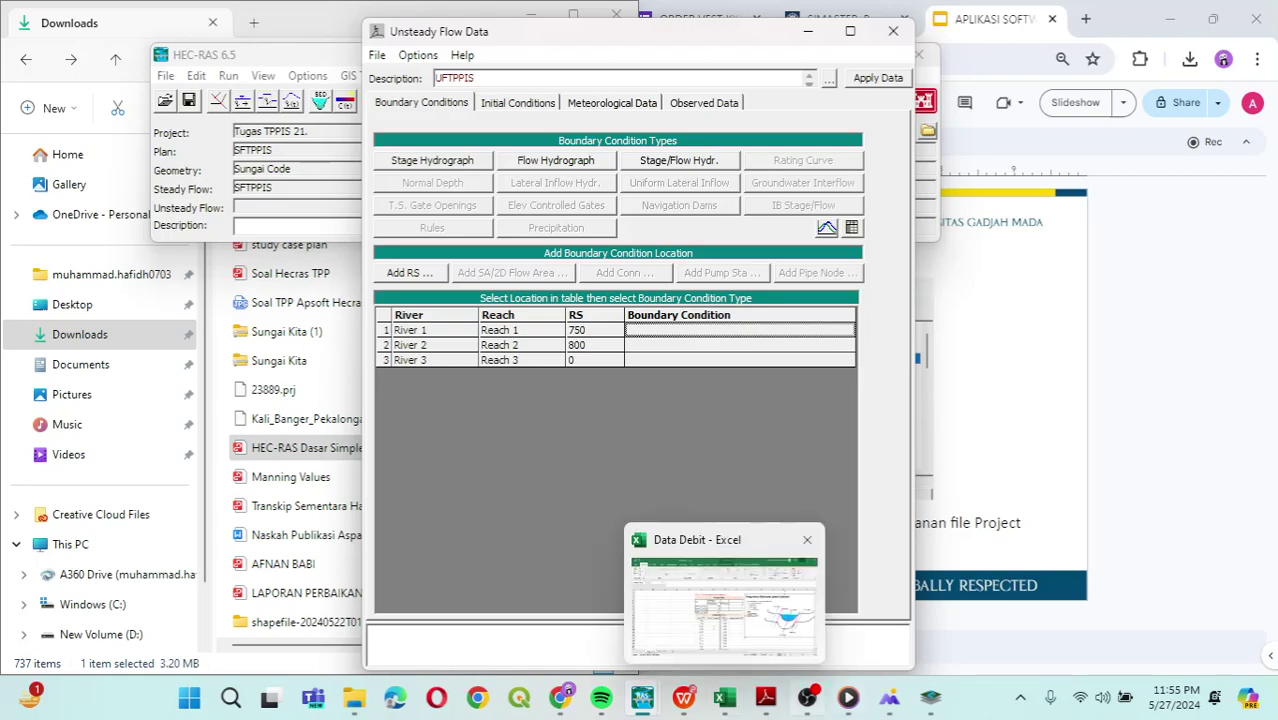
{"action": "mouse_move", "coordinate": [642, 697]}
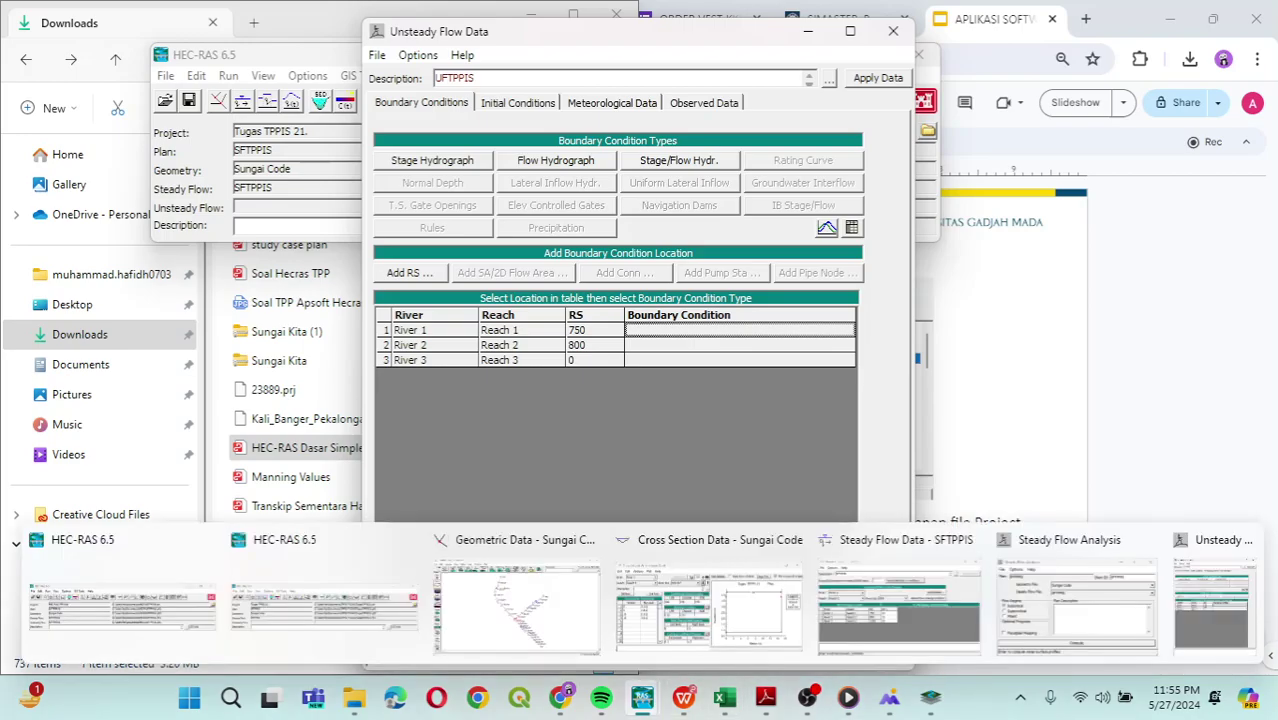
{"action": "mouse_move", "coordinate": [517, 600]}
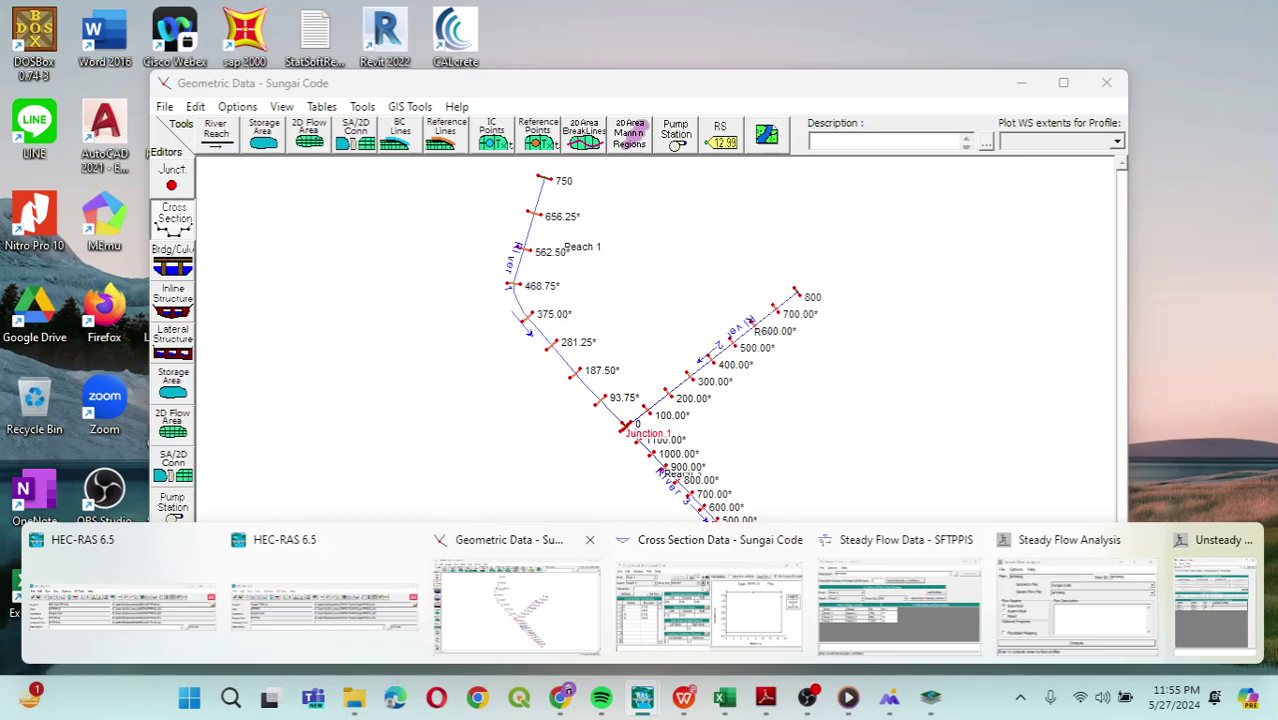
{"action": "left_click", "coordinate": [1213, 590]}
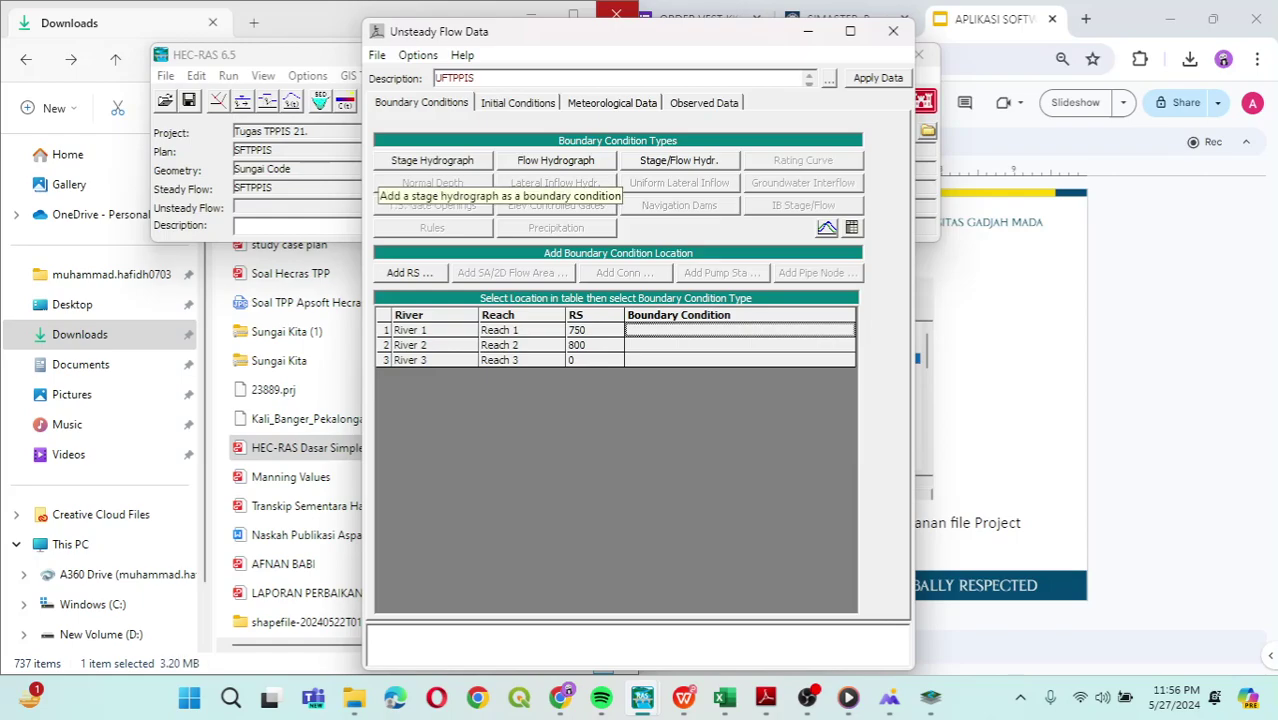
Open a flow hydrograph for River 1 at RS 750, and copy the Flow Hydrograph values G11:G23 from the Data Debit workbook in Excel.
{"action": "left_click", "coordinate": [555, 160]}
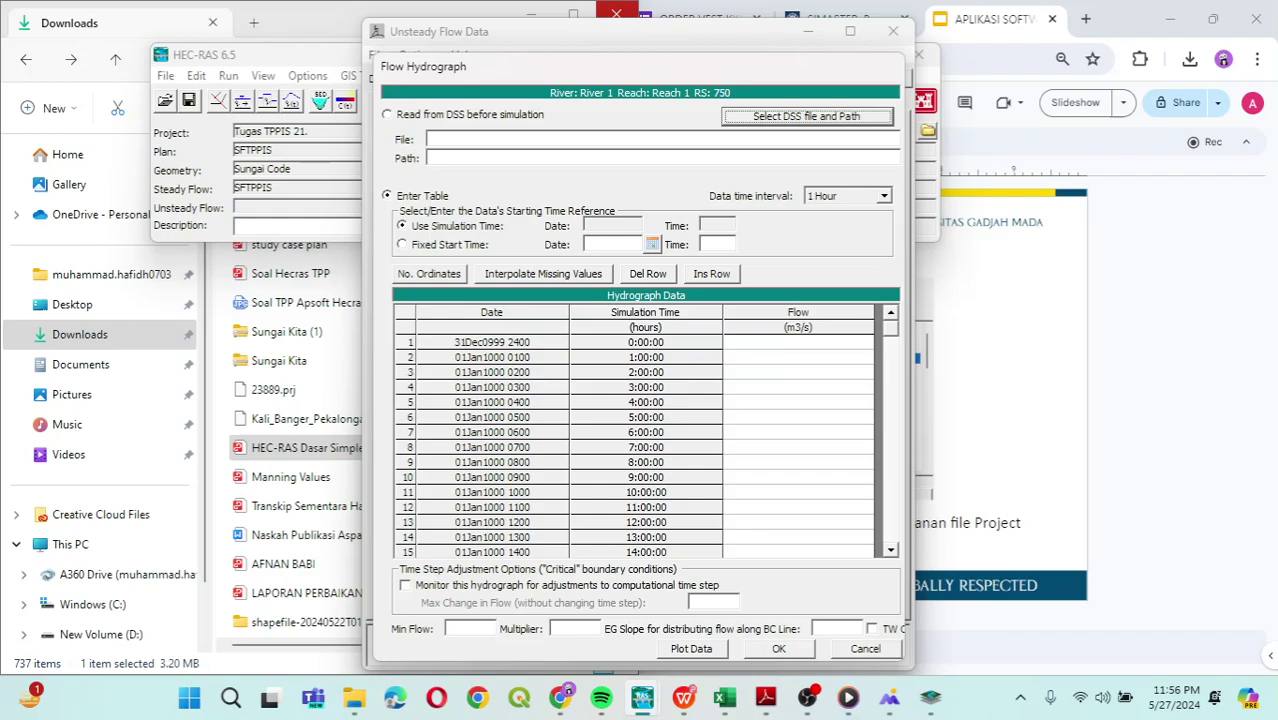
{"action": "left_click_drag", "start_coordinate": [659, 80], "coordinate": [693, 81]}
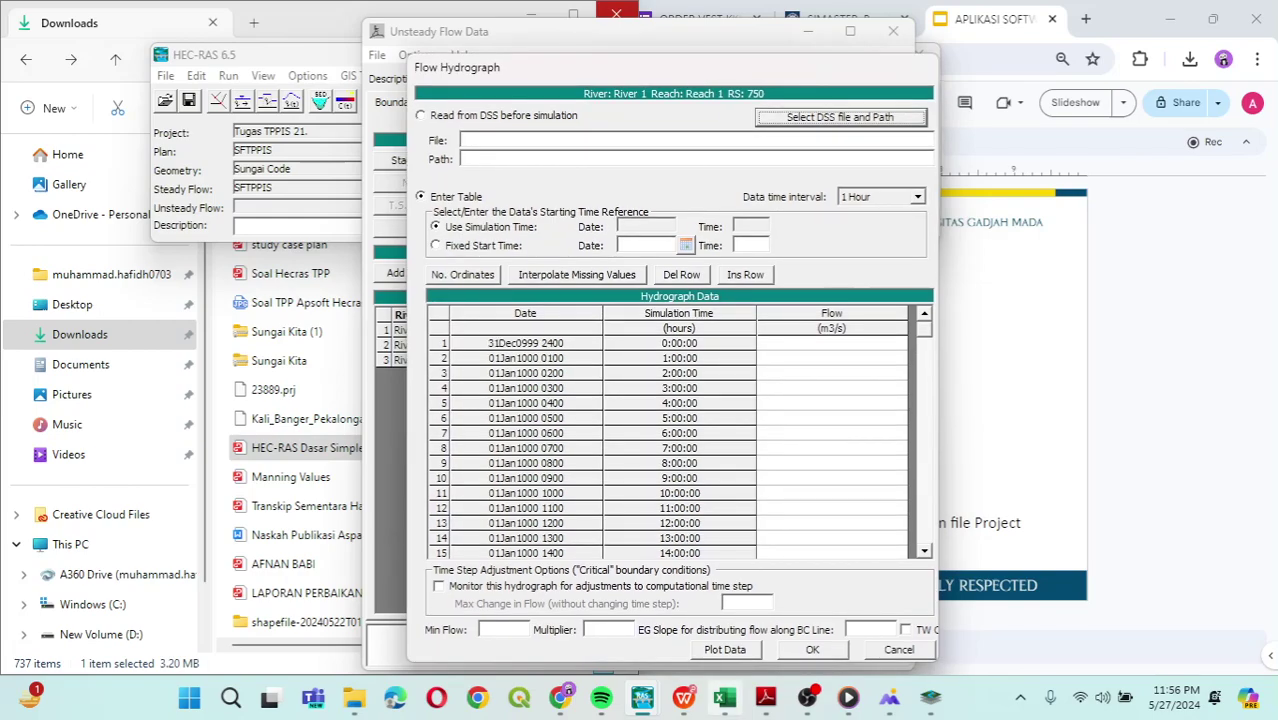
{"action": "left_click", "coordinate": [725, 697]}
{"action": "scroll", "coordinate": [637, 427], "scroll_direction": "down", "scroll_amount": 1}
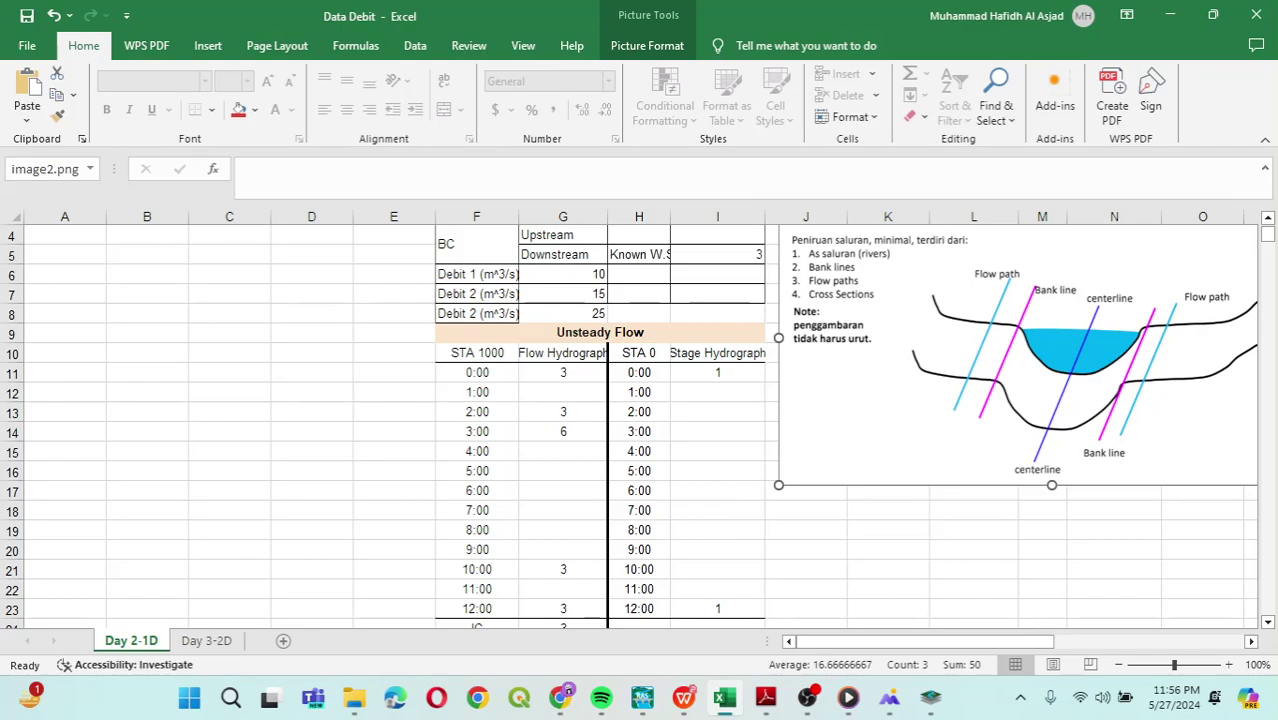
{"action": "left_click_drag", "start_coordinate": [563, 372], "coordinate": [607, 620]}
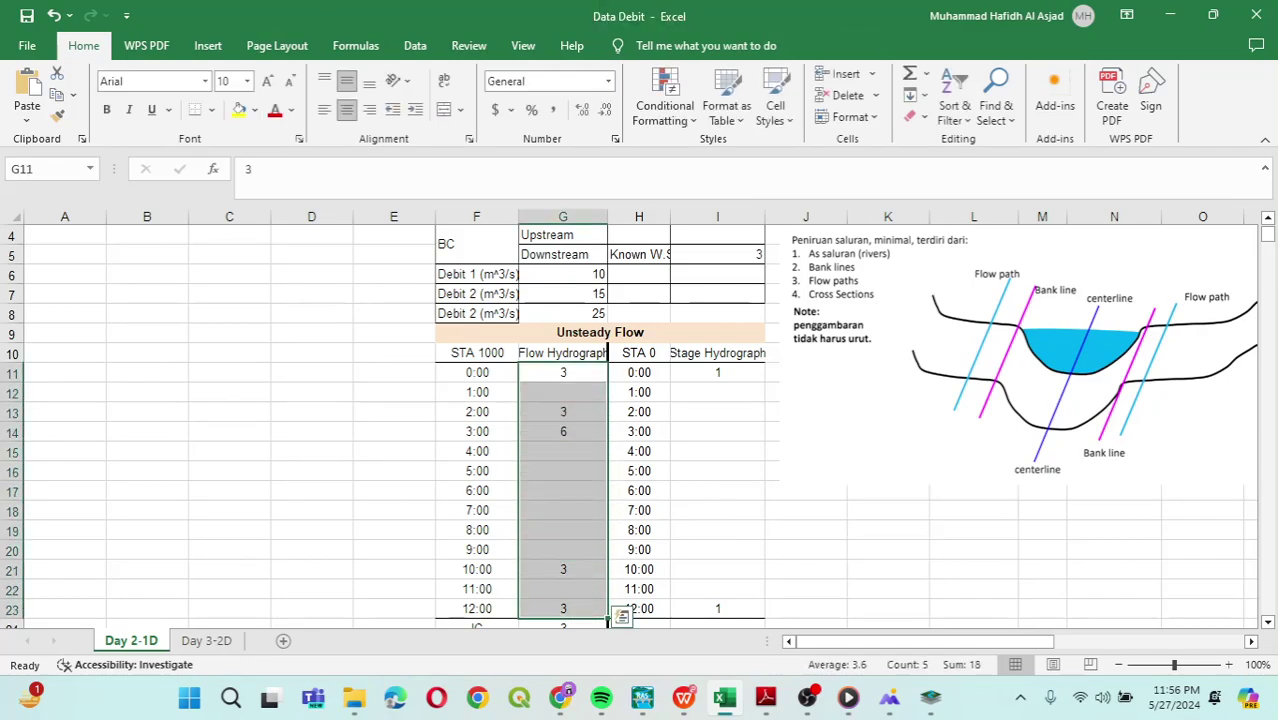
{"action": "key", "text": "ctrl+c"}
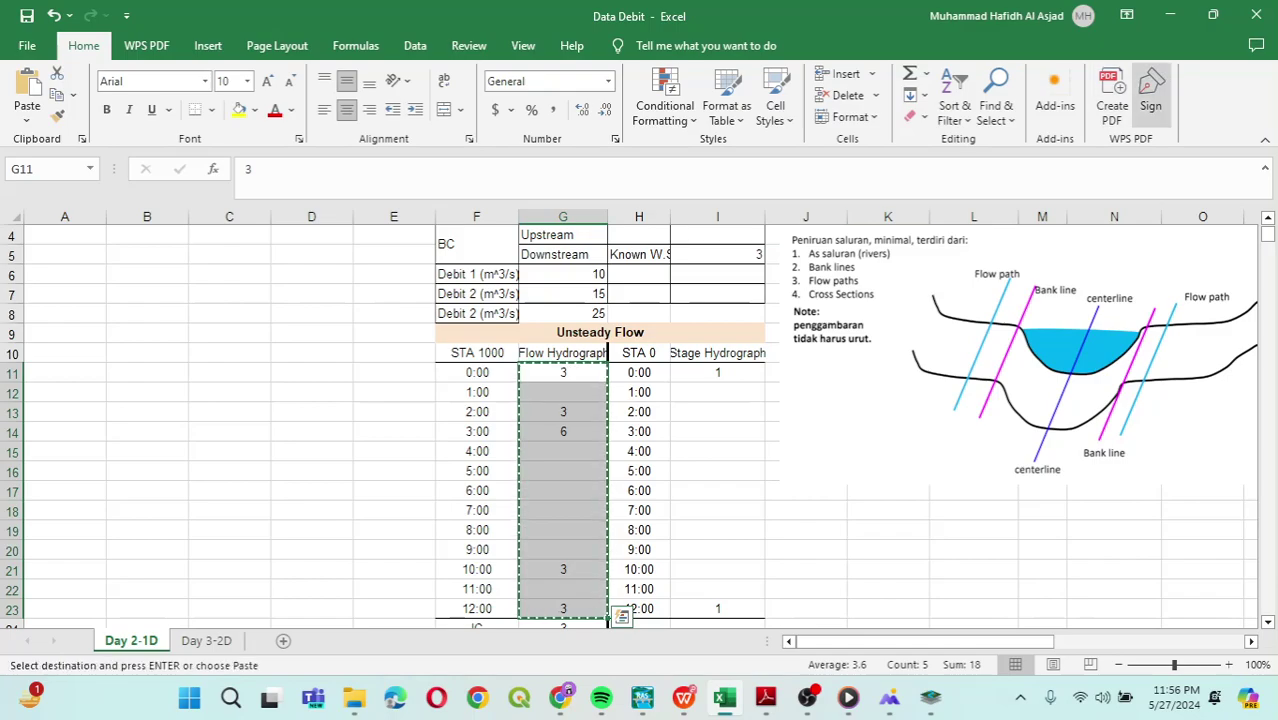
Switch back to HEC-RAS, paste the copied values into the River 1 Flow column, and interpolate the missing values.
{"action": "key", "text": "alt+Tab"}
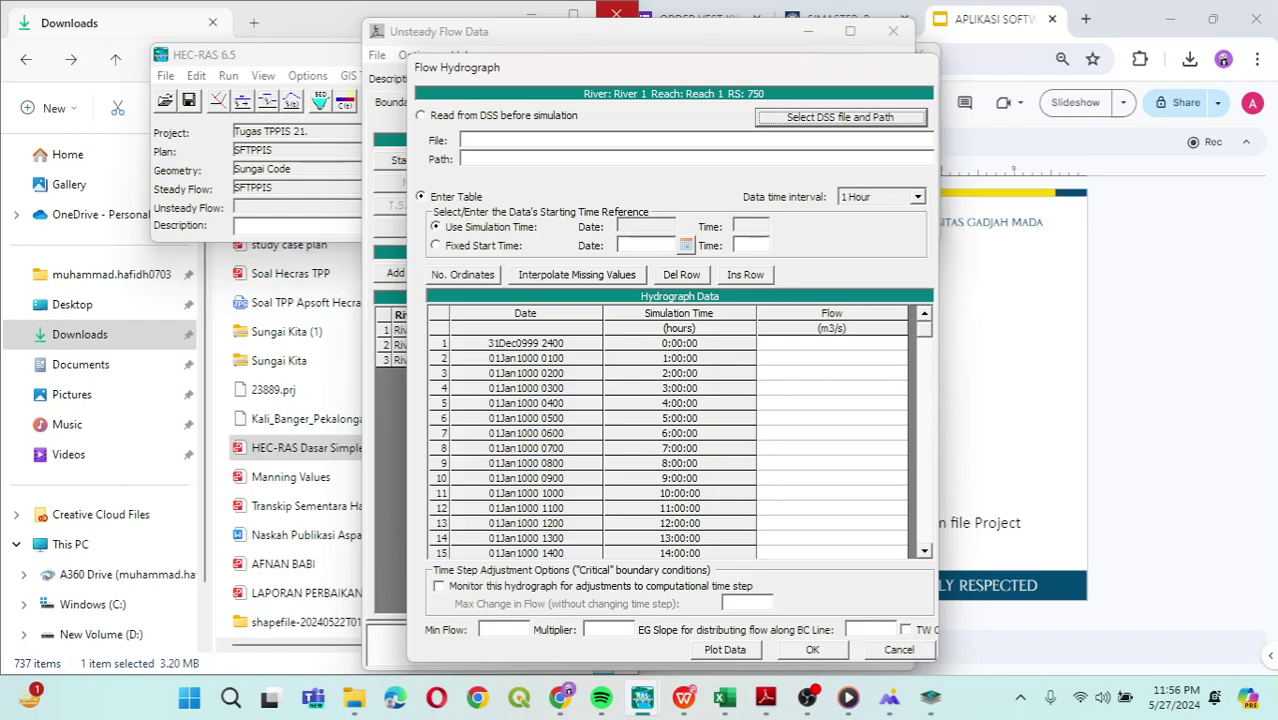
{"action": "left_click", "coordinate": [832, 320]}
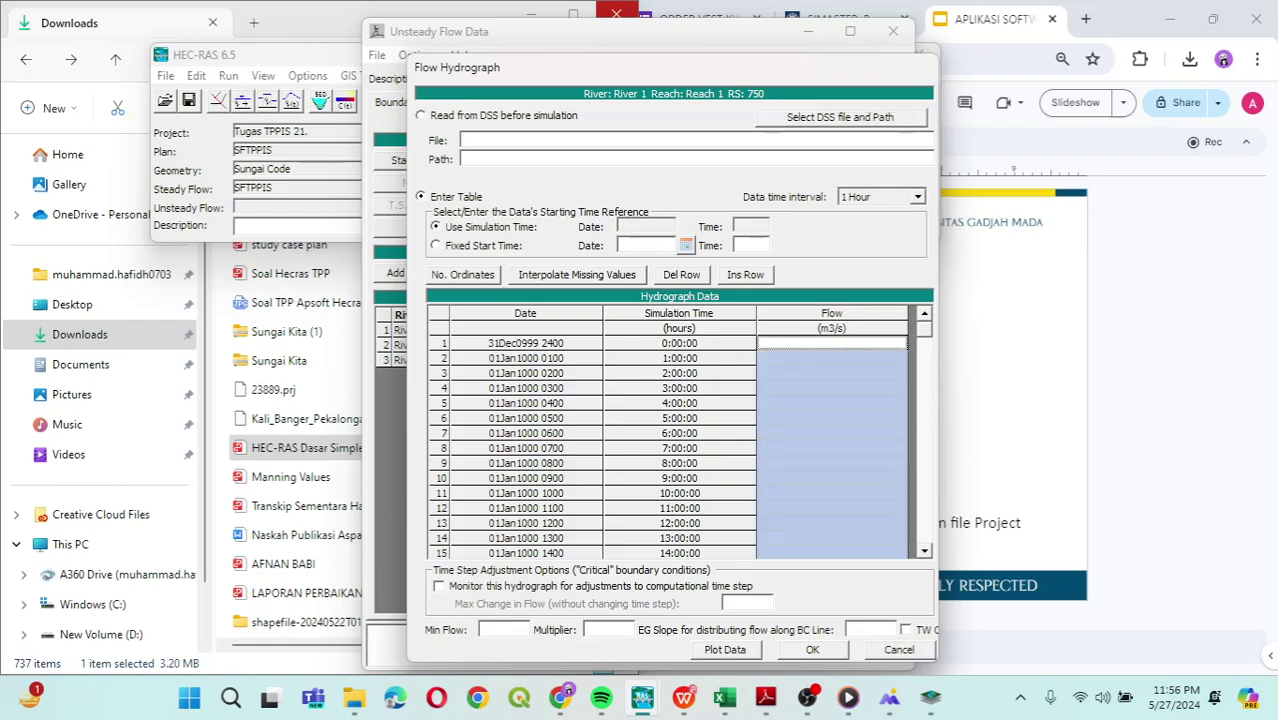
{"action": "key", "text": "ctrl+v"}
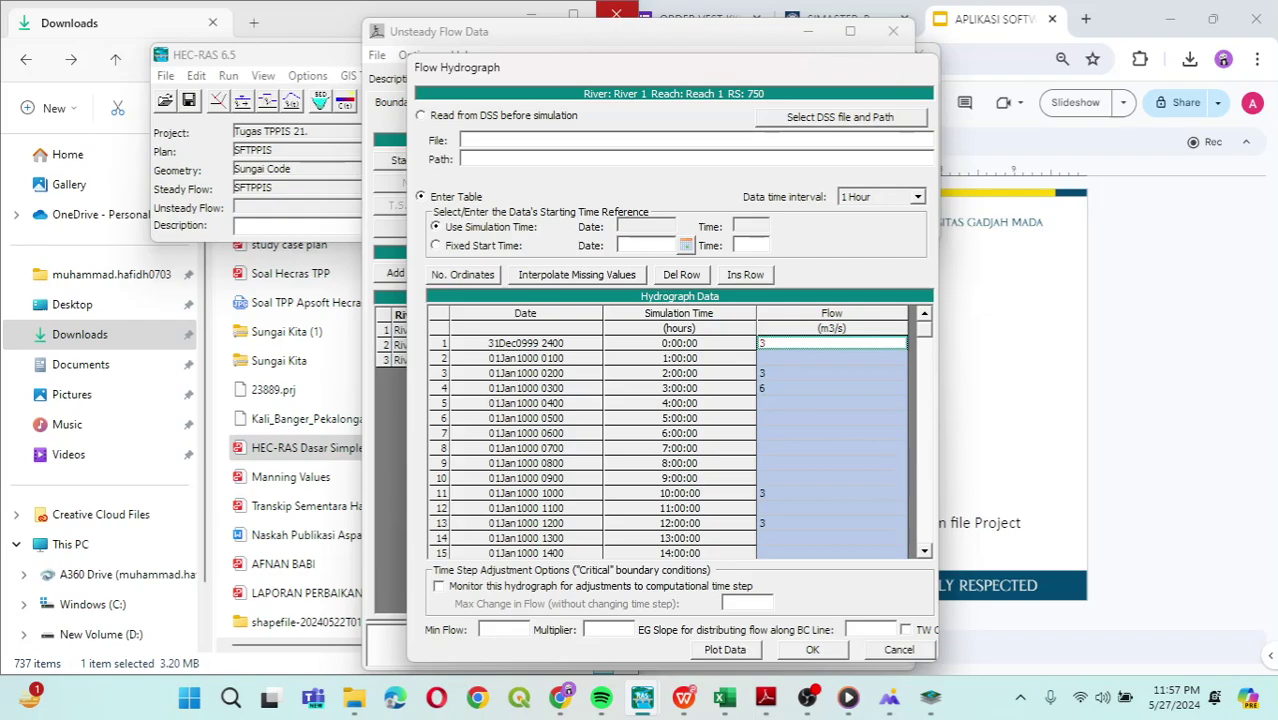
{"action": "left_click", "coordinate": [577, 275]}
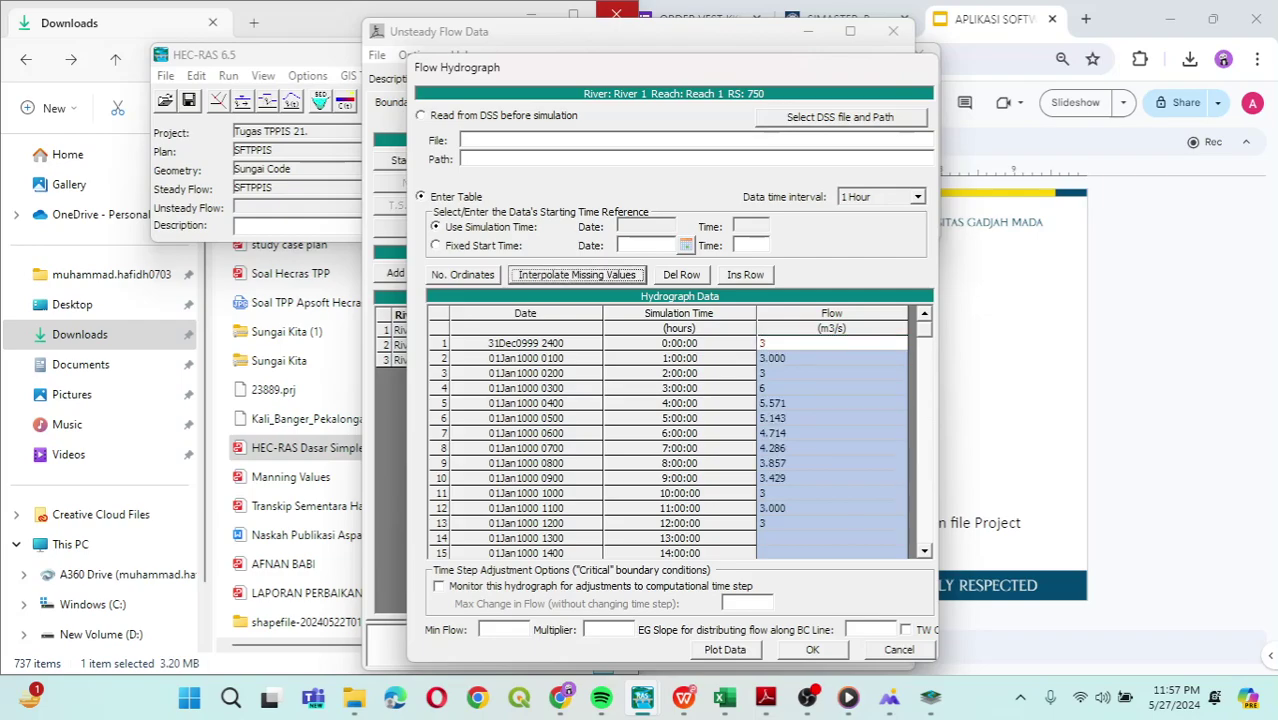
Plot the River 1 flow hydrograph to review its shape, and accept the boundary condition.
{"action": "left_click", "coordinate": [725, 650]}
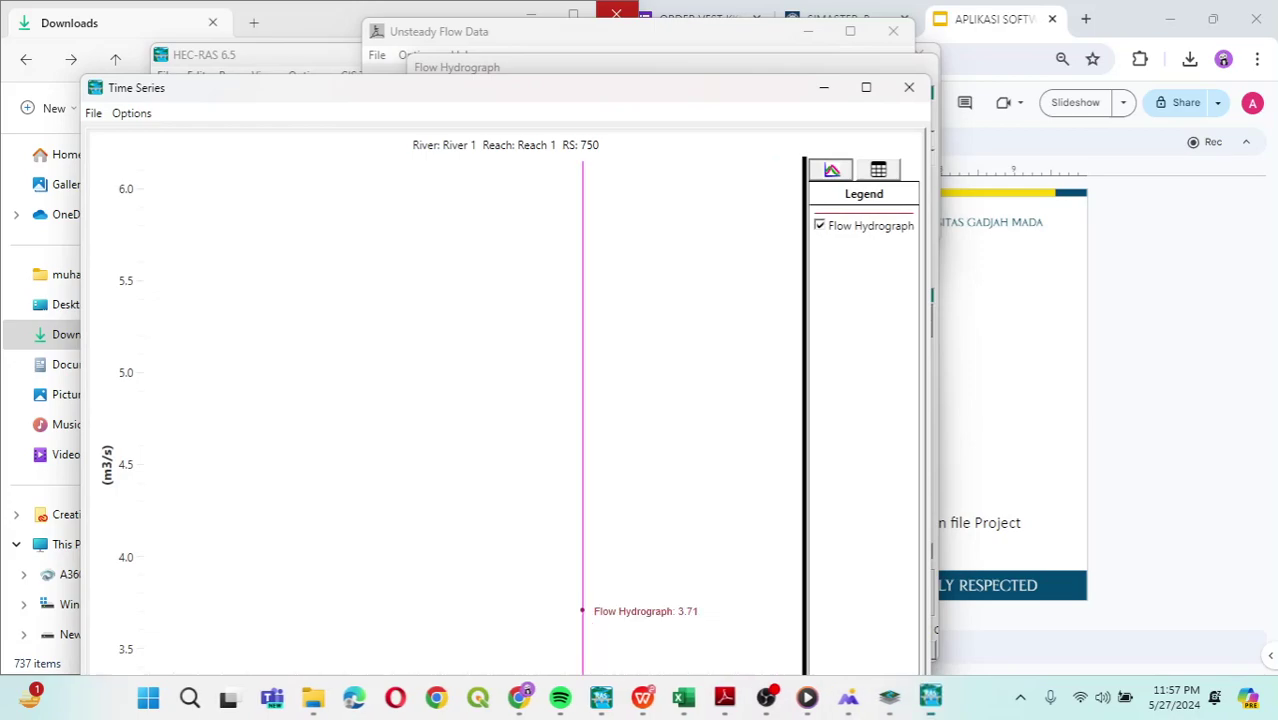
{"action": "left_click_drag", "start_coordinate": [748, 87], "coordinate": [762, 50]}
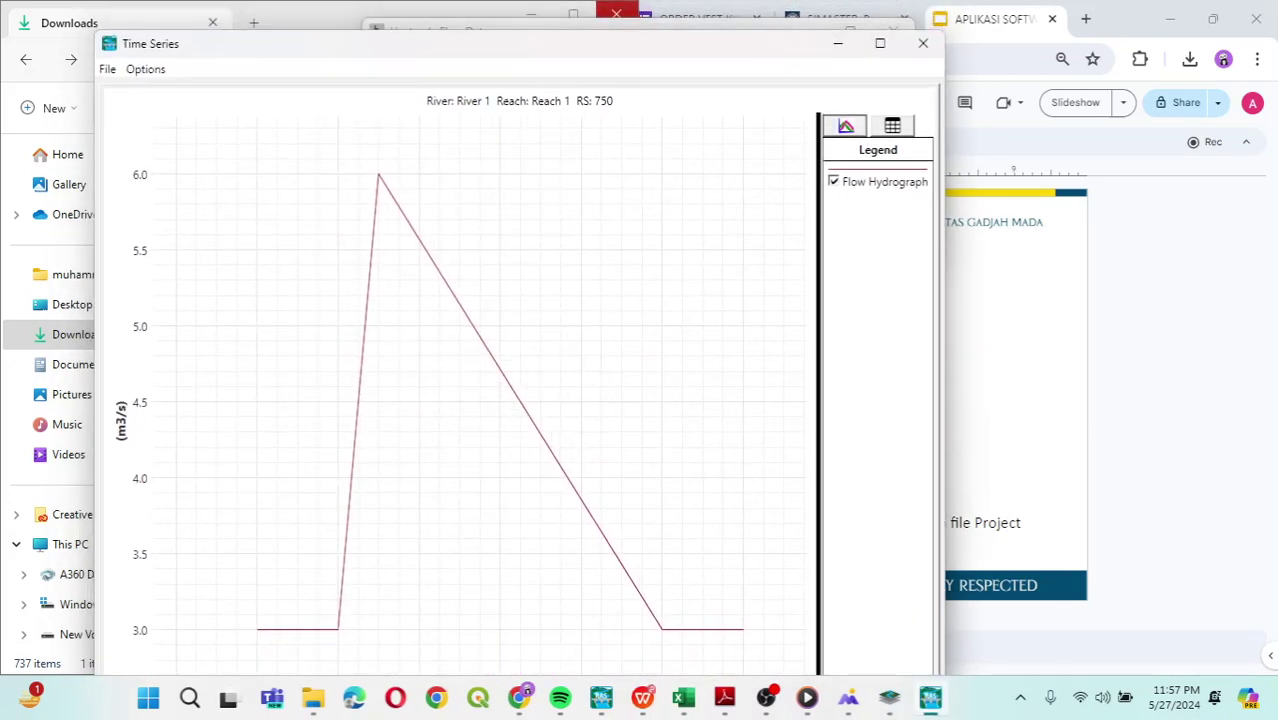
{"action": "left_click", "coordinate": [838, 43]}
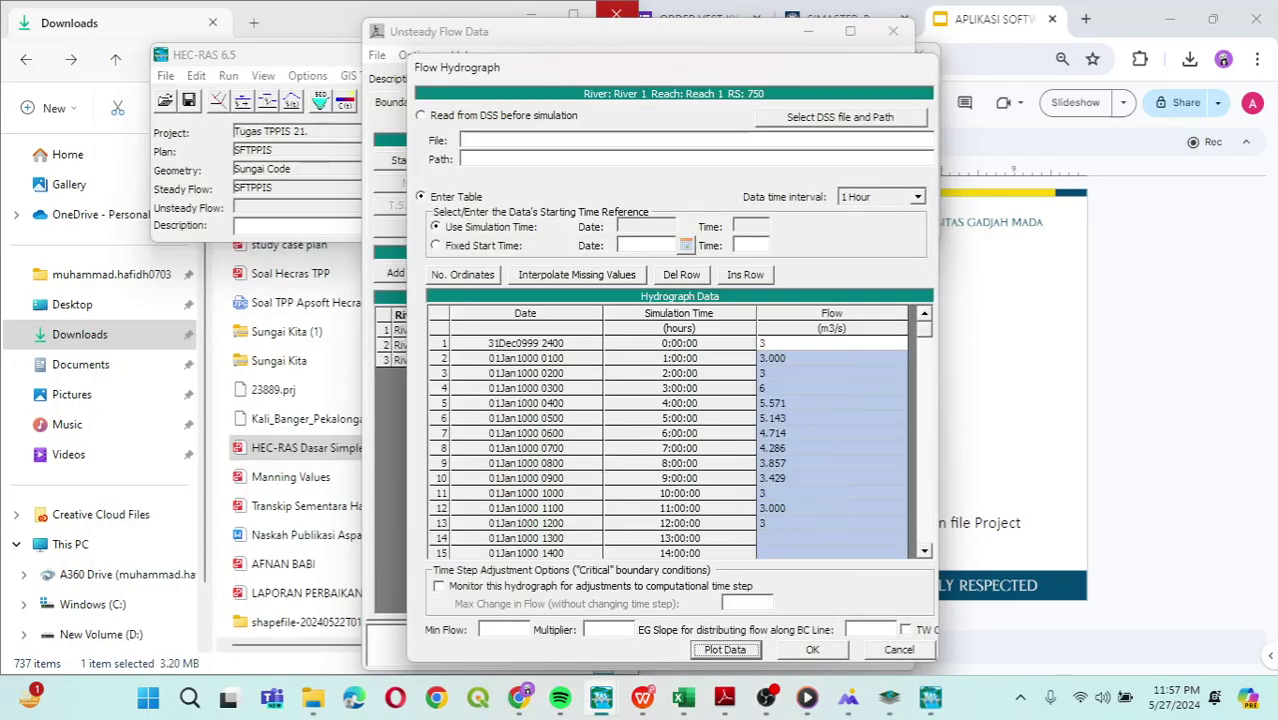
{"action": "left_click", "coordinate": [812, 650]}
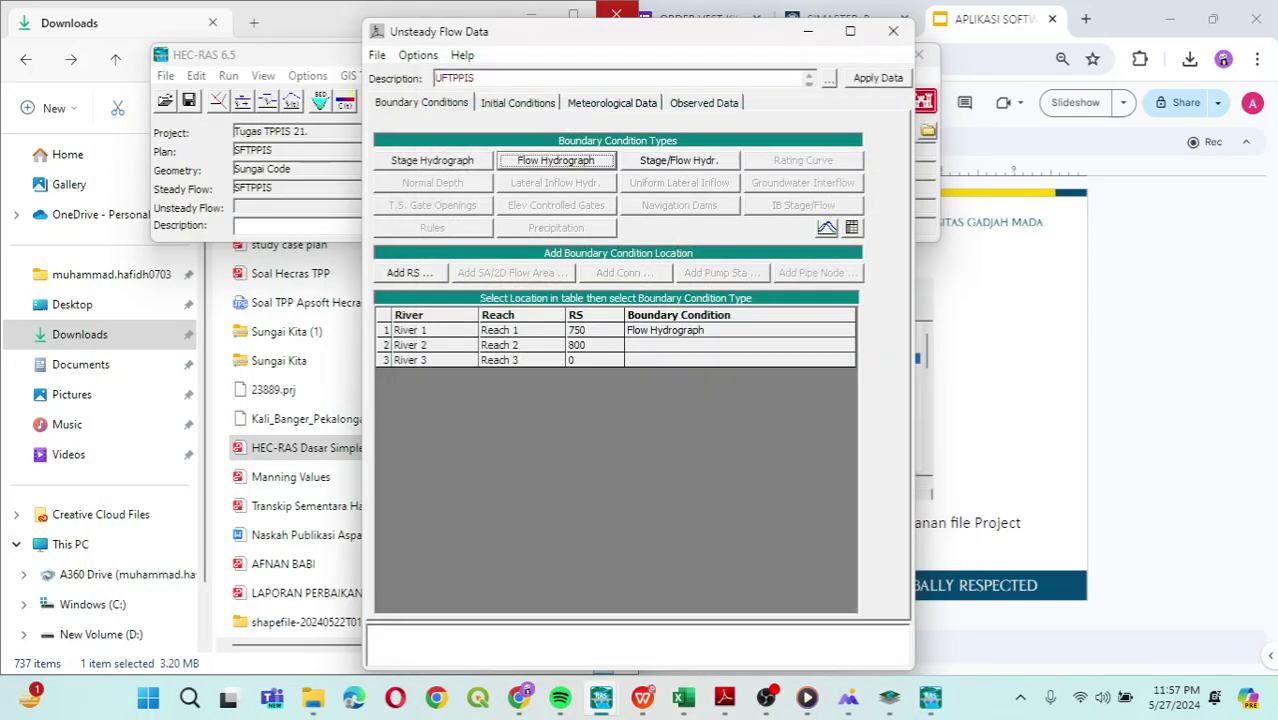
Assign River 2 at RS 800 a flow hydrograph with the same copied flows, interpolating the missing values.
{"action": "left_click", "coordinate": [690, 345]}
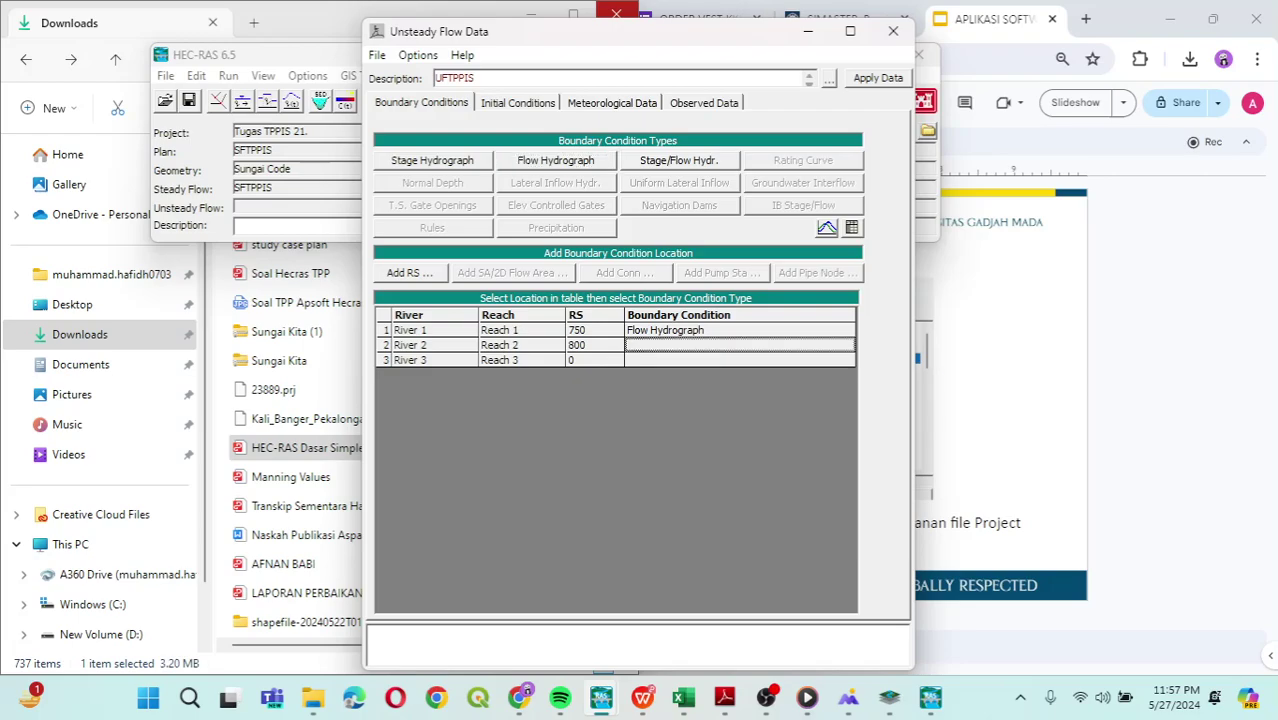
{"action": "left_click", "coordinate": [555, 160]}
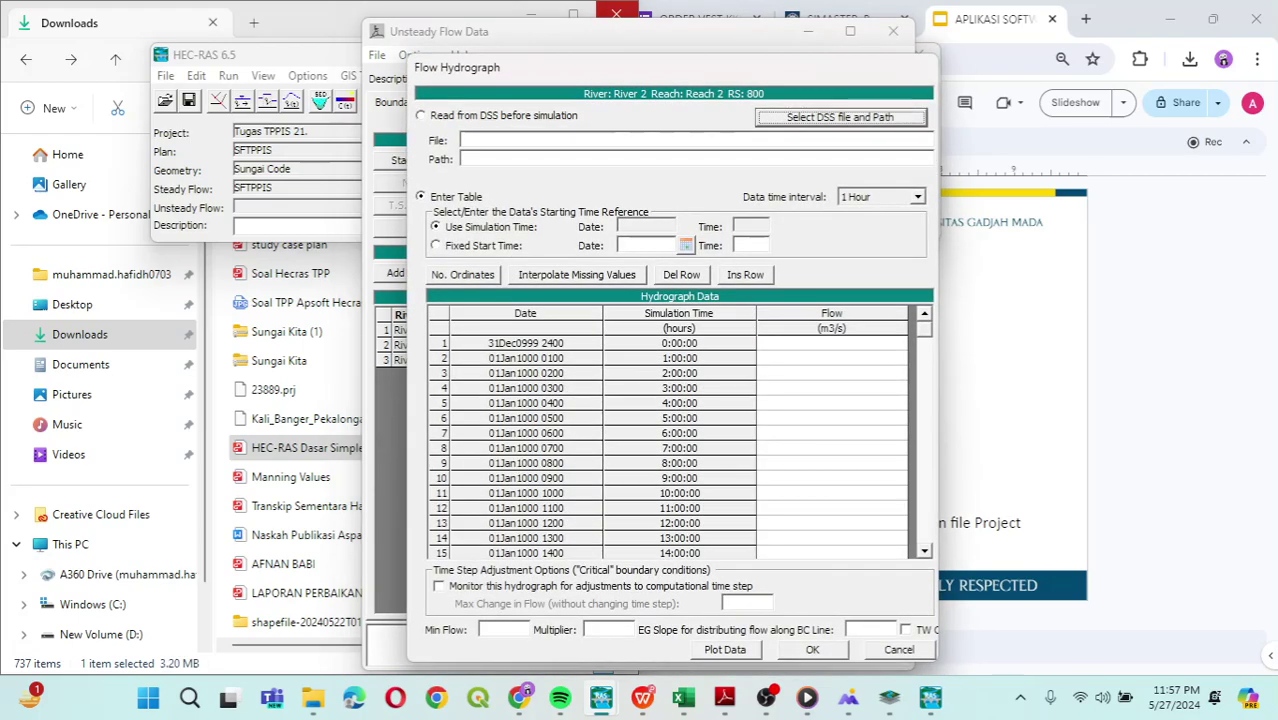
{"action": "left_click", "coordinate": [831, 315]}
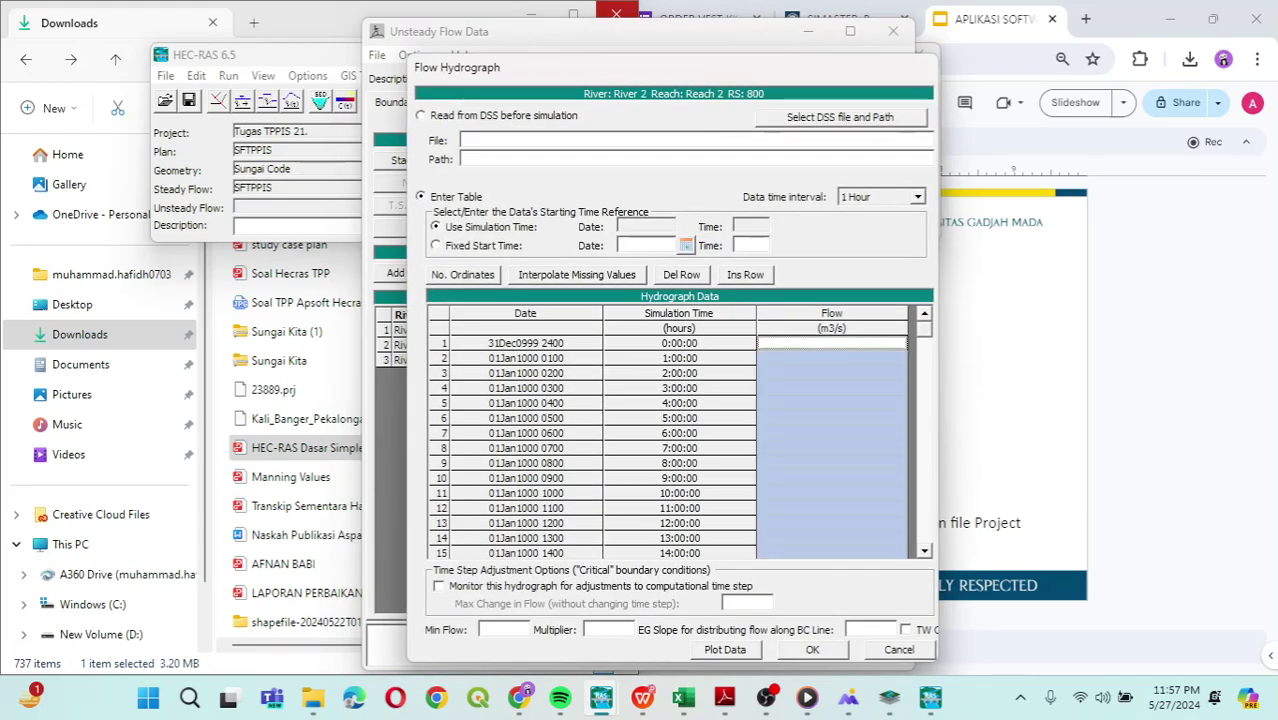
{"action": "key", "text": "ctrl+v"}
{"action": "left_click", "coordinate": [577, 275]}
{"action": "left_click", "coordinate": [812, 649]}
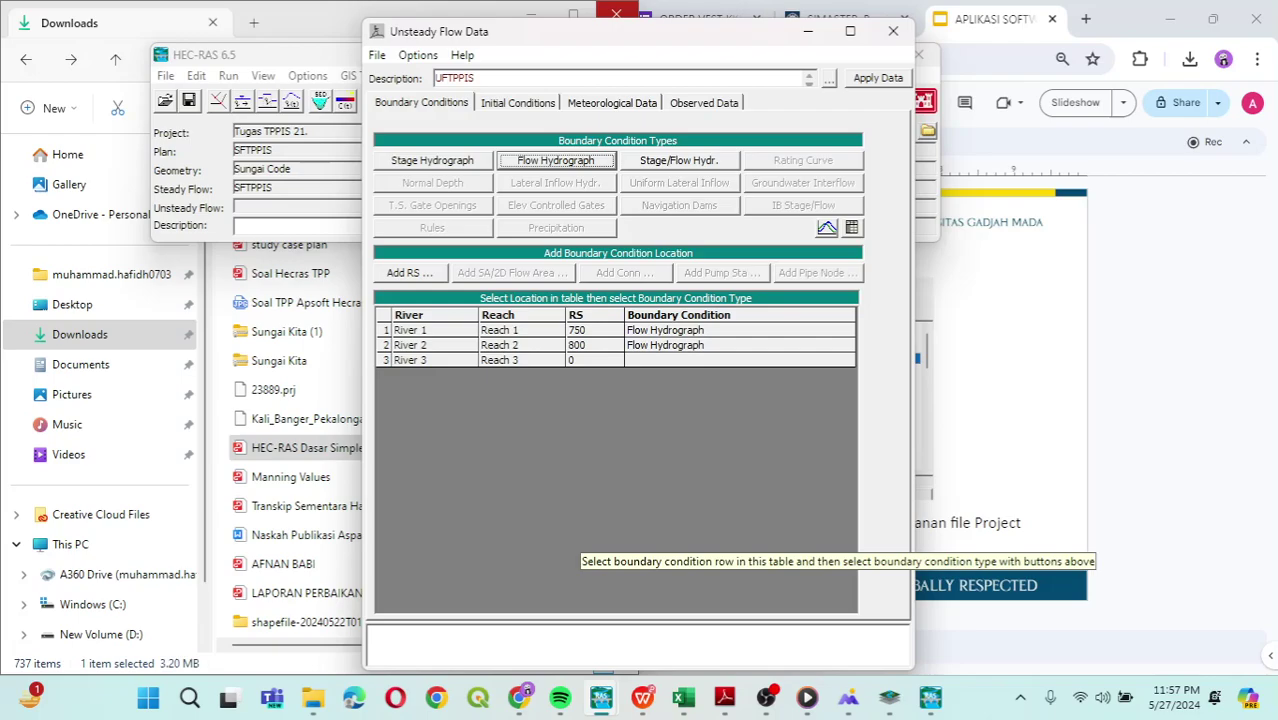
Open a stage hydrograph for River 3 at RS 0, check the Stage Hydrograph values in the Data Debit workbook in Excel, and return to HEC-RAS.
{"action": "left_click", "coordinate": [740, 360]}
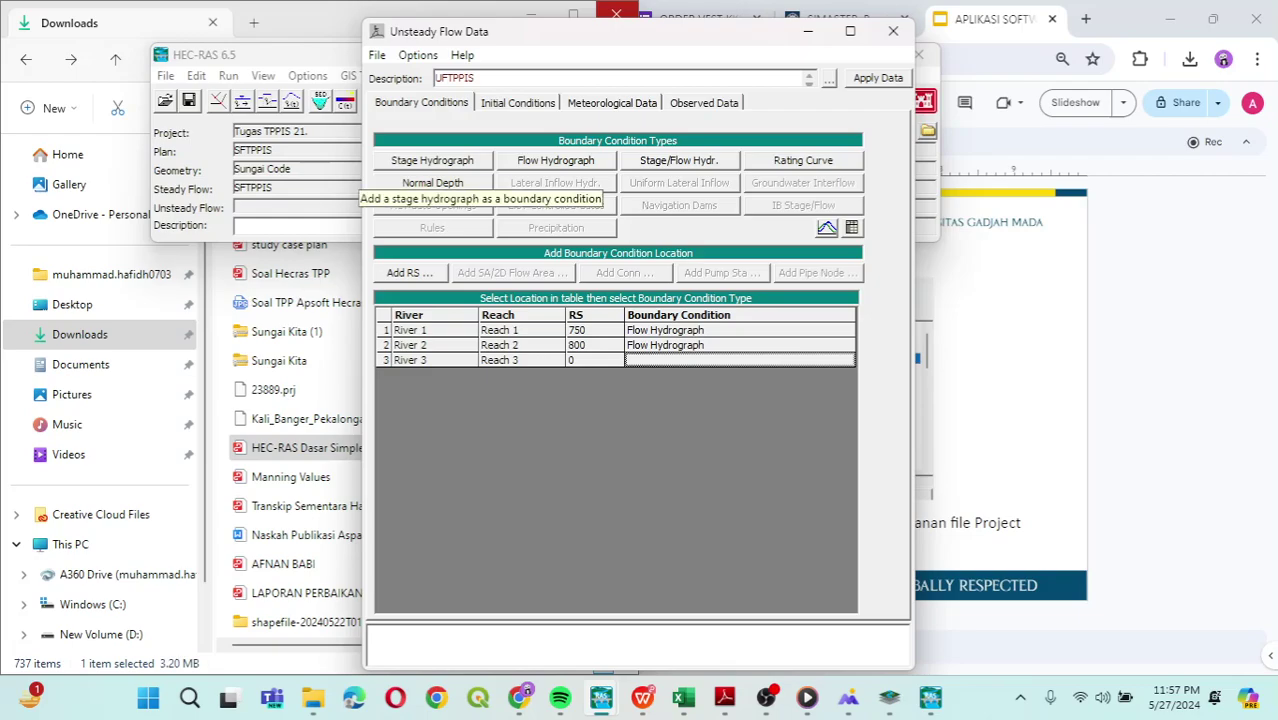
{"action": "left_click", "coordinate": [432, 162]}
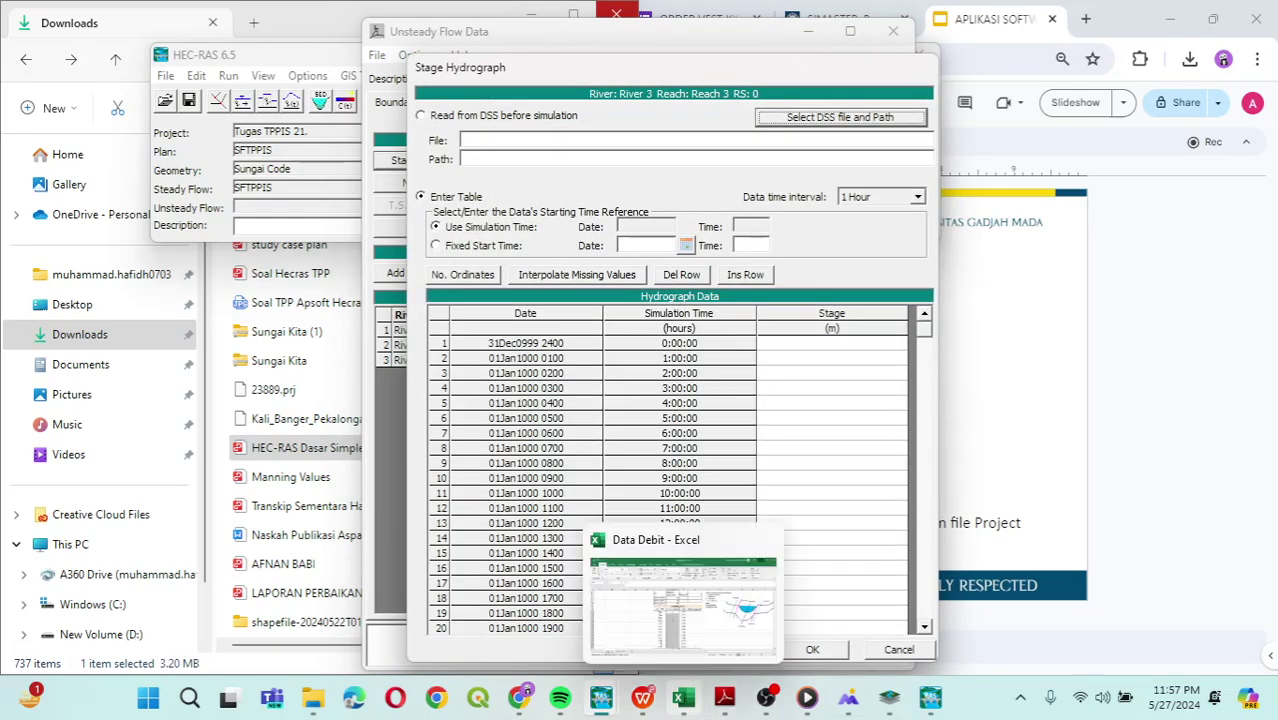
{"action": "left_click", "coordinate": [684, 697]}
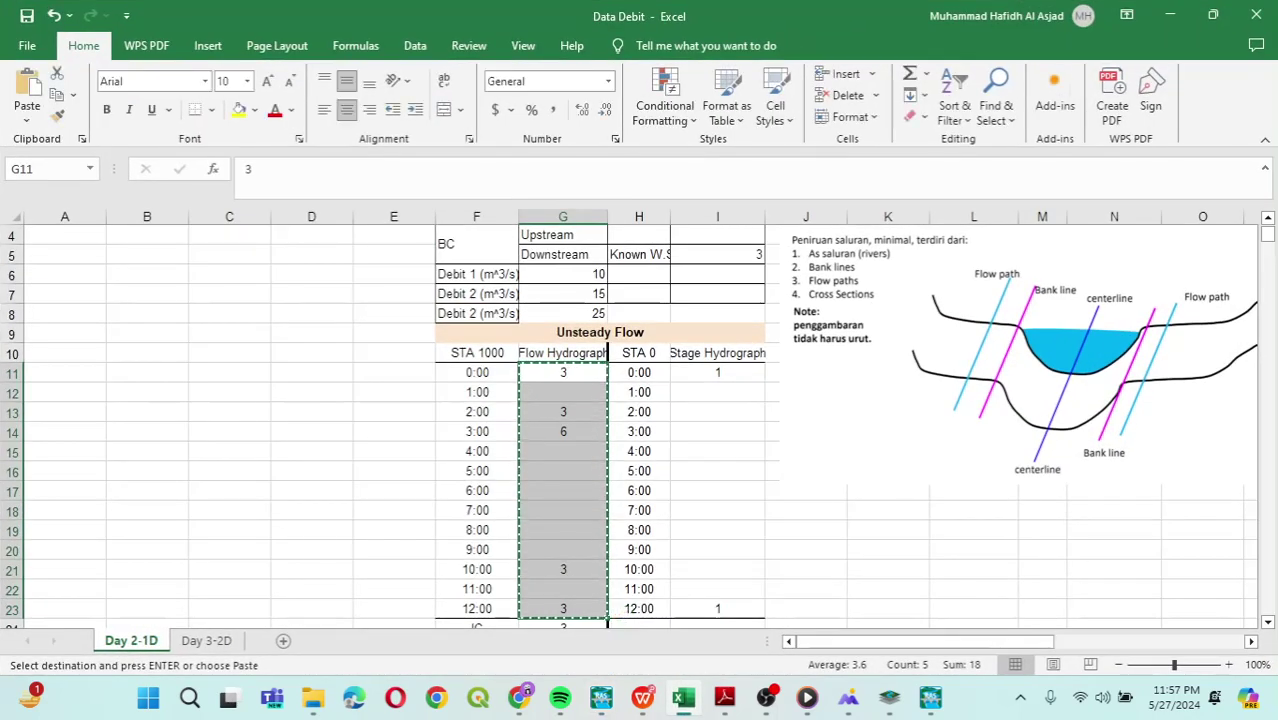
{"action": "key", "text": "Escape"}
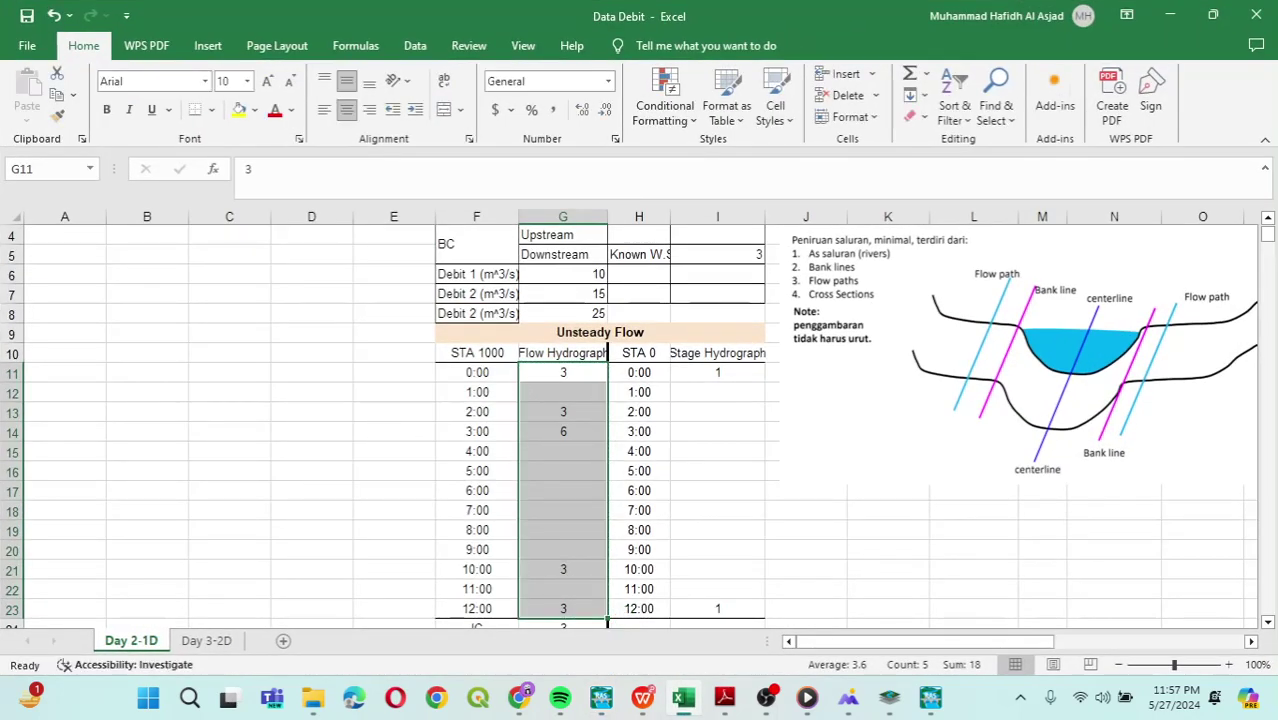
{"action": "scroll", "coordinate": [640, 420], "scroll_direction": "up", "scroll_amount": 1}
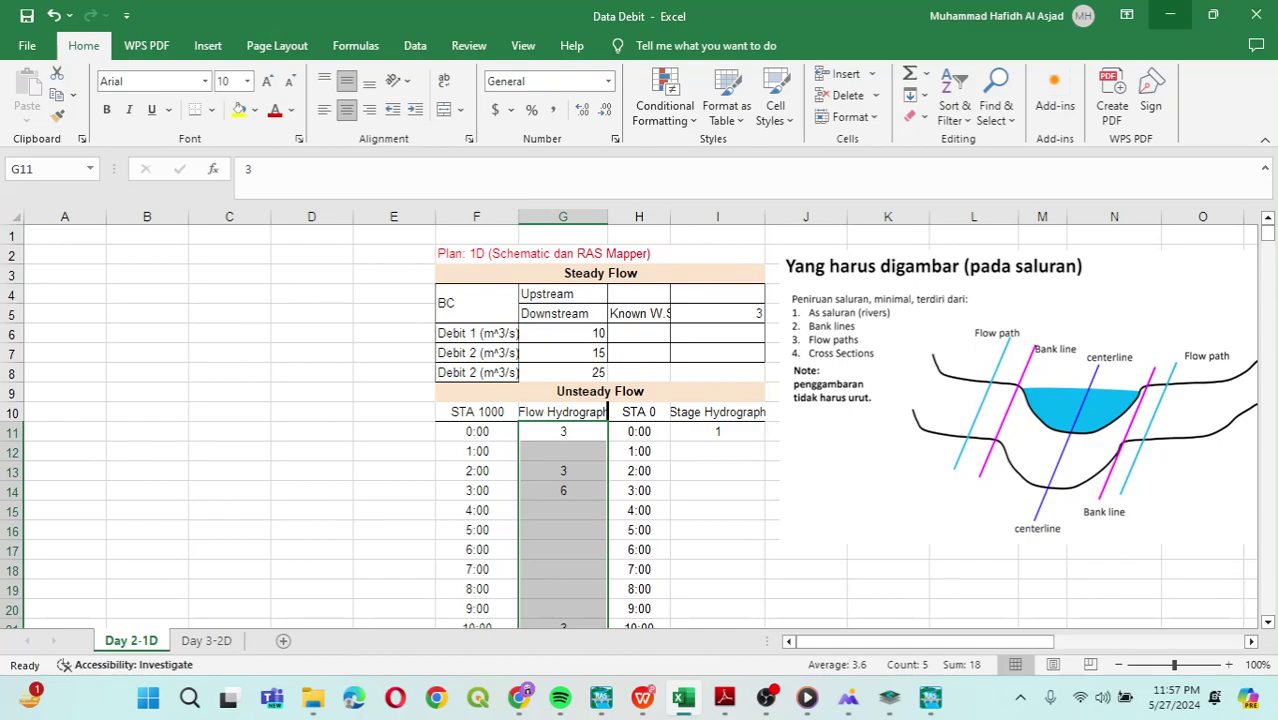
{"action": "left_click", "coordinate": [1212, 15]}
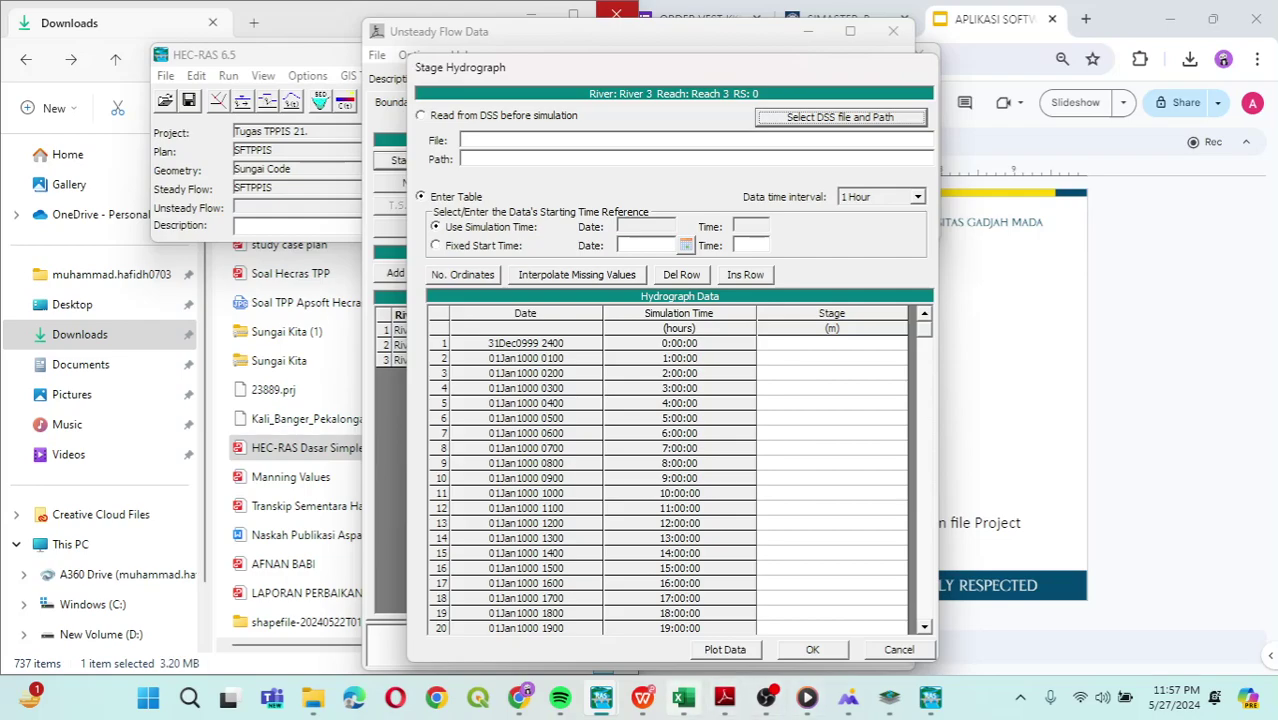
{"action": "left_click", "coordinate": [684, 697]}
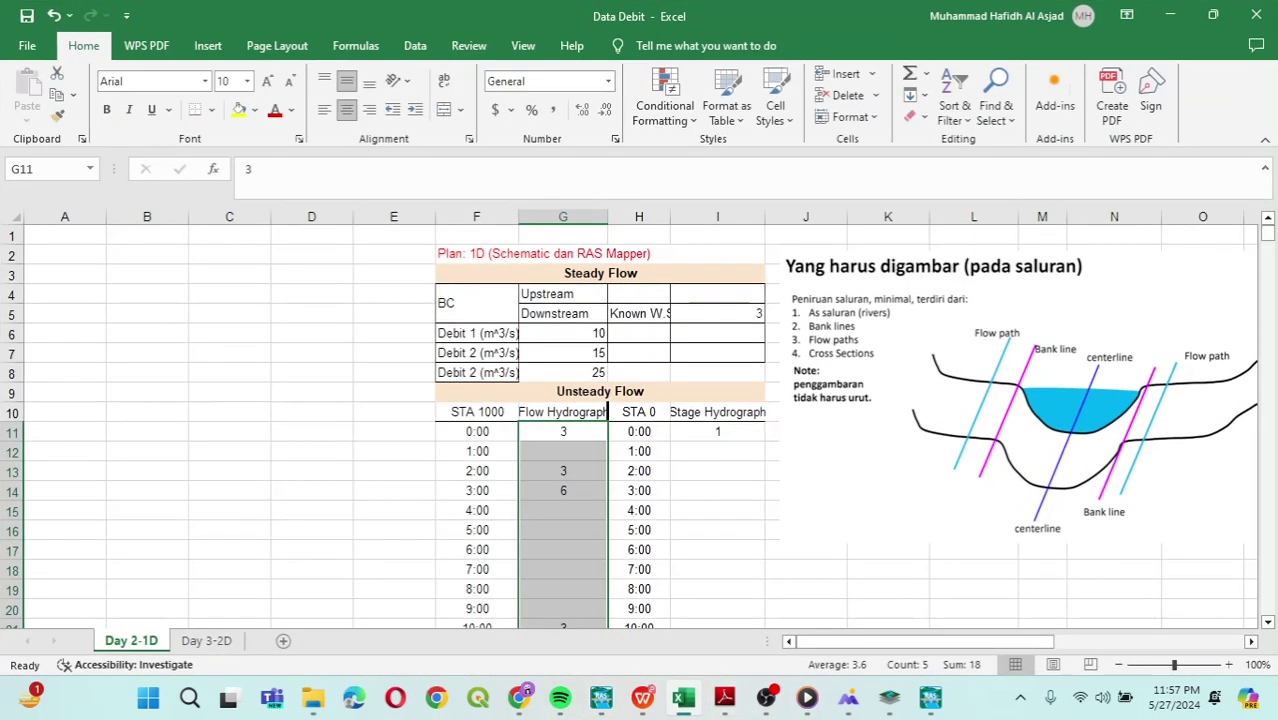
{"action": "left_click", "coordinate": [1170, 15]}
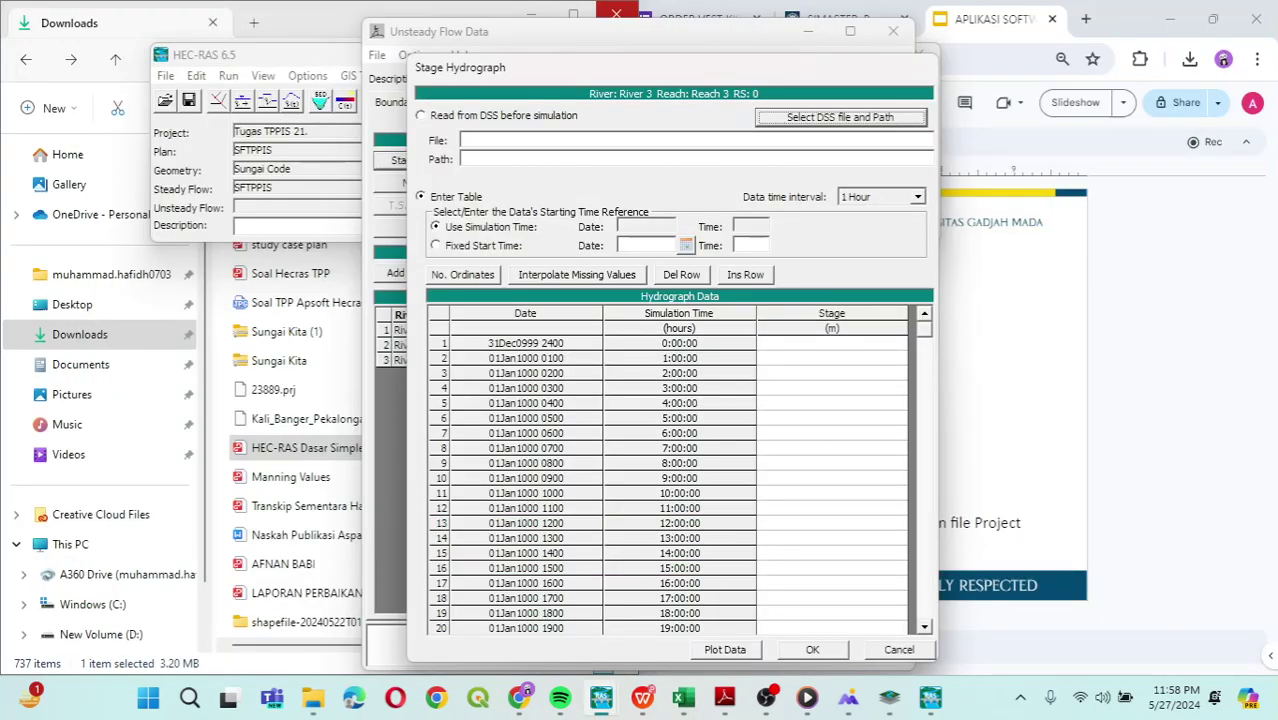
Set the River 3 stage to 1 m at 0:00 and 12:00 hours, and interpolate the missing values.
{"action": "left_click", "coordinate": [831, 343]}
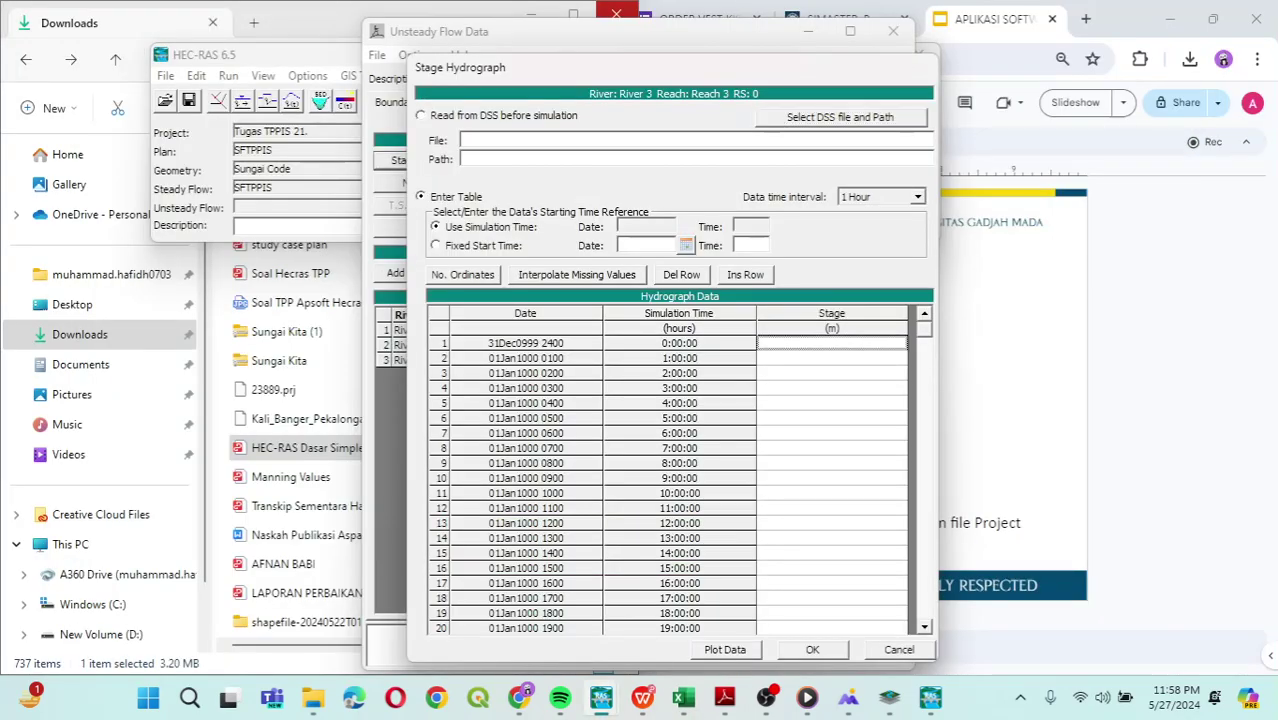
{"action": "type", "text": "1"}
{"action": "left_click", "coordinate": [831, 523]}
{"action": "type", "text": "1"}
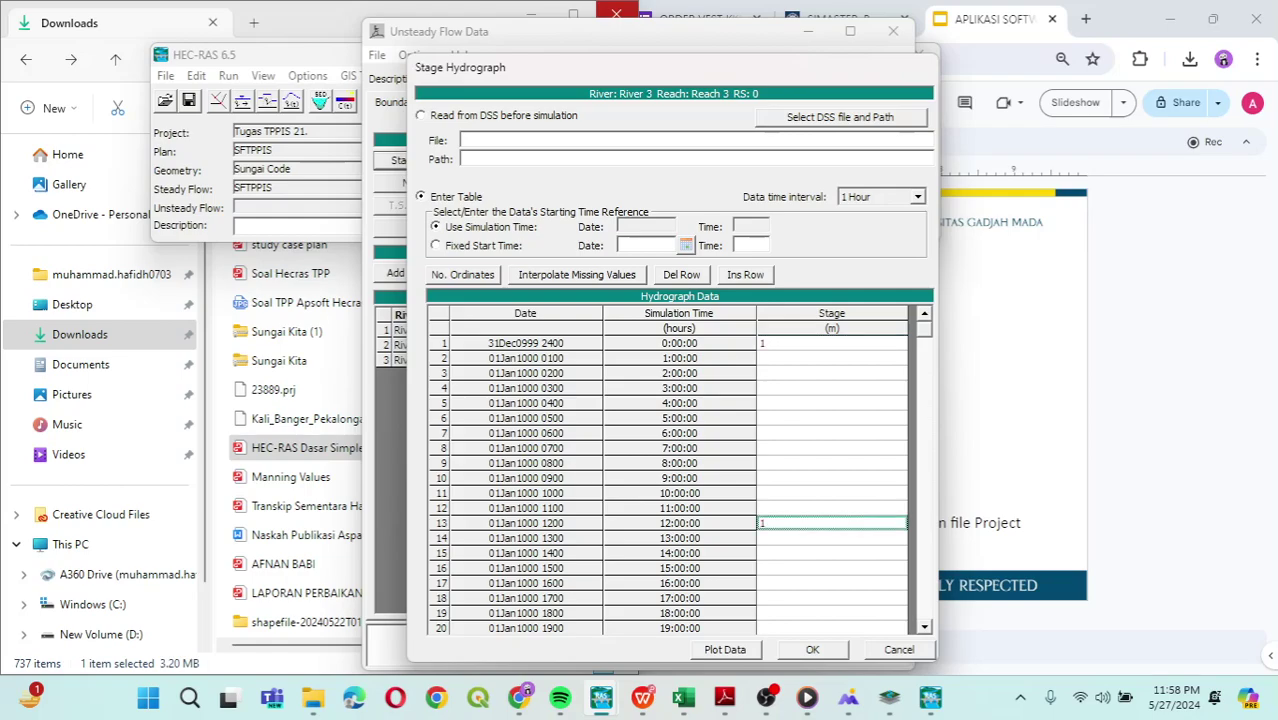
{"action": "left_click", "coordinate": [577, 274]}
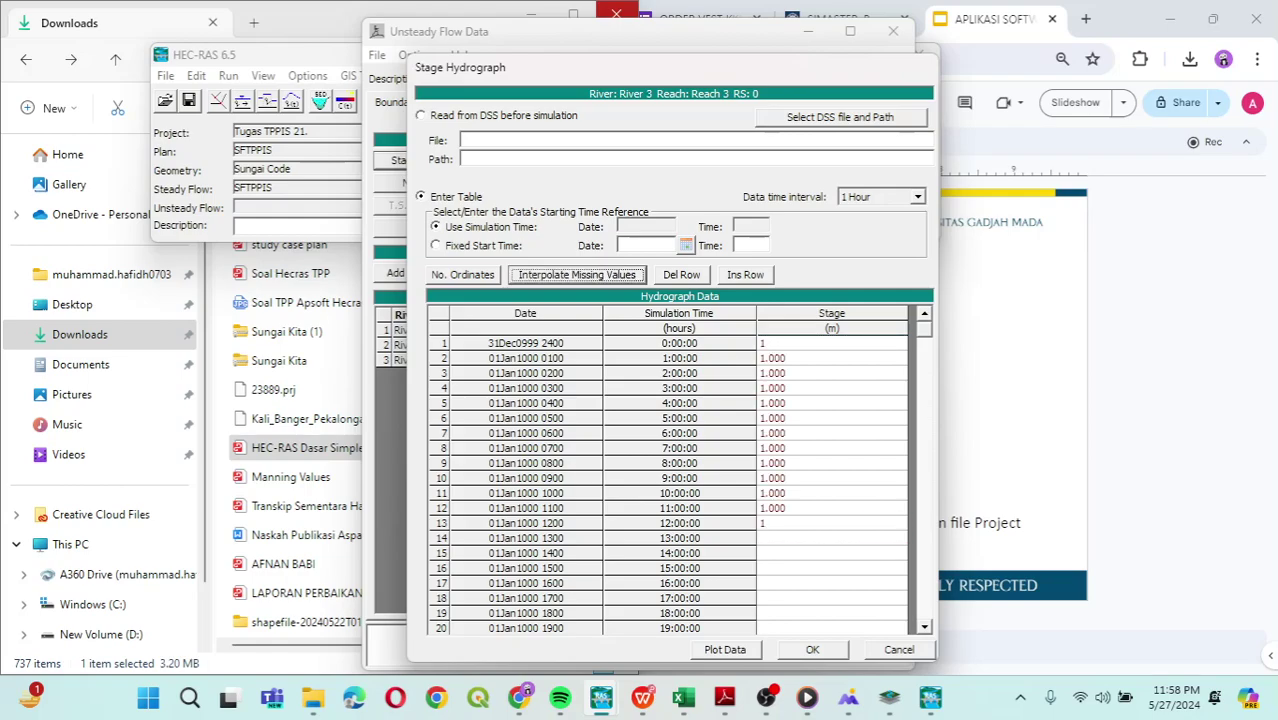
Plot the River 3 stage hydrograph to review it, and accept the boundary condition.
{"action": "left_click", "coordinate": [724, 649]}
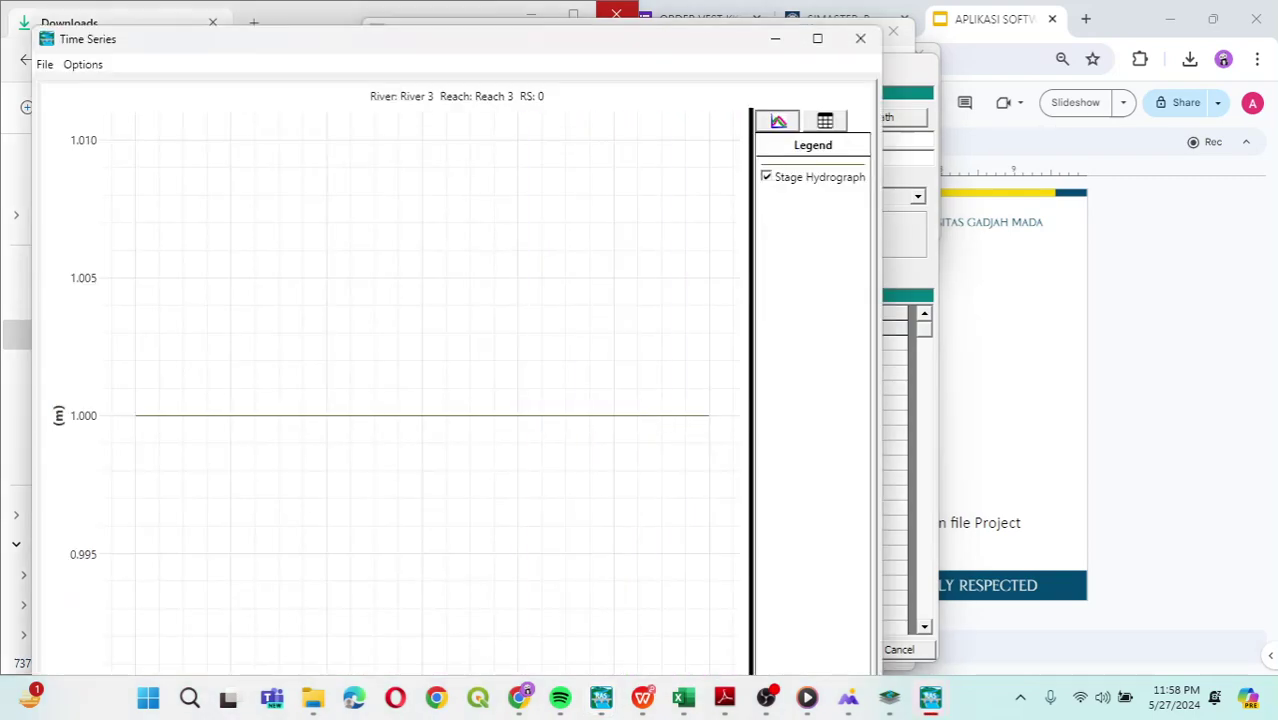
{"action": "left_click", "coordinate": [860, 38]}
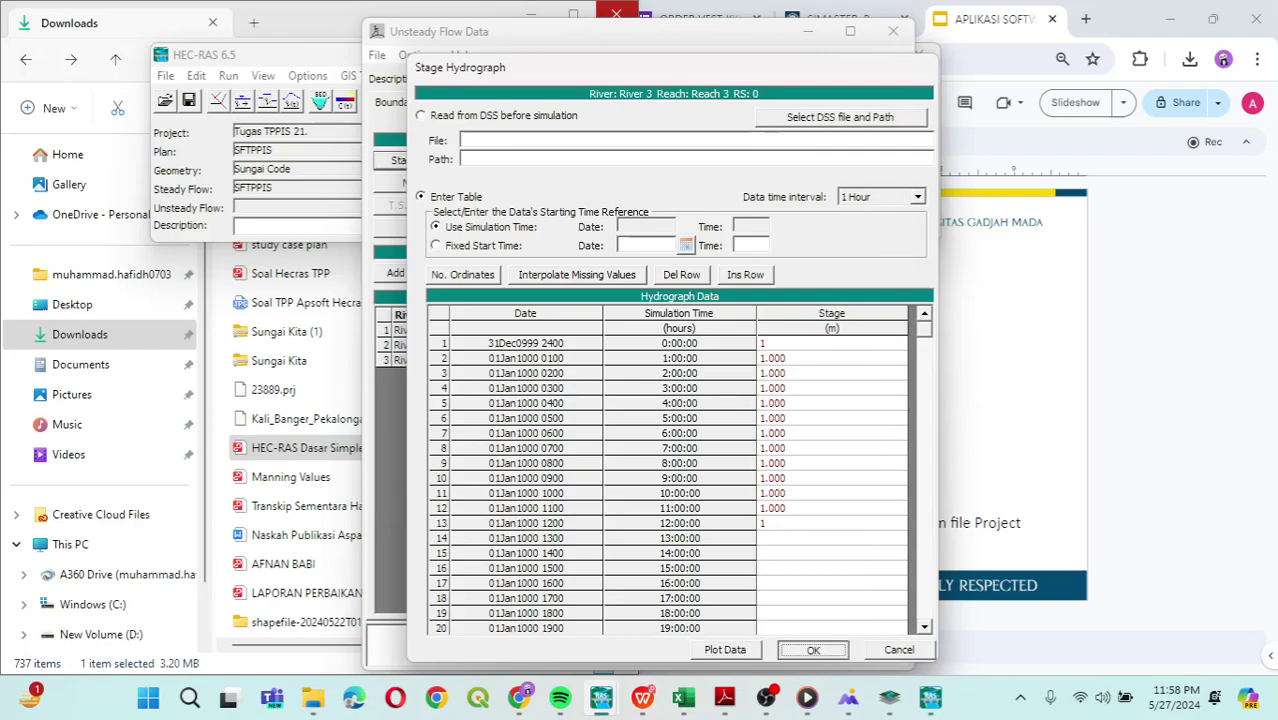
{"action": "left_click", "coordinate": [811, 649]}
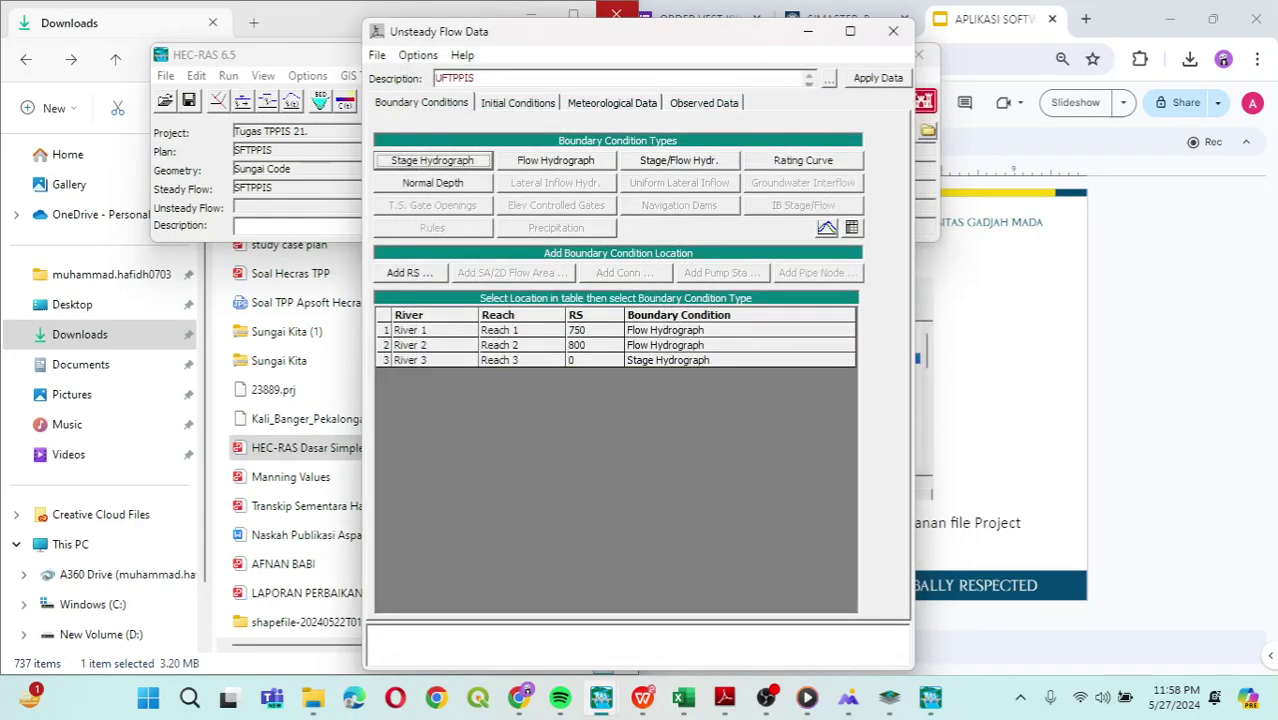
Enter initial flows of 10 for River 1, 15 for River 2 and 25 for River 3.
{"action": "left_click", "coordinate": [518, 103]}
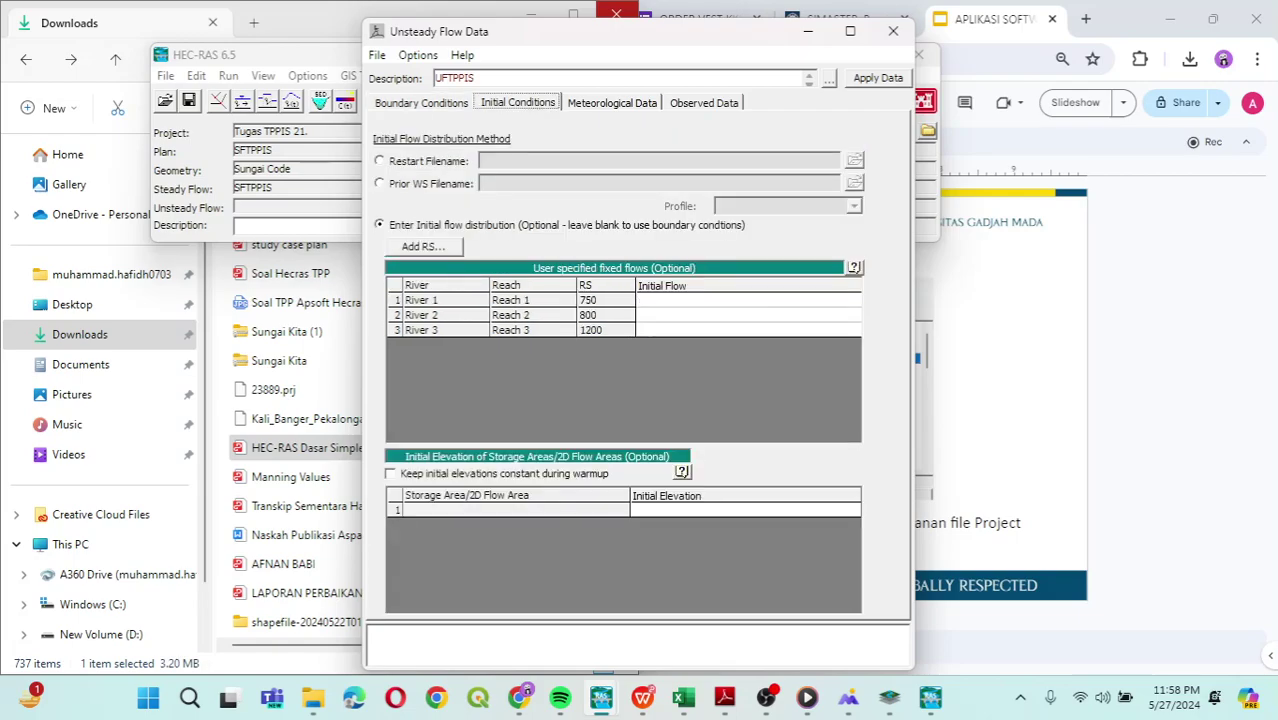
{"action": "left_click", "coordinate": [748, 300]}
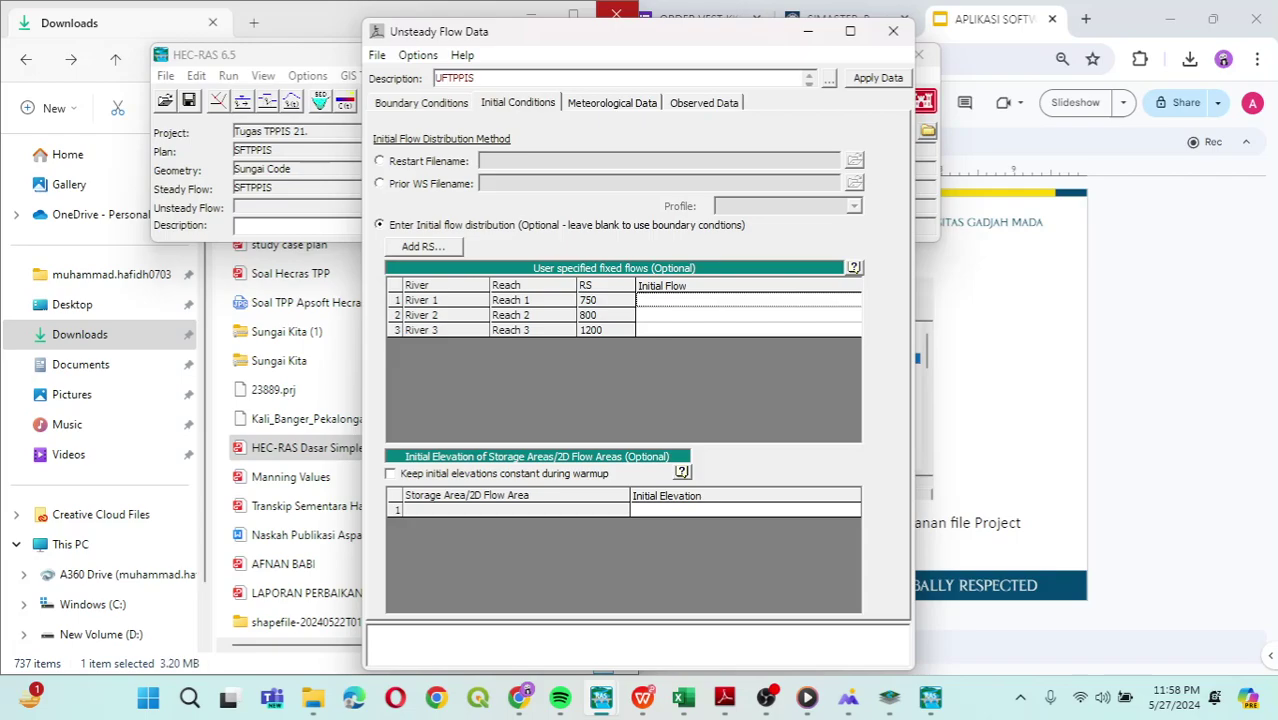
{"action": "type", "text": "10"}
{"action": "key", "text": "Return"}
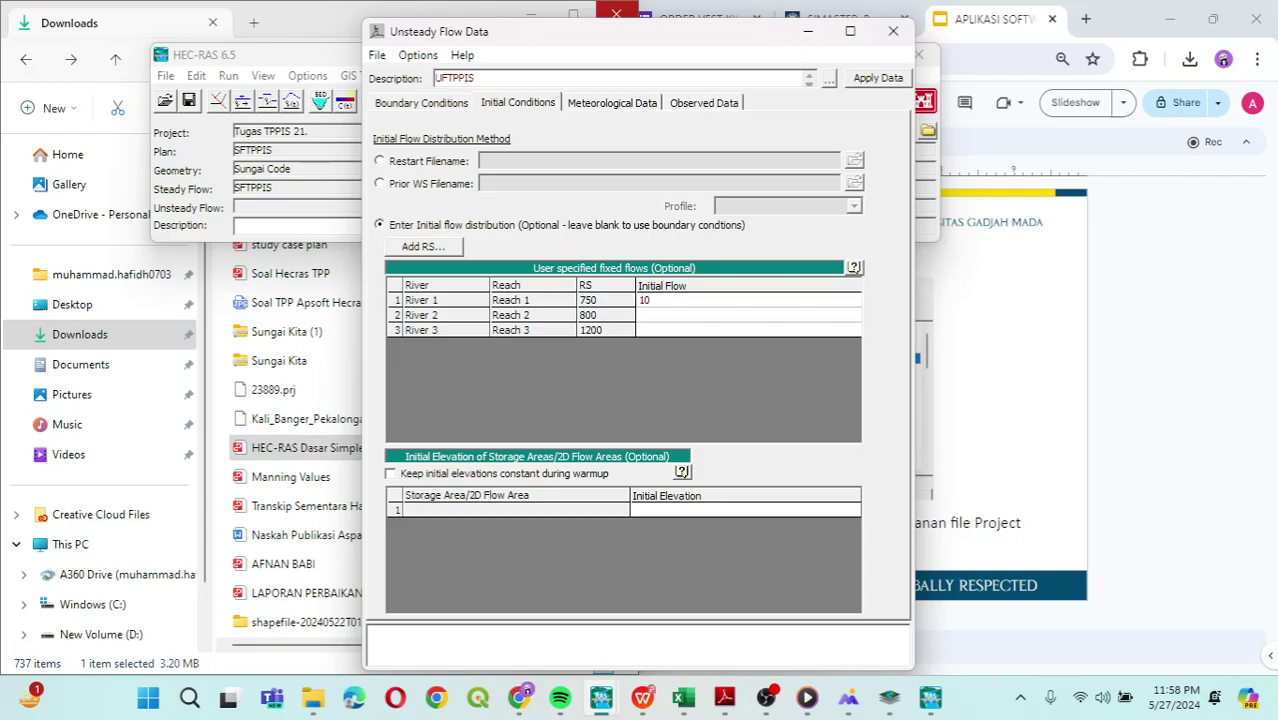
{"action": "type", "text": "15"}
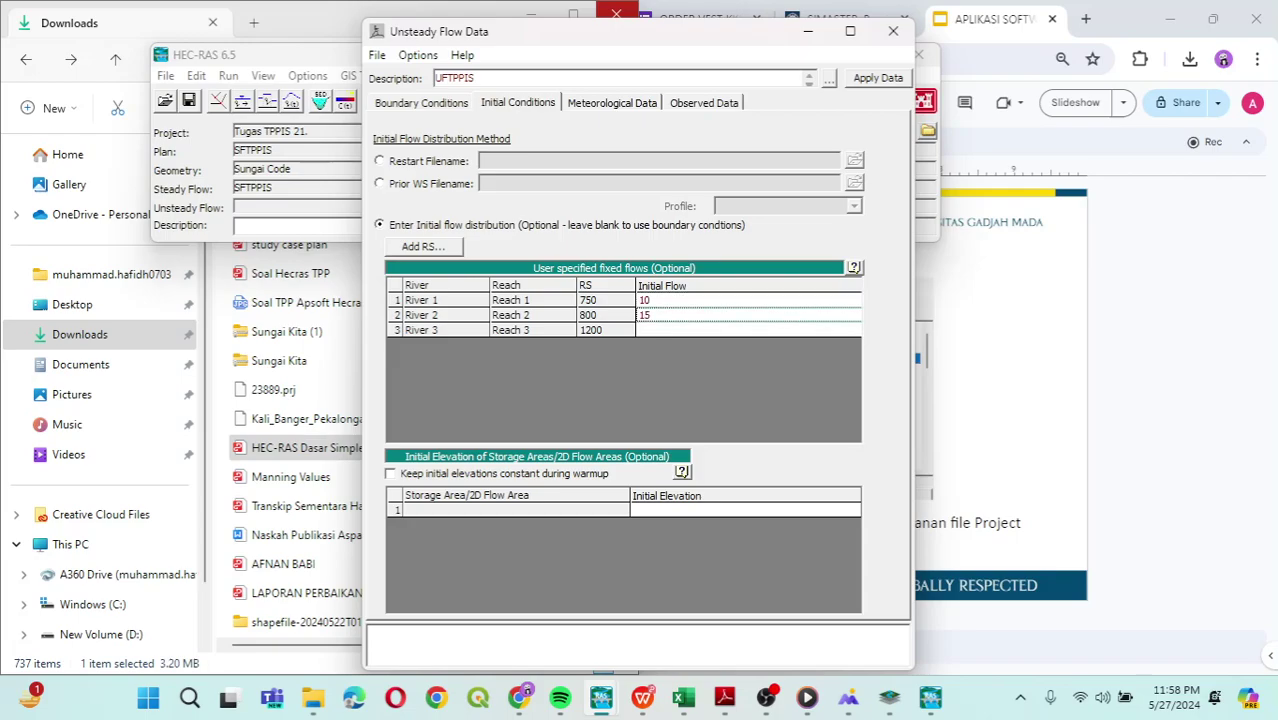
{"action": "key", "text": "Return"}
{"action": "type", "text": "25"}
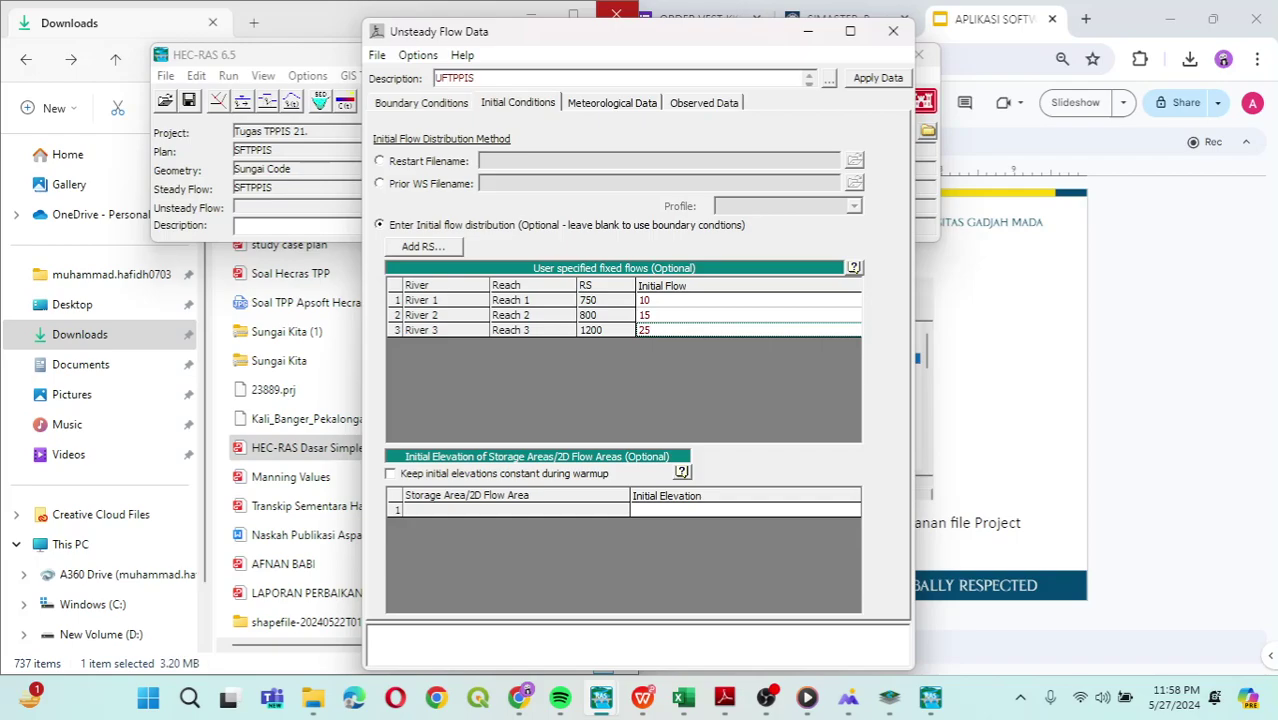
Review the meteorological and observed data settings, and return to the boundary conditions.
{"action": "left_click", "coordinate": [613, 103]}
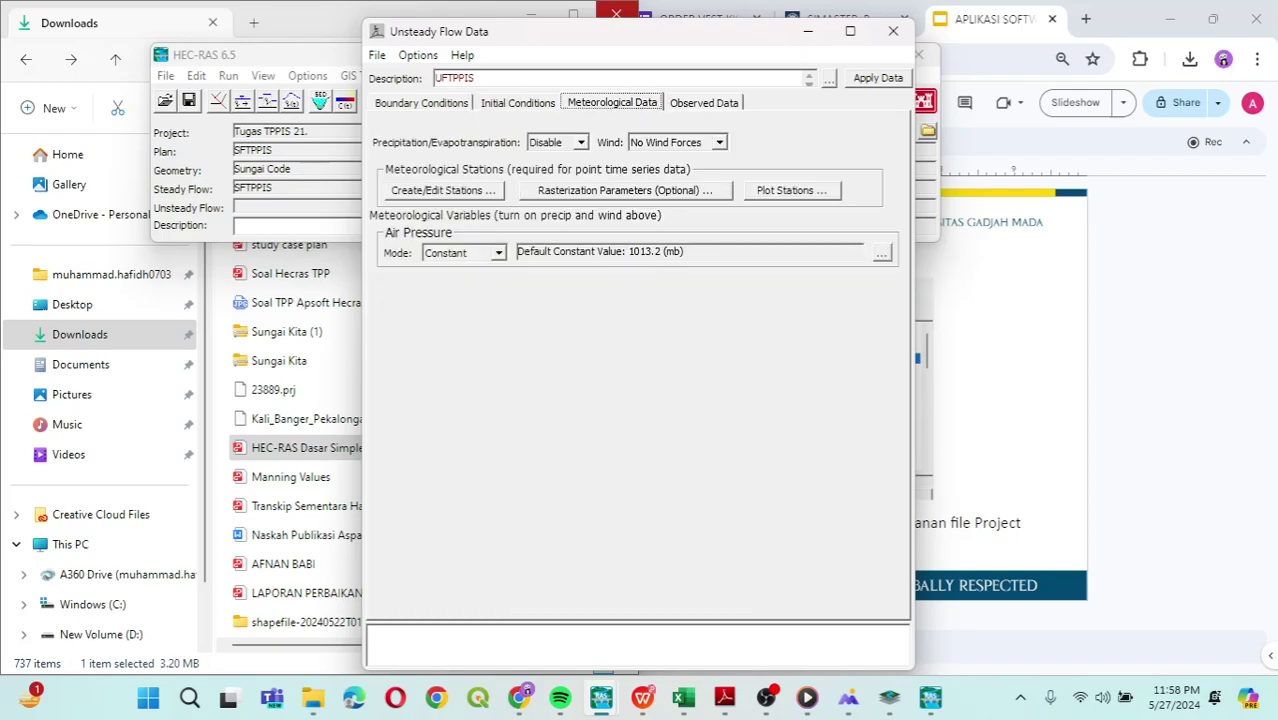
{"action": "left_click", "coordinate": [704, 103]}
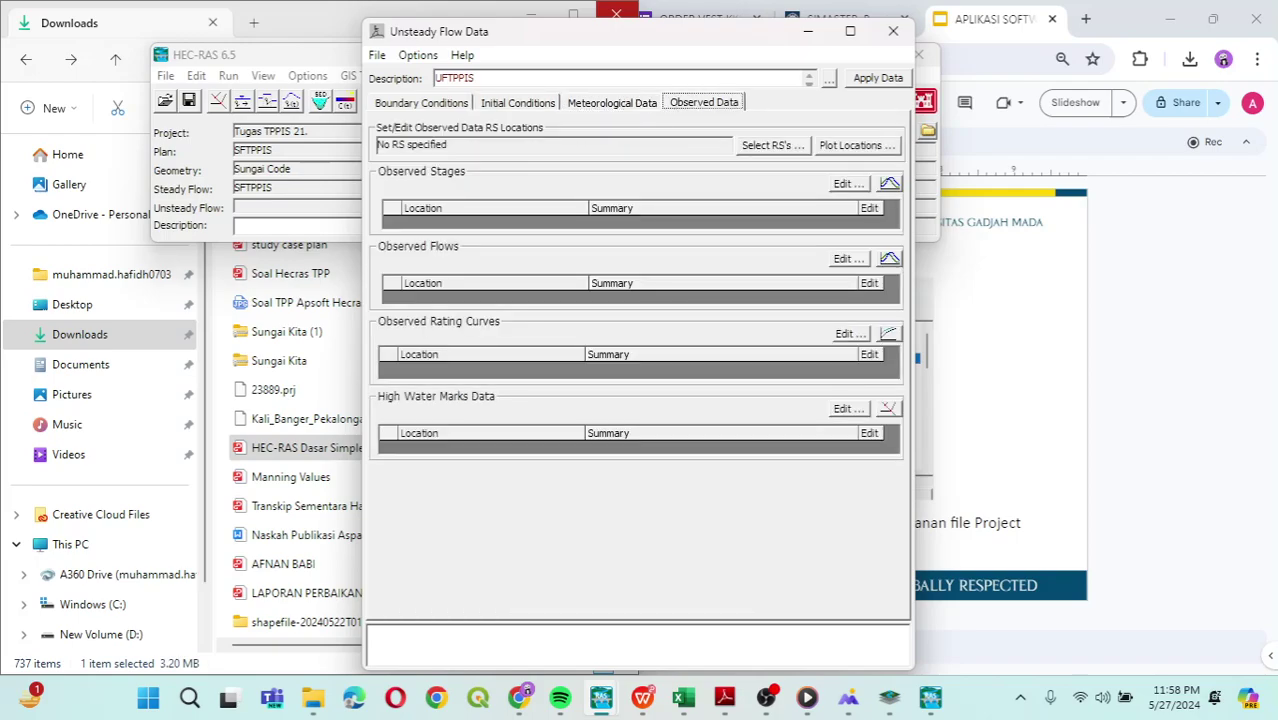
{"action": "left_click", "coordinate": [613, 103]}
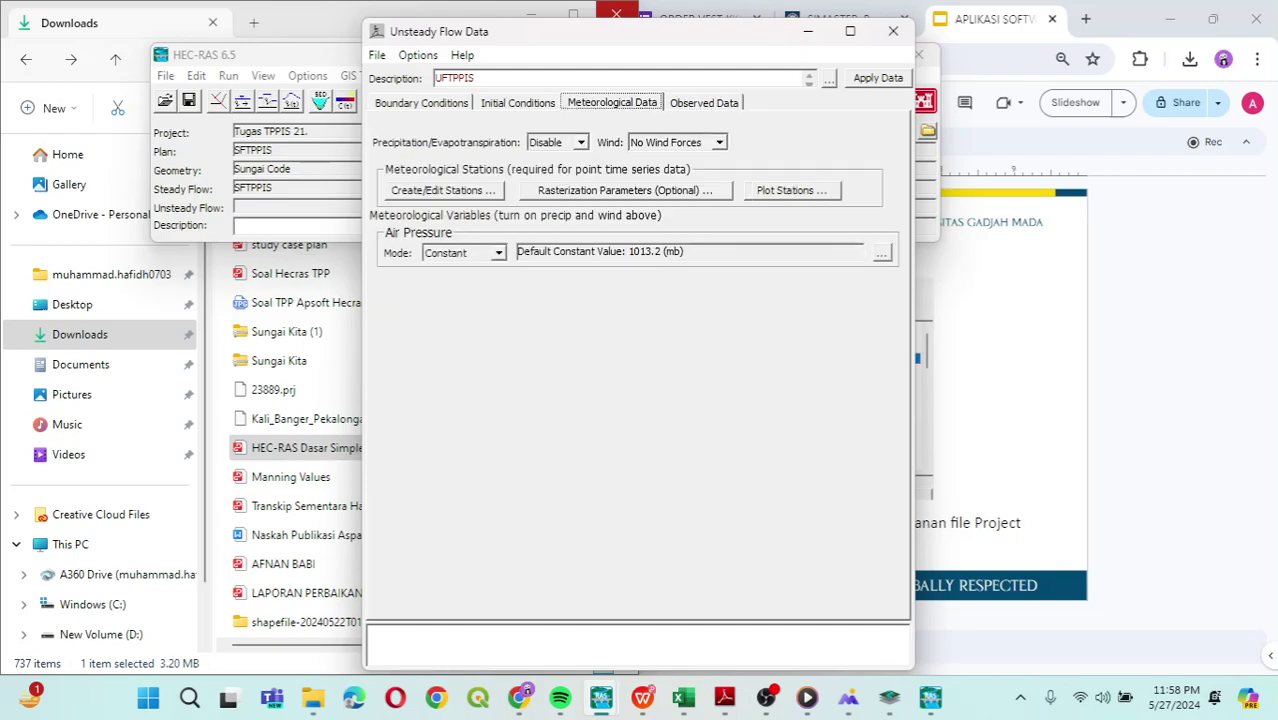
{"action": "key", "text": "Right"}
{"action": "key", "text": "Left"}
{"action": "key", "text": "Left"}
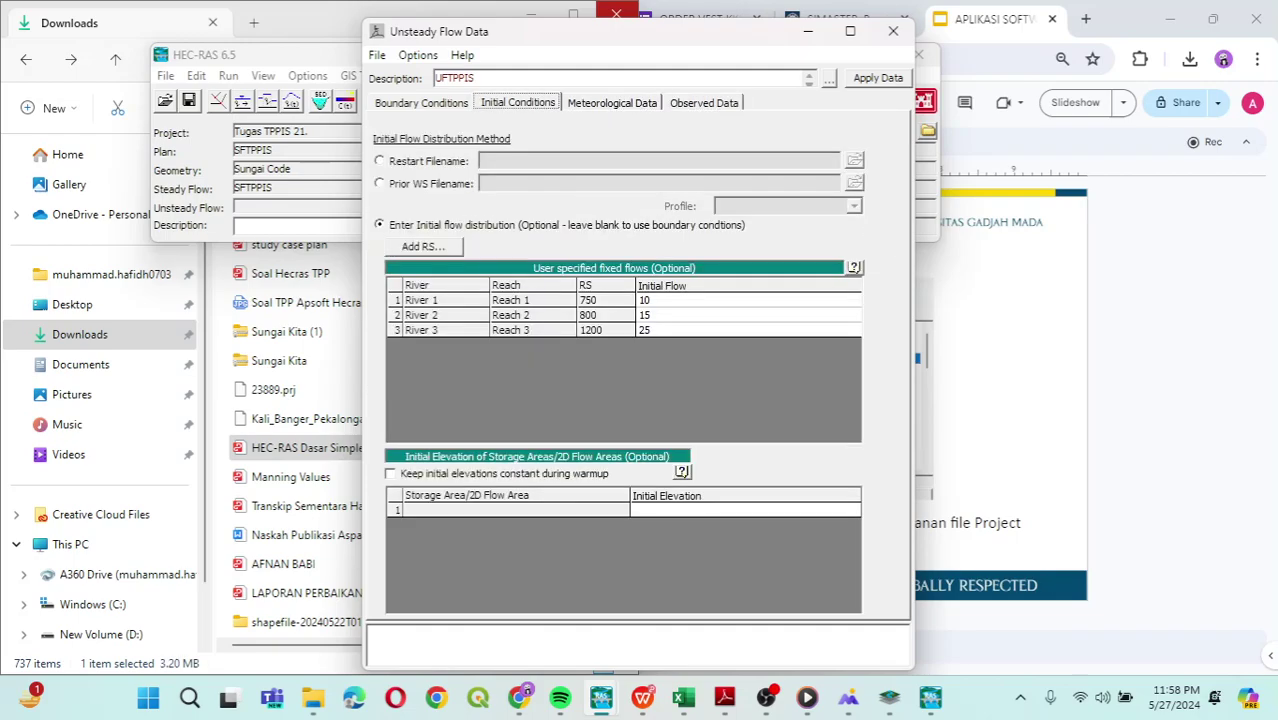
{"action": "key", "text": "Left"}
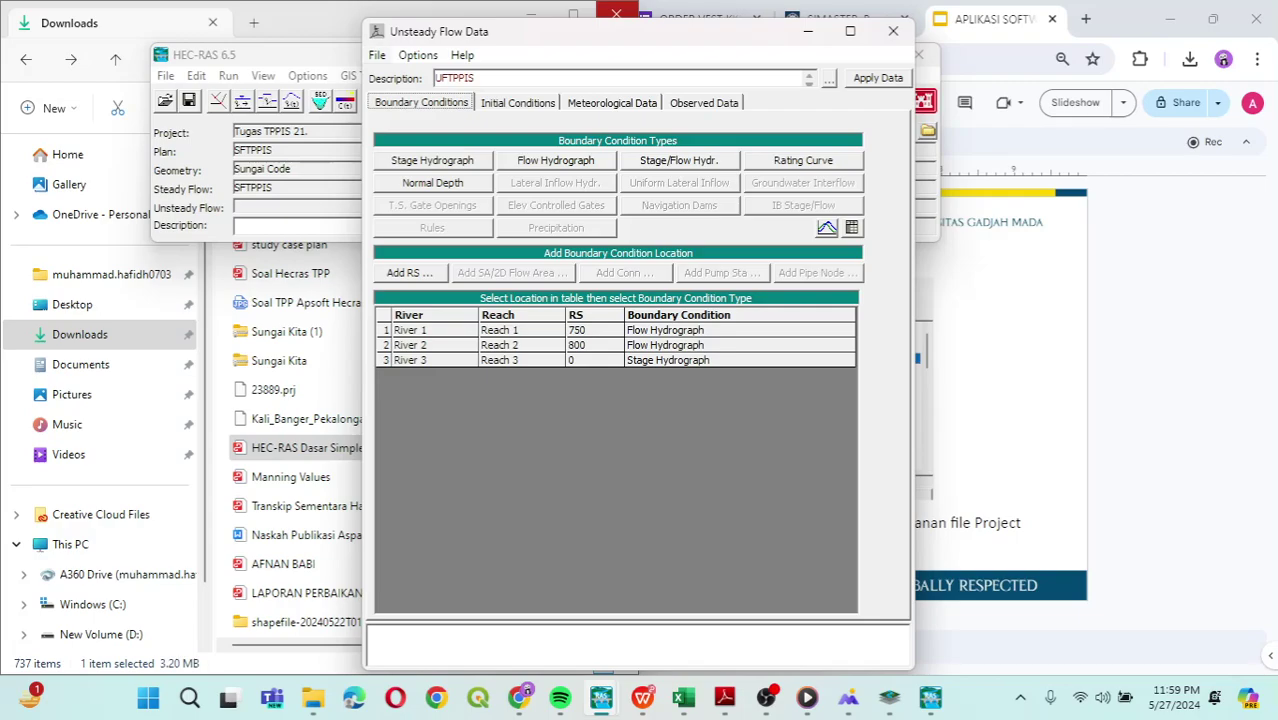
Save the unsteady flow data with the title UFTPPIS in the TPPIS TUGAS folder, and minimize the Unsteady Flow Data editor.
{"action": "key", "text": "alt+f"}
{"action": "key", "text": "Right"}
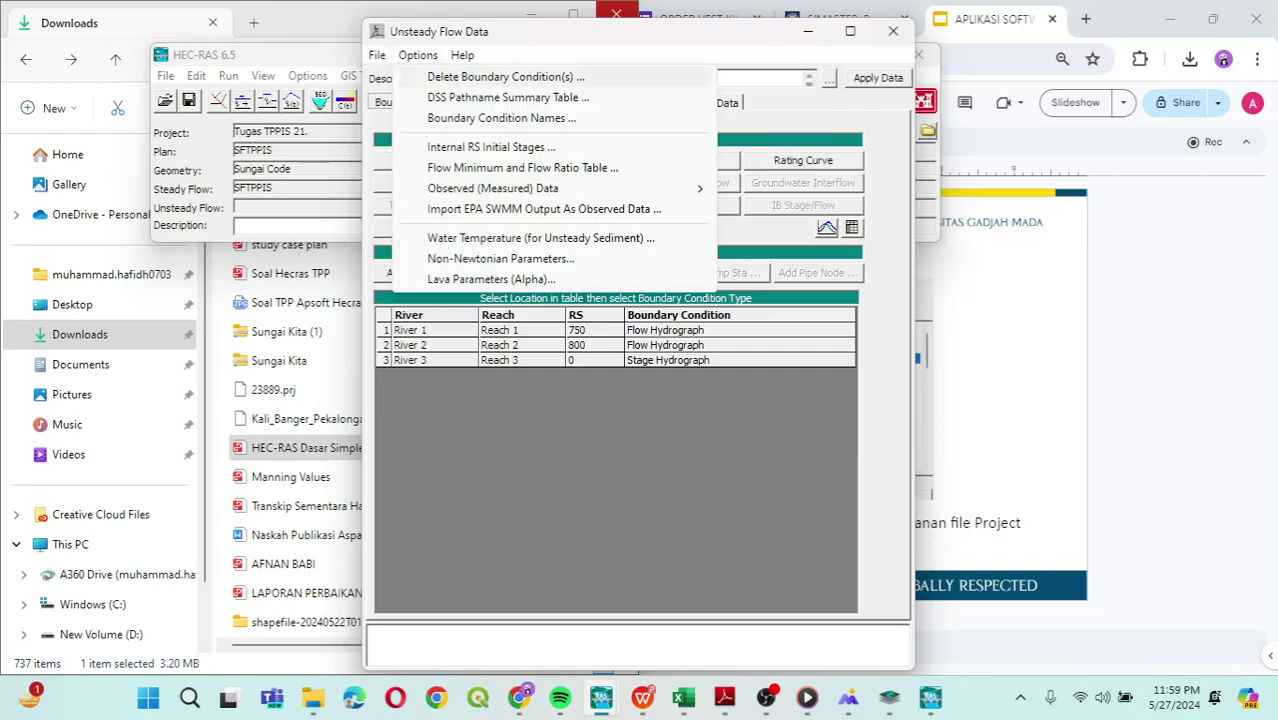
{"action": "key", "text": "Left"}
{"action": "key", "text": "Down"}
{"action": "key", "text": "Down"}
{"action": "key", "text": "Down"}
{"action": "key", "text": "Return"}
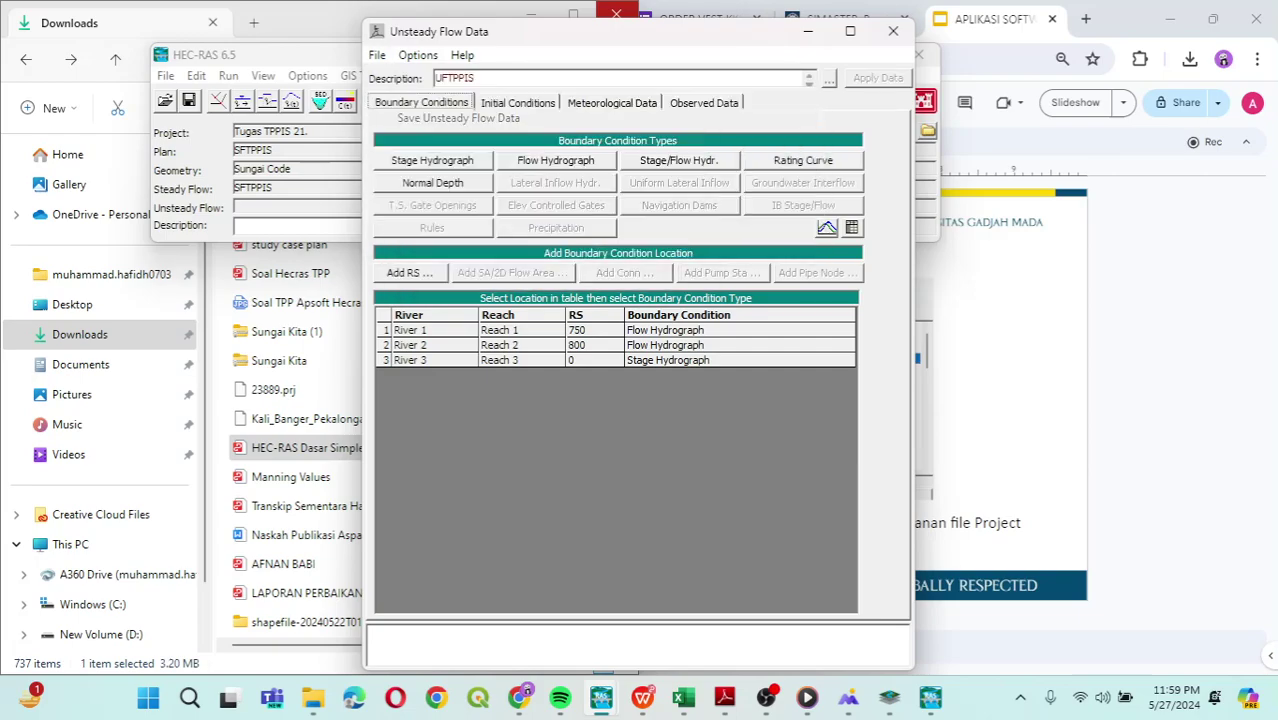
{"action": "type", "text": "U"}
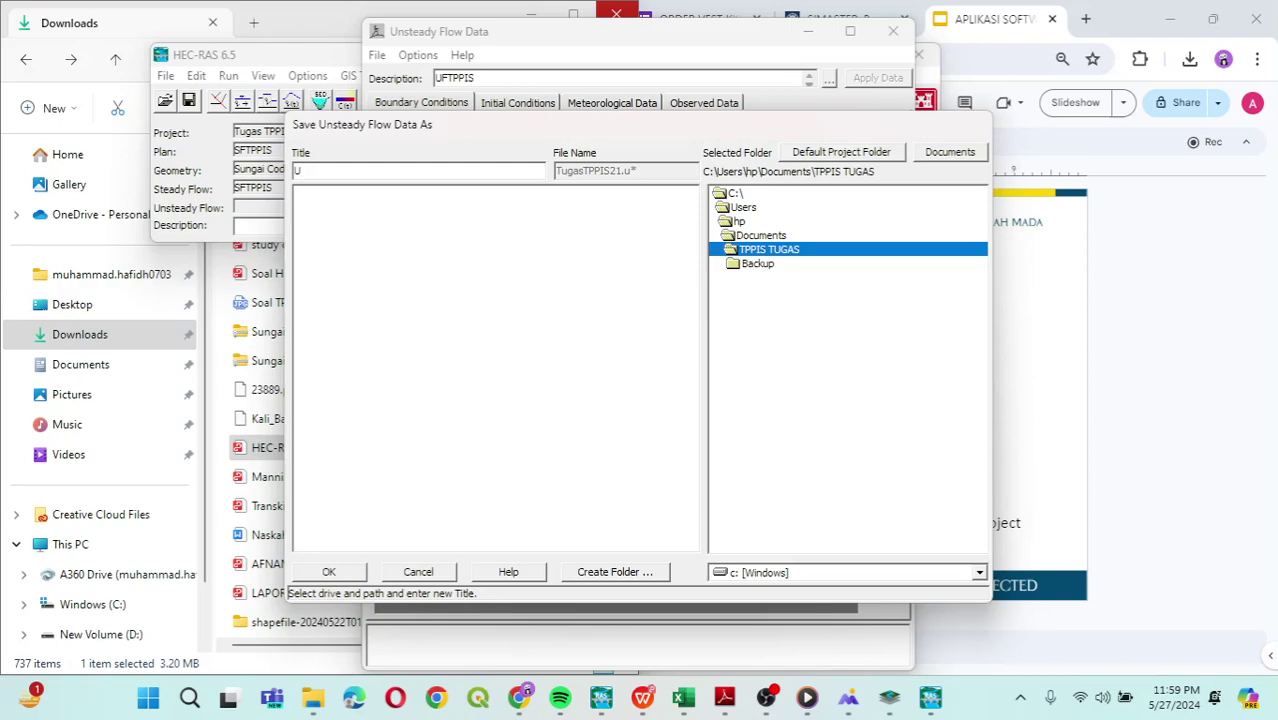
{"action": "type", "text": "FTPPIS"}
{"action": "key", "text": "Return"}
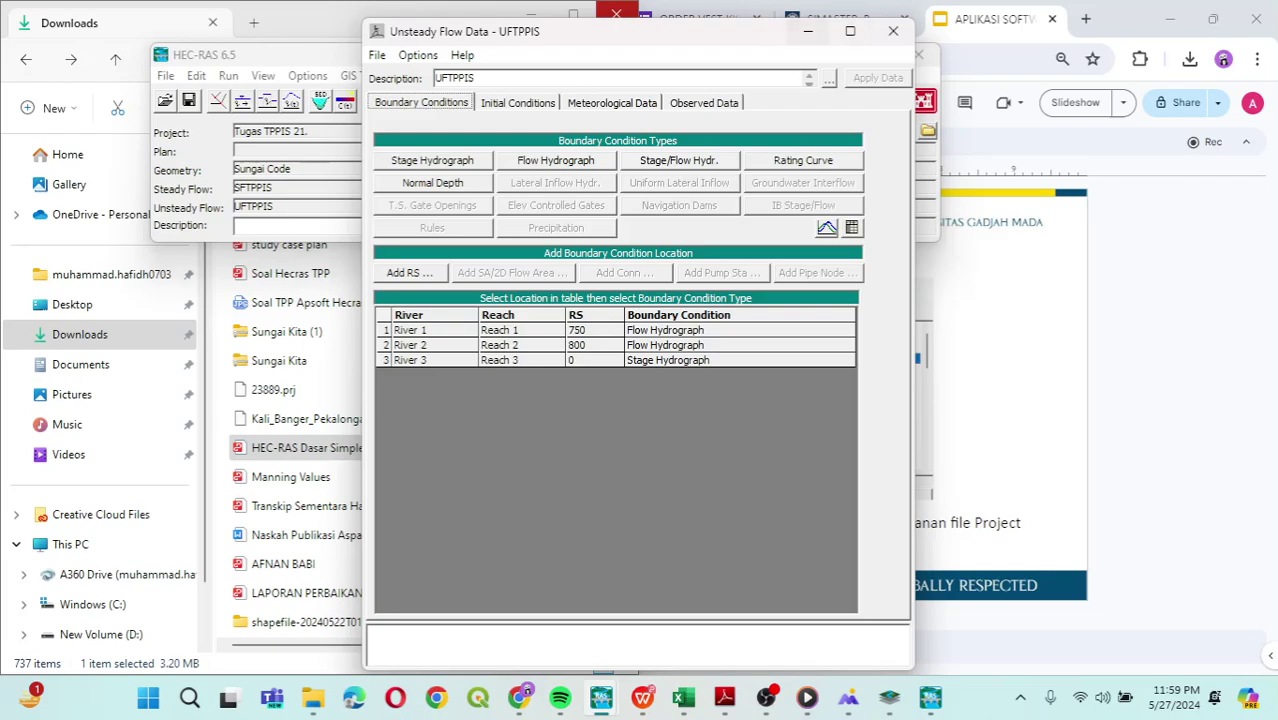
{"action": "left_click", "coordinate": [808, 31]}
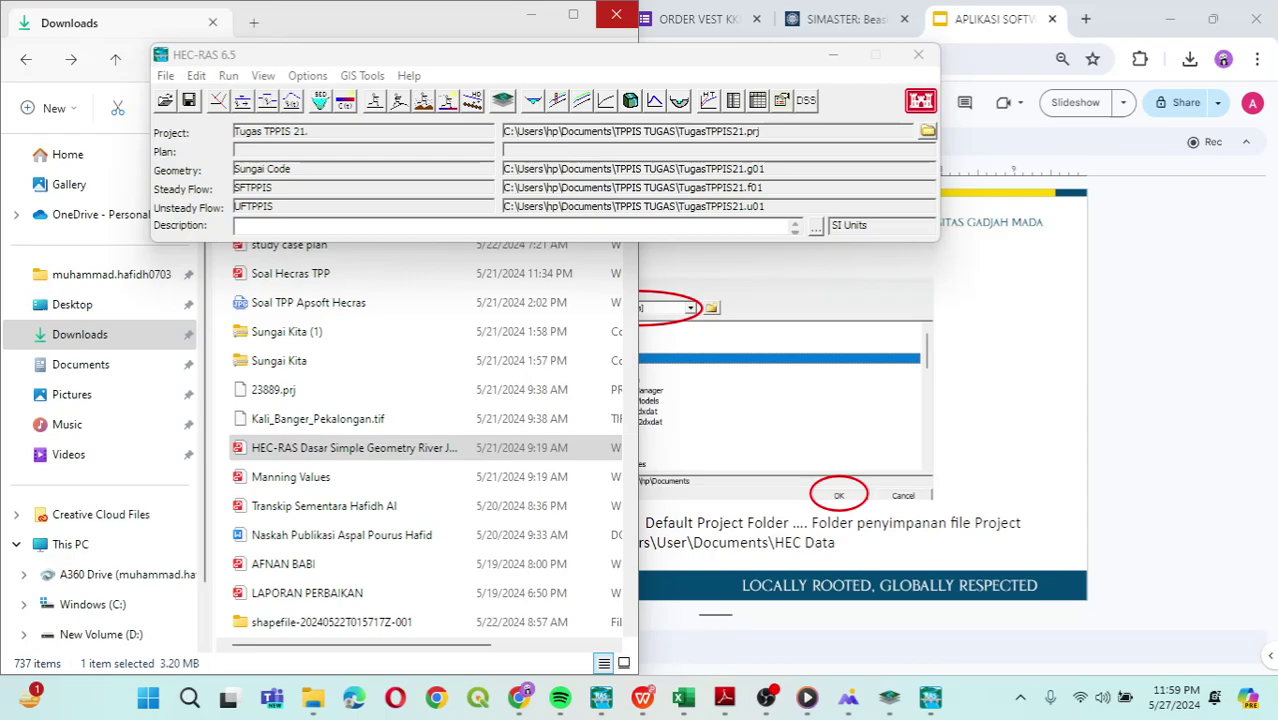
Open Unsteady Flow Analysis and save a new plan titled UFTPPIS with the short identifier UFTPPIS.
{"action": "left_click", "coordinate": [300, 55]}
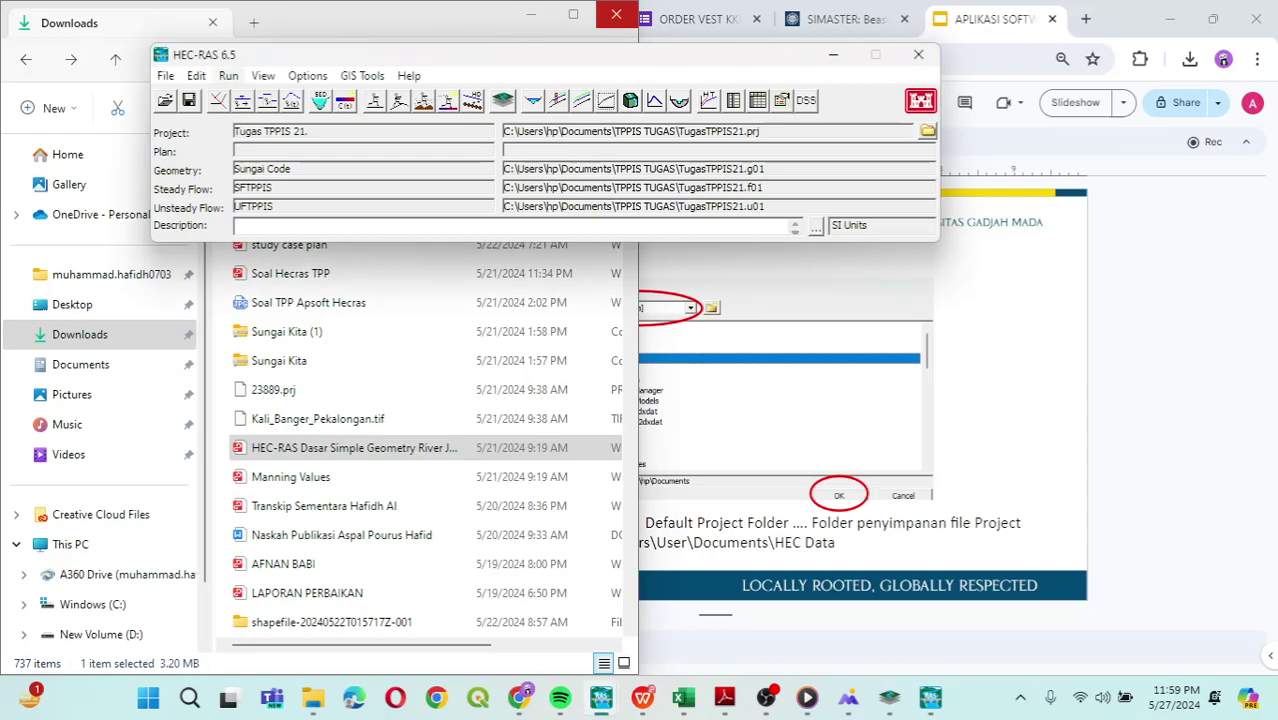
{"action": "left_click", "coordinate": [228, 75]}
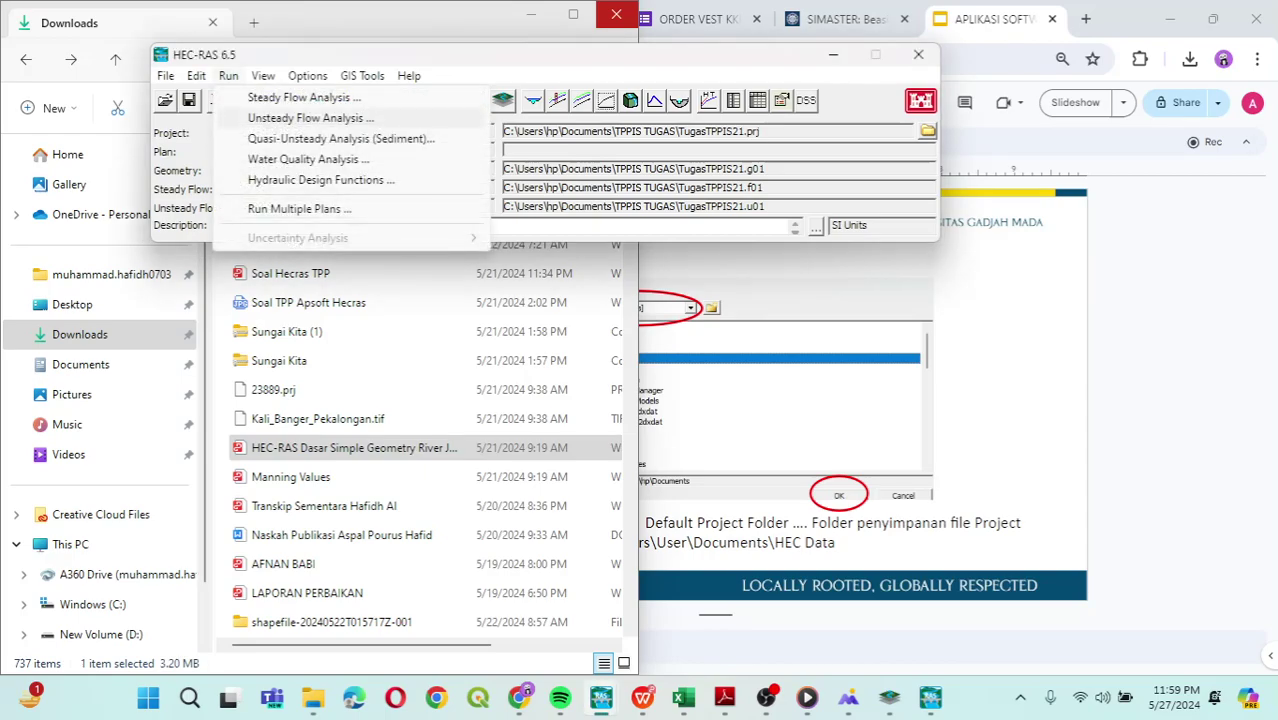
{"action": "left_click", "coordinate": [311, 118]}
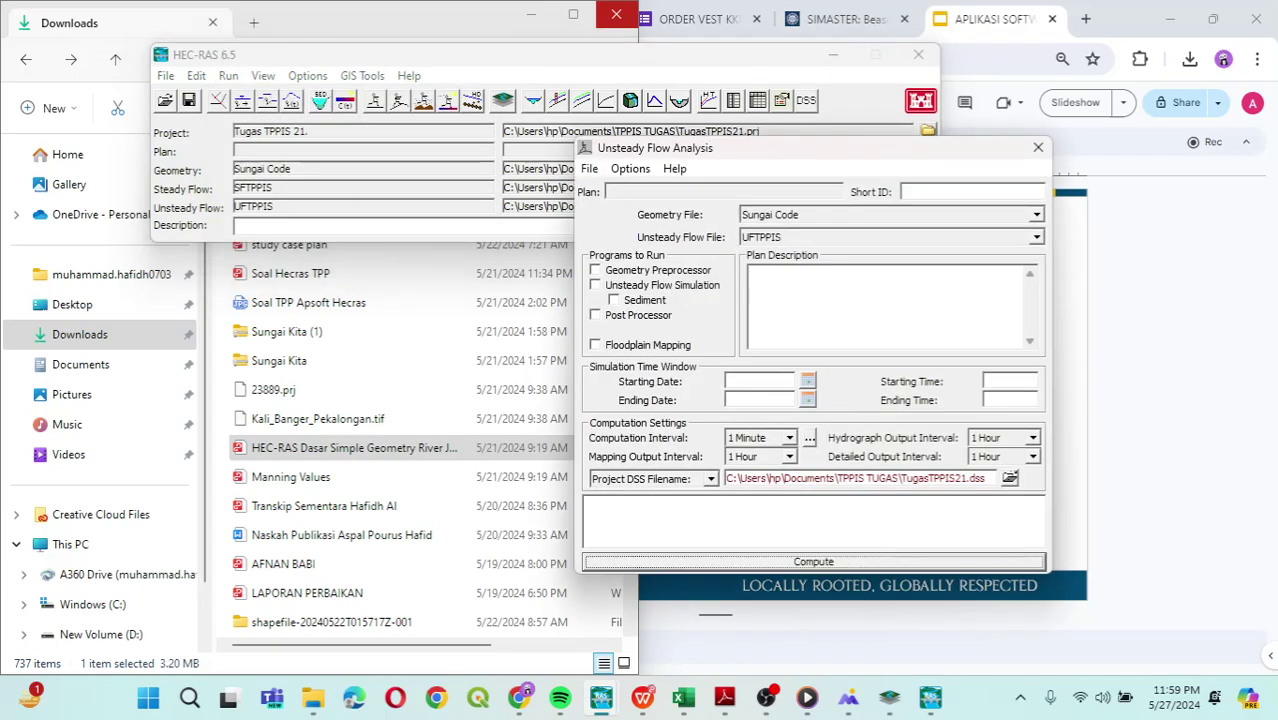
{"action": "left_click", "coordinate": [589, 168]}
{"action": "left_click", "coordinate": [630, 233]}
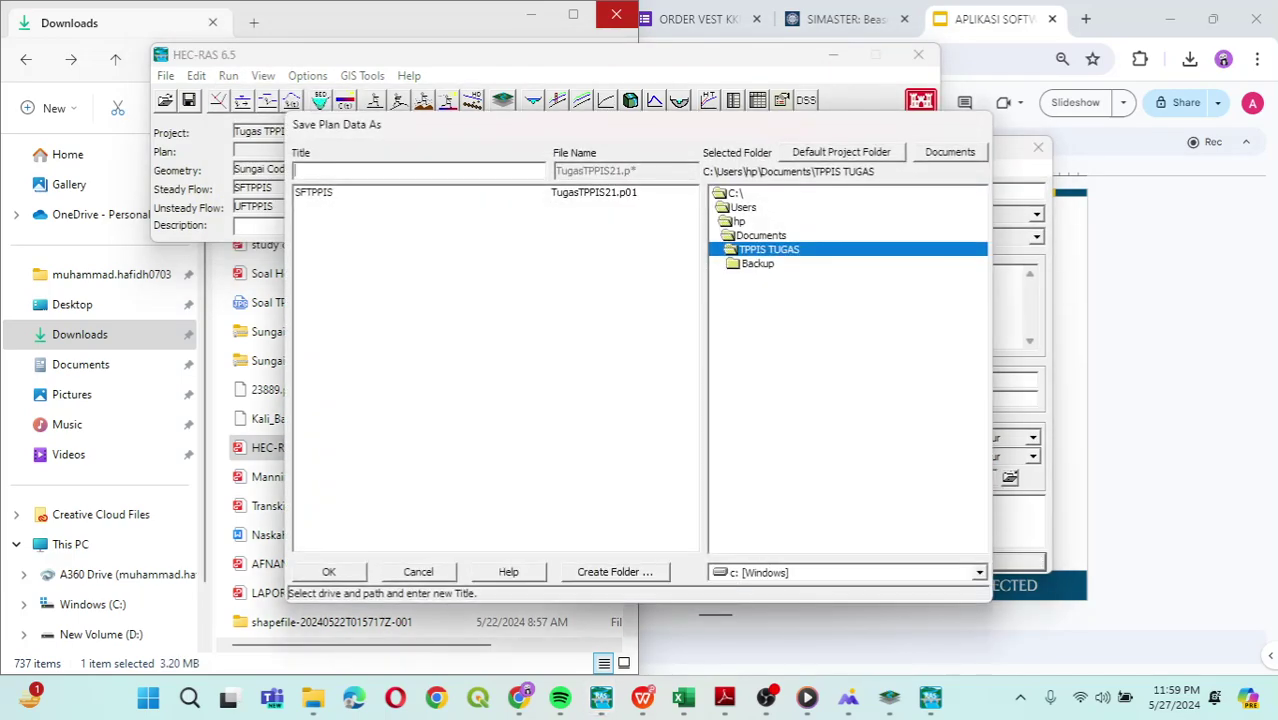
{"action": "type", "text": "UFTPPIS"}
{"action": "key", "text": "Return"}
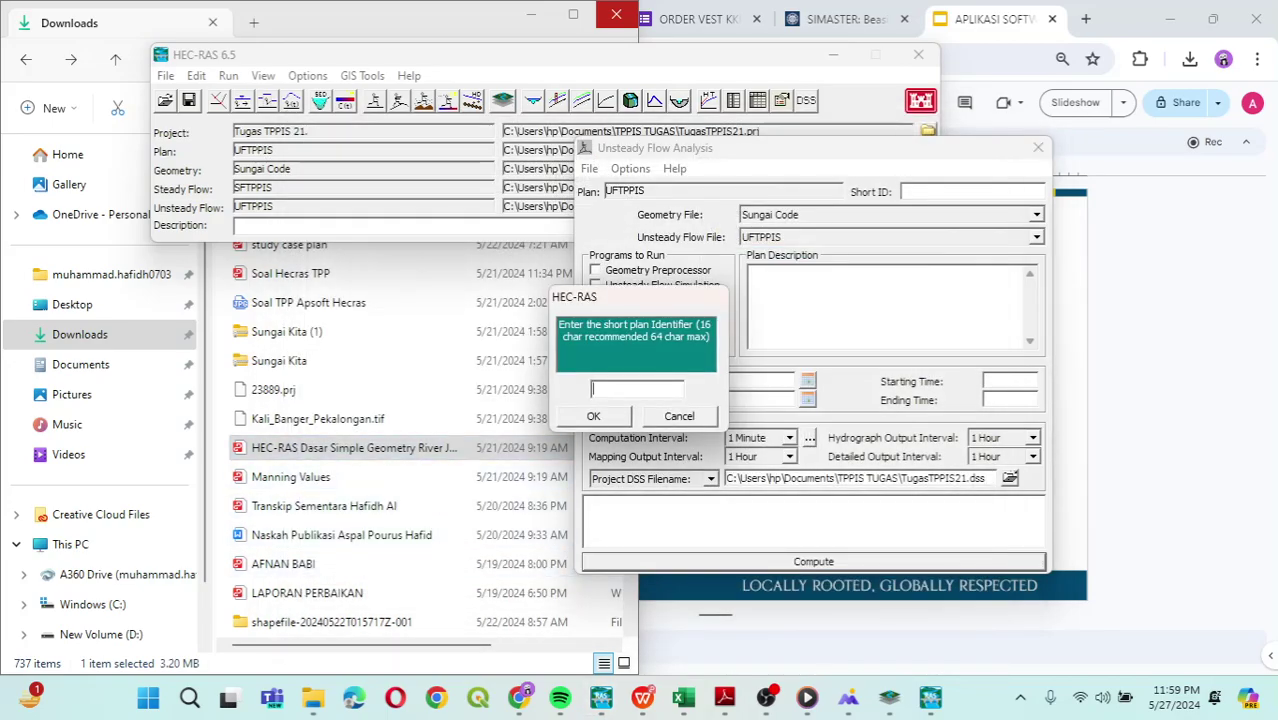
{"action": "type", "text": "UFTPPIS"}
{"action": "key", "text": "Return"}
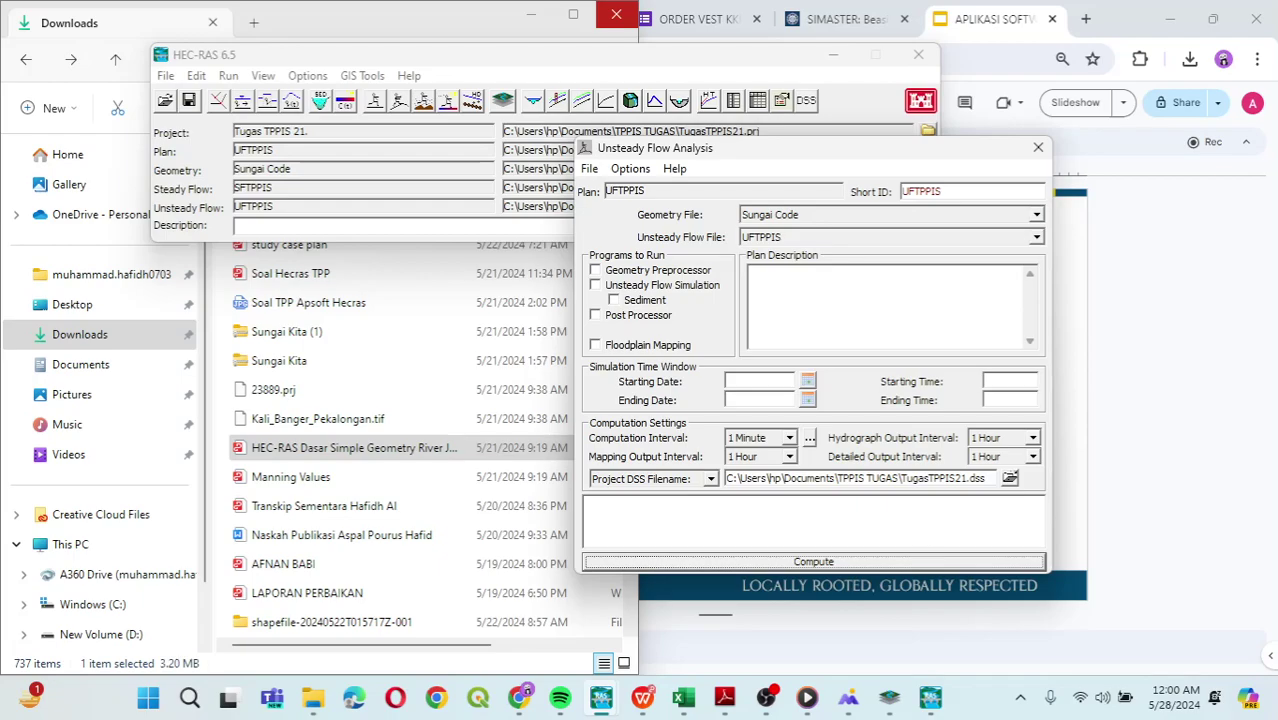
Enable the Geometry Preprocessor, Unsteady Flow Simulation and Post Processor for the plan's run.
{"action": "key", "text": "Tab"}
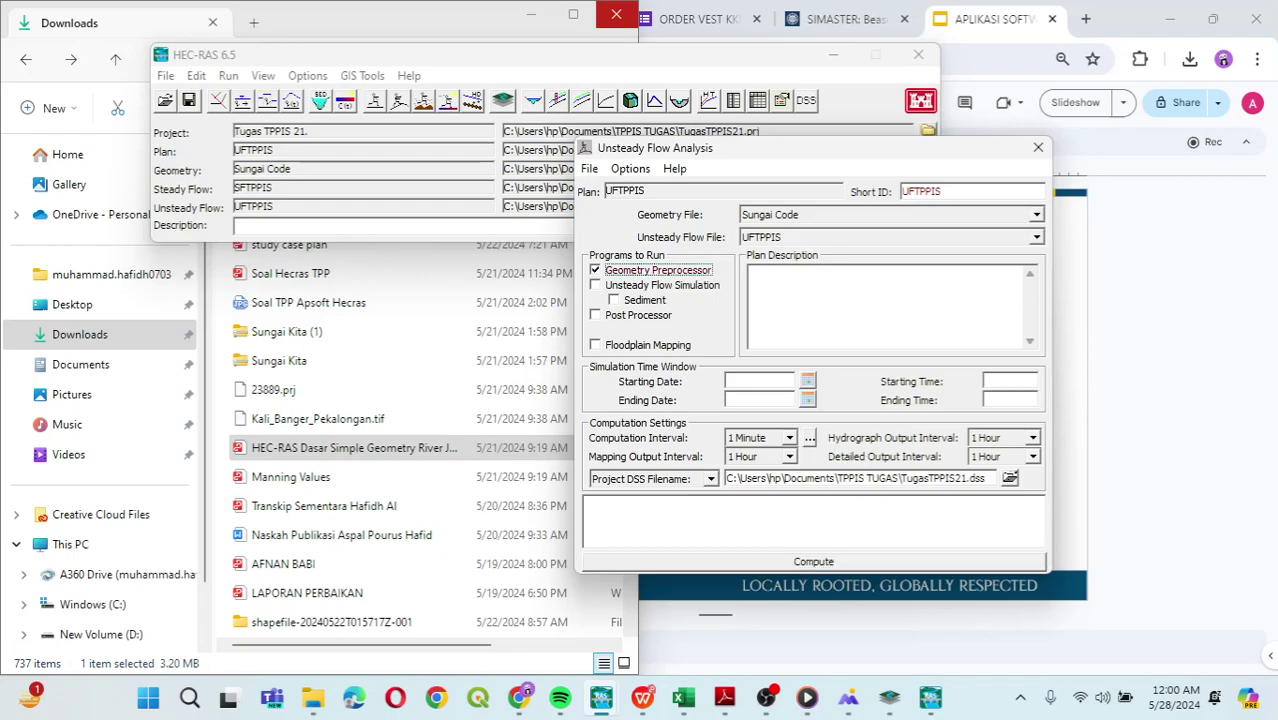
{"action": "key", "text": "Tab"}
{"action": "key", "text": "space"}
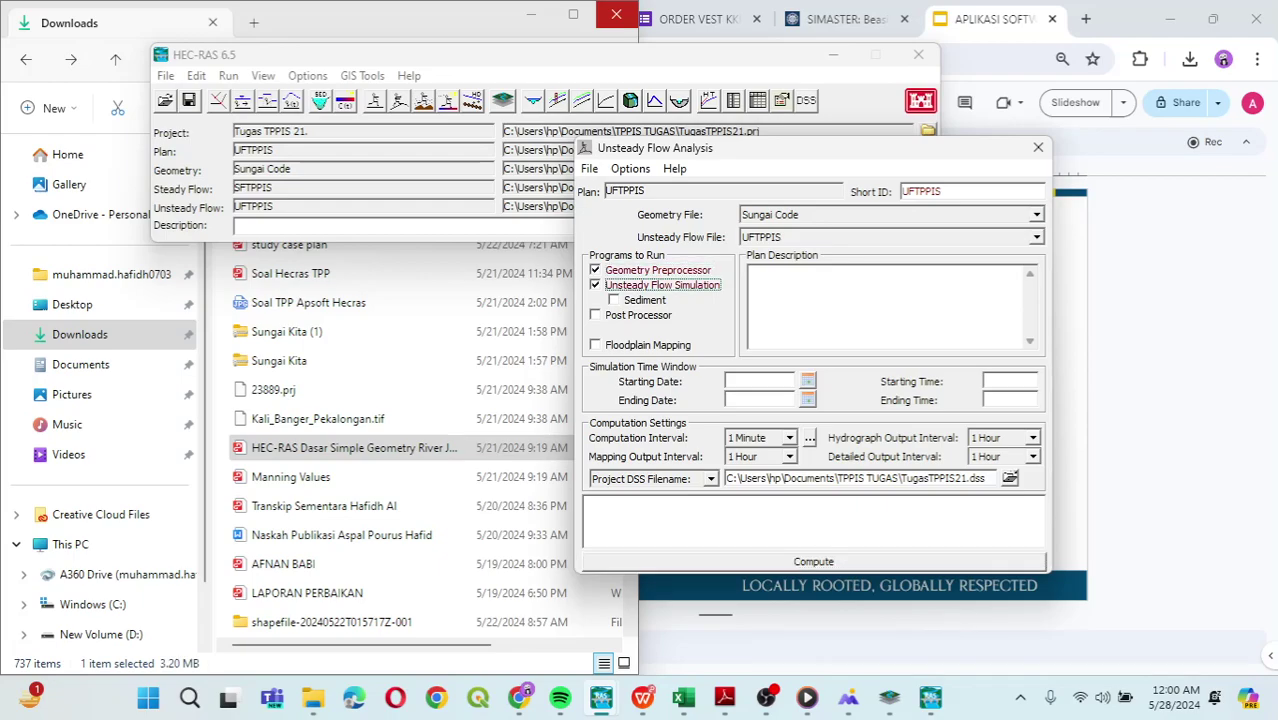
{"action": "key", "text": "Tab"}
{"action": "key", "text": "Tab"}
{"action": "key", "text": "space"}
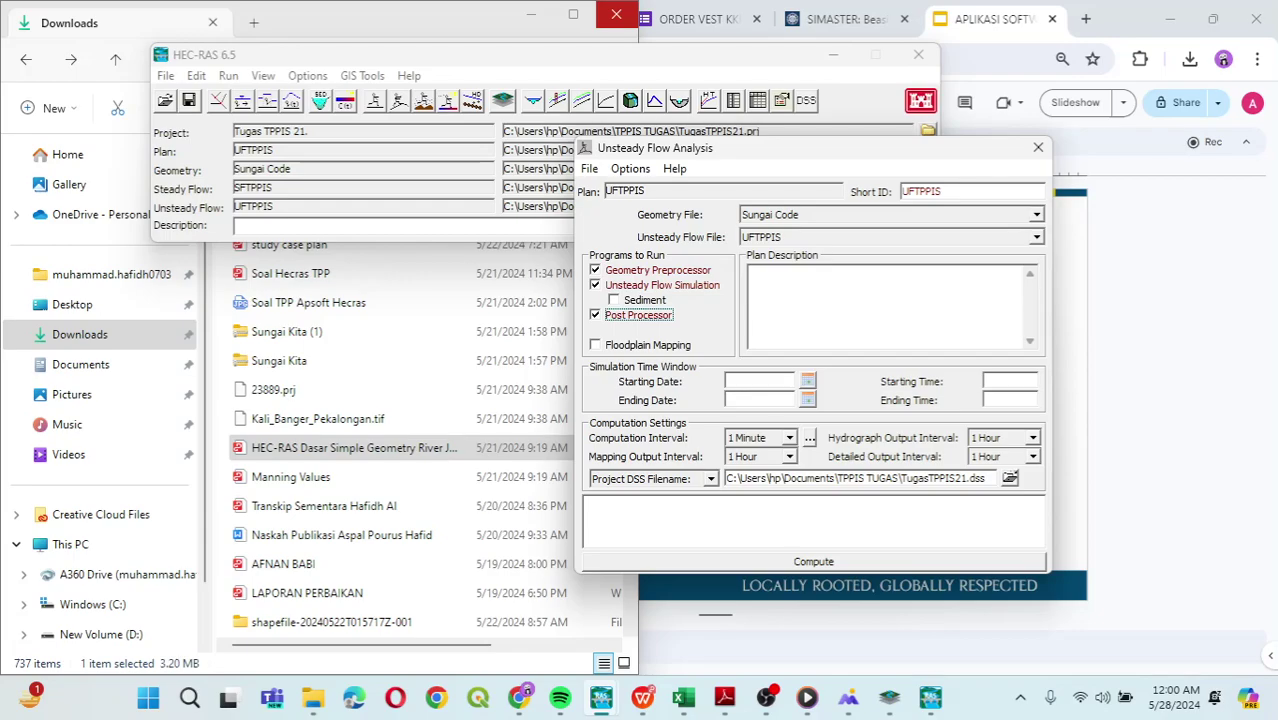
Set both the starting date and the ending date of the simulation to 28MAY2024.
{"action": "left_click", "coordinate": [807, 381]}
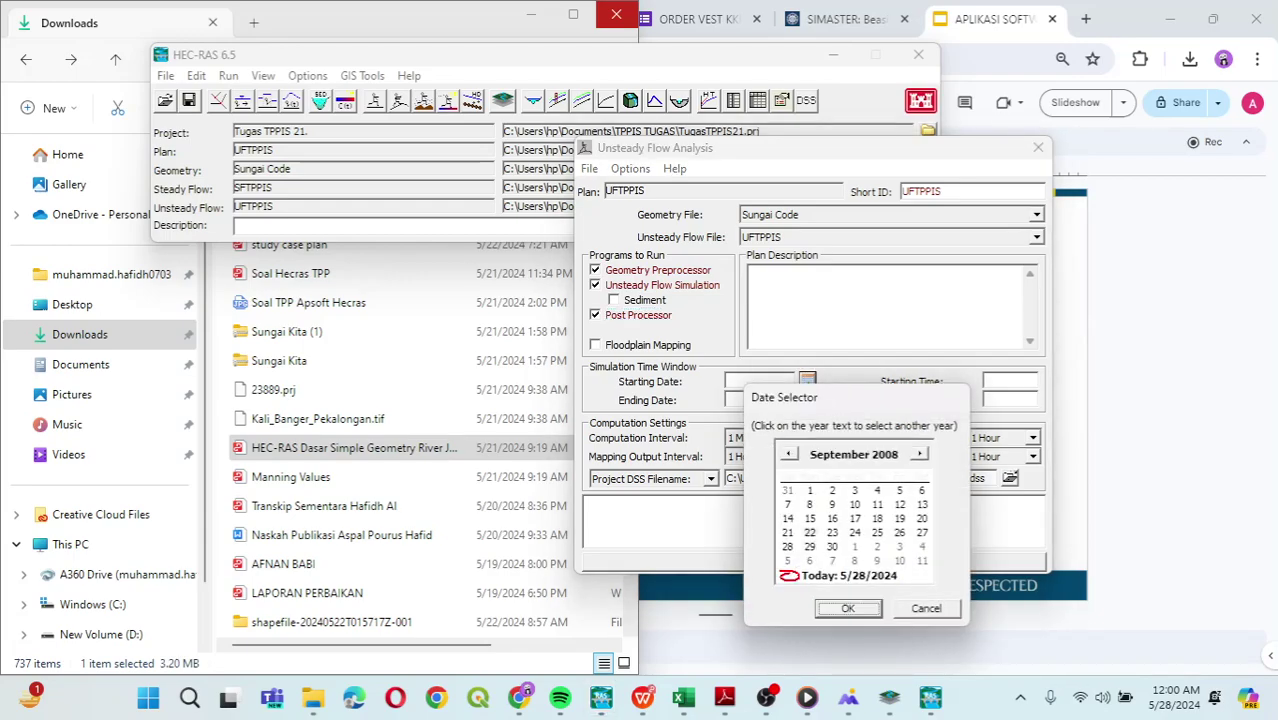
{"action": "left_click", "coordinate": [849, 576]}
{"action": "left_click", "coordinate": [848, 609]}
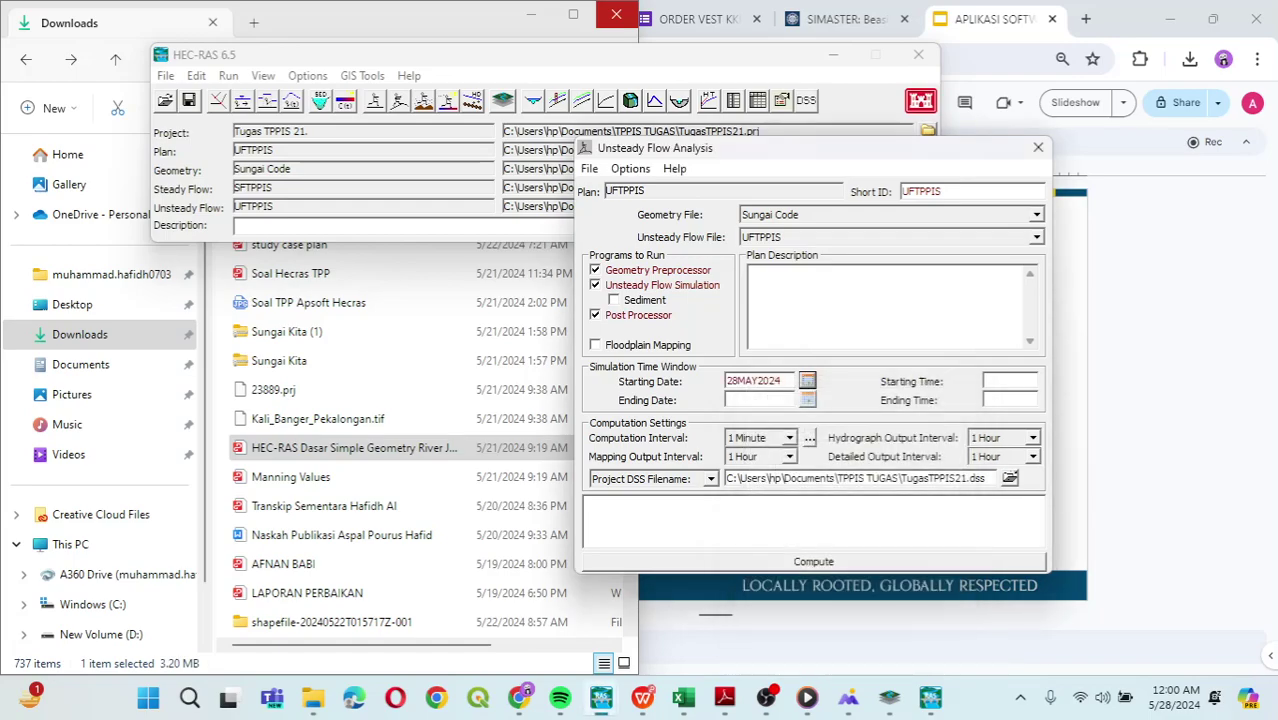
{"action": "left_click", "coordinate": [807, 399]}
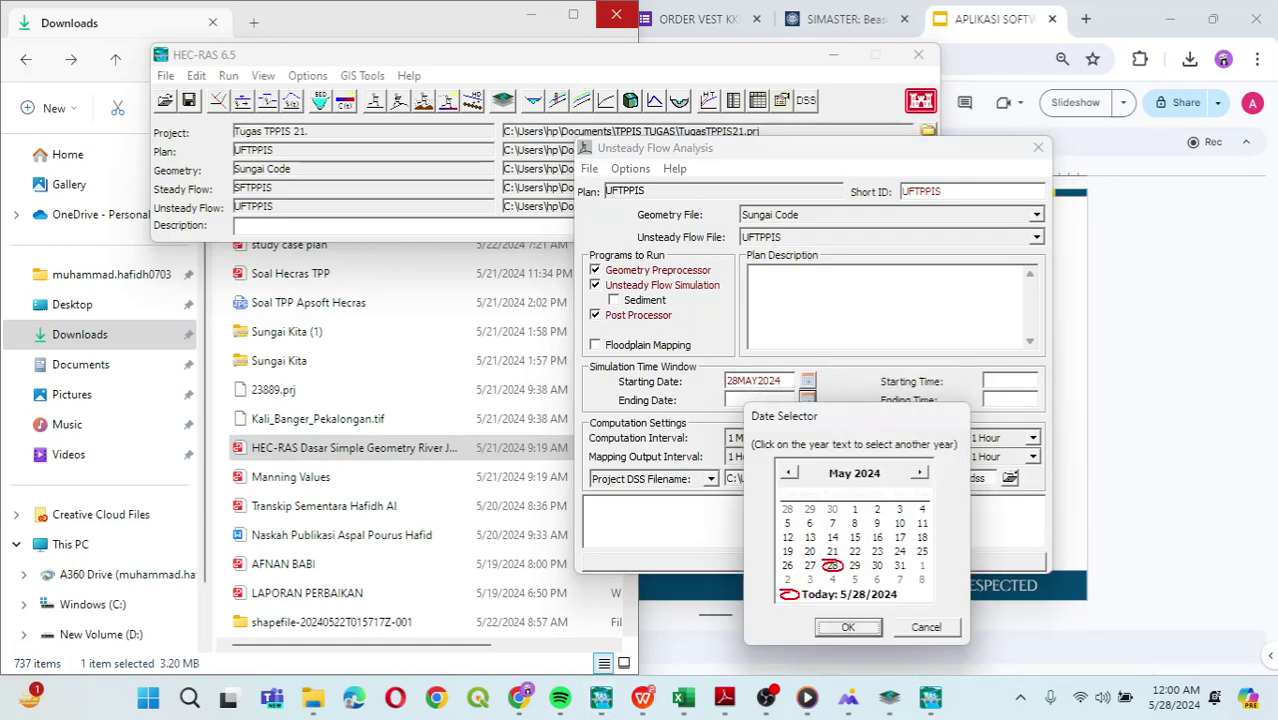
{"action": "left_click", "coordinate": [833, 566]}
{"action": "key", "text": "Return"}
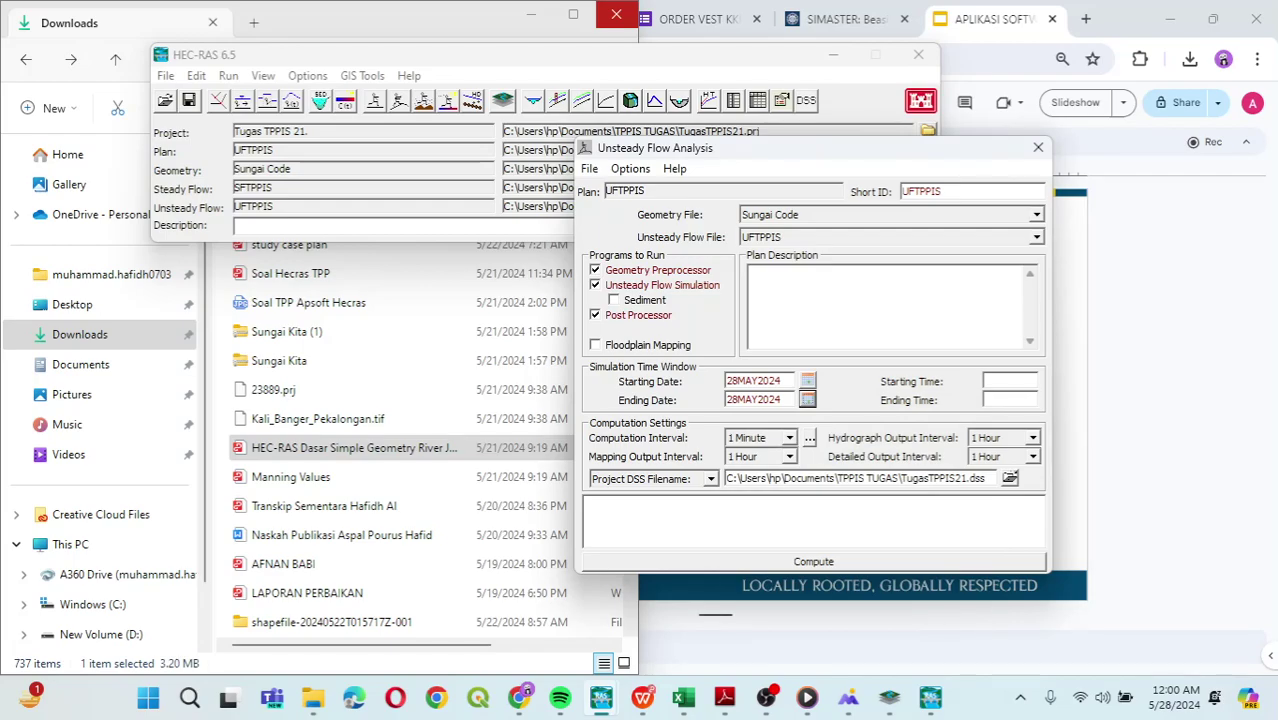
Set the simulation's starting time to 0000 and its ending time to 1200.
{"action": "mouse_move", "coordinate": [684, 700]}
{"action": "mouse_move", "coordinate": [683, 606]}
{"action": "left_click", "coordinate": [984, 380]}
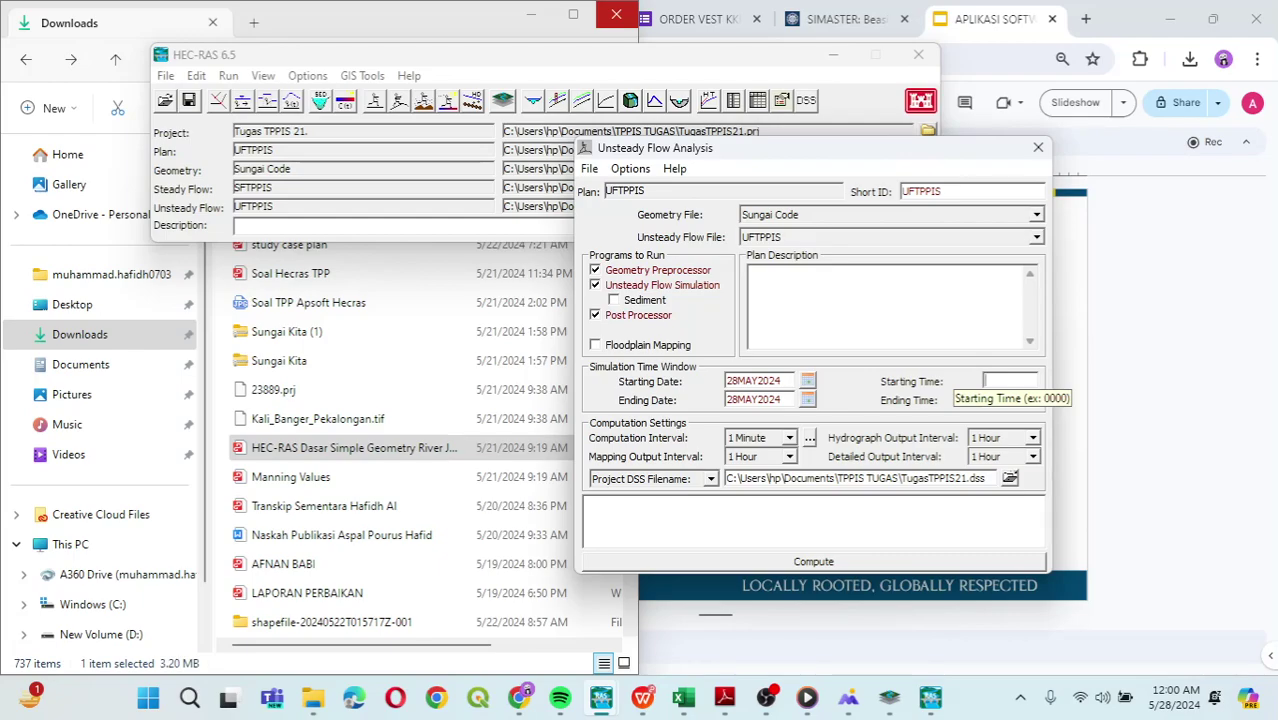
{"action": "type", "text": "0000"}
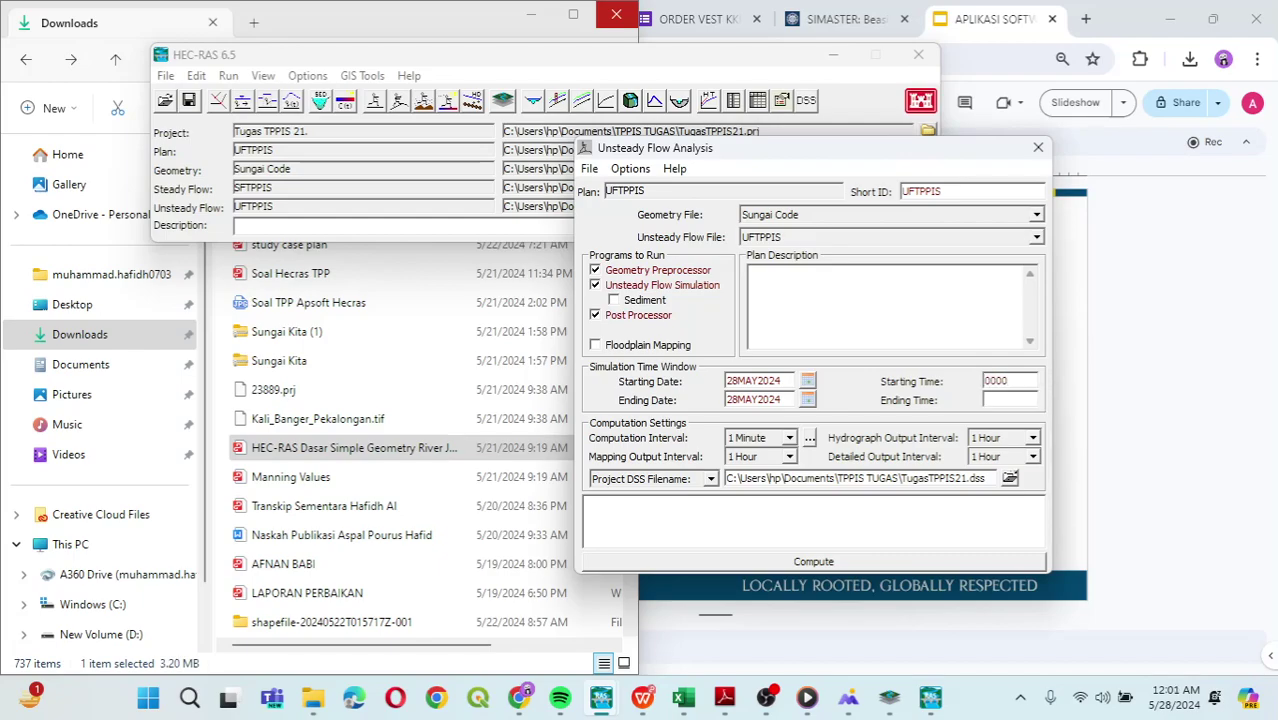
{"action": "type", "text": "1200"}
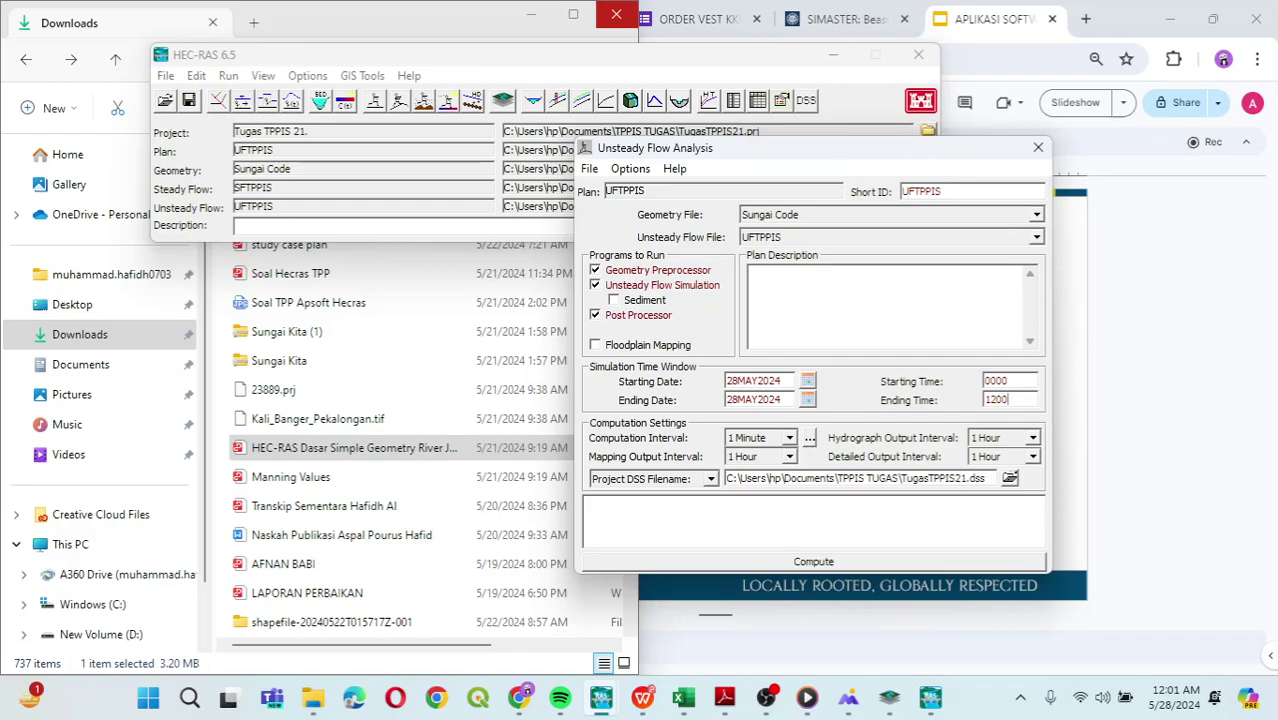
Set the plan's computation interval to 3 Hour.
{"action": "left_click", "coordinate": [789, 438]}
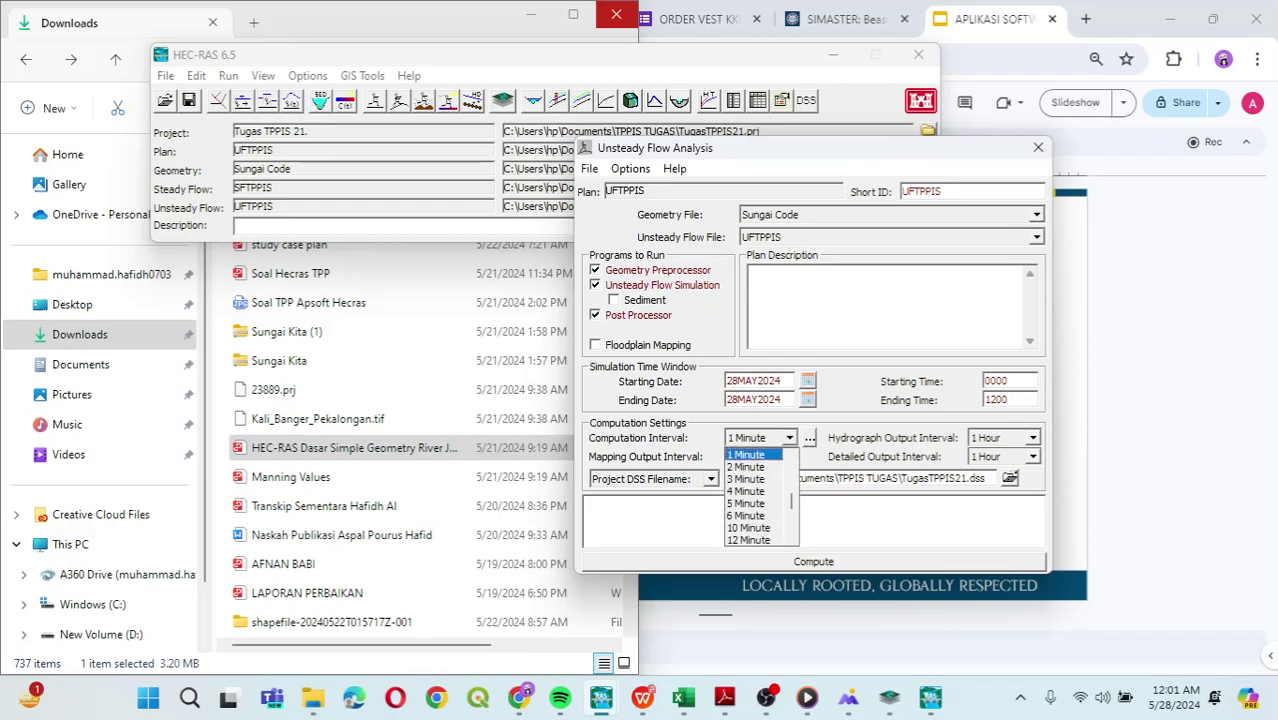
{"action": "key", "text": "Up"}
{"action": "key", "text": "Up"}
{"action": "key", "text": "Up"}
{"action": "key", "text": "Up"}
{"action": "key", "text": "Up"}
{"action": "key", "text": "Up"}
{"action": "key", "text": "Up"}
{"action": "key", "text": "Up"}
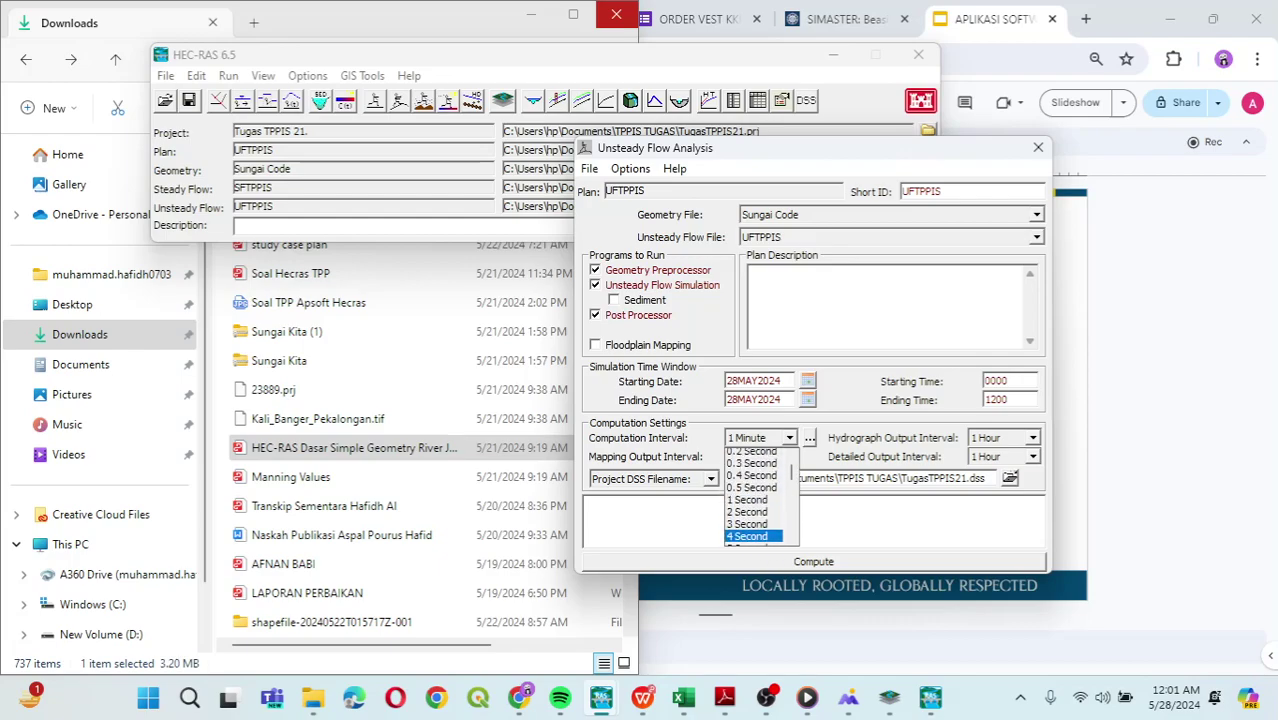
{"action": "key", "text": "Up"}
{"action": "key", "text": "Up"}
{"action": "key", "text": "Up"}
{"action": "key", "text": "Up"}
{"action": "key", "text": "Up"}
{"action": "key", "text": "Up"}
{"action": "key", "text": "Up"}
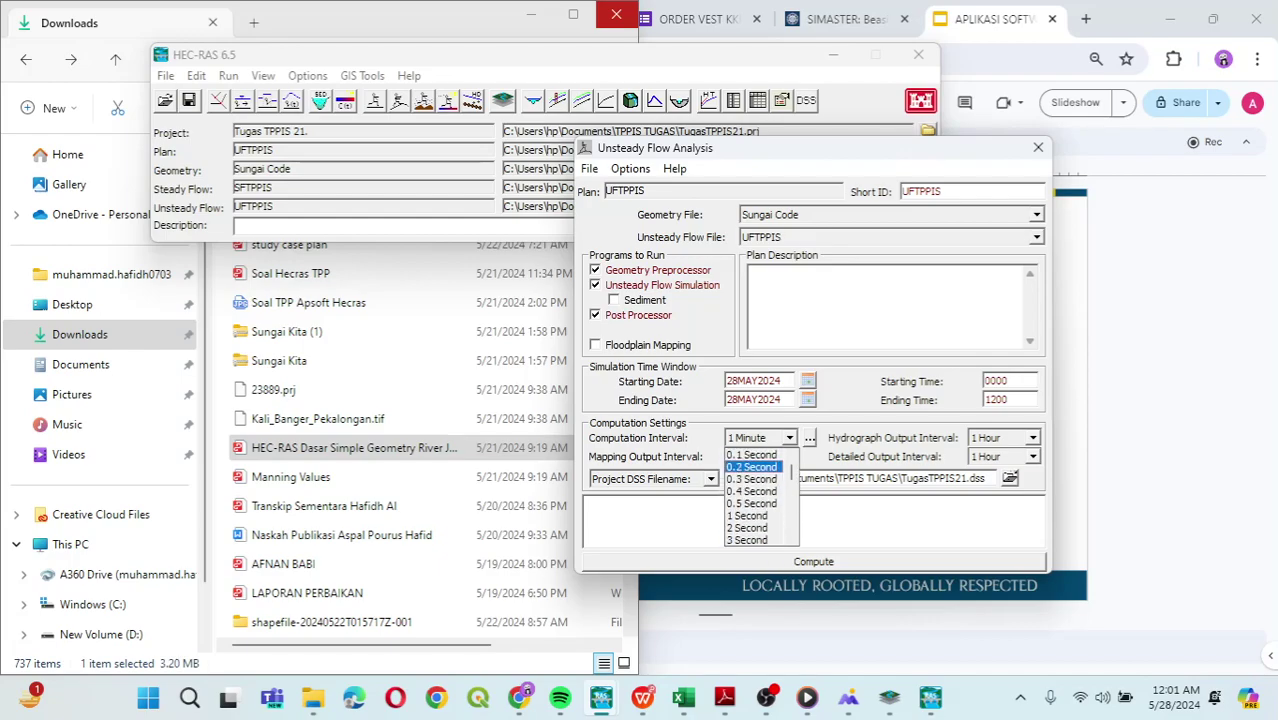
{"action": "key", "text": "Up"}
{"action": "key", "text": "Down"}
{"action": "key", "text": "Down"}
{"action": "scroll", "coordinate": [755, 491], "scroll_direction": "down", "scroll_amount": 3}
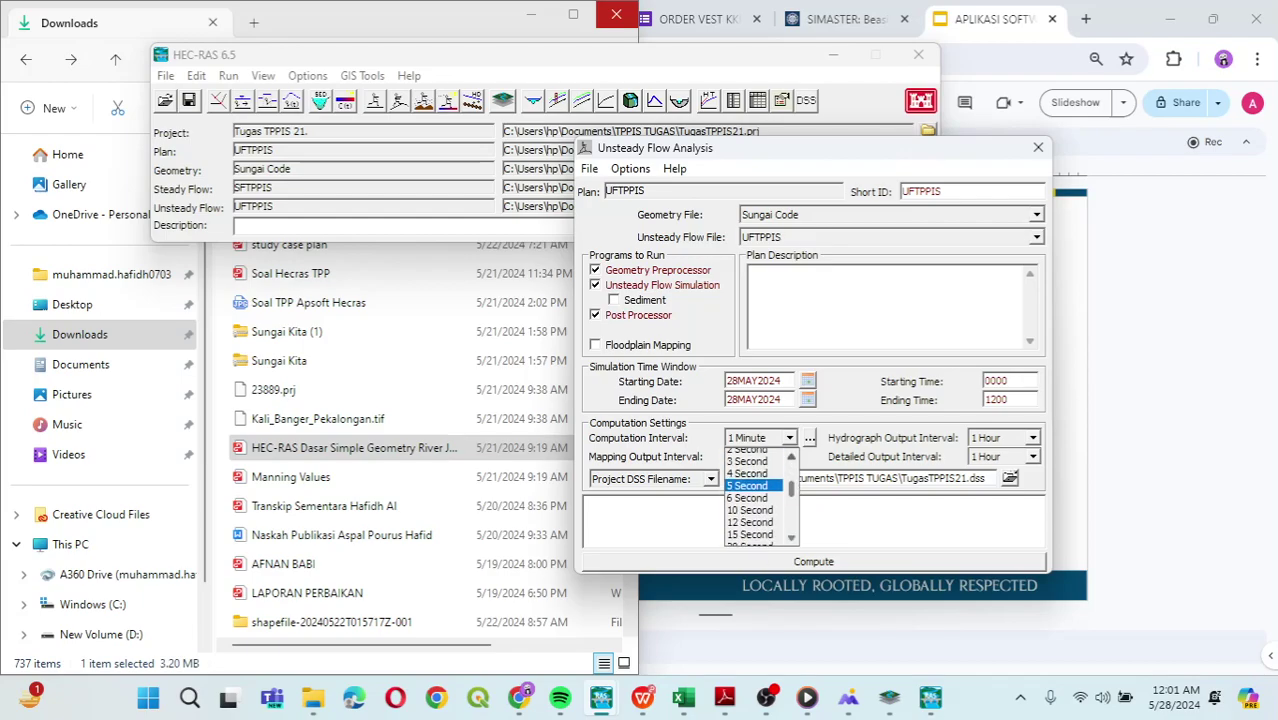
{"action": "scroll", "coordinate": [755, 495], "scroll_direction": "down", "scroll_amount": 5}
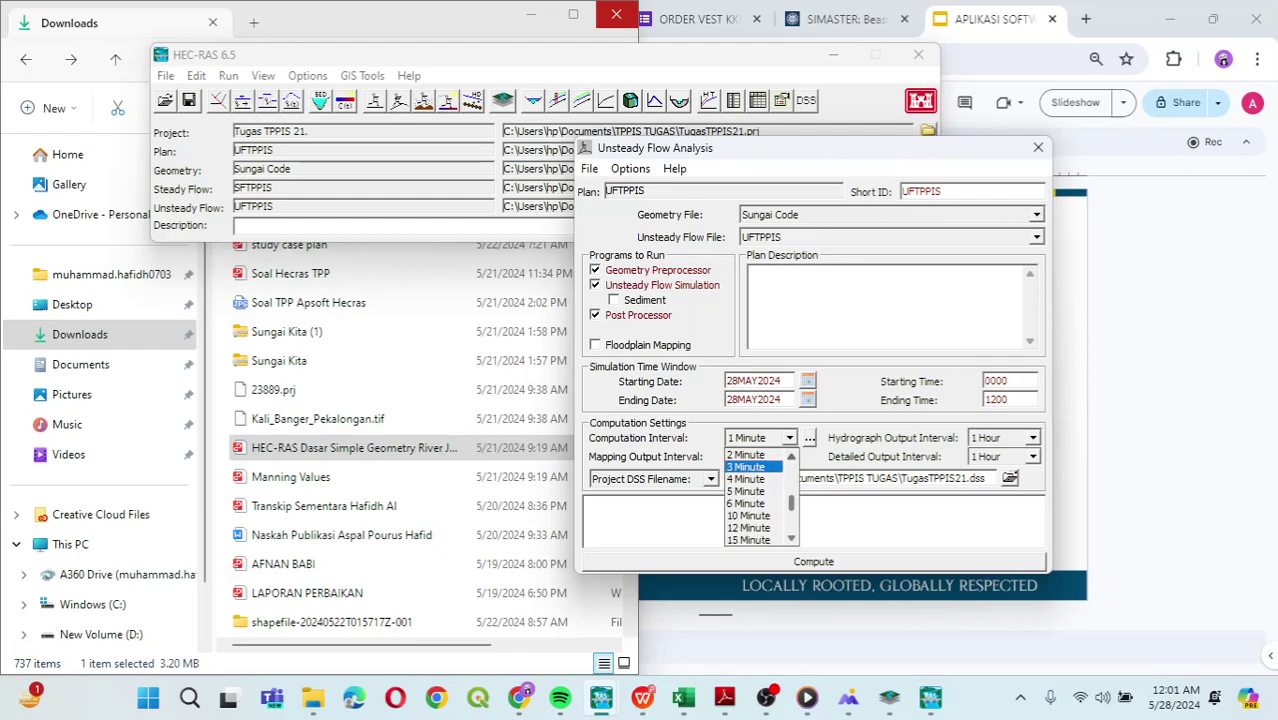
{"action": "scroll", "coordinate": [755, 495], "scroll_direction": "down", "scroll_amount": 3}
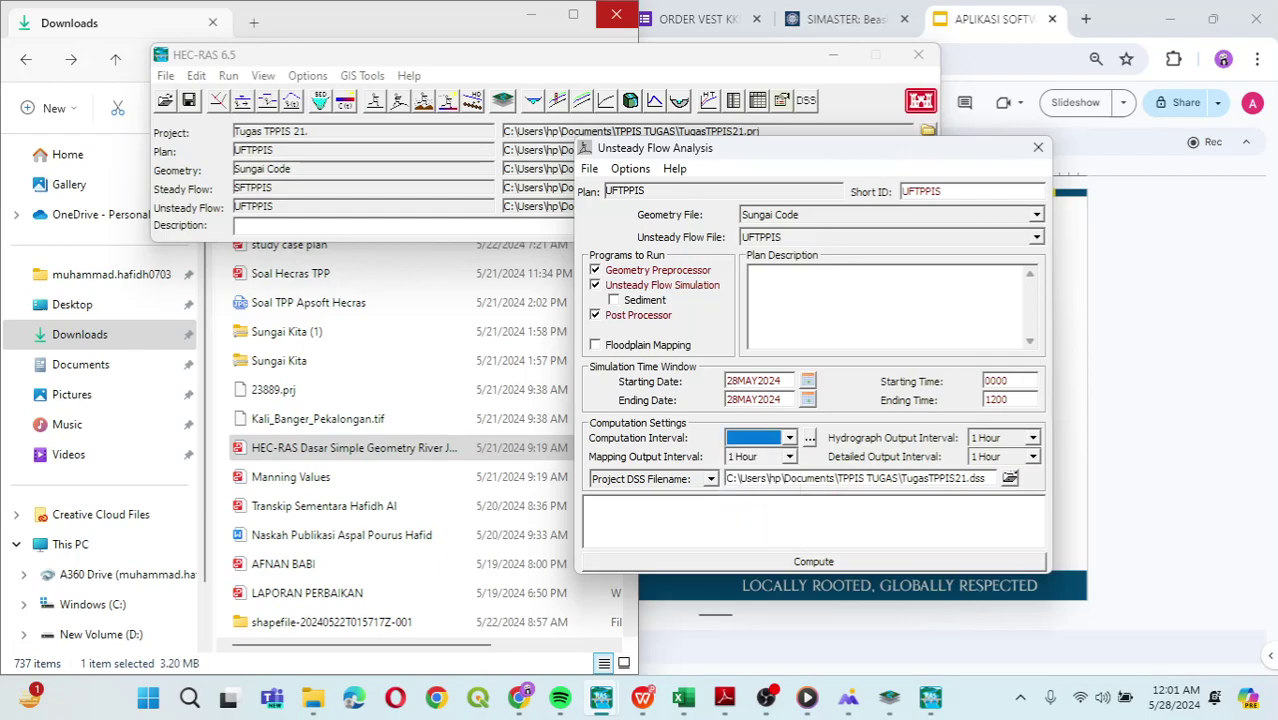
{"action": "left_click", "coordinate": [755, 495]}
{"action": "left_click", "coordinate": [789, 438]}
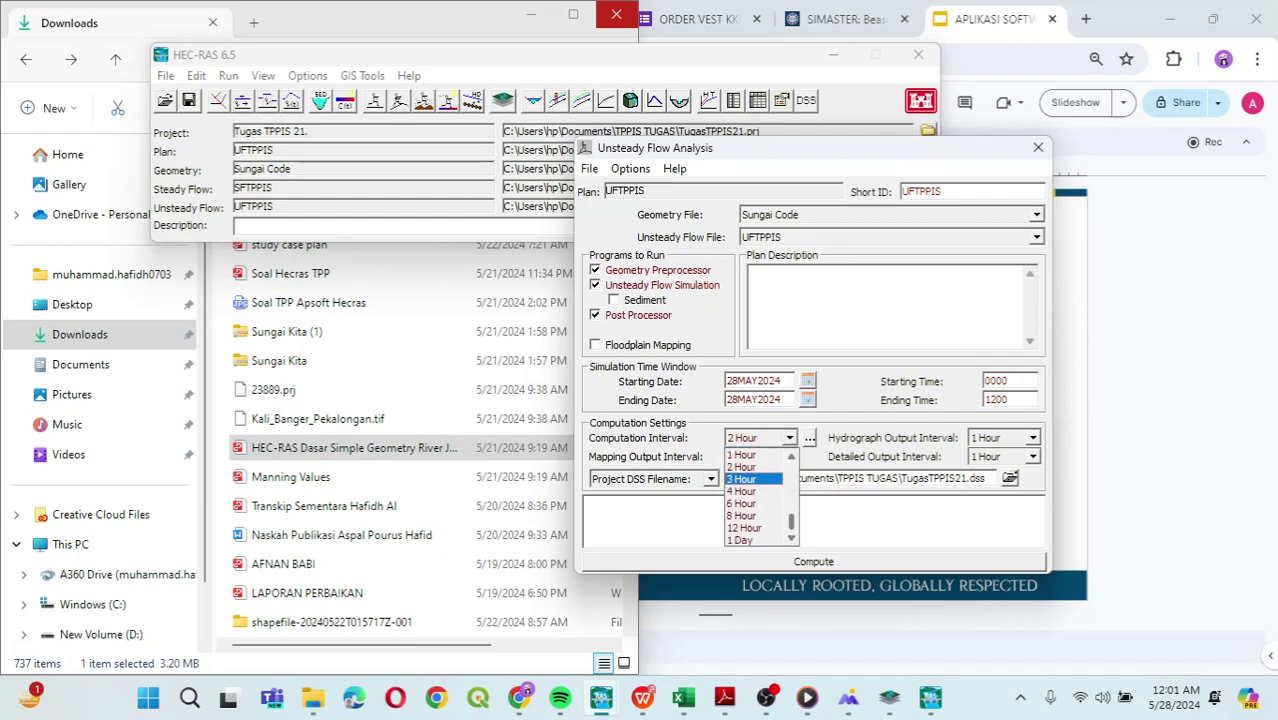
{"action": "left_click", "coordinate": [755, 478]}
Set the mapping, hydrograph and detailed output intervals to 3 Hour.
{"action": "left_click", "coordinate": [789, 456]}
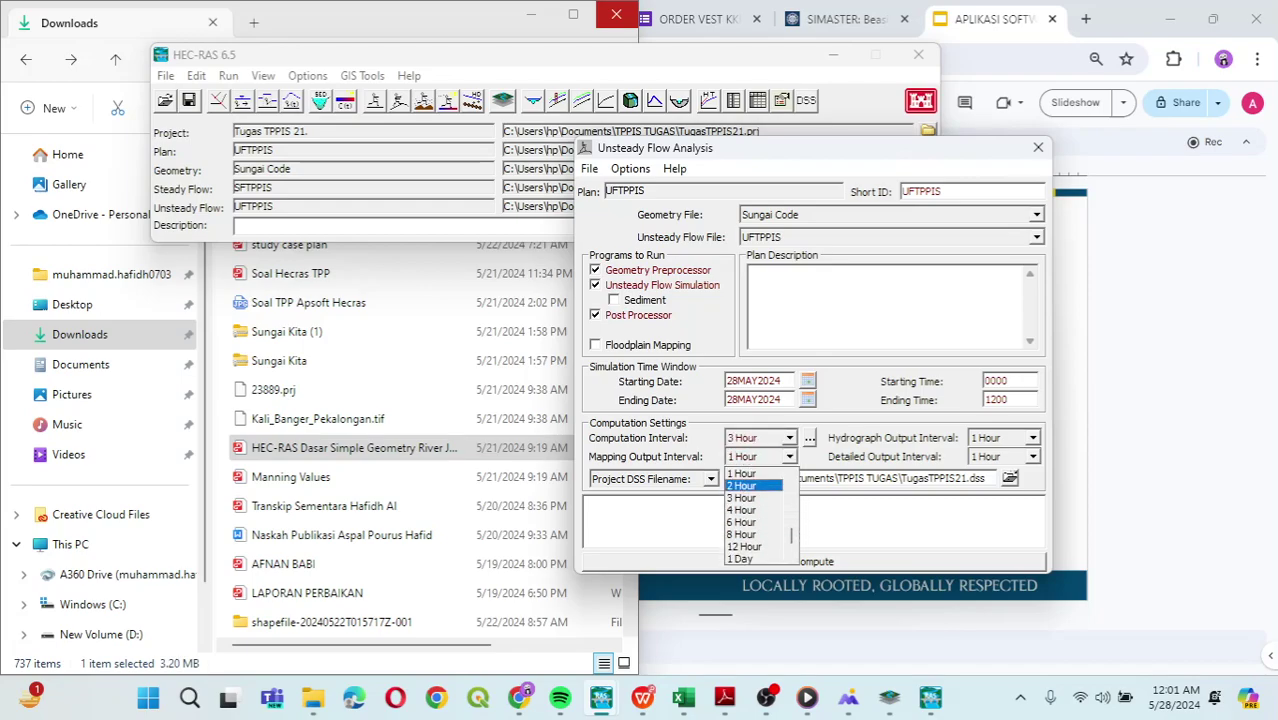
{"action": "left_click", "coordinate": [755, 498]}
{"action": "left_click", "coordinate": [1032, 438]}
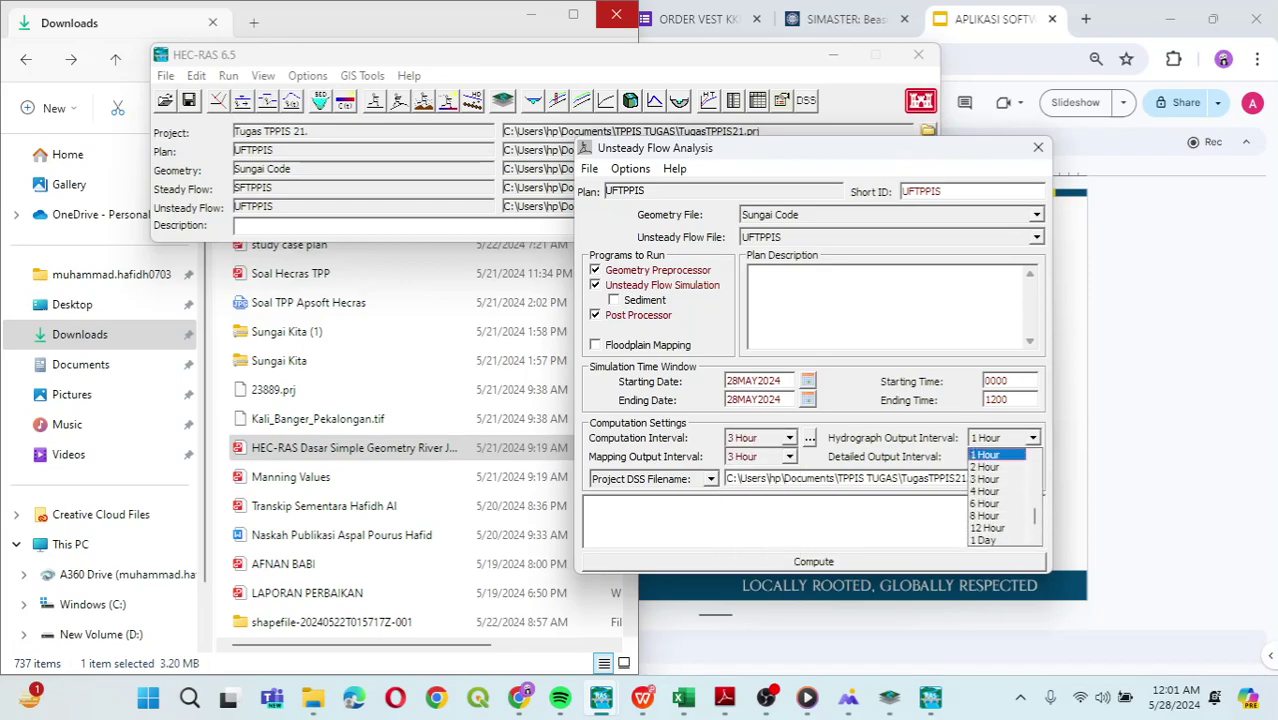
{"action": "left_click", "coordinate": [985, 478]}
{"action": "left_click", "coordinate": [1032, 456]}
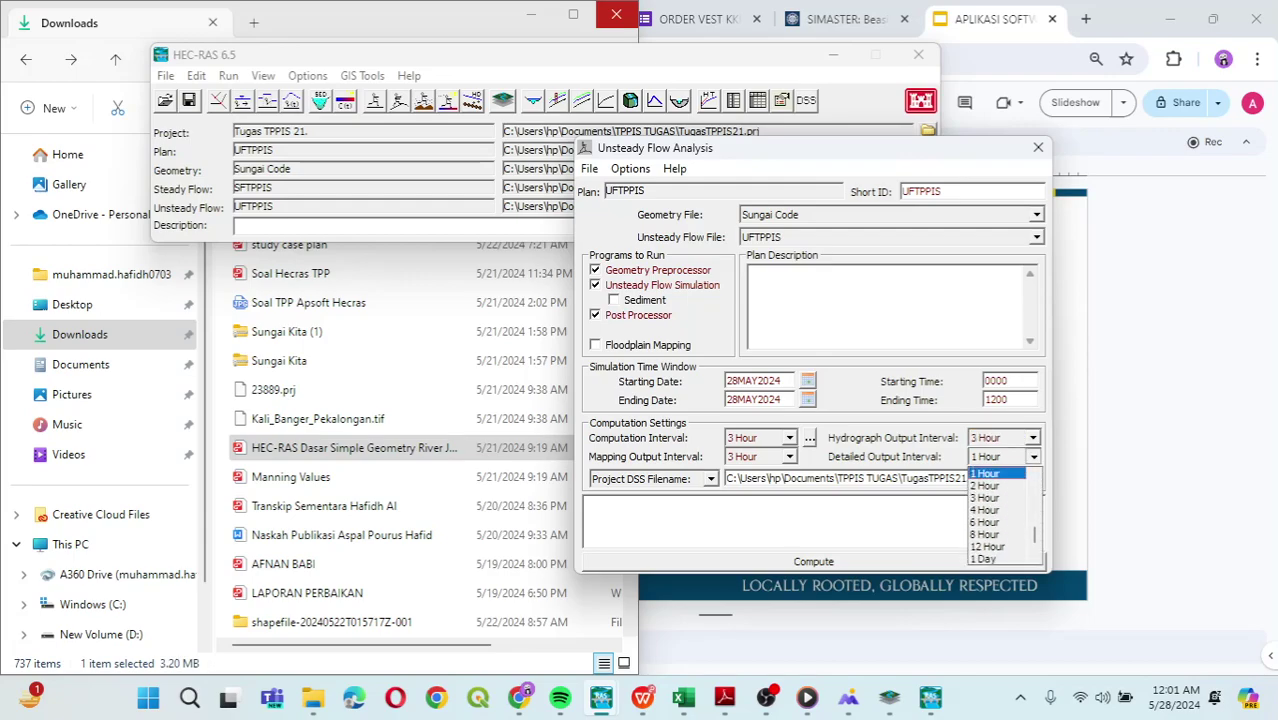
{"action": "left_click", "coordinate": [984, 497]}
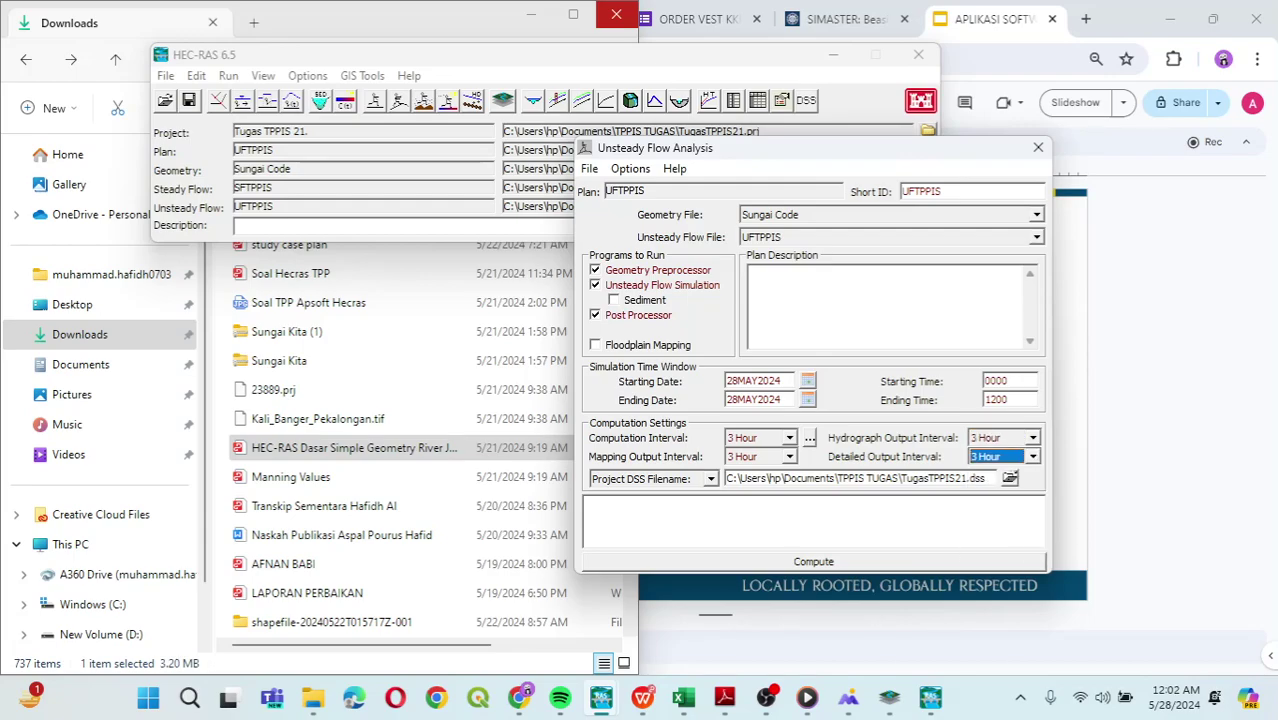
Compute the unsteady flow plan, then close the computation report and the Unsteady Flow Analysis window.
{"action": "left_click", "coordinate": [813, 561]}
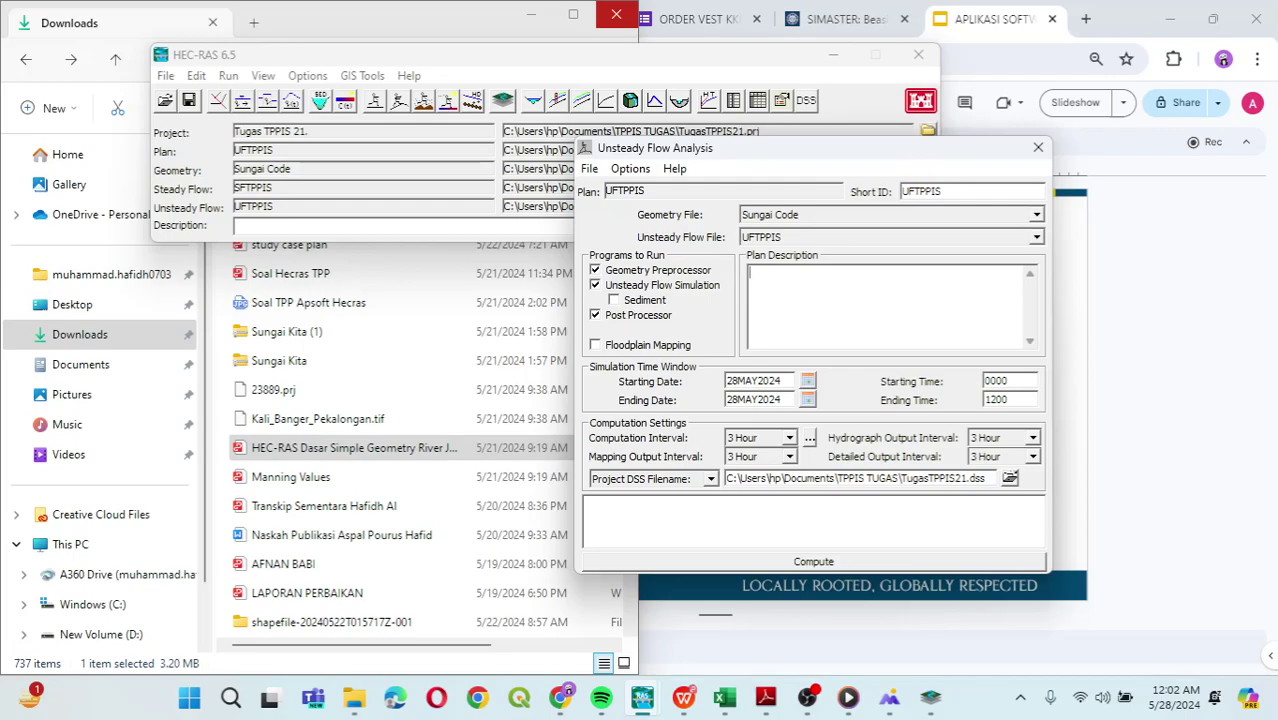
{"action": "left_click", "coordinate": [813, 561]}
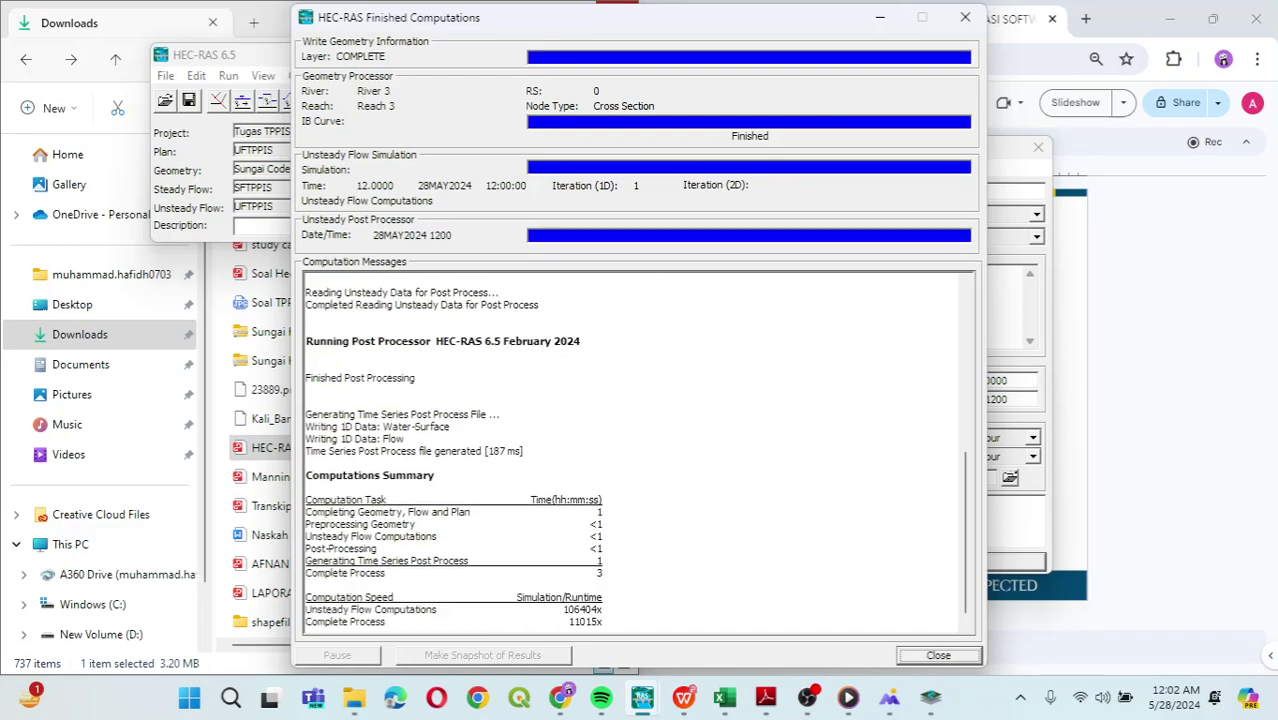
{"action": "left_click", "coordinate": [938, 655]}
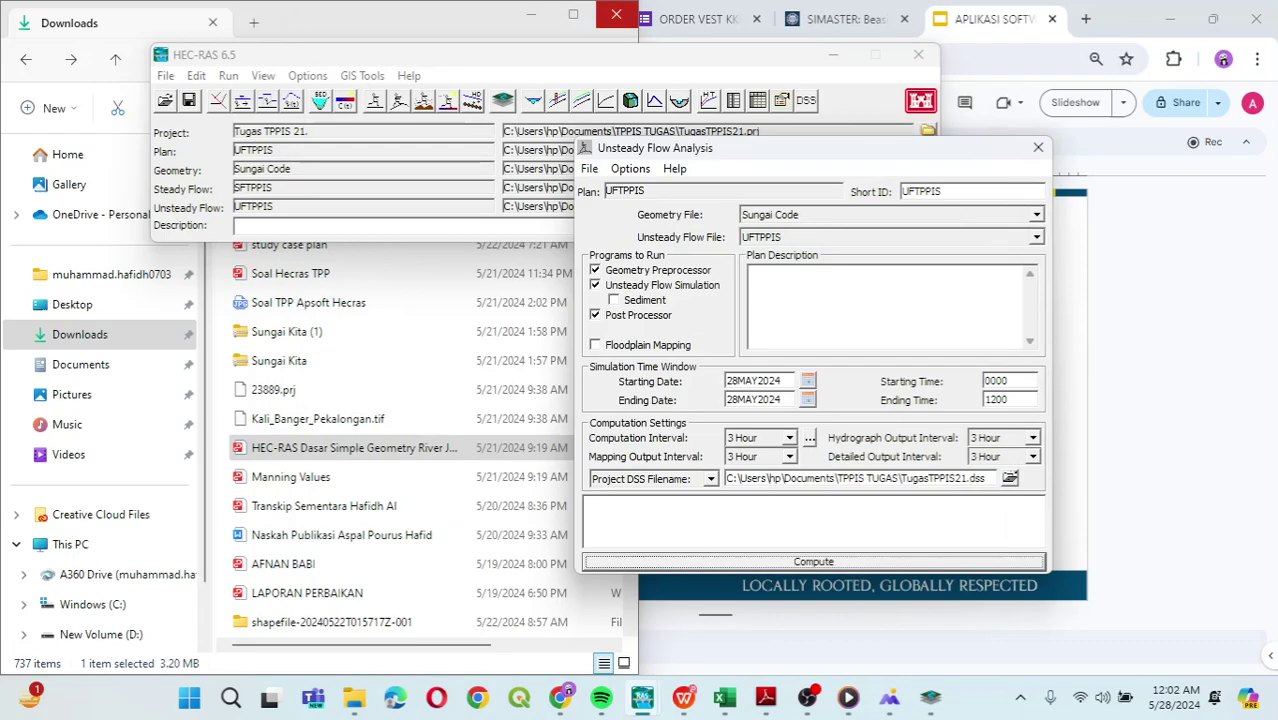
{"action": "left_click", "coordinate": [1038, 147]}
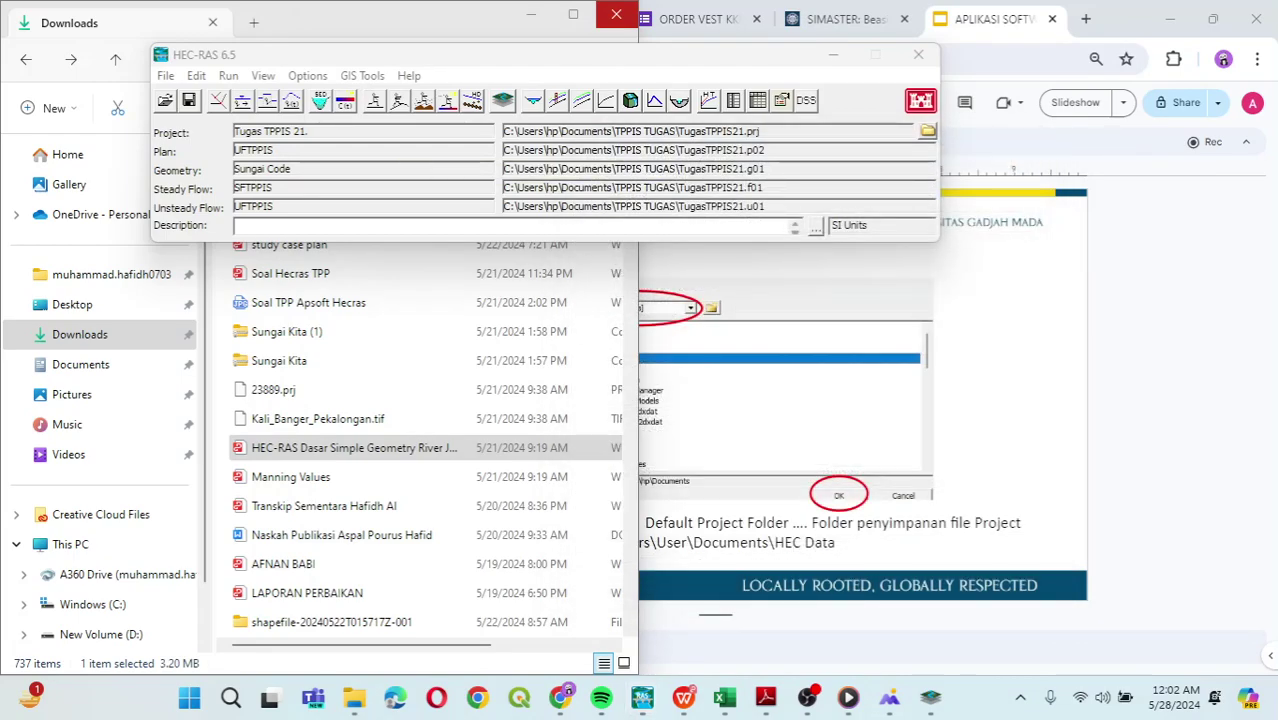
Open the cross section plot and examine the water surface at River 1's stations, starting from station 750.
{"action": "left_click", "coordinate": [533, 100]}
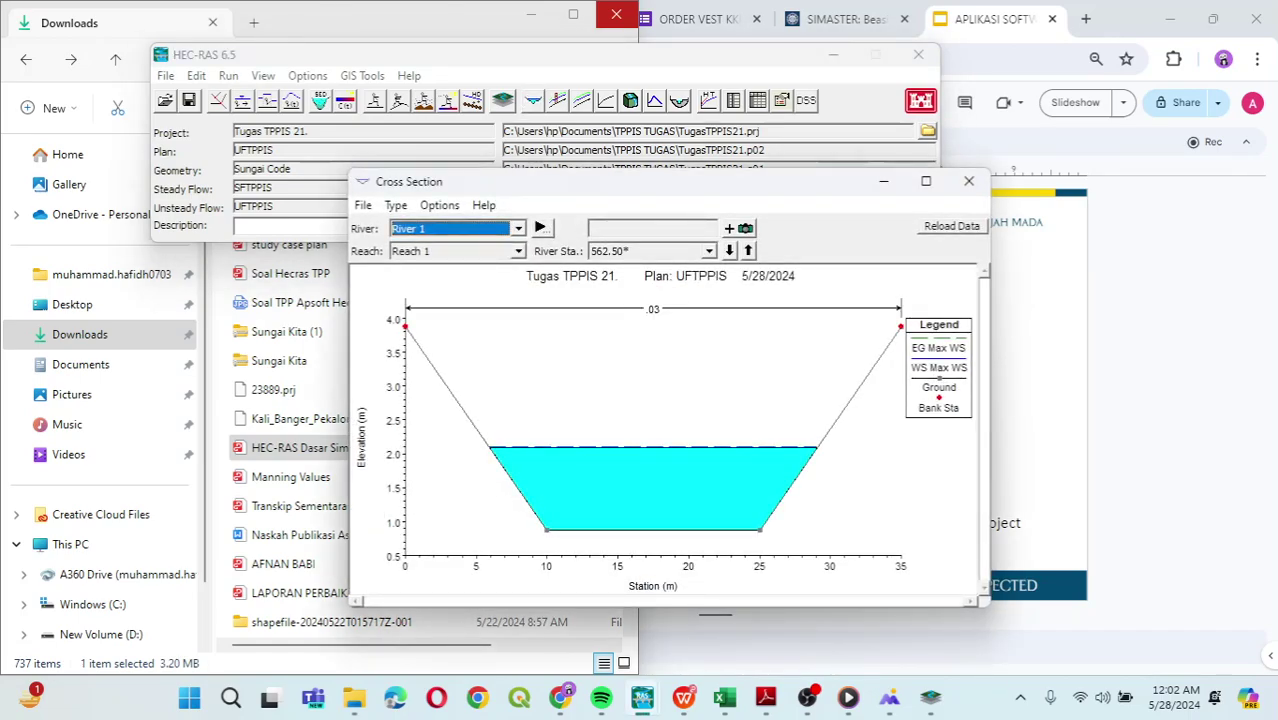
{"action": "left_click", "coordinate": [709, 251]}
{"action": "scroll", "coordinate": [650, 268], "scroll_direction": "up", "scroll_amount": 1}
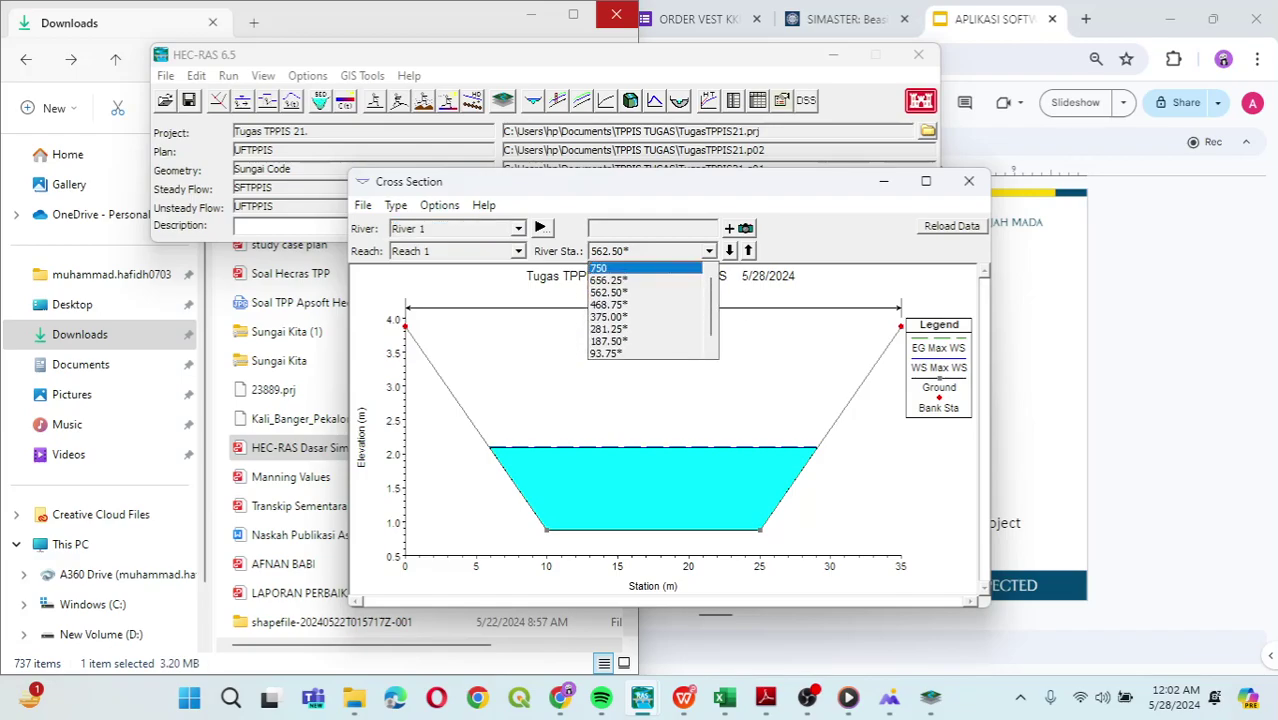
{"action": "left_click", "coordinate": [650, 268]}
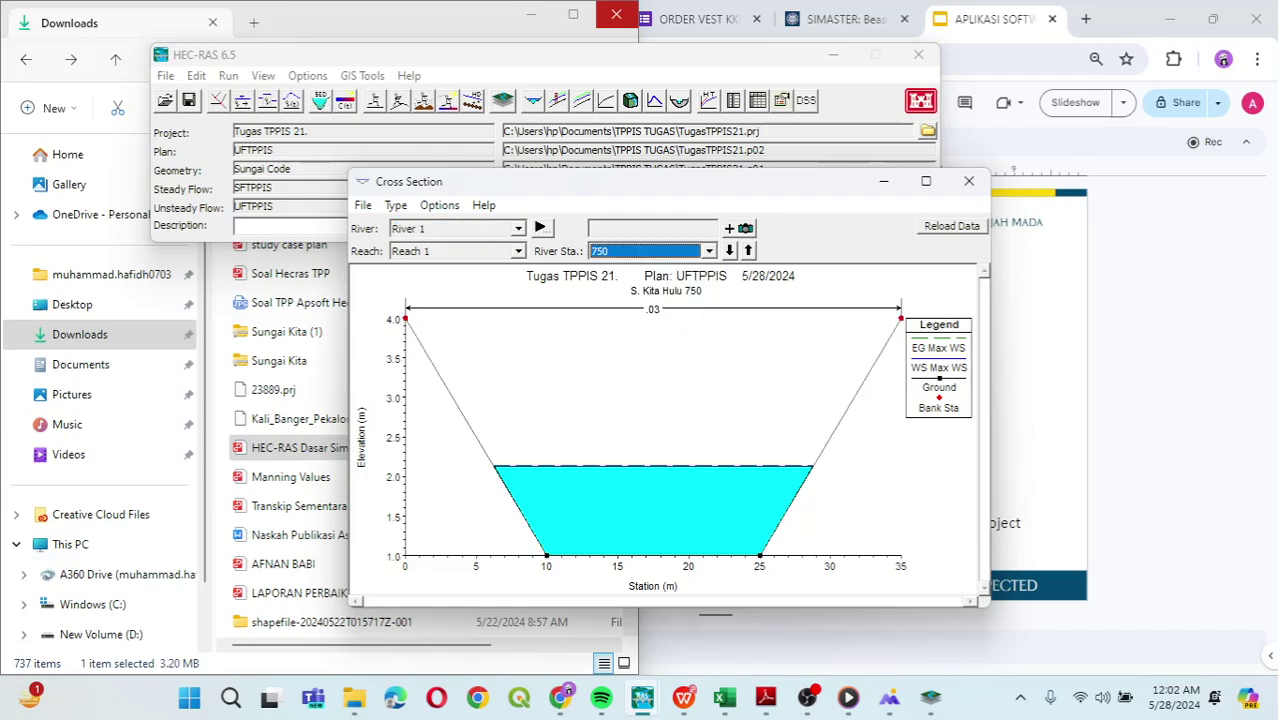
{"action": "left_click", "coordinate": [730, 251]}
{"action": "left_click", "coordinate": [730, 251]}
{"action": "left_click", "coordinate": [730, 251]}
{"action": "left_click", "coordinate": [730, 251]}
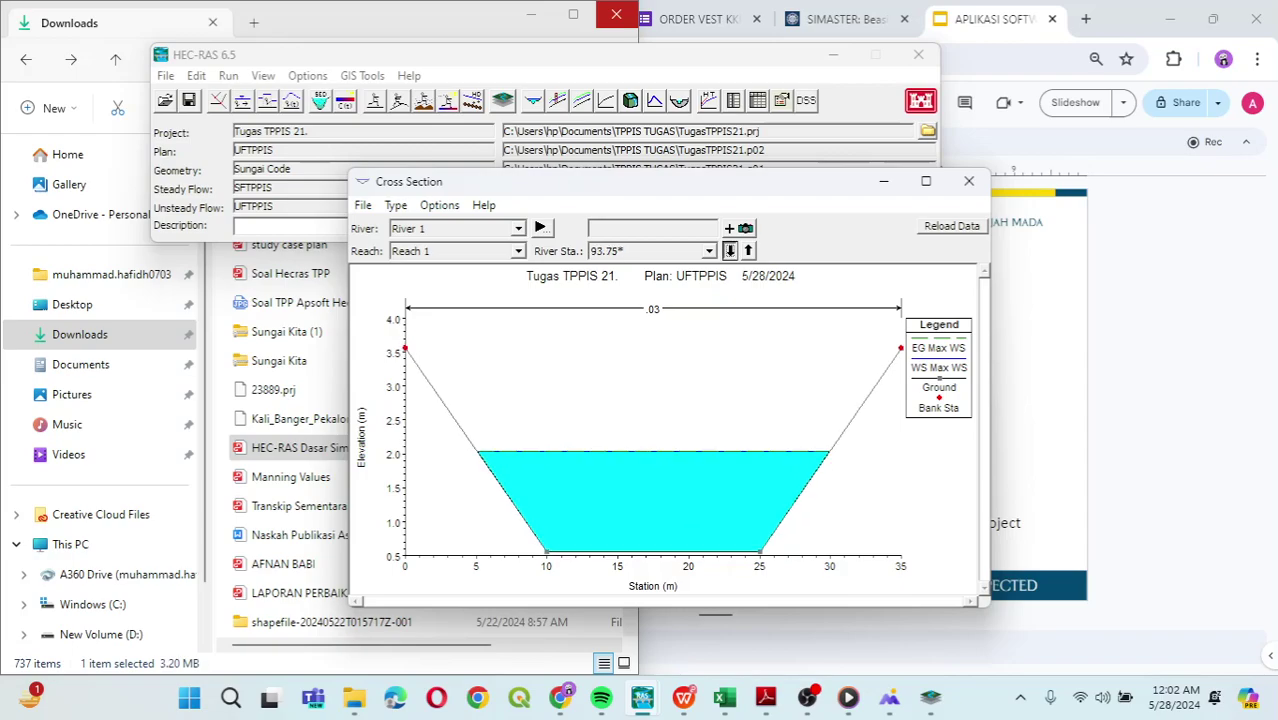
{"action": "left_click", "coordinate": [730, 251]}
{"action": "left_click", "coordinate": [730, 251]}
{"action": "left_click", "coordinate": [730, 251]}
{"action": "left_click", "coordinate": [730, 251]}
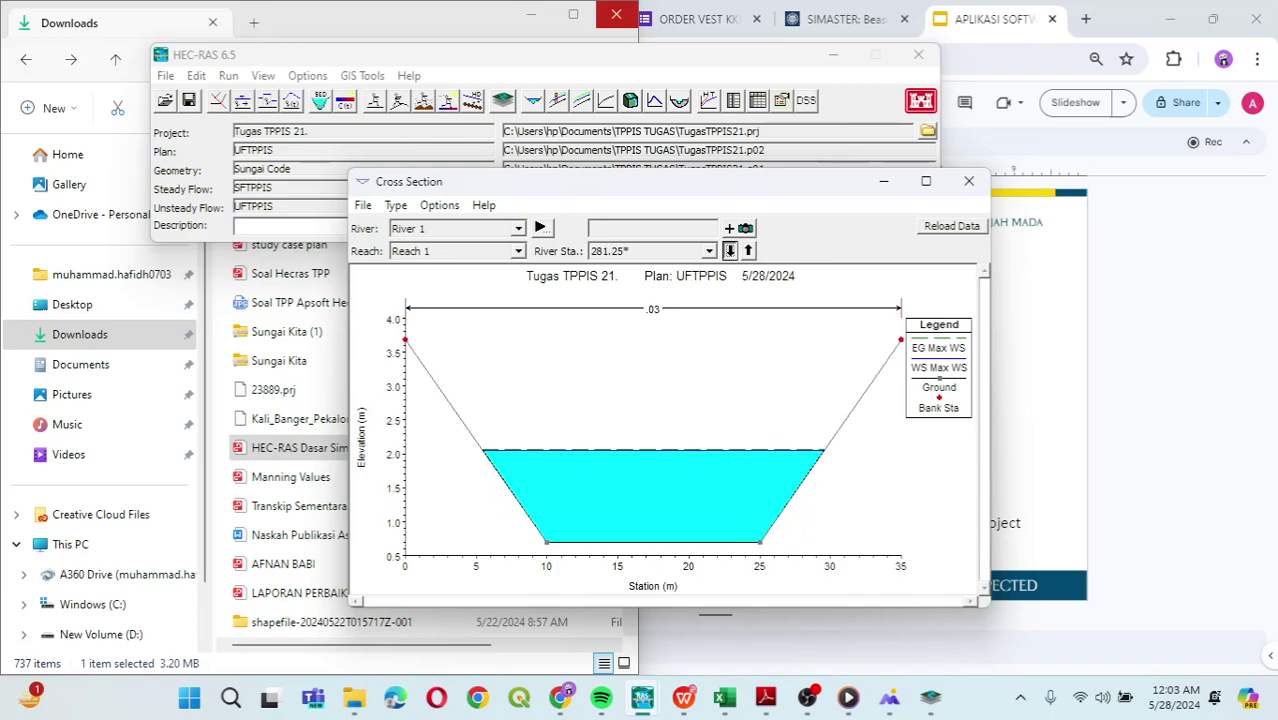
Switch the cross section plot to River 3 and examine its water surface.
{"action": "key", "text": "alt+Down"}
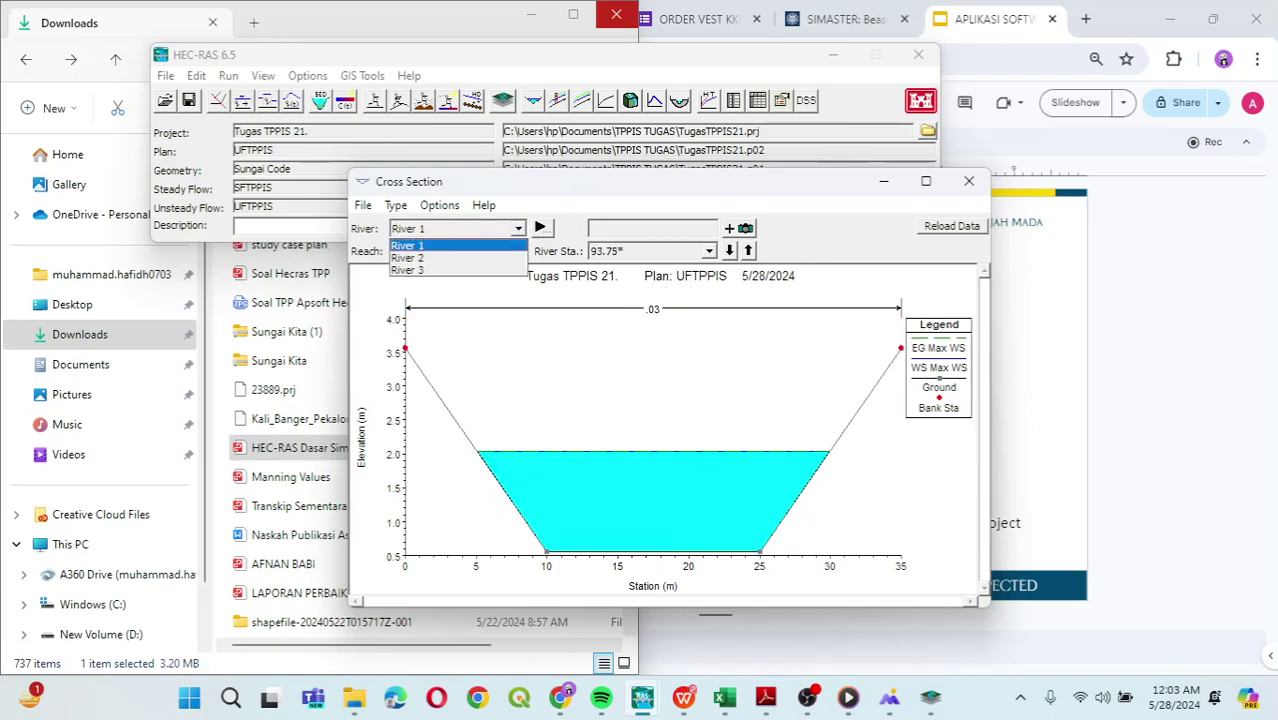
{"action": "key", "text": "Down"}
{"action": "key", "text": "Down"}
{"action": "key", "text": "Return"}
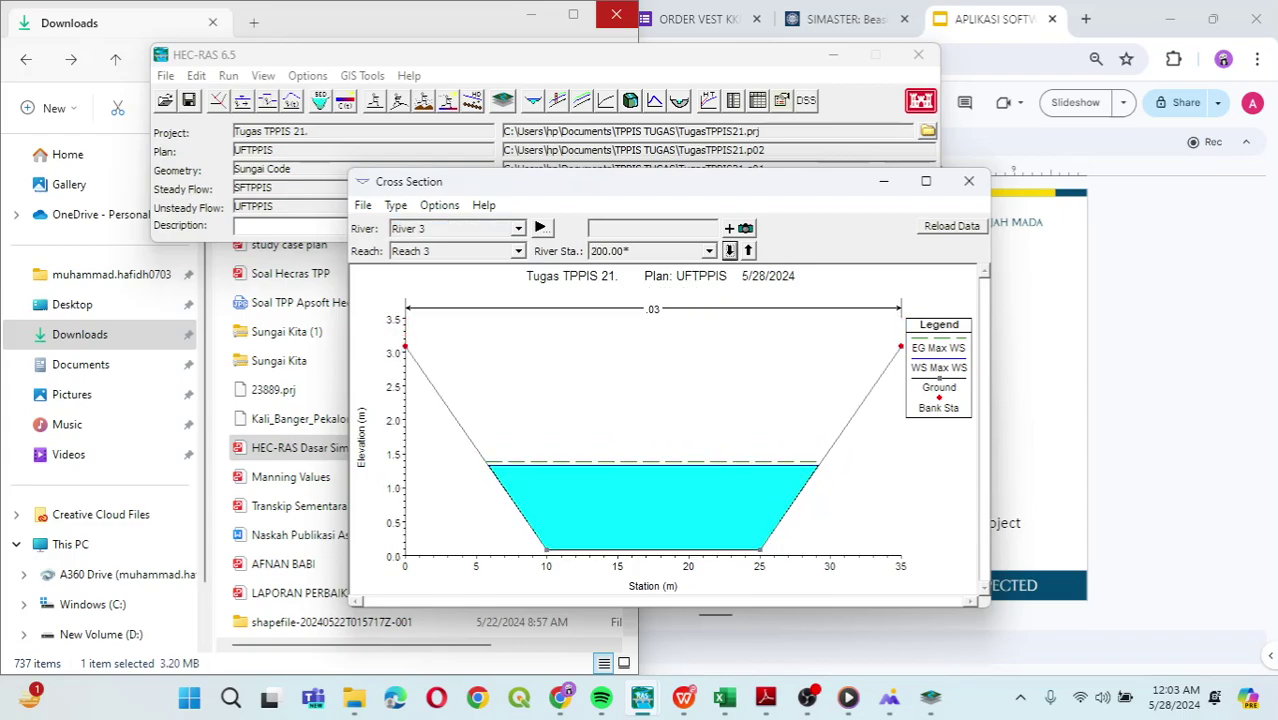
Show the River 2 cross section at its upstream station 800.
{"action": "key", "text": "alt+Down"}
{"action": "key", "text": "Up"}
{"action": "key", "text": "Return"}
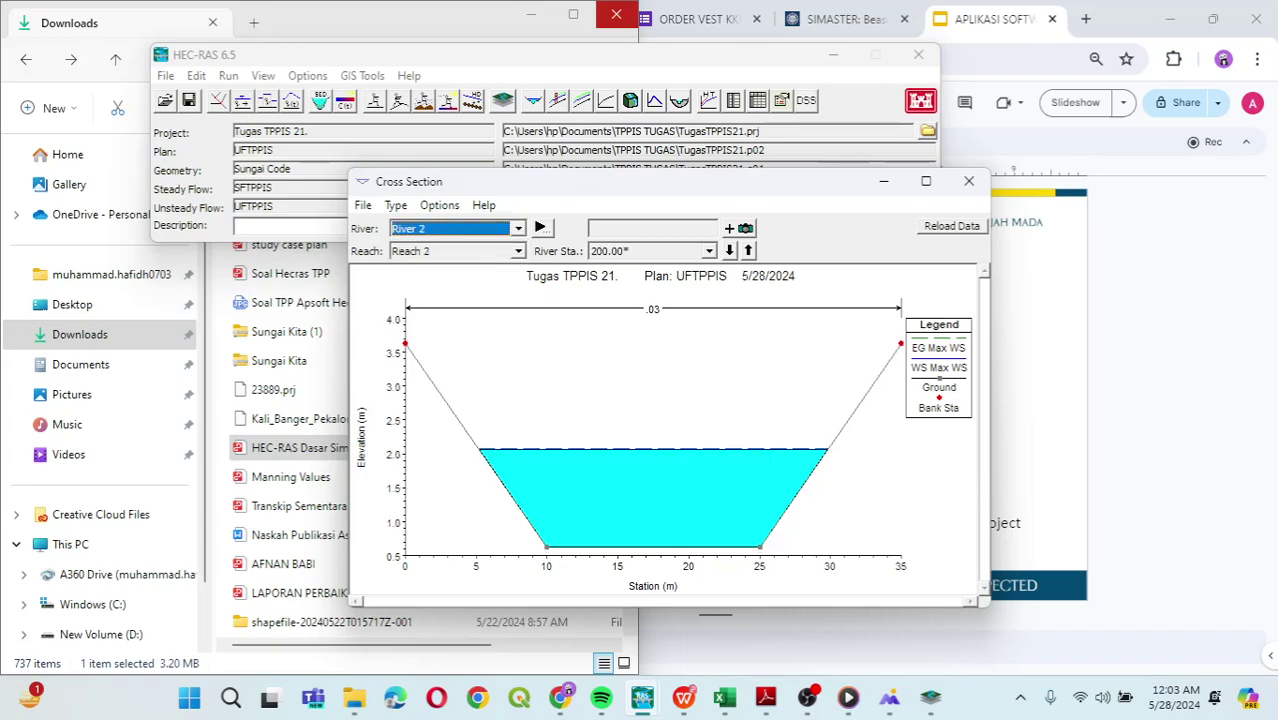
{"action": "key", "text": "Tab"}
{"action": "key", "text": "Tab"}
{"action": "key", "text": "alt+Down"}
{"action": "key", "text": "Up"}
{"action": "key", "text": "Up"}
{"action": "key", "text": "Up"}
{"action": "key", "text": "Up"}
{"action": "key", "text": "Up"}
{"action": "key", "text": "Up"}
{"action": "key", "text": "Return"}
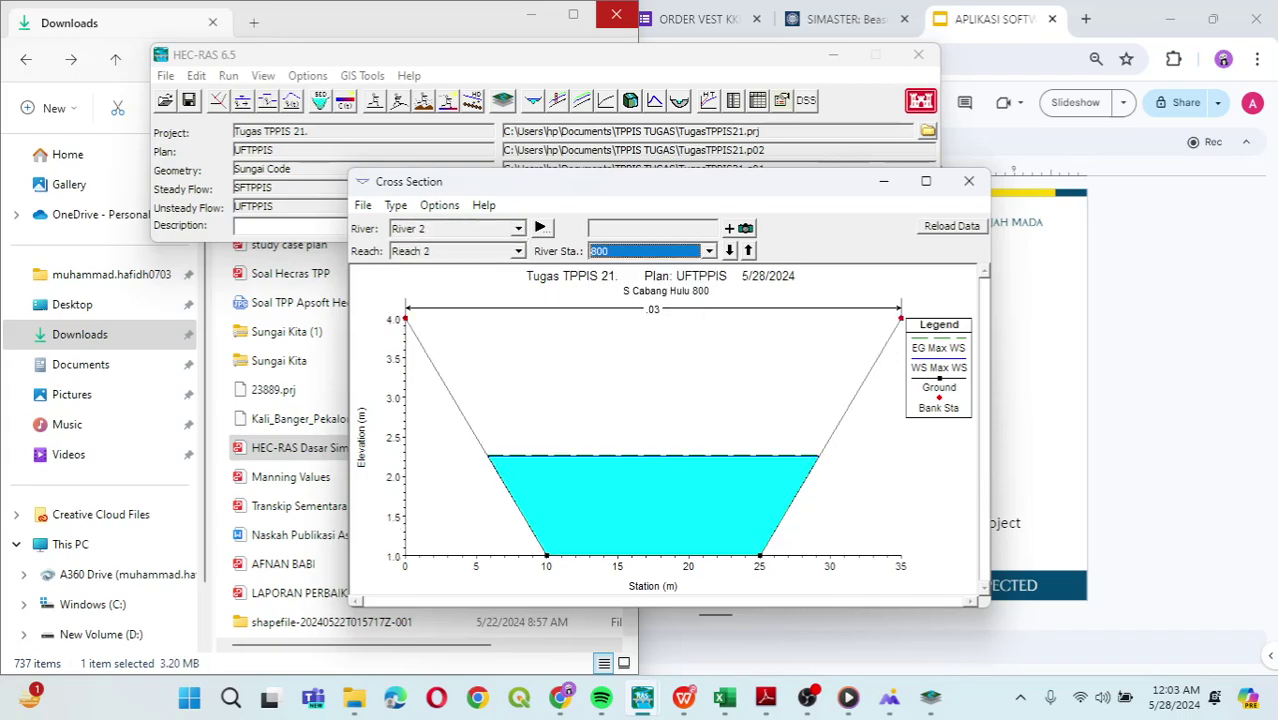
Examine River 2's remaining cross sections station by station, and close the cross section plot.
{"action": "key", "text": "Tab"}
{"action": "key", "text": "space"}
{"action": "key", "text": "space"}
{"action": "key", "text": "space"}
{"action": "key", "text": "space"}
{"action": "key", "text": "space"}
{"action": "key", "text": "space"}
{"action": "key", "text": "space"}
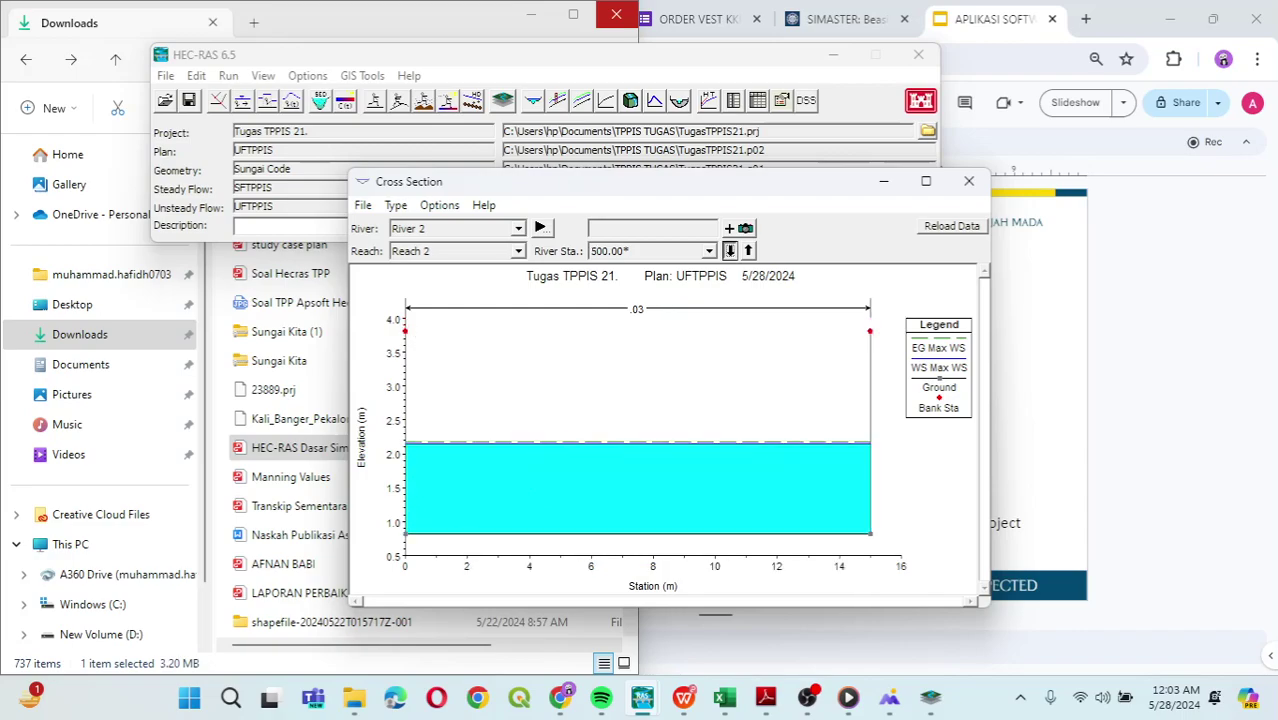
{"action": "key", "text": "space"}
{"action": "key", "text": "space"}
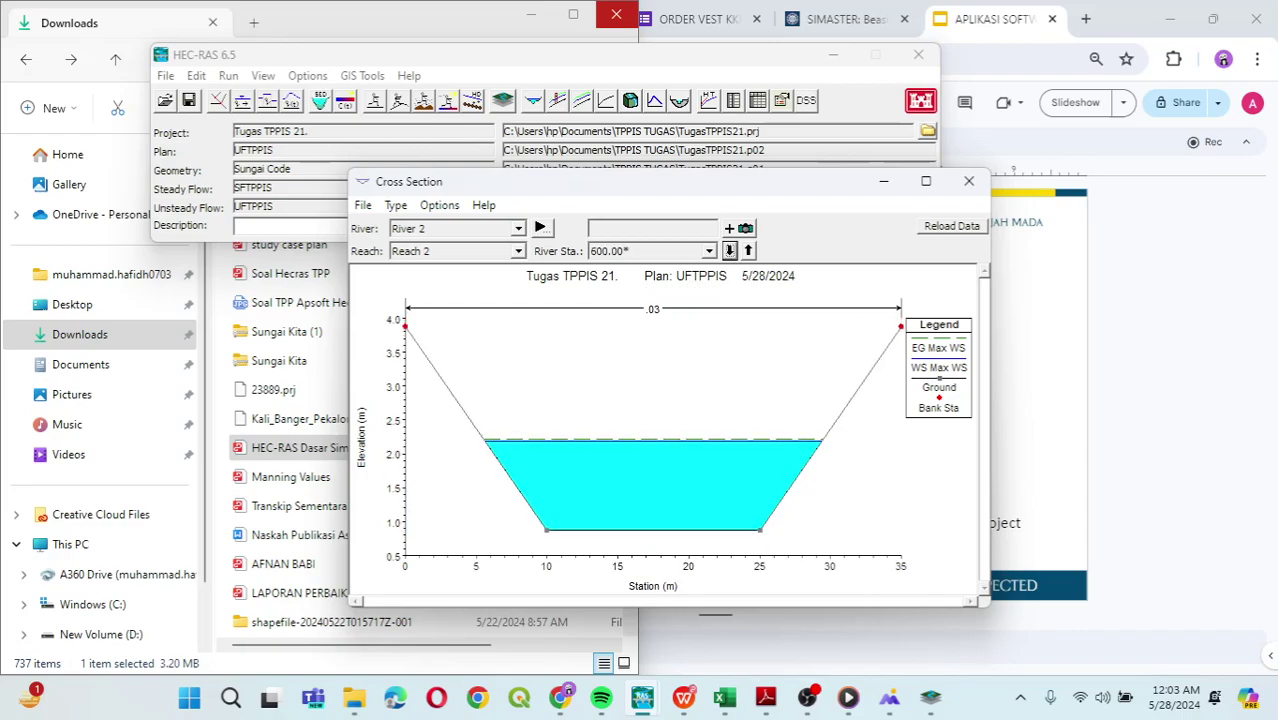
{"action": "key", "text": "alt+F4"}
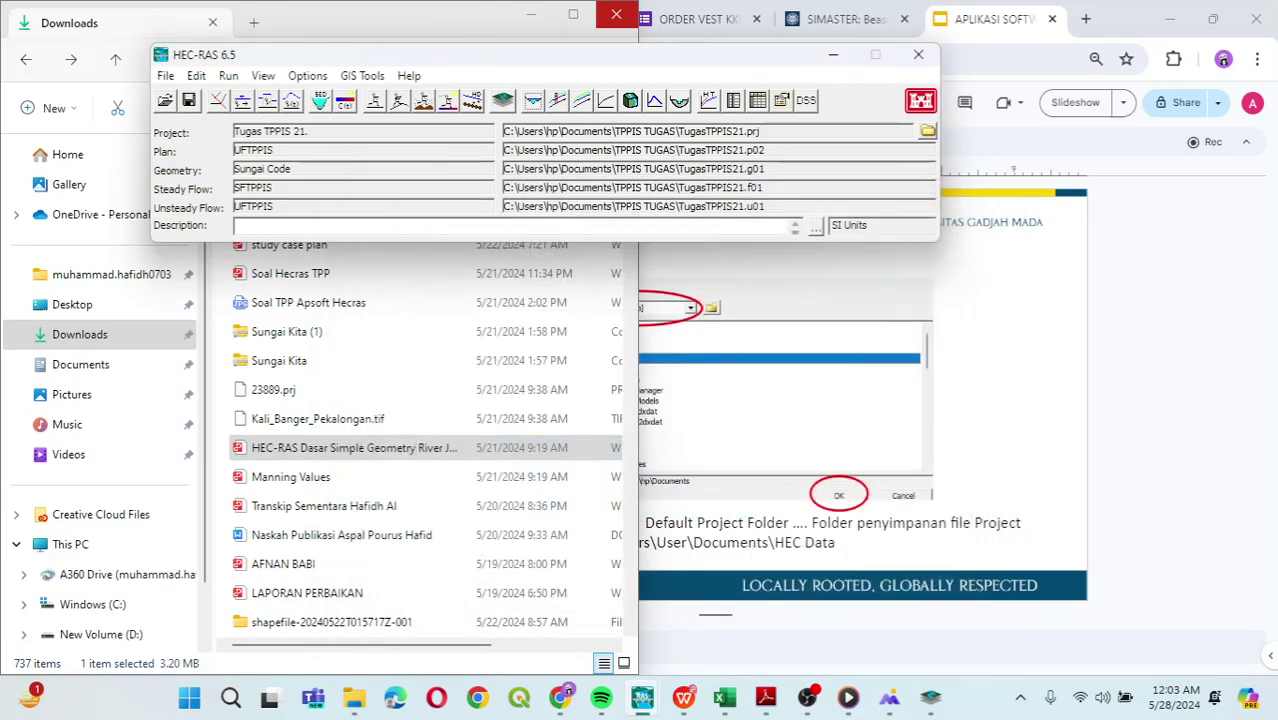
Open the water surface profile plot and compare the profiles of River 1, River 2 and River 3.
{"action": "left_click", "coordinate": [557, 100]}
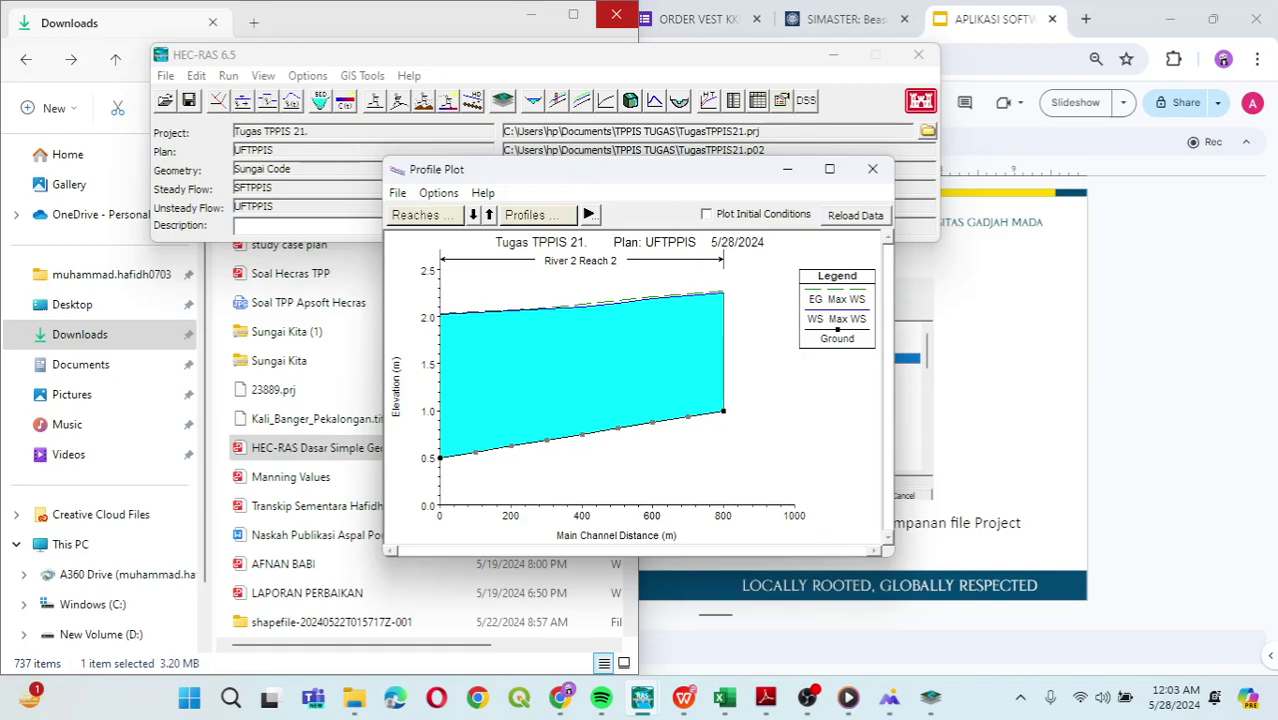
{"action": "left_click", "coordinate": [473, 214]}
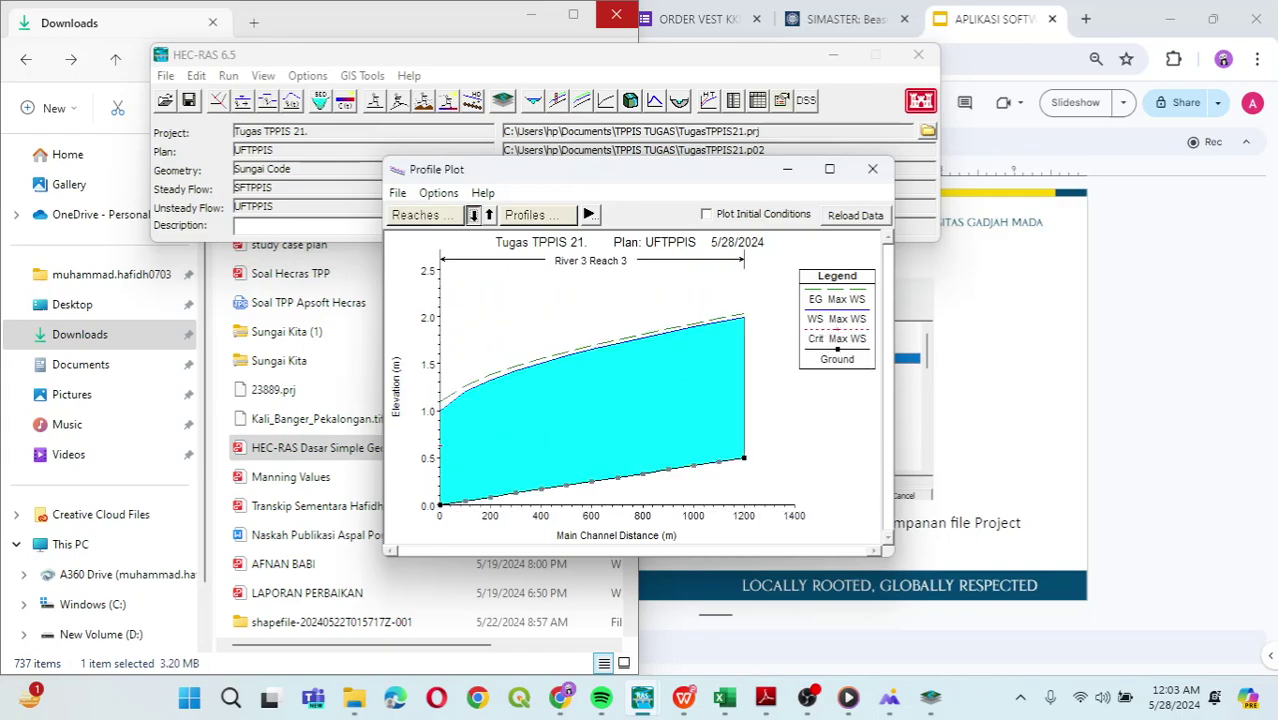
{"action": "left_click", "coordinate": [473, 214]}
{"action": "left_click", "coordinate": [473, 214]}
{"action": "left_click", "coordinate": [473, 214]}
{"action": "left_click", "coordinate": [473, 214]}
{"action": "left_click", "coordinate": [473, 214]}
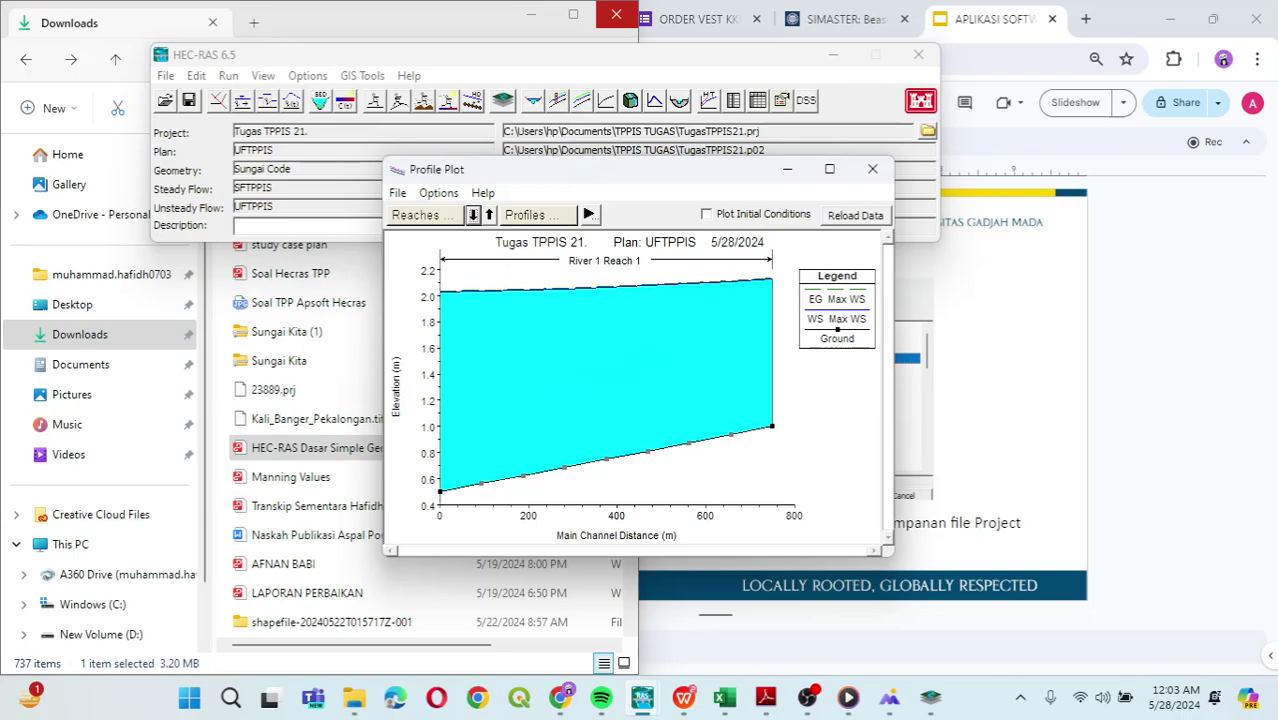
Open the animation control for the River 1 profile, and close it together with the profile plot.
{"action": "left_click", "coordinate": [589, 214]}
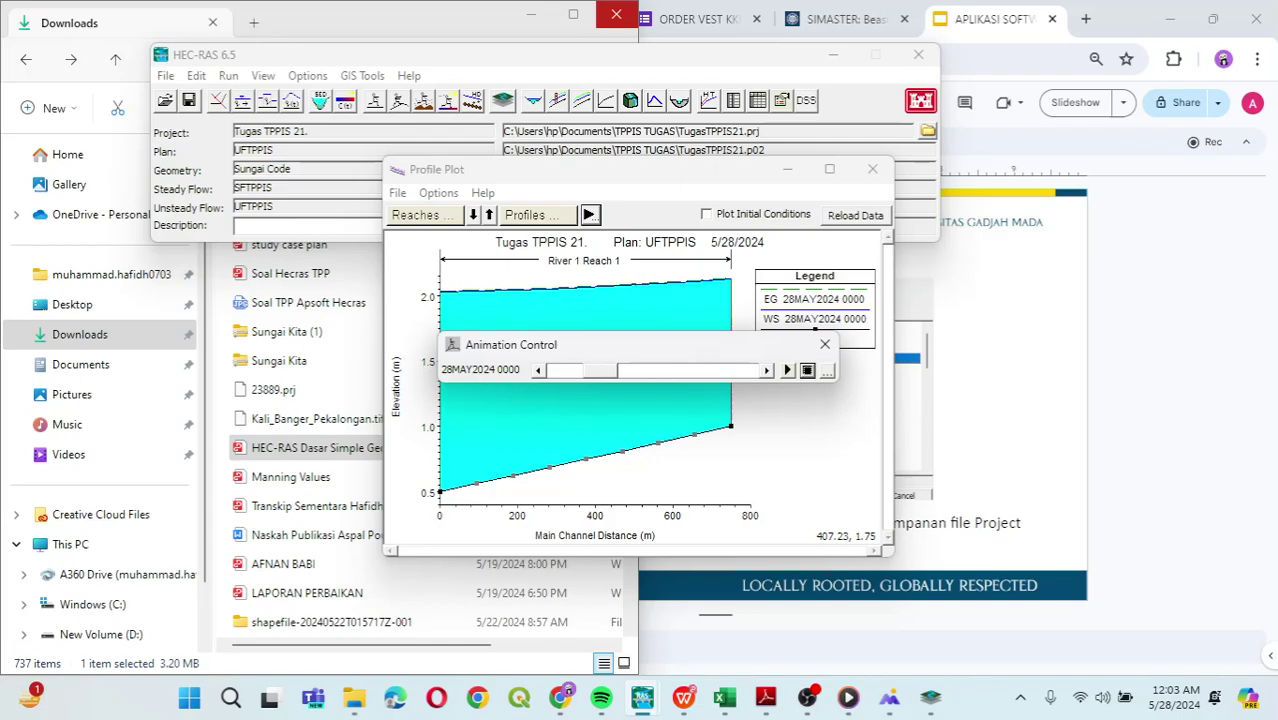
{"action": "left_click", "coordinate": [824, 344]}
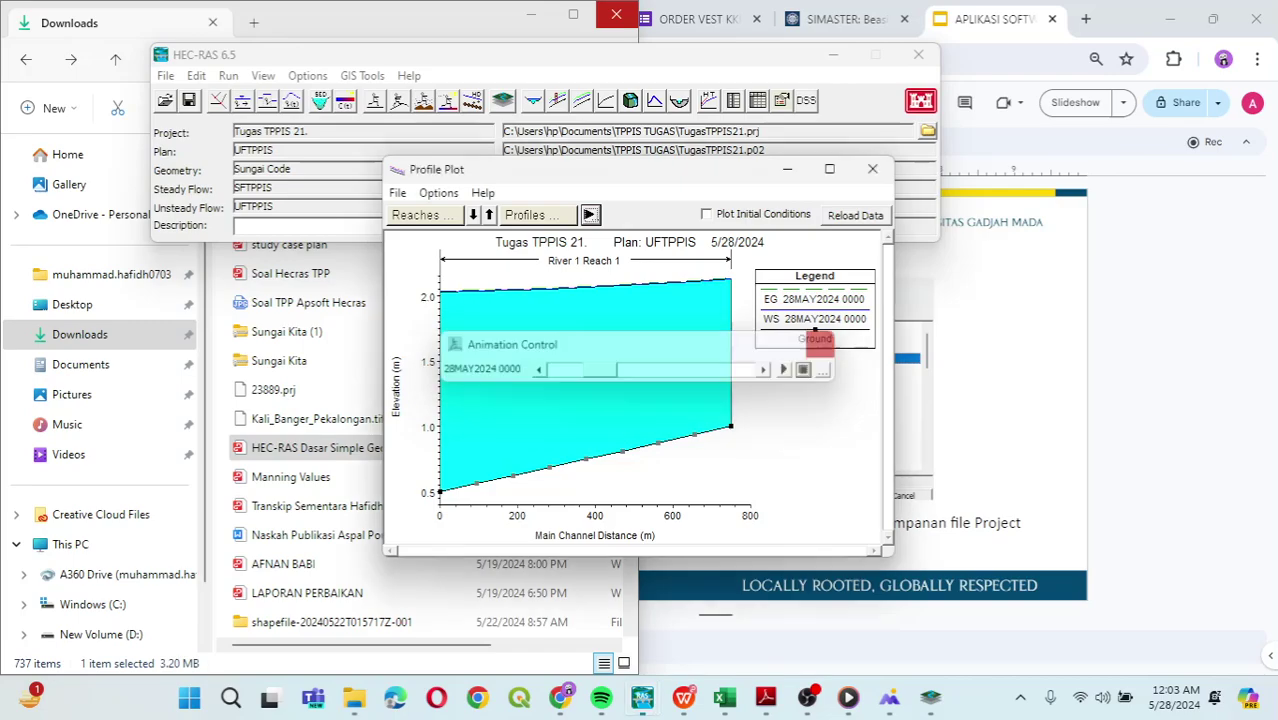
{"action": "left_click", "coordinate": [872, 169]}
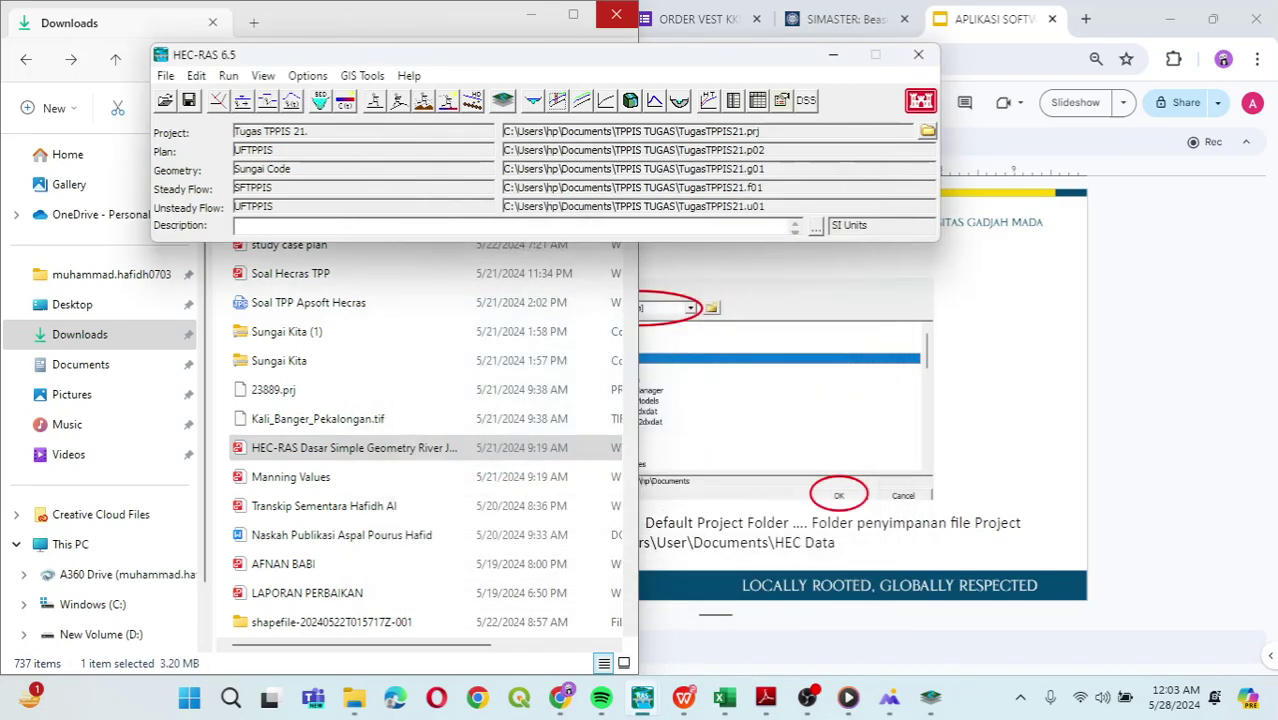
Open the general velocity profile plot and examine the channel velocities reach by reach.
{"action": "left_click", "coordinate": [581, 100]}
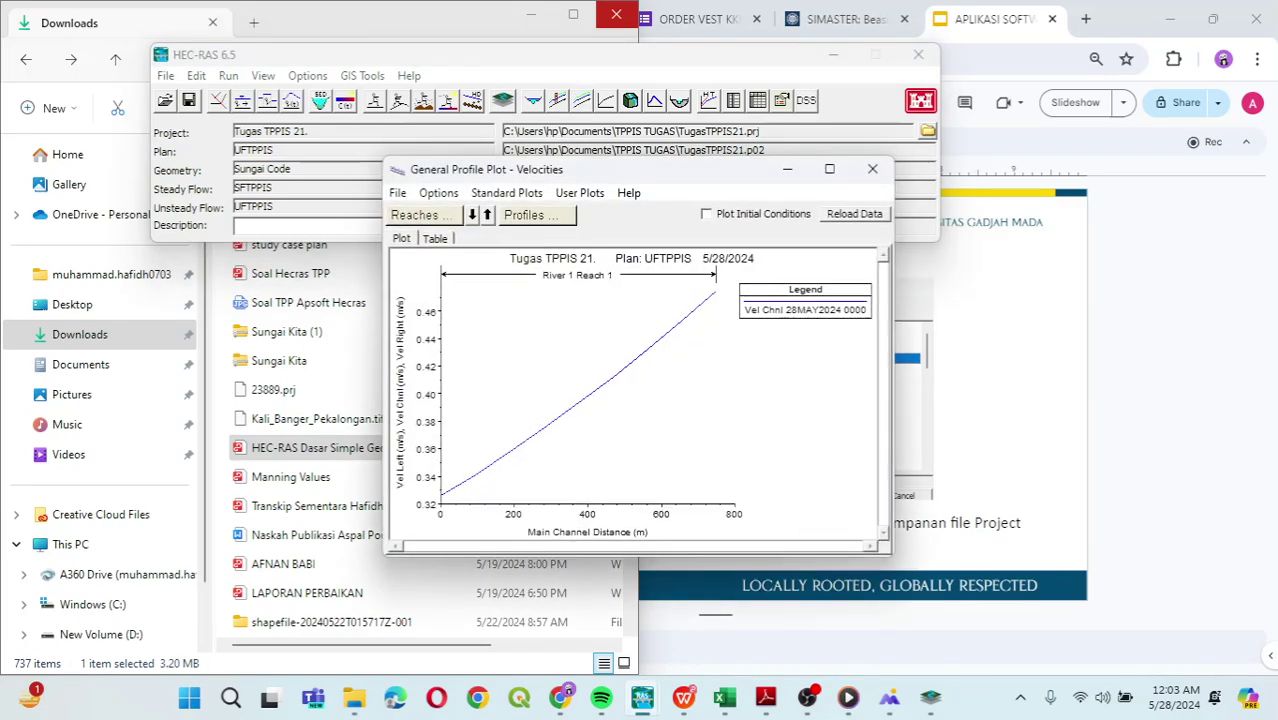
{"action": "left_click", "coordinate": [473, 215]}
{"action": "left_click", "coordinate": [473, 215]}
{"action": "left_click", "coordinate": [473, 215]}
{"action": "left_click", "coordinate": [473, 215]}
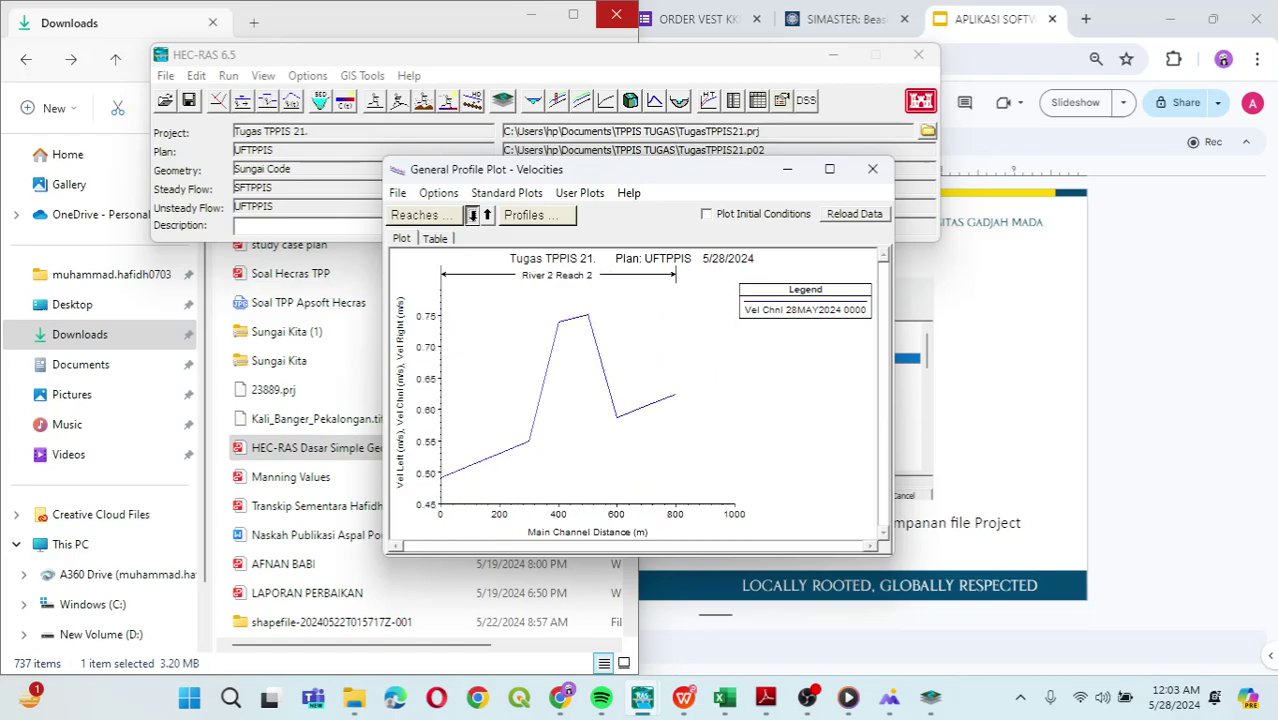
Step through the reaches to River 1 Reach 1's channel velocity profile, and close the velocity plot.
{"action": "left_click", "coordinate": [473, 215]}
{"action": "left_click", "coordinate": [473, 215]}
{"action": "left_click", "coordinate": [473, 215]}
{"action": "left_click", "coordinate": [473, 215]}
{"action": "left_click", "coordinate": [473, 215]}
{"action": "left_click", "coordinate": [473, 215]}
{"action": "left_click", "coordinate": [473, 215]}
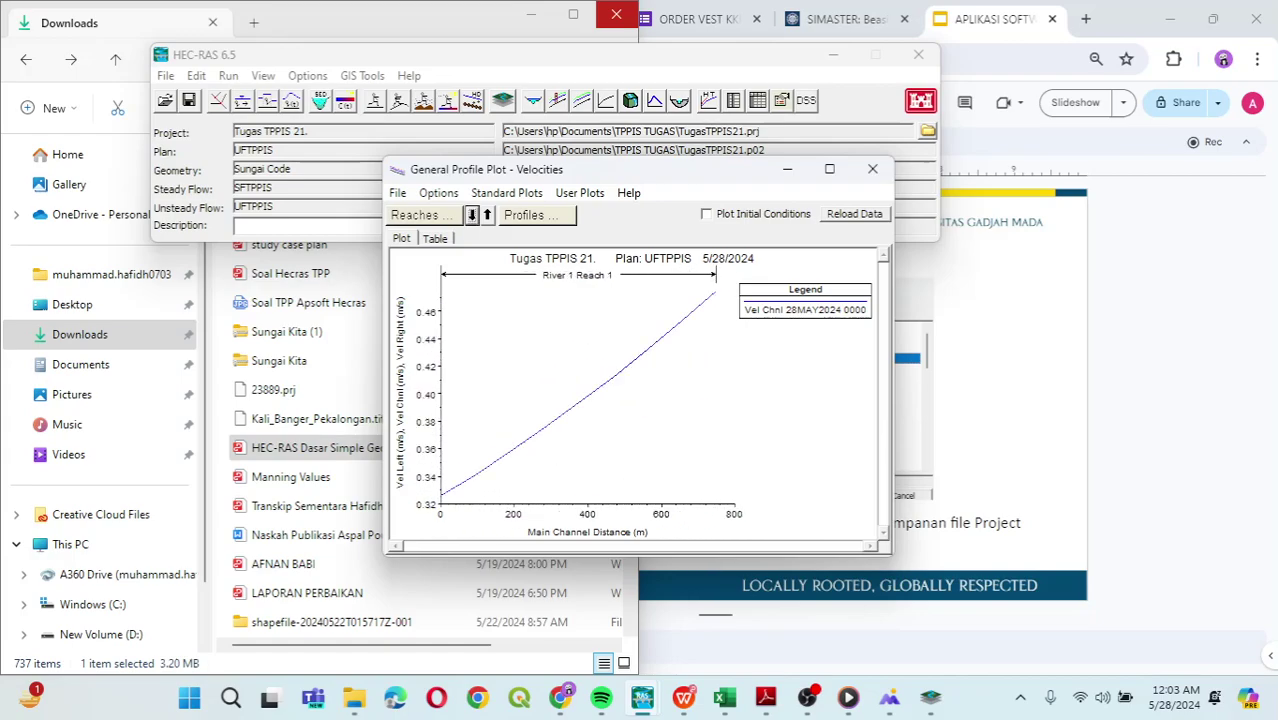
{"action": "left_click", "coordinate": [872, 169]}
Open the rating curve plot, examine River 2 Reach 2's curves station by station, and close the plot.
{"action": "left_click", "coordinate": [606, 100]}
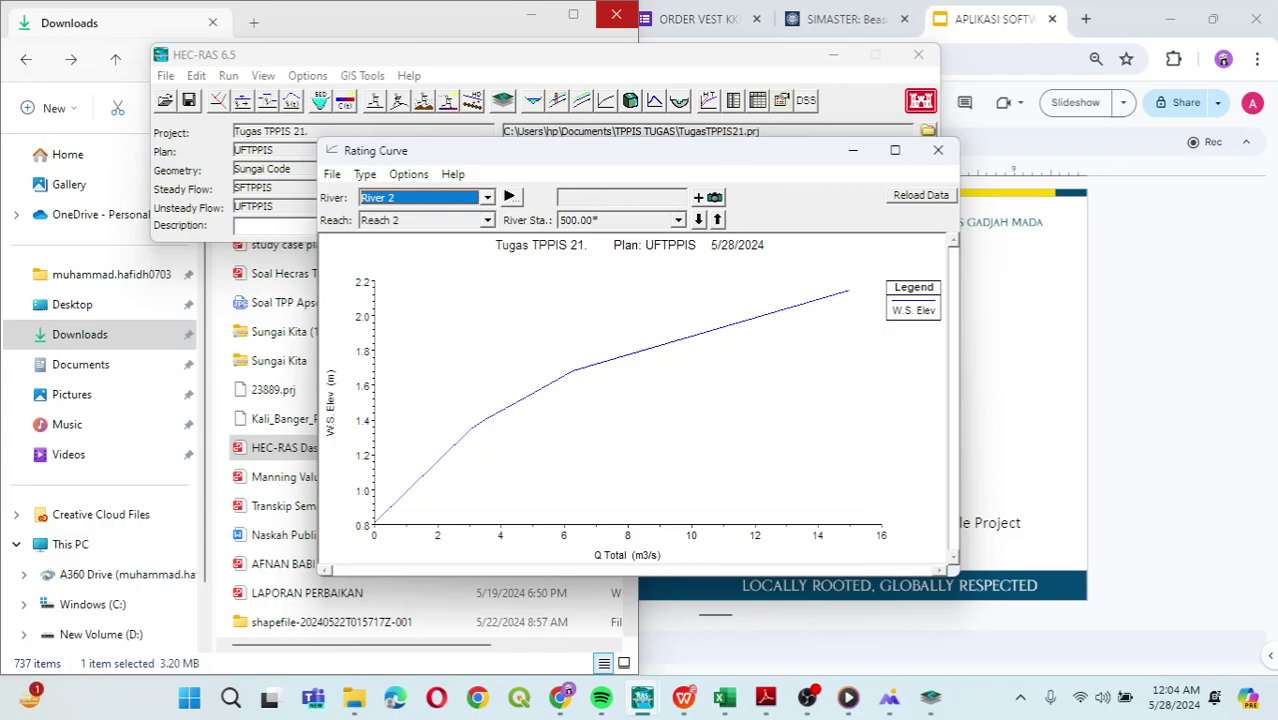
{"action": "left_click", "coordinate": [699, 220]}
{"action": "left_click", "coordinate": [699, 220]}
{"action": "left_click", "coordinate": [699, 220]}
{"action": "left_click", "coordinate": [699, 220]}
{"action": "left_click", "coordinate": [699, 220]}
{"action": "left_click", "coordinate": [699, 220]}
{"action": "left_click", "coordinate": [699, 220]}
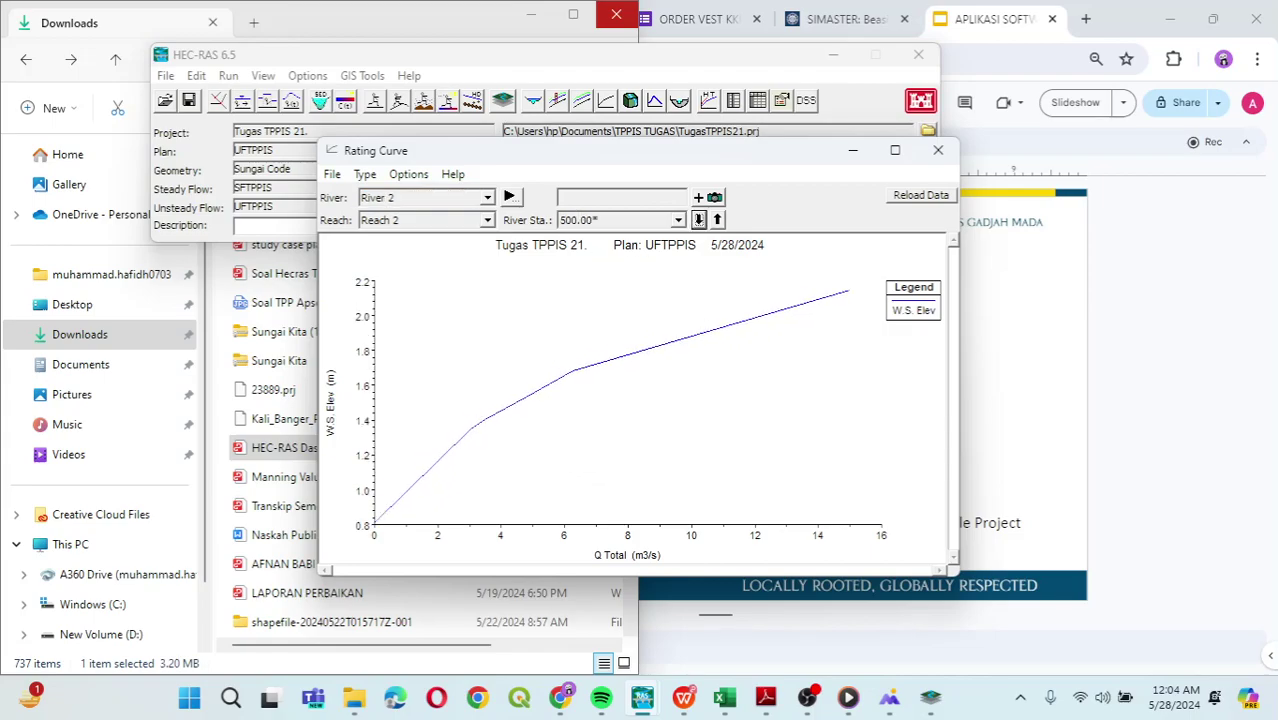
{"action": "left_click", "coordinate": [938, 150]}
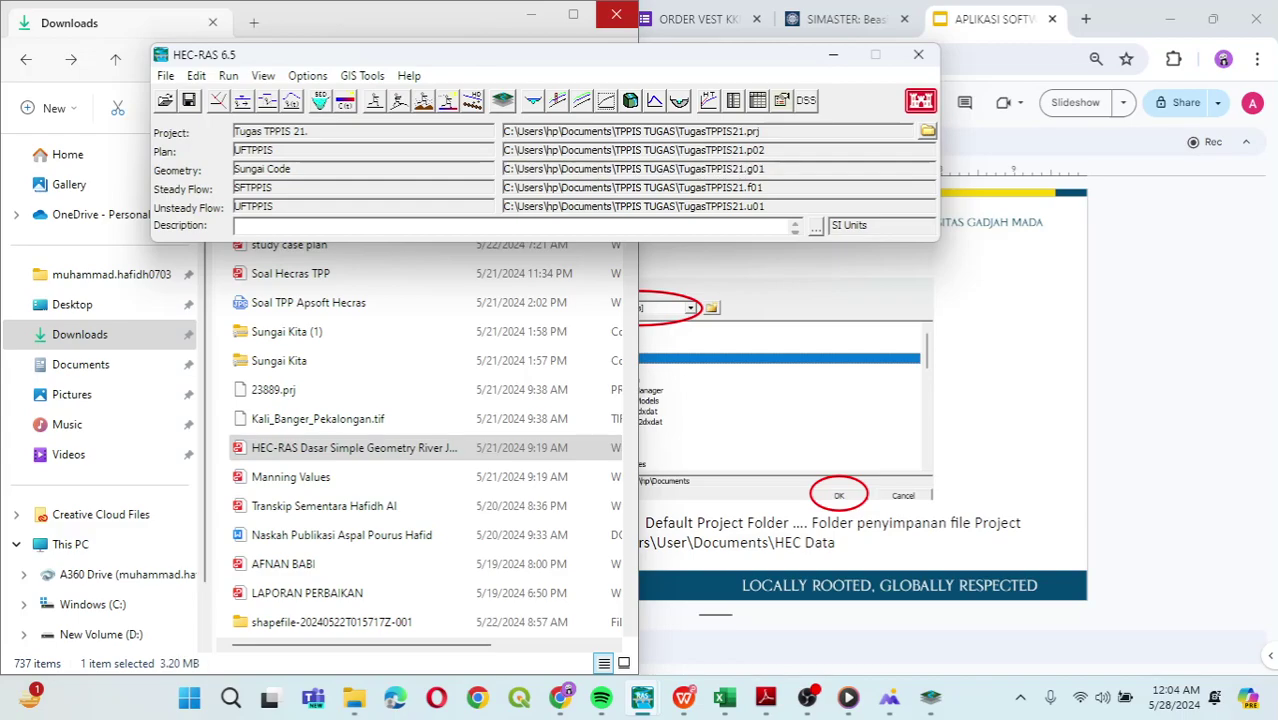
Open the geometric data editor and examine the three-river junction schematic with its cross sections.
{"action": "left_click_drag", "start_coordinate": [300, 54], "coordinate": [364, 158]}
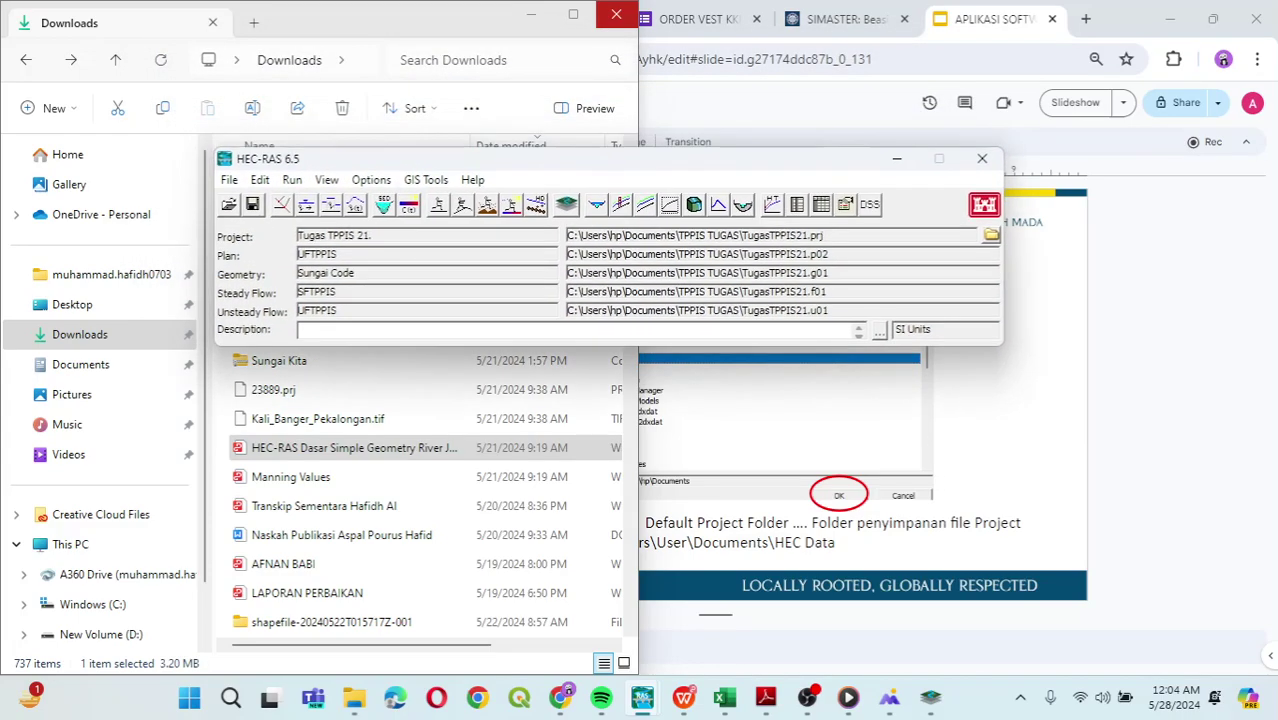
{"action": "key", "text": "alt+e"}
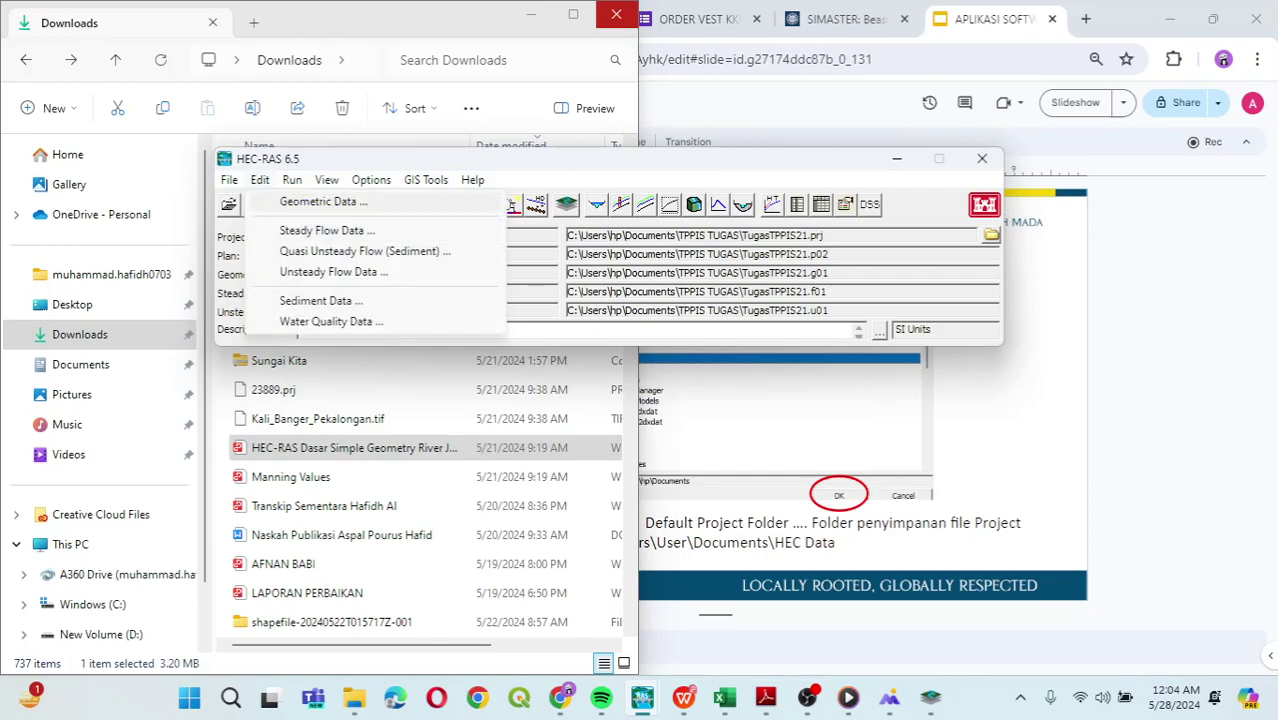
{"action": "key", "text": "Return"}
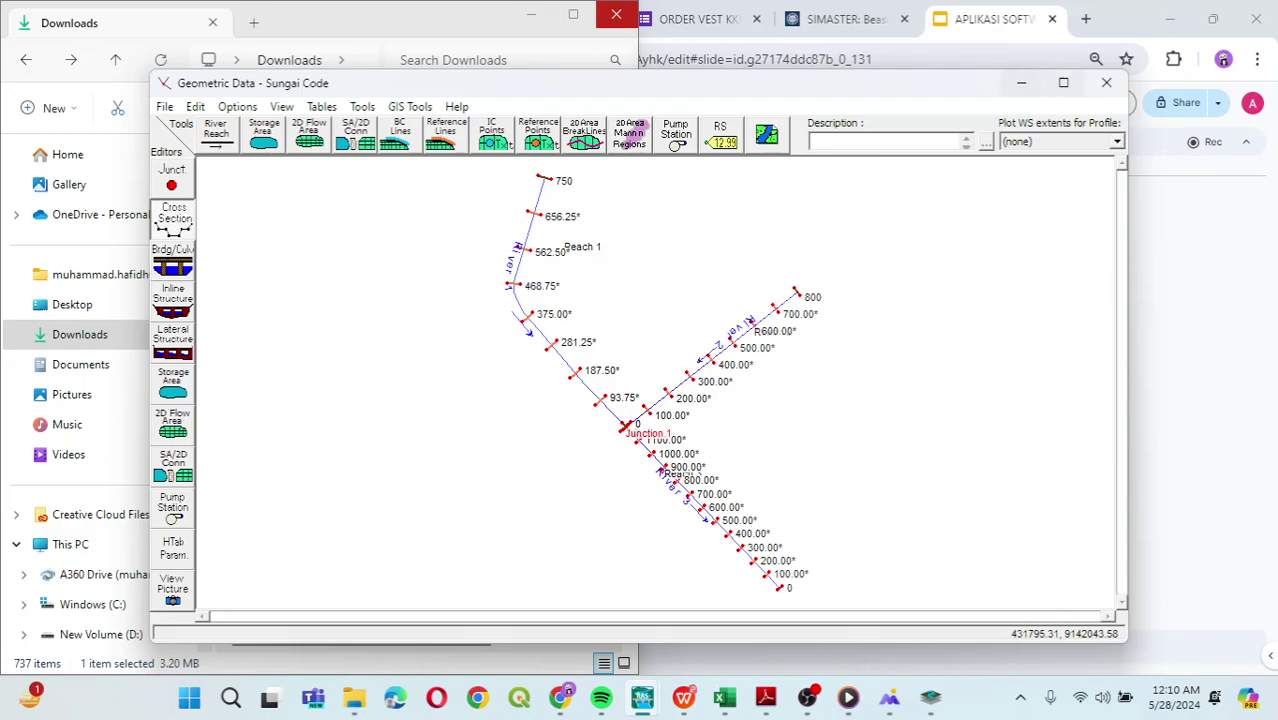
Minimise the geometric data editor and save the project.
{"action": "left_click", "coordinate": [1021, 82]}
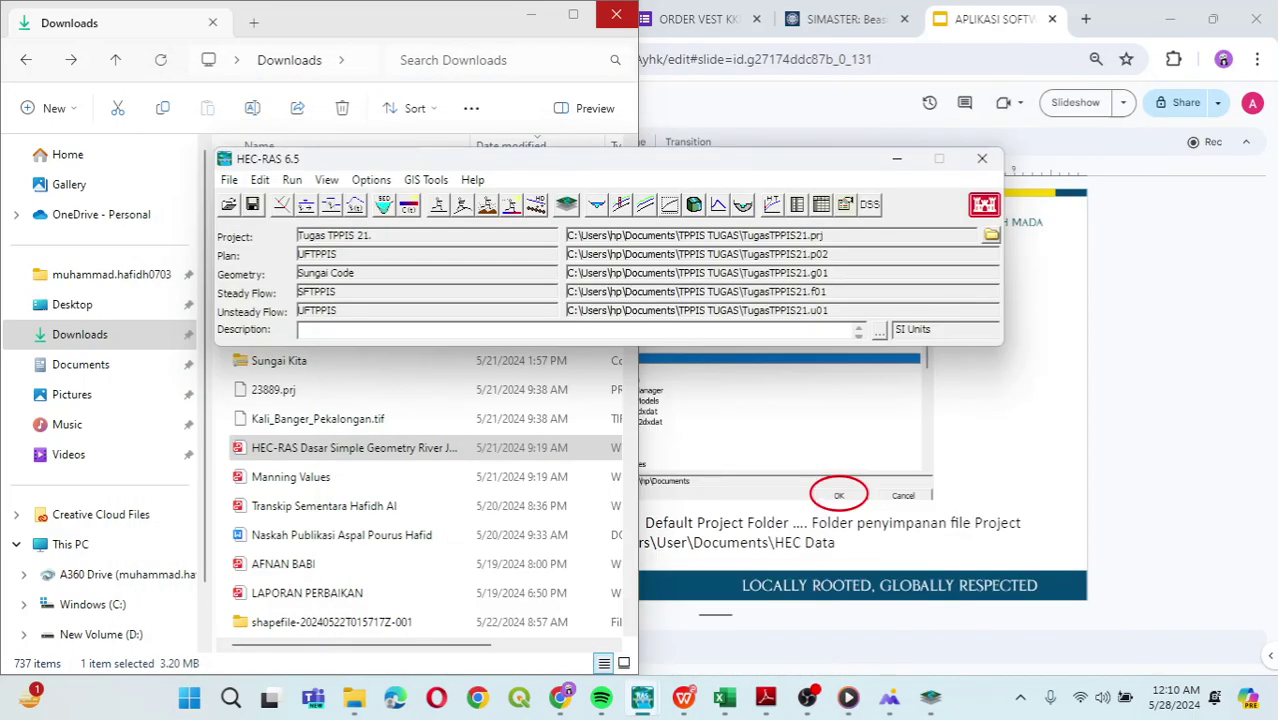
{"action": "key", "text": "alt+f"}
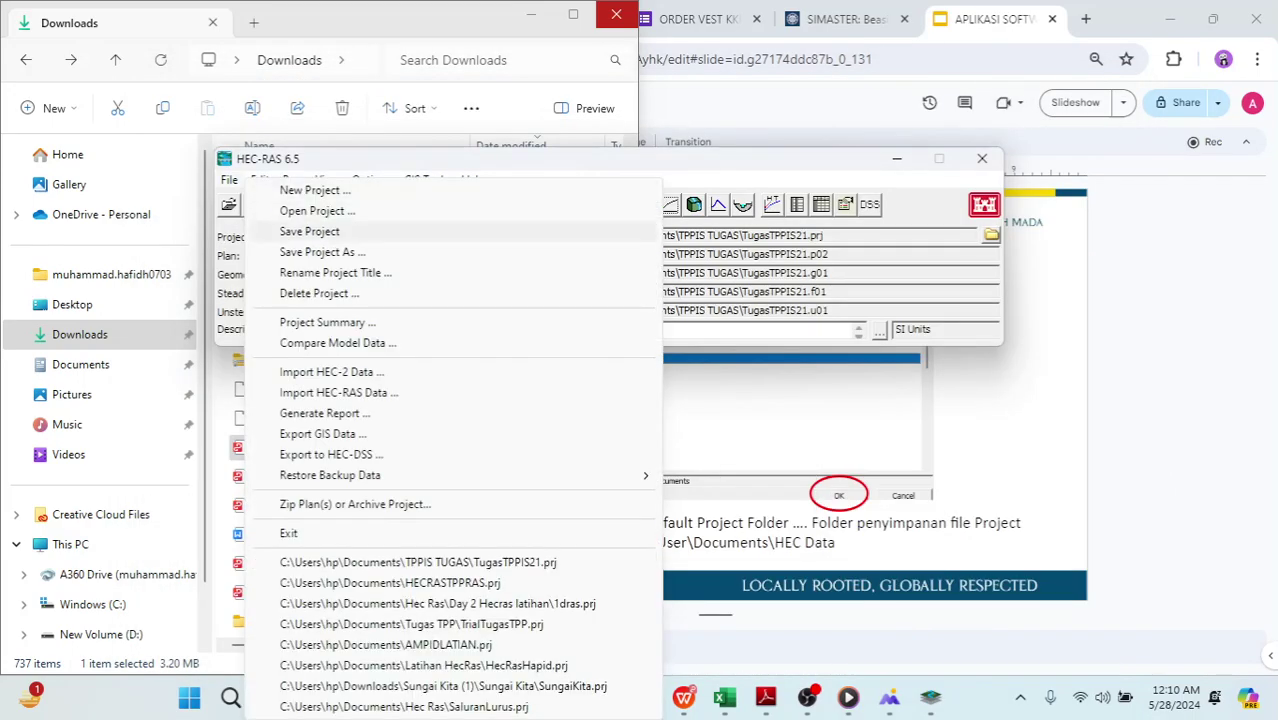
{"action": "left_click", "coordinate": [310, 232]}
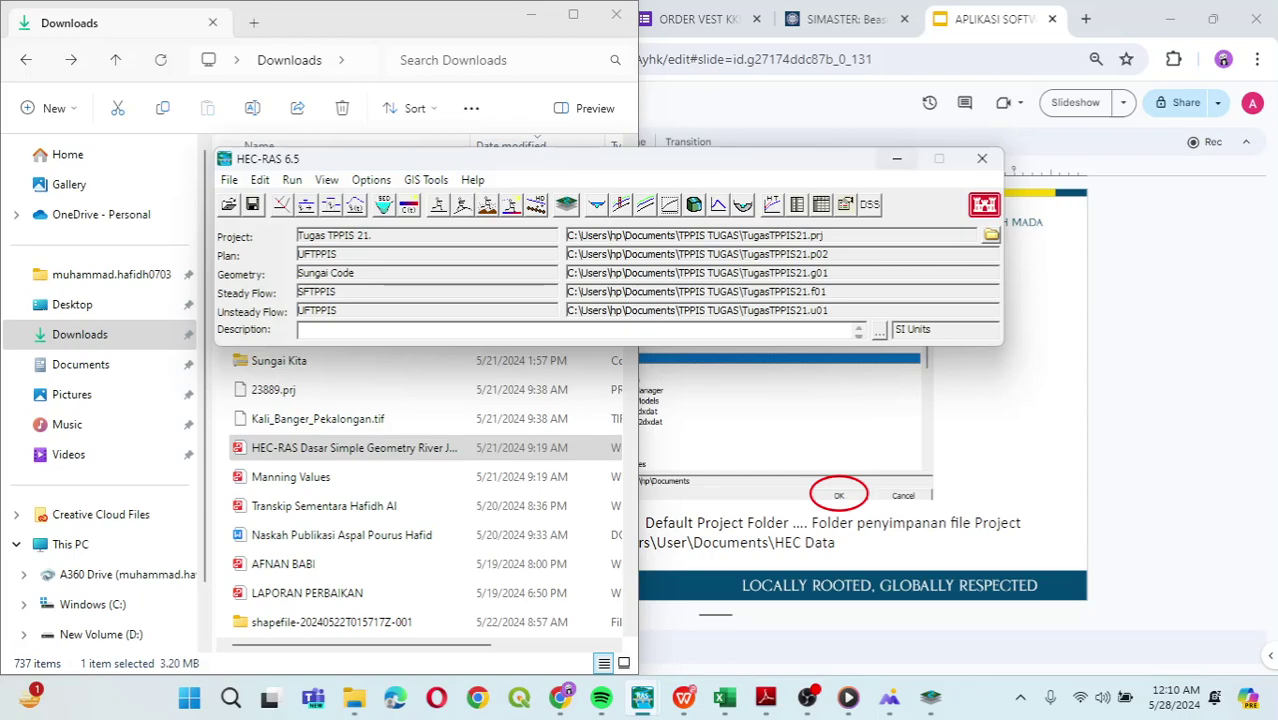
Minimise HEC-RAS and the Downloads folder, and browse the slides of the HEC-RAS presentation in Google Slides.
{"action": "left_click", "coordinate": [896, 158]}
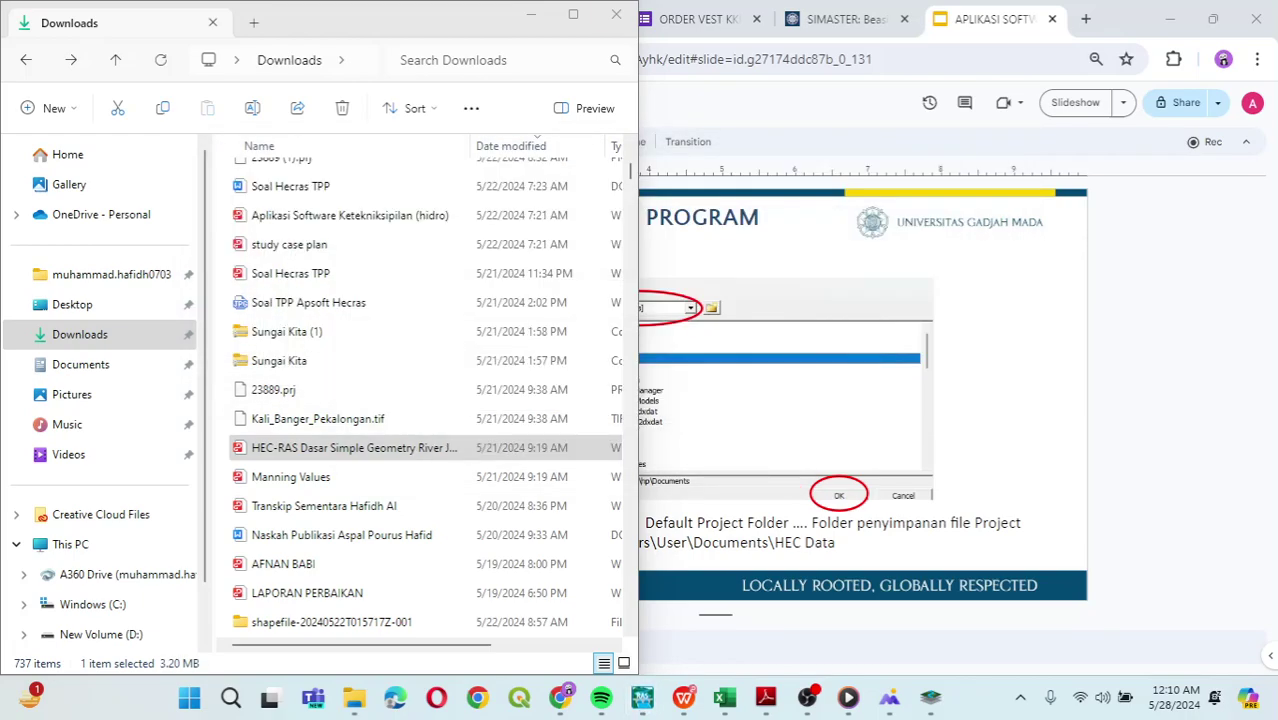
{"action": "left_click", "coordinate": [531, 14]}
{"action": "scroll", "coordinate": [82, 390], "scroll_direction": "down", "scroll_amount": 5}
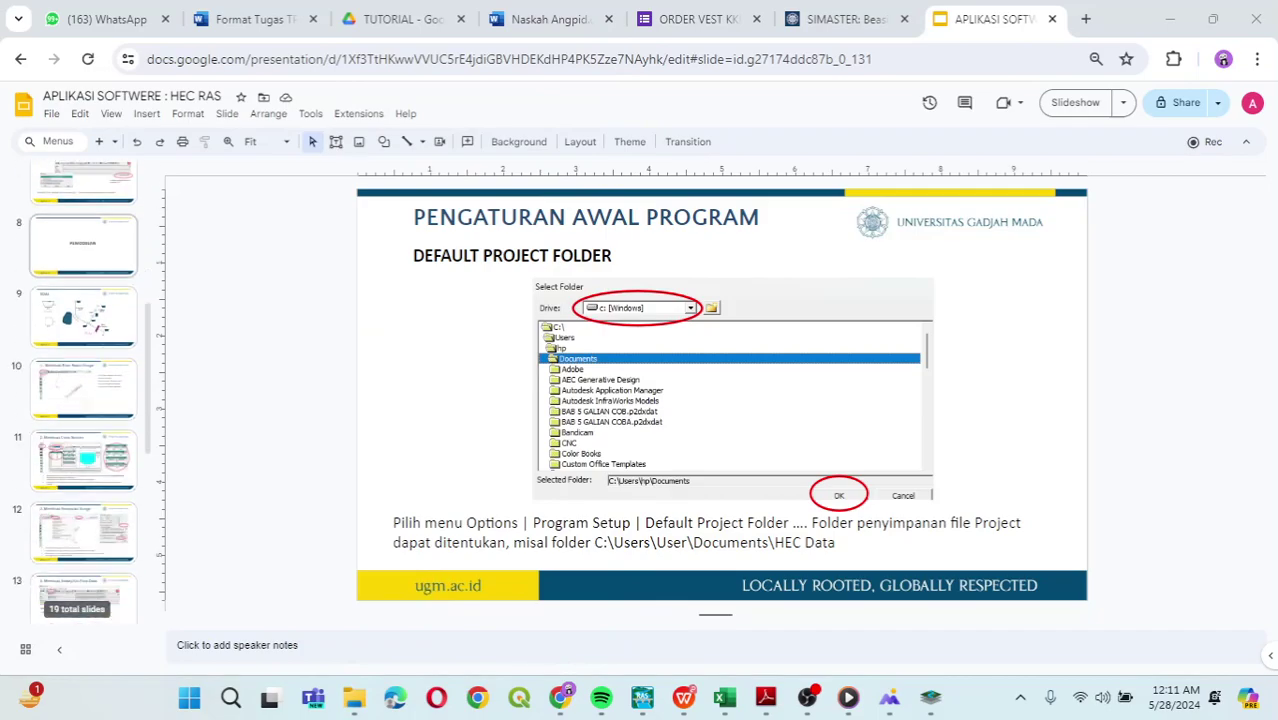